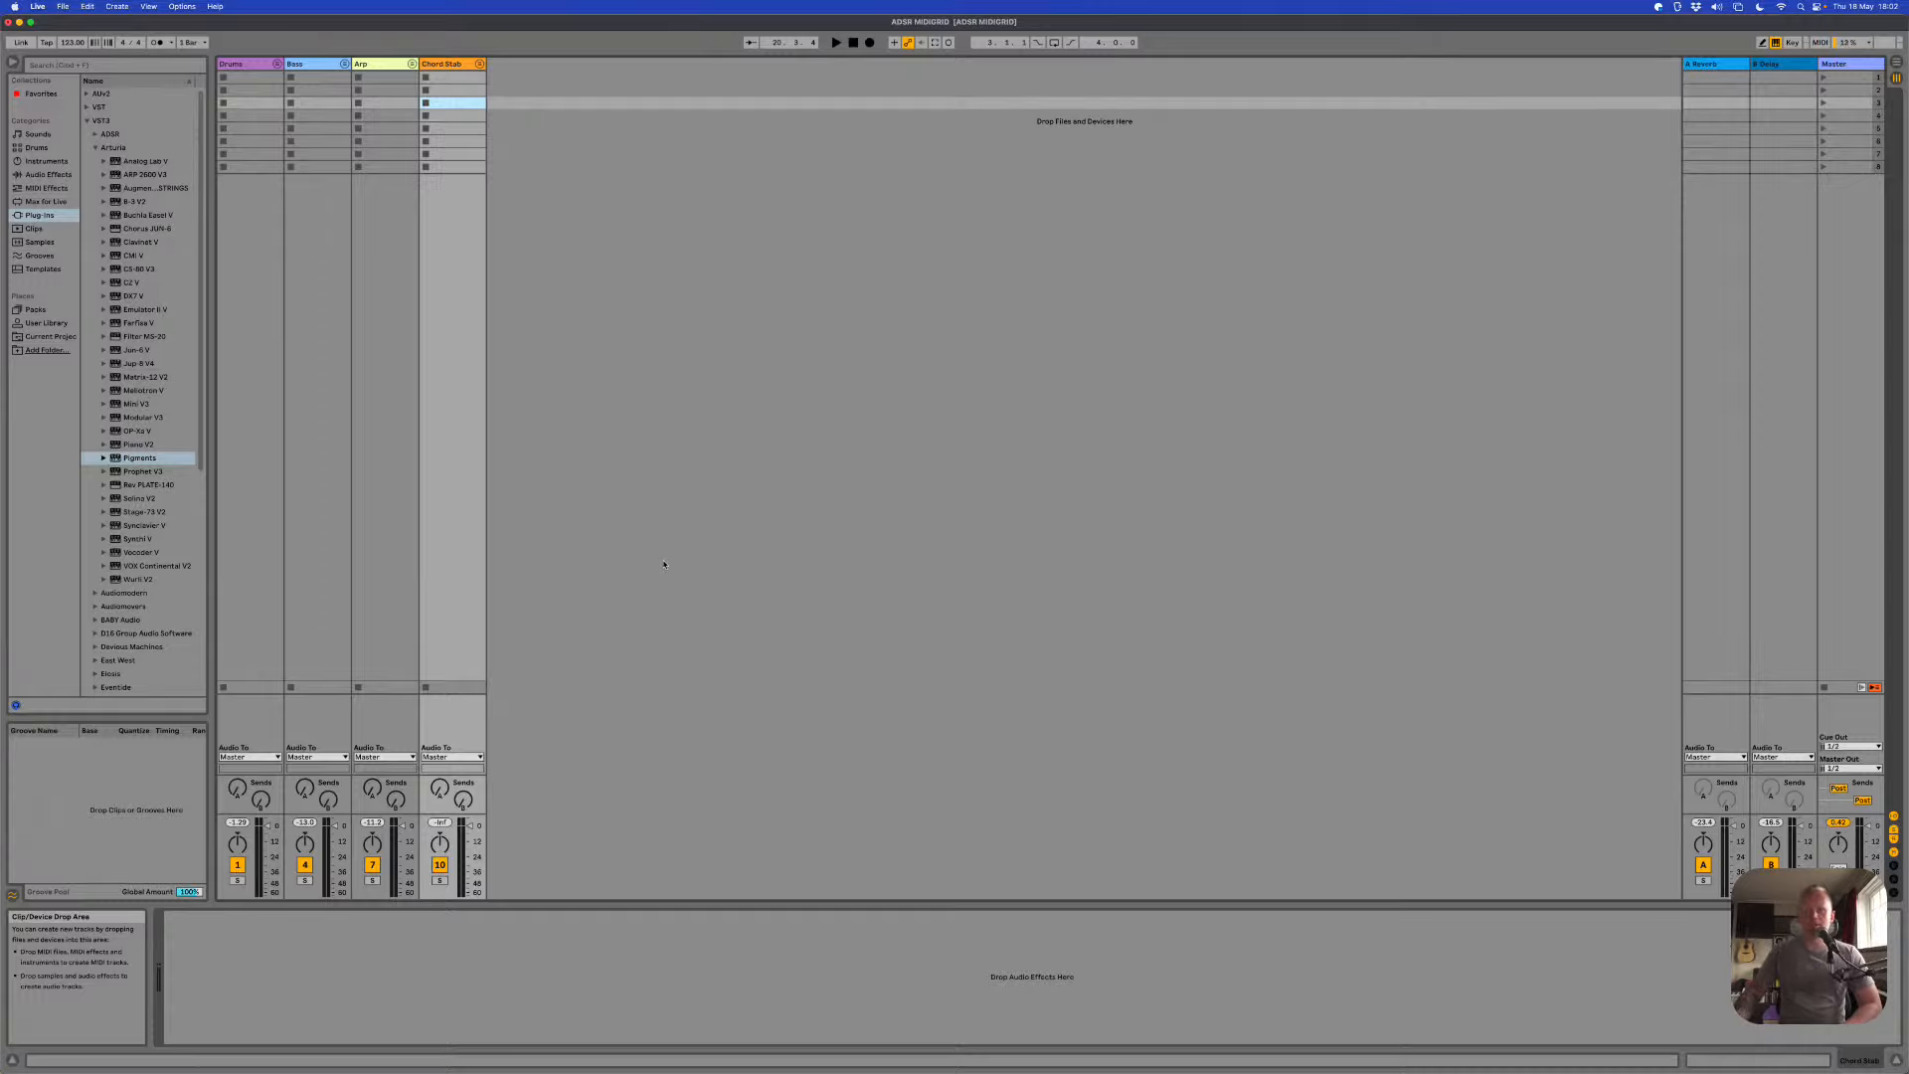
Step: Play the full session to listen to the drums, bass and arp groups together
left_click(663, 564)
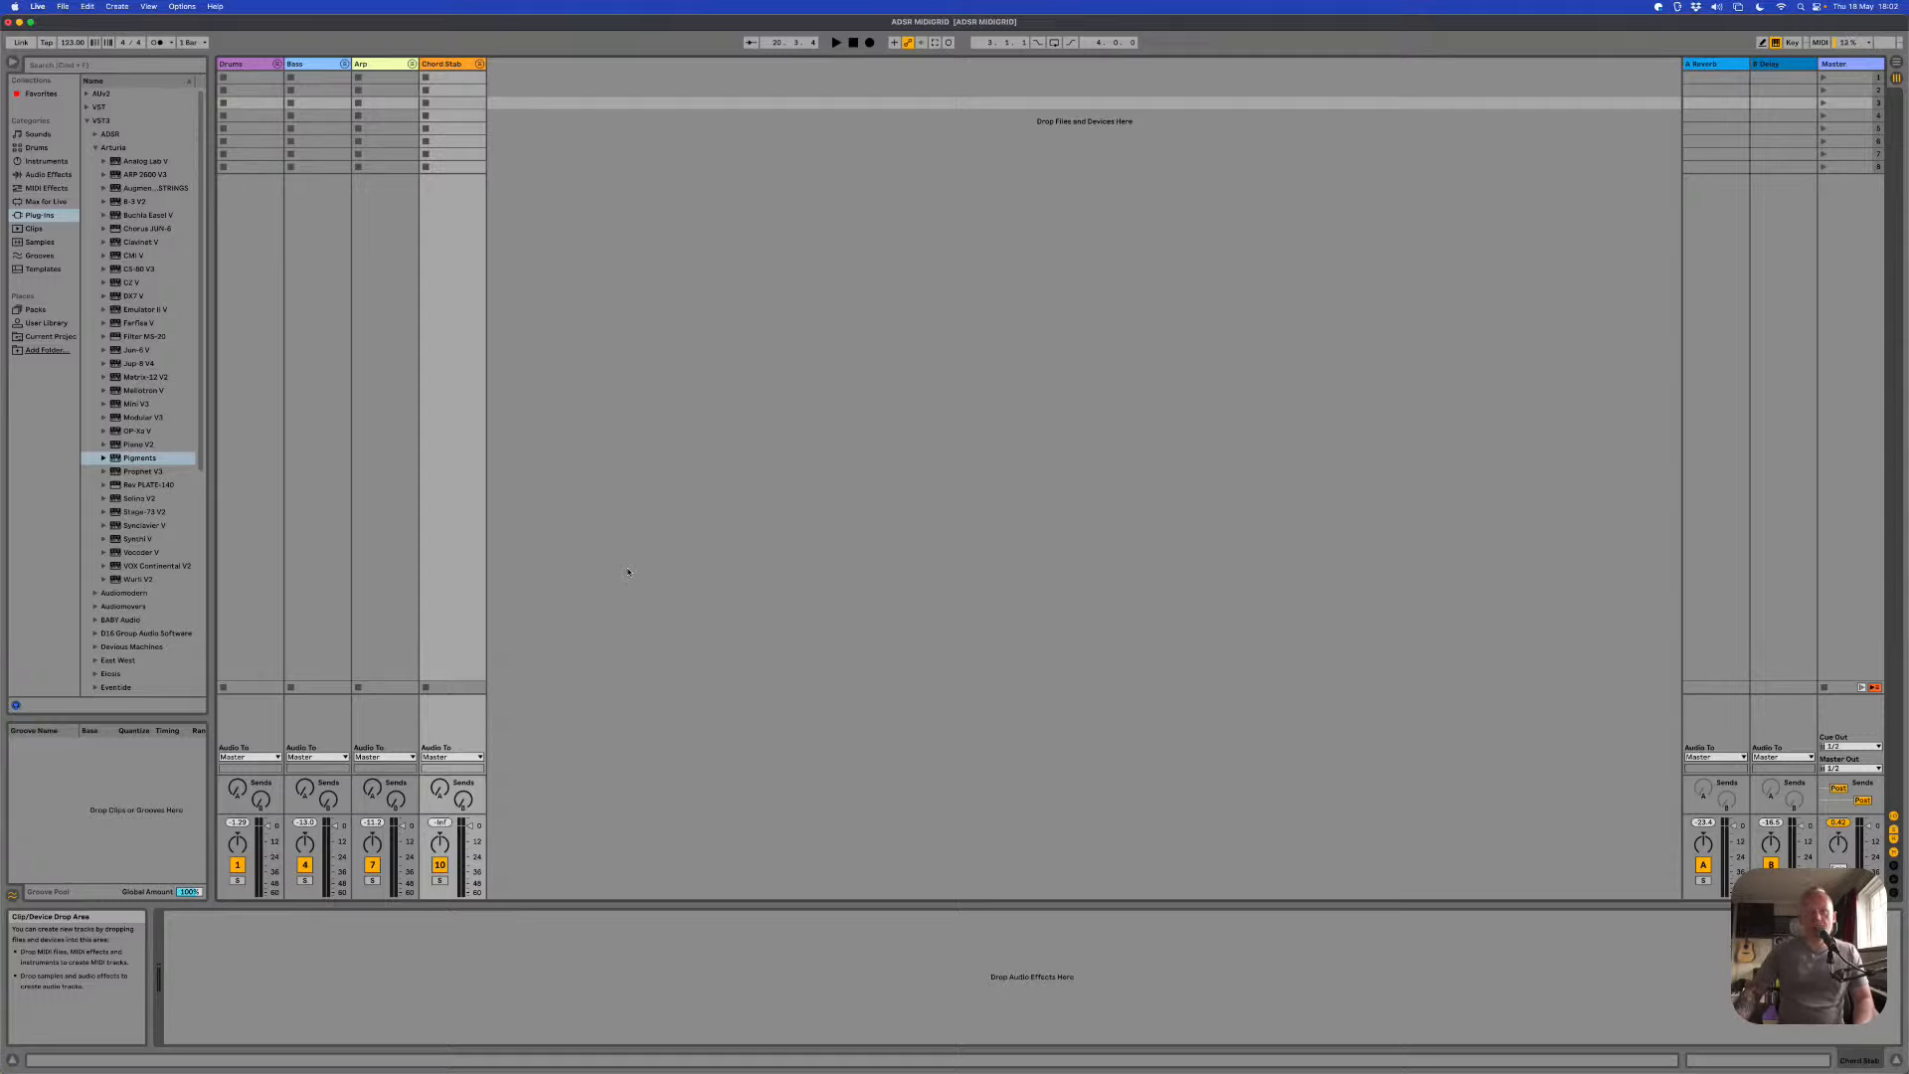
key("space")
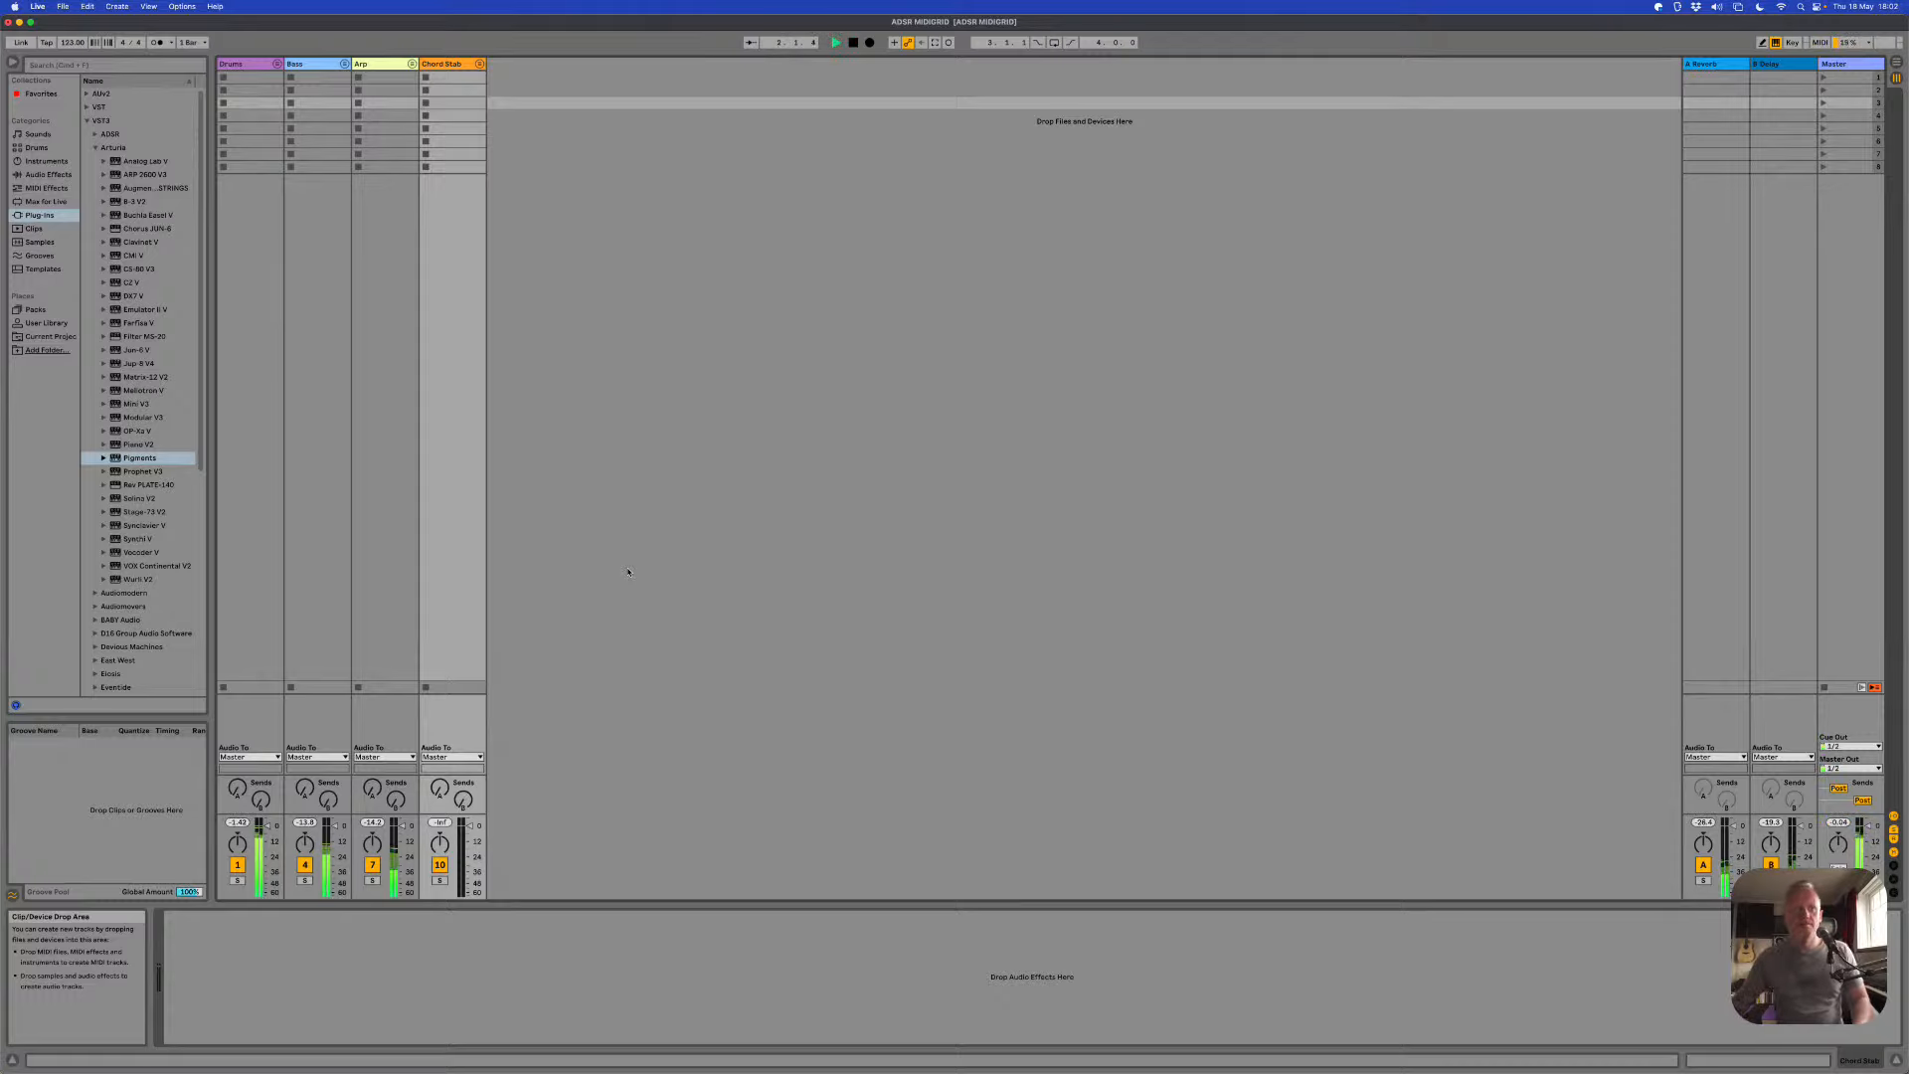
key("super+Tab")
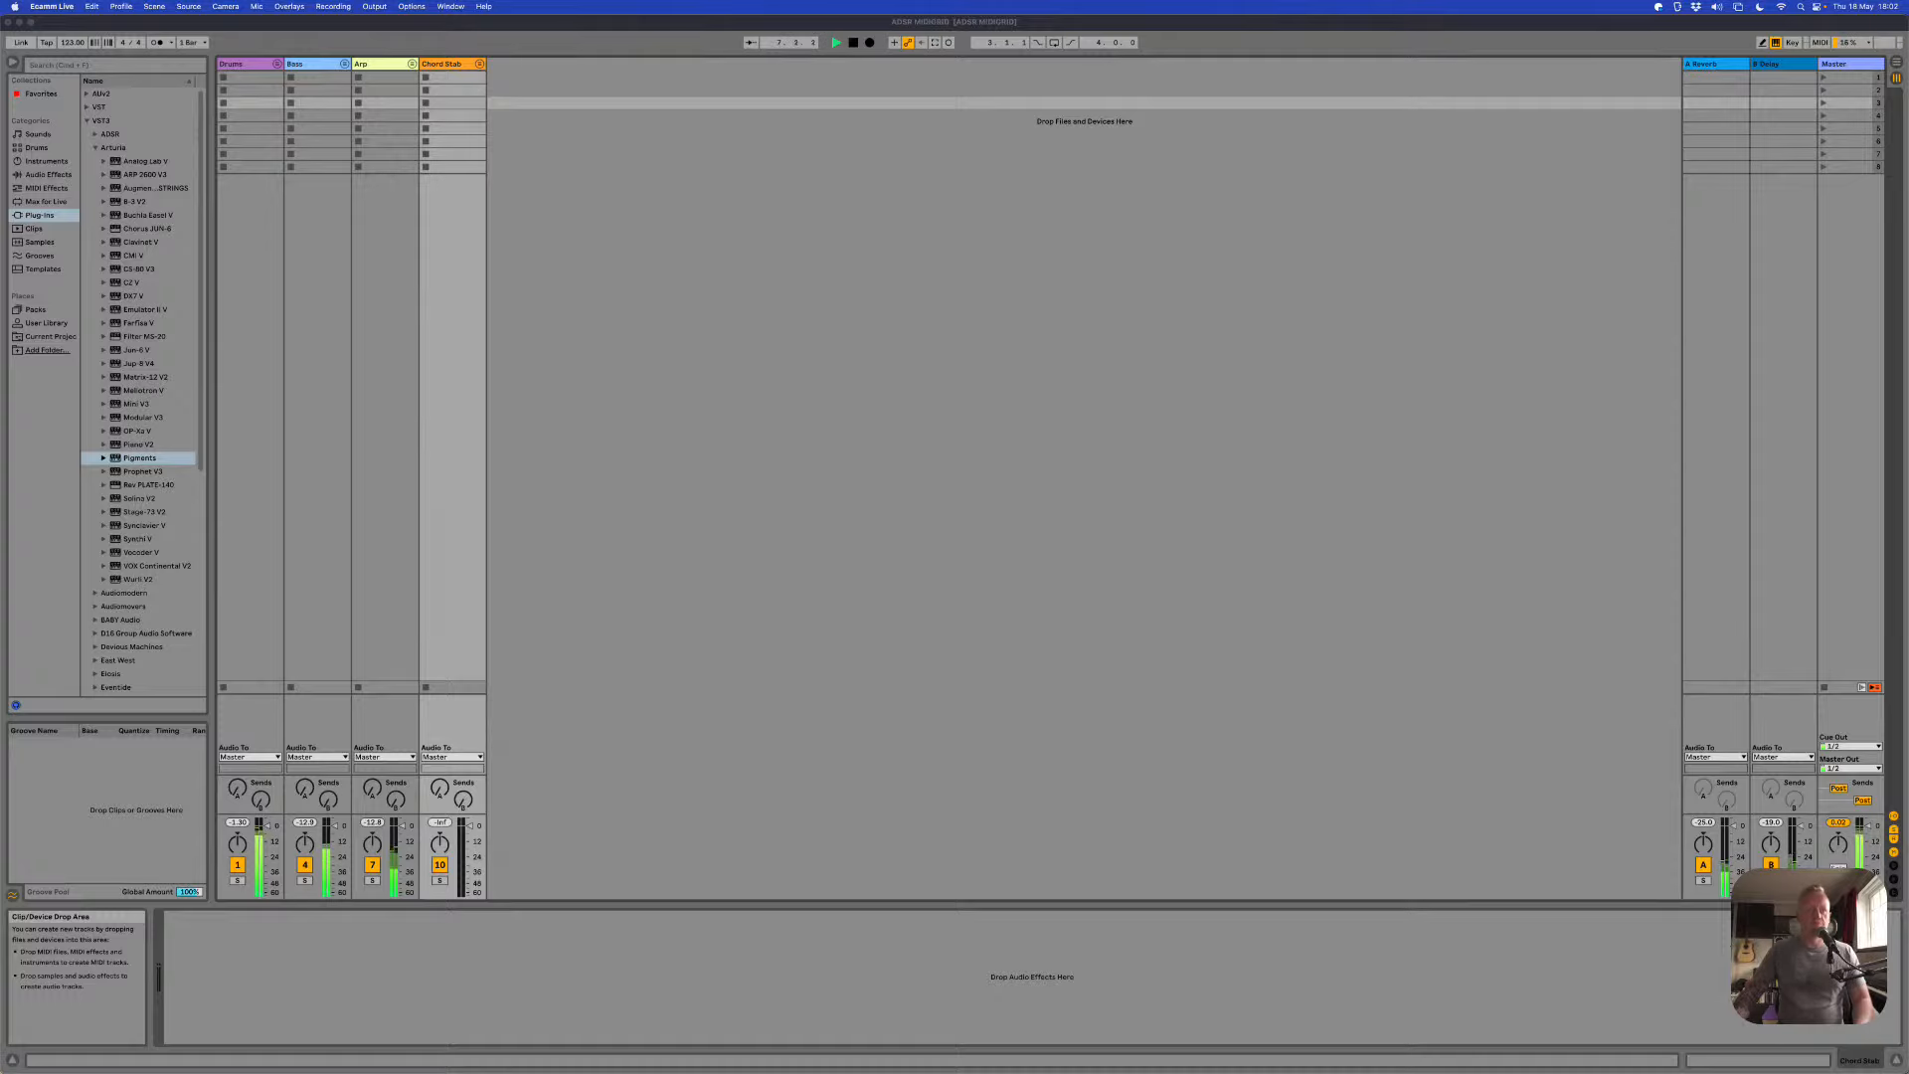
Step: Unfold the Bass group and open the plug-in window of its MIDIGRID track
left_click(344, 64)
left_click(344, 64)
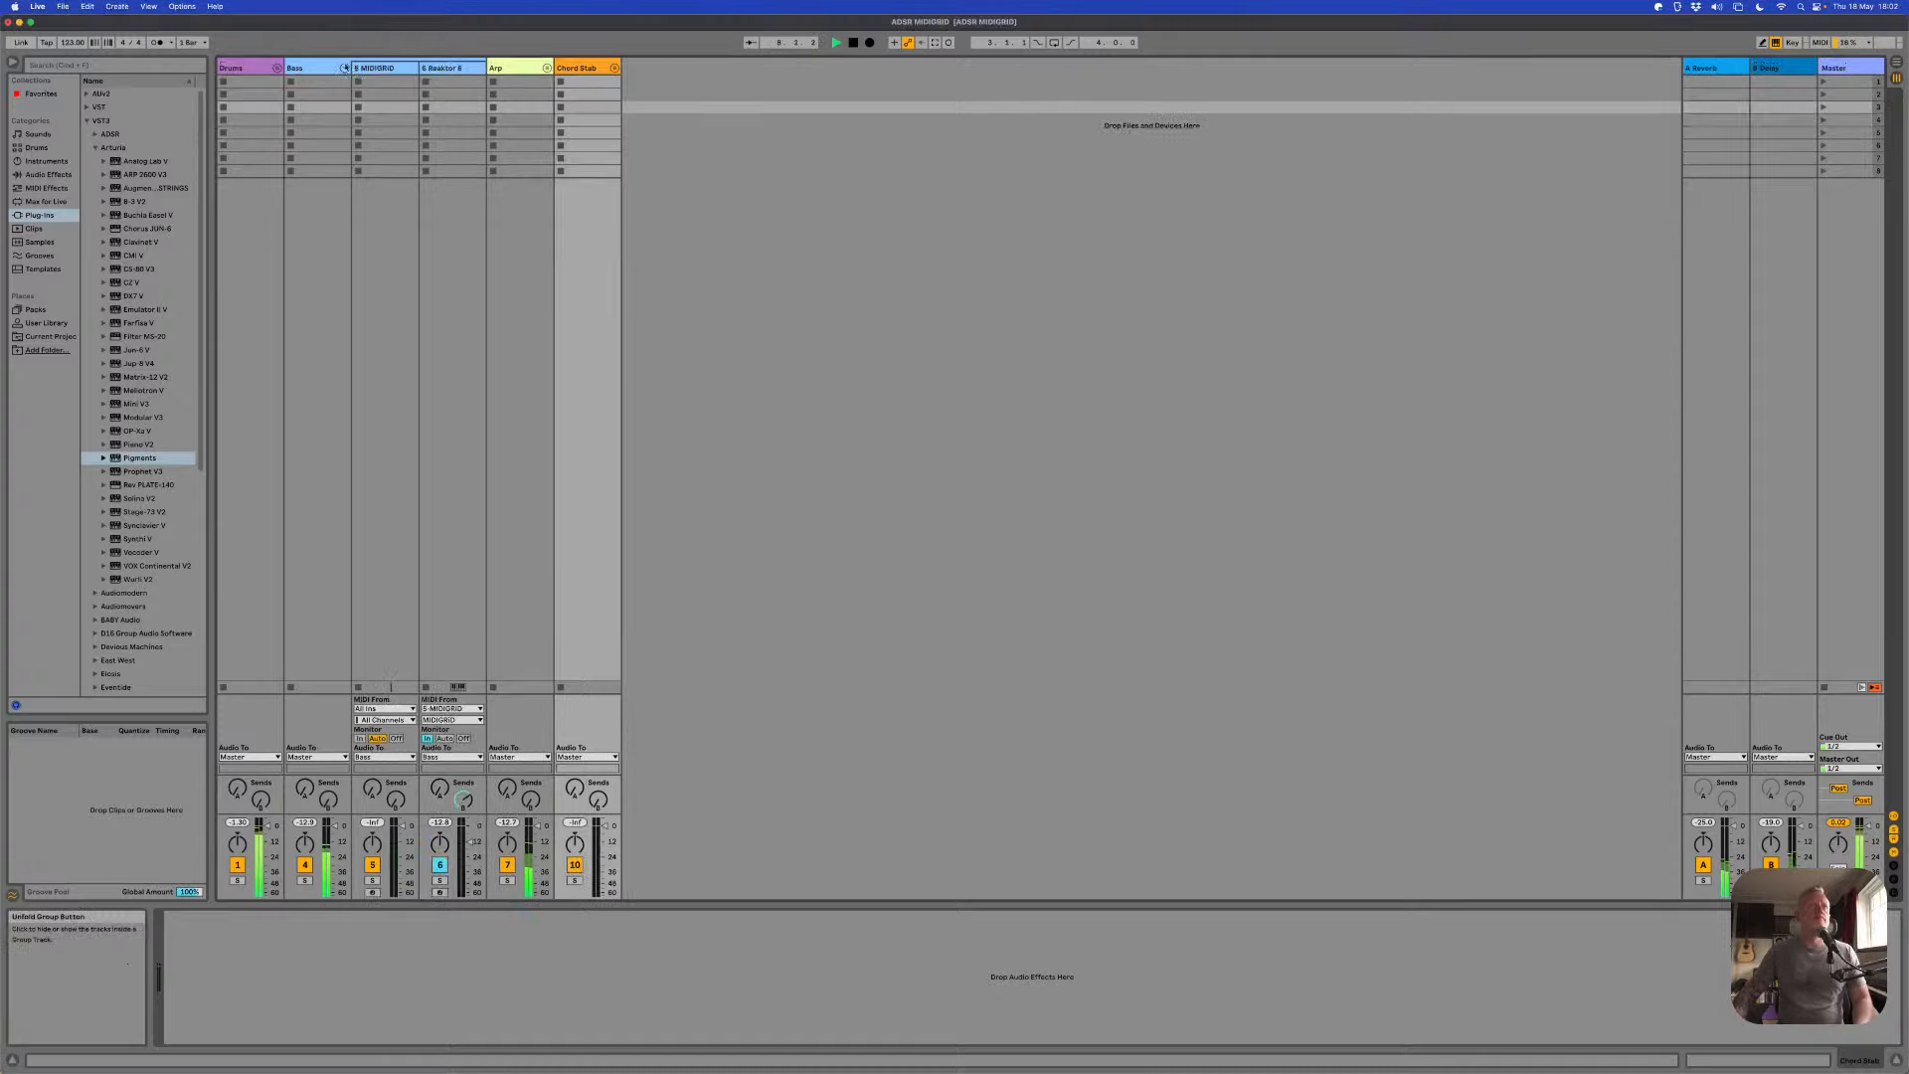
left_click(385, 106)
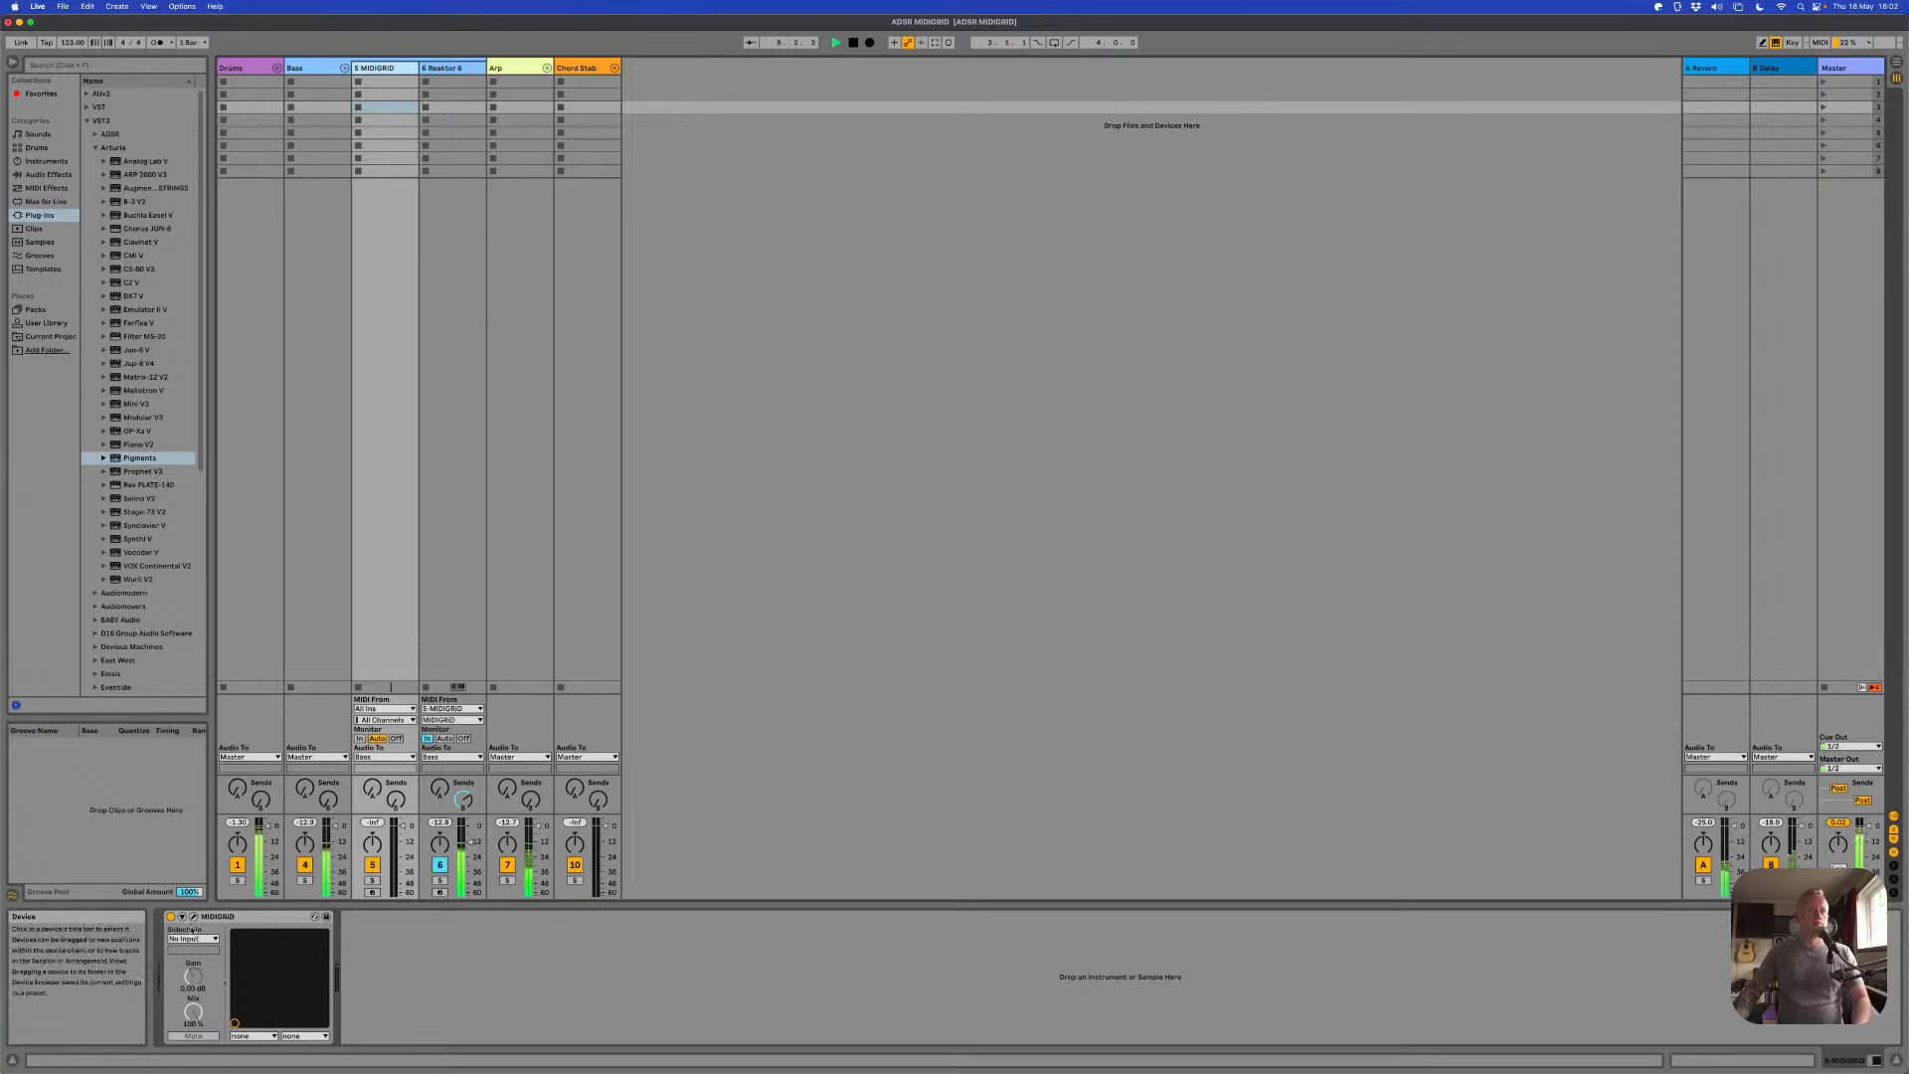
left_click(314, 916)
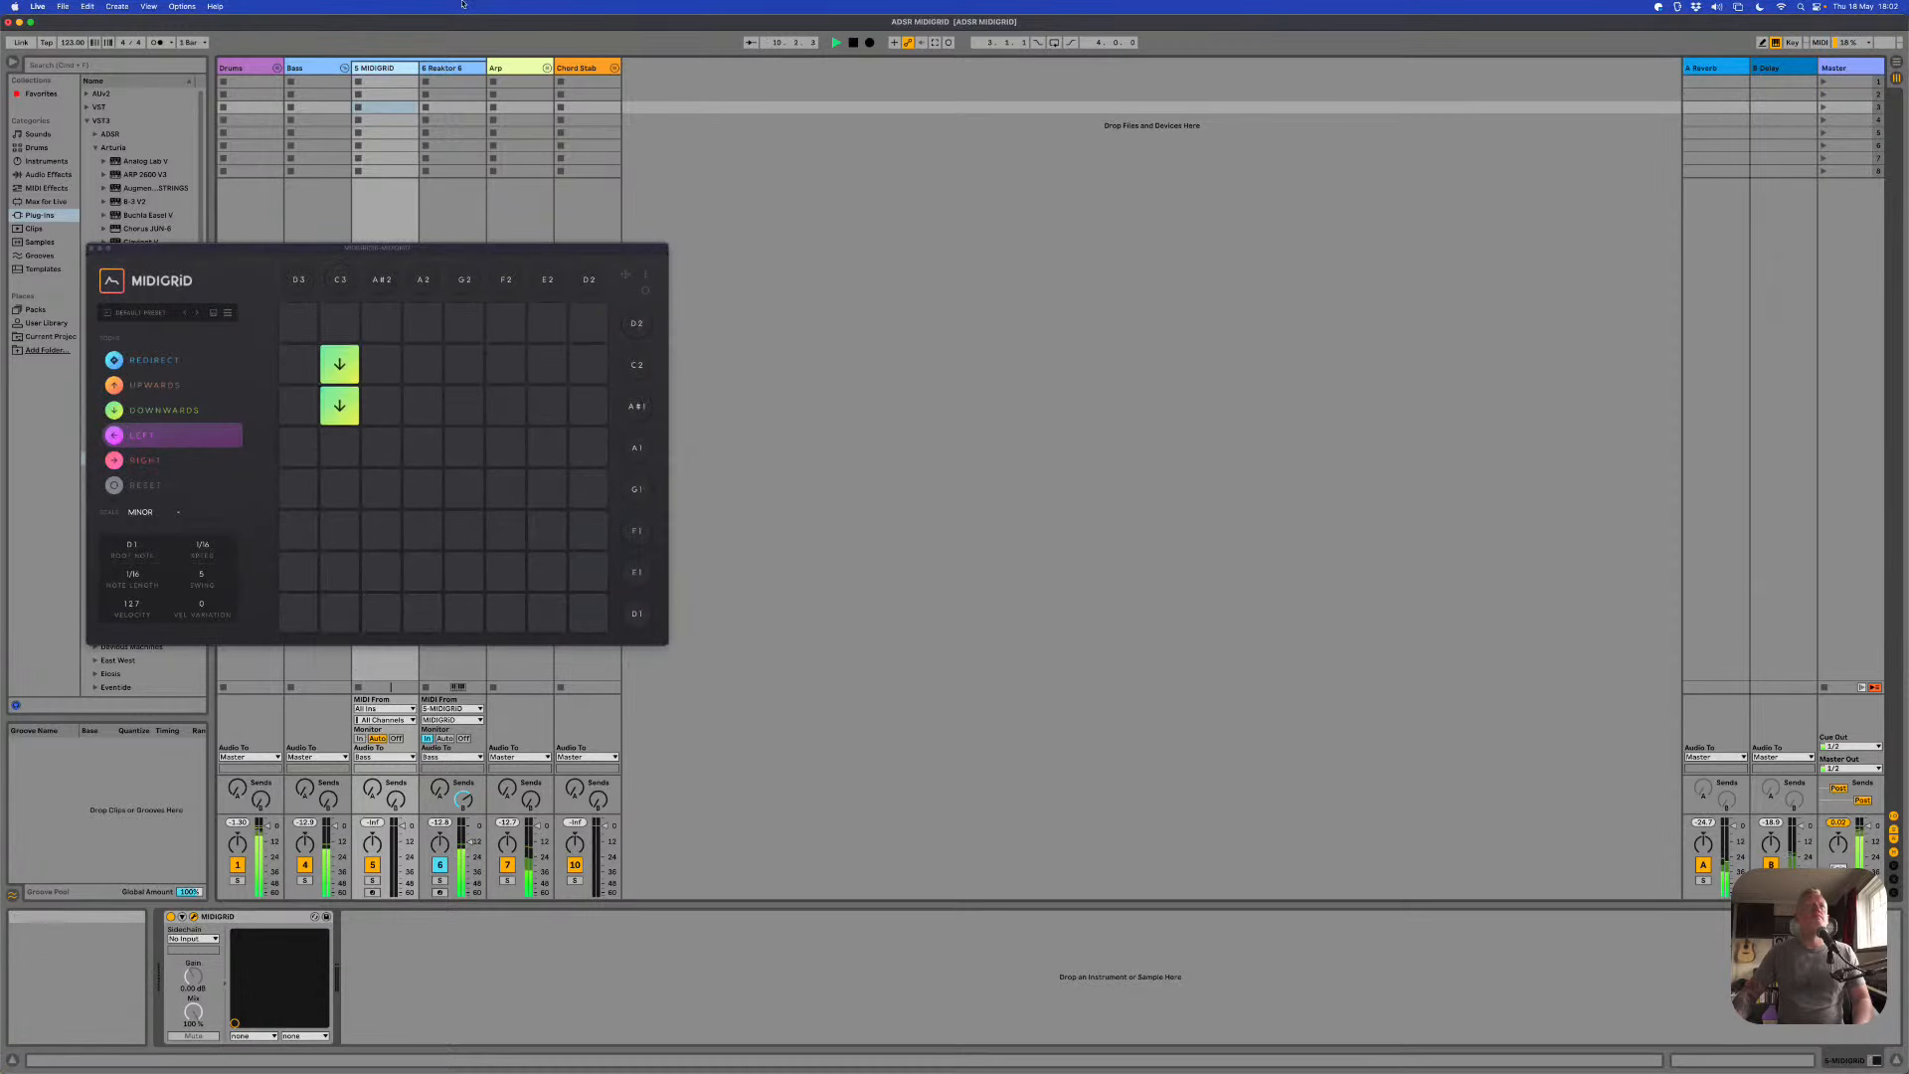
Step: Open the Reaktor 6 Monark window from its track and arrange it beside the MIDIGRID window
left_click(448, 68)
left_click(260, 918)
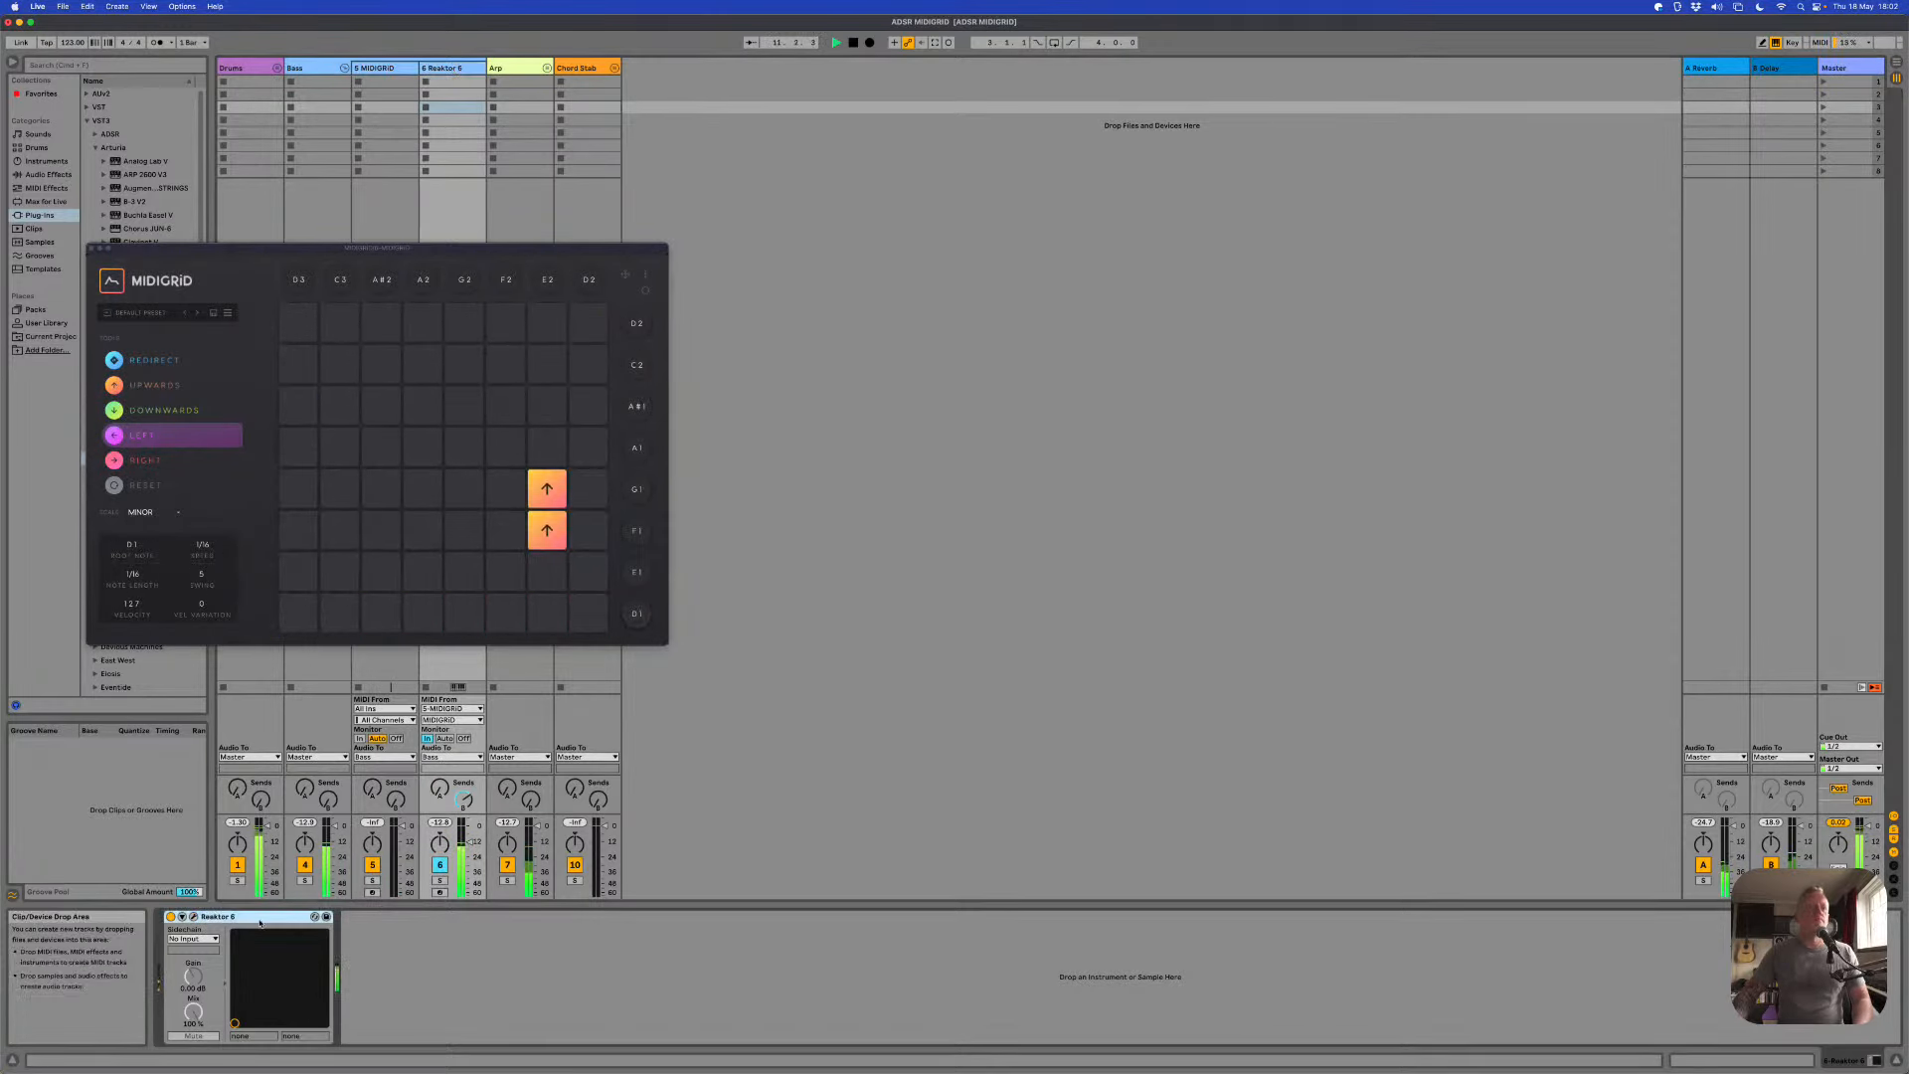
left_click(314, 916)
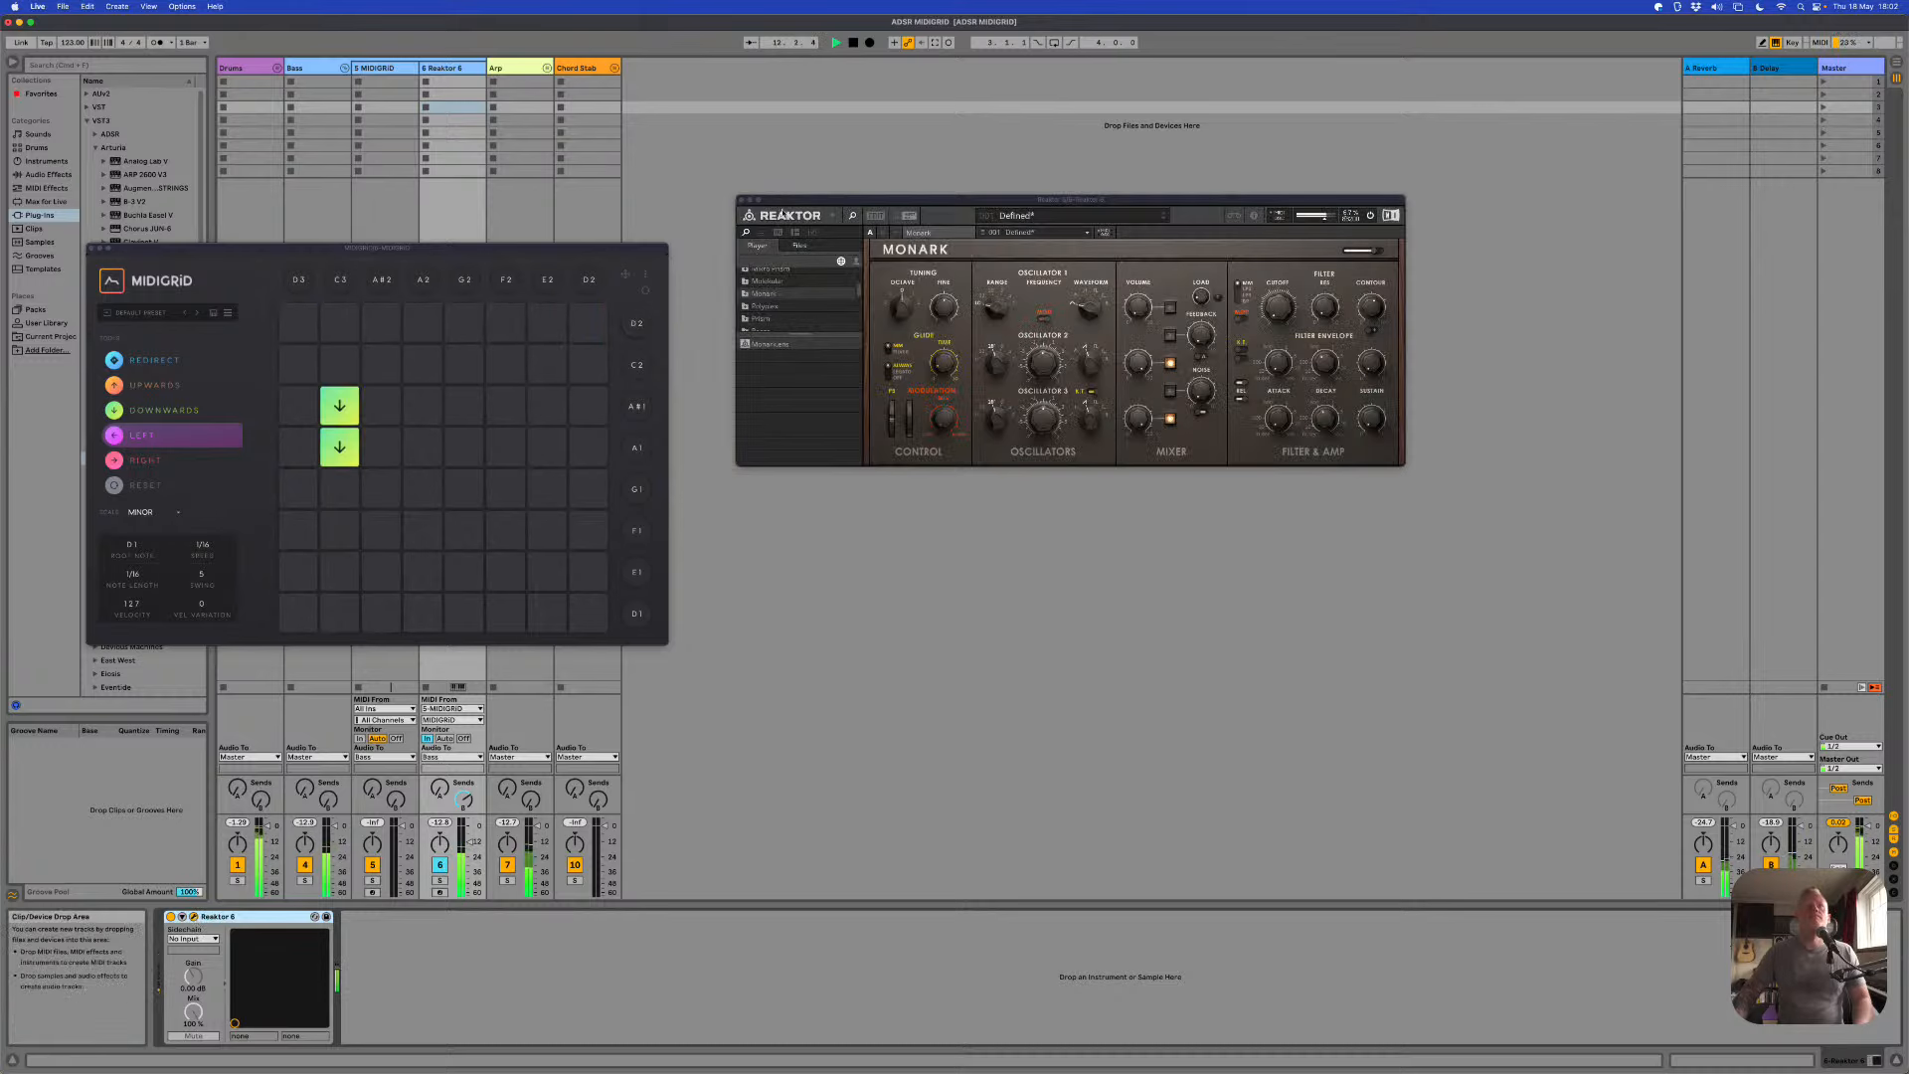
left_click_drag(786, 200, 771, 267)
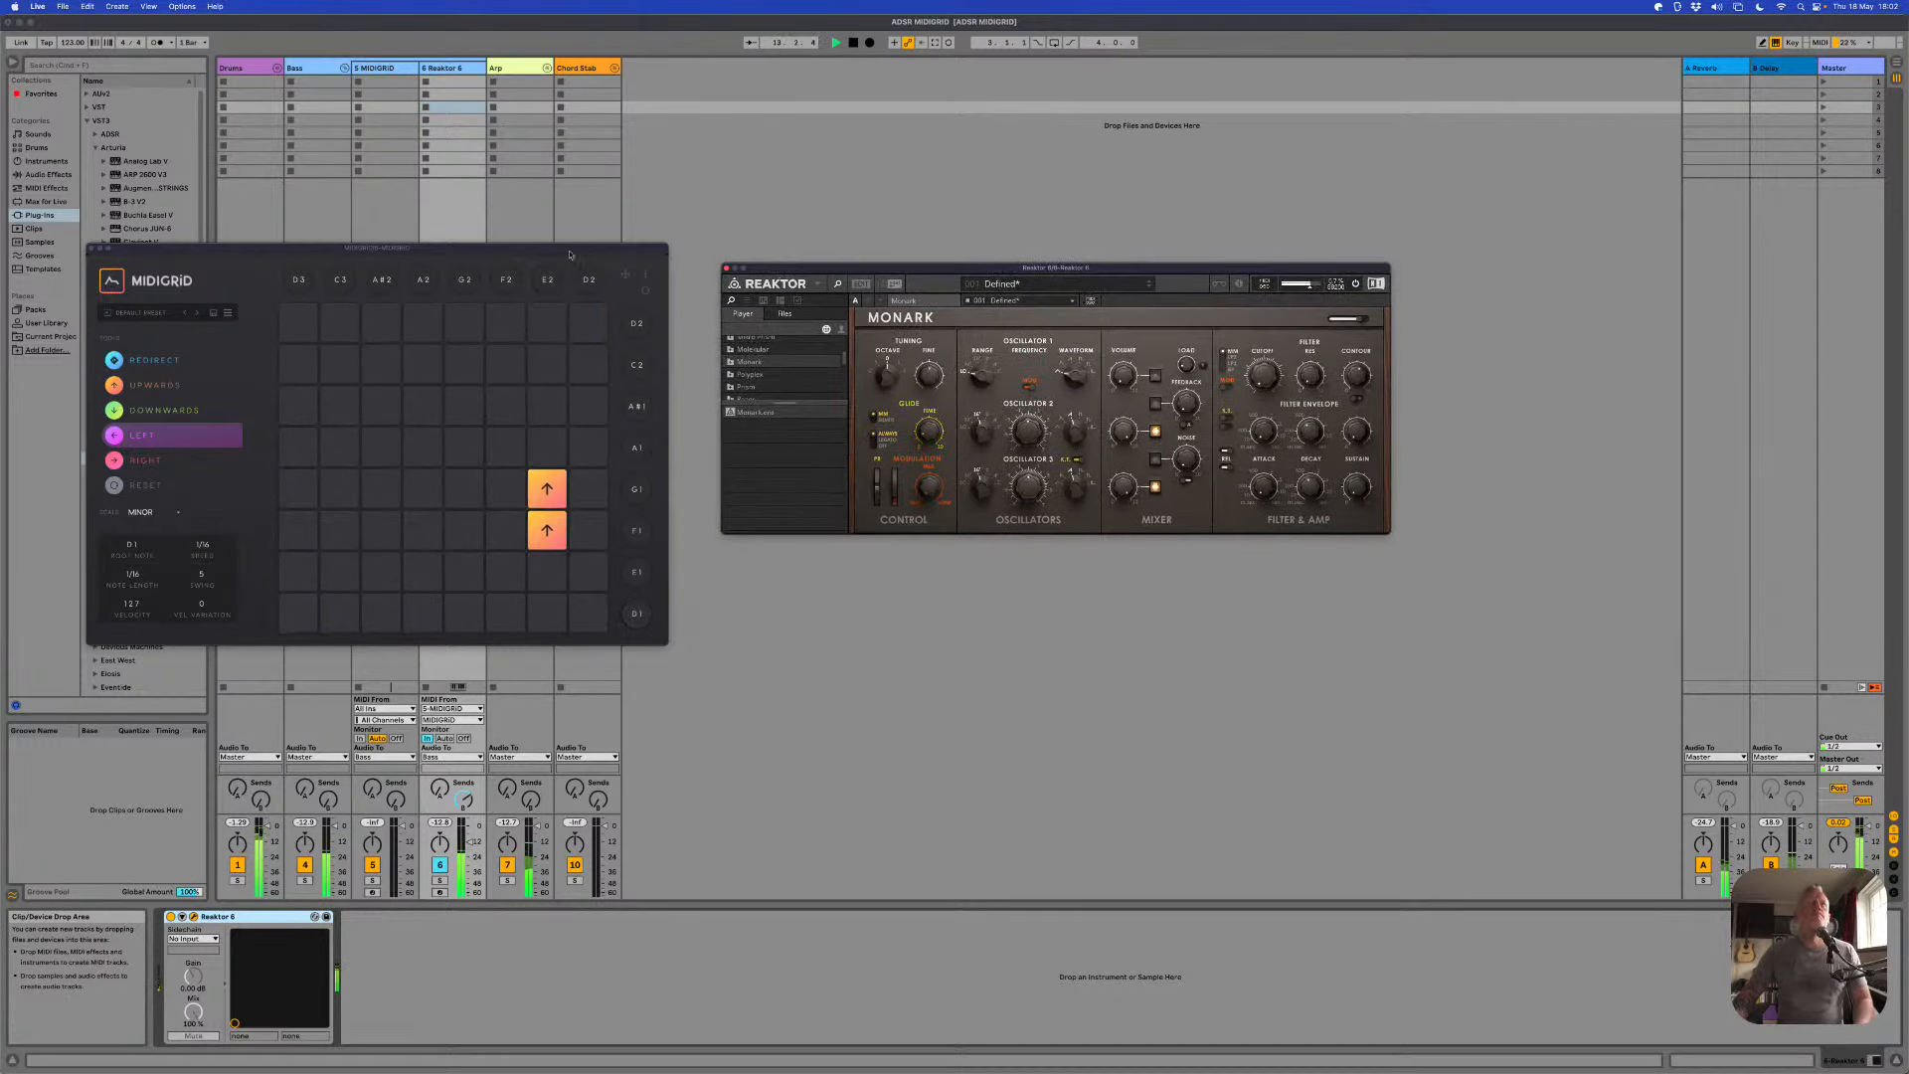
left_click_drag(570, 254, 596, 242)
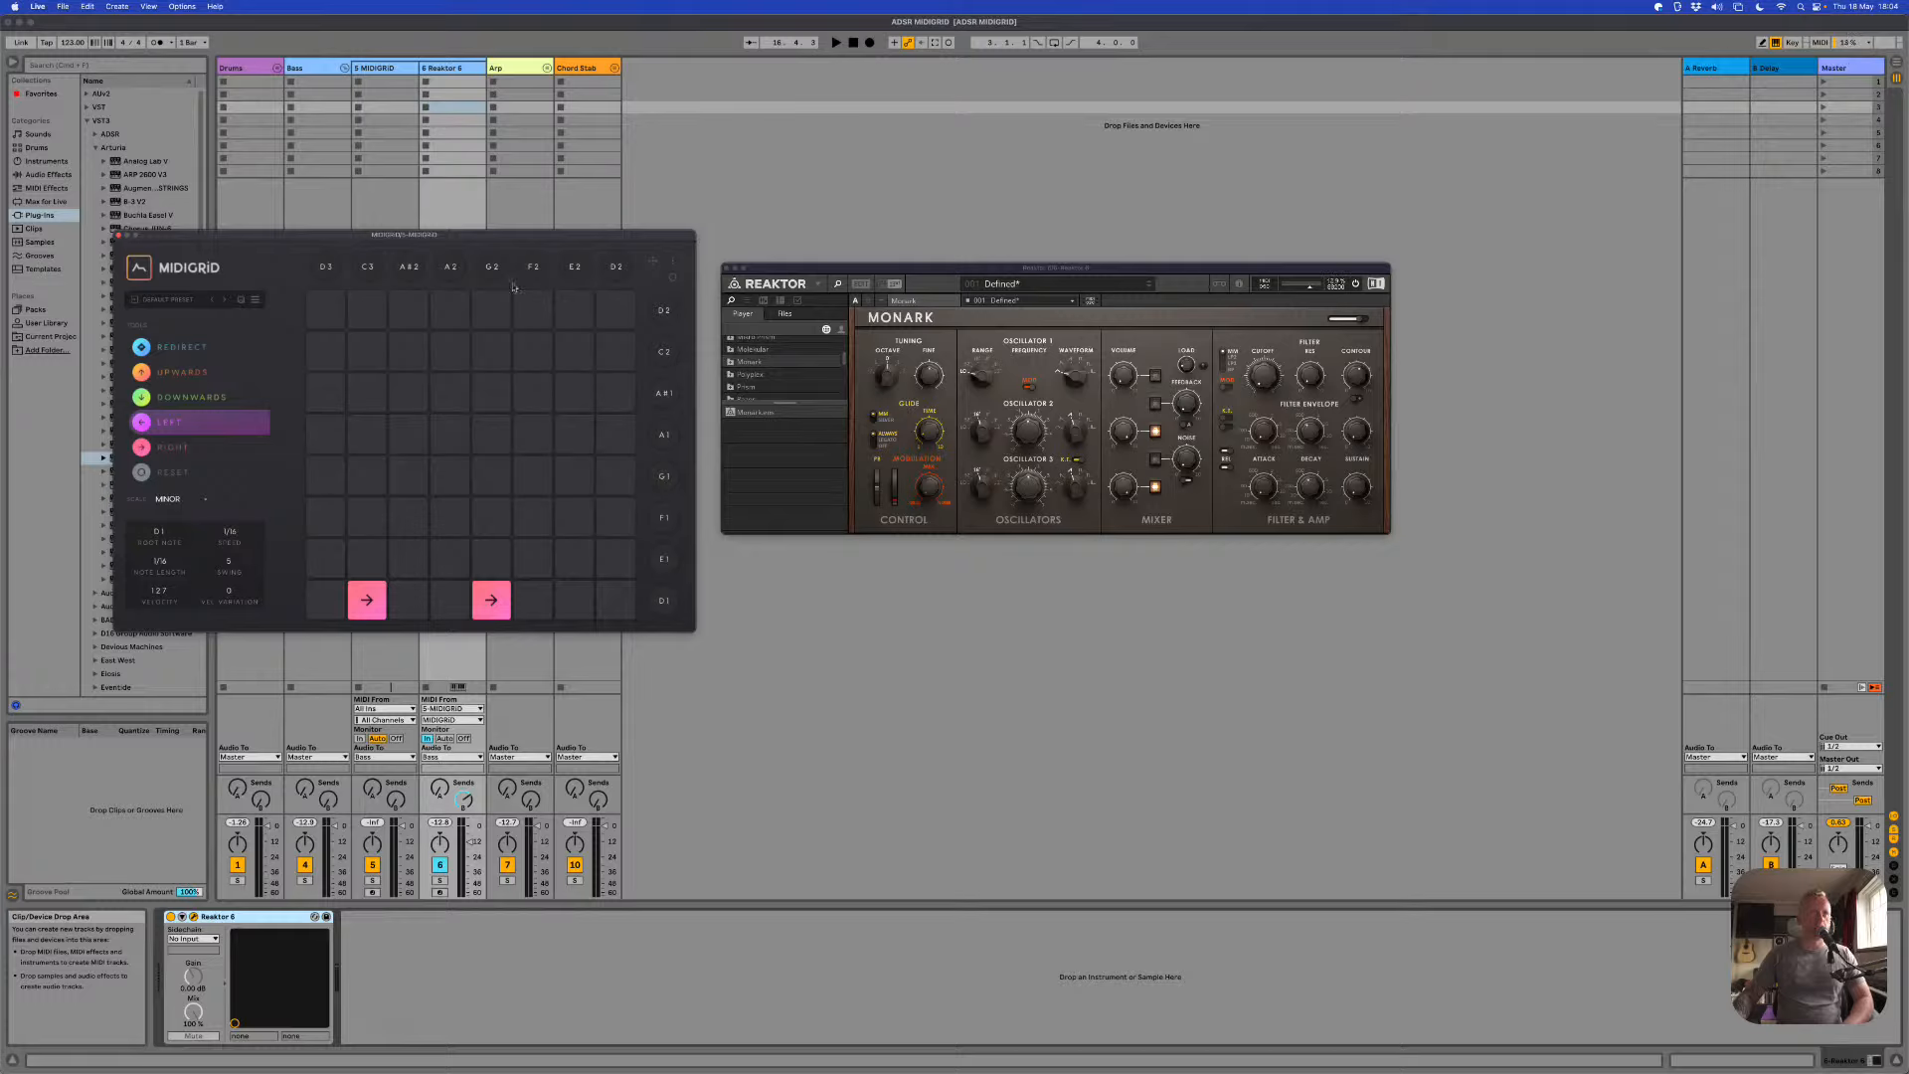
Step: Examine MIDIGRID's note grid and the modes offered in its scale list
left_click(363, 305)
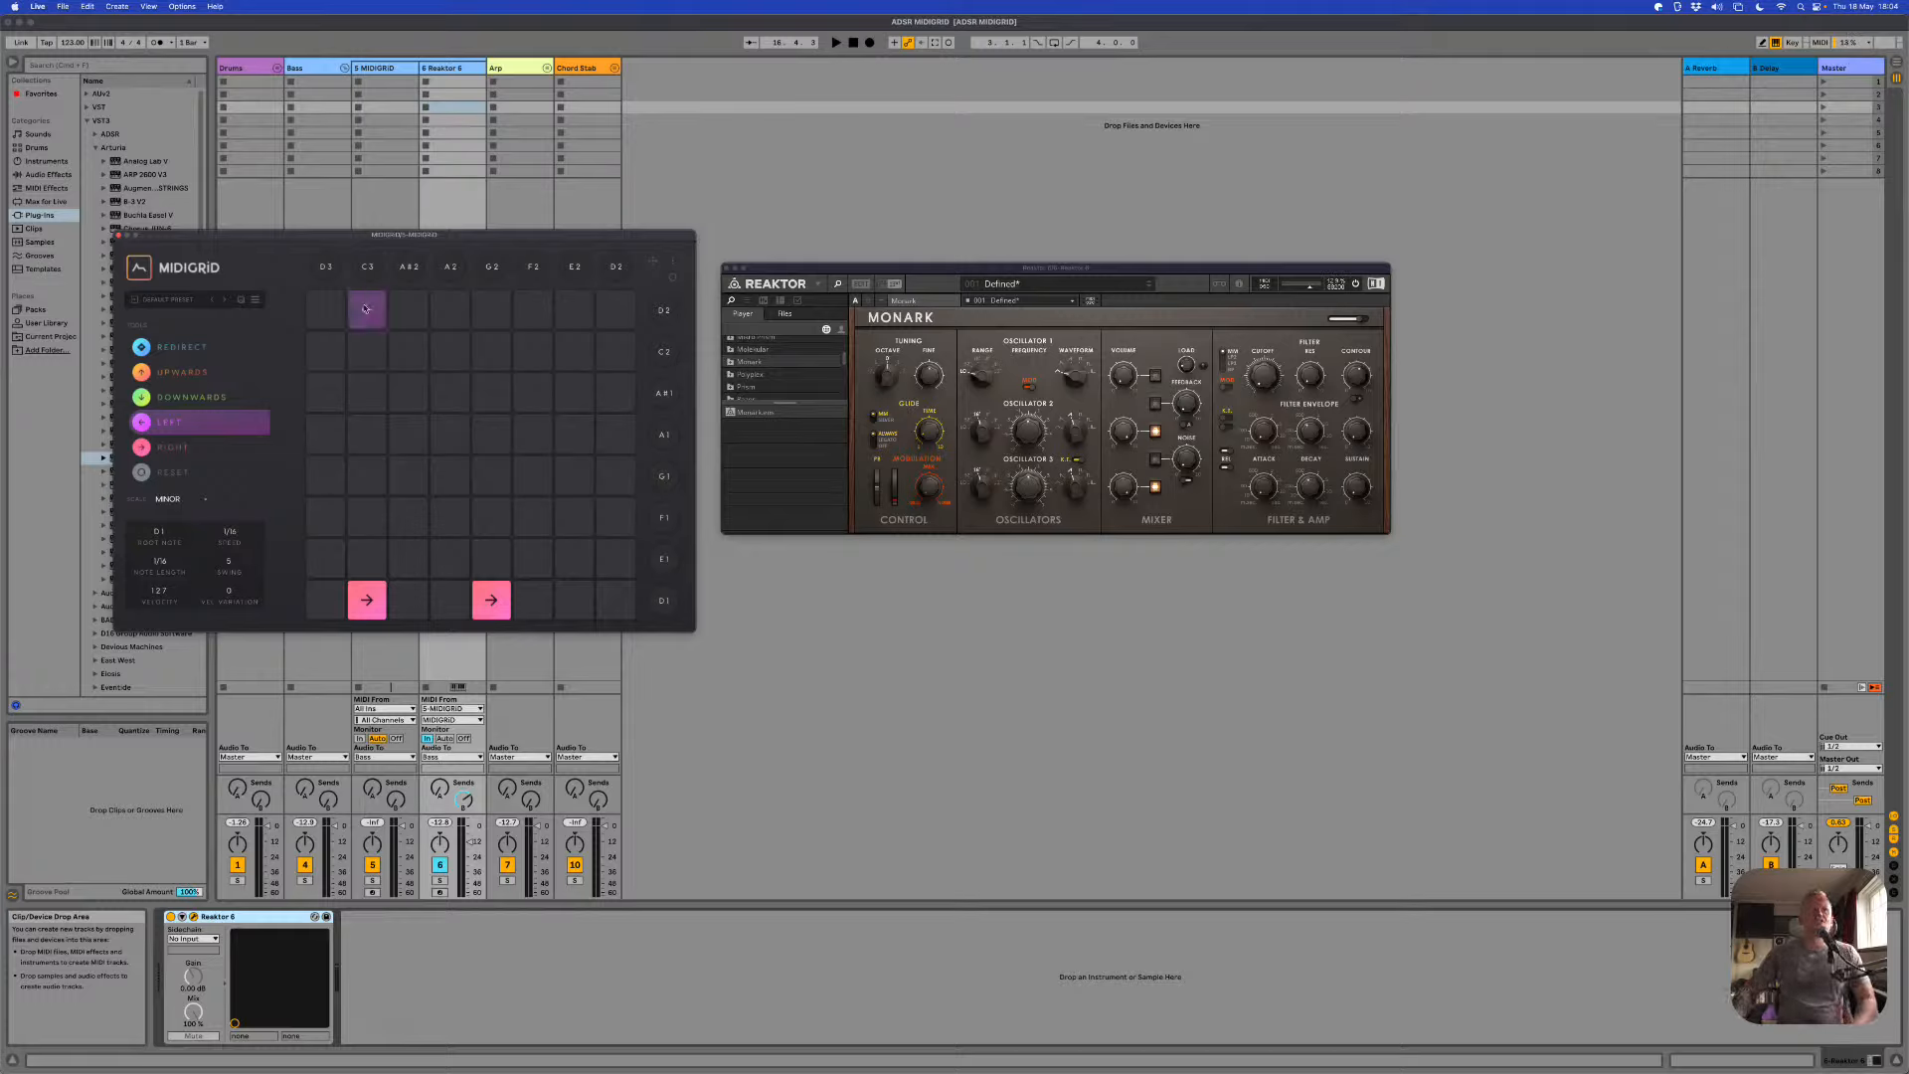
left_click_drag(365, 310, 335, 285)
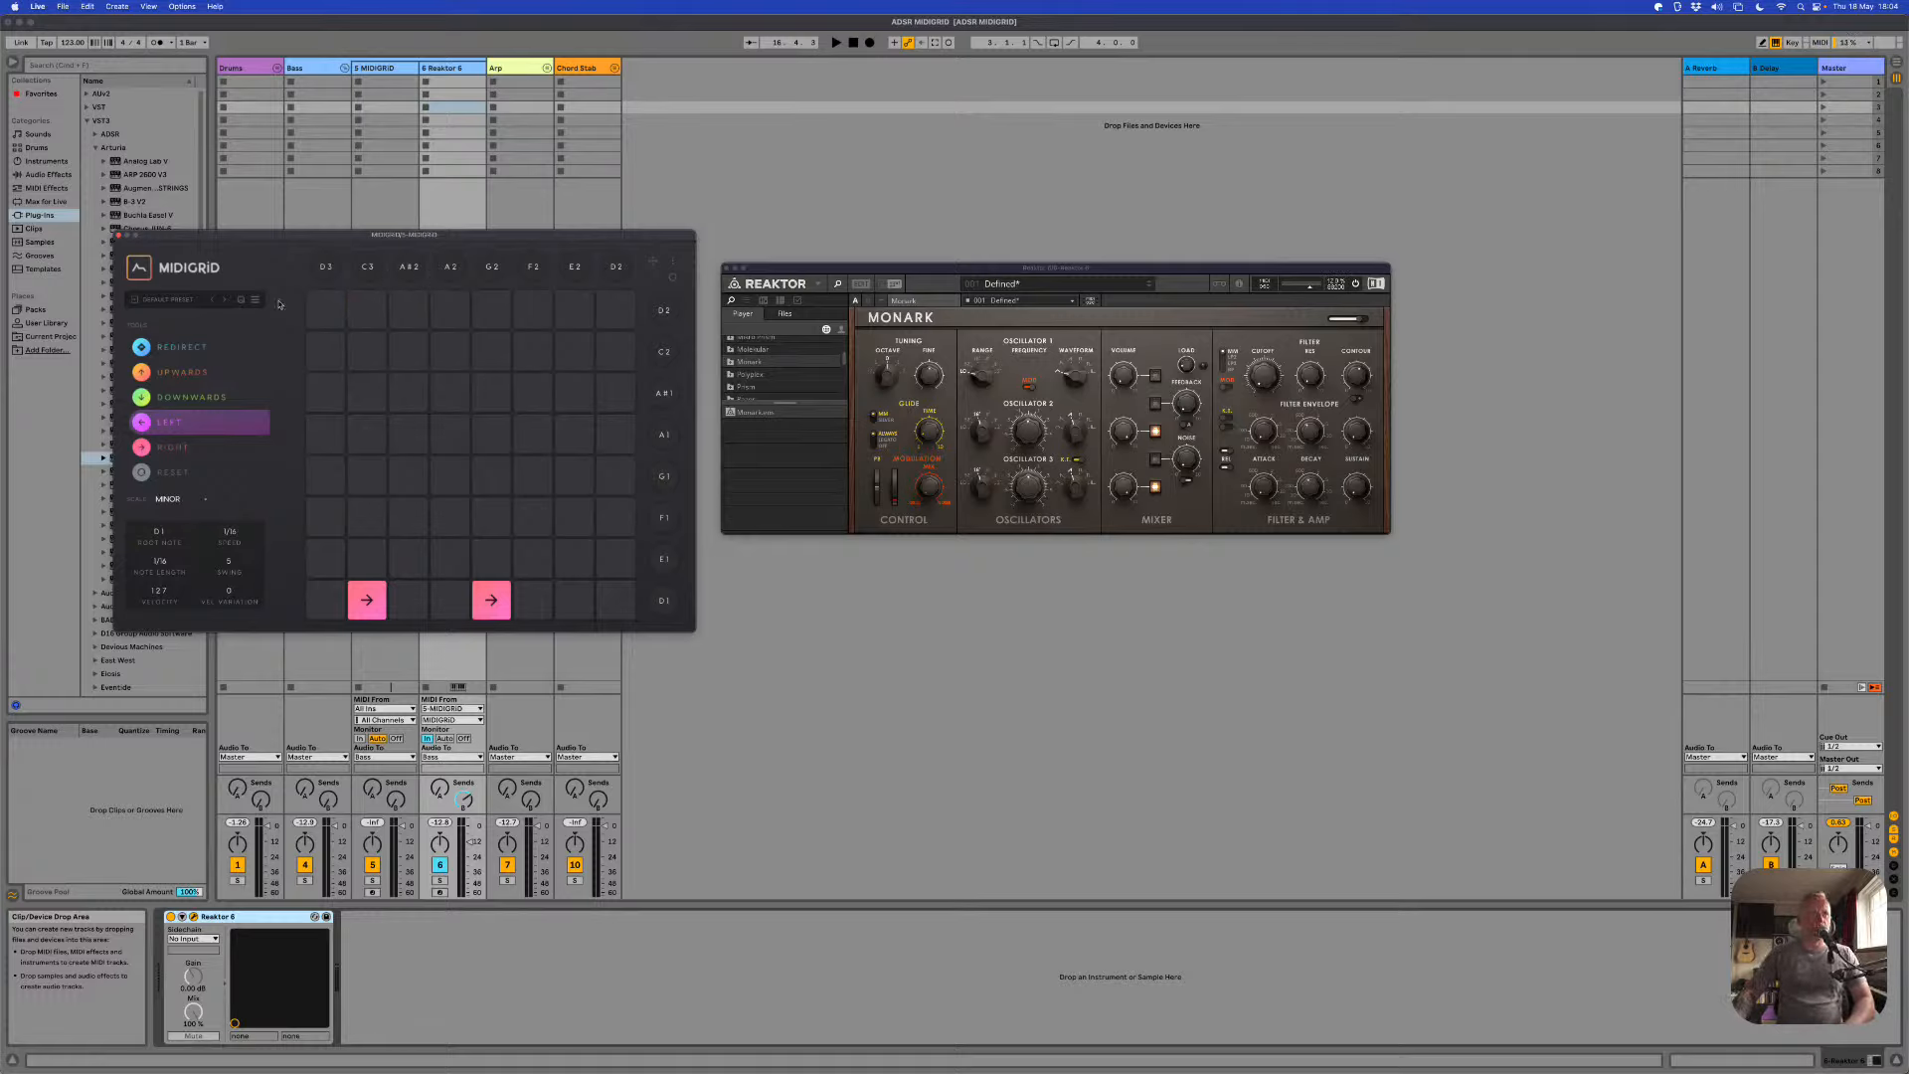
left_click(181, 502)
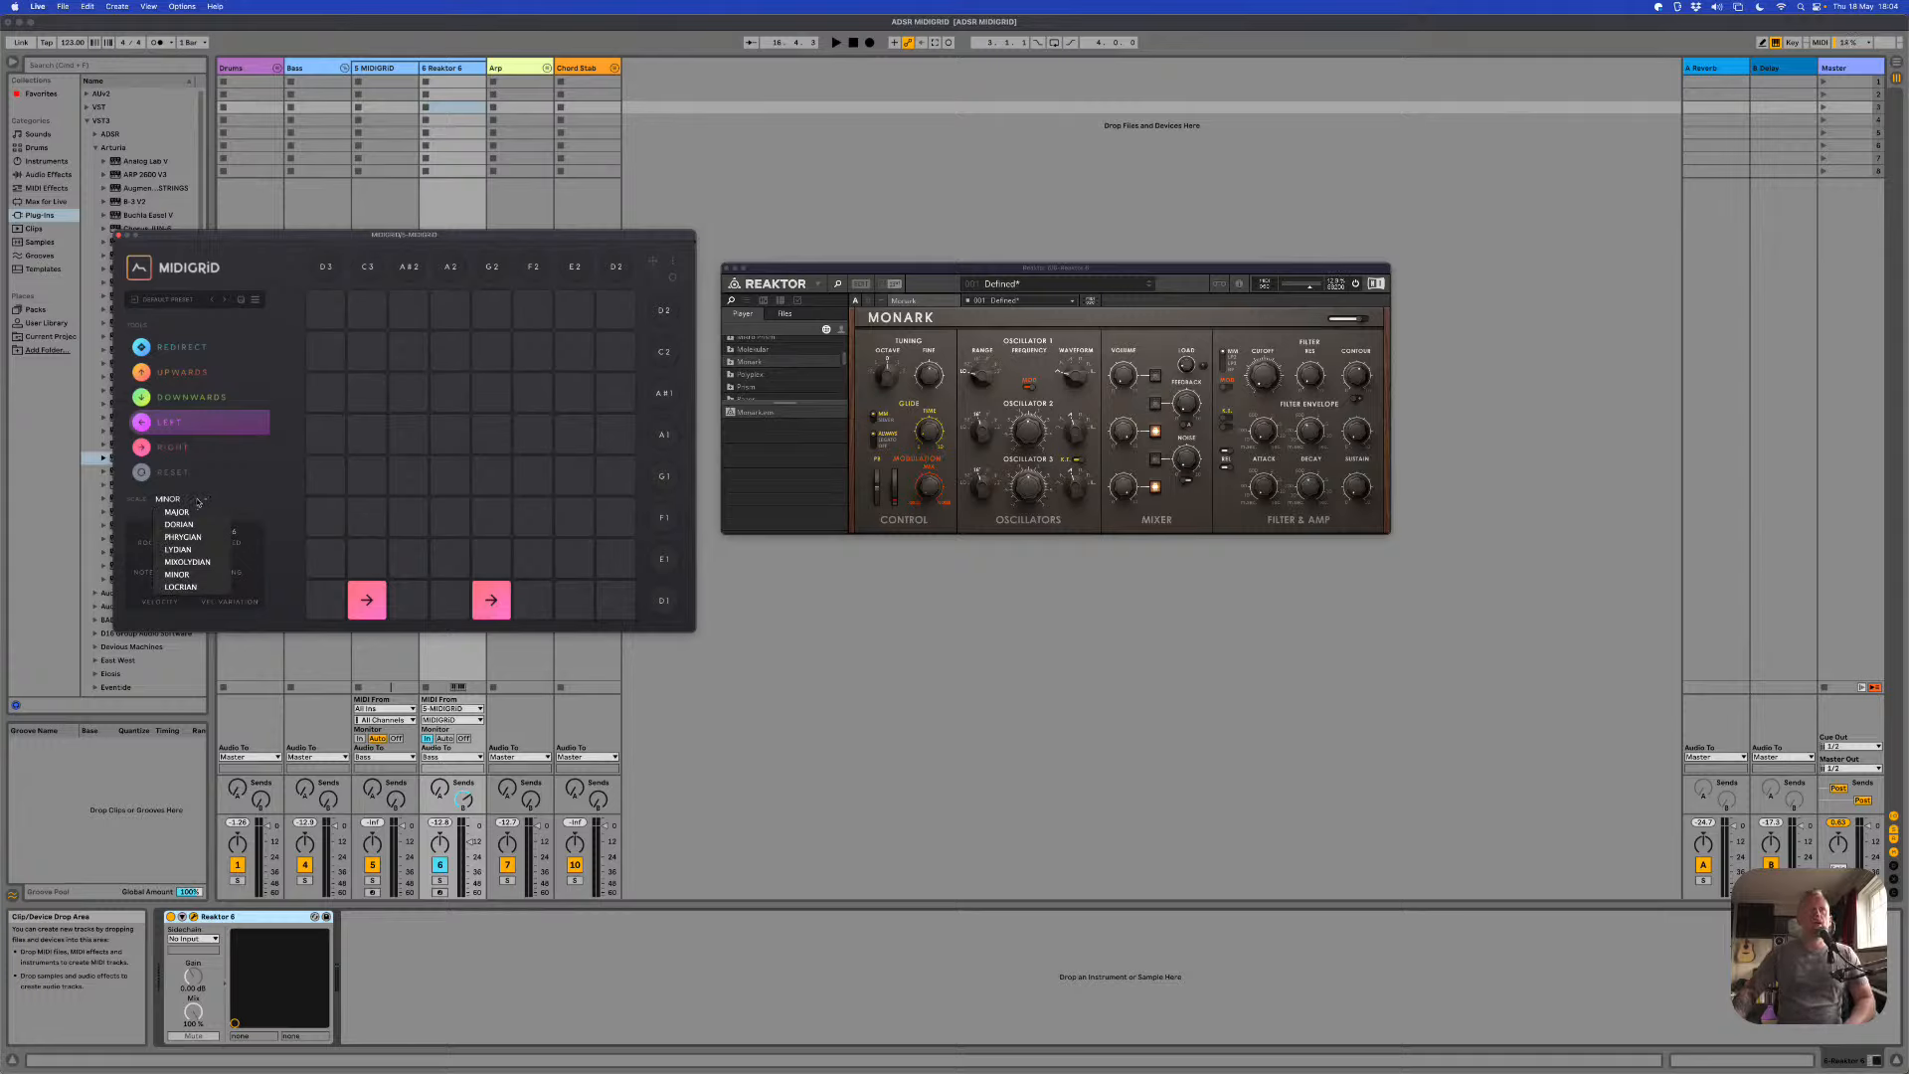
left_click(196, 502)
left_click(197, 503)
left_click(198, 503)
left_click(198, 502)
left_click(235, 506)
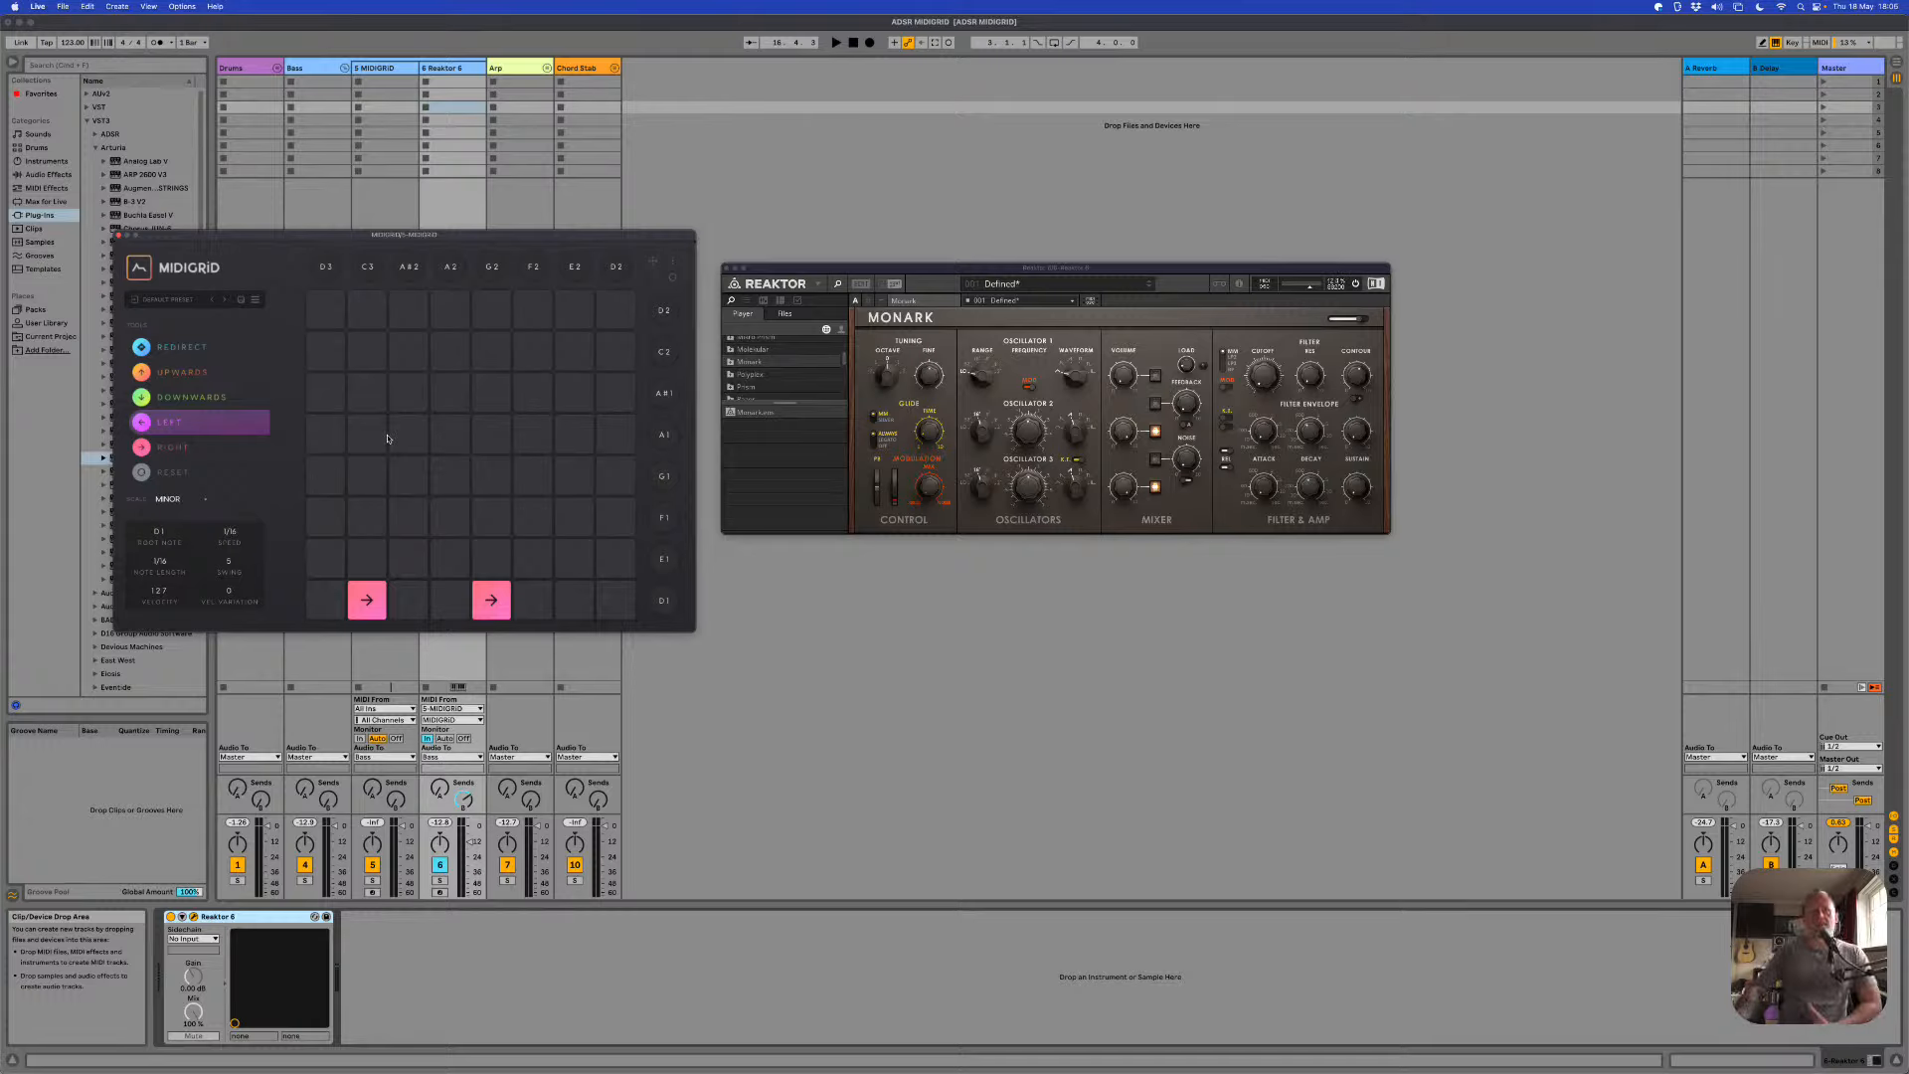
Step: Clear the C3 and G2 arrows from the D1 row and place a single Right arrow in column G2
left_click(487, 602)
left_click(368, 602)
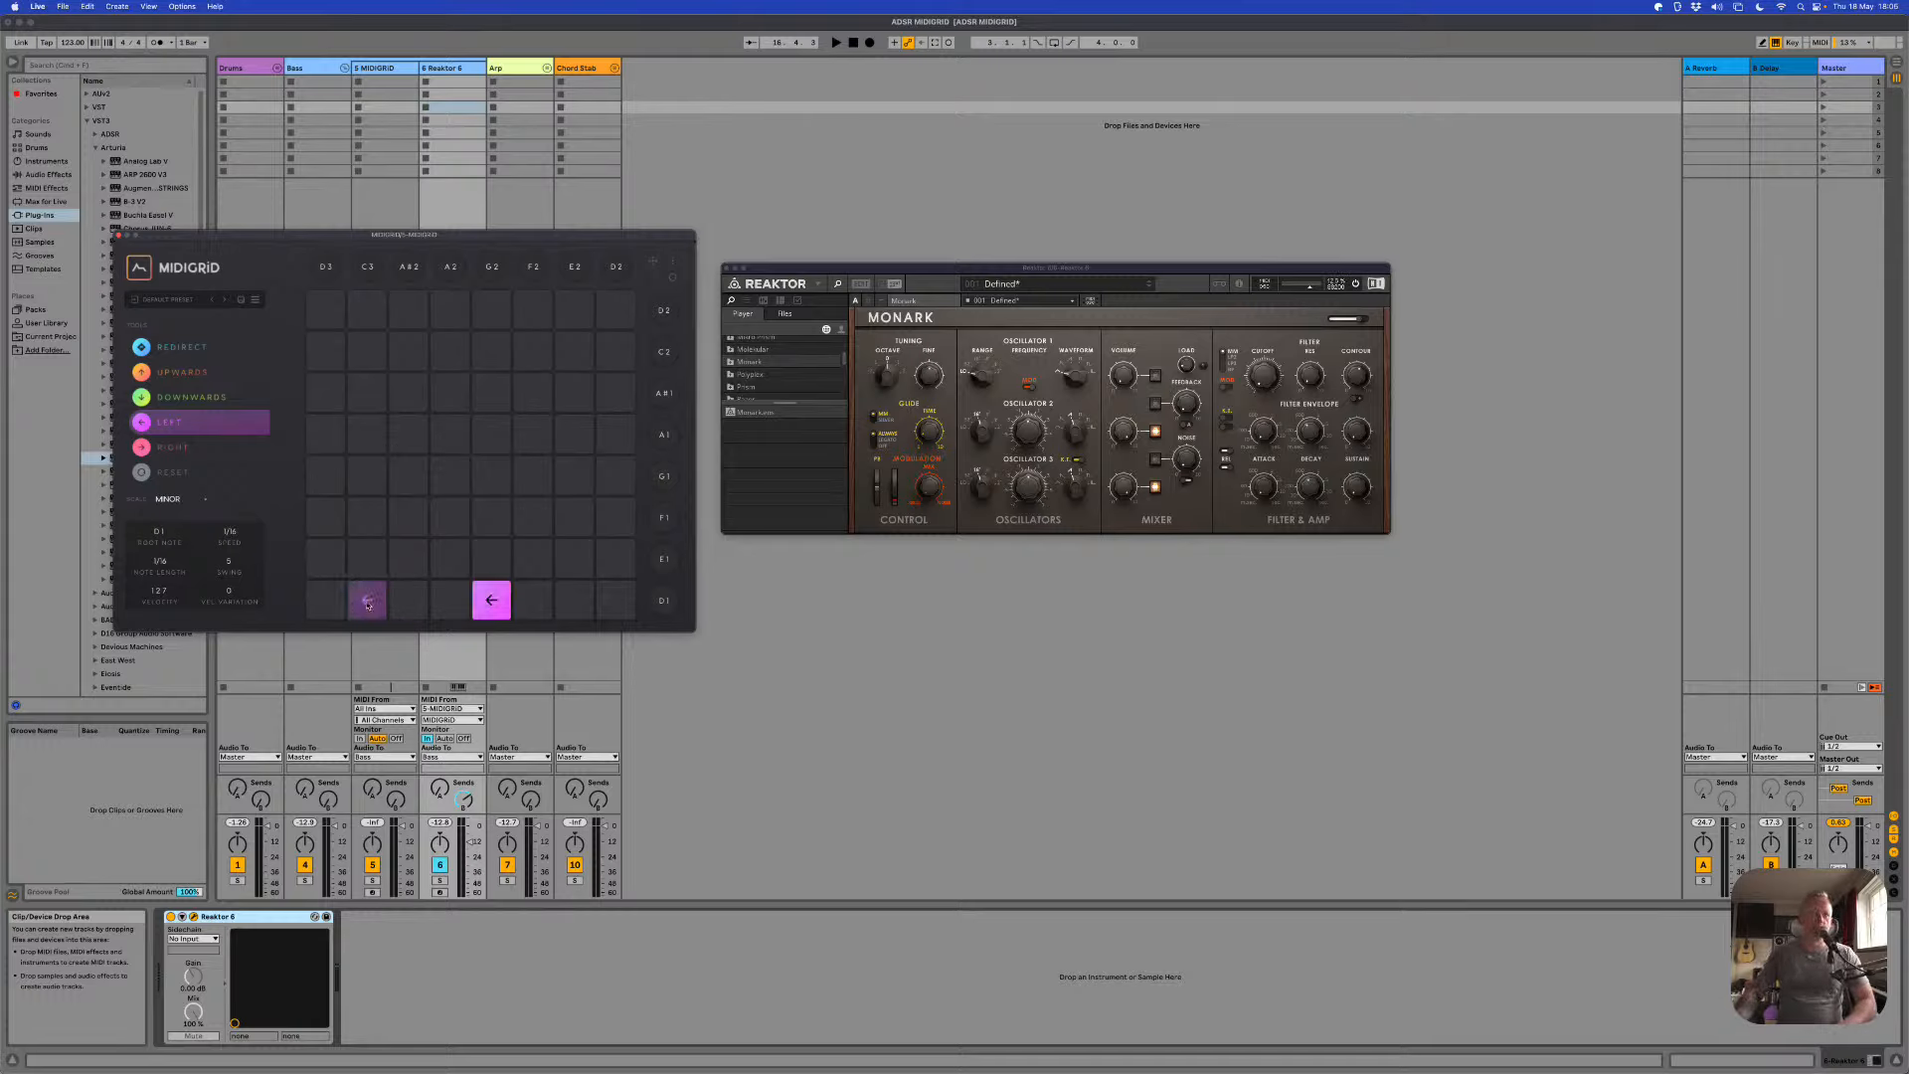
left_click(491, 600)
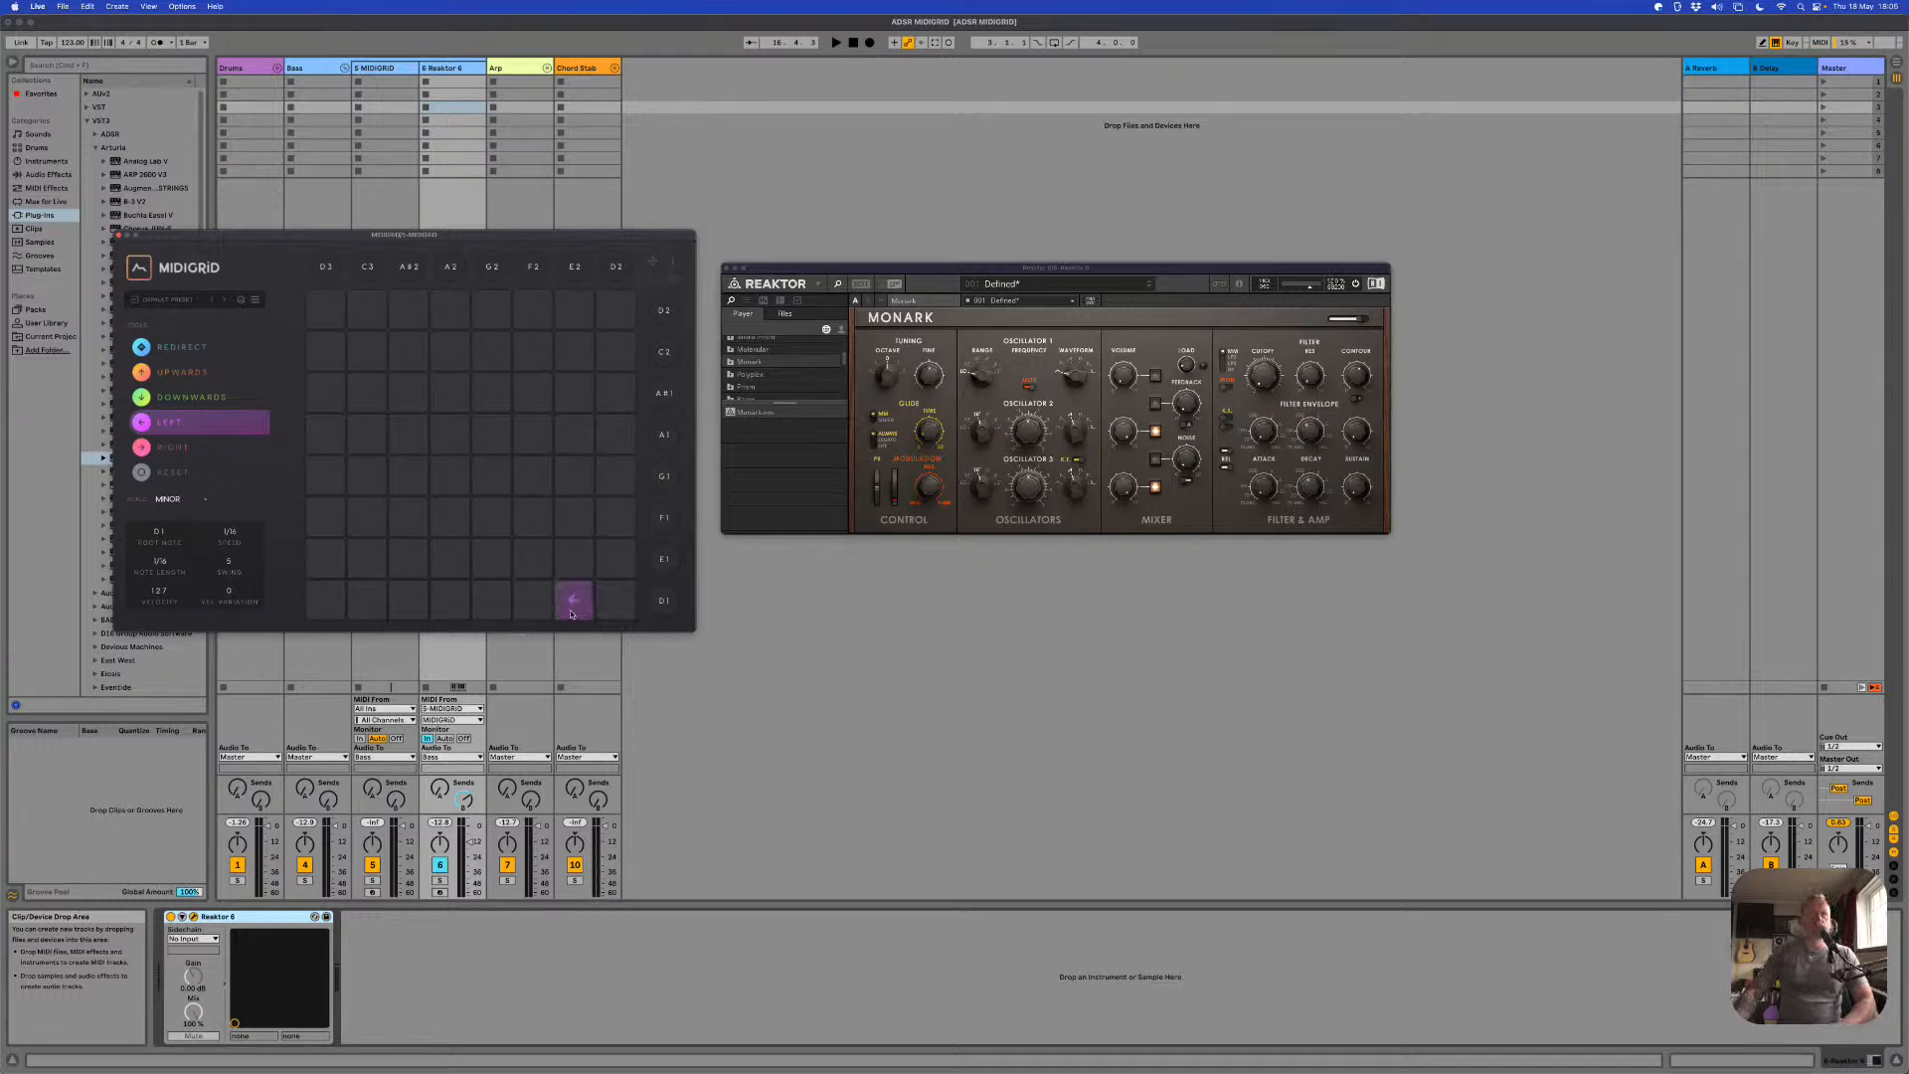
left_click(165, 446)
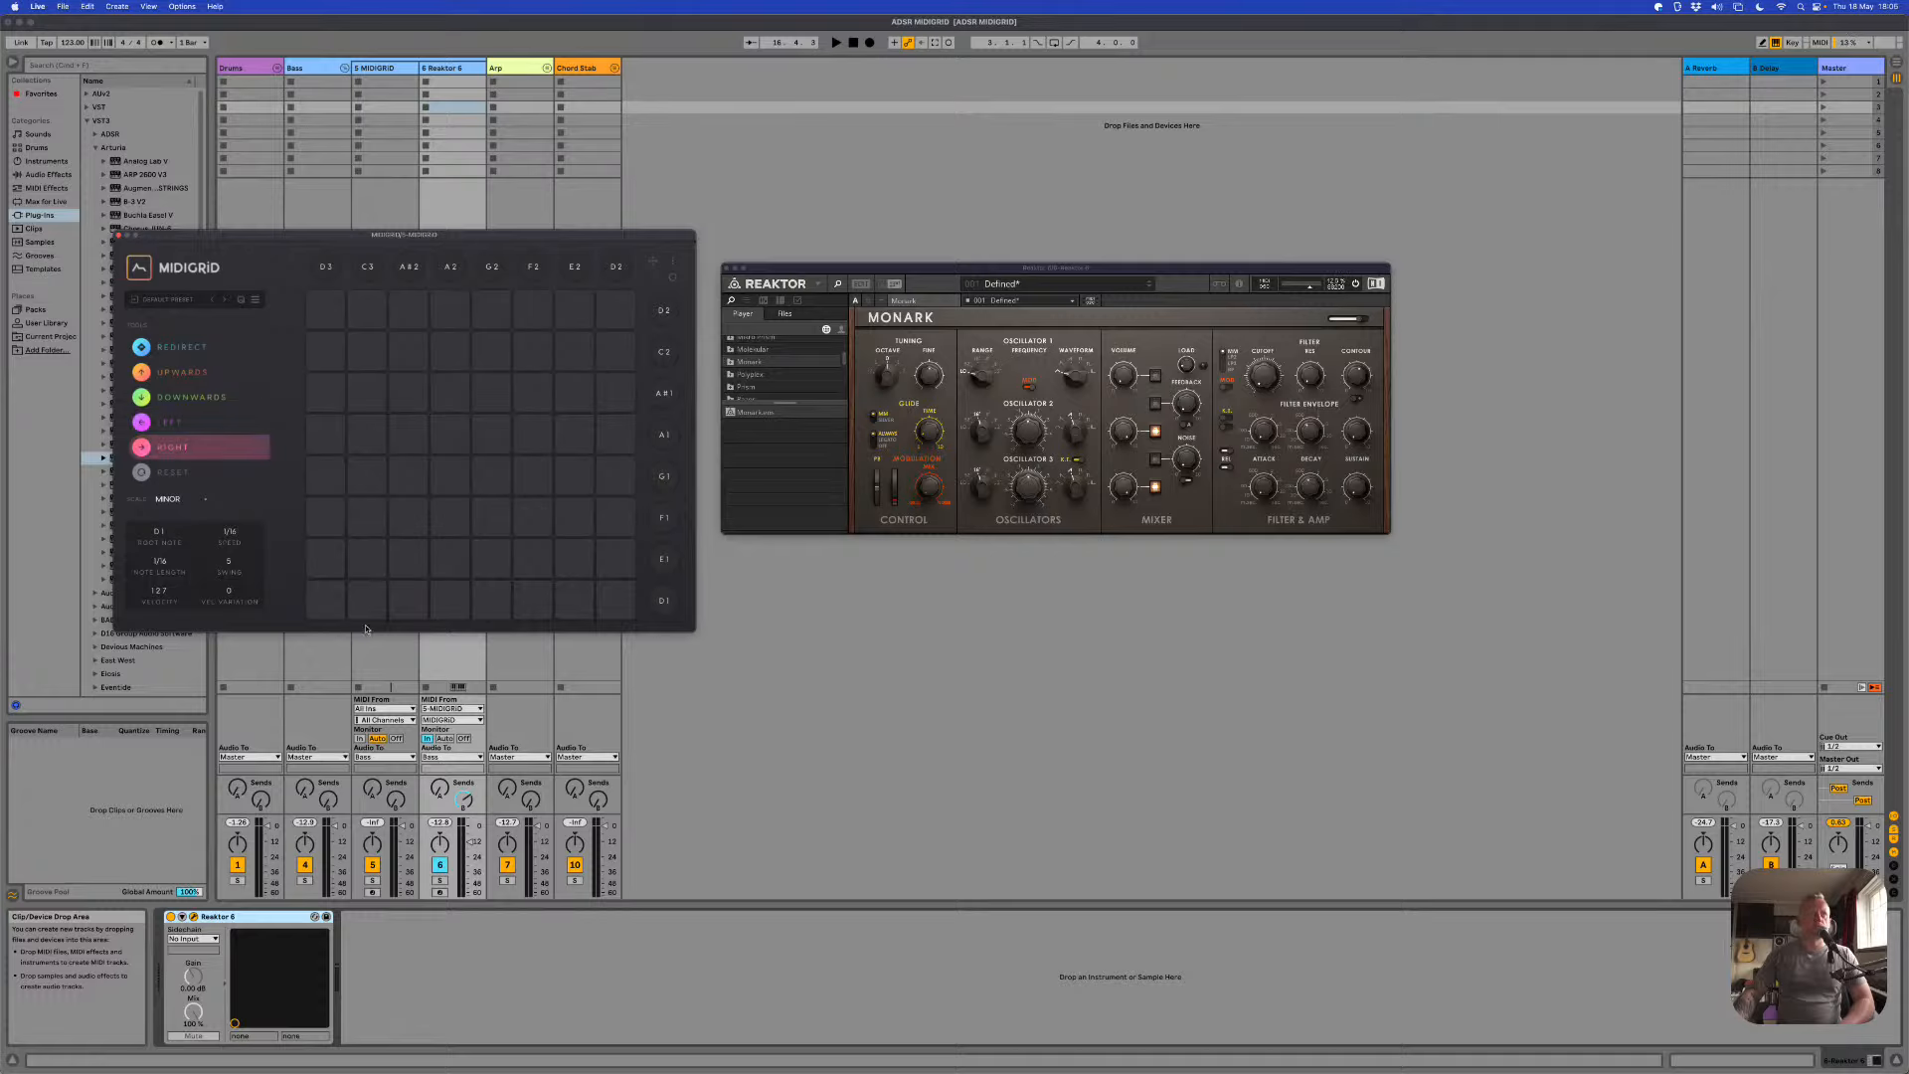
left_click(491, 603)
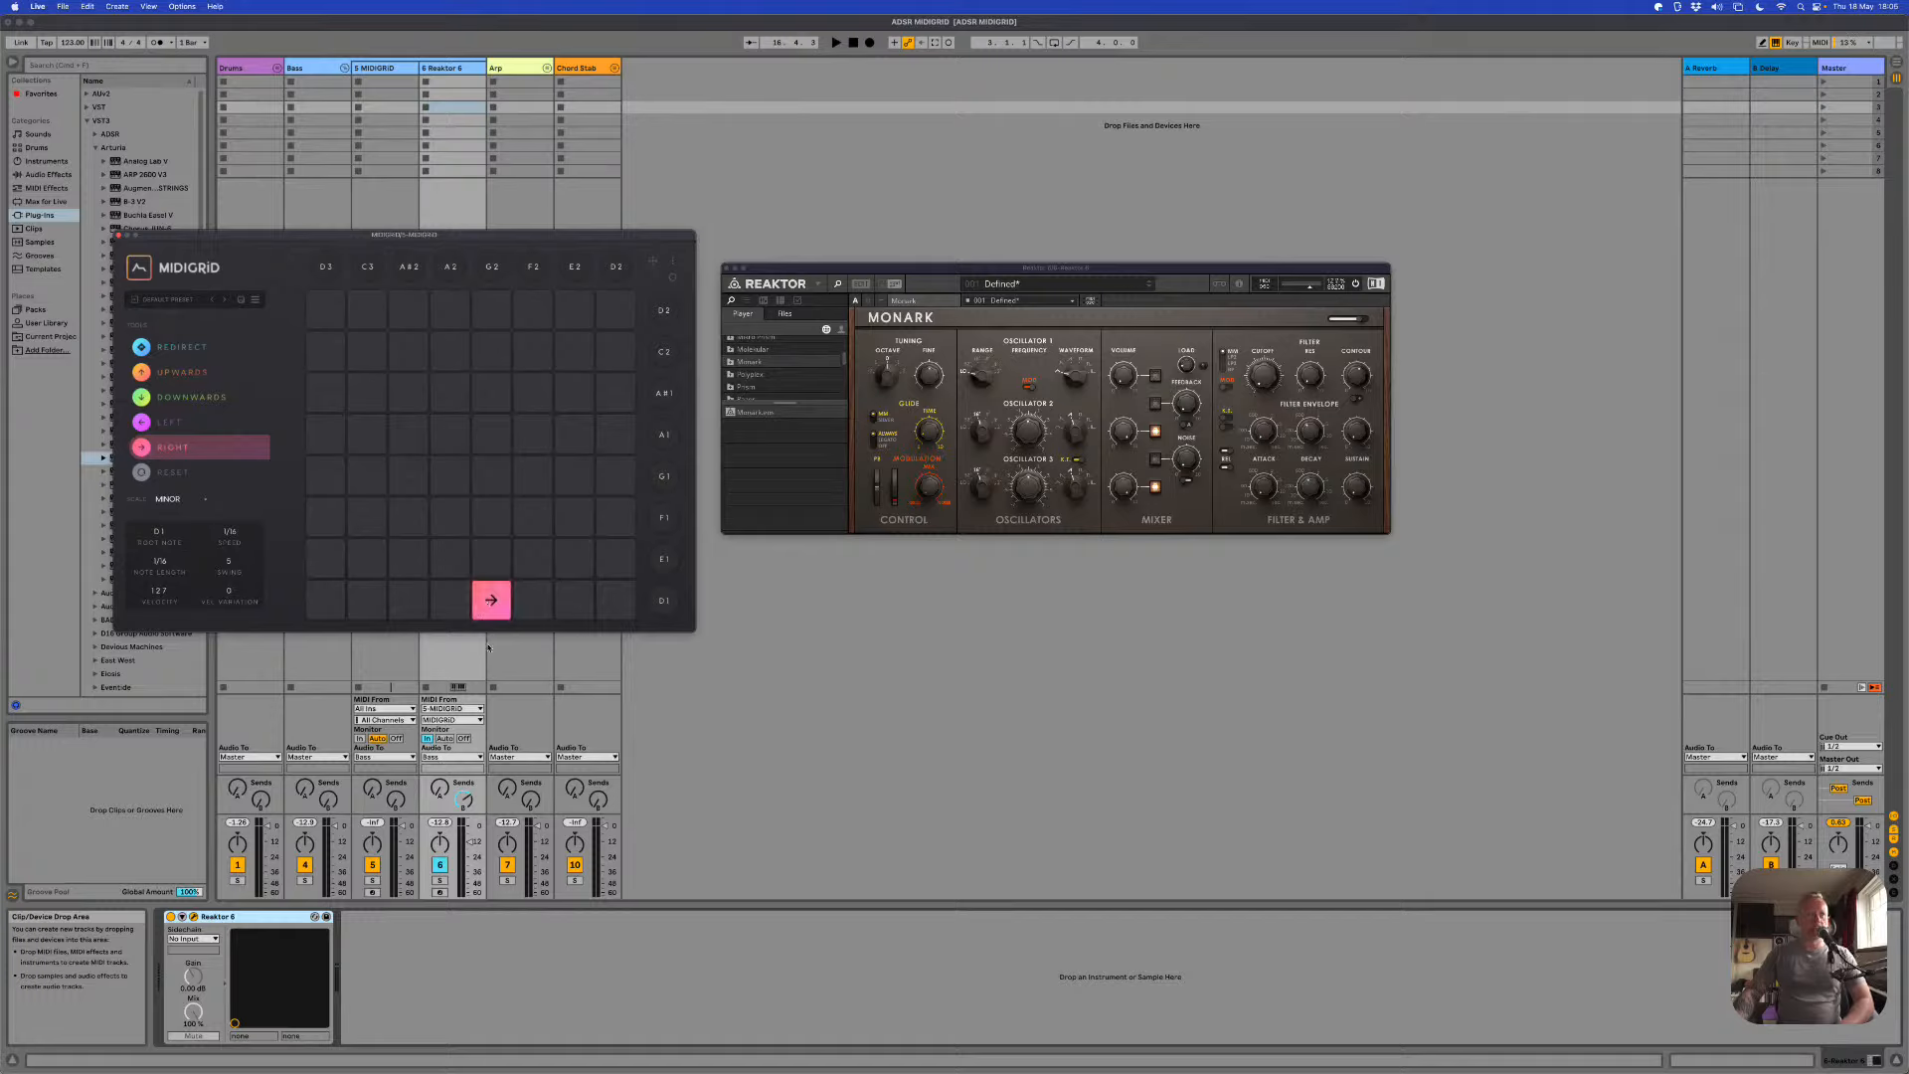
Step: Solo the Bass group and move the MIDIGRID window below the Reaktor window
left_click(305, 881)
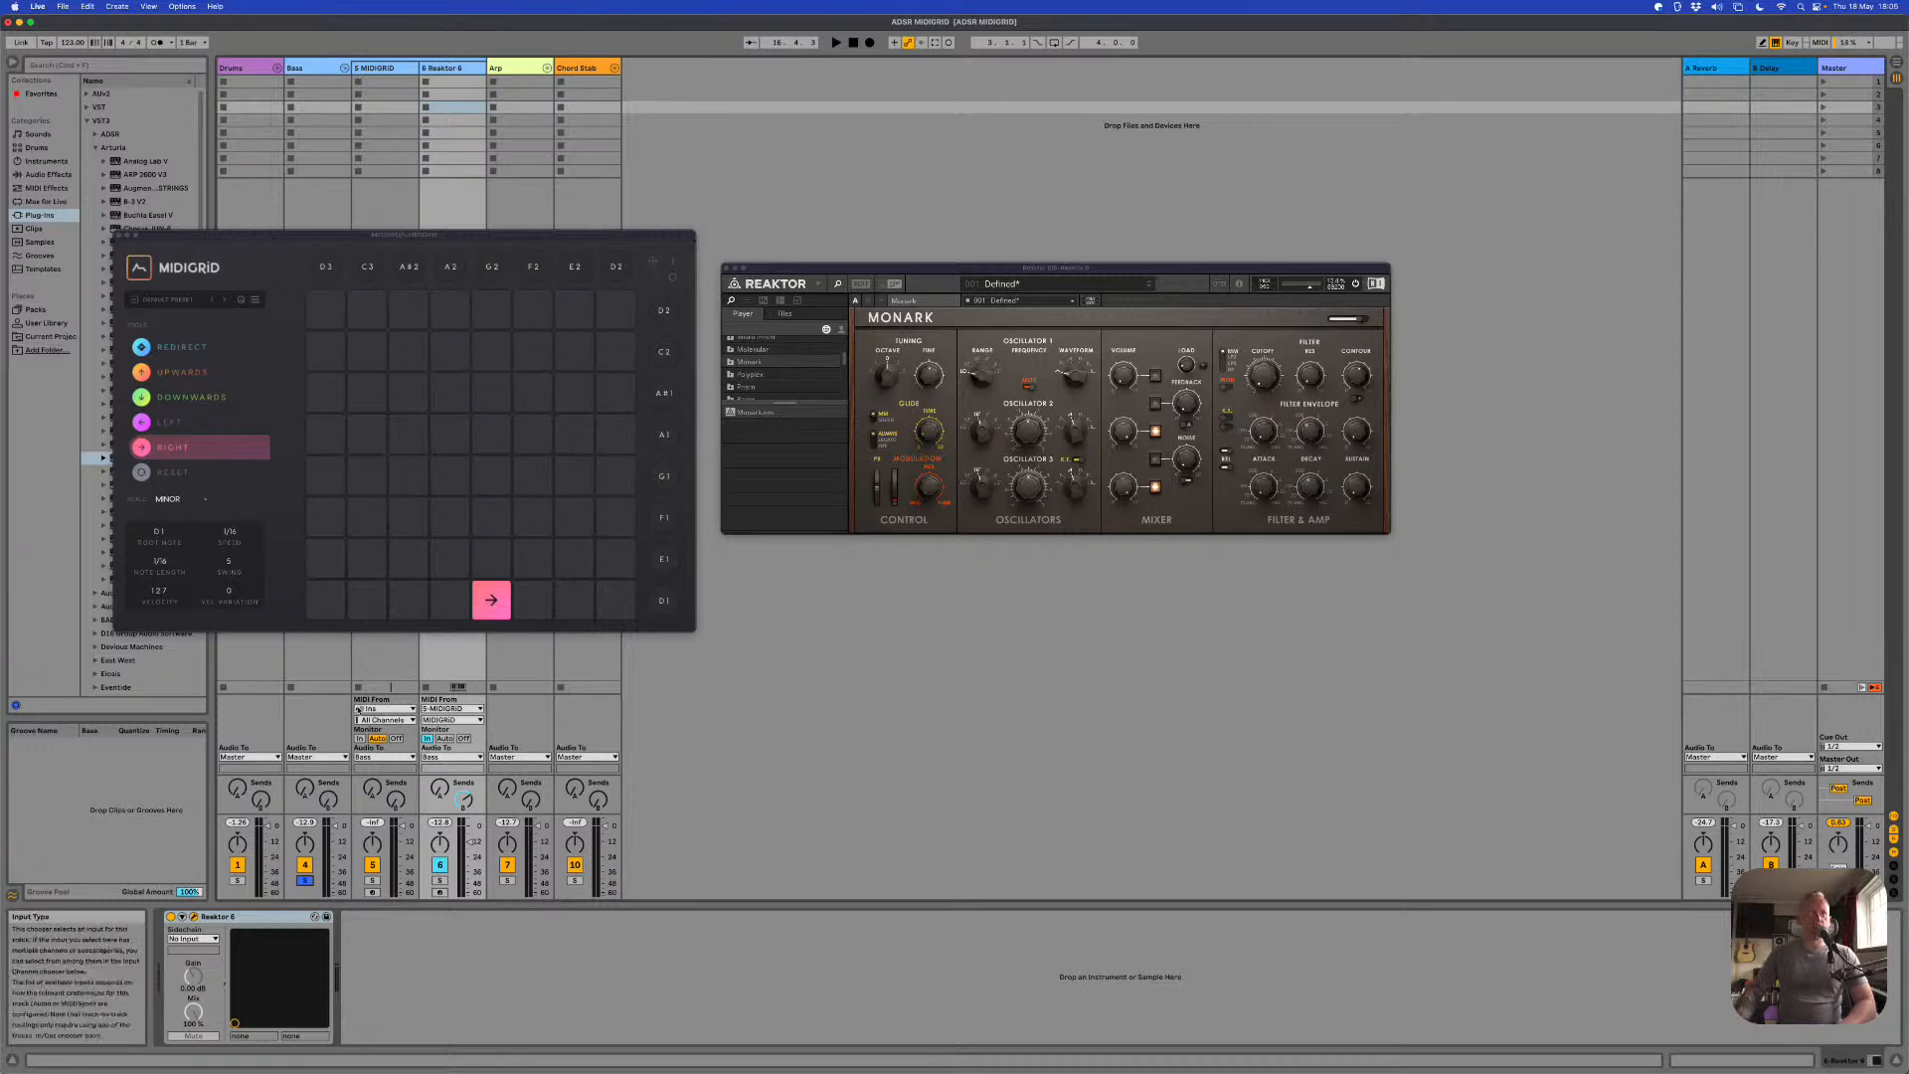
left_click(315, 67)
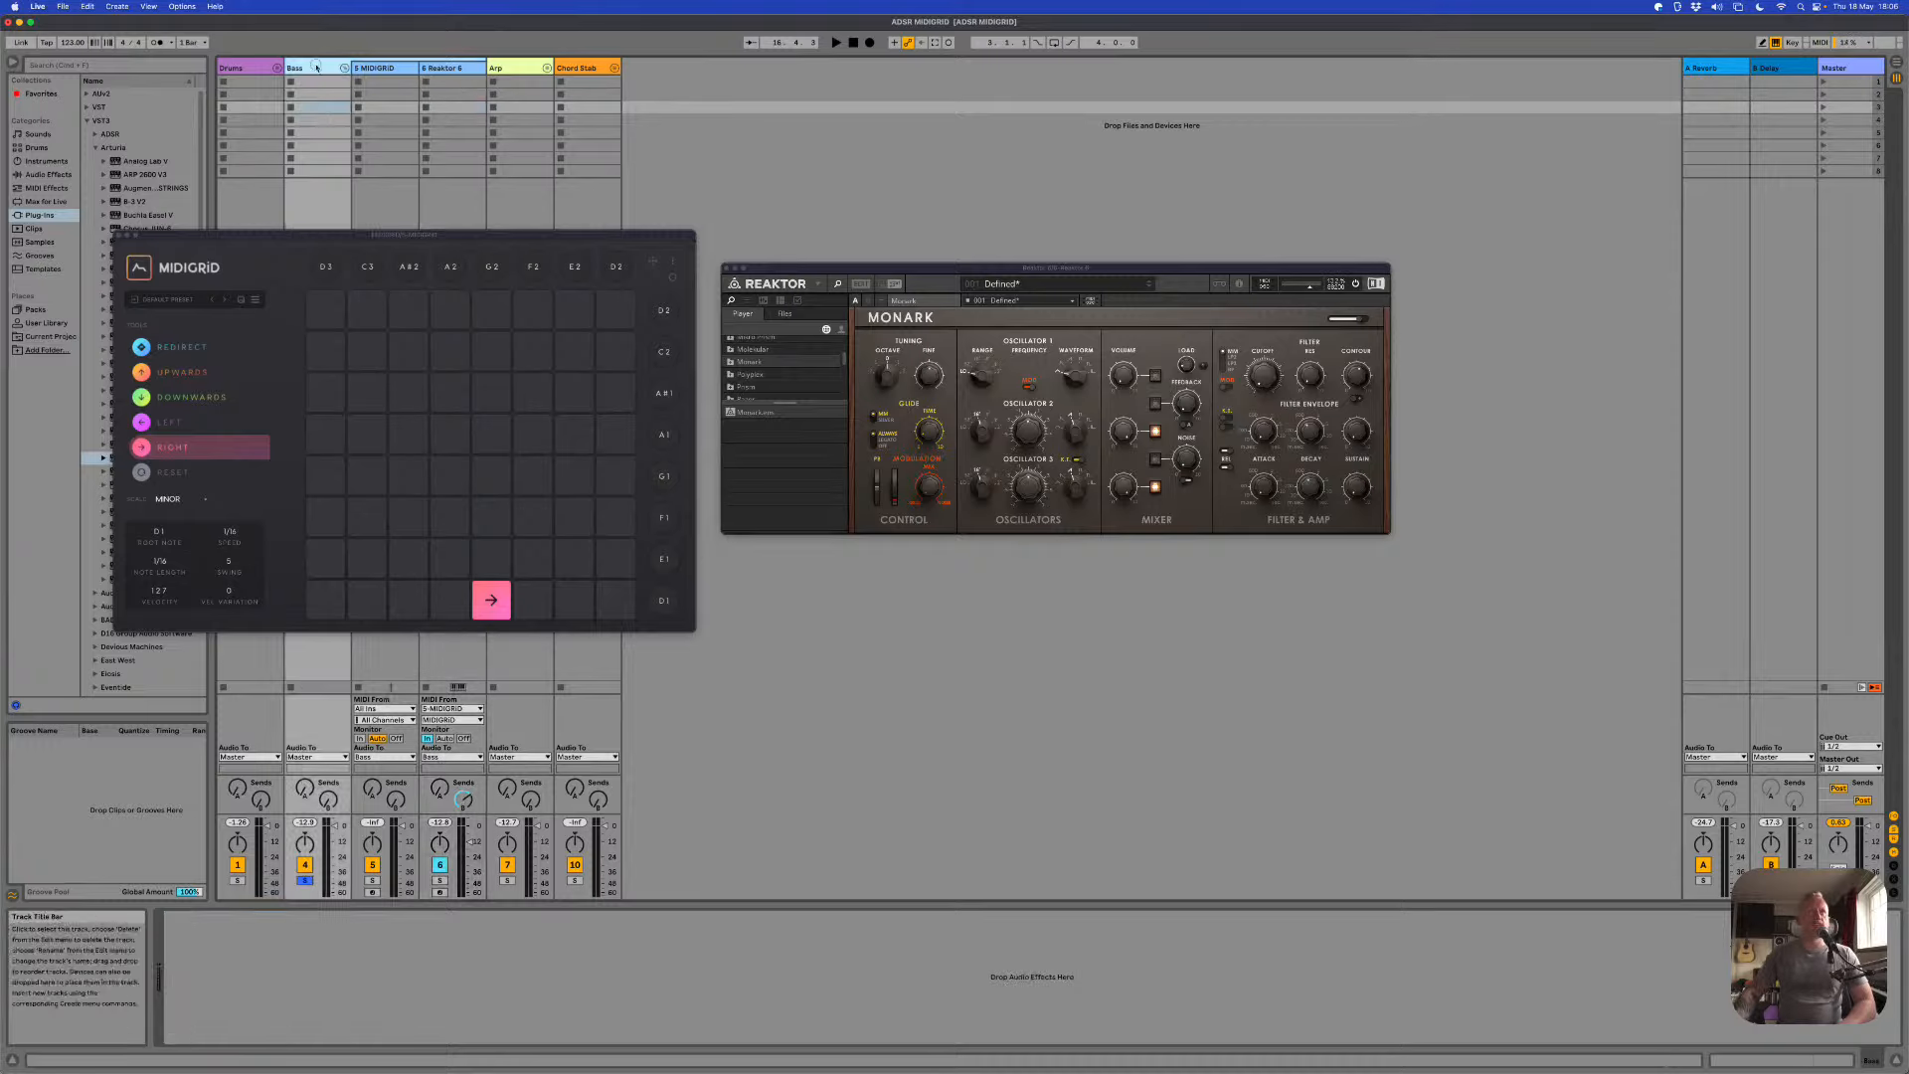
left_click_drag(142, 240, 813, 563)
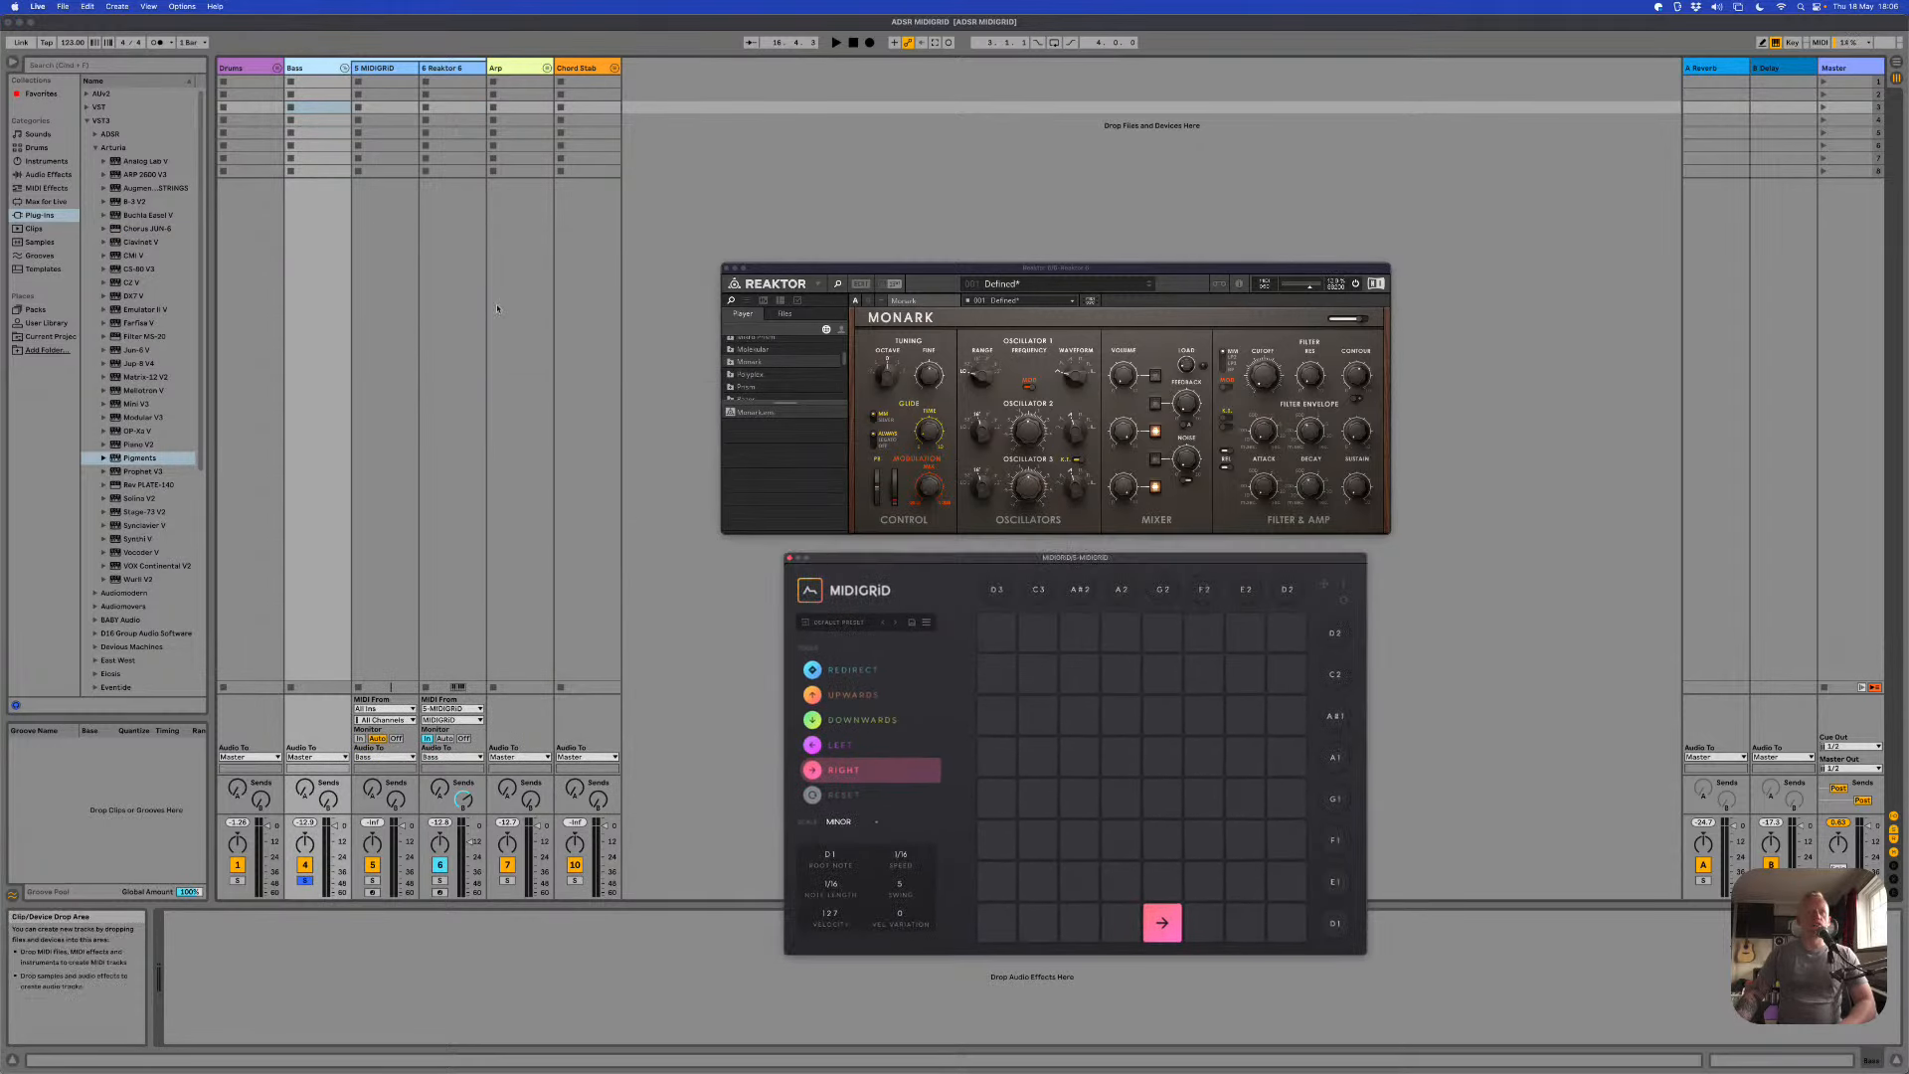
Step: Examine the MIDIGRID and Reaktor 6 tracks, including the MIDI From source and channel options on the Reaktor 6 track
left_click(381, 69)
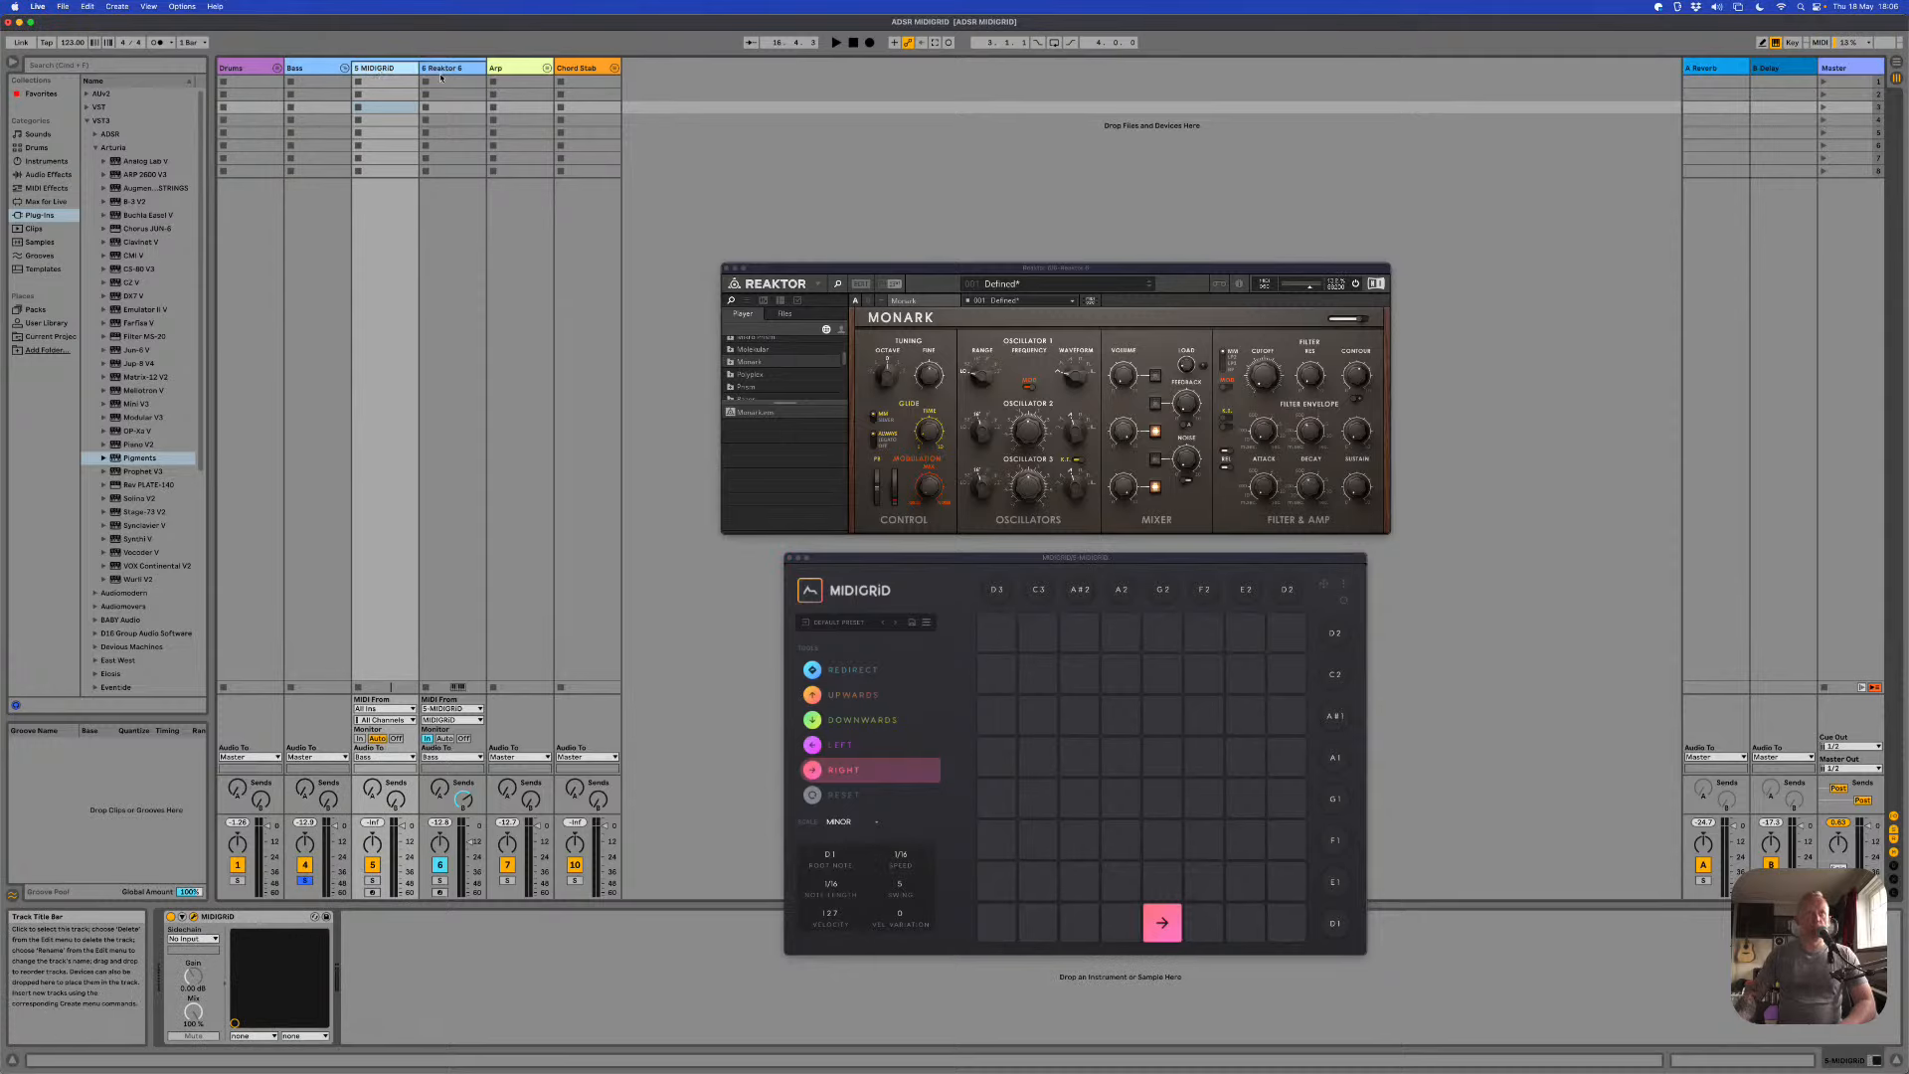
left_click(440, 68)
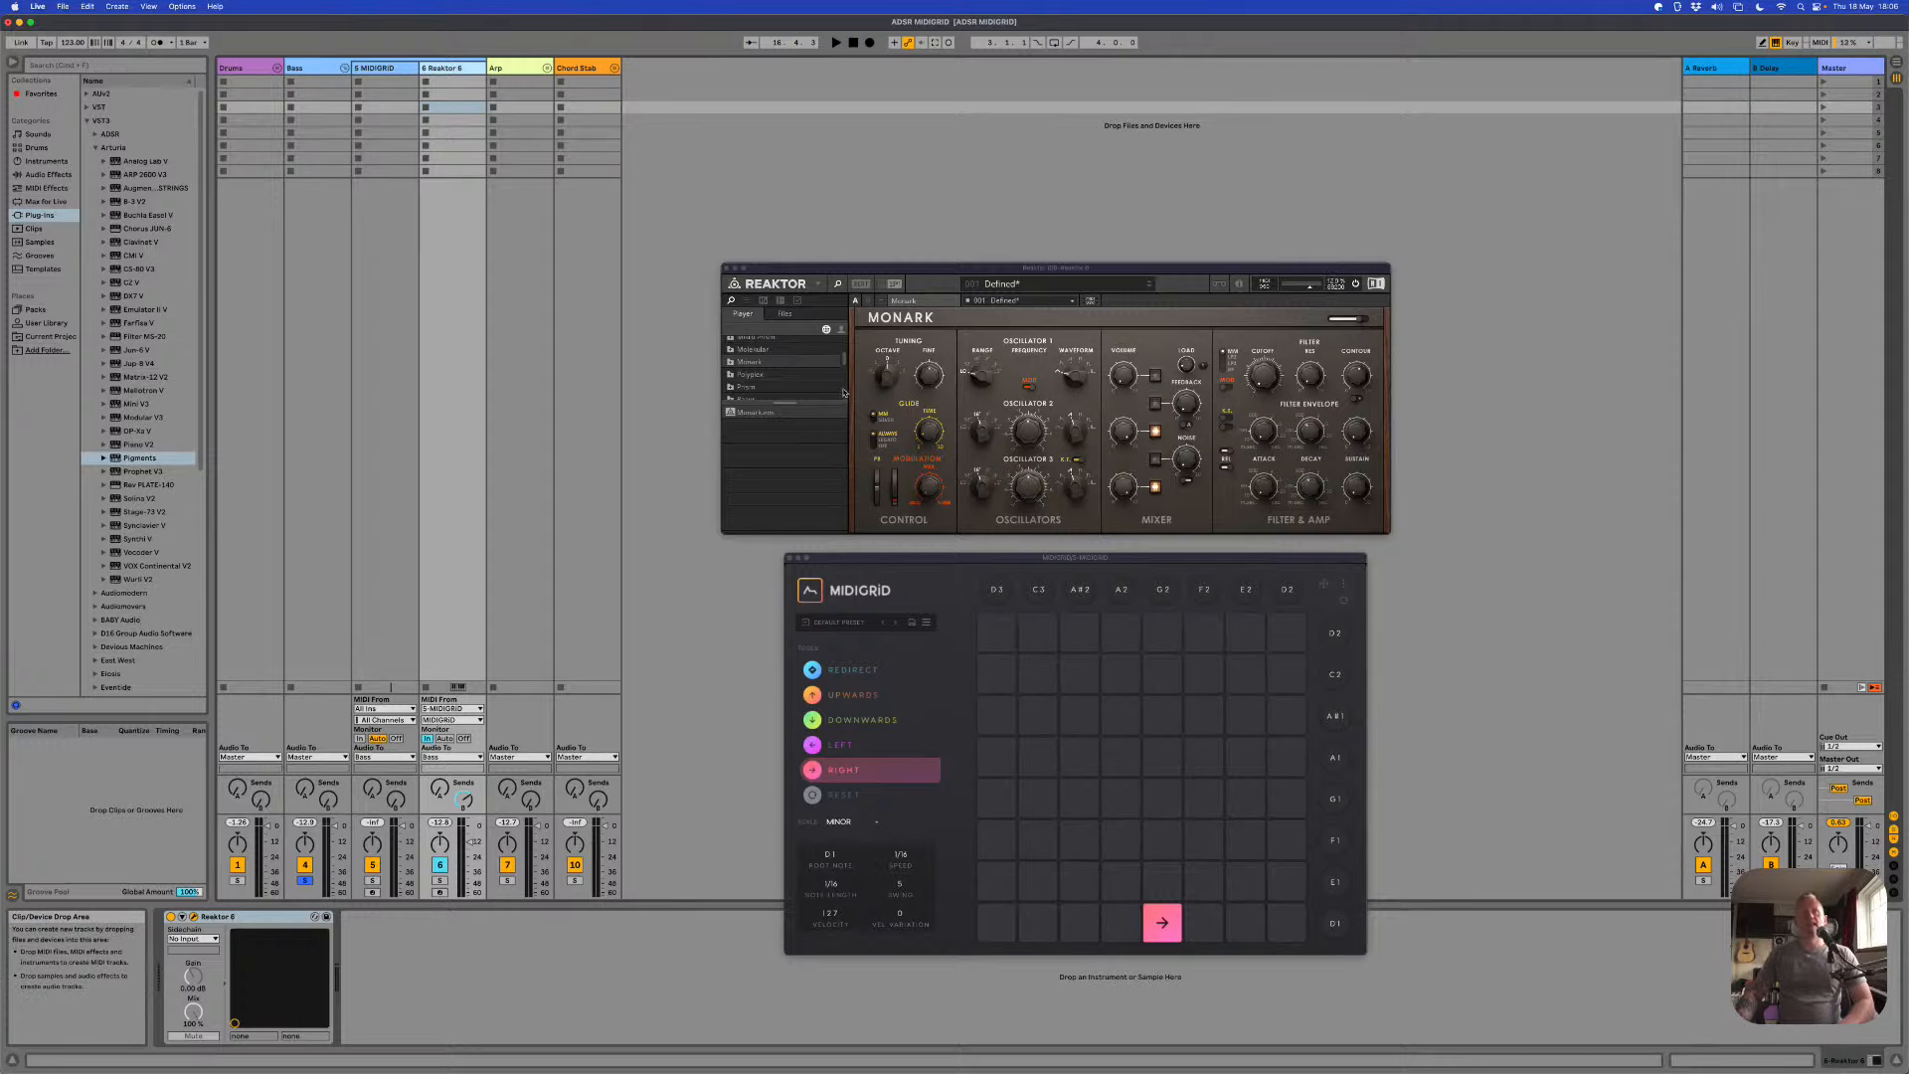
left_click(452, 708)
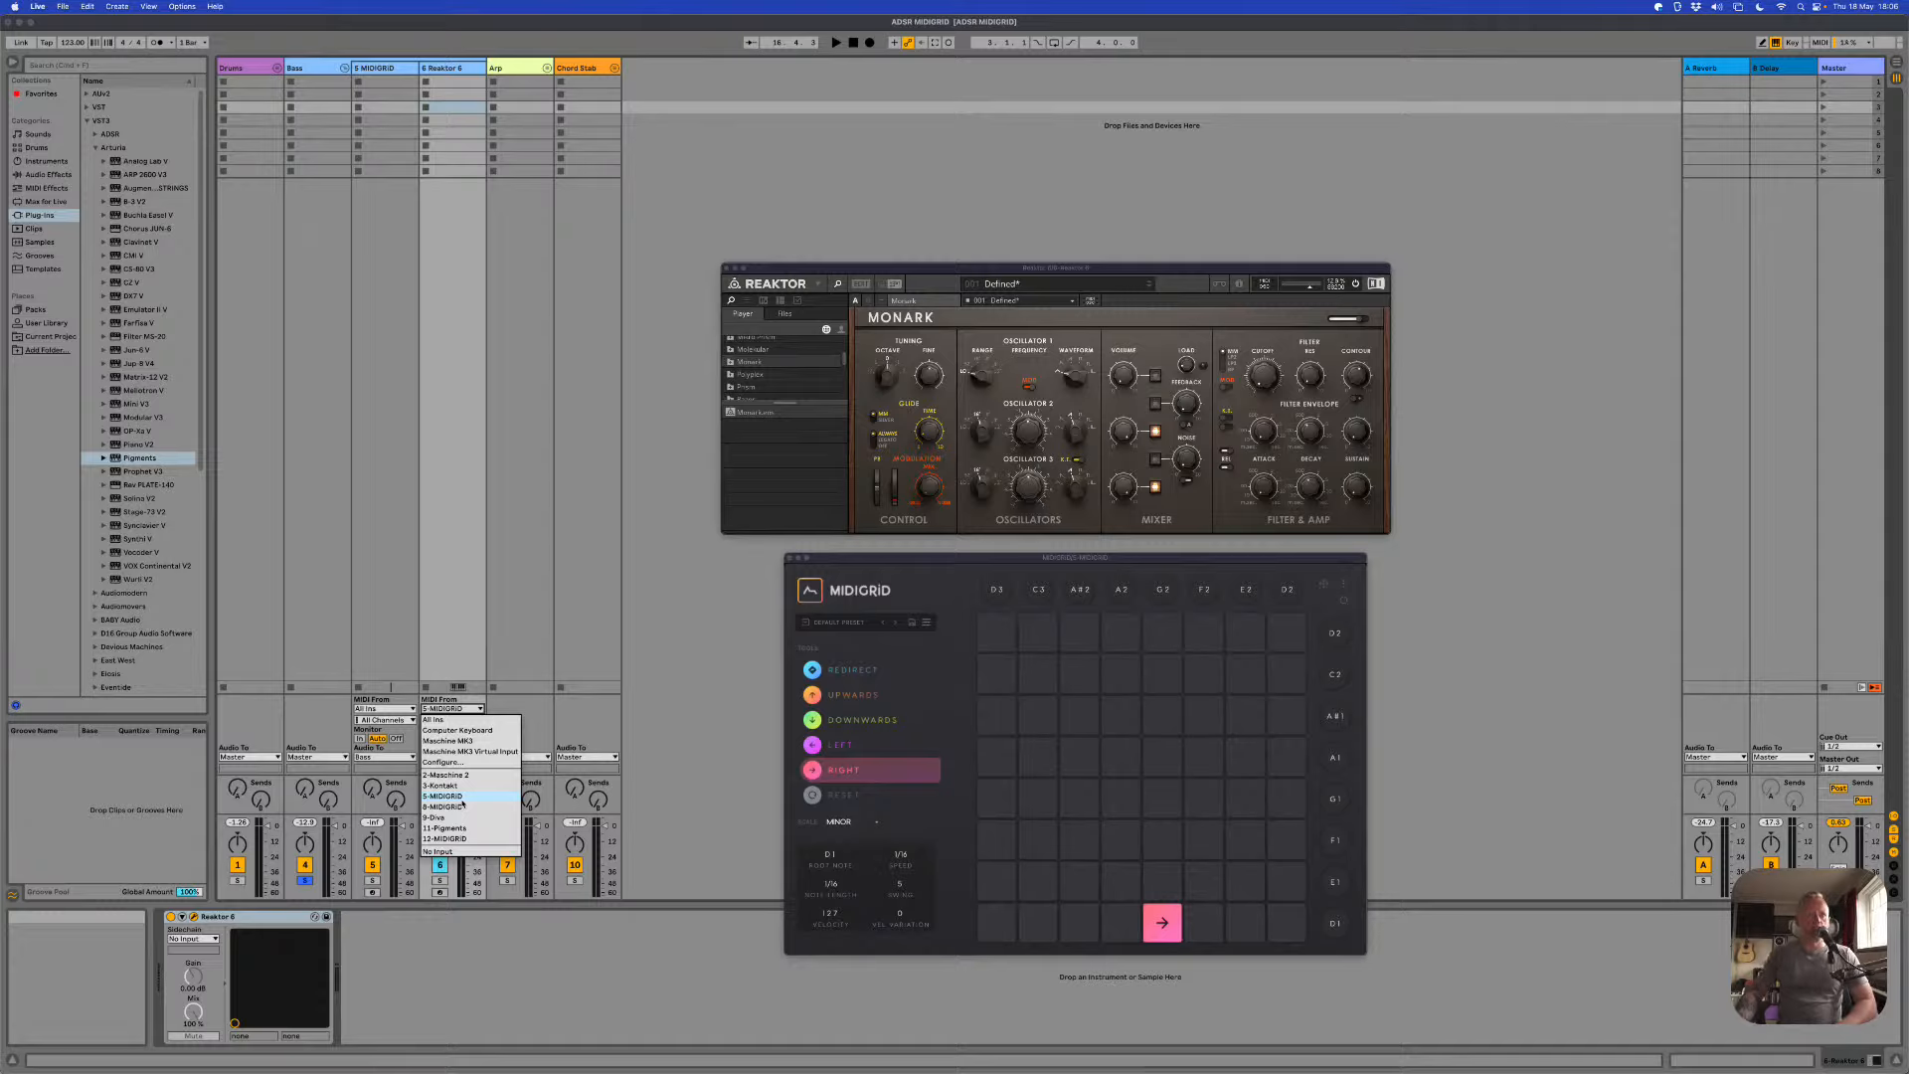
left_click(435, 636)
left_click(448, 720)
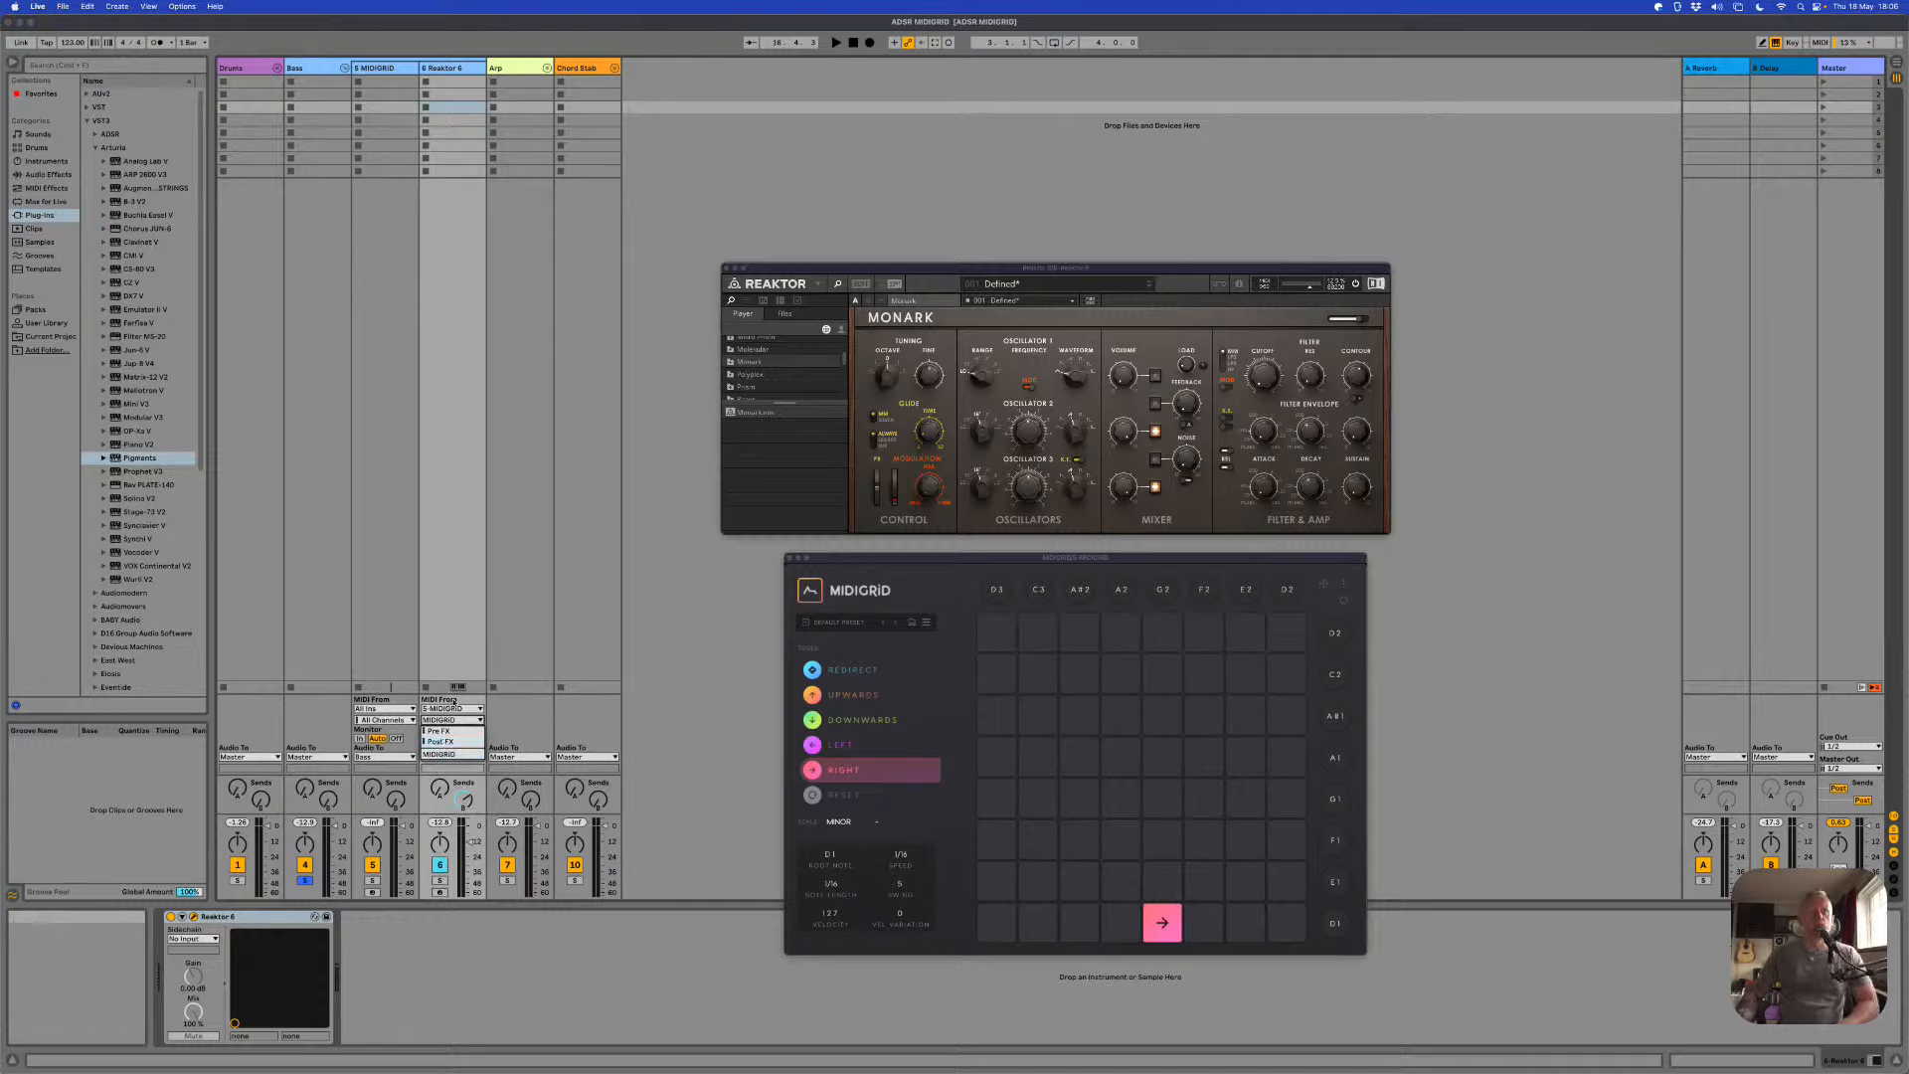
left_click(460, 623)
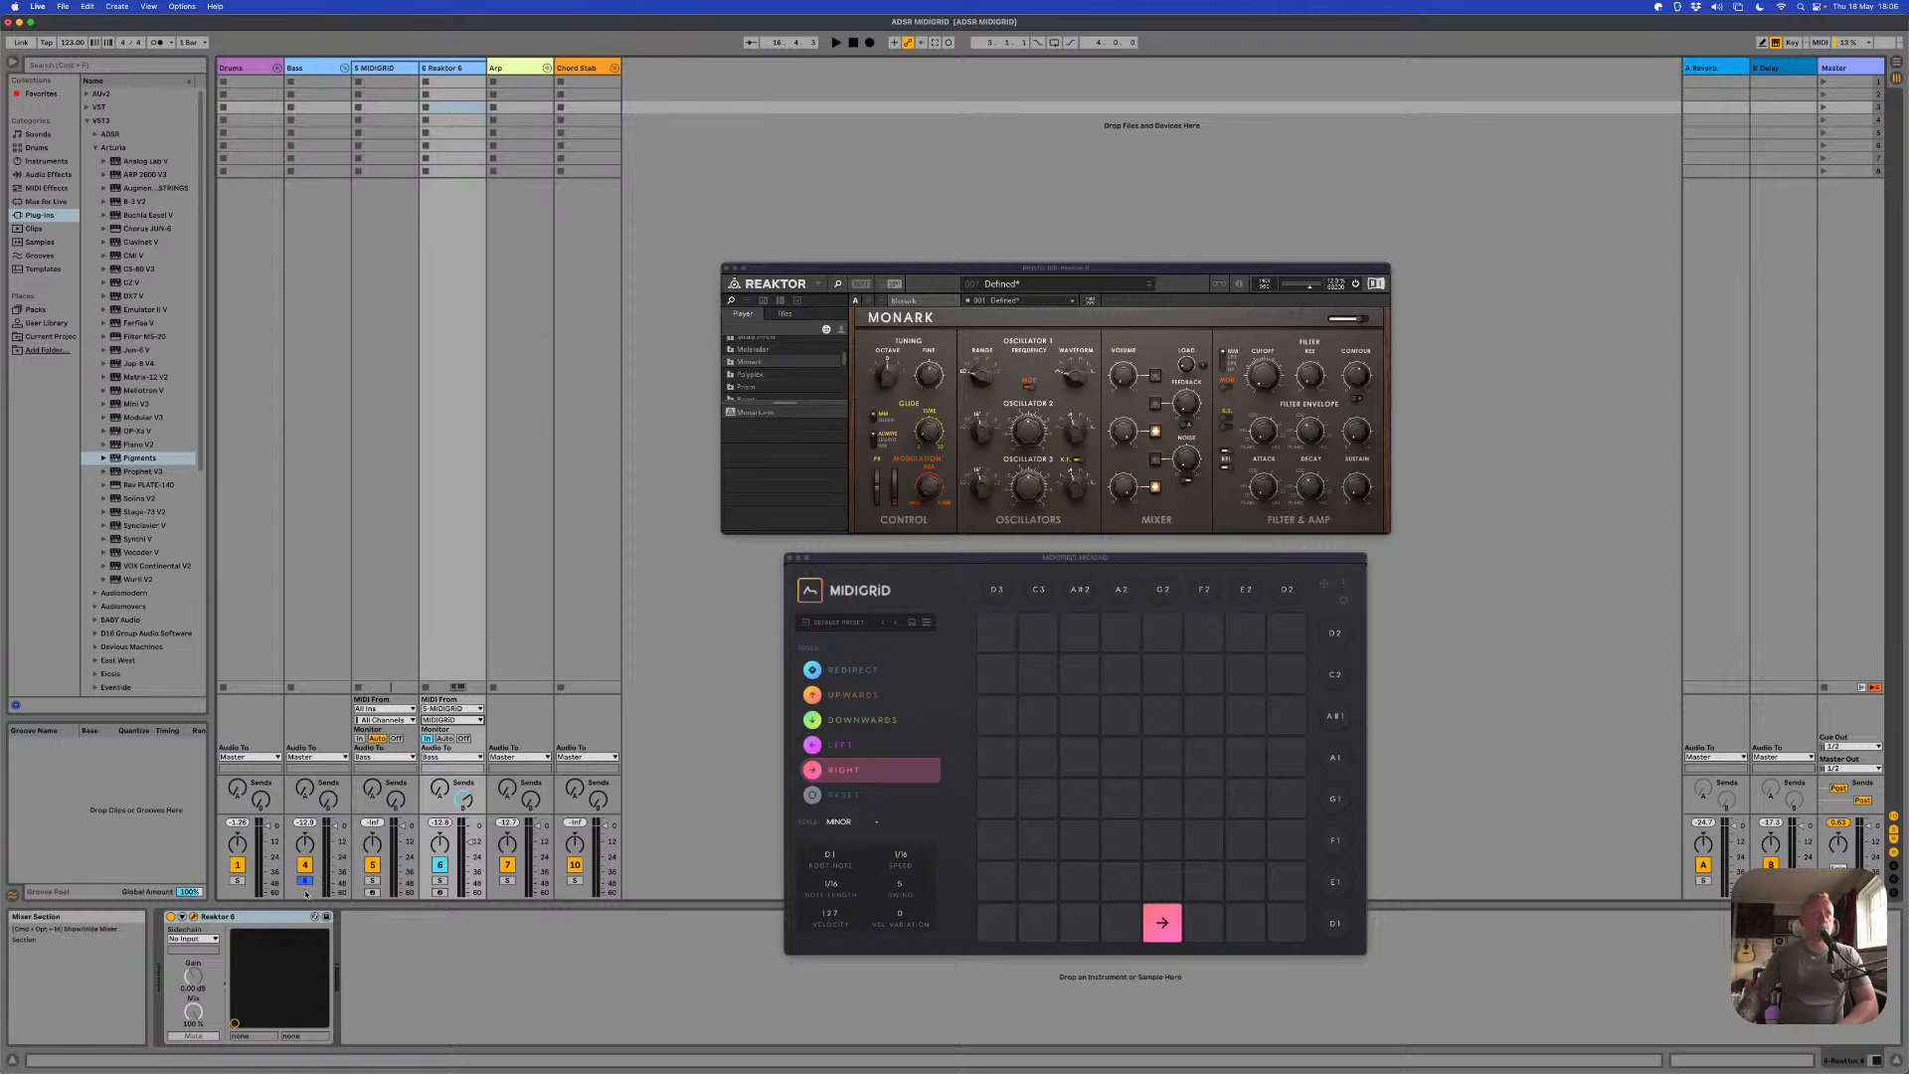
Step: Move the MIDIGRID window closer to the tracks and play the soloed bass, adding the Drums group to the solo
left_click_drag(887, 562, 573, 567)
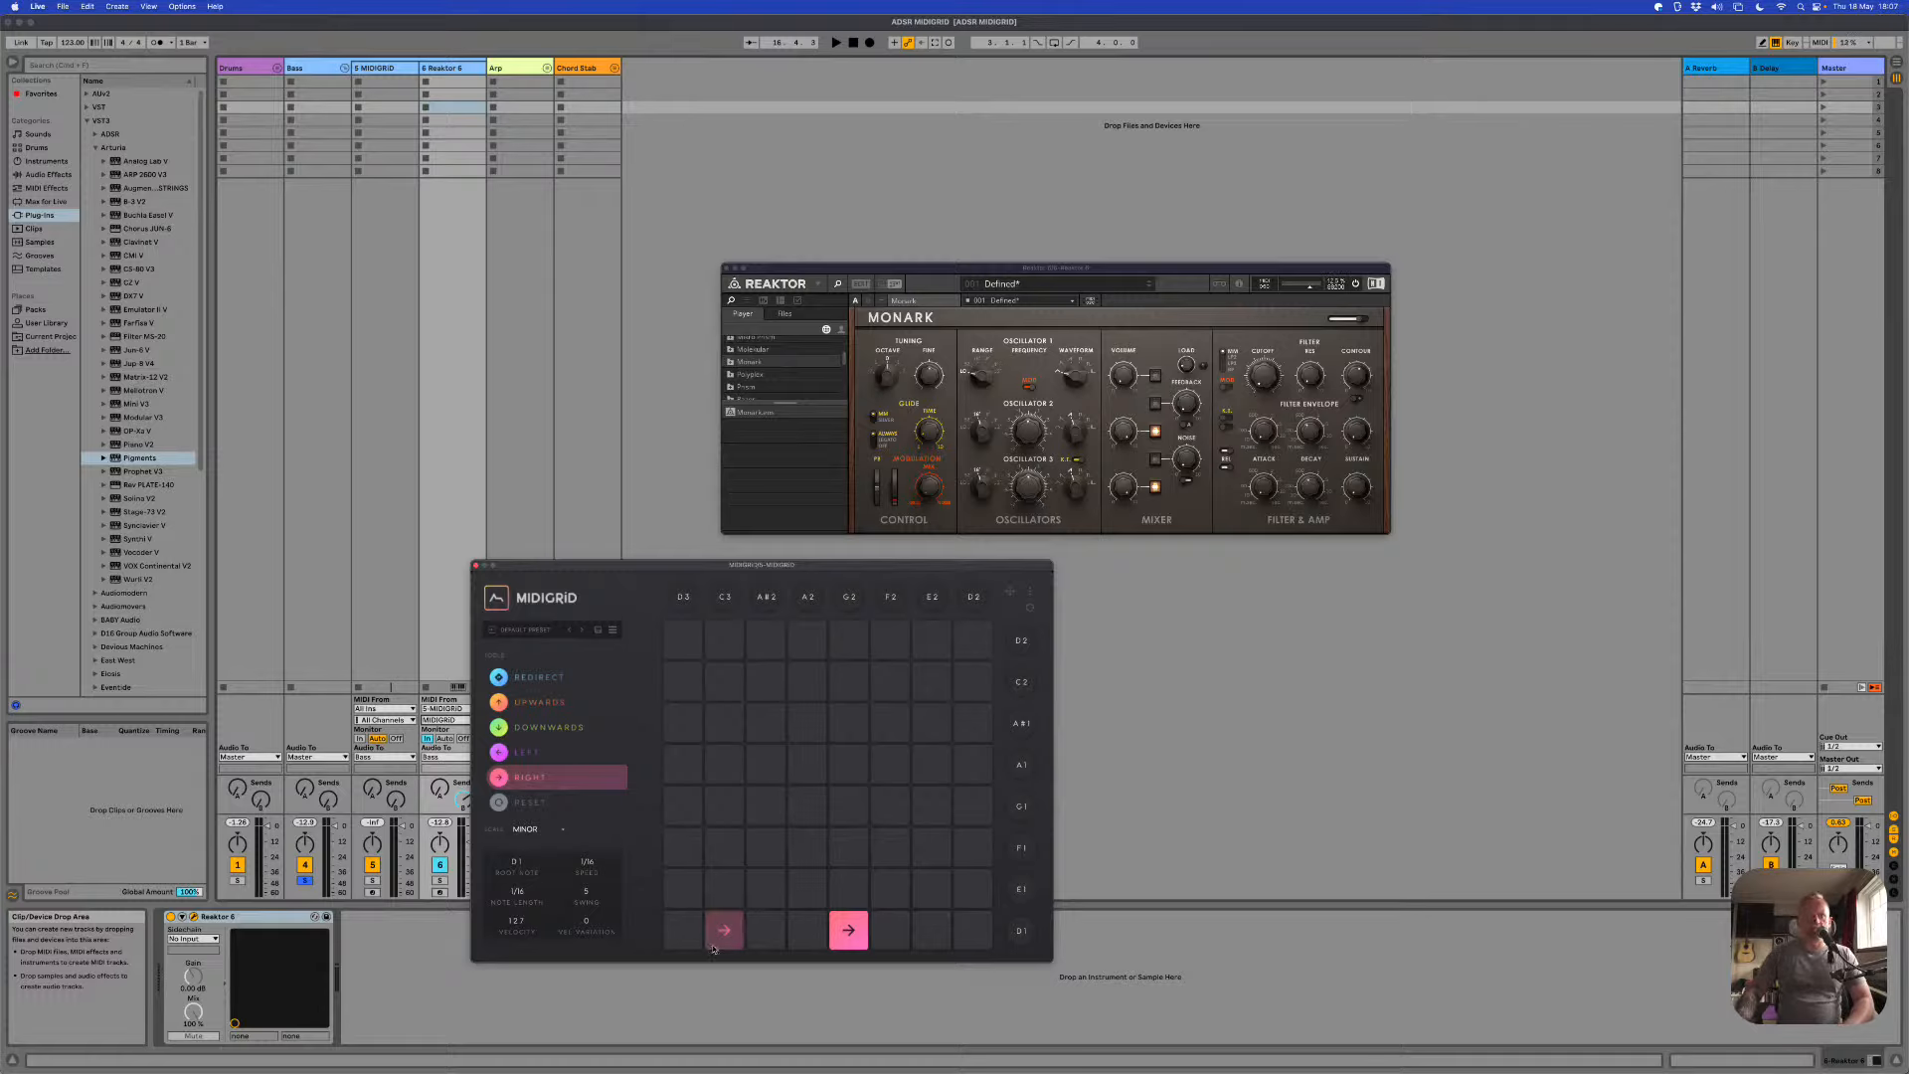
key("space")
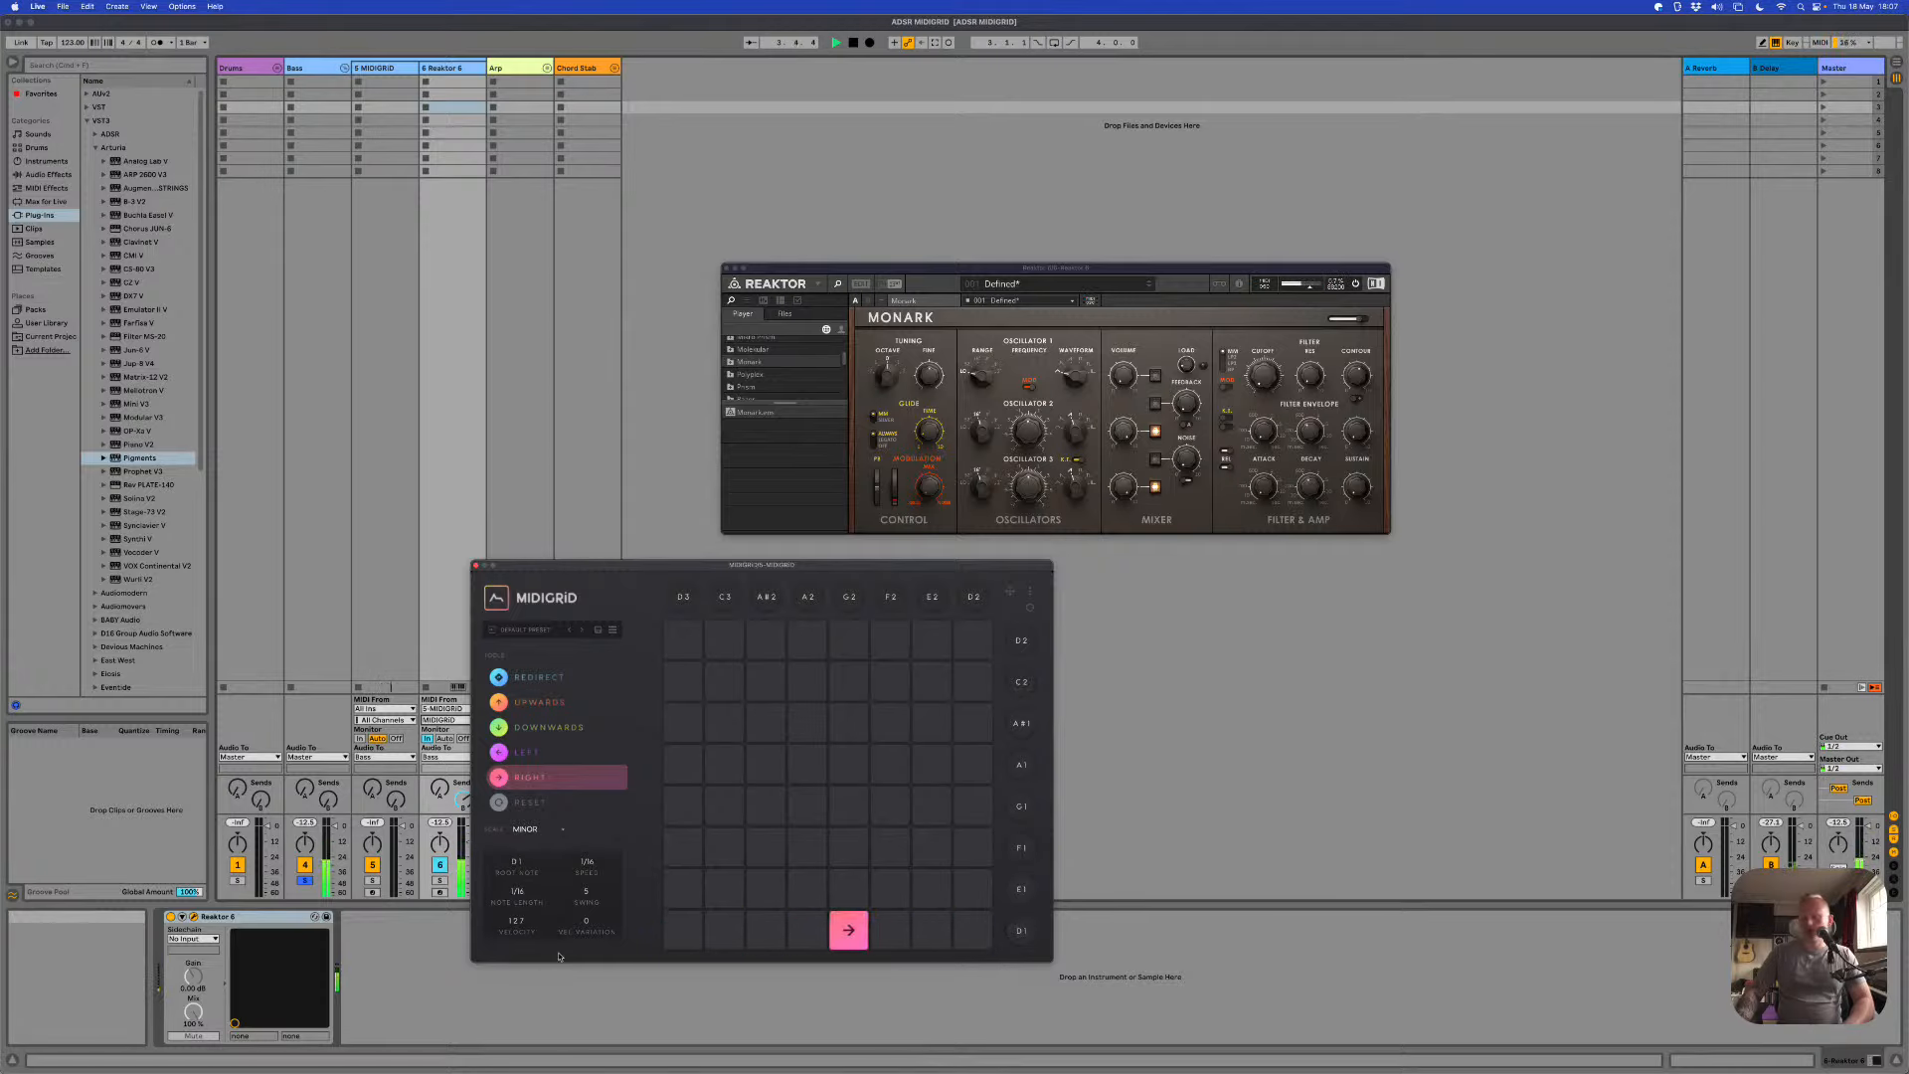
left_click(160, 46)
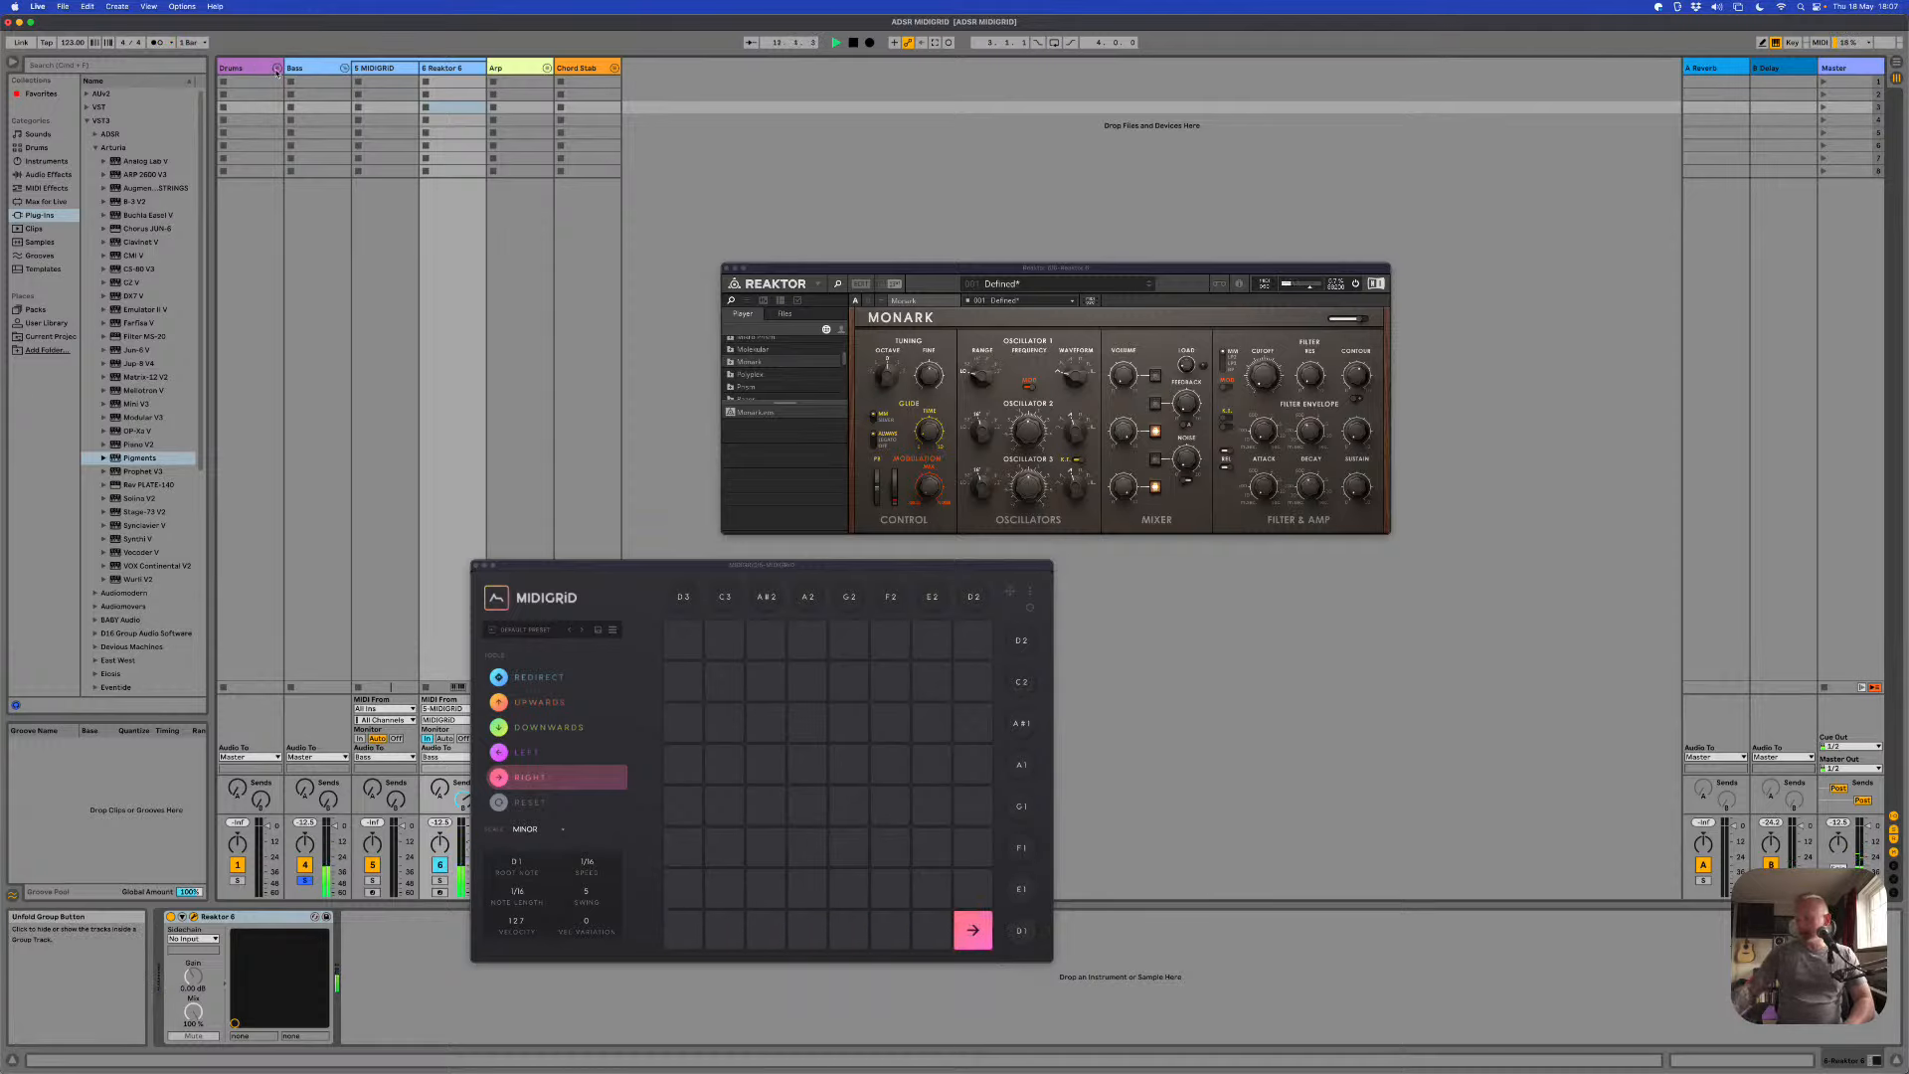
left_click(239, 880)
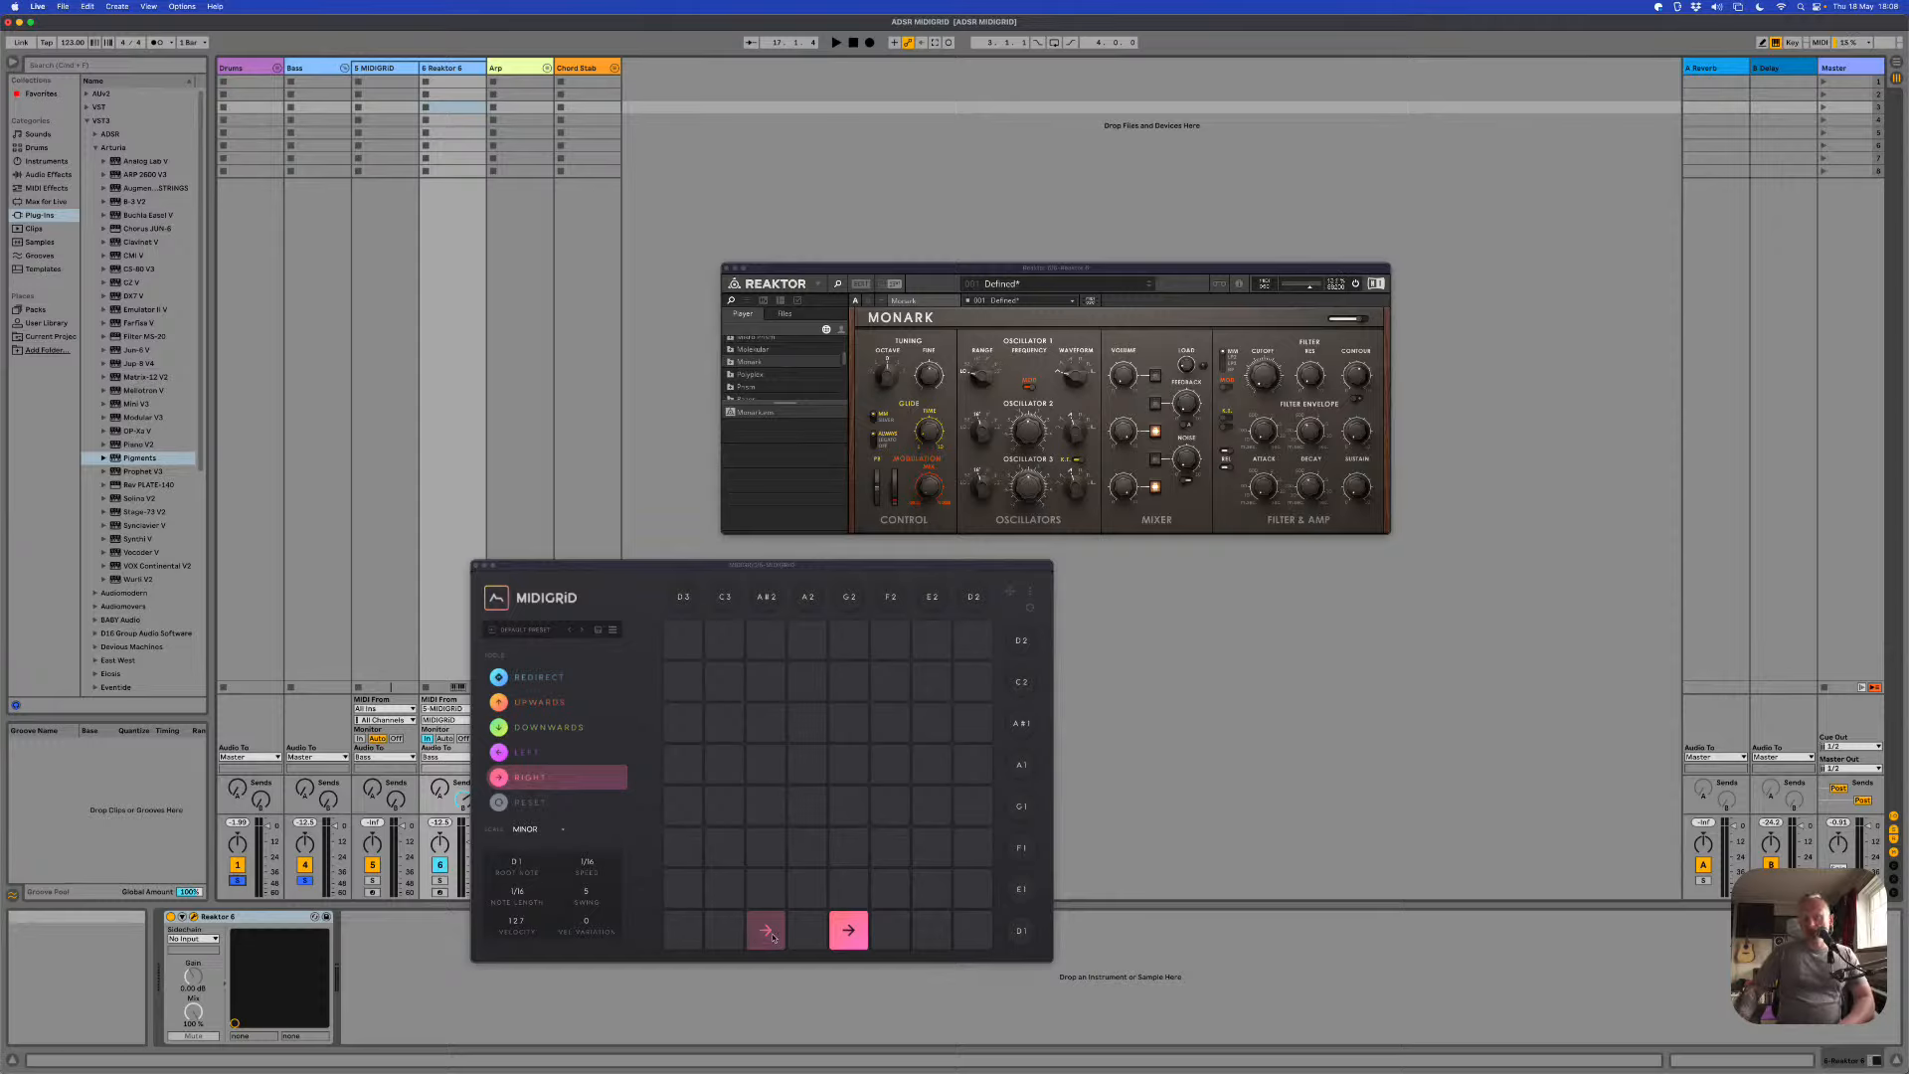
Step: Add a Right arrow in column A#2 of the D1 row and play the pattern first without and again with the Drums solo
left_click(773, 936)
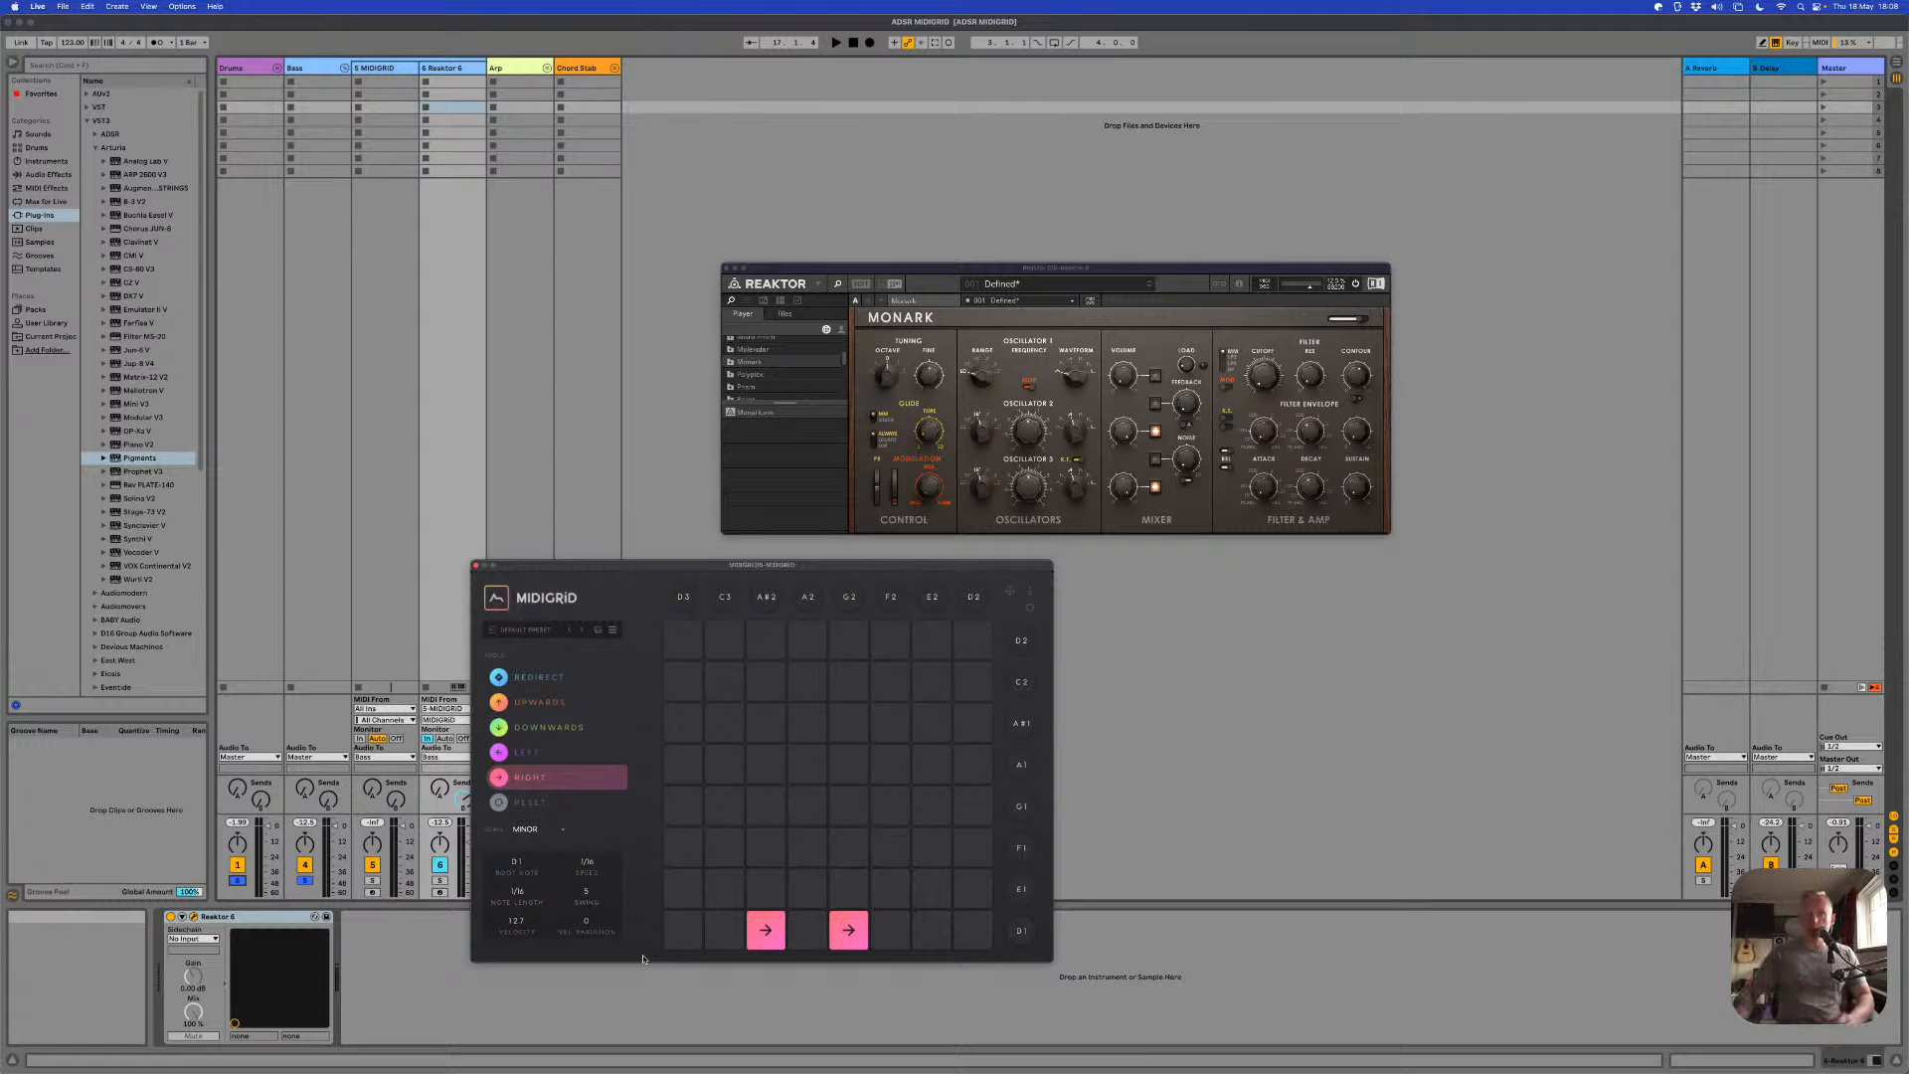
left_click(239, 881)
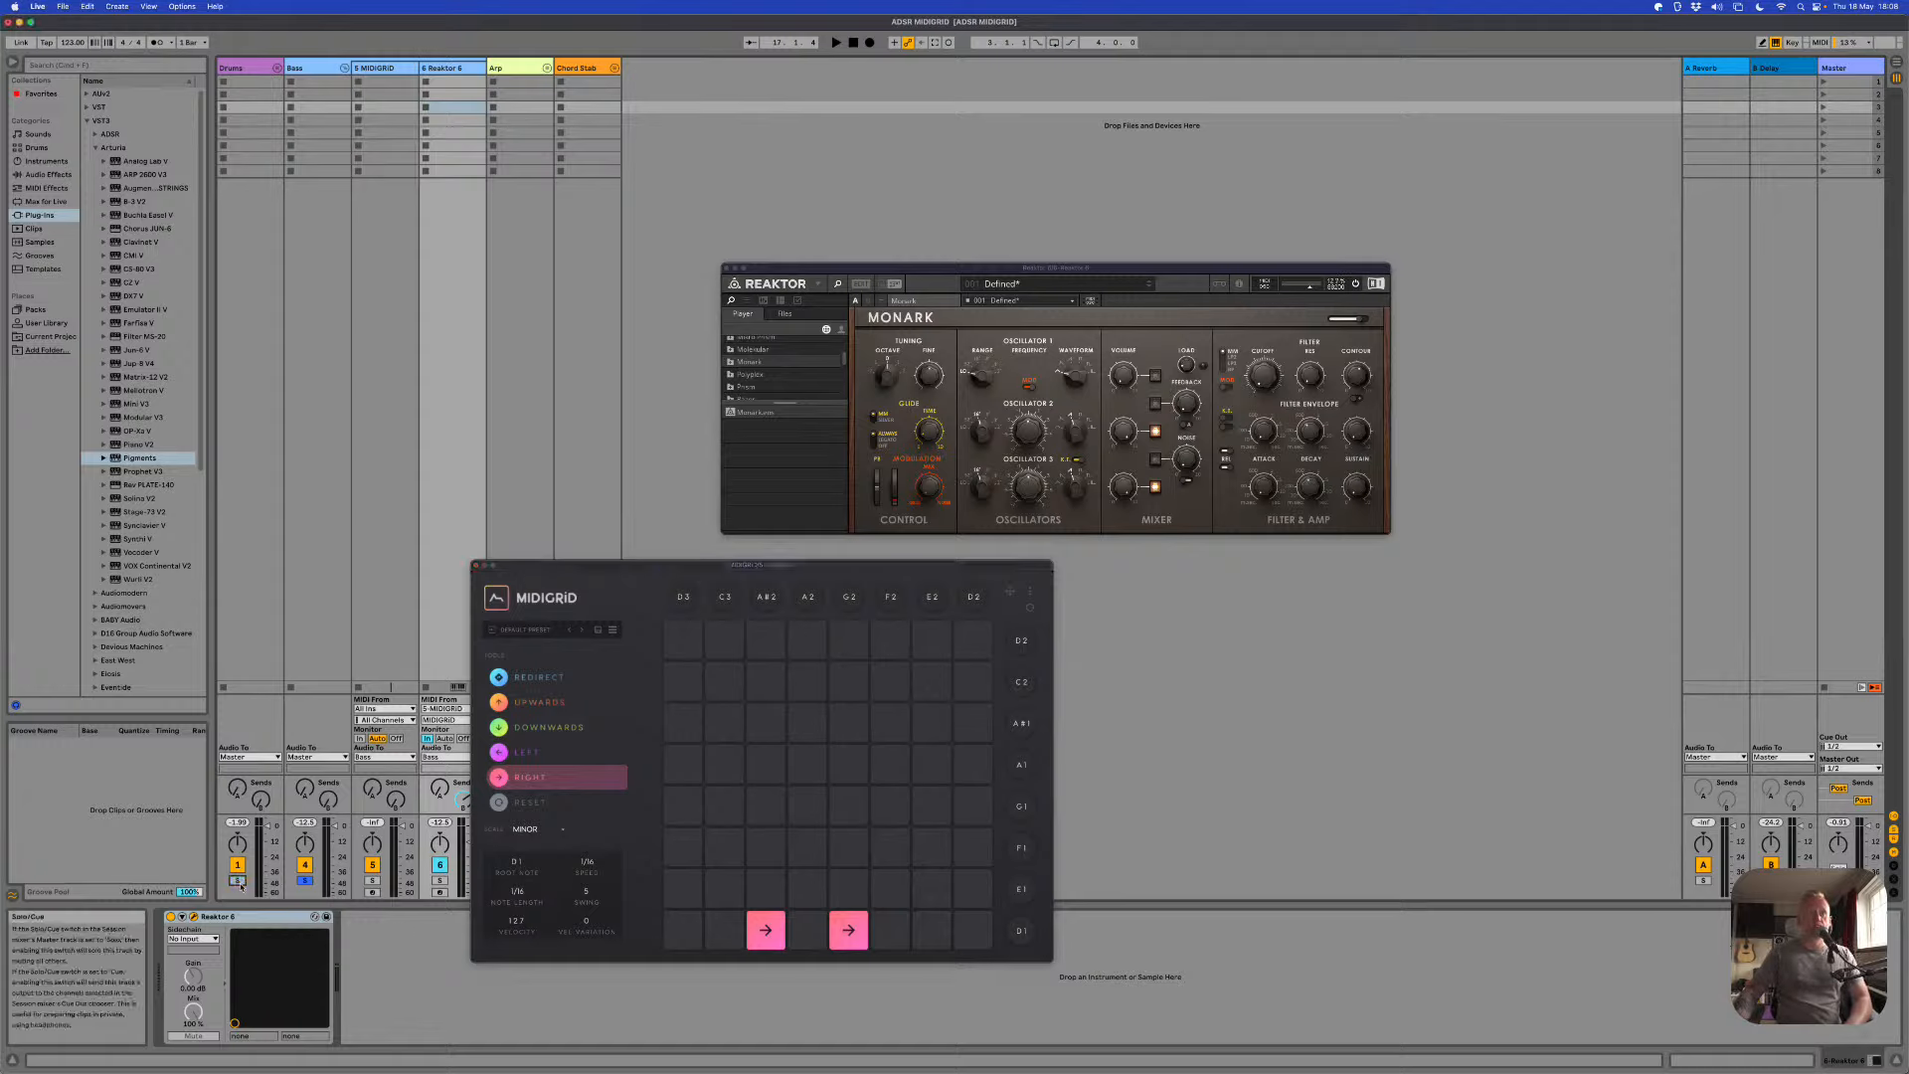
key("space")
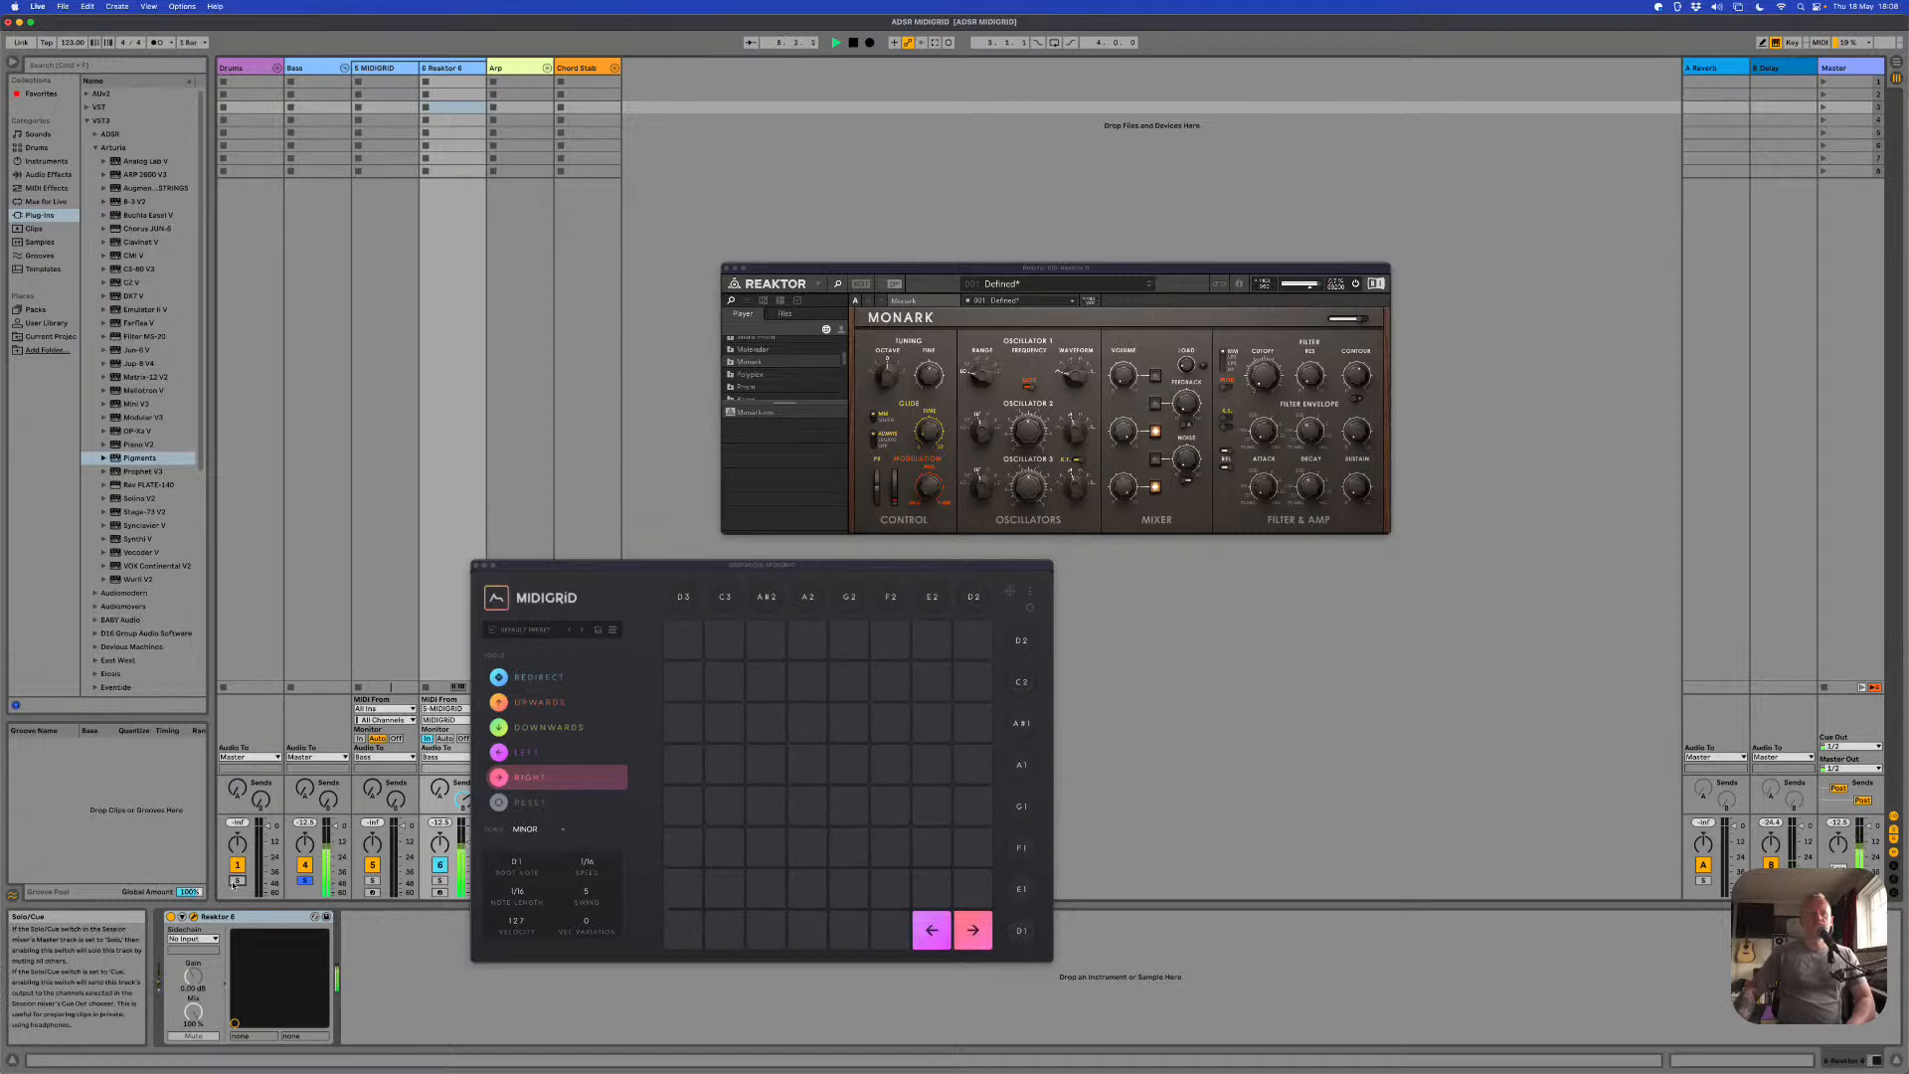
left_click(238, 881)
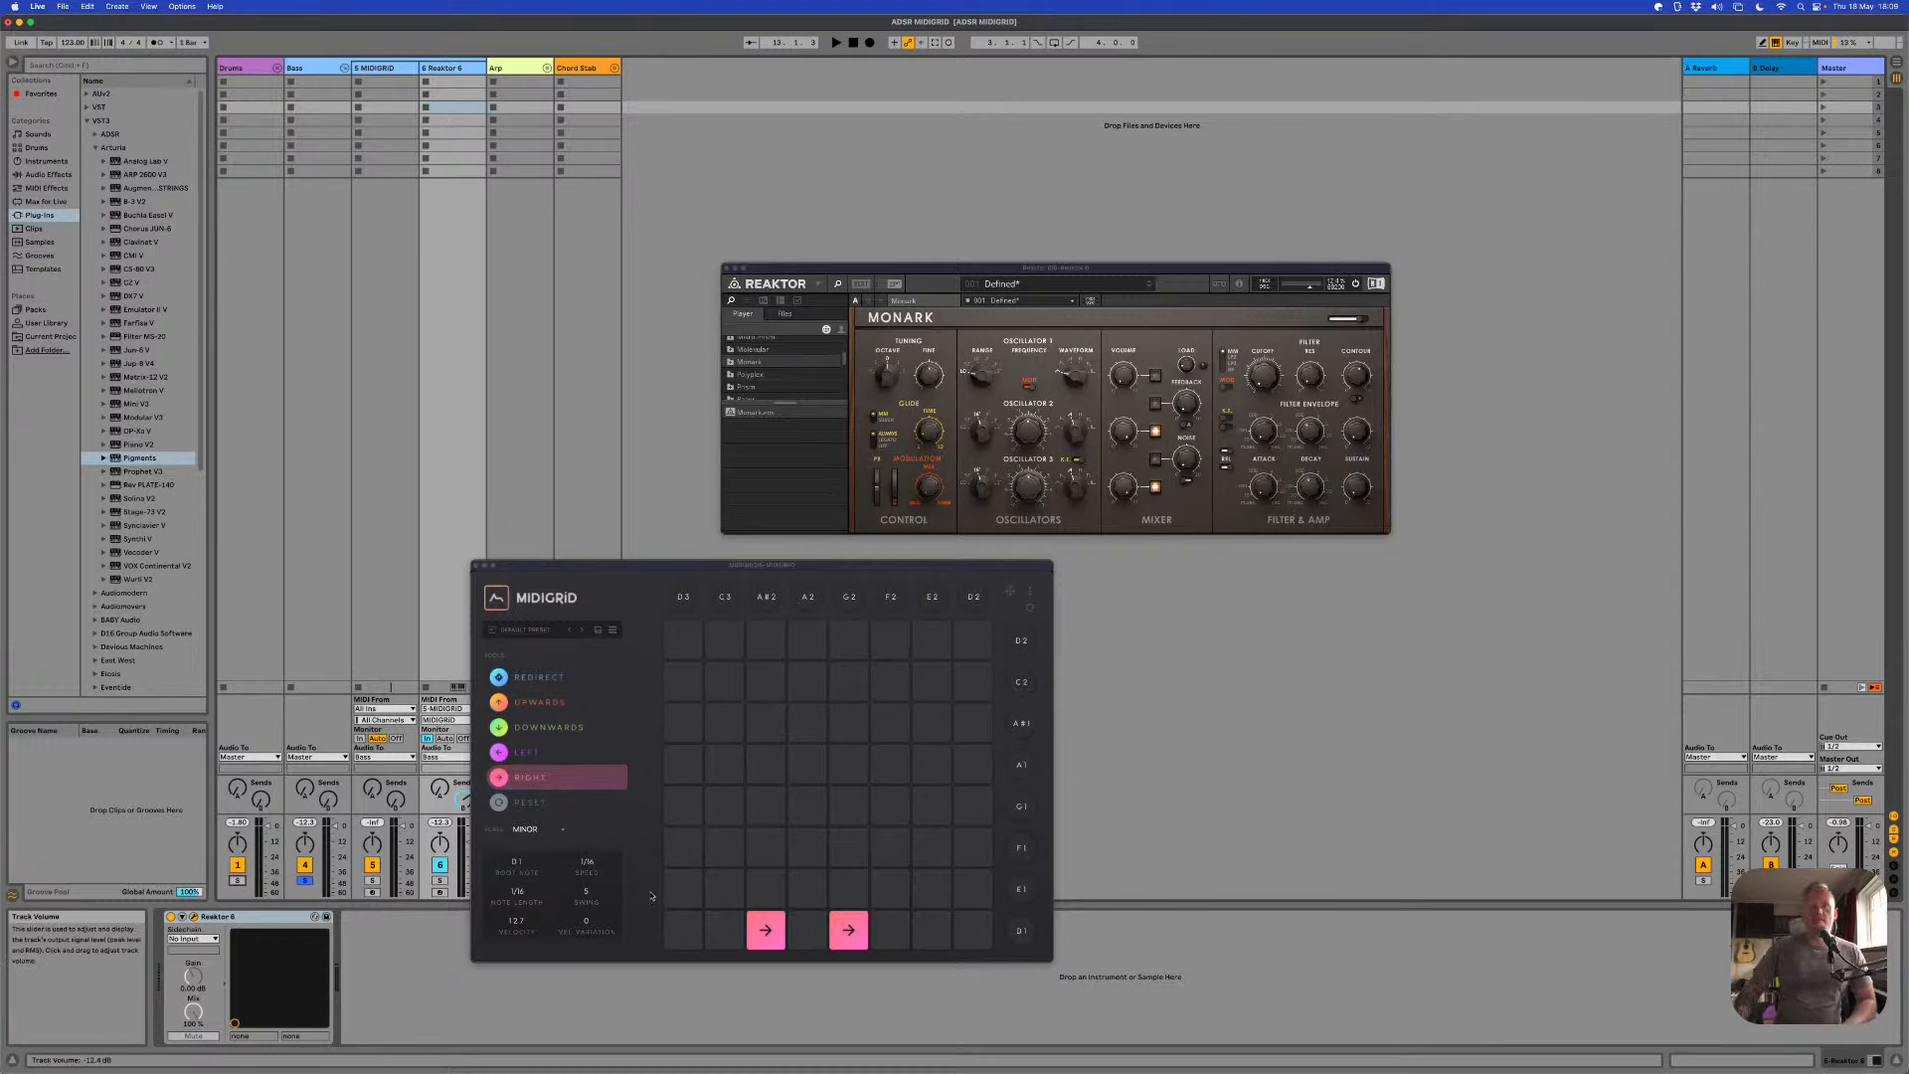
Step: Replace the Right arrow in column A#2 of the D1 row with a Left arrow and play the pattern with and without the Drums solo
left_click(773, 939)
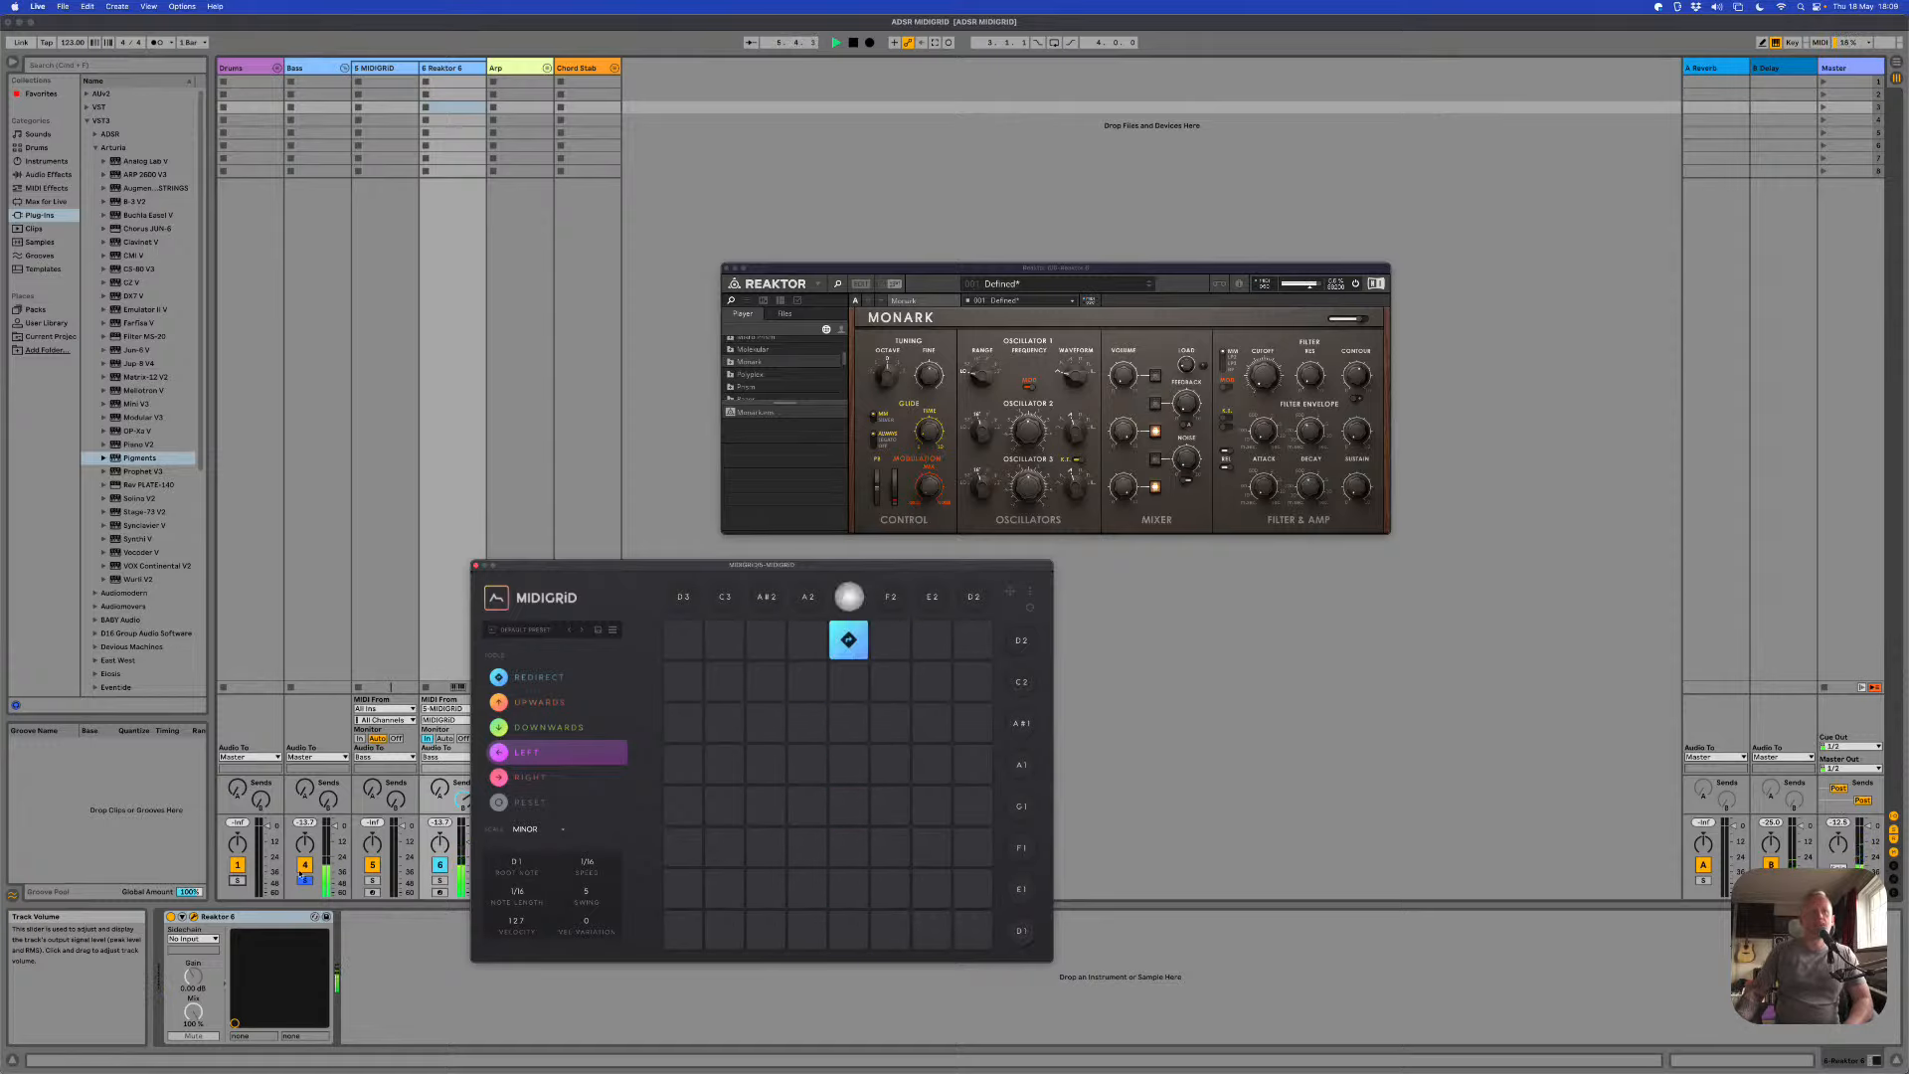
left_click(235, 882)
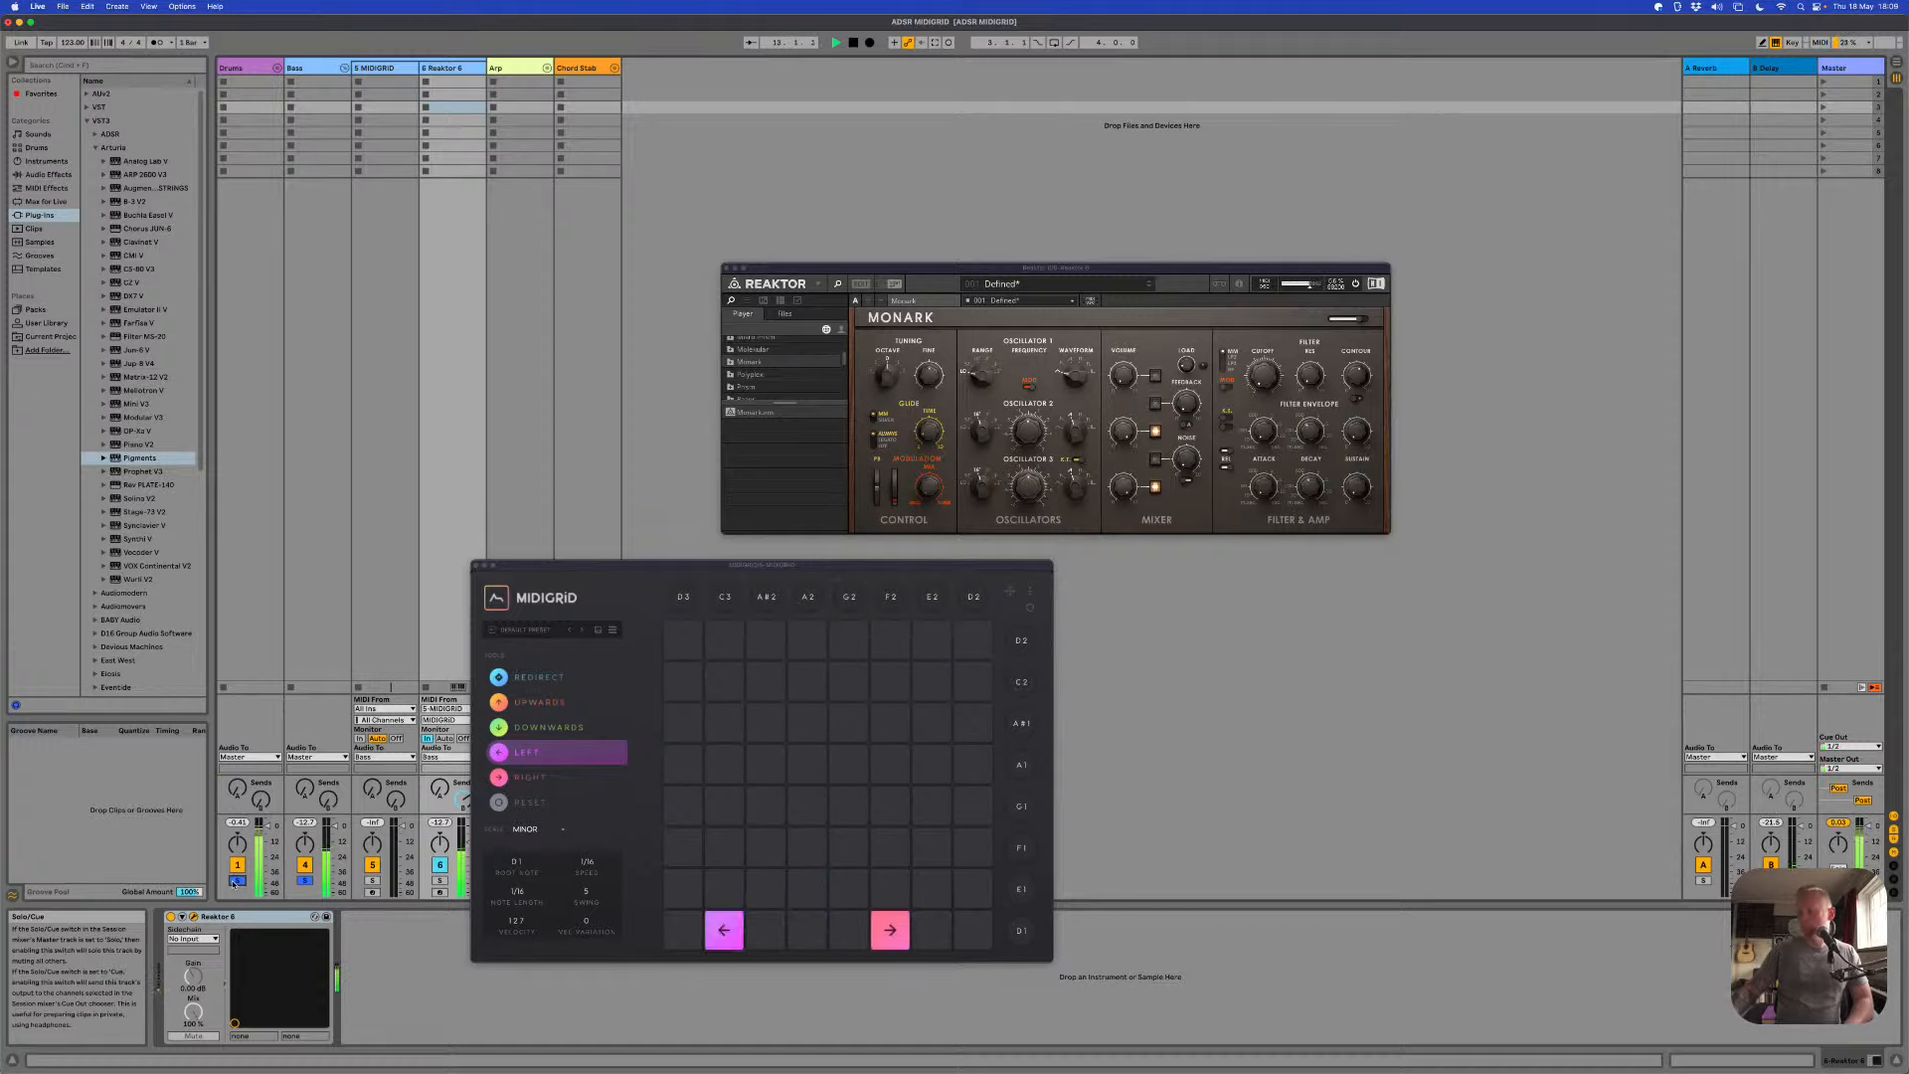
key("space")
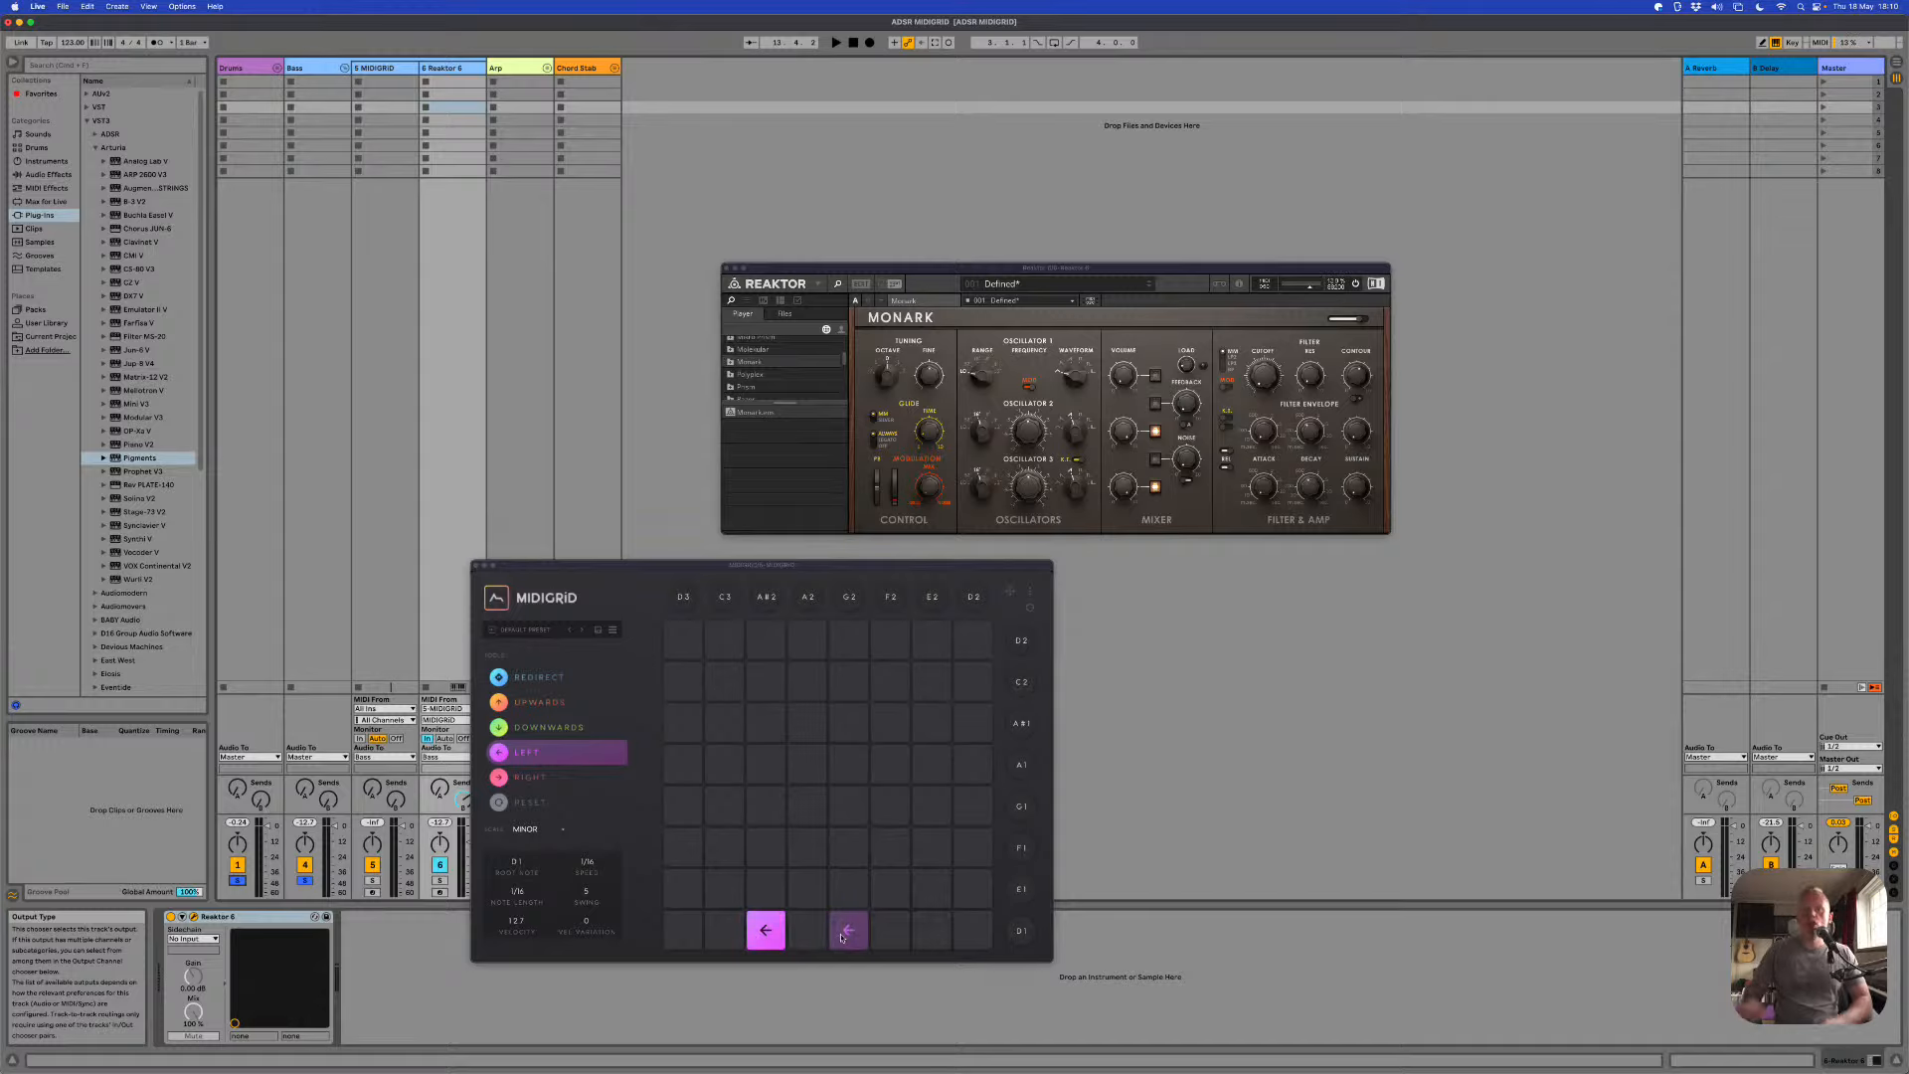
left_click(841, 936)
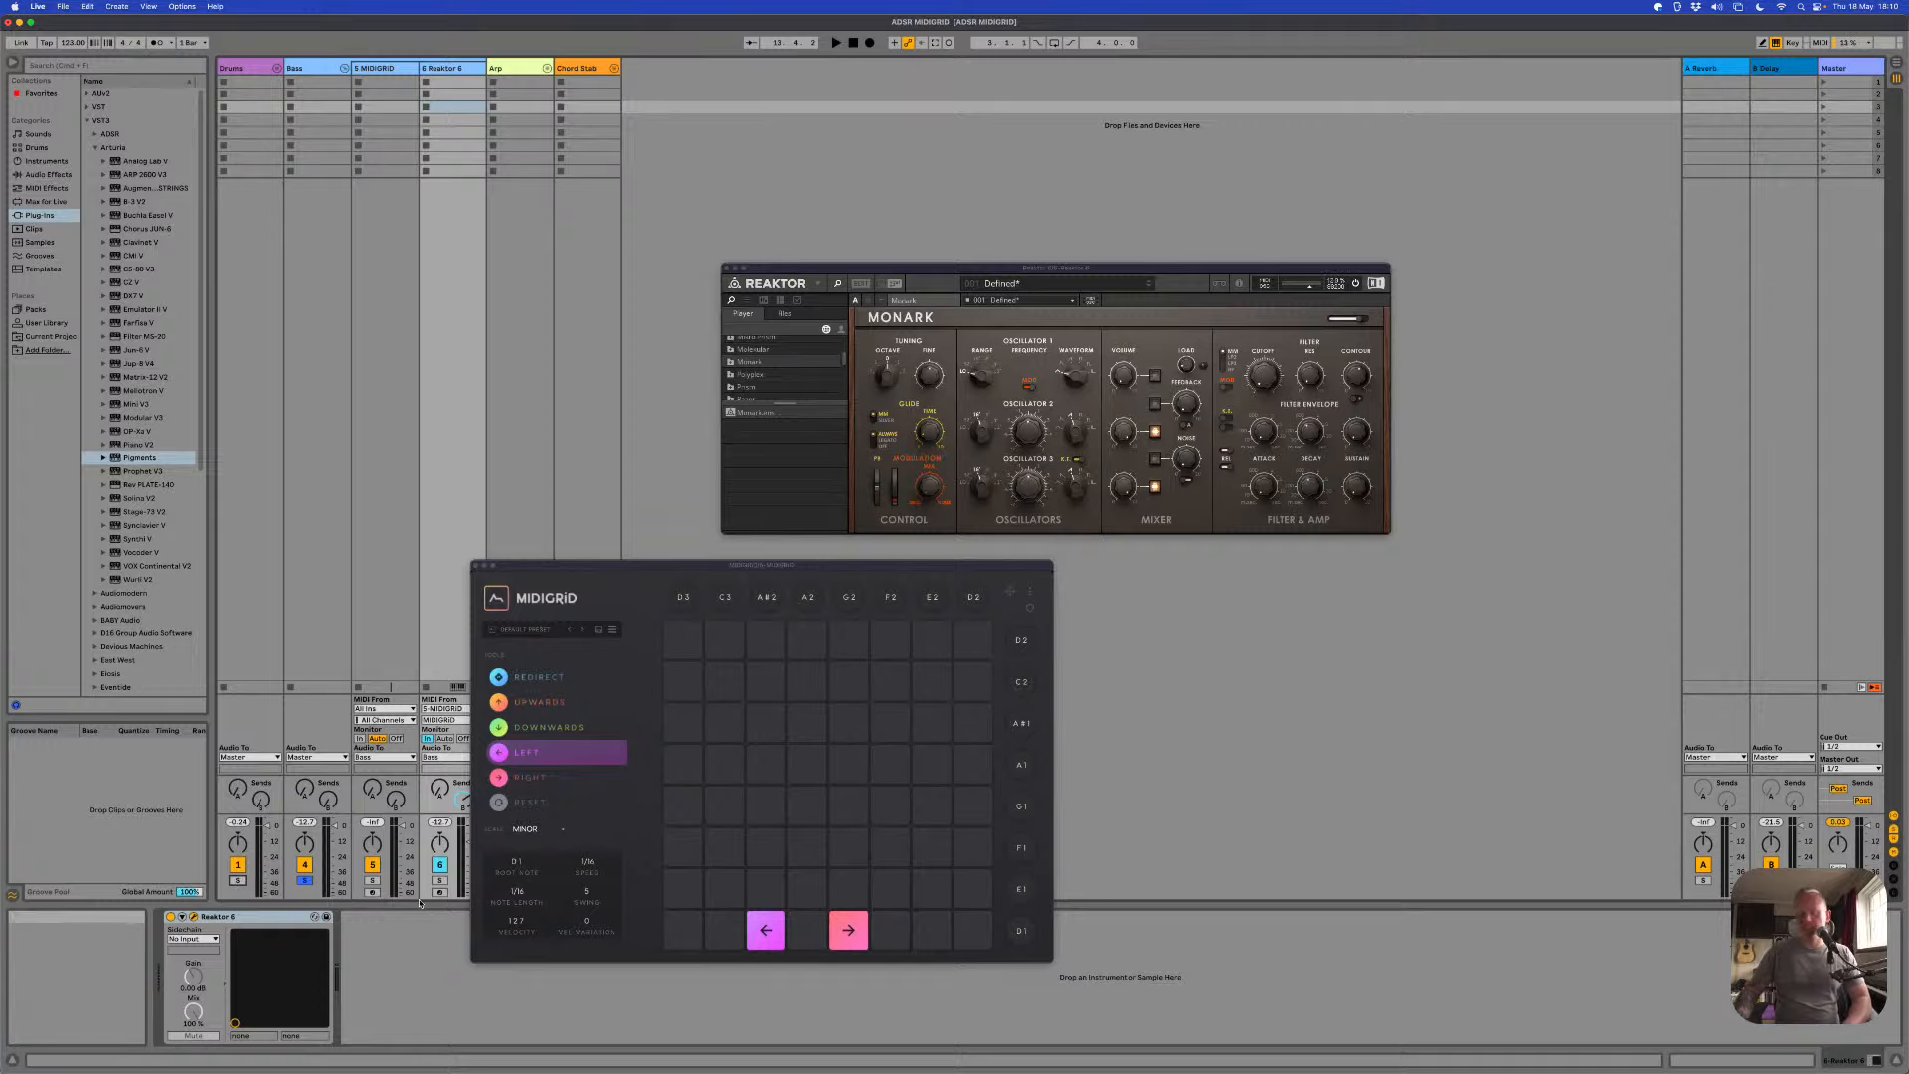
key("space")
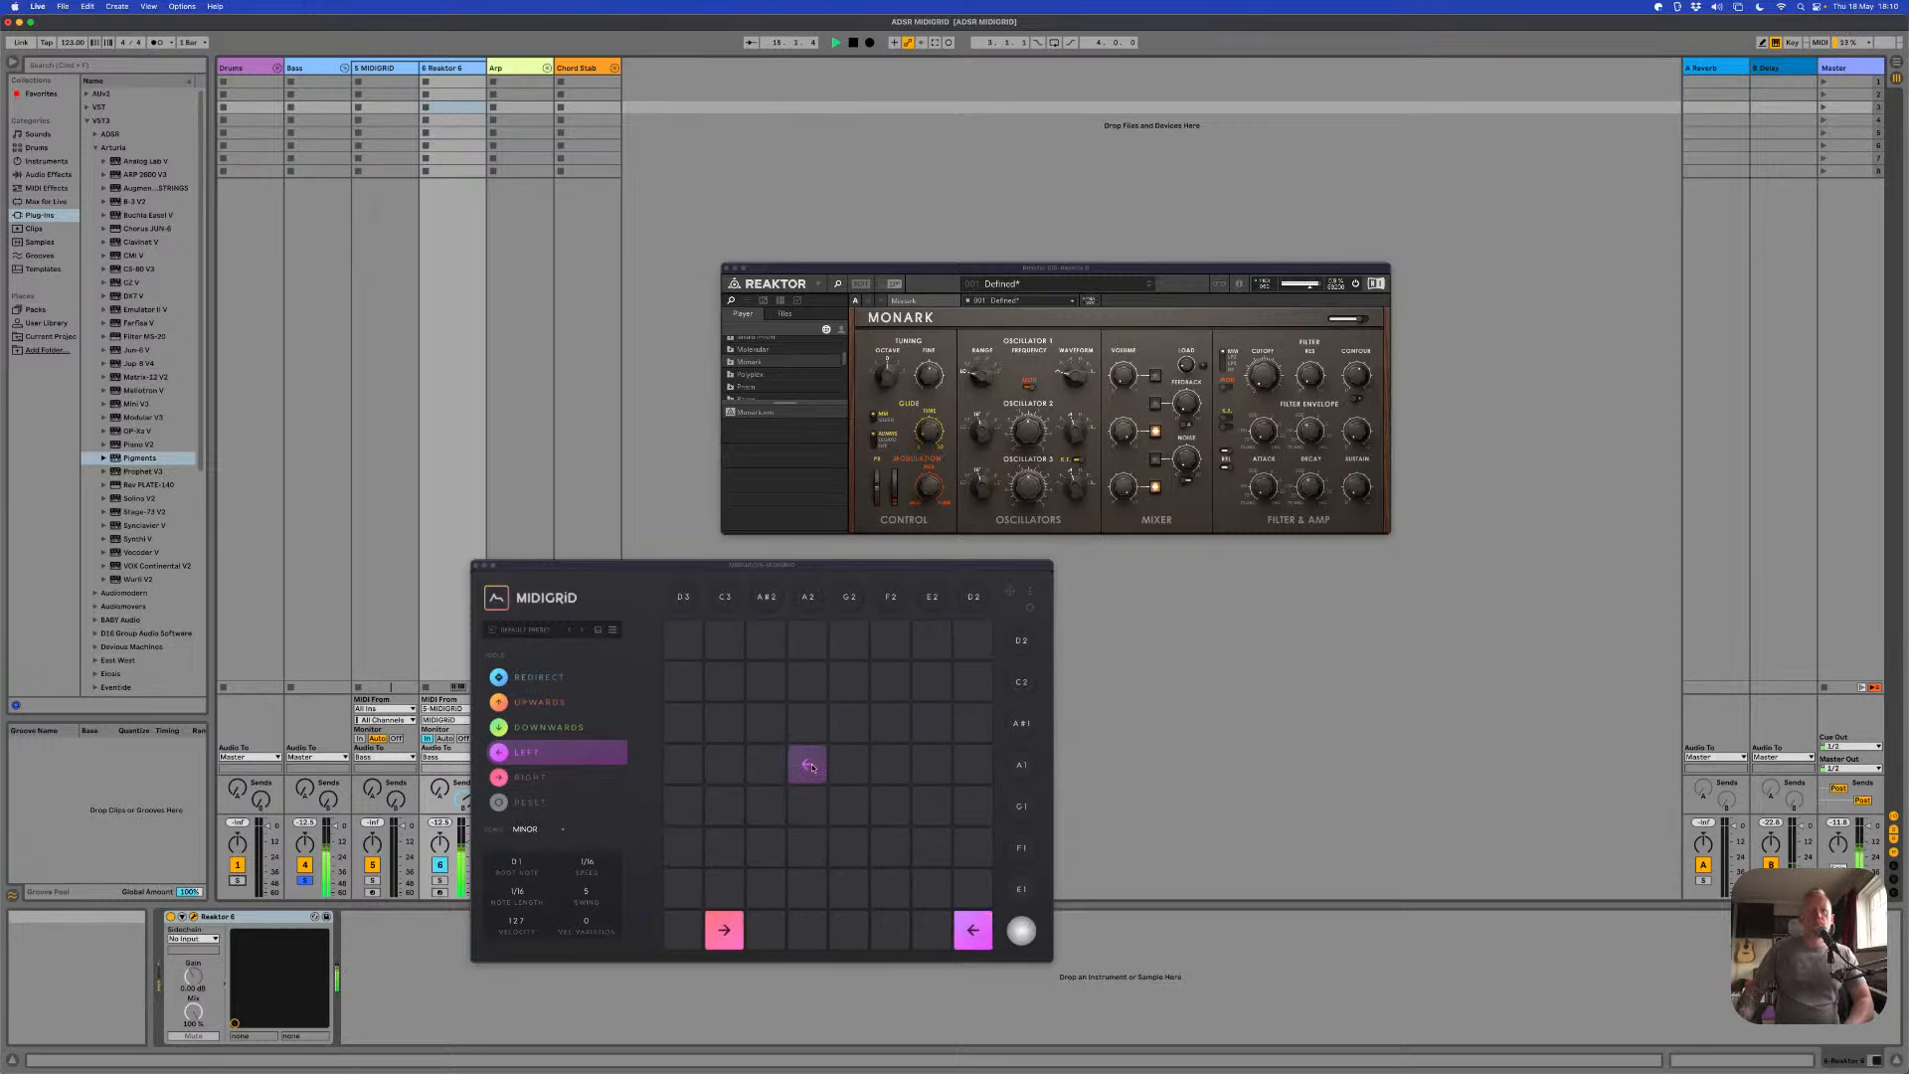
Step: Add an Upwards arrow in column A2 of the A1 row in place of a trial Right arrow and play it, adding the Drums solo
left_click(586, 777)
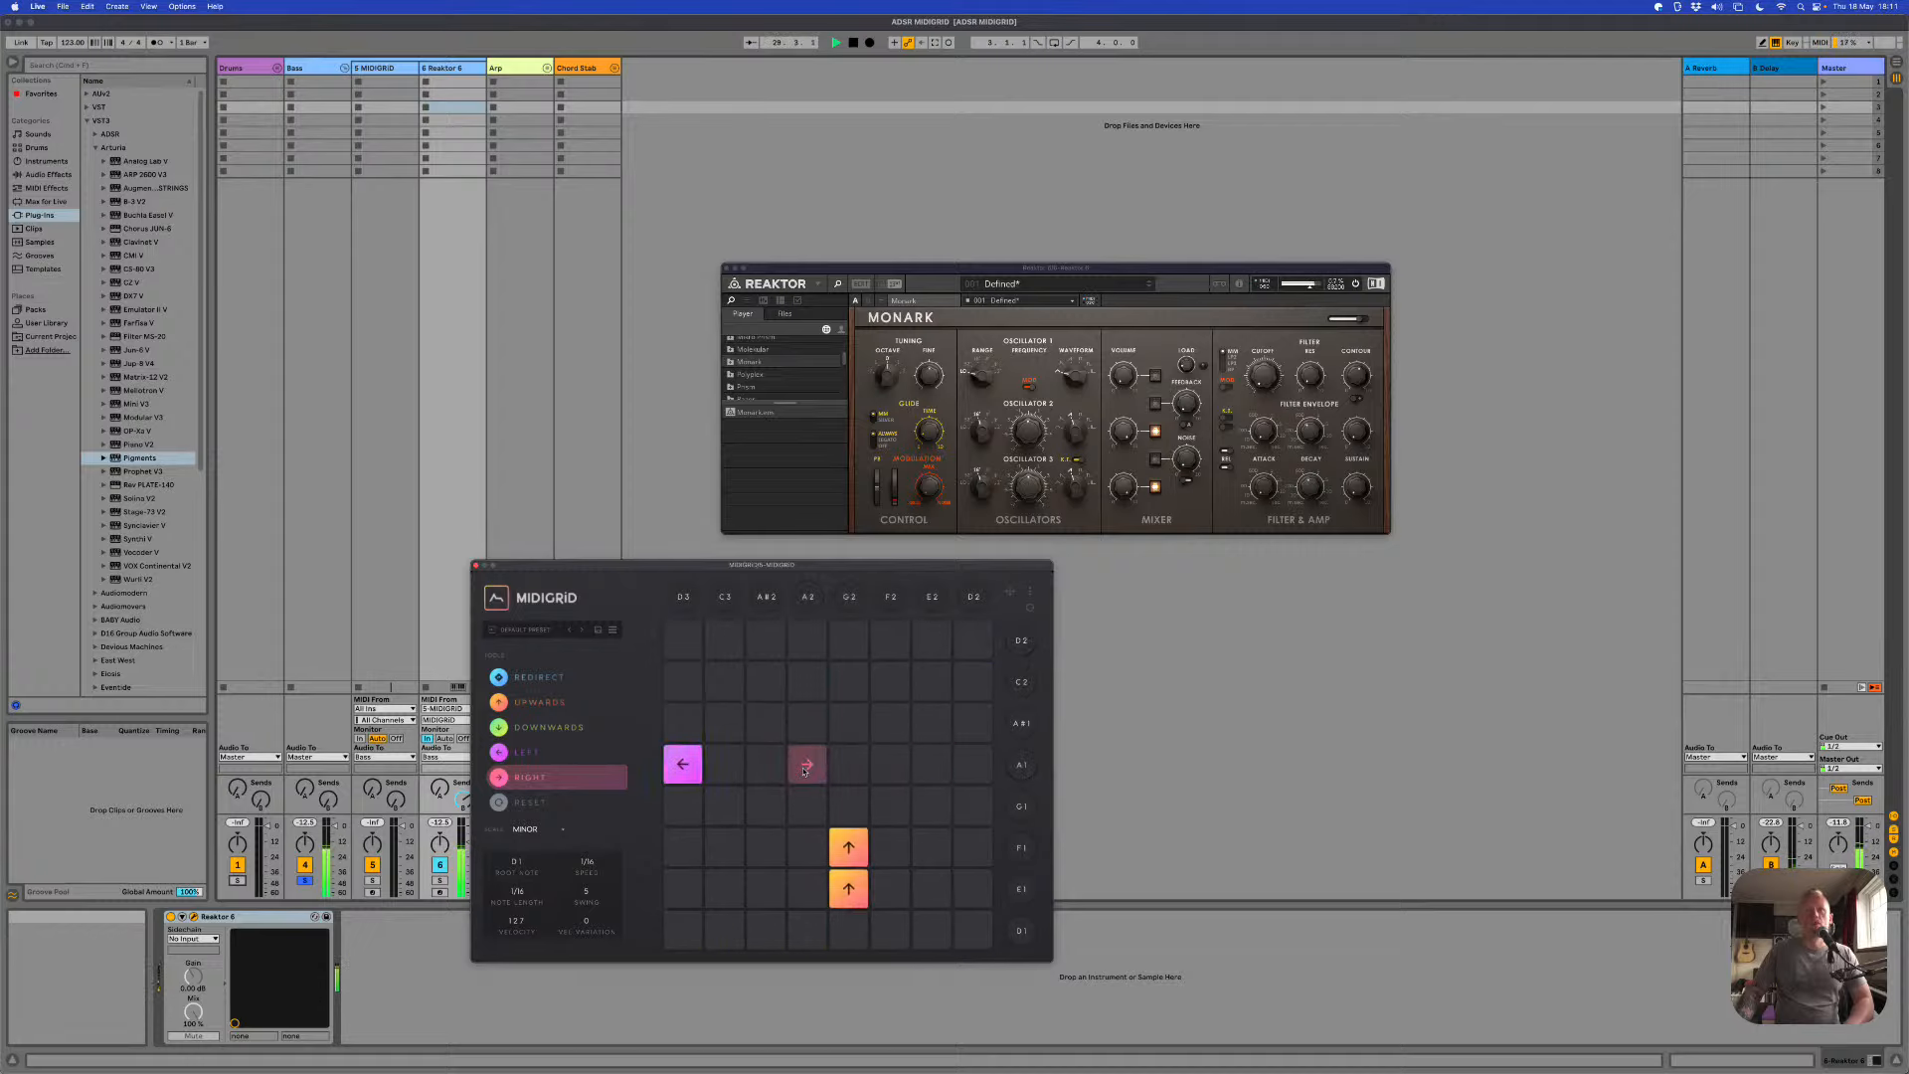
left_click(805, 768)
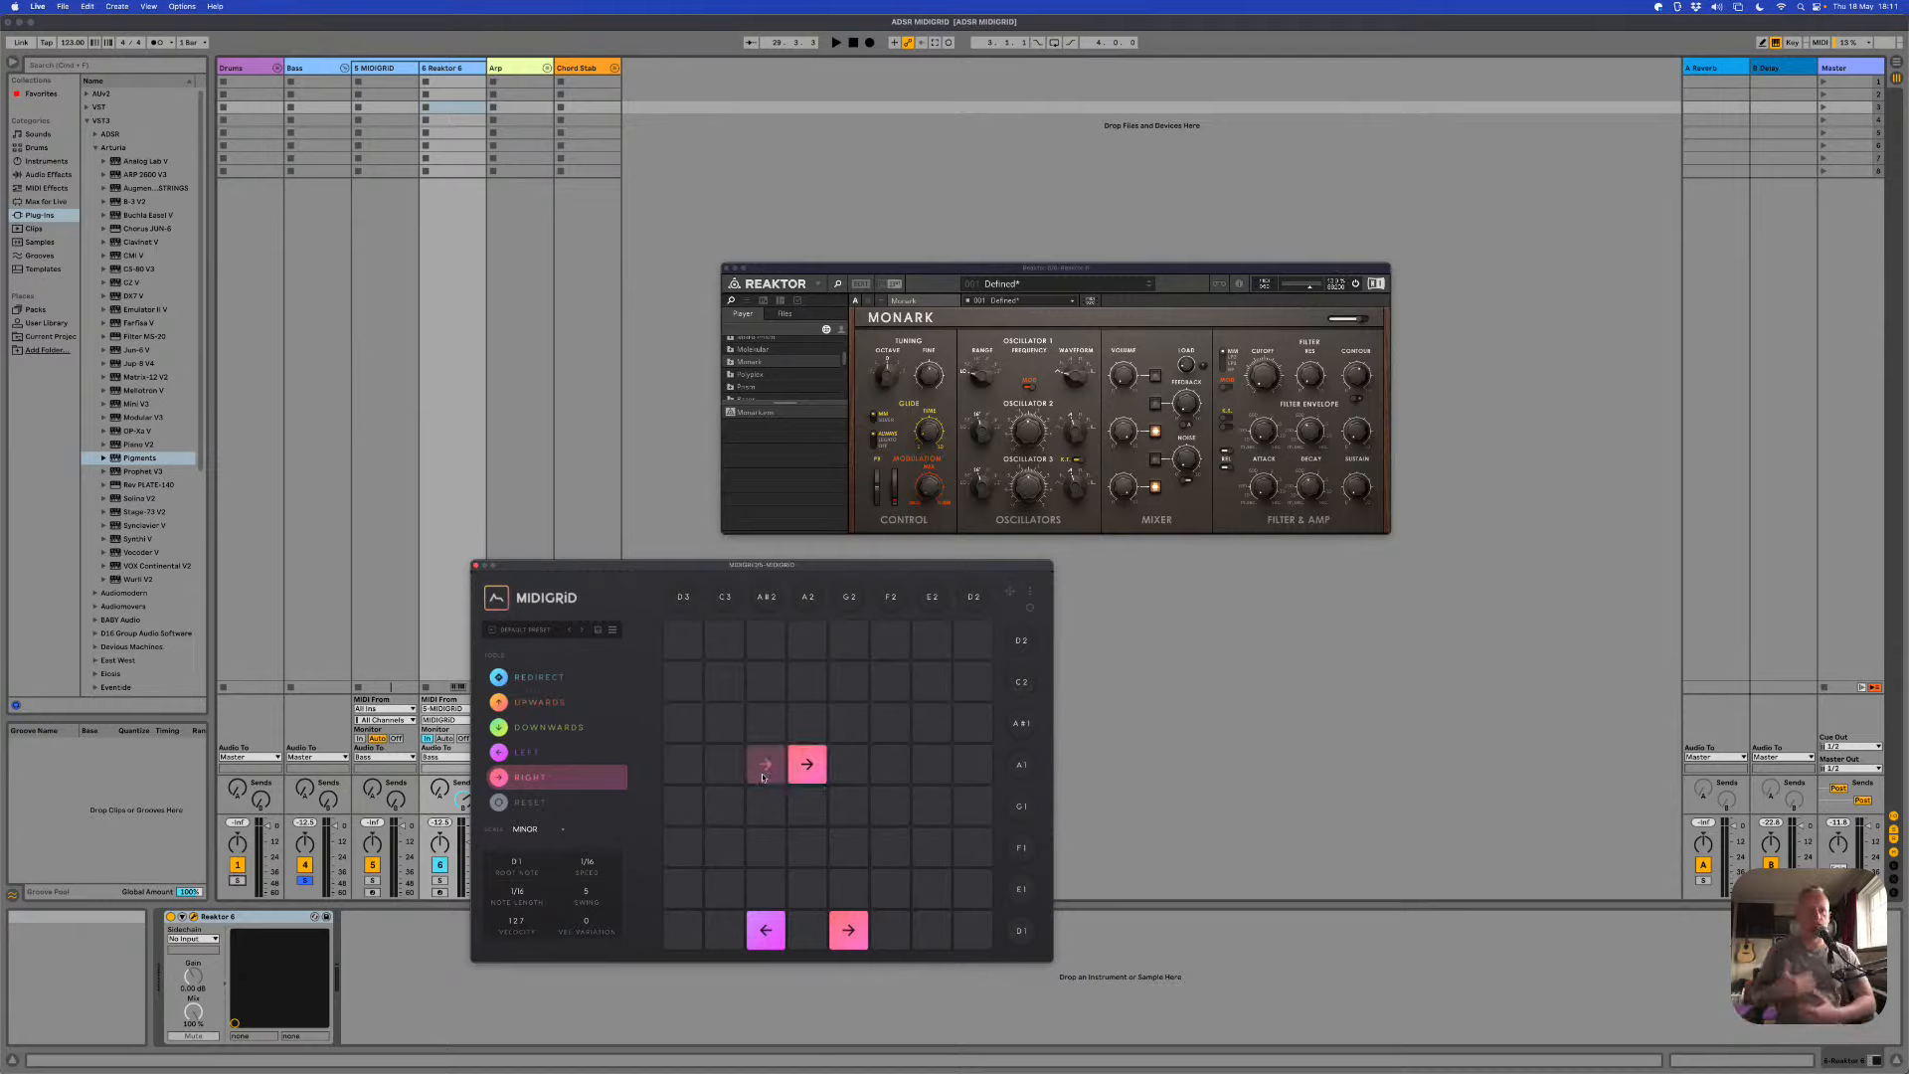
left_click(556, 704)
left_click(726, 763)
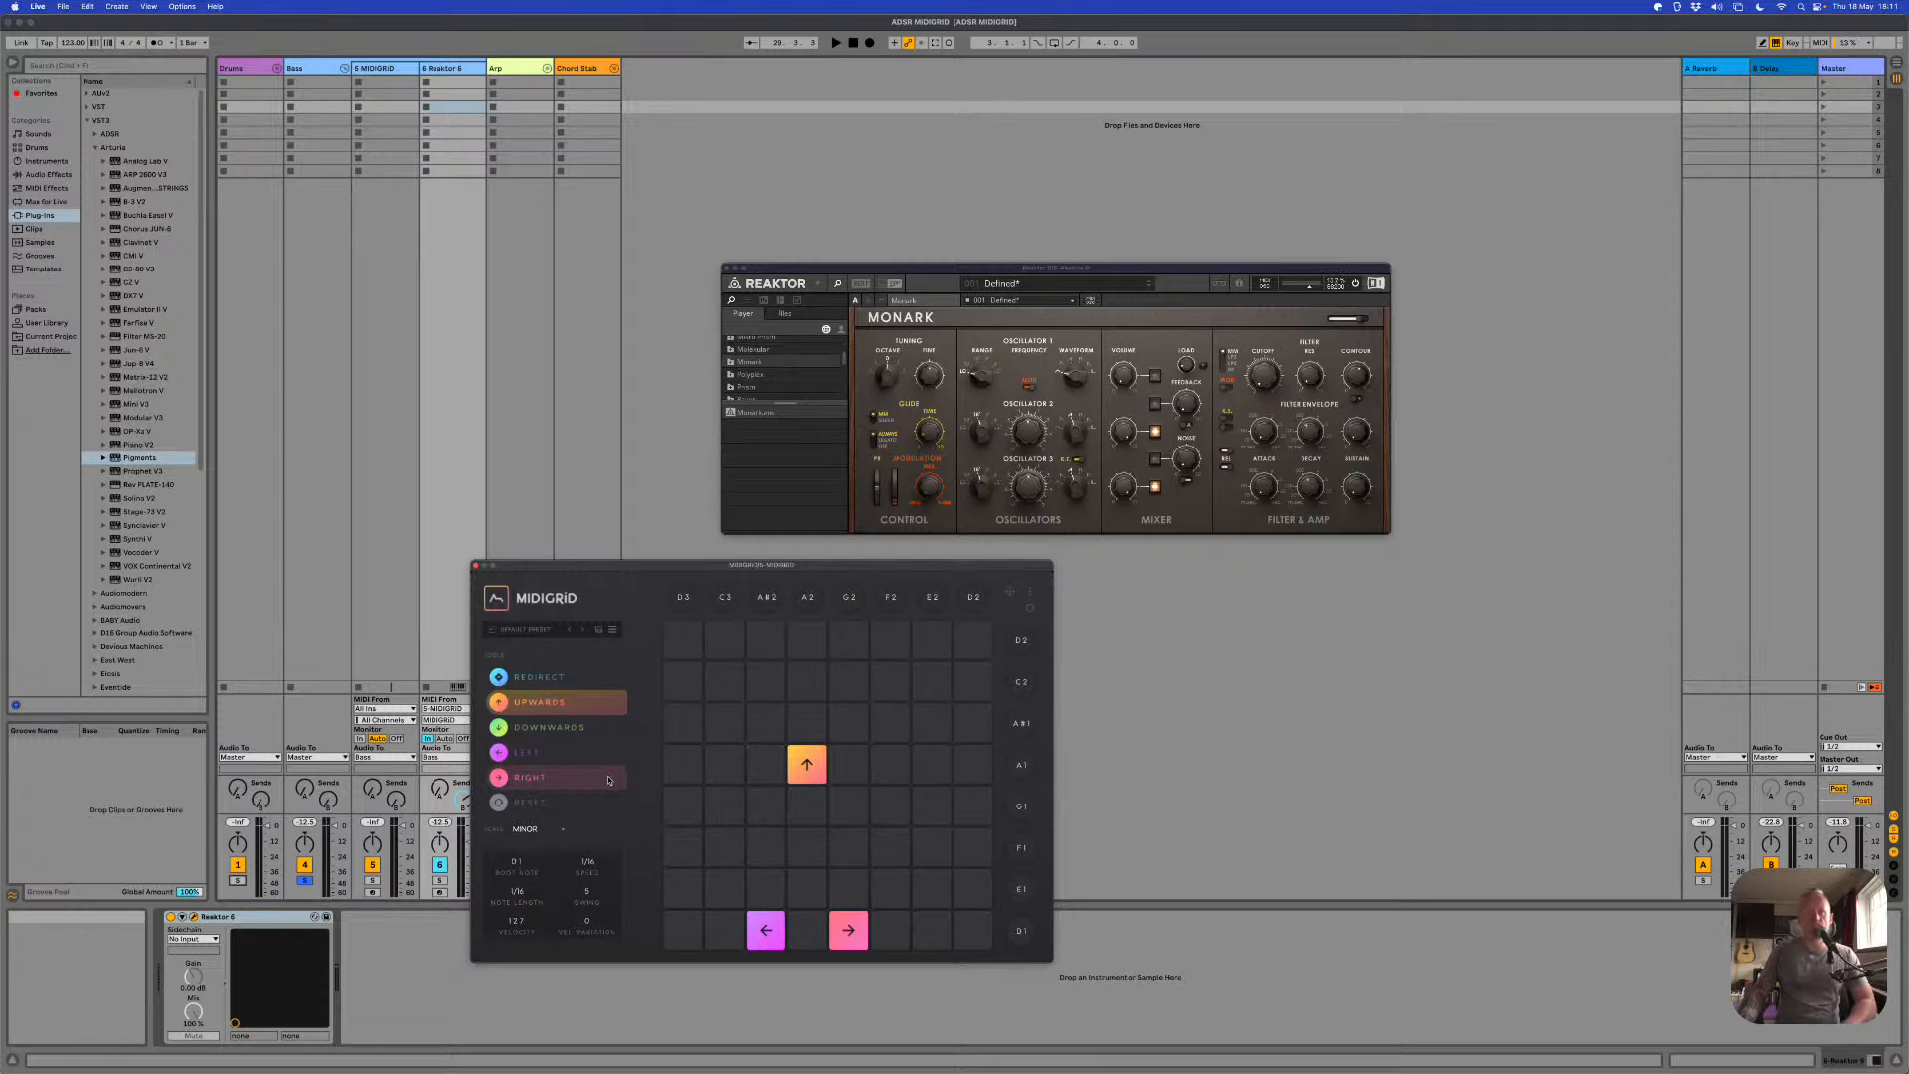
key("space")
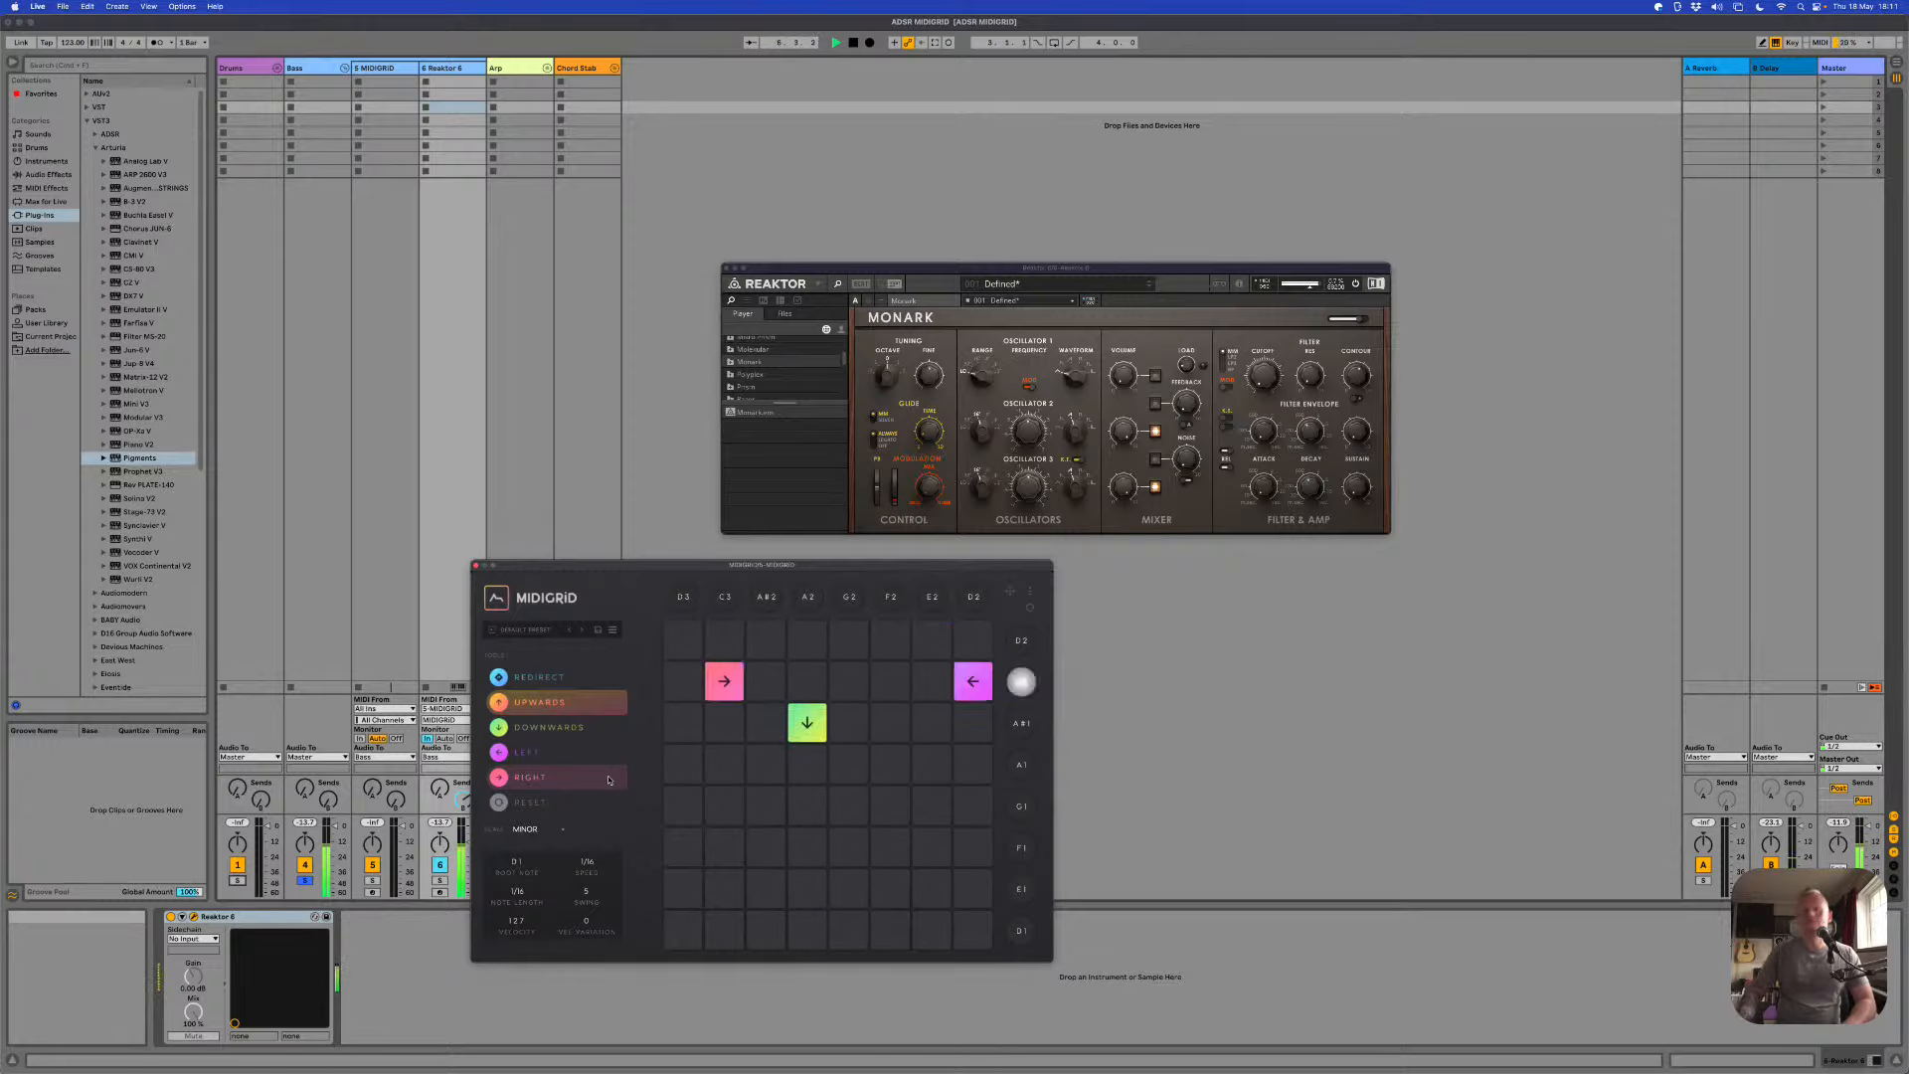
left_click(240, 881)
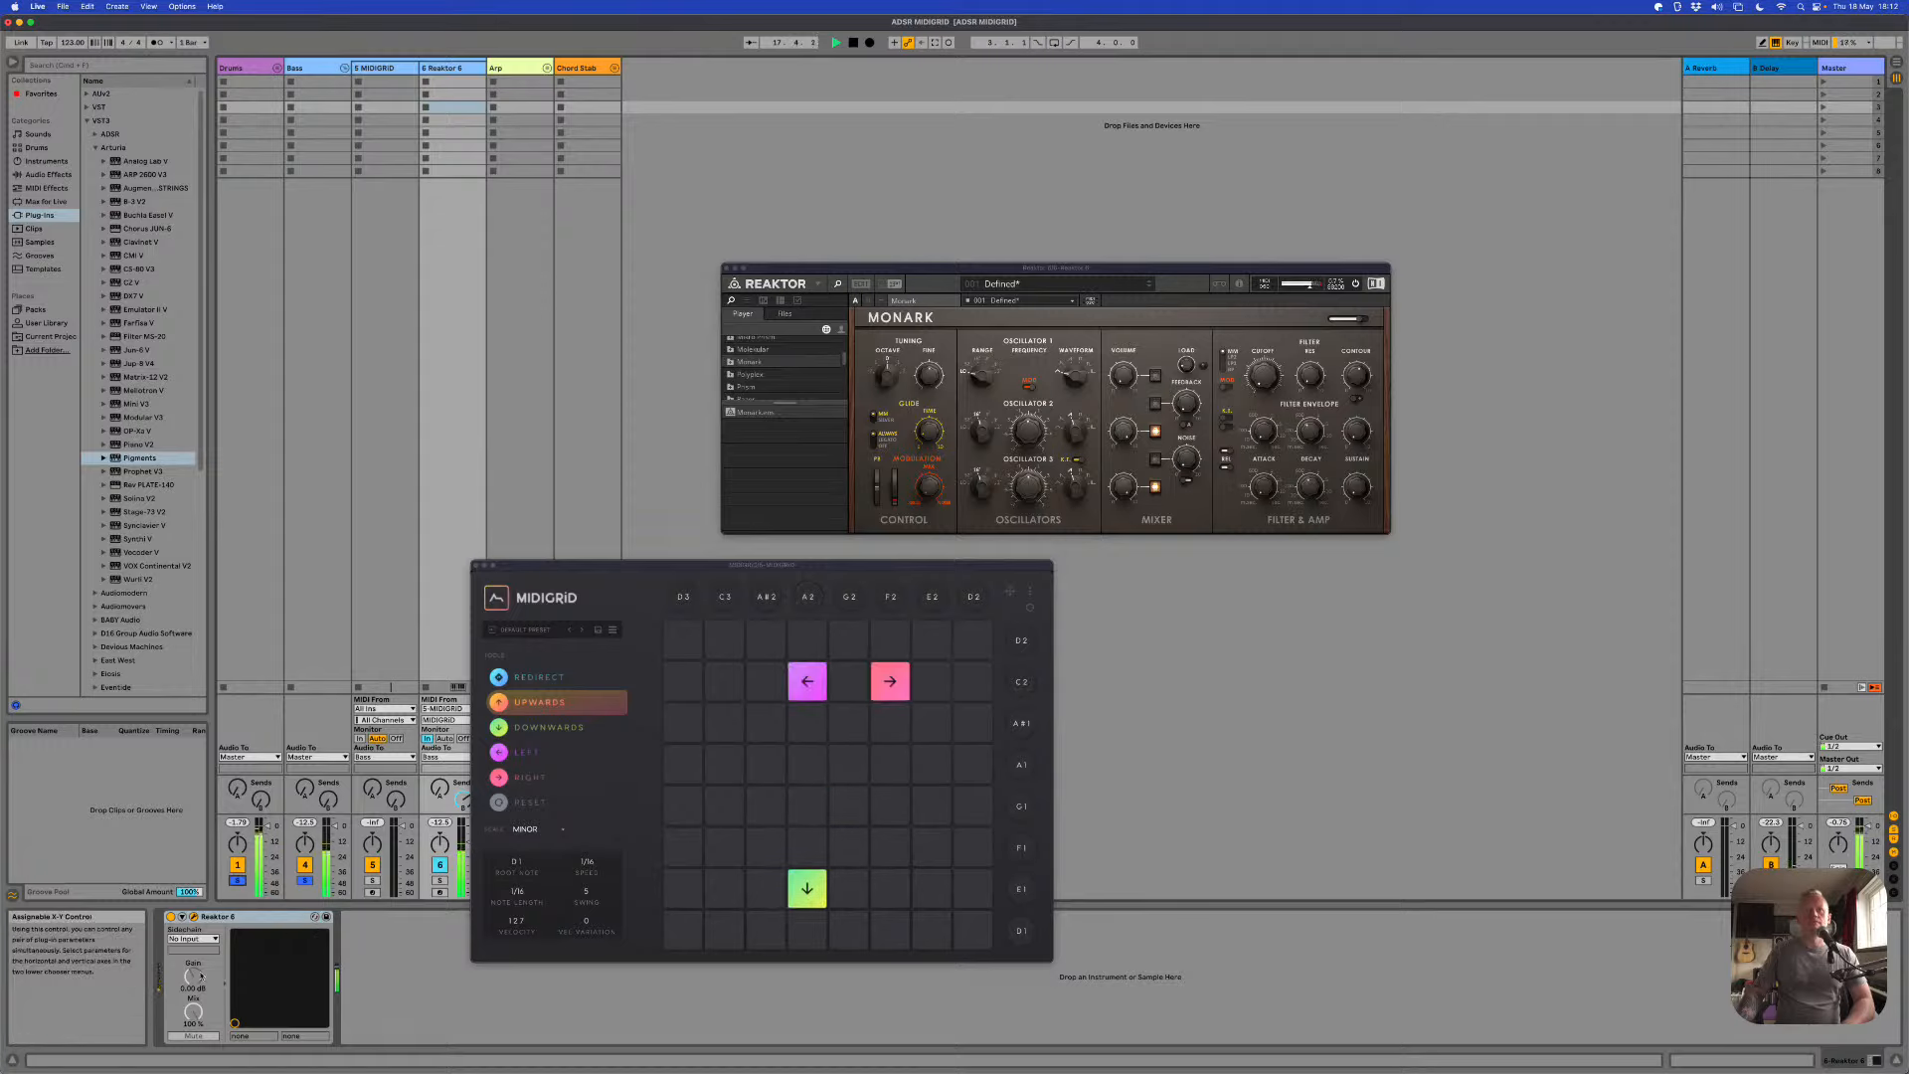
Step: Add a Right arrow in column D3 of the D2 row to the pattern
left_click(692, 861)
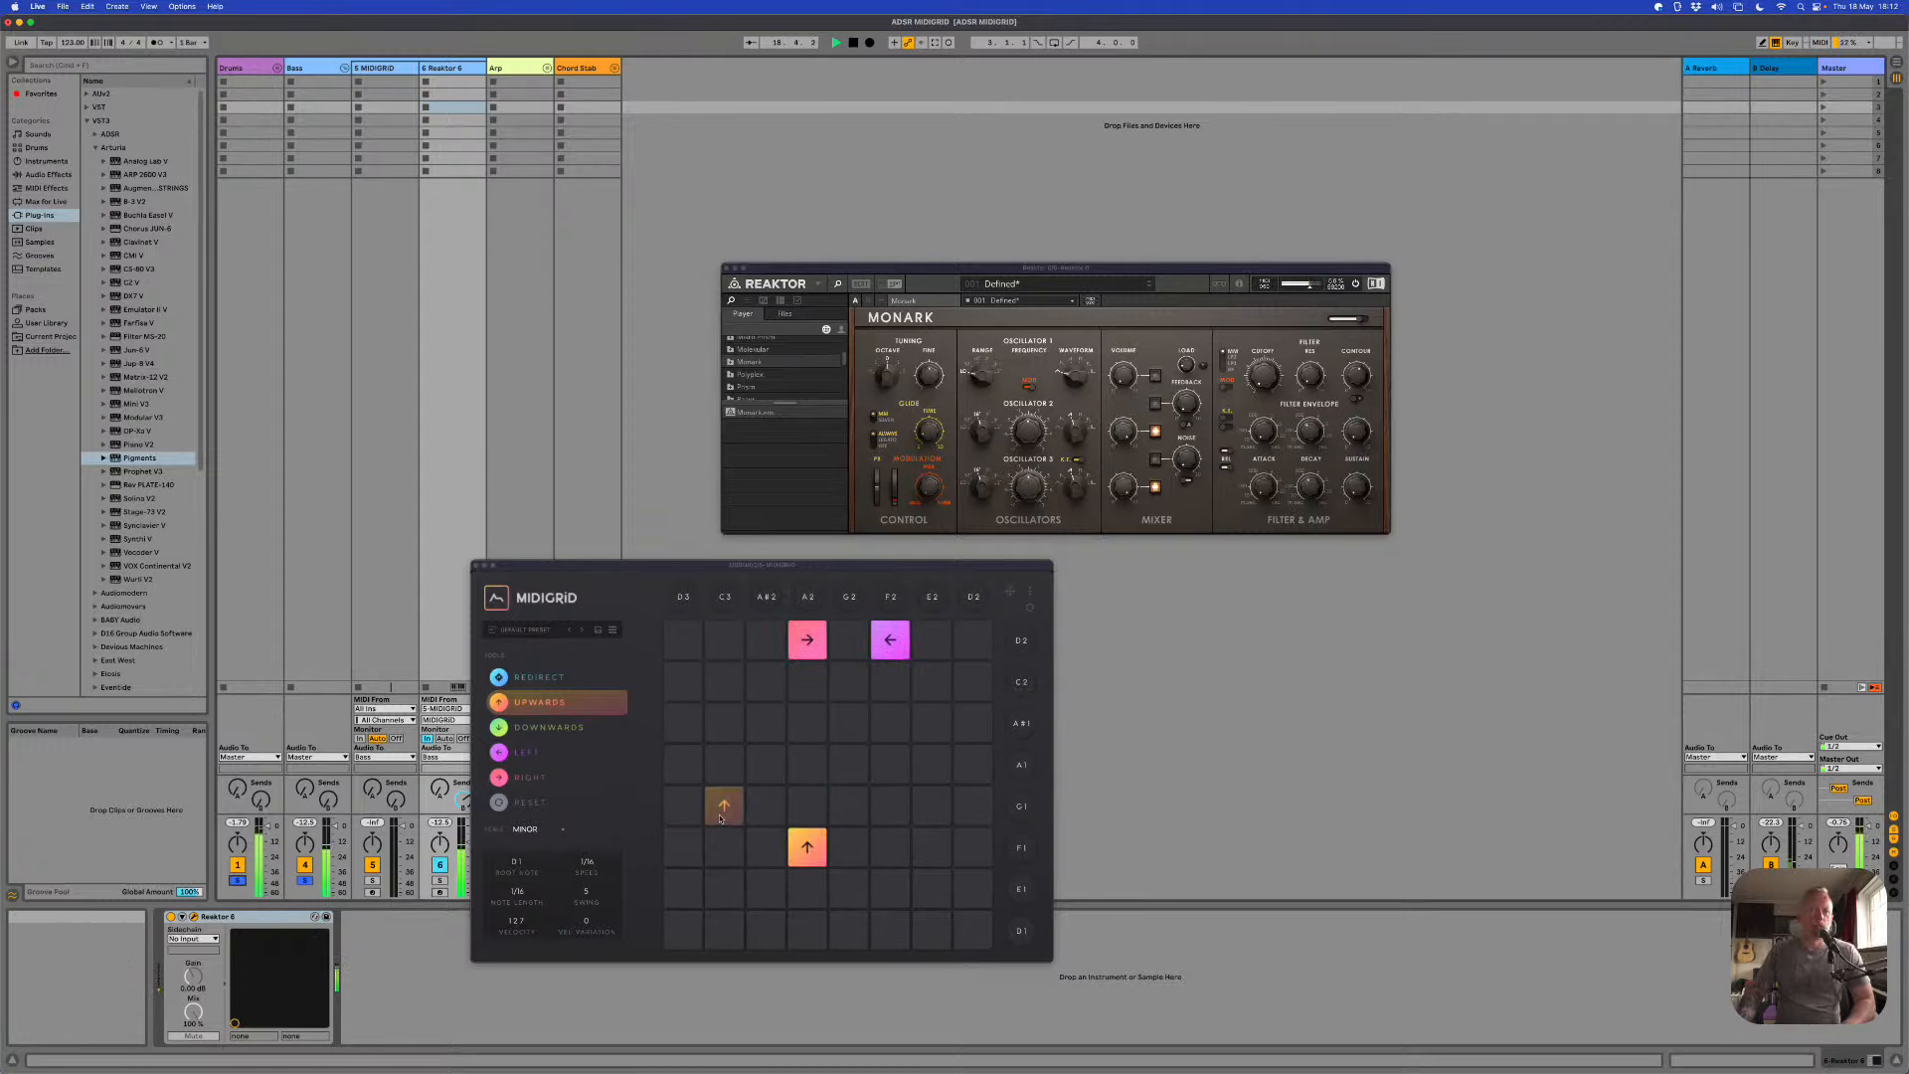
left_click(529, 778)
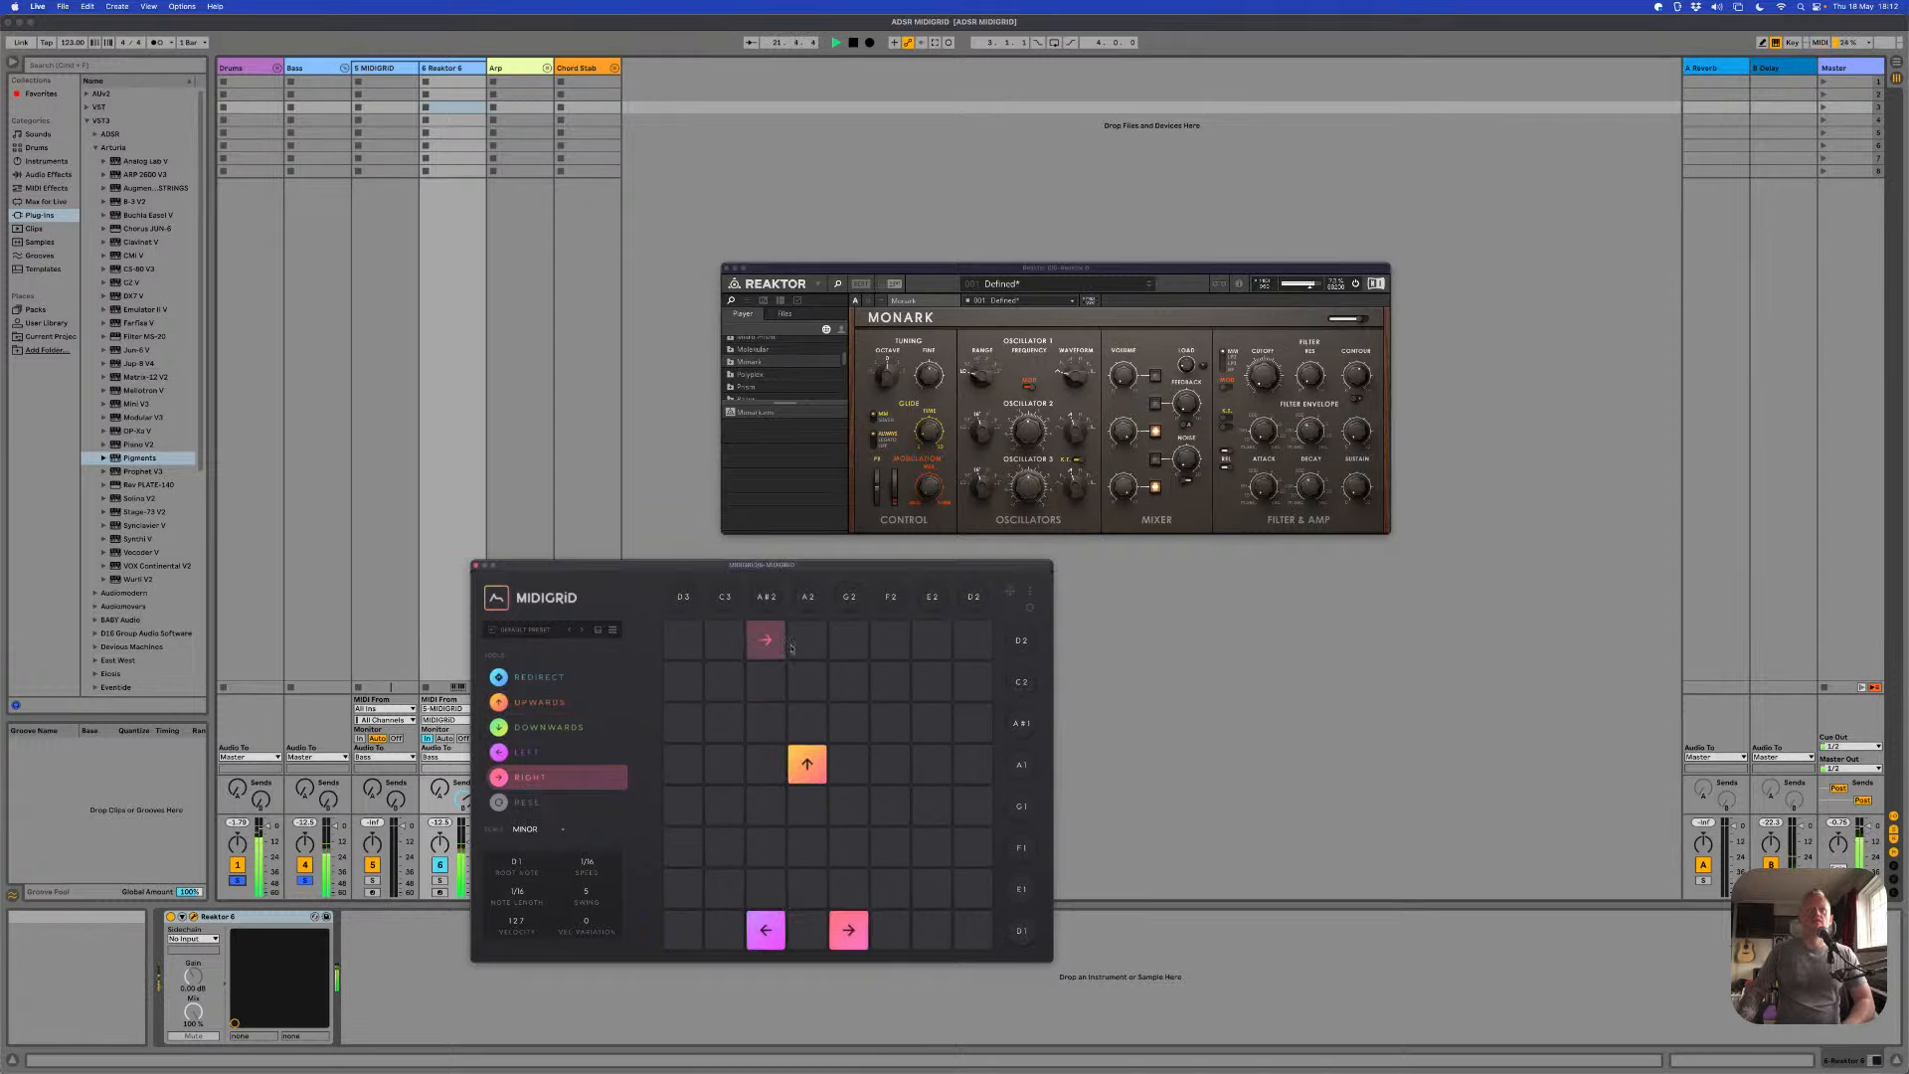
left_click(684, 642)
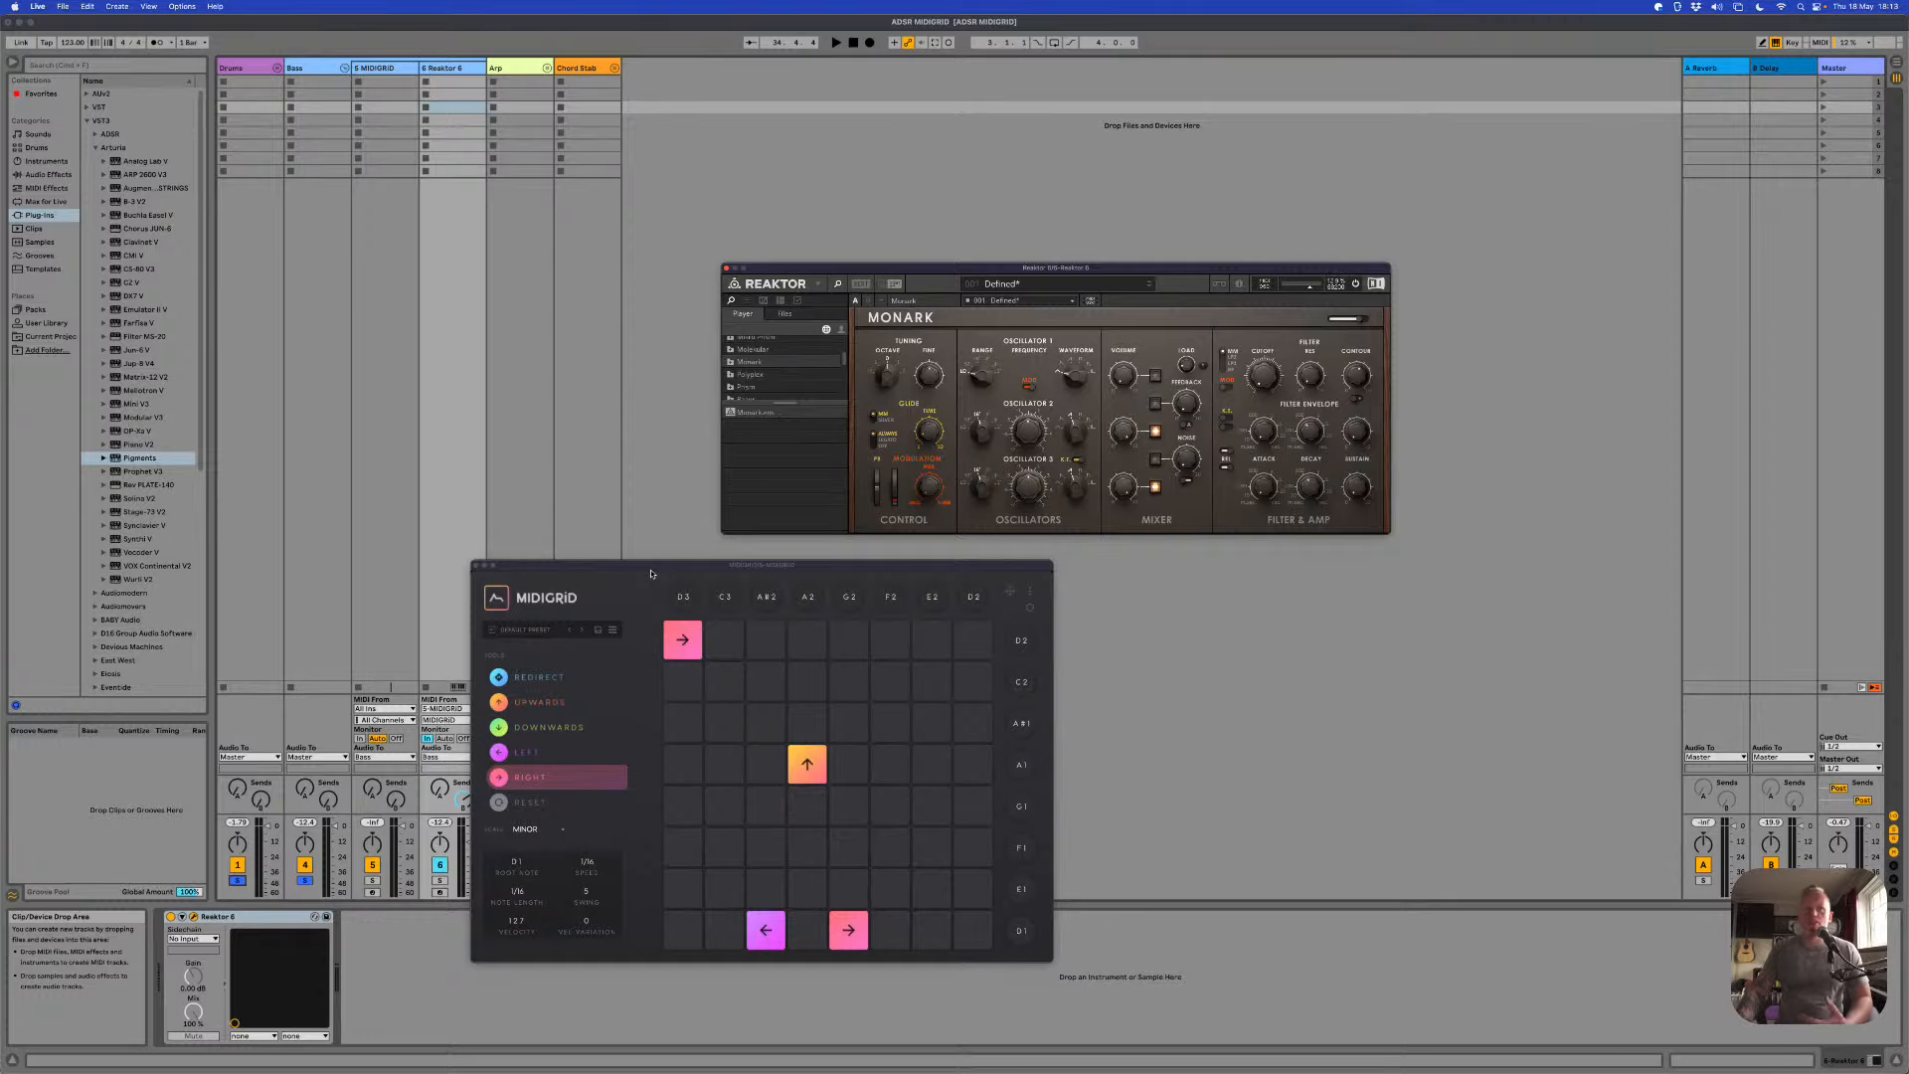
Step: Look through the available MIDIGRID scales, keeping Minor selected
left_click(652, 574)
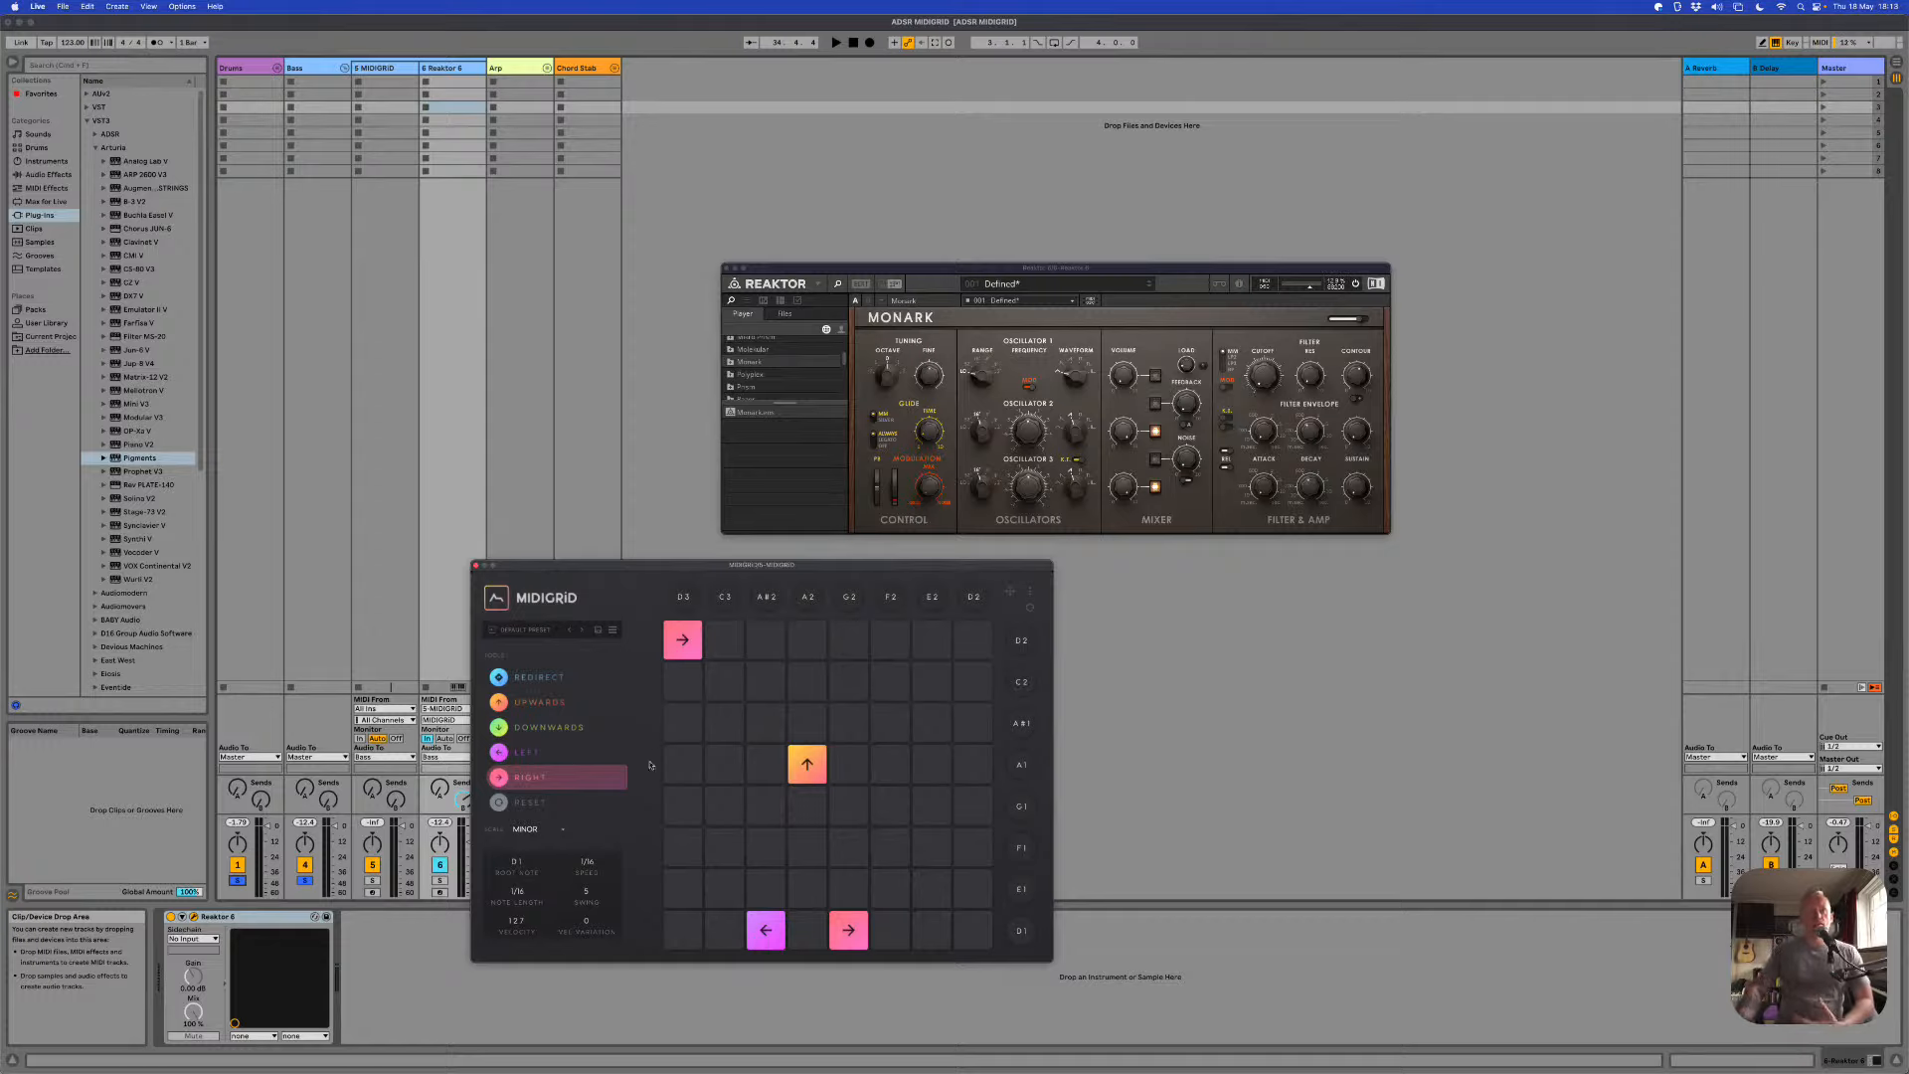
left_click(530, 829)
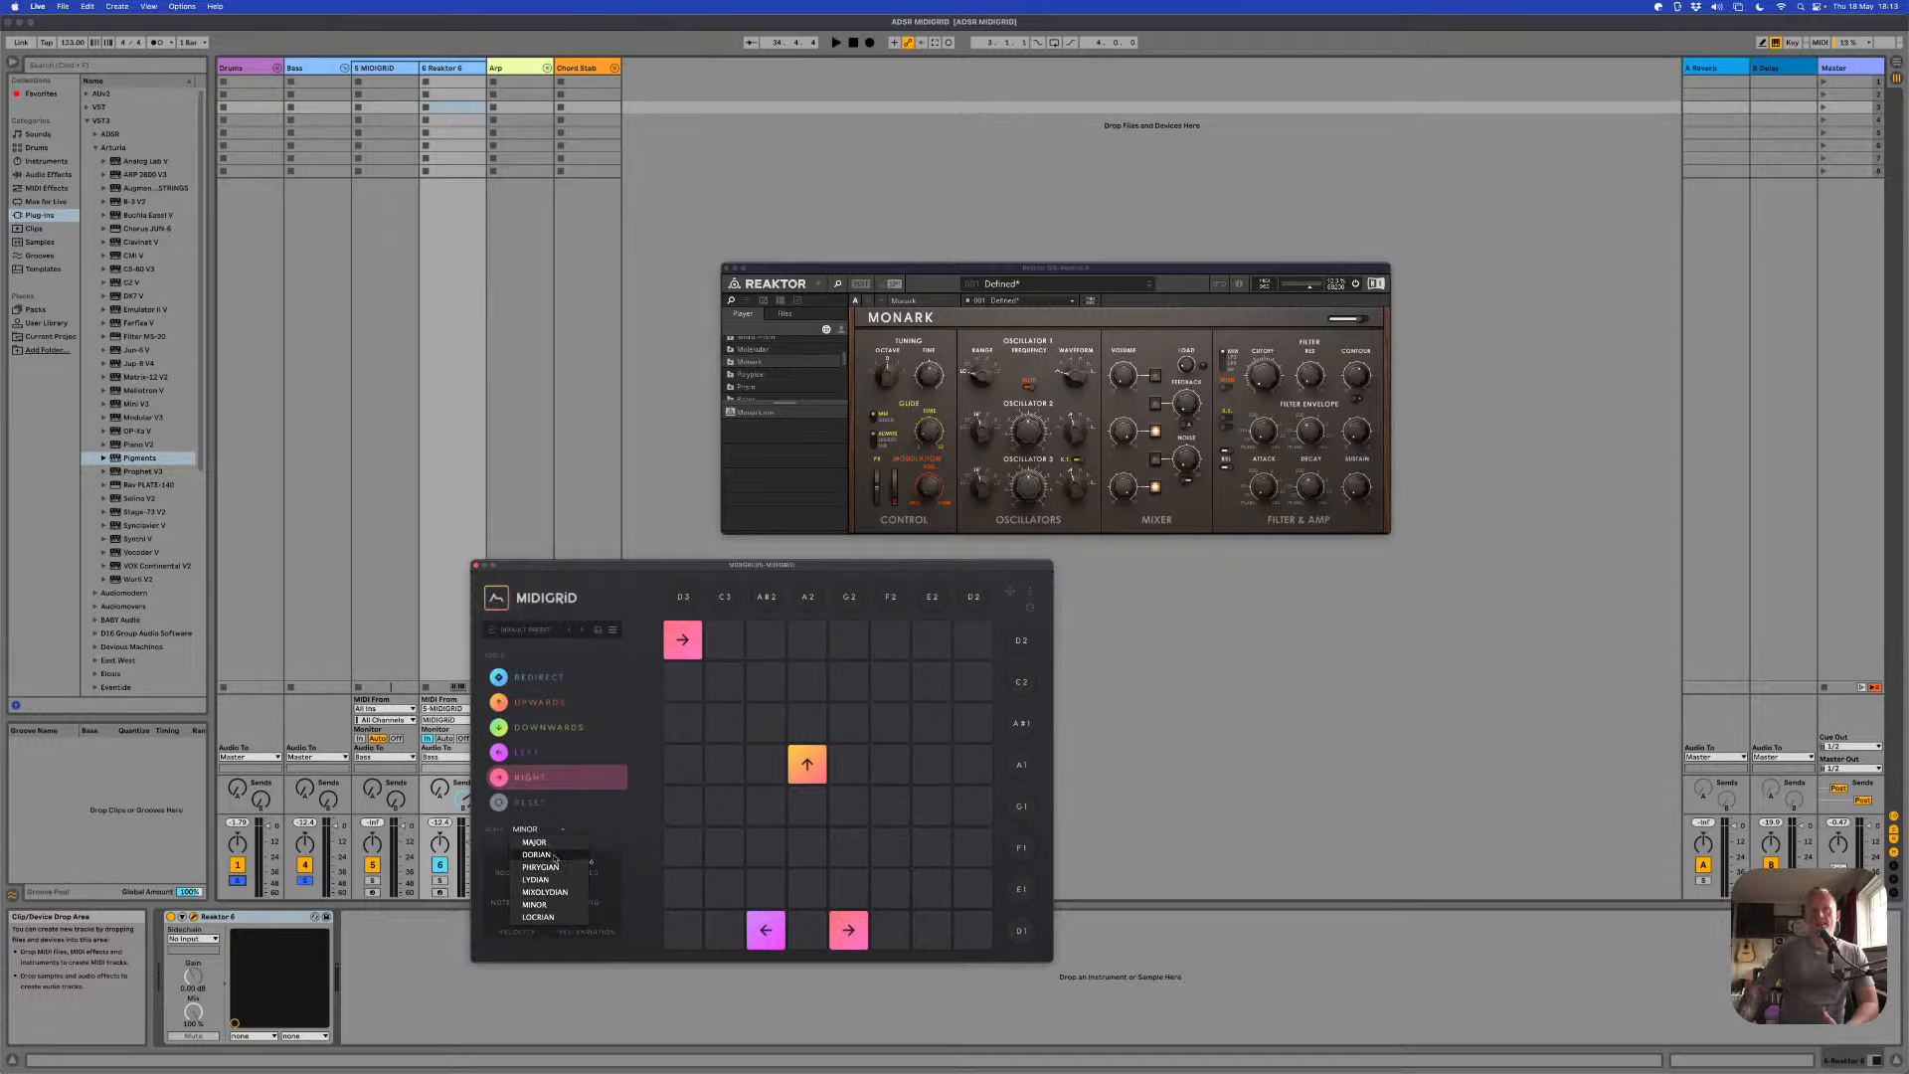
left_click(595, 838)
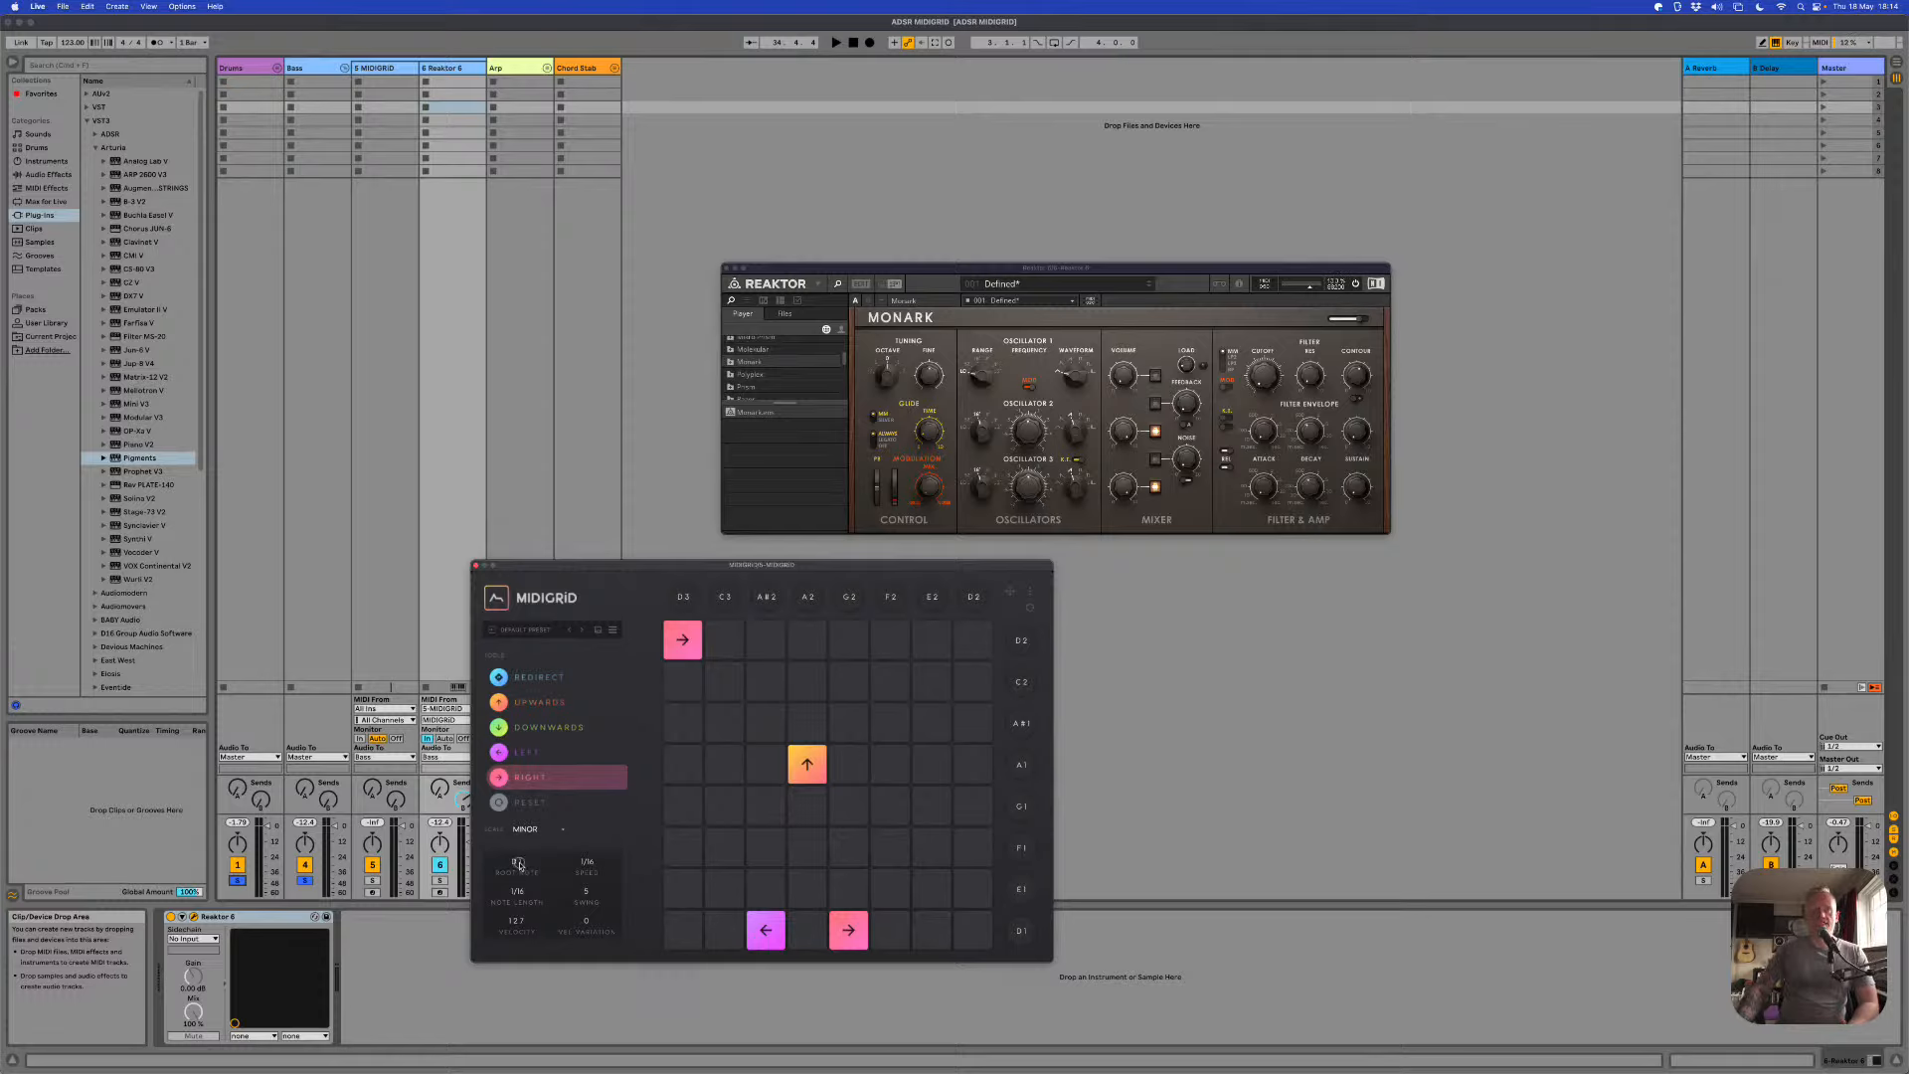
Step: Play the pattern with the base note raised to A1, then return the base note to D1
left_click_drag(519, 864, 528, 850)
key("space")
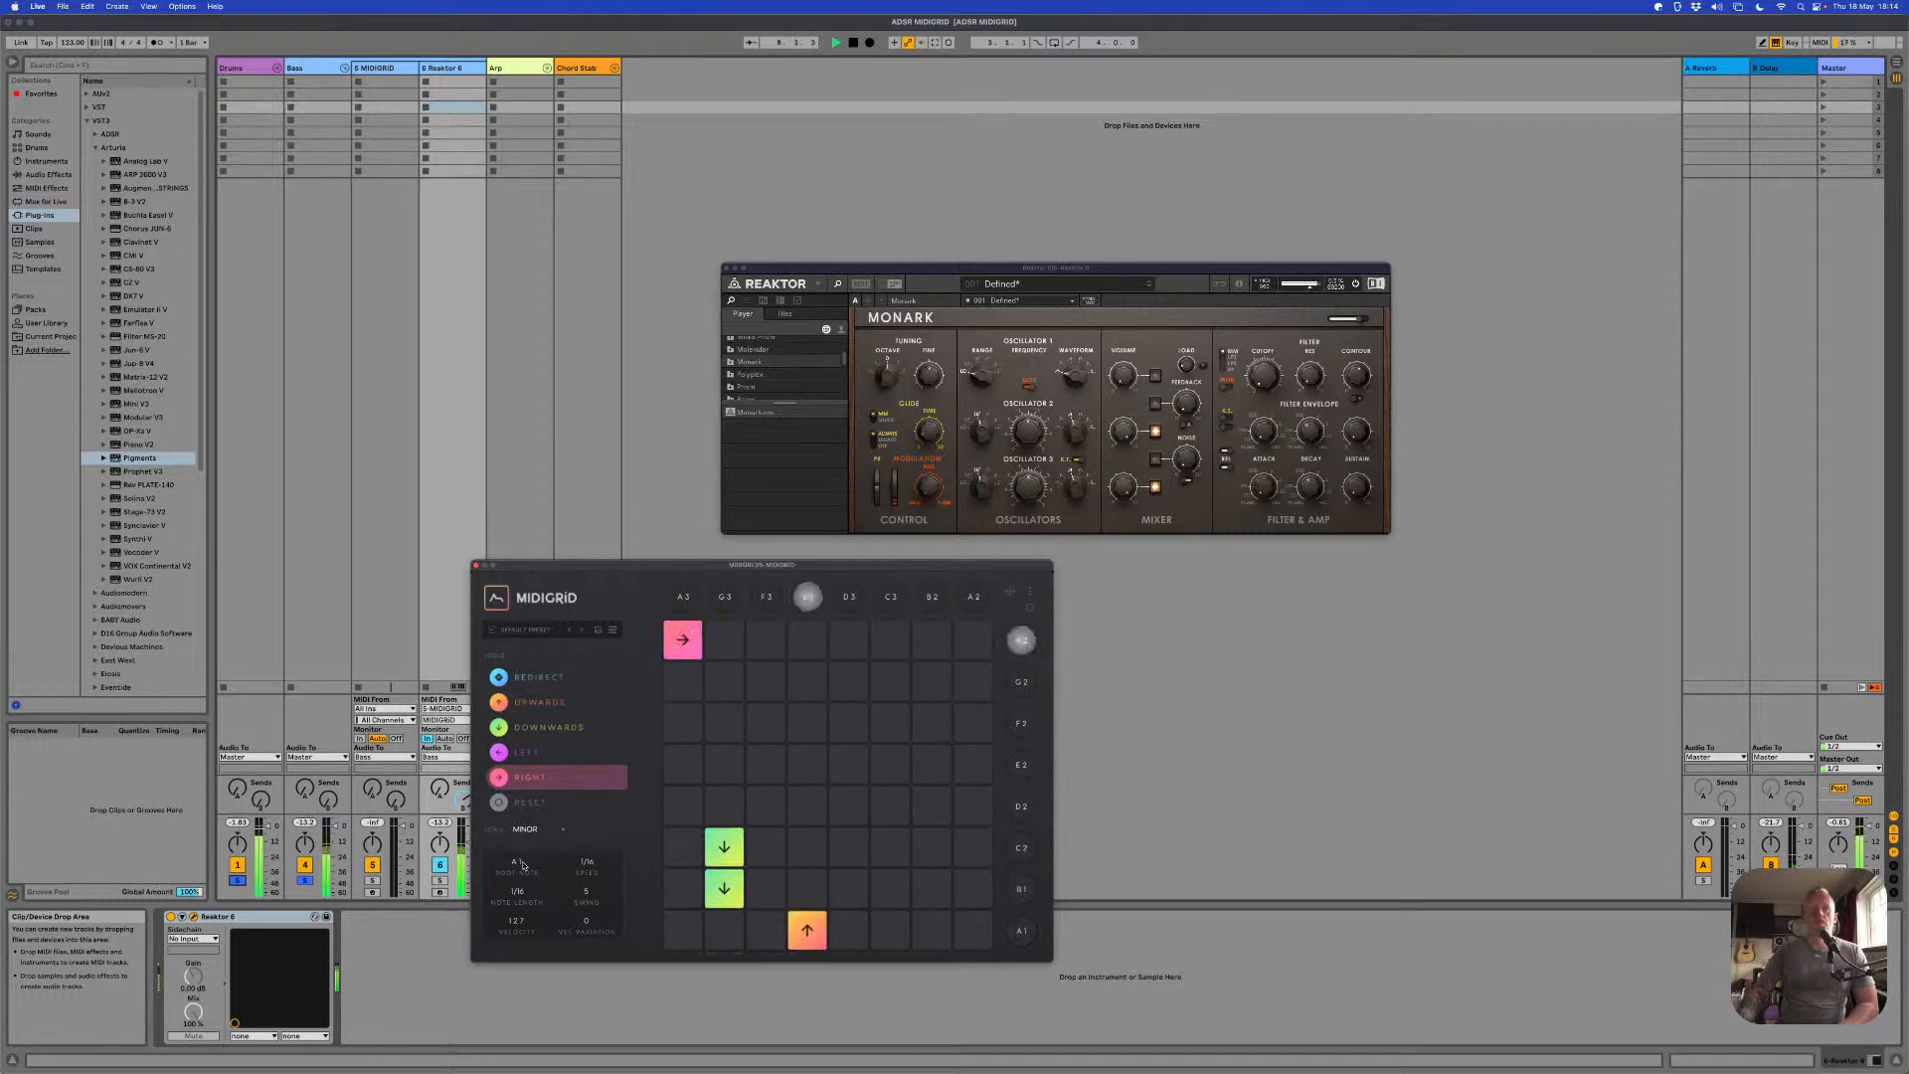
key("space")
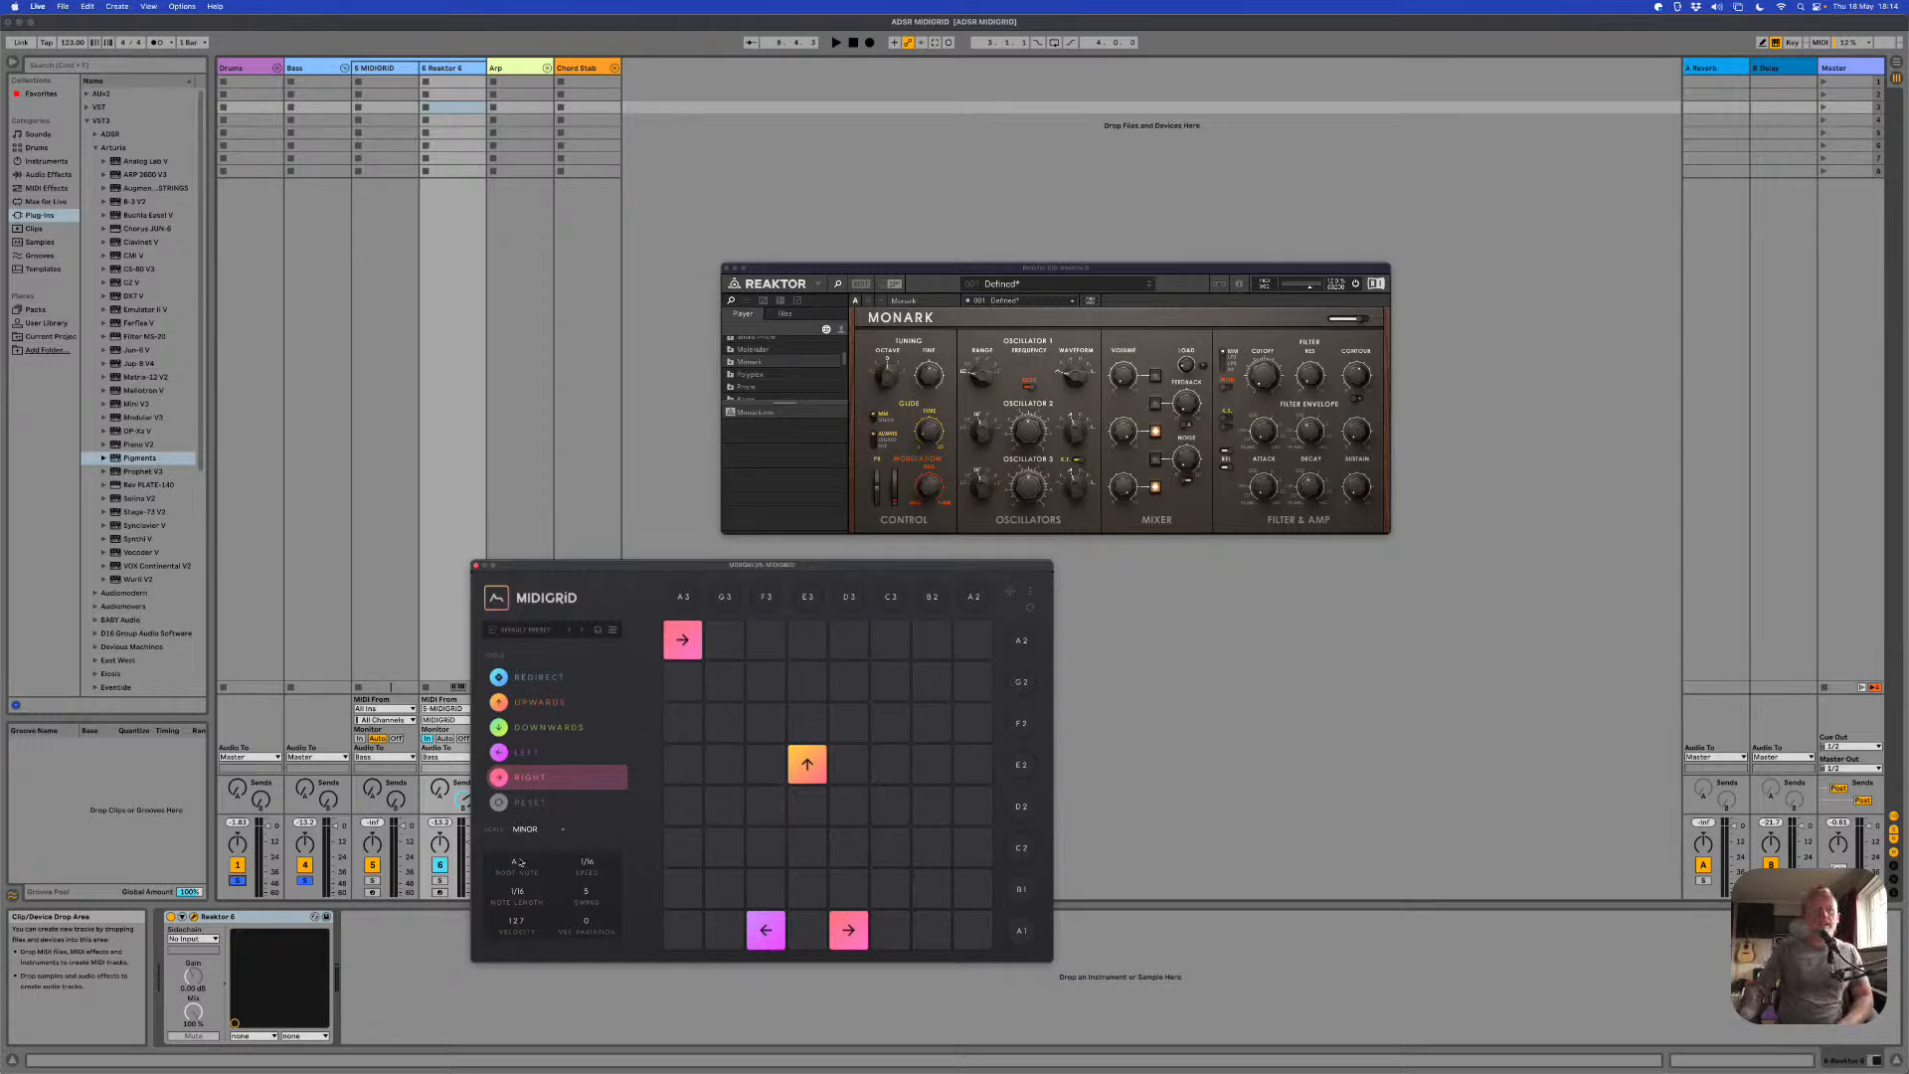
left_click_drag(519, 864, 521, 878)
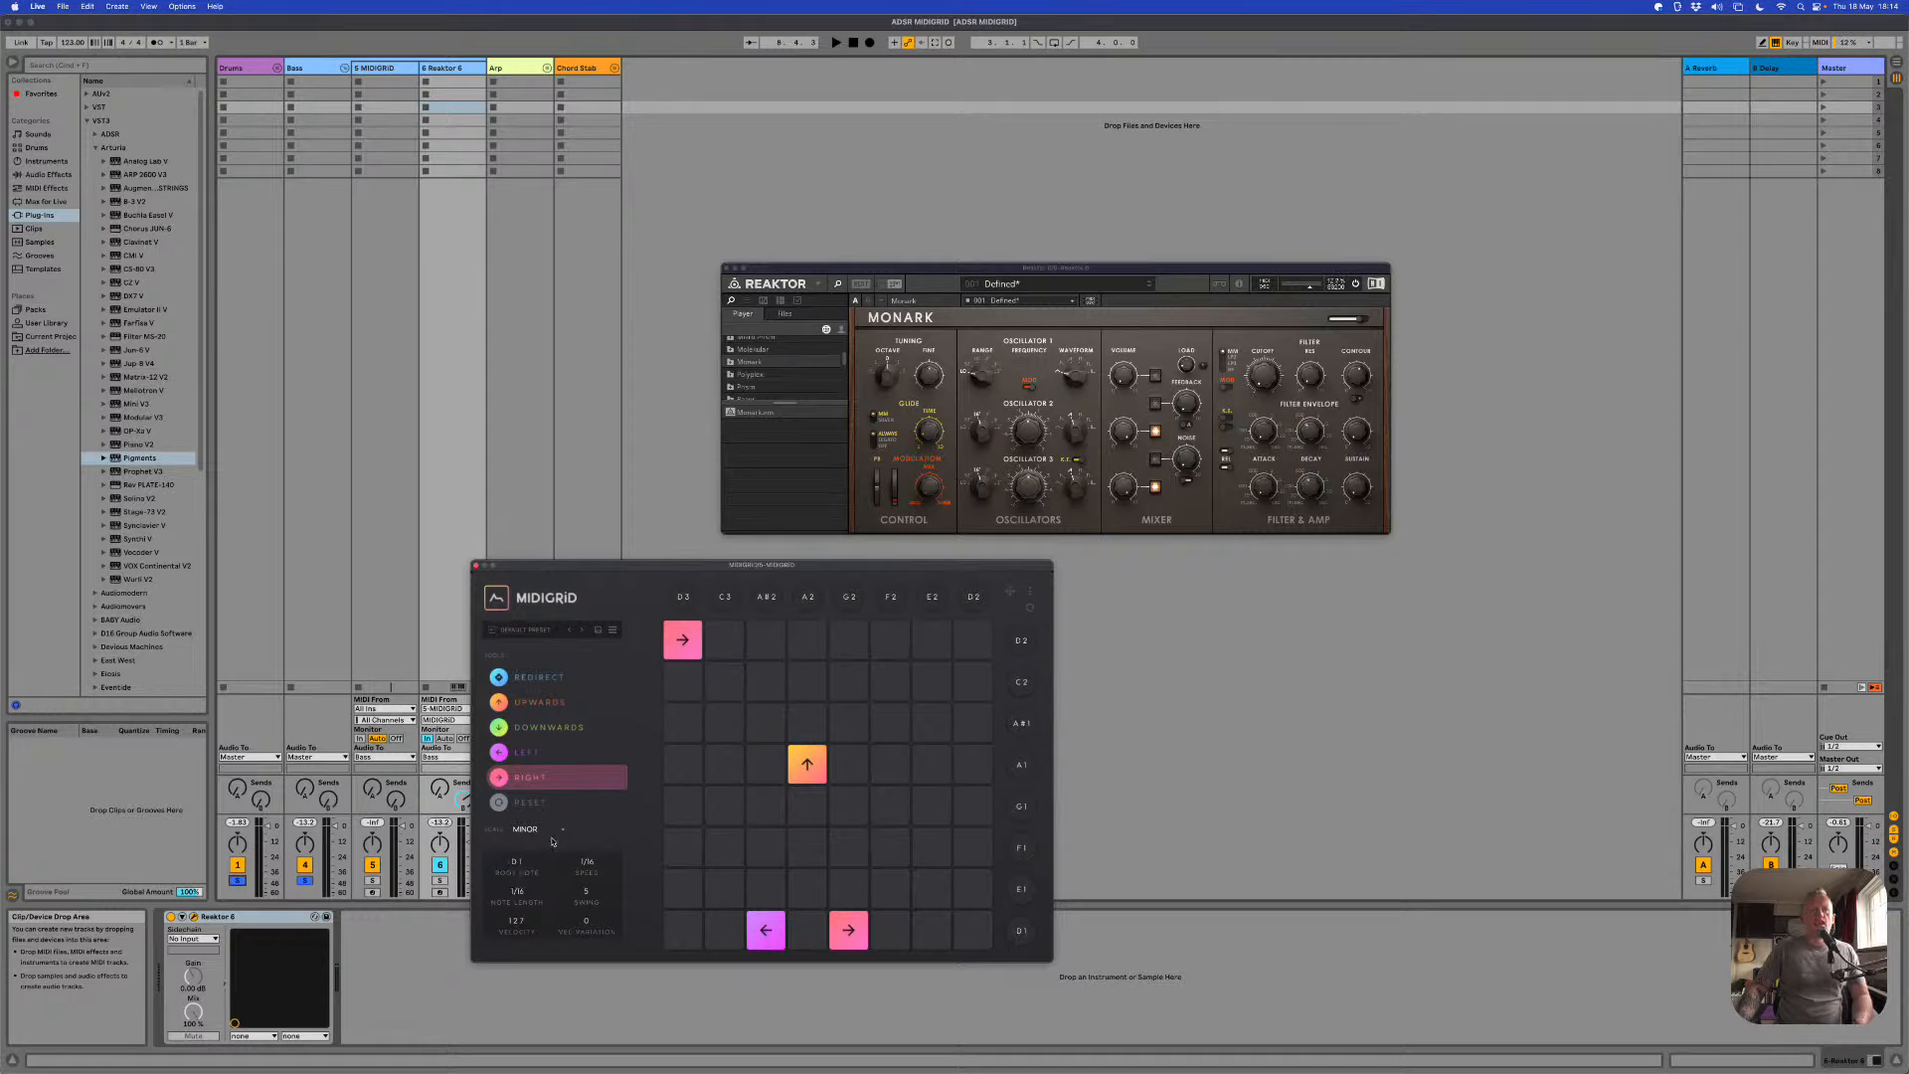
Step: Try the Dorian scale on the grid and return the scale to Minor
left_click(545, 831)
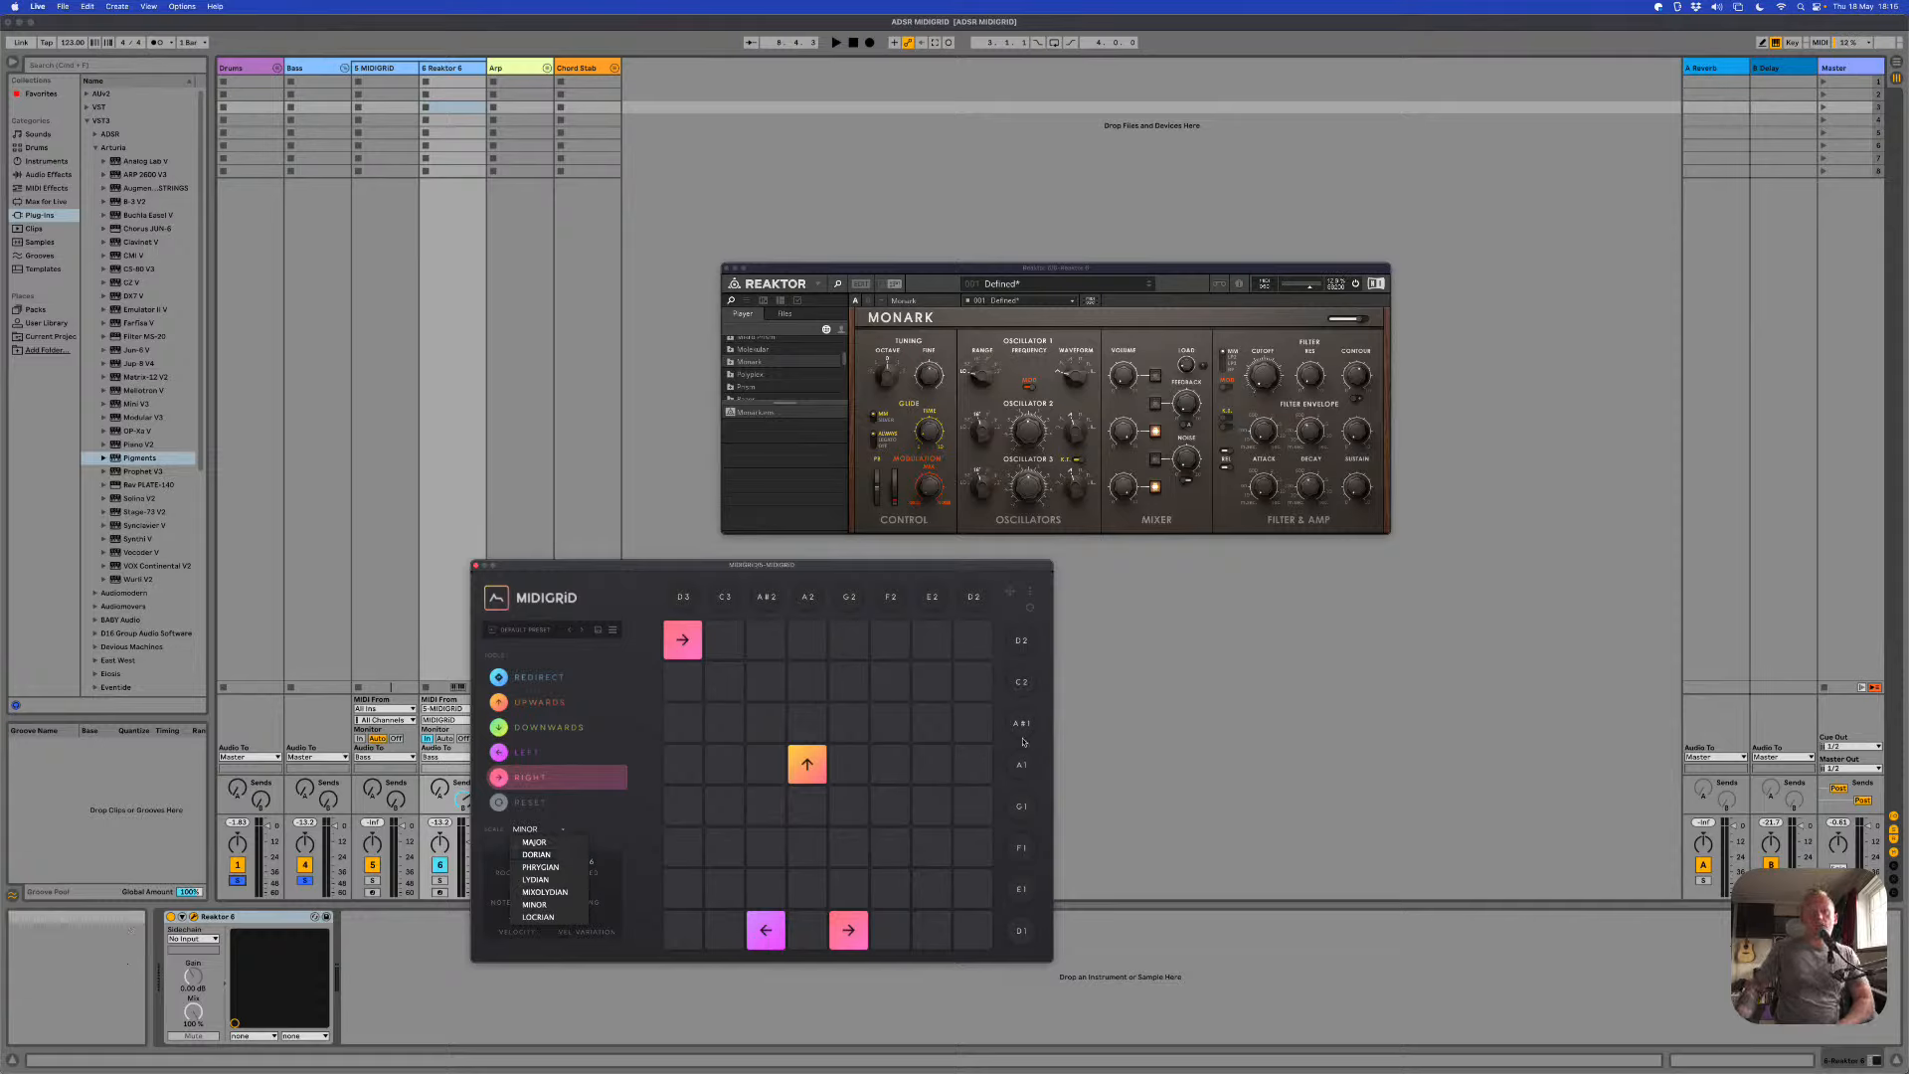
left_click(555, 857)
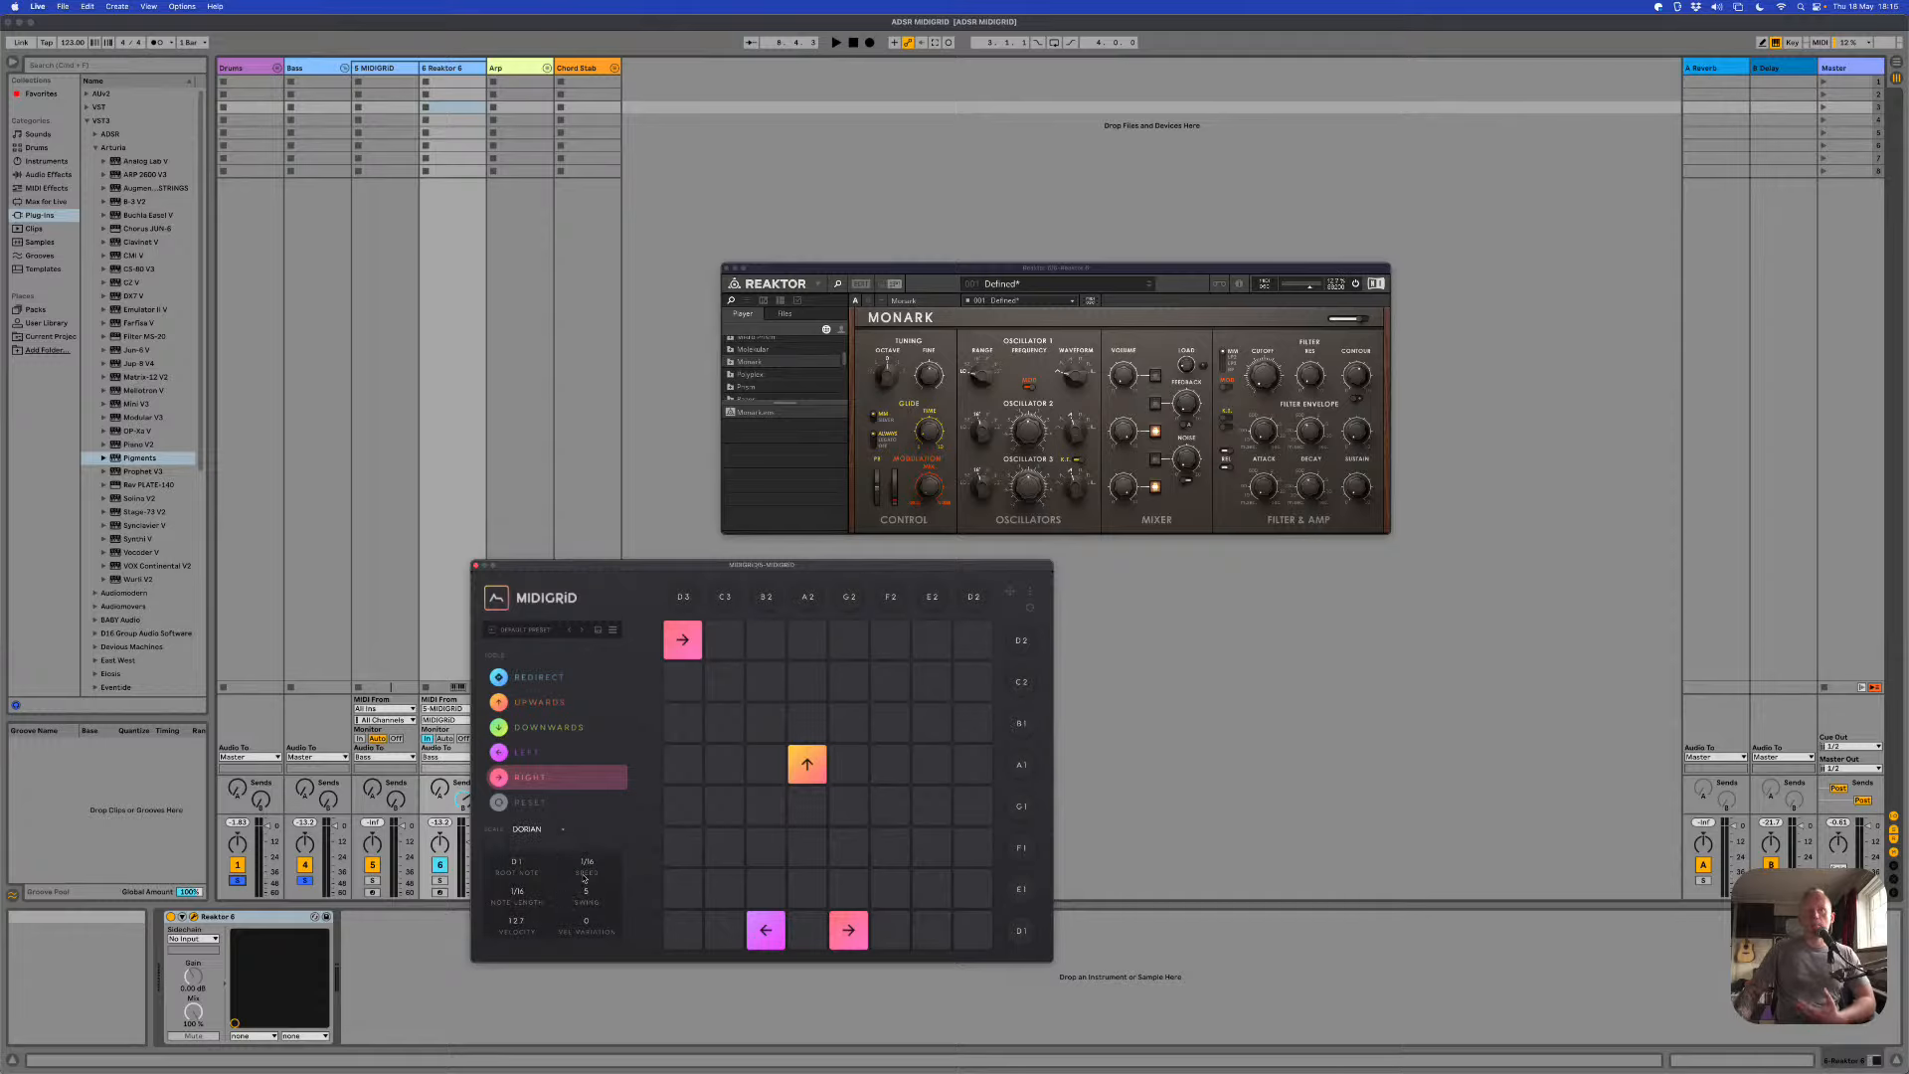
left_click(538, 829)
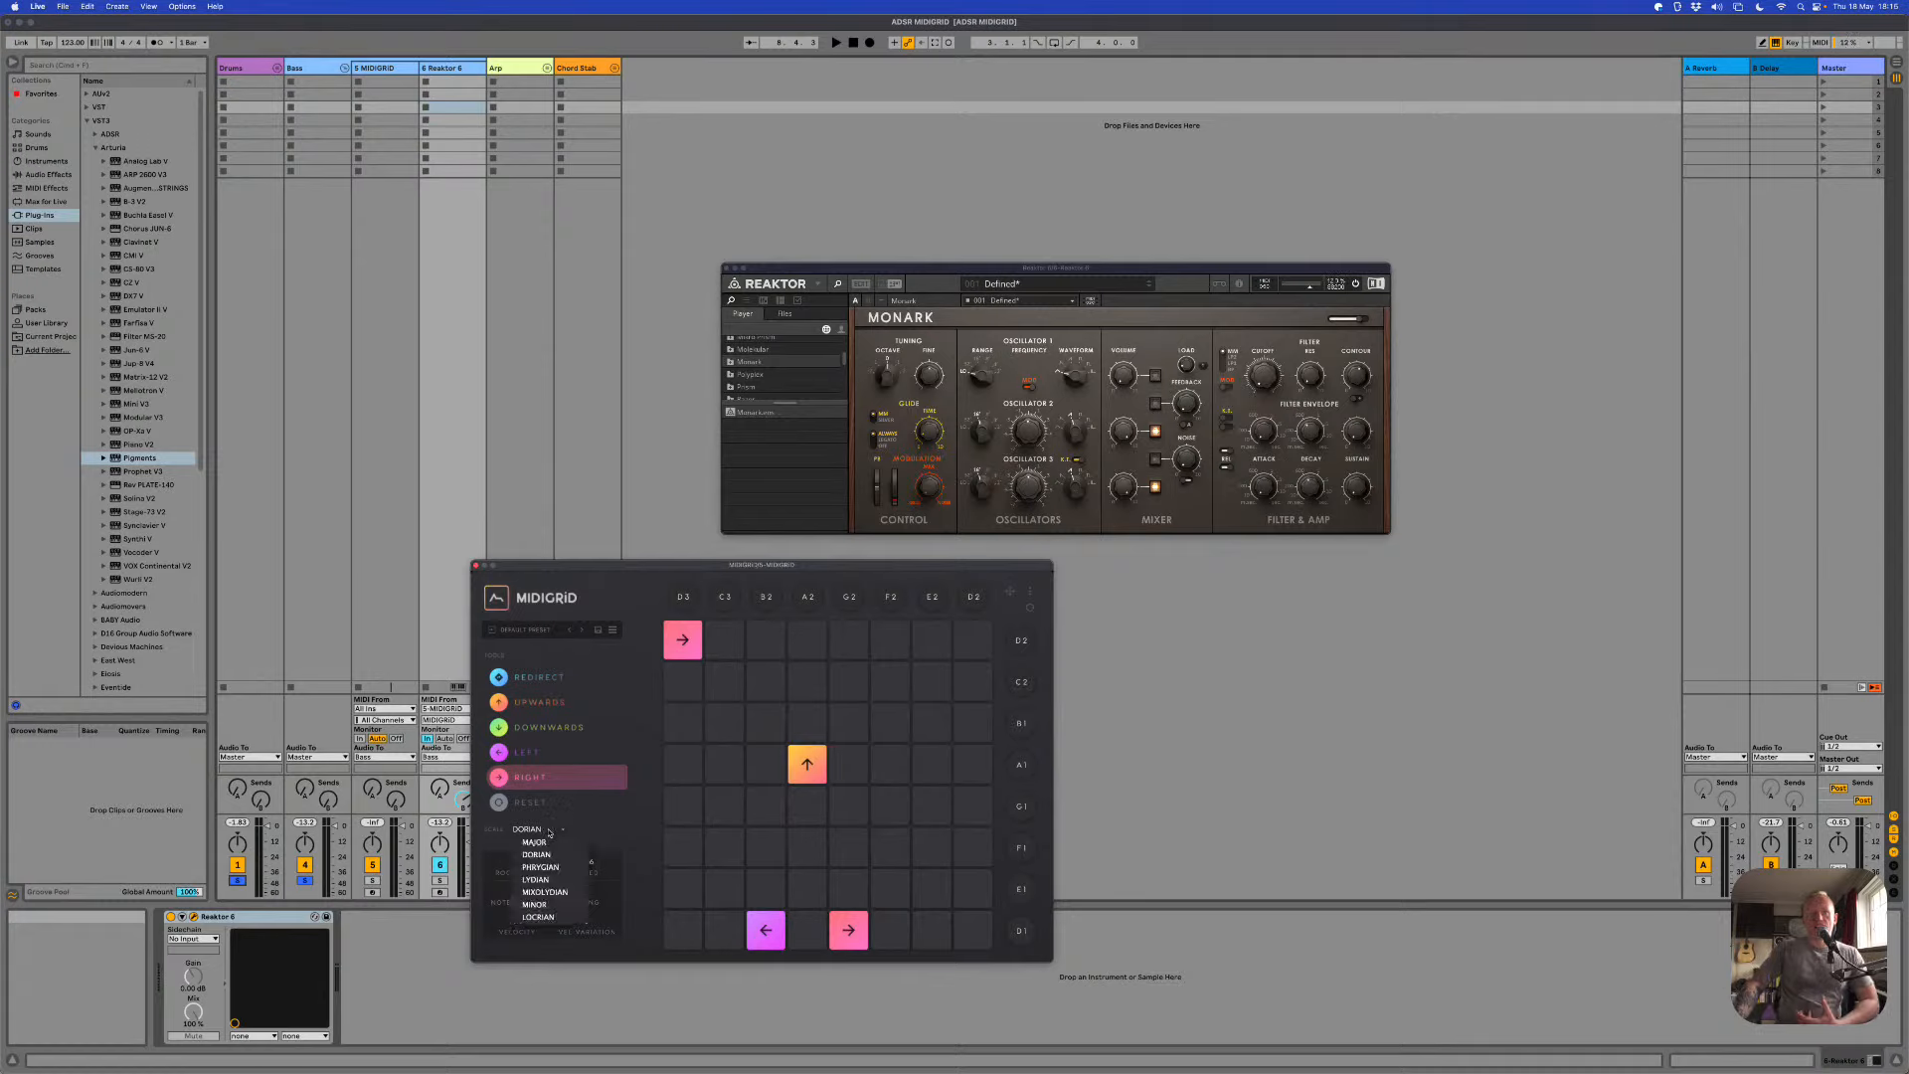
left_click(551, 905)
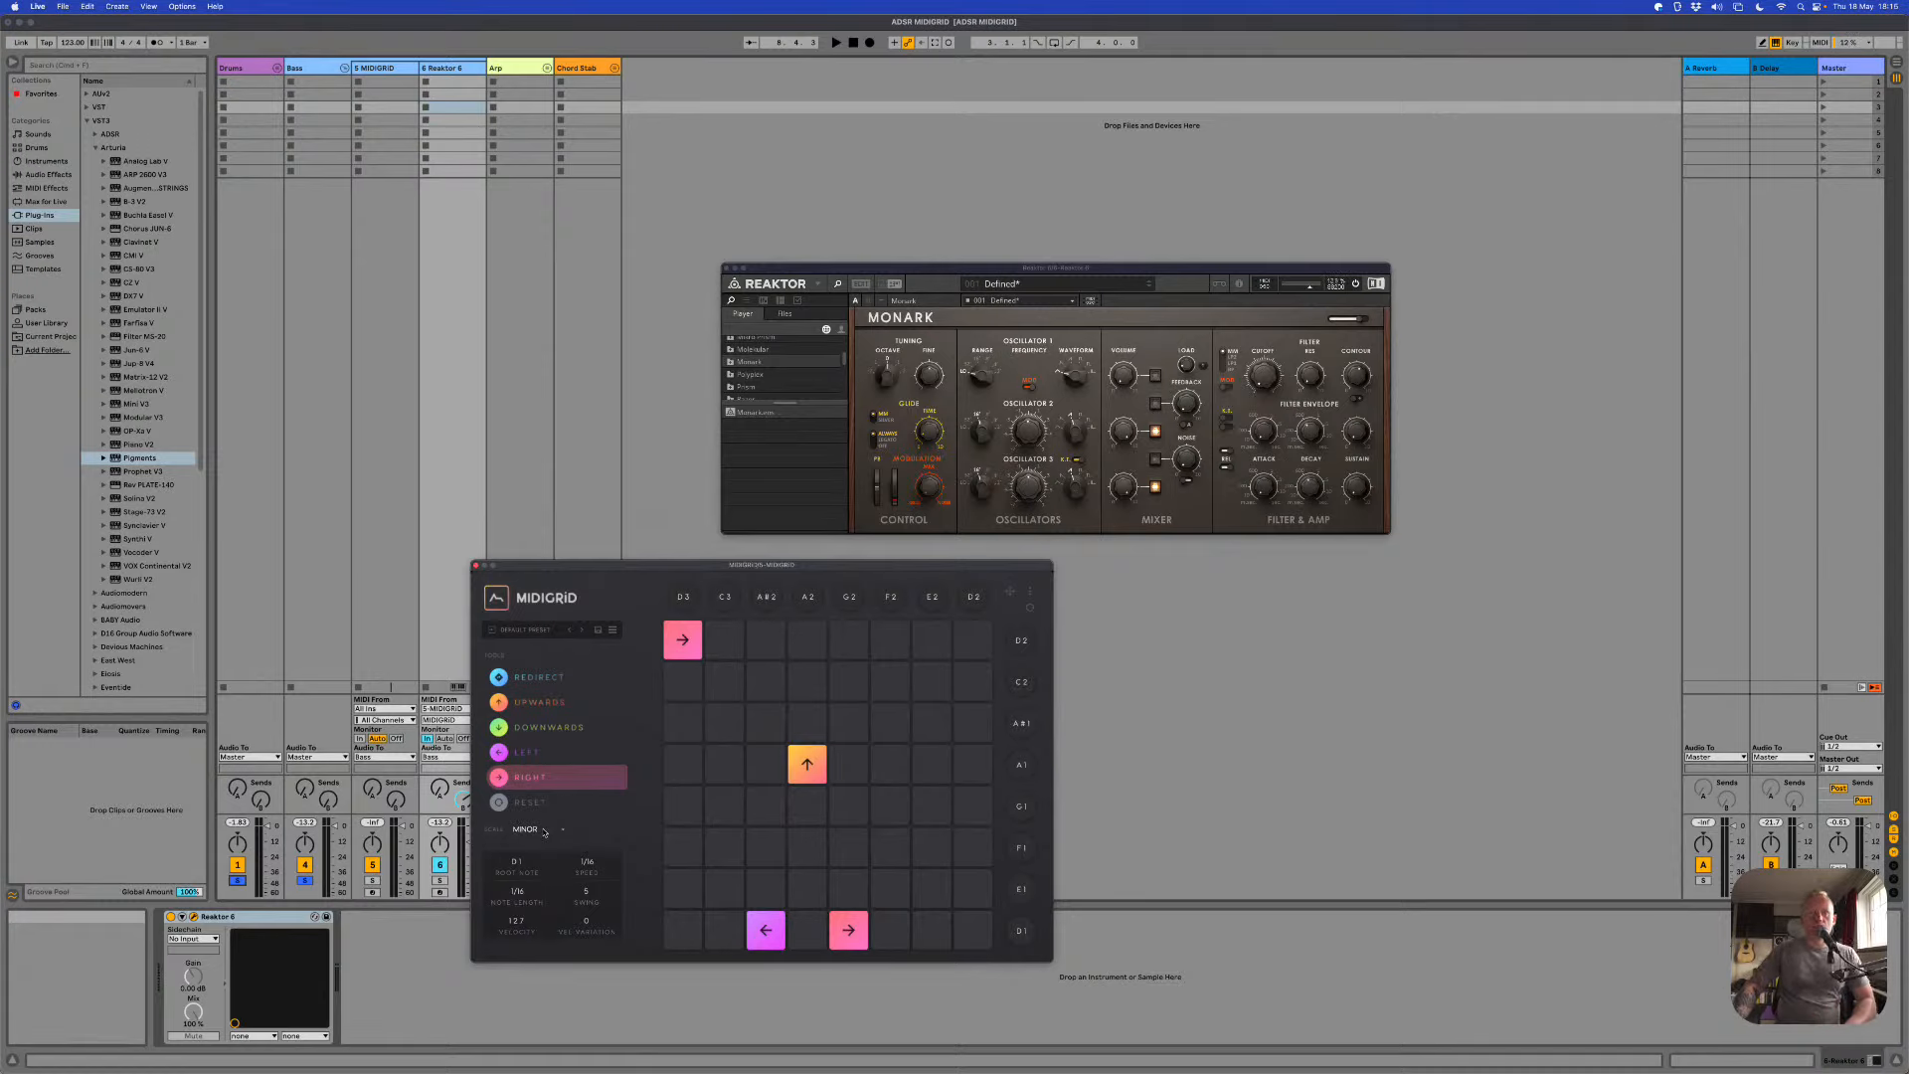
Step: Play the pattern in the Minor scale and switch the scale to Dorian during playback
left_click(559, 833)
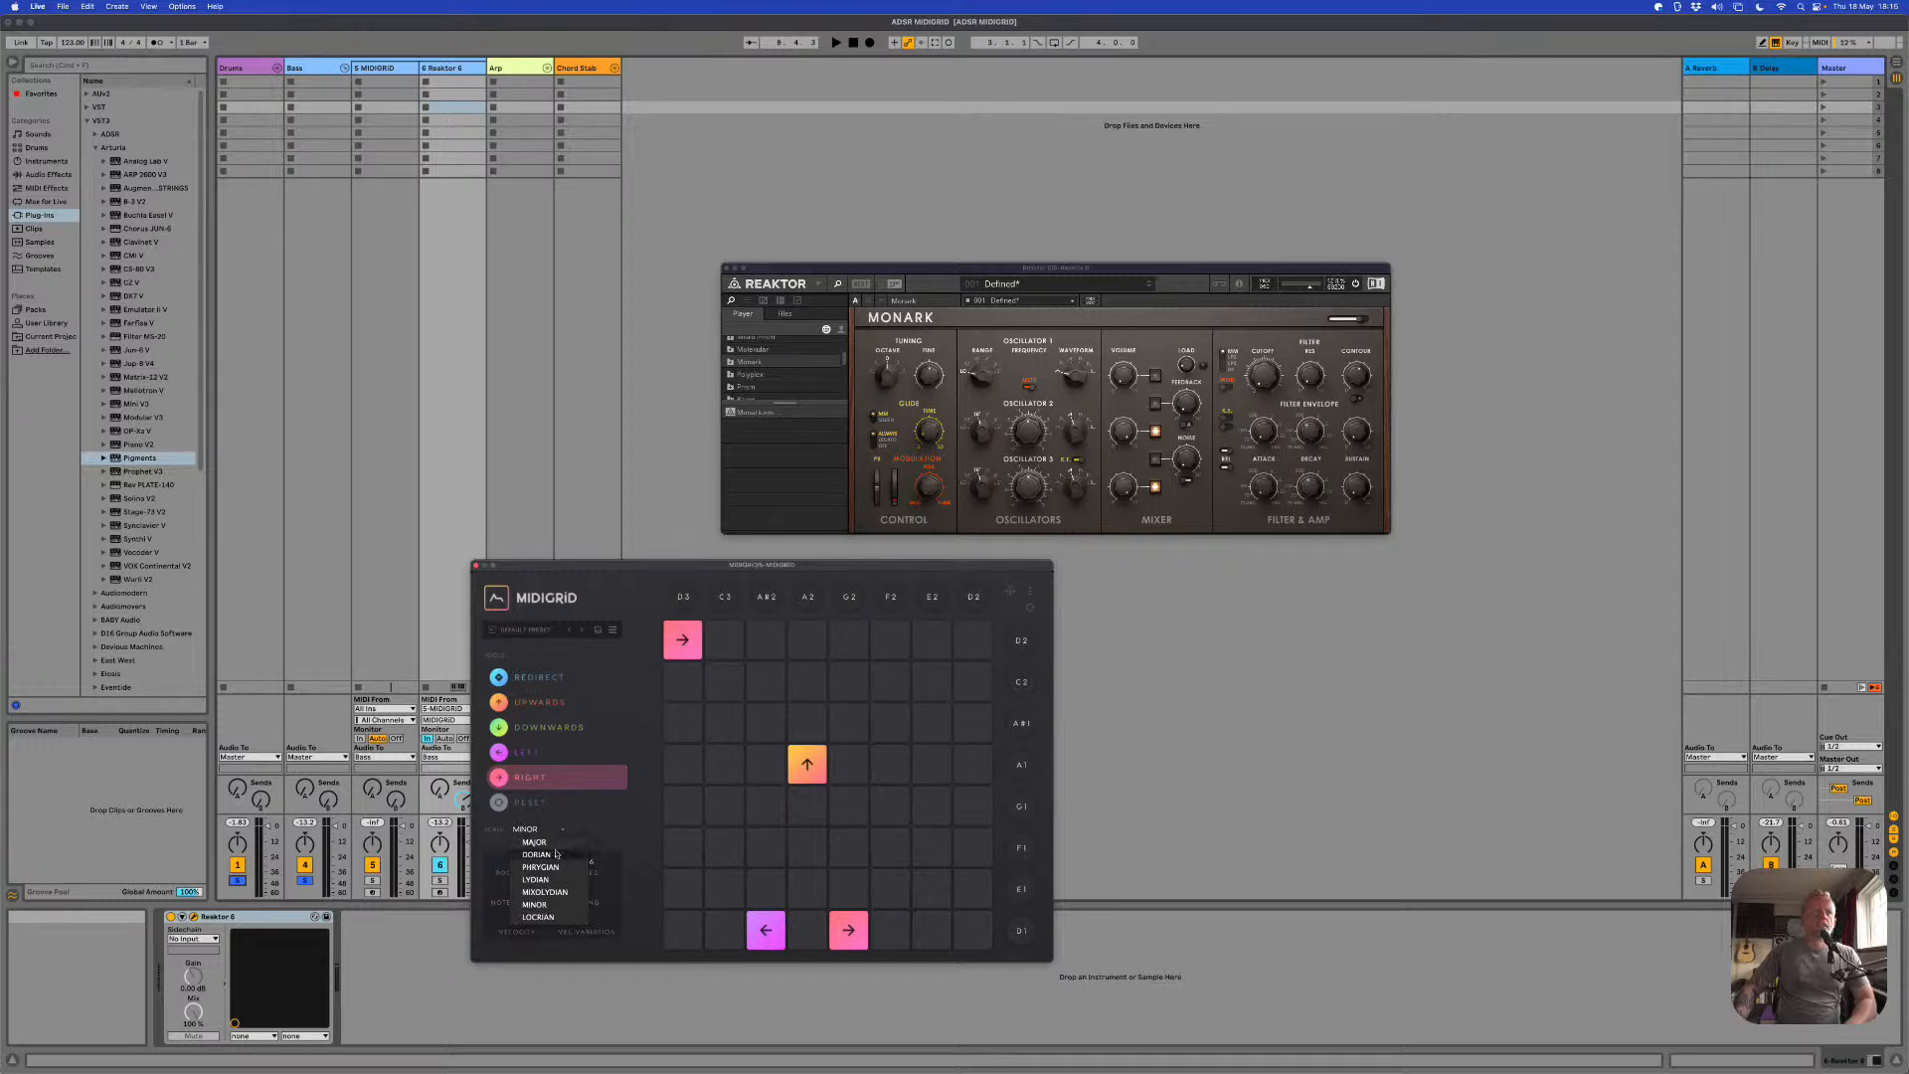
left_click(548, 831)
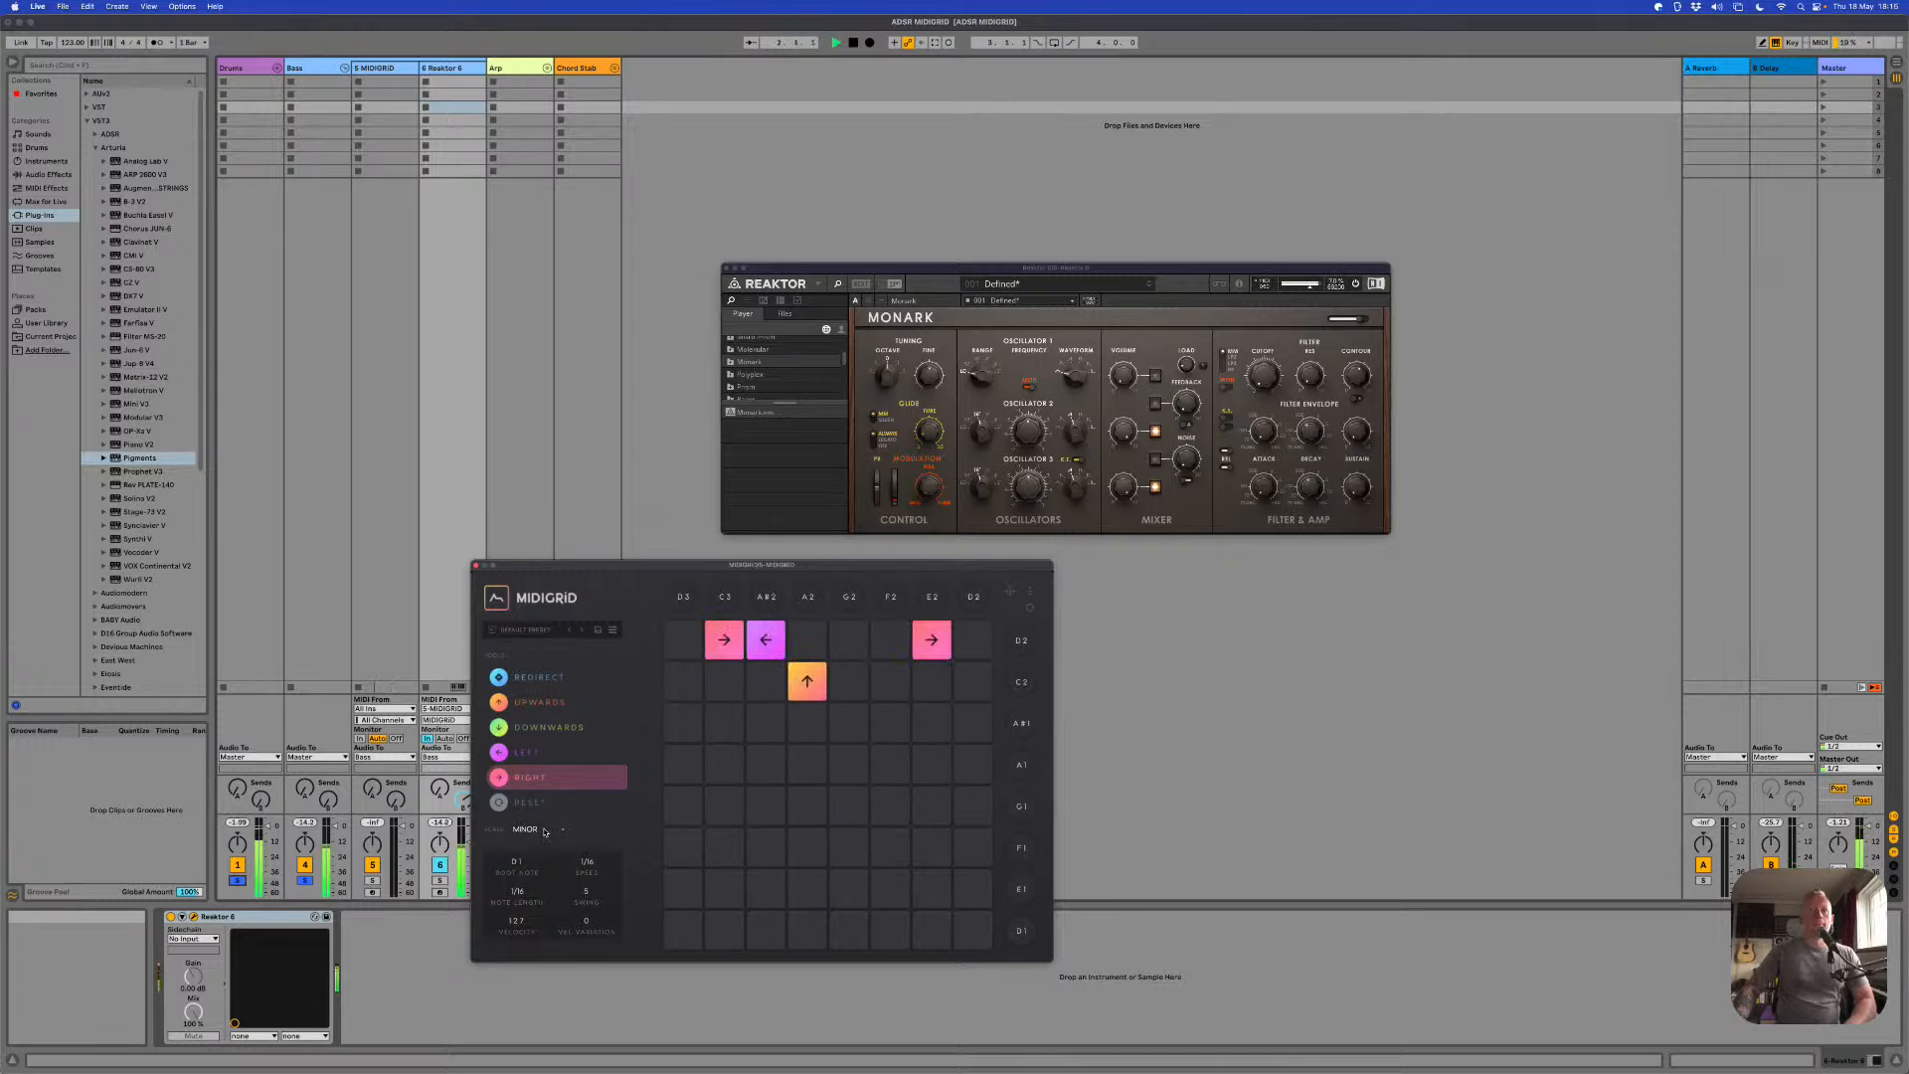
left_click(545, 831)
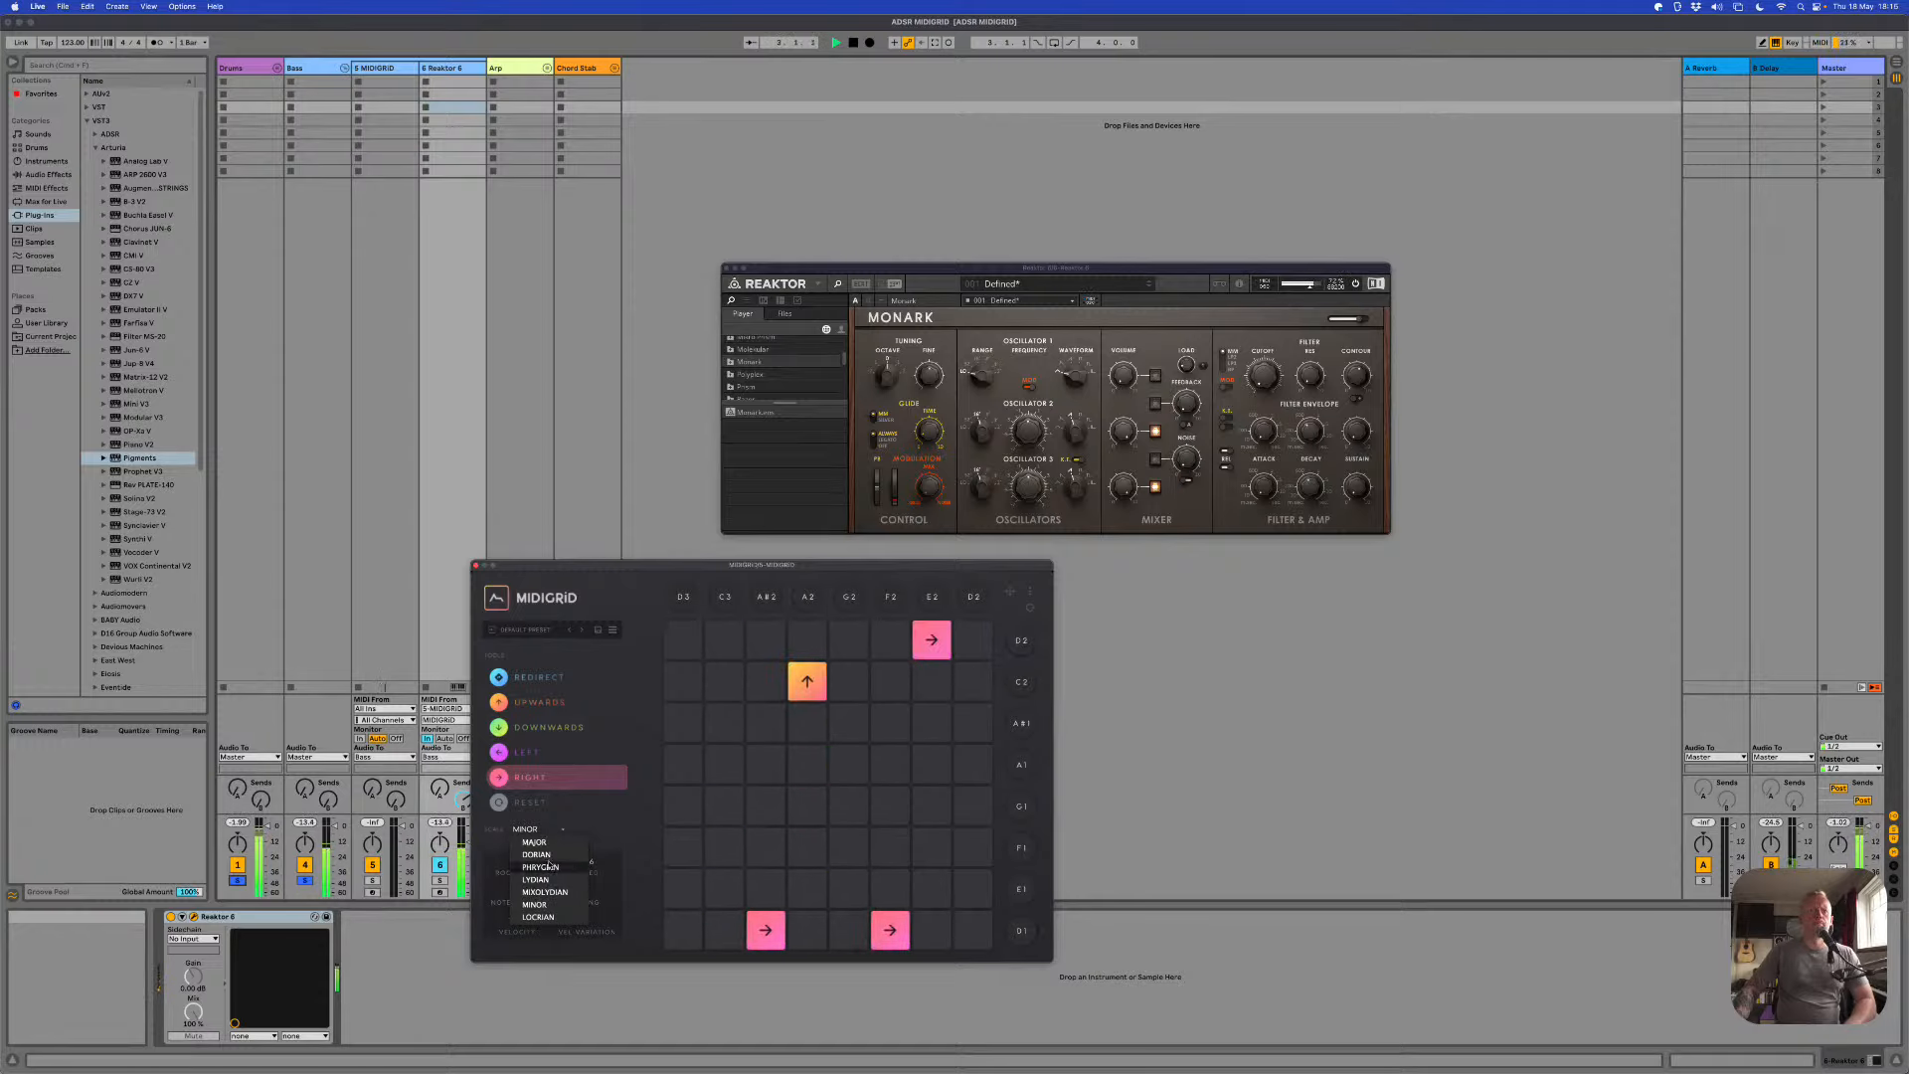
left_click(548, 857)
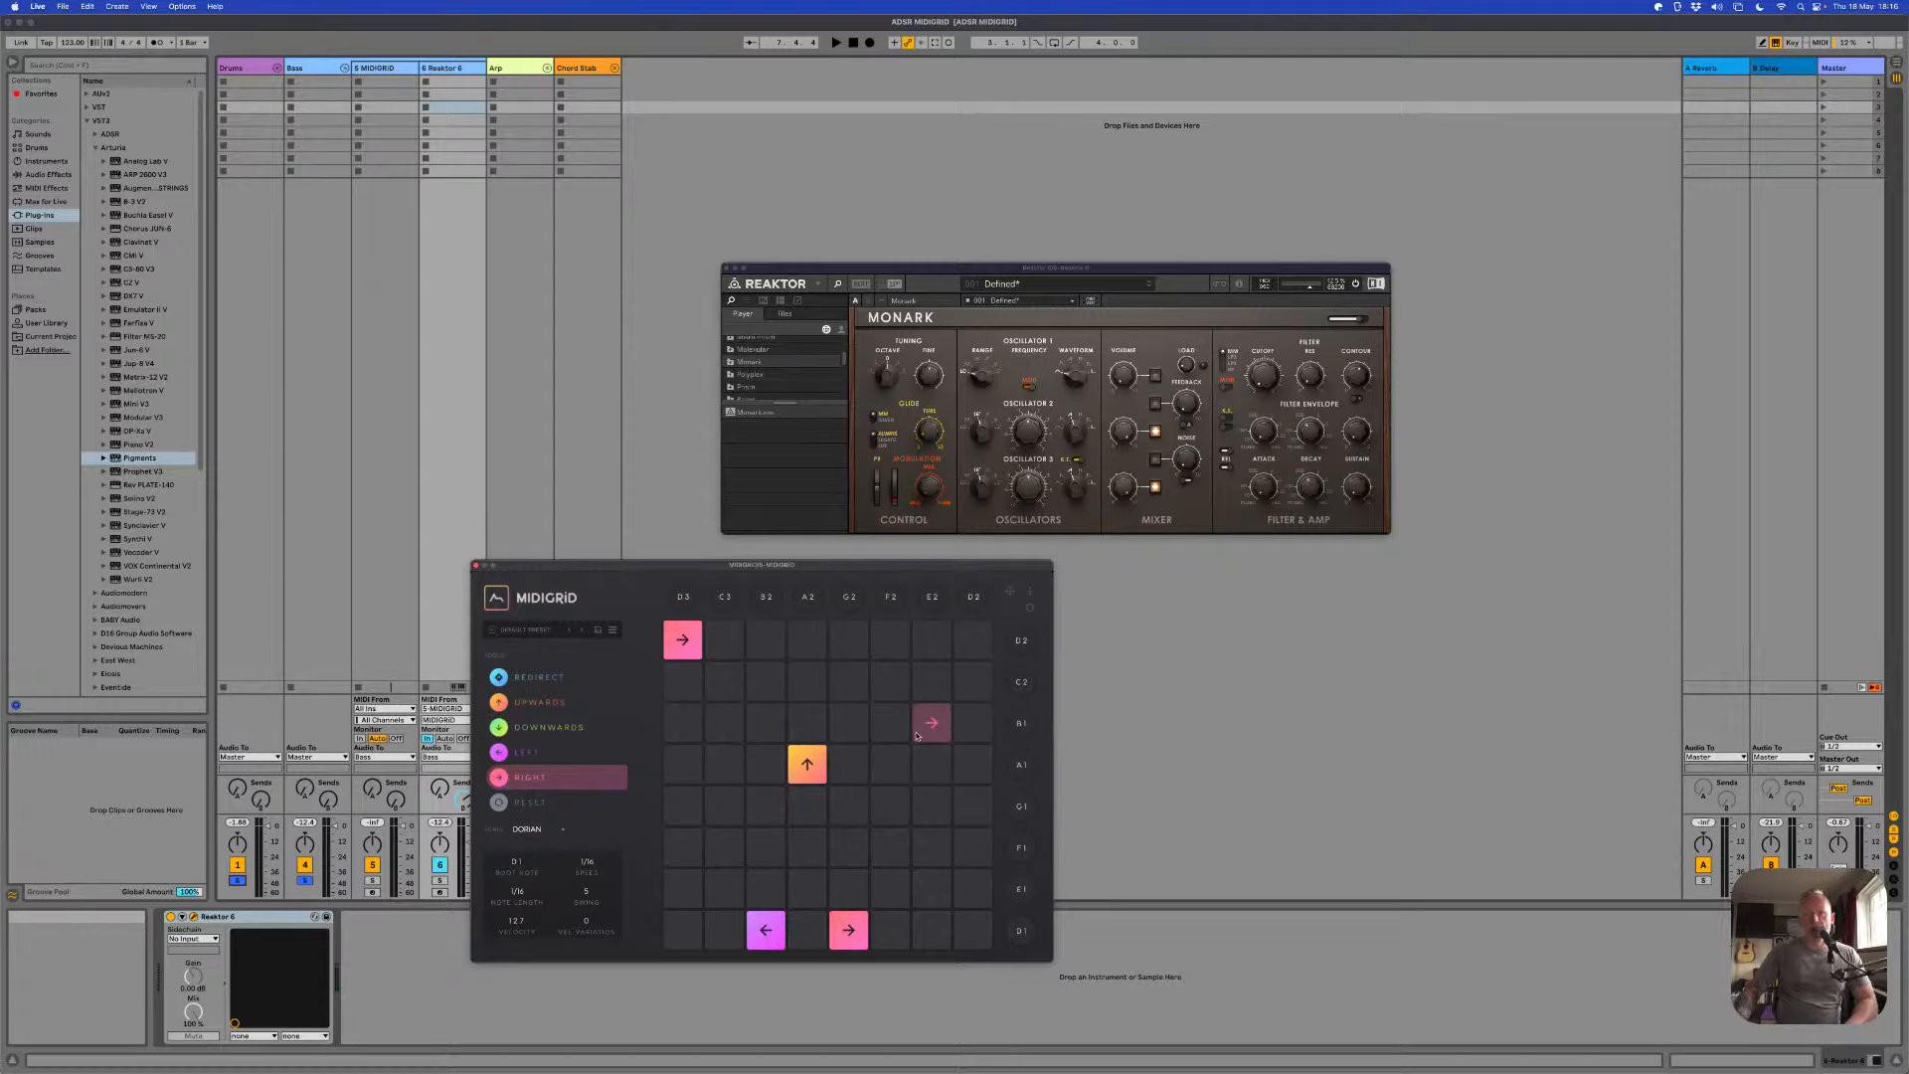
Step: Audition an extra Right arrow in column A2 of the B1 row and remove it from the grid
left_click(812, 729)
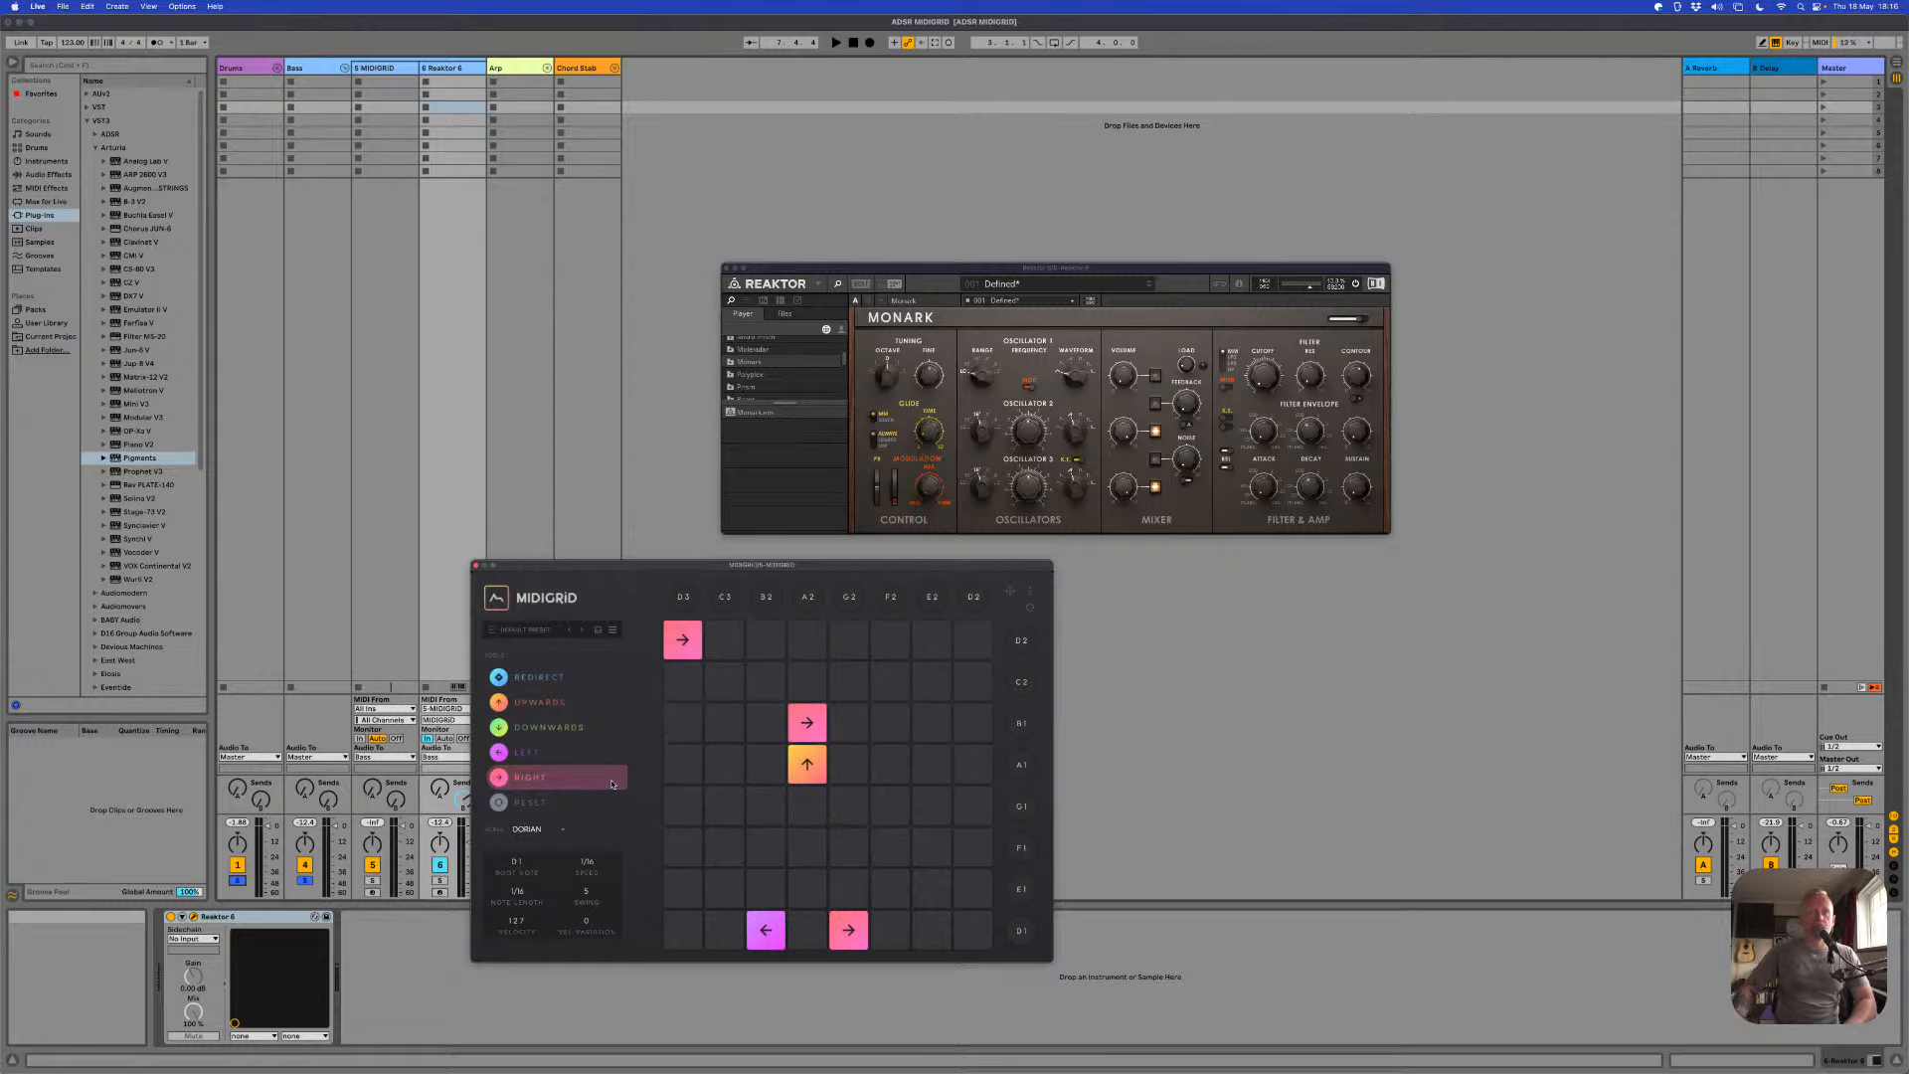
key("space")
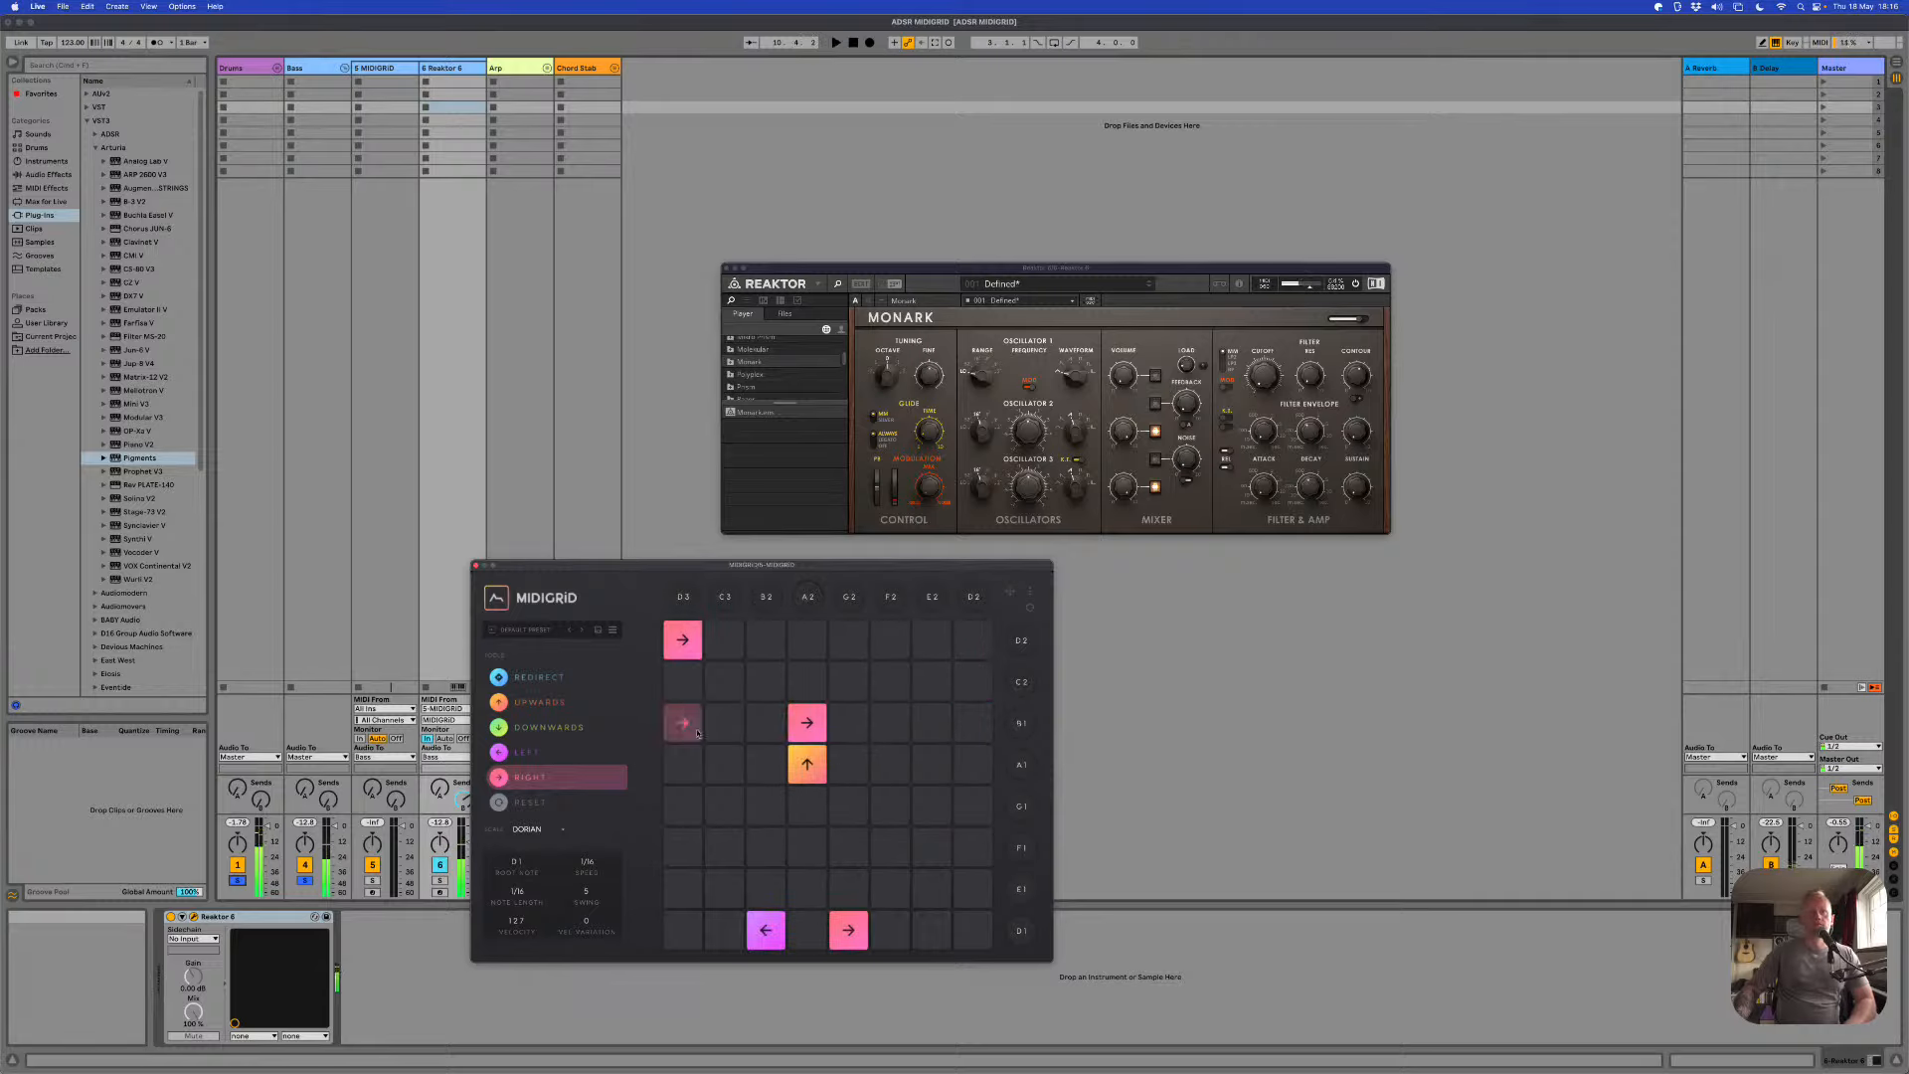
left_click(800, 729)
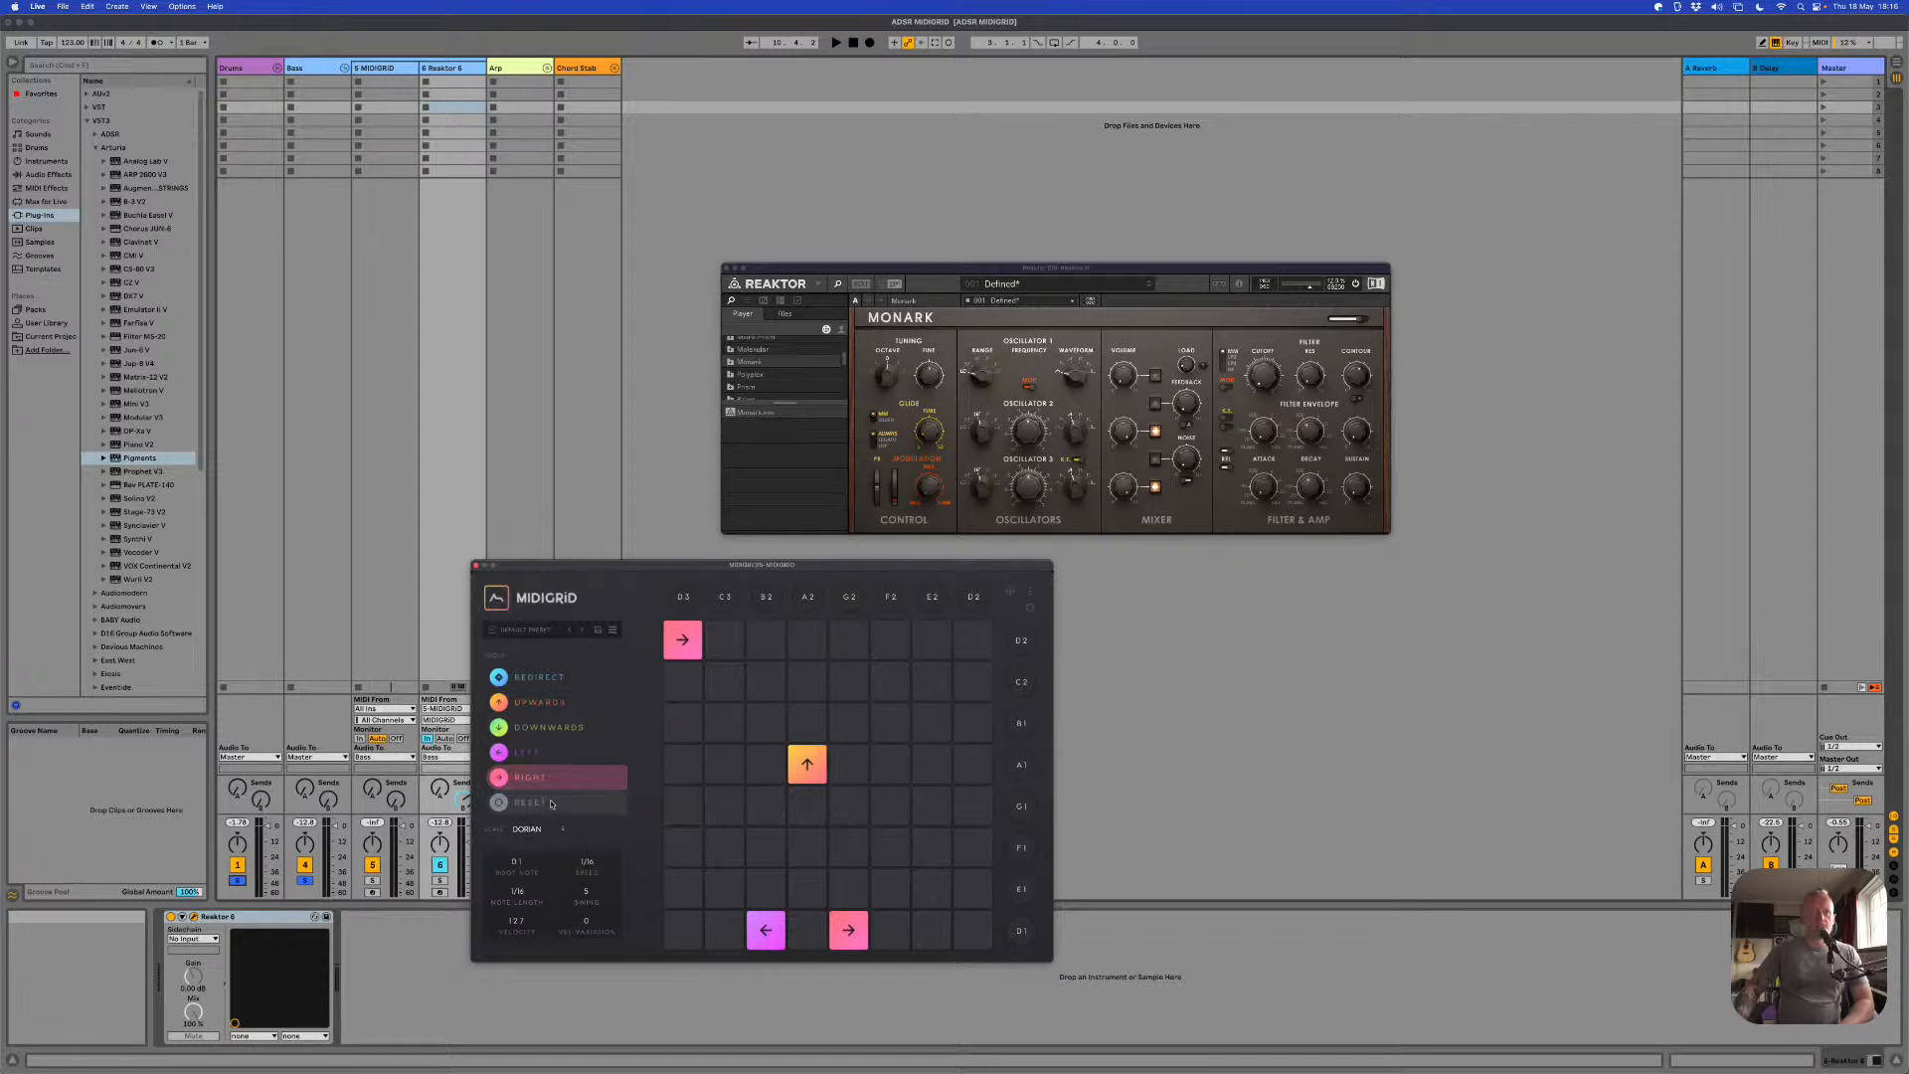
Step: Try a Redirect tile in column G2 of the B1 row, take it off the grid, and play the pattern
left_click(538, 680)
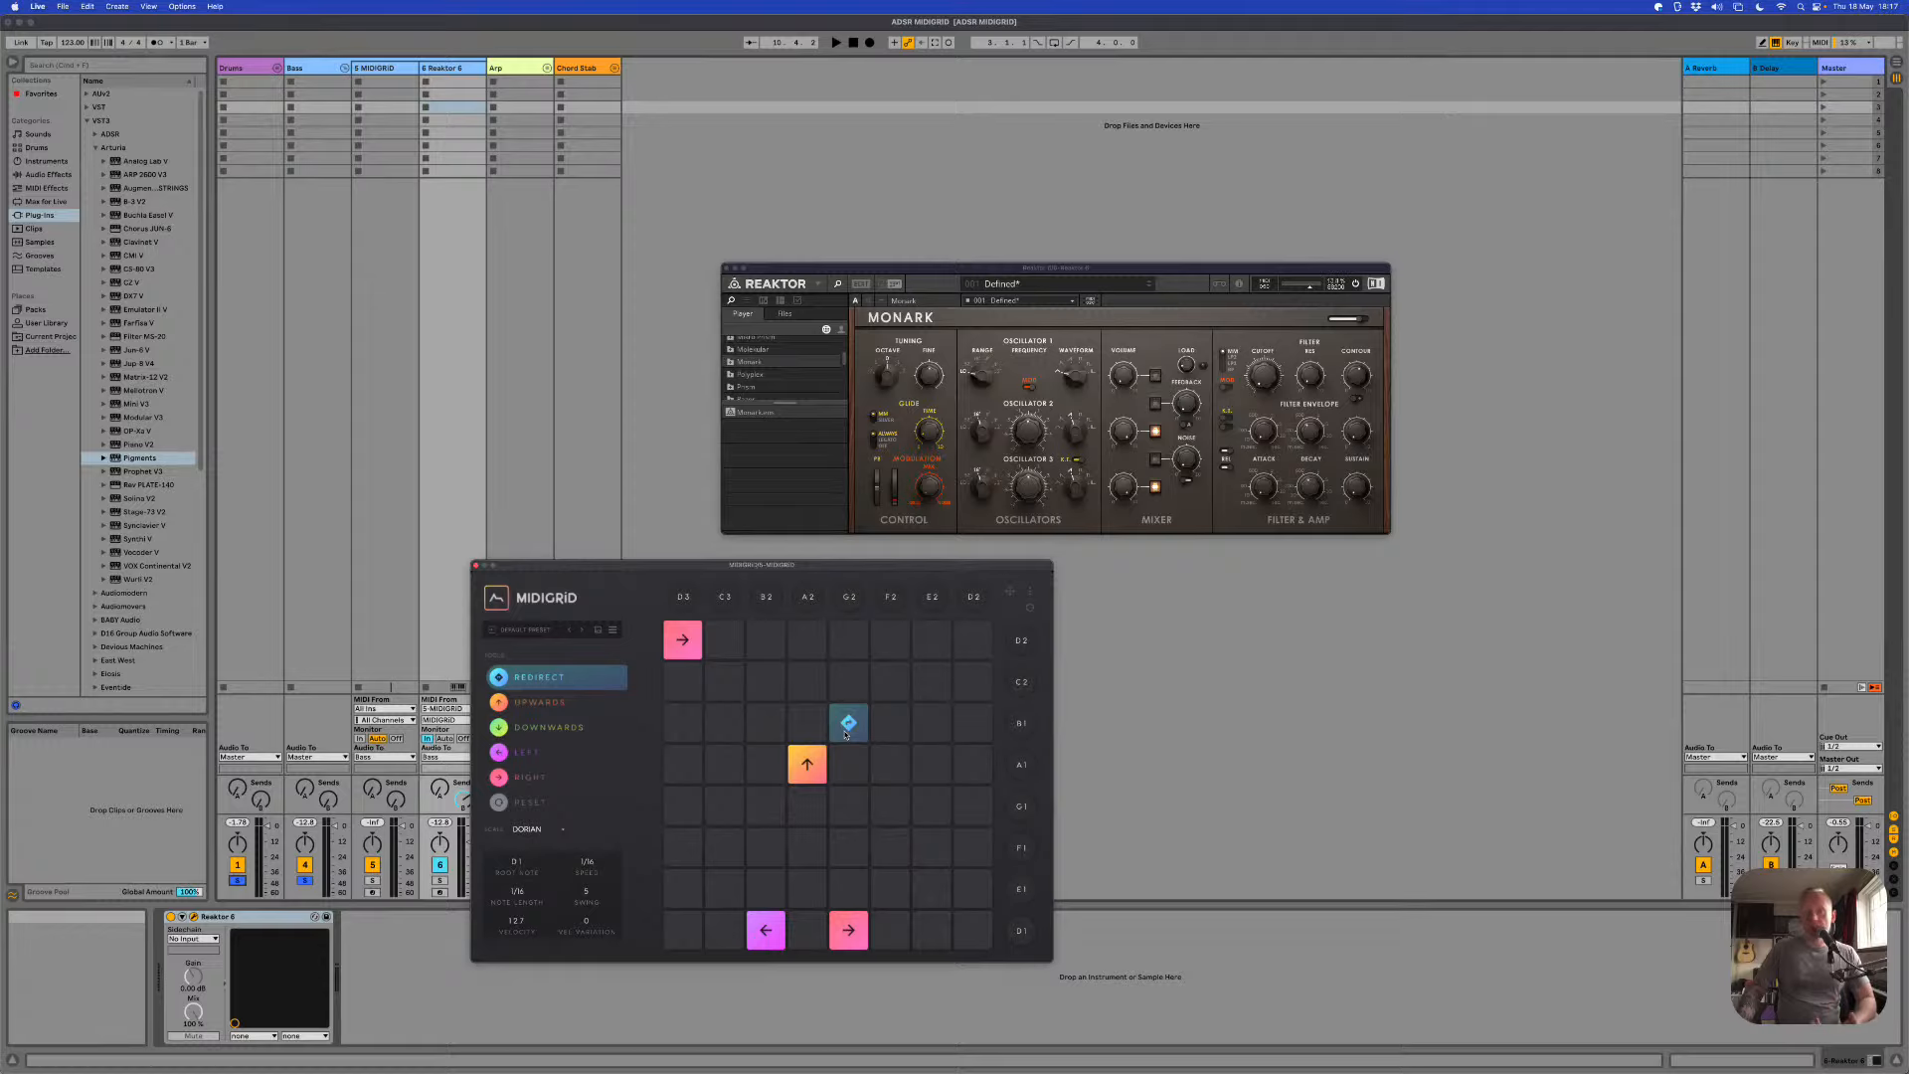
left_click(846, 734)
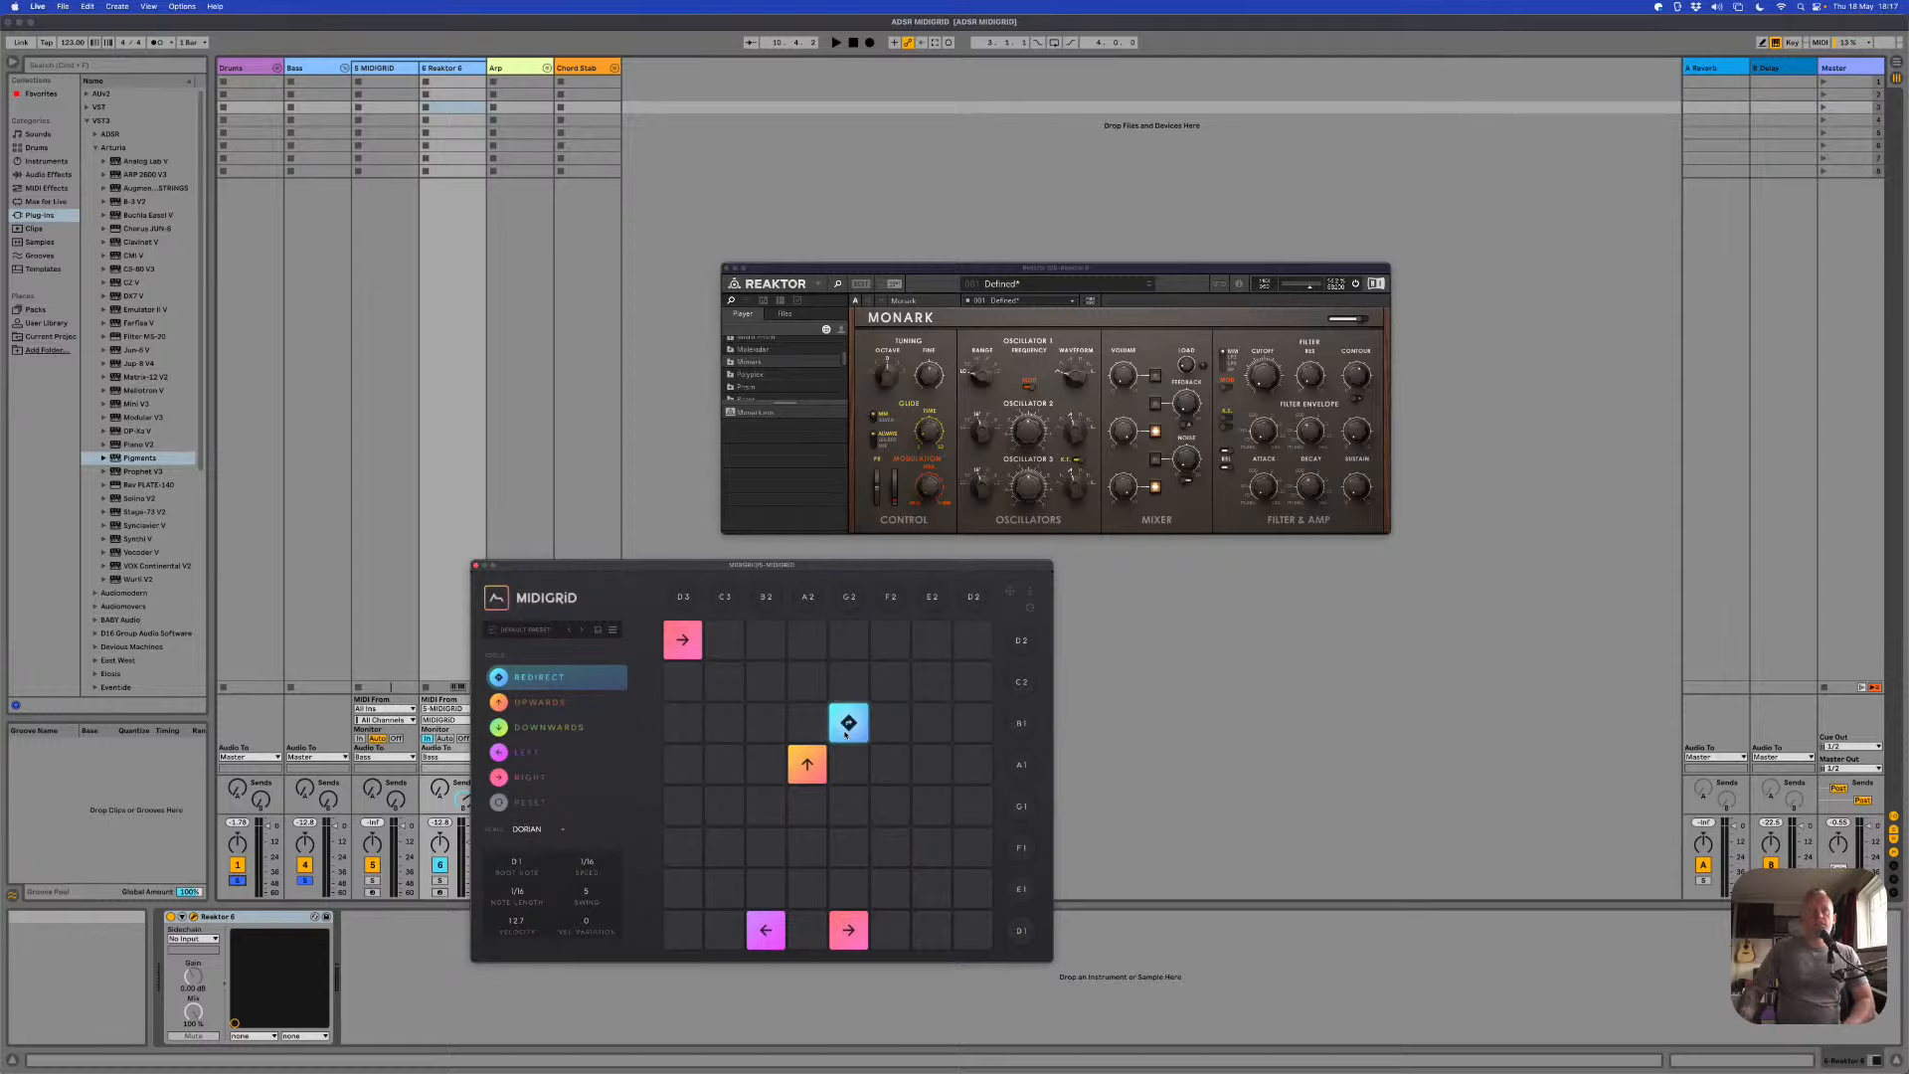
left_click_drag(846, 734, 786, 737)
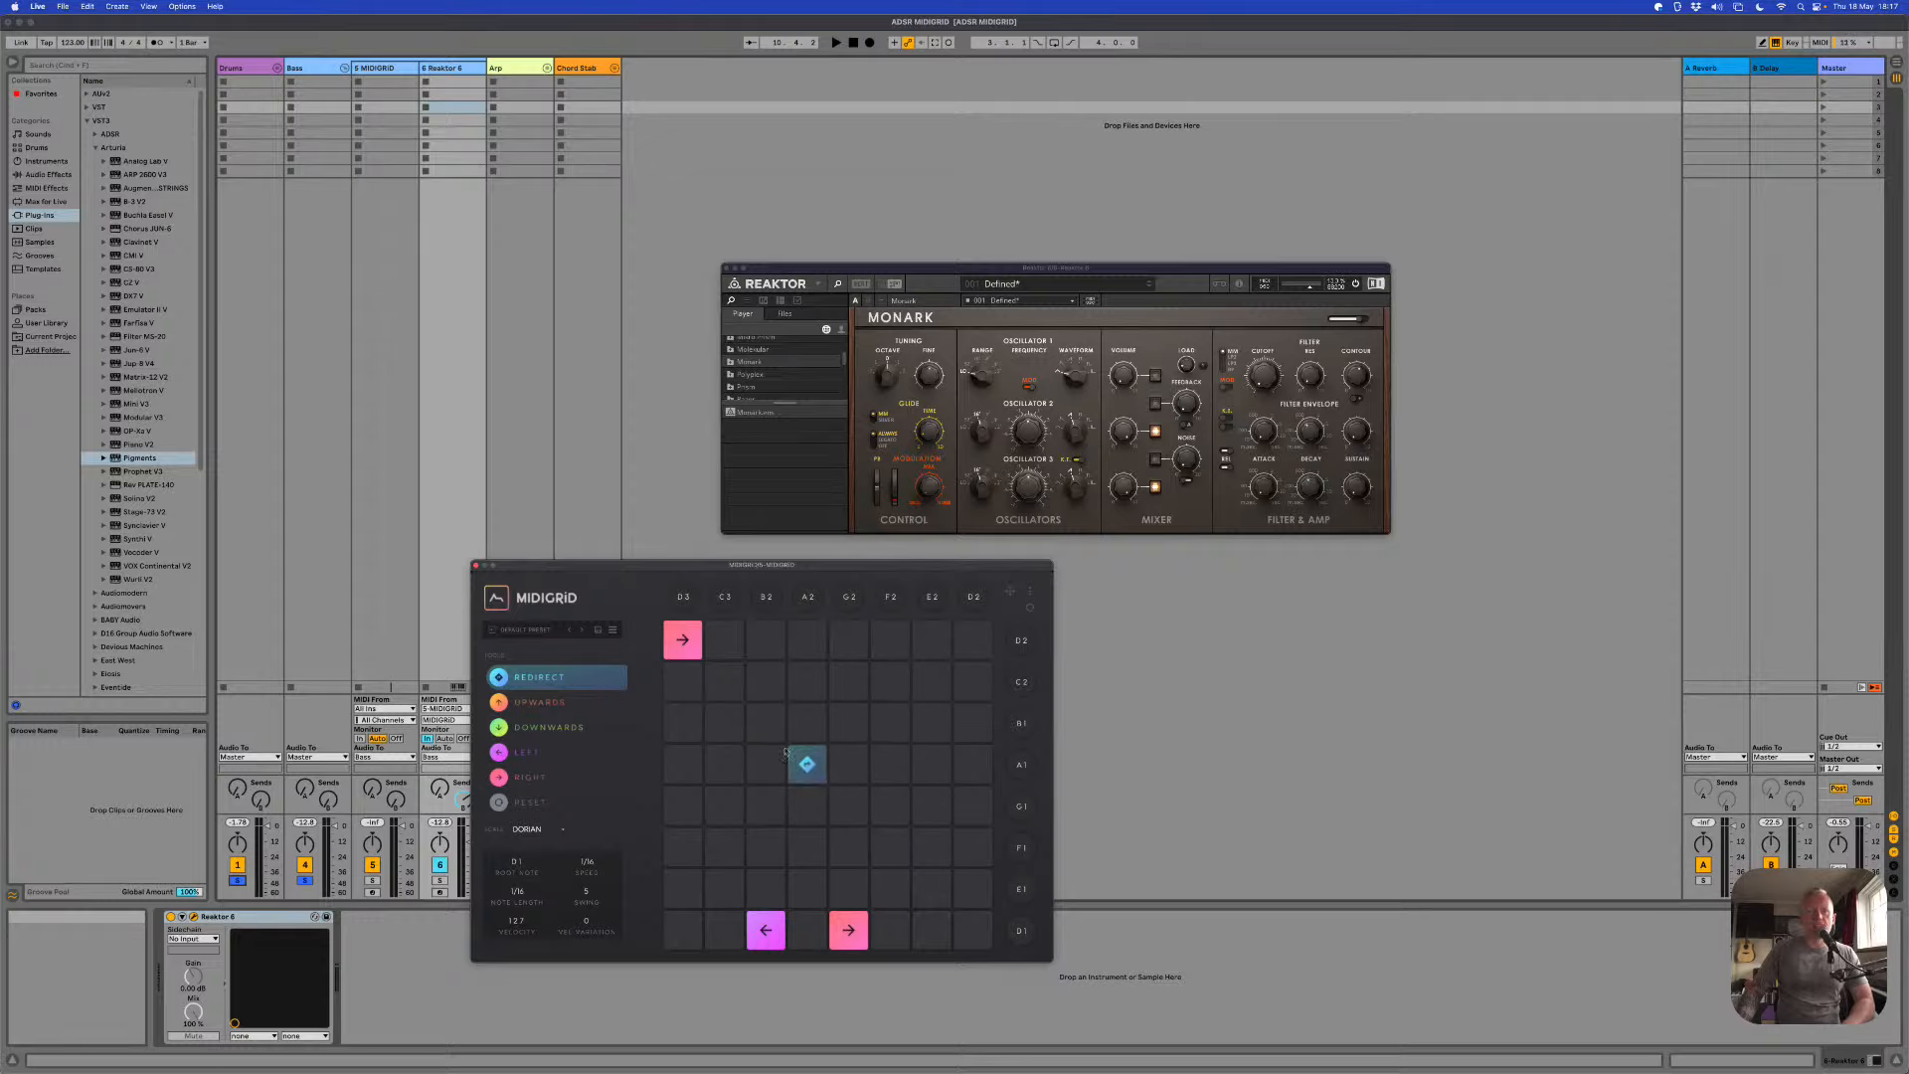
key("space")
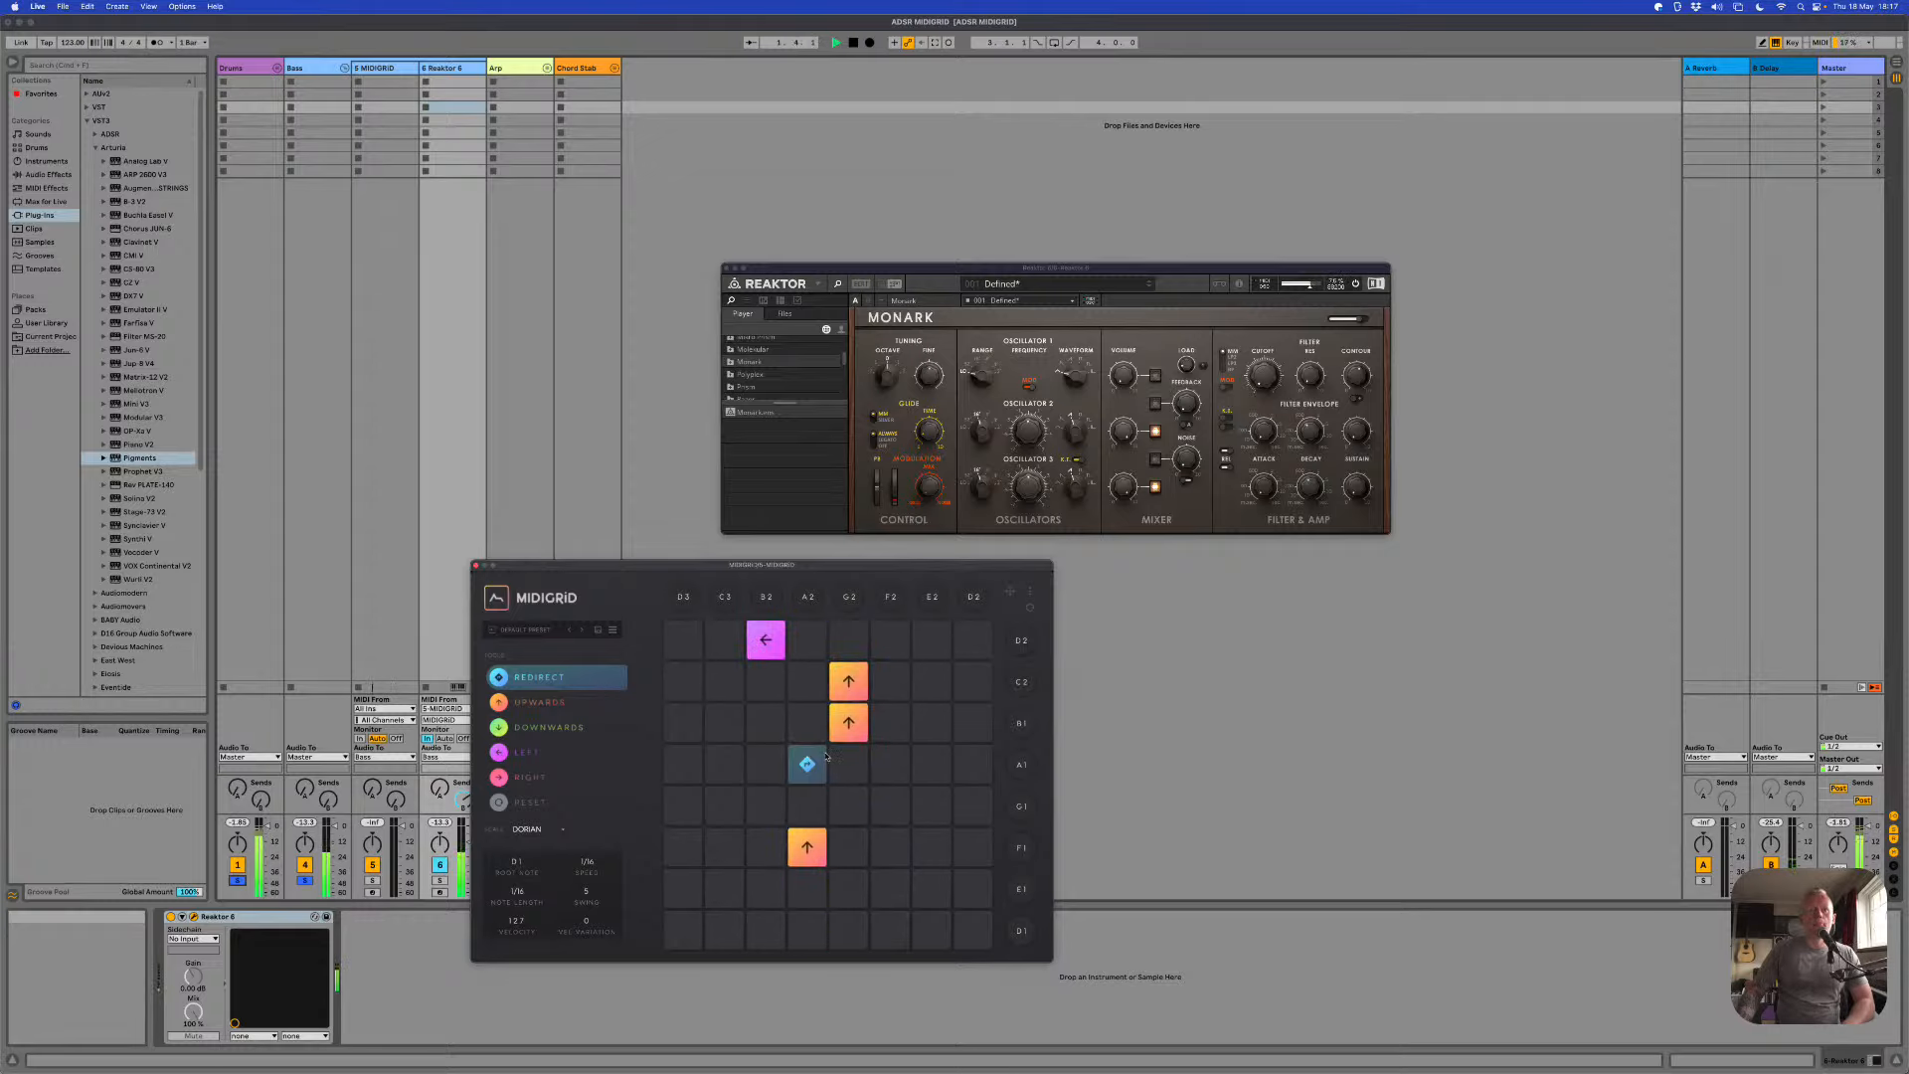
left_click_drag(807, 761, 708, 741)
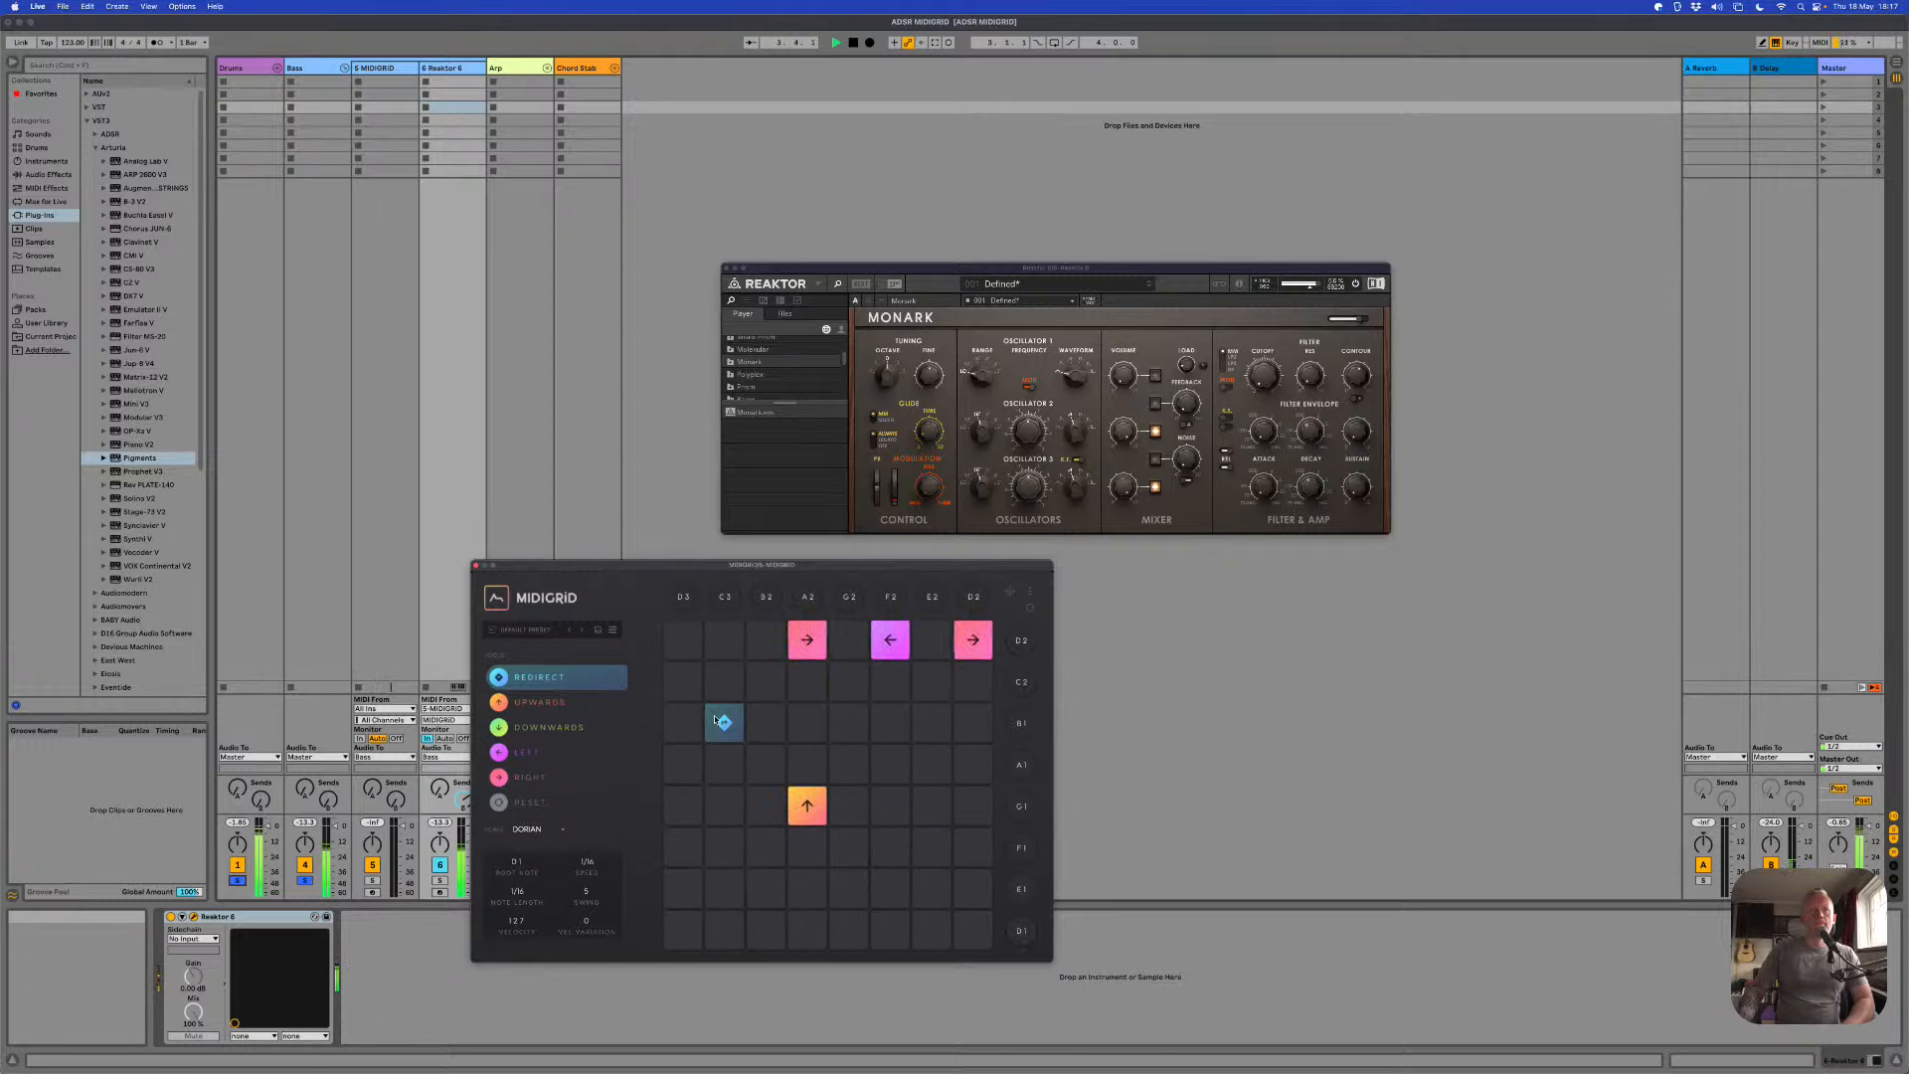
Step: Place a Redirect tile in column A2 of the D2 row, audition the pattern, and stop playback
left_click_drag(716, 719, 808, 644)
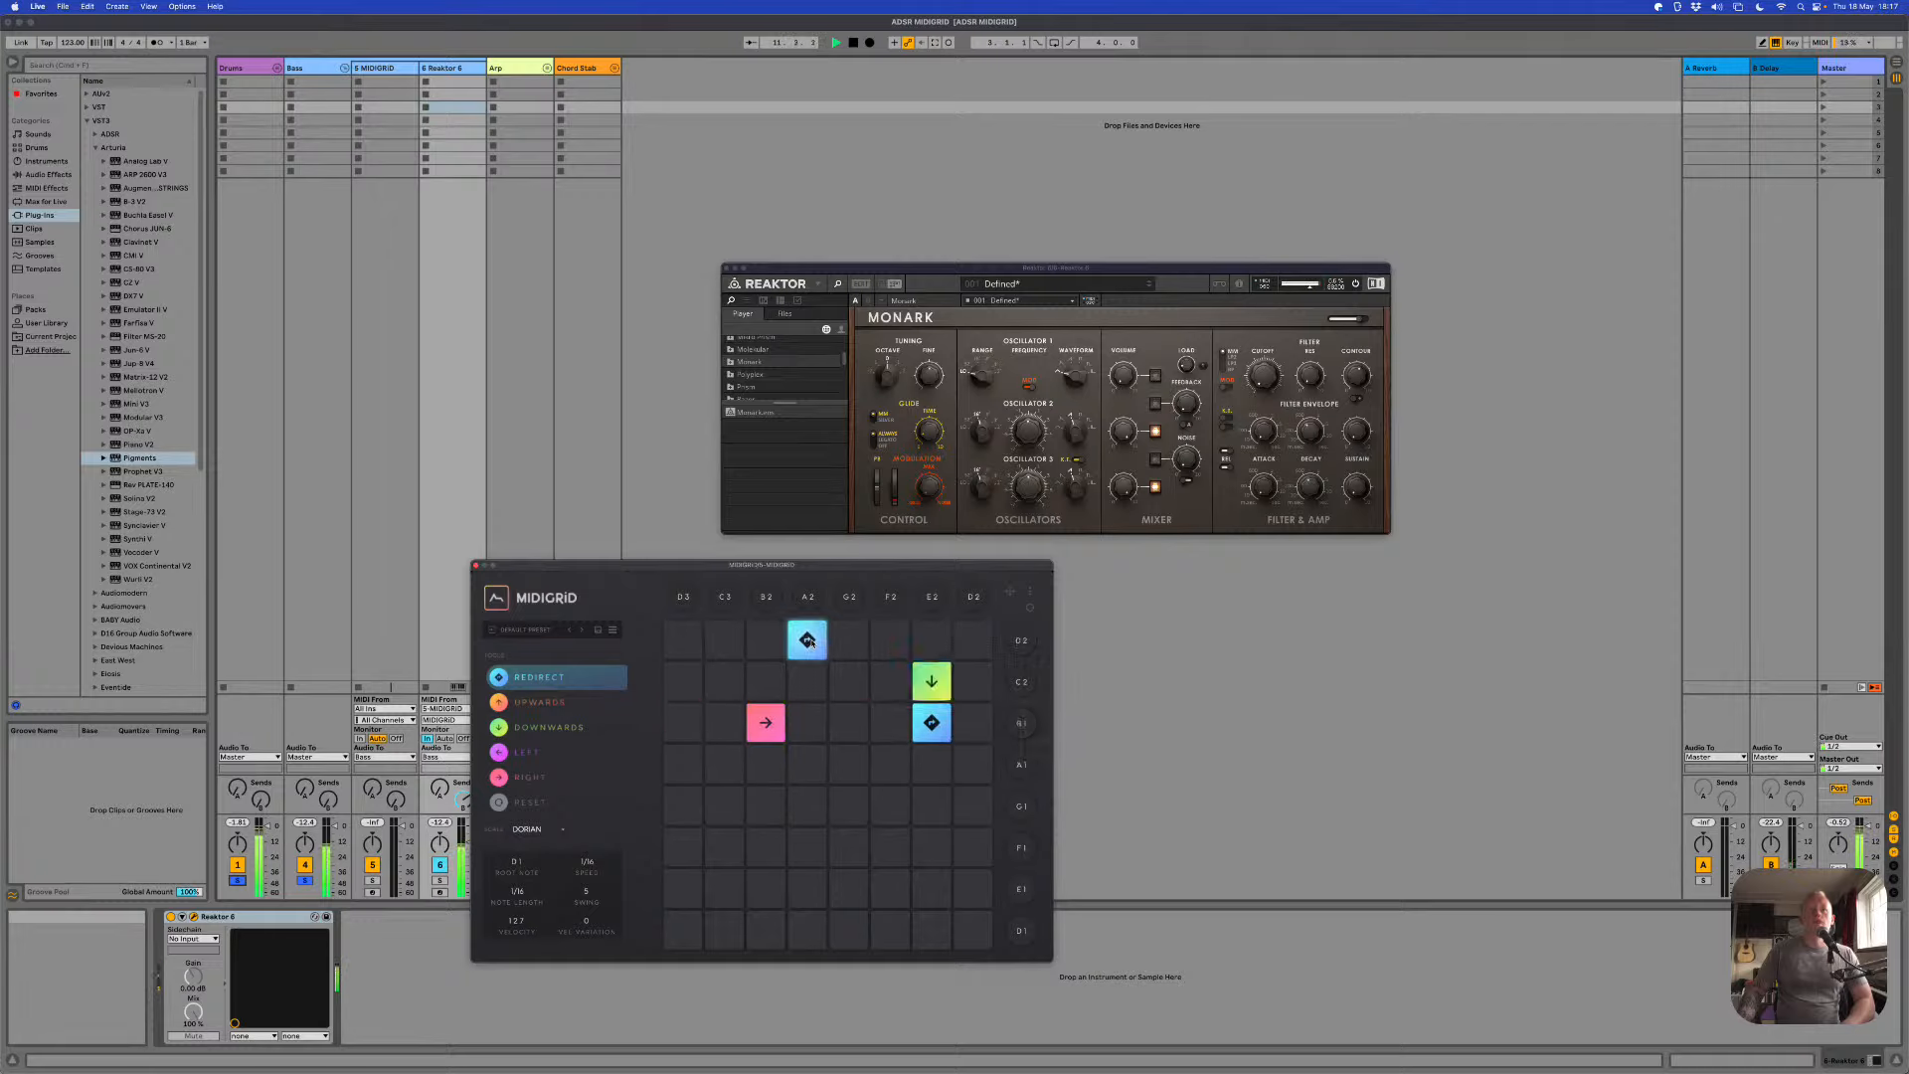
key("space")
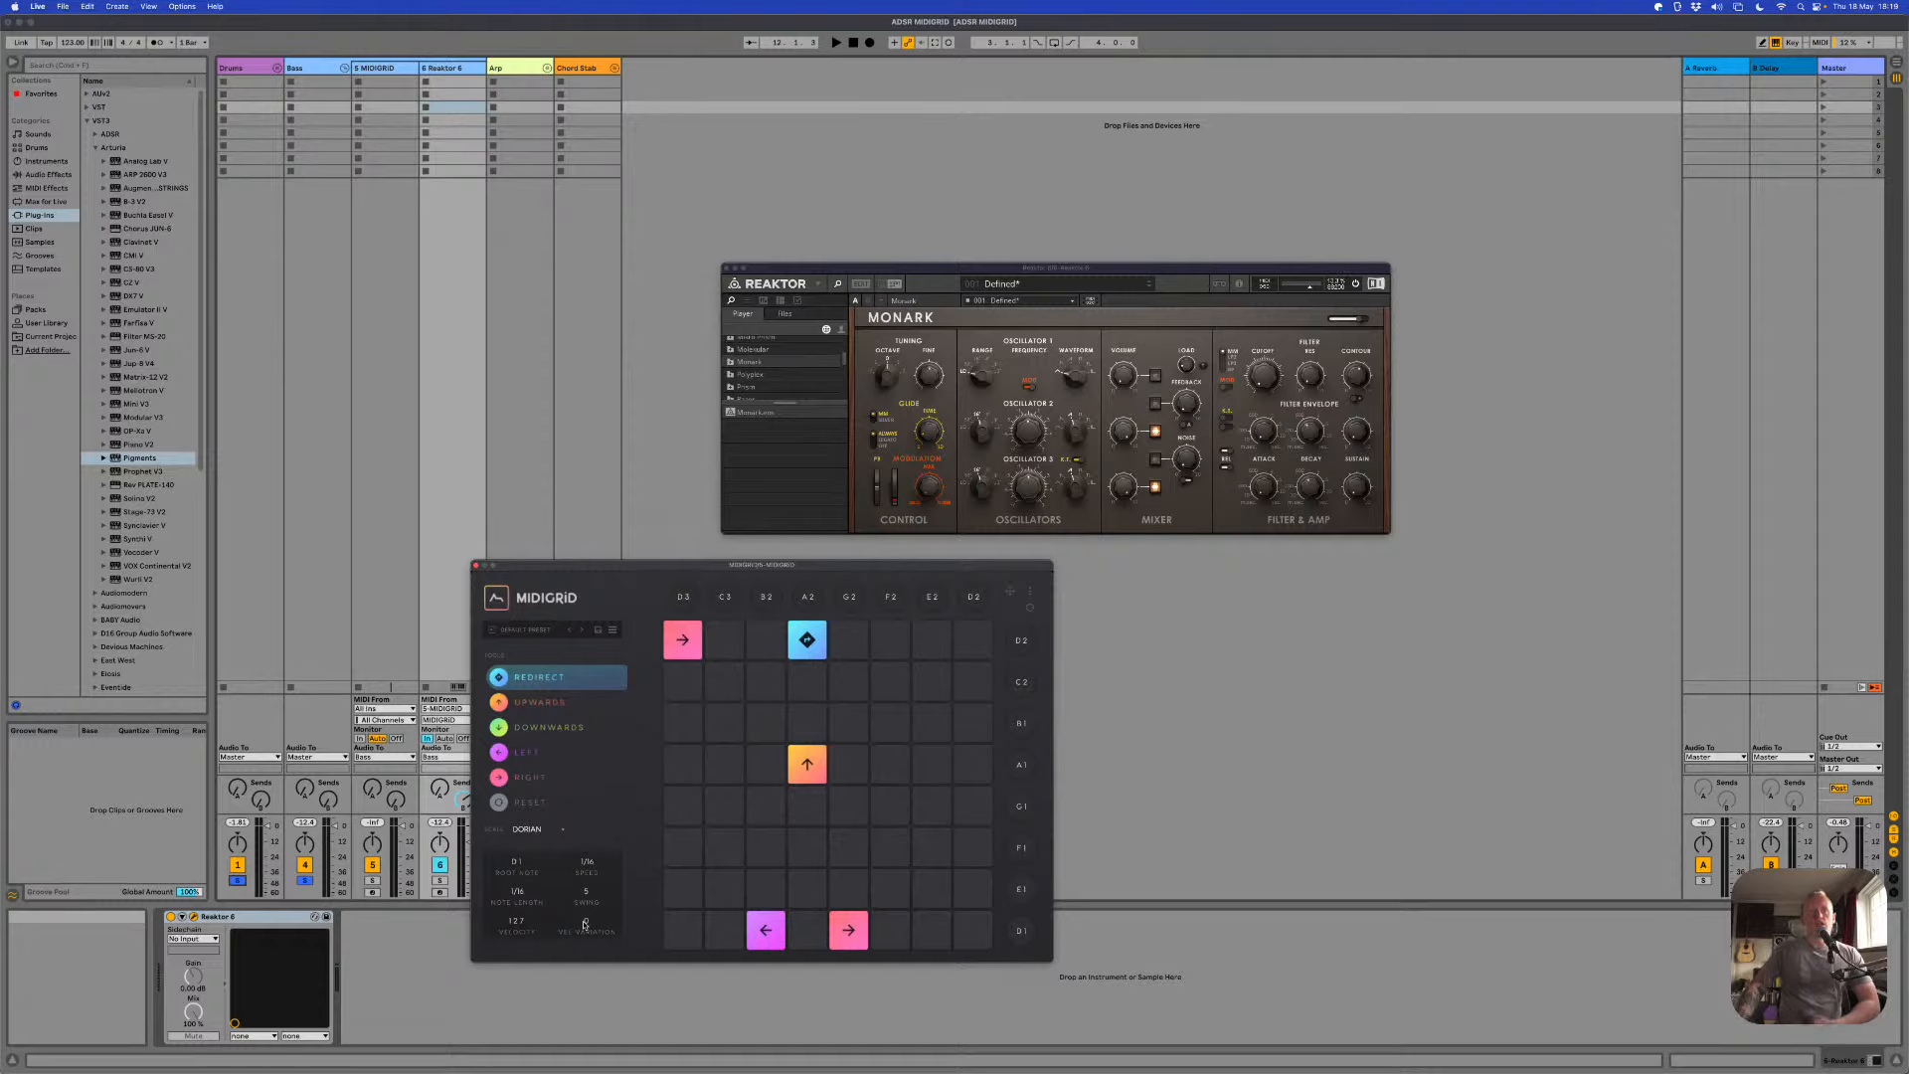
Step: Arm the Reaktor 6 track for recording the MIDIGRID output
left_click_drag(602, 572, 760, 586)
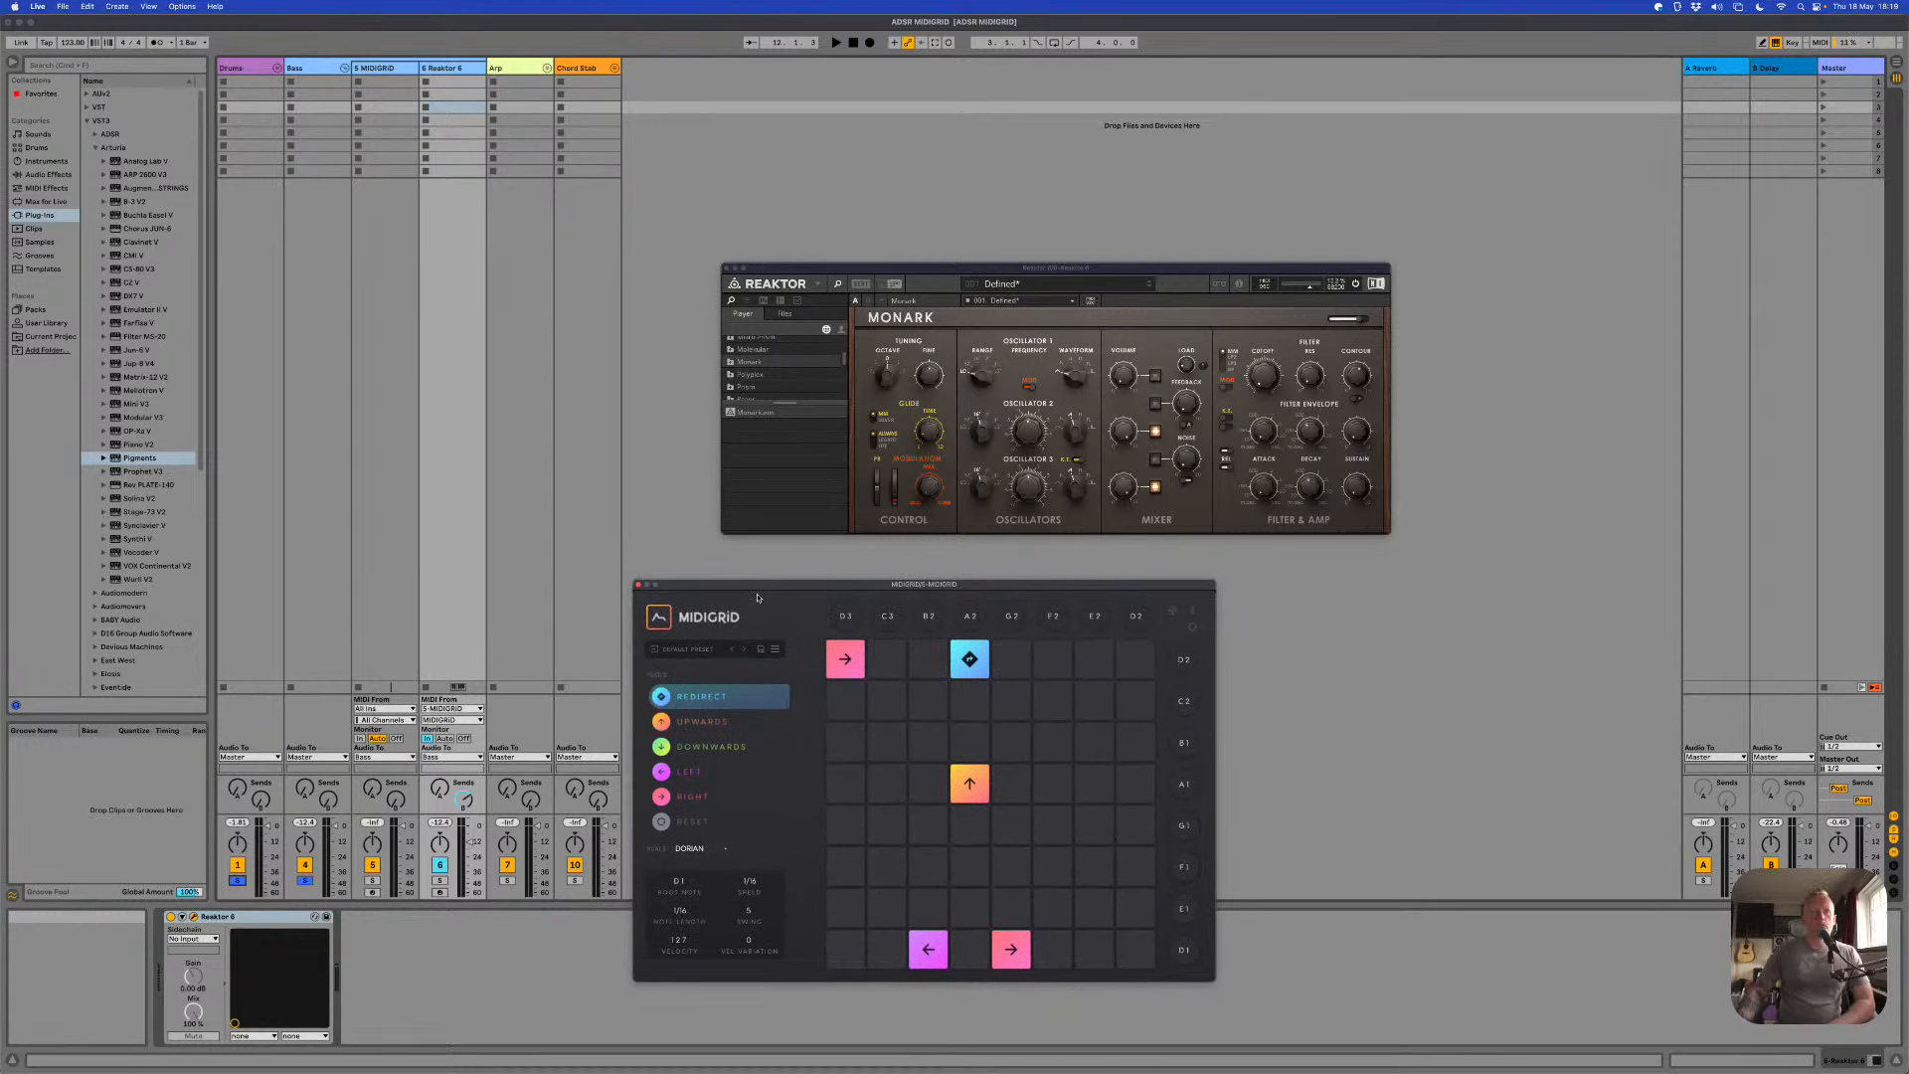
left_click(409, 560)
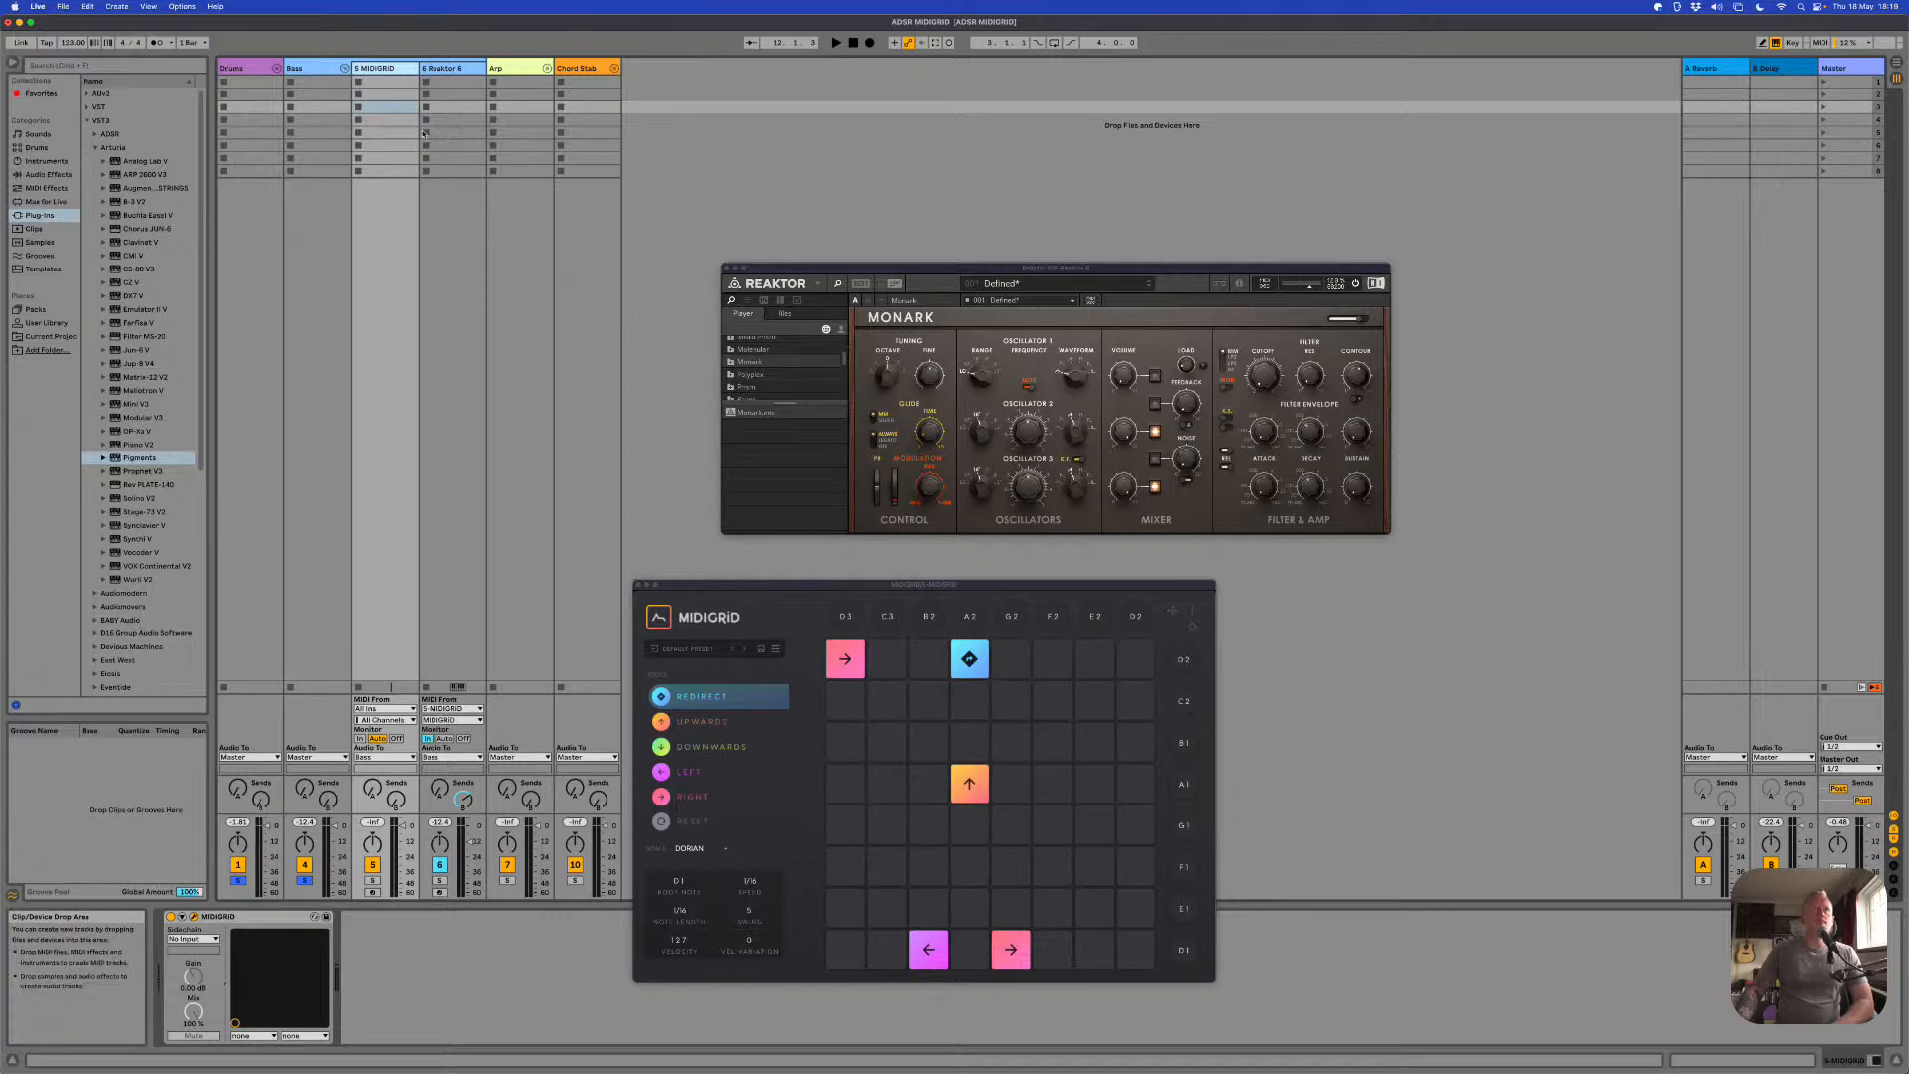
left_click(434, 646)
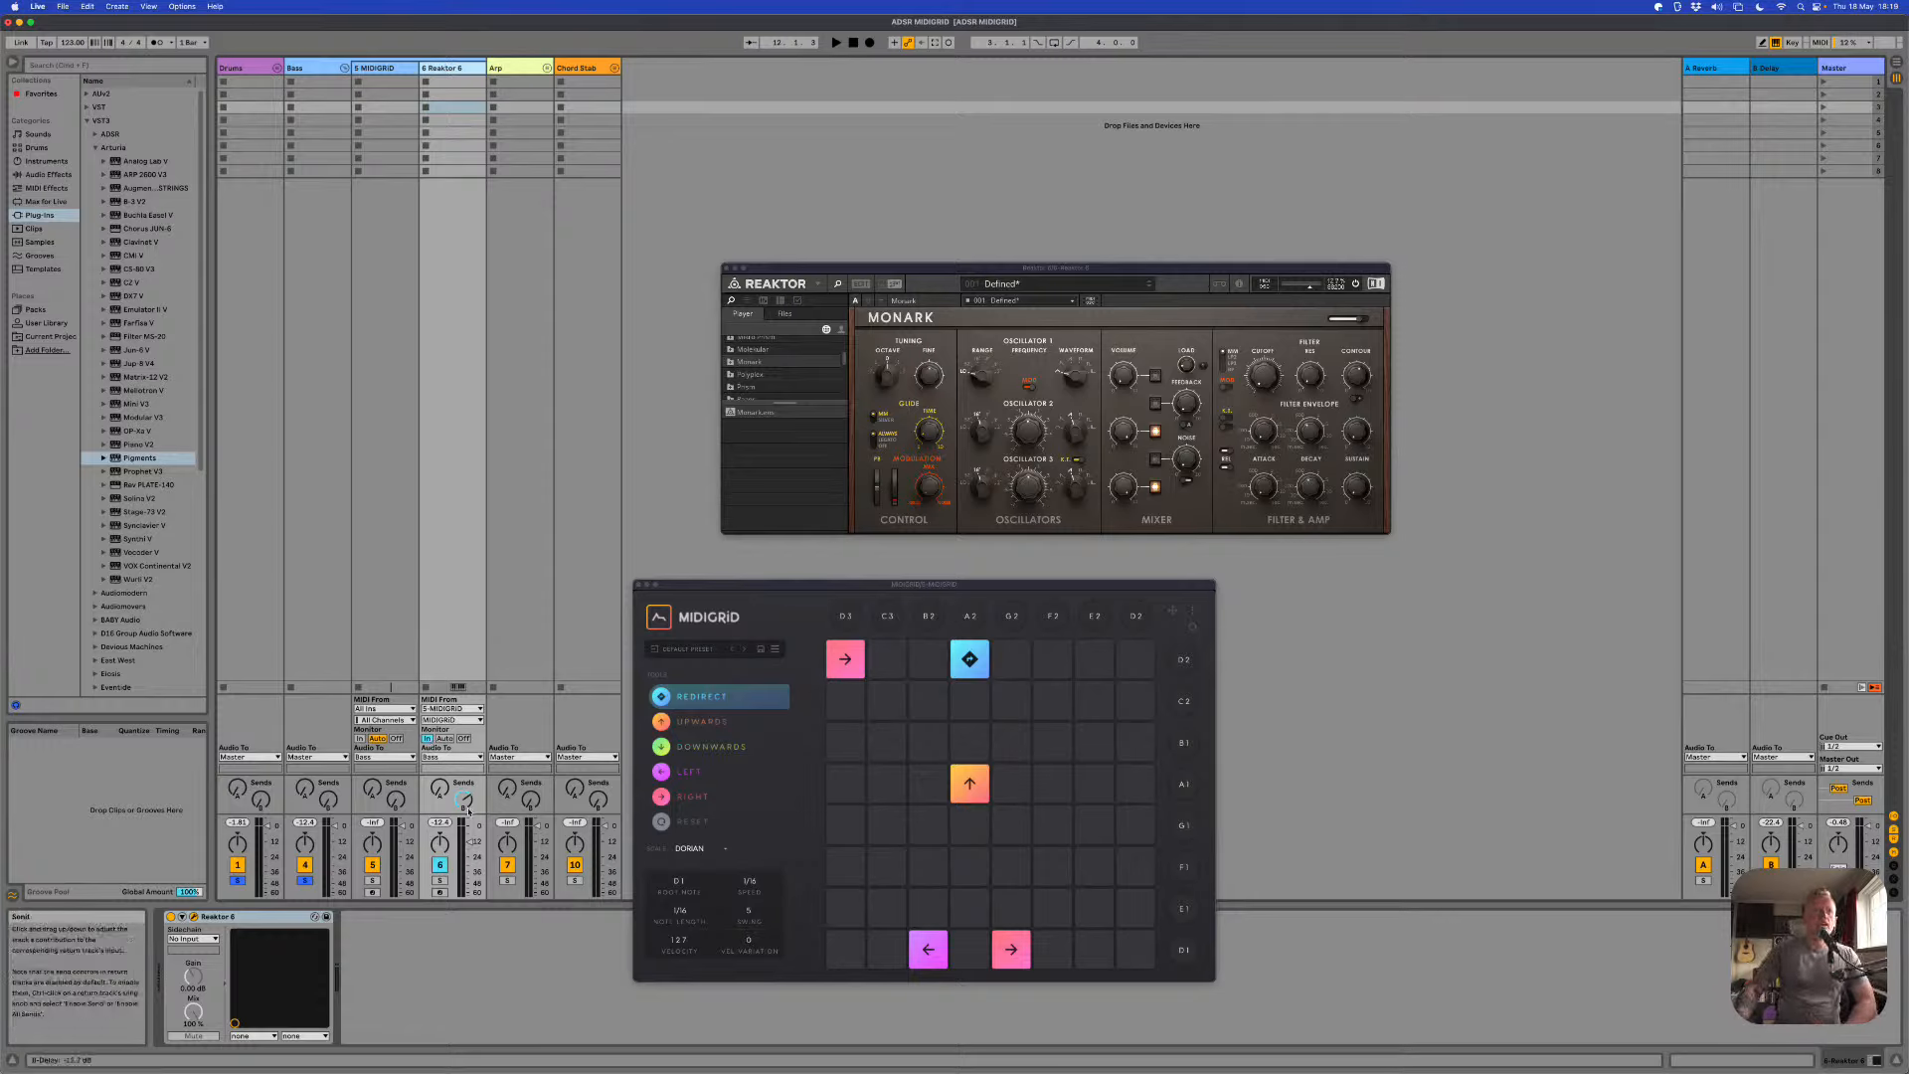
left_click(441, 892)
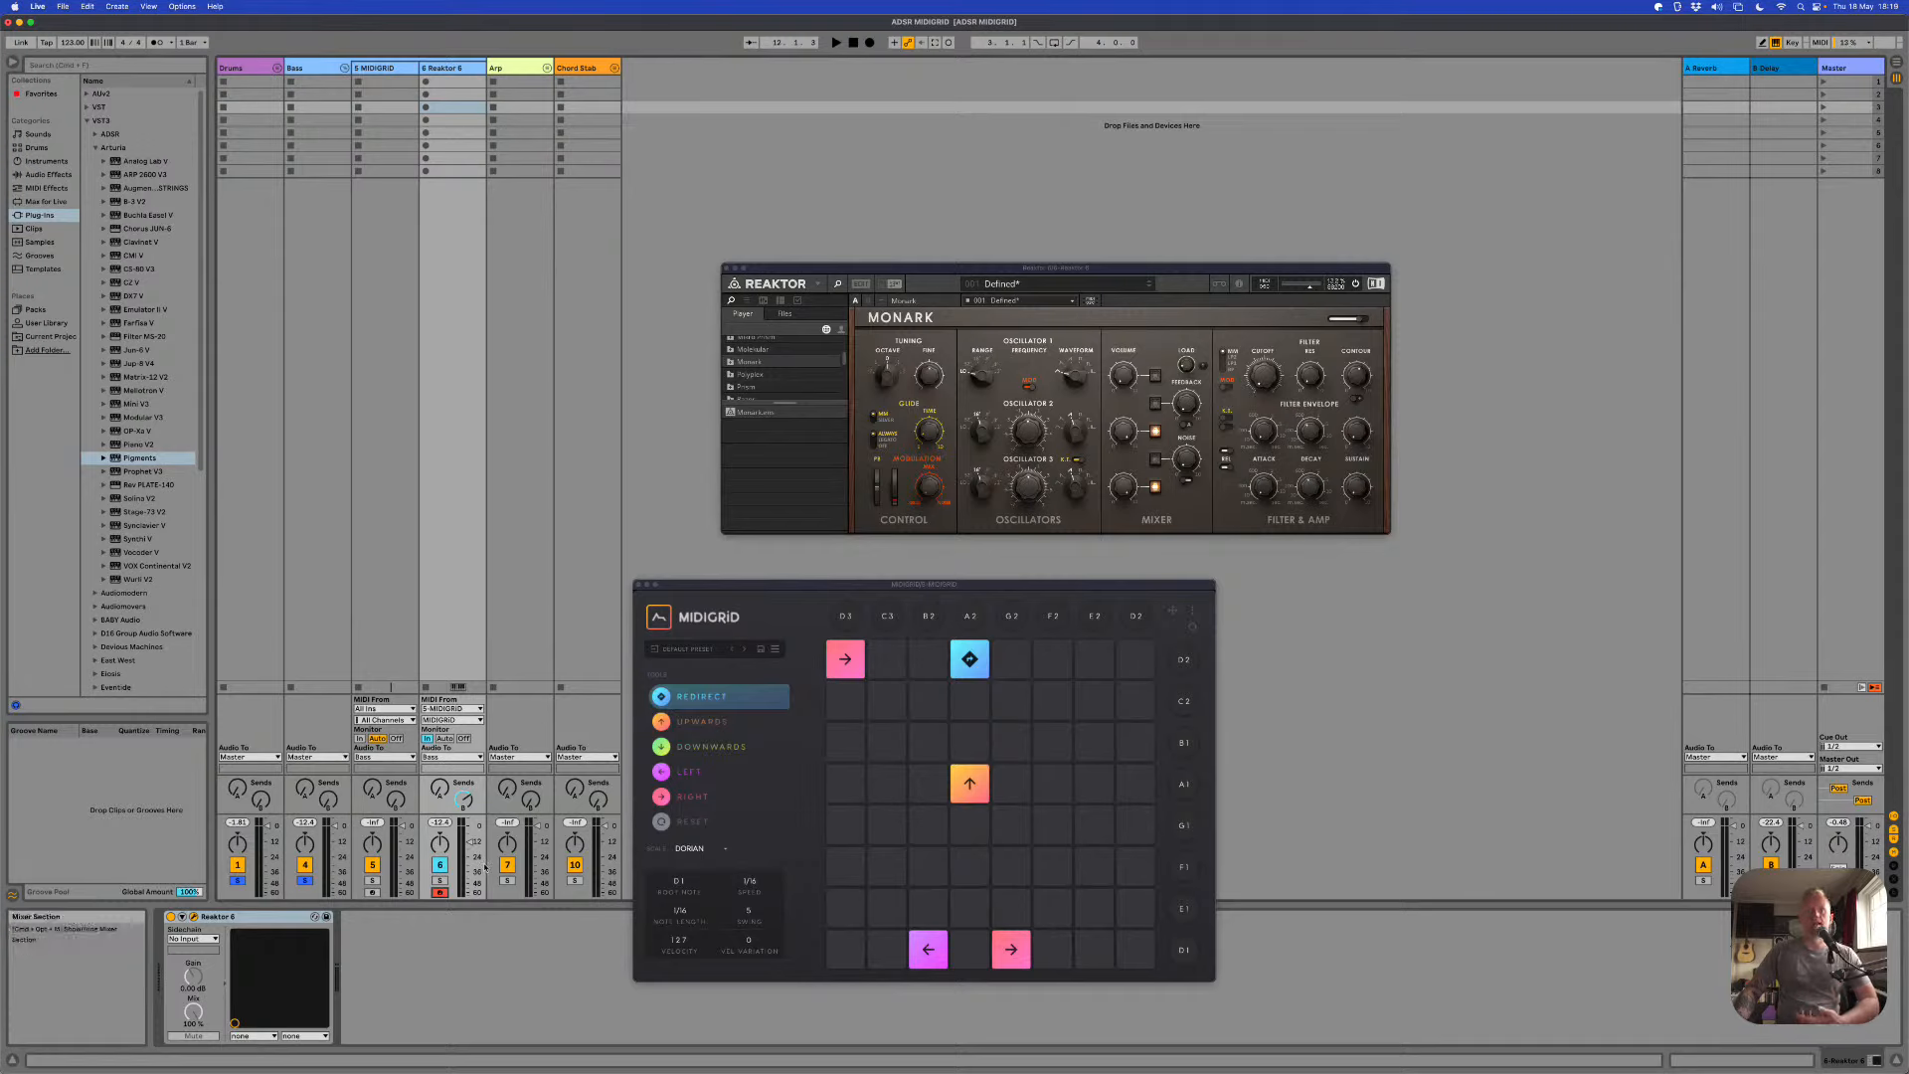
left_click_drag(701, 696, 881, 806)
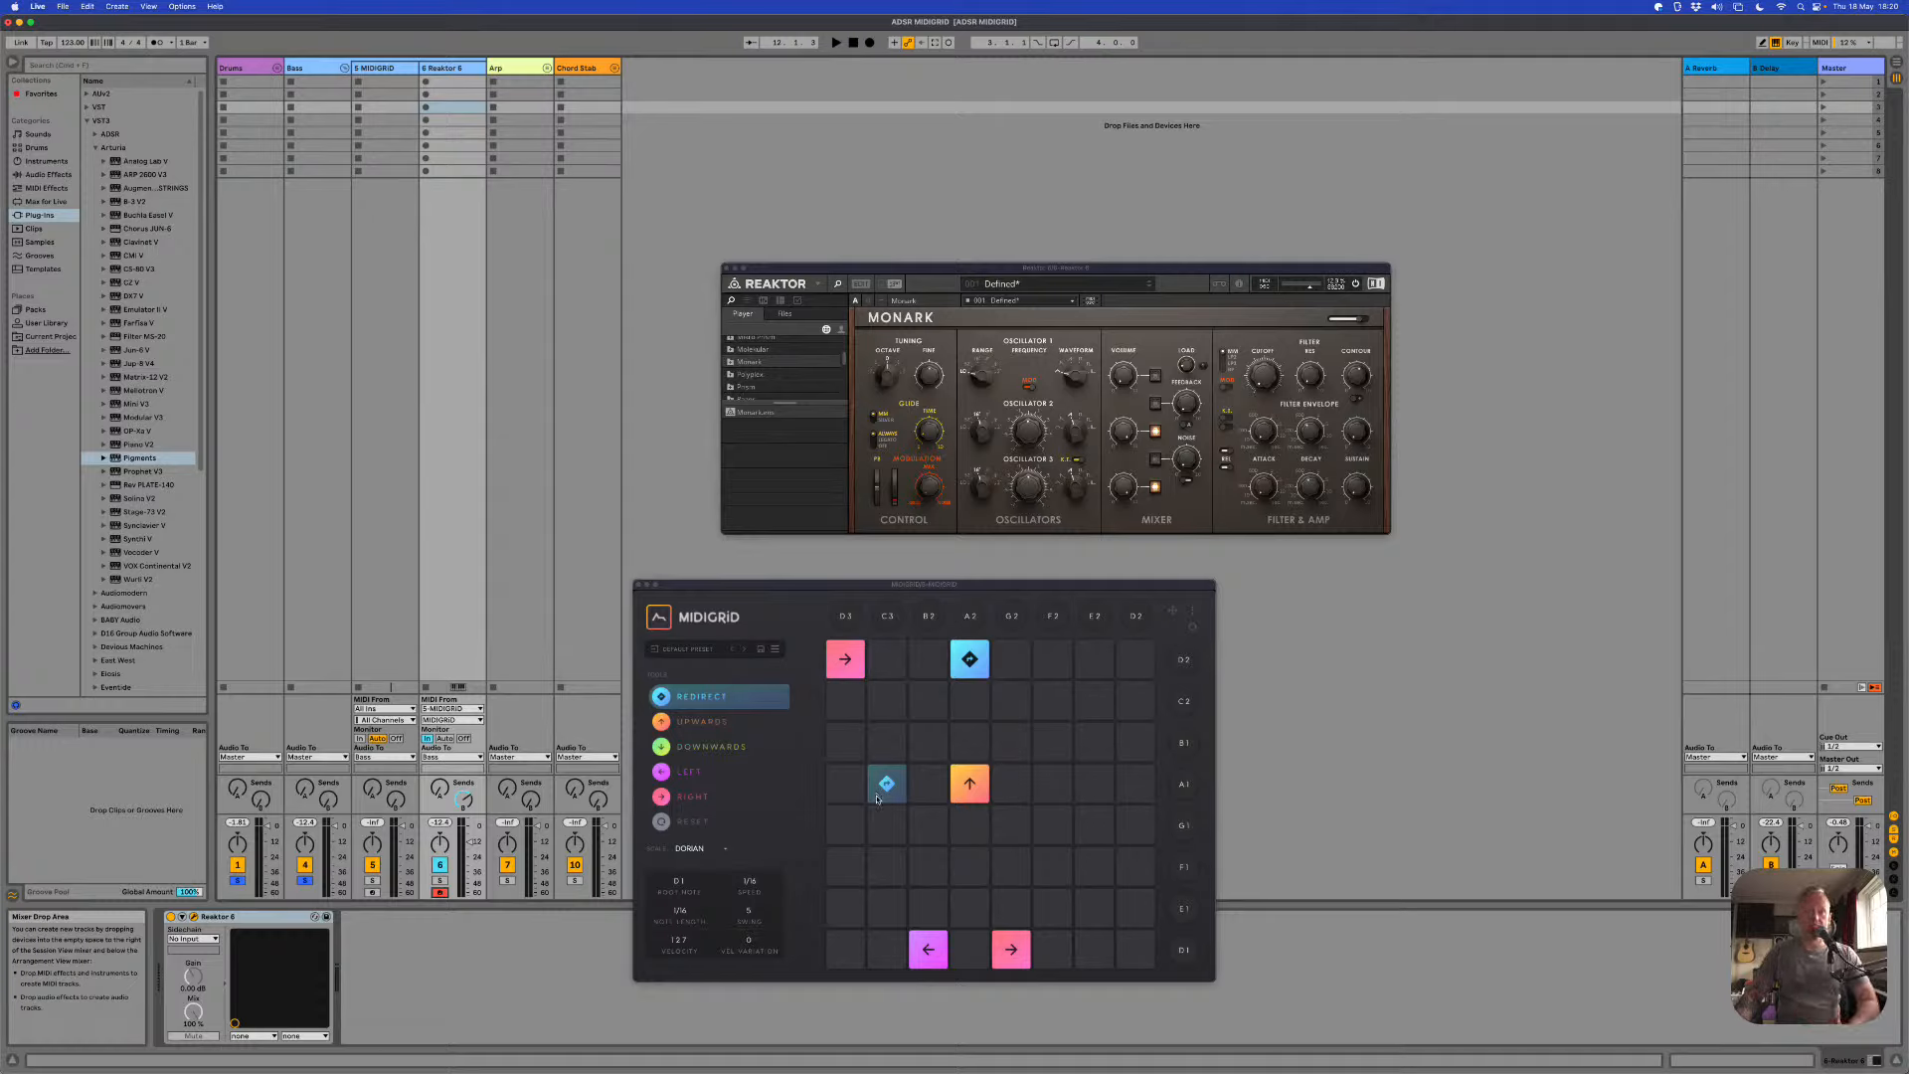
left_click(888, 800)
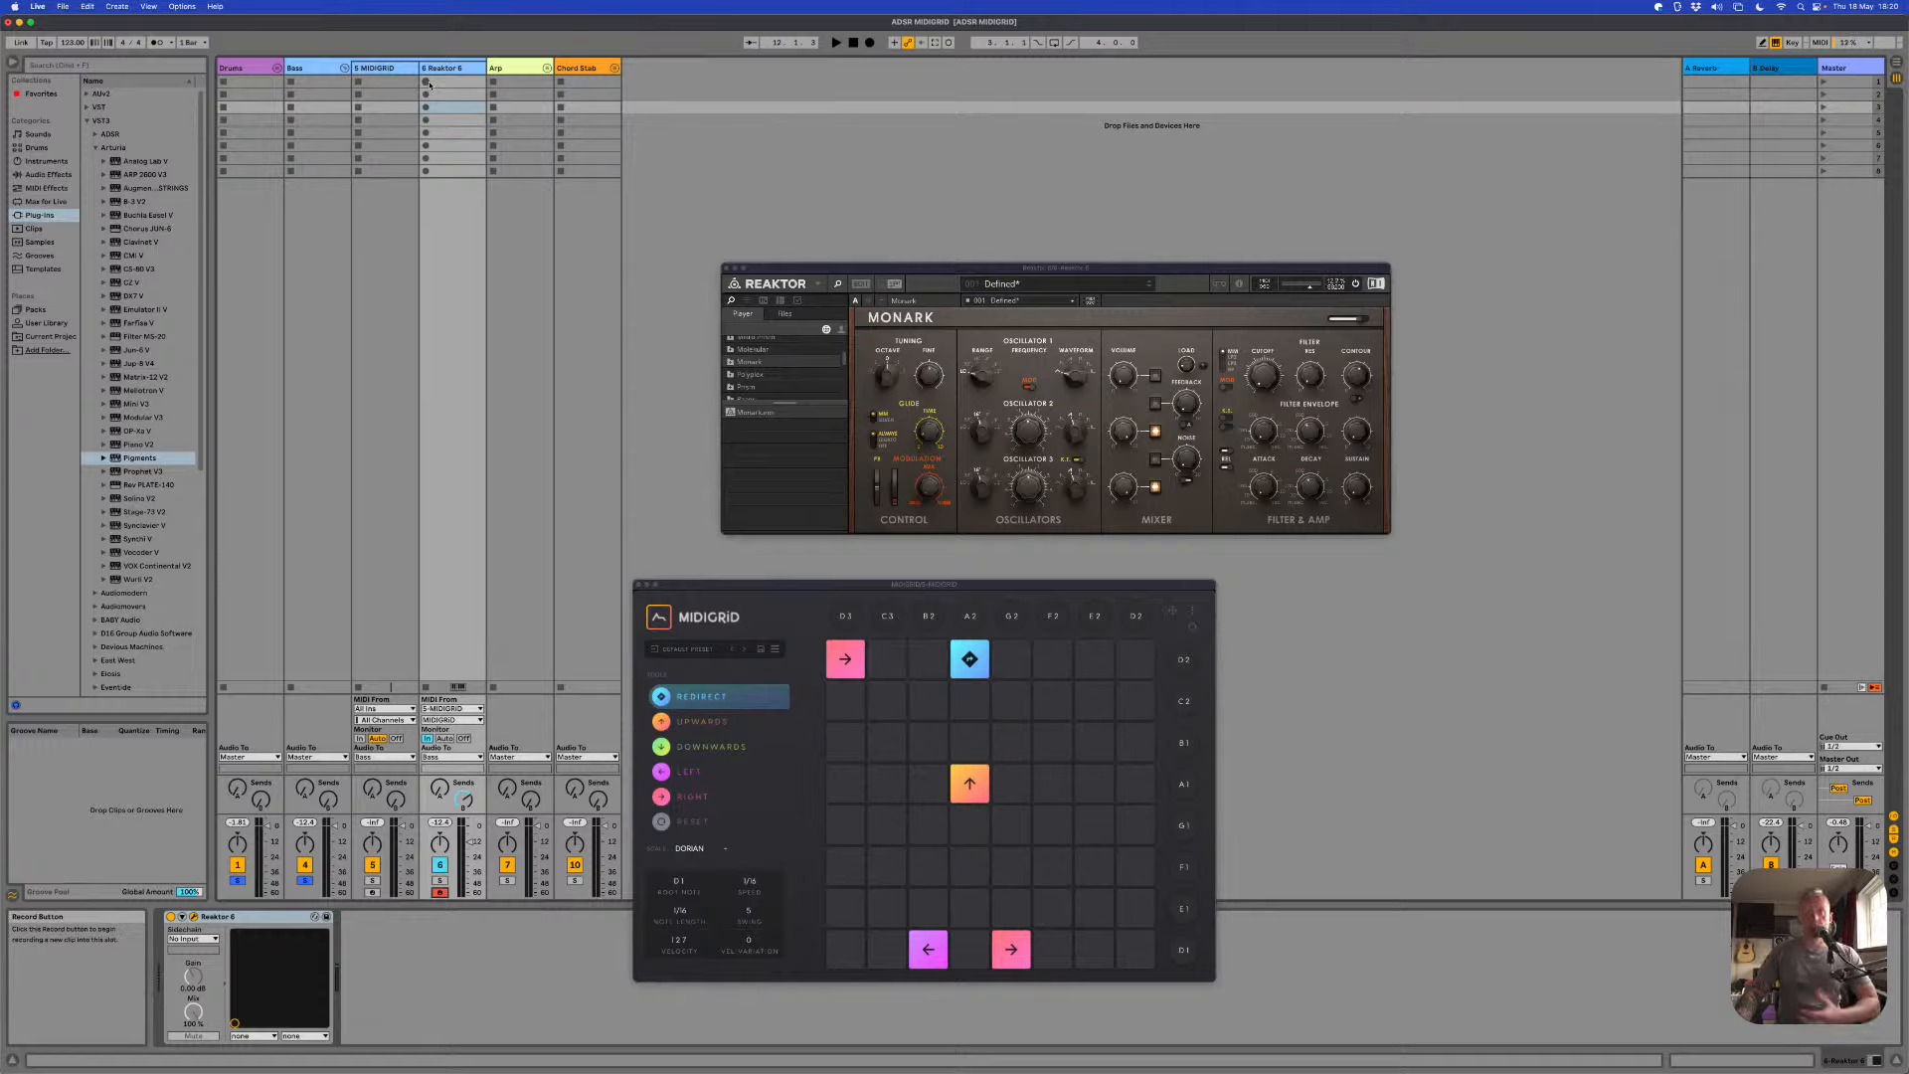
Step: Record about 16 bars of the MIDIGRID pattern into the Reaktor 6 track's first clip slot, with the clip's notes open
left_click(427, 81)
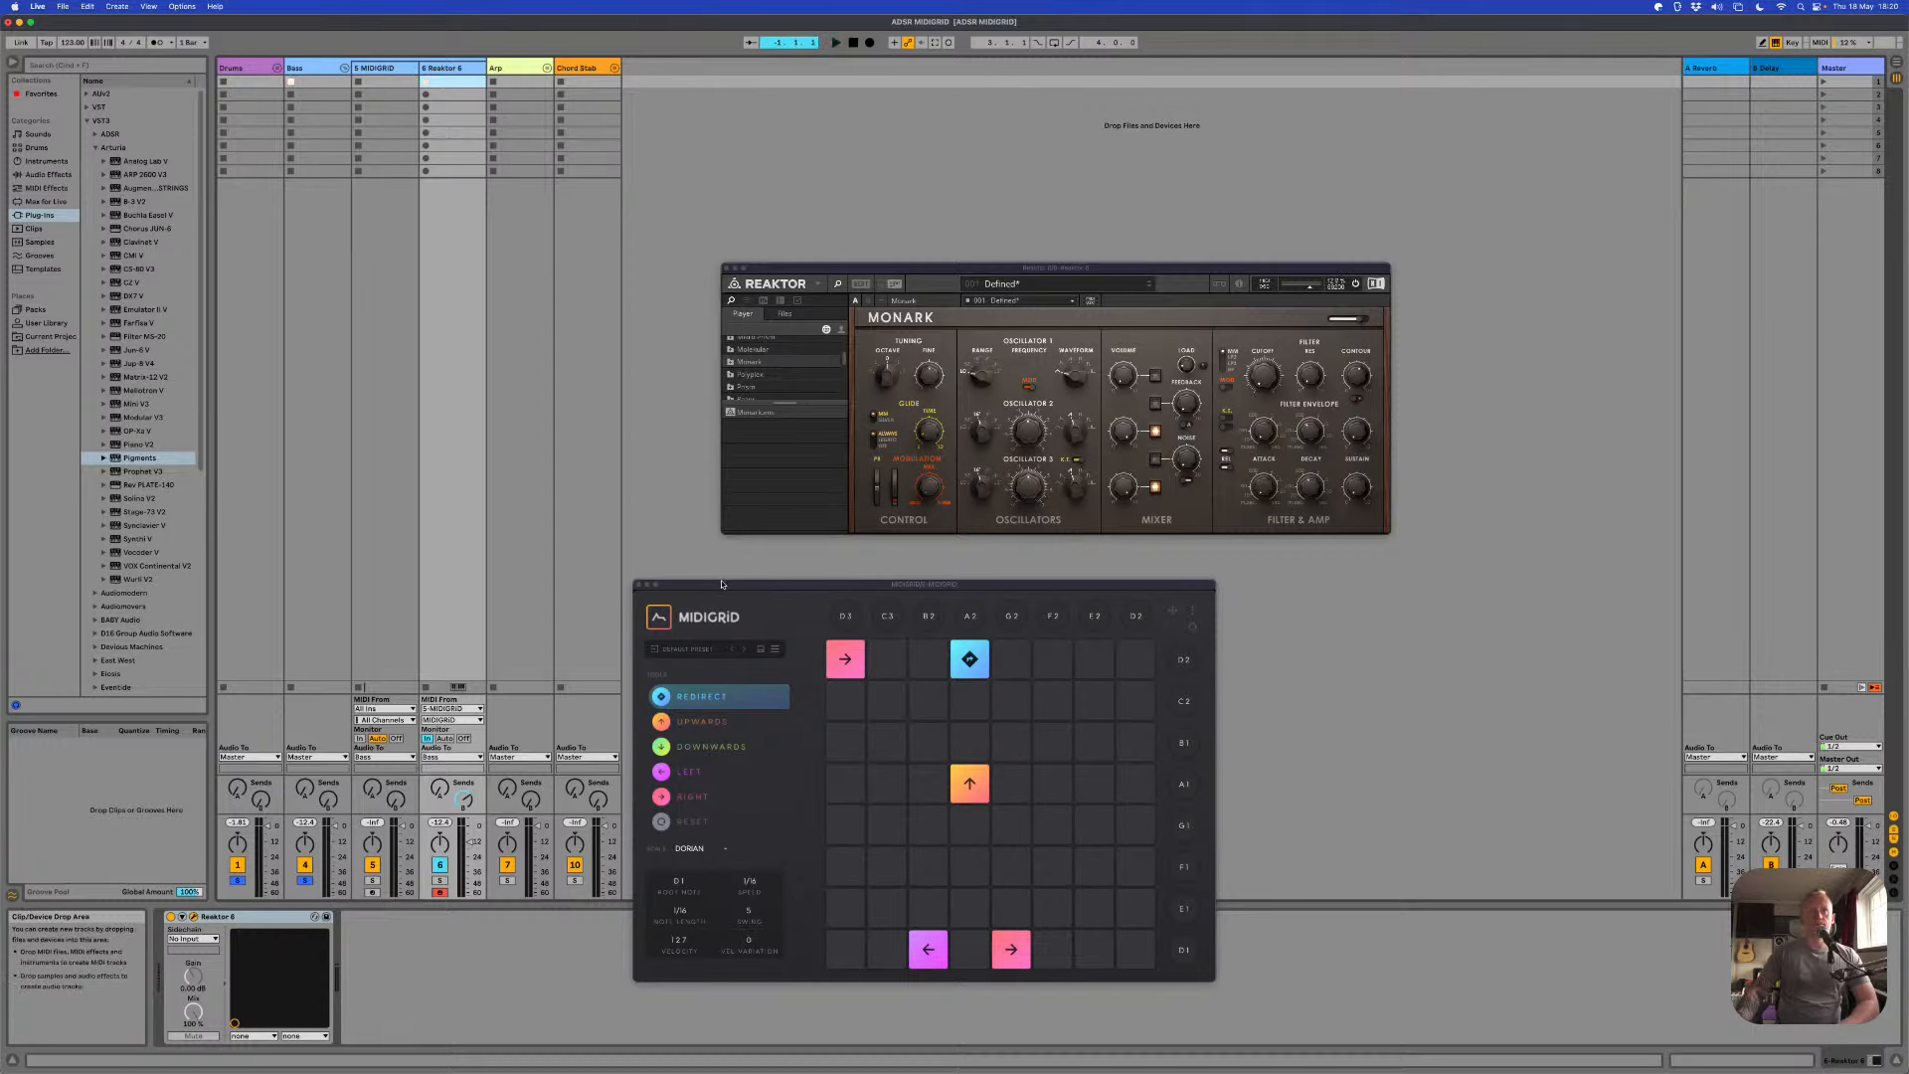
left_click_drag(722, 584, 730, 510)
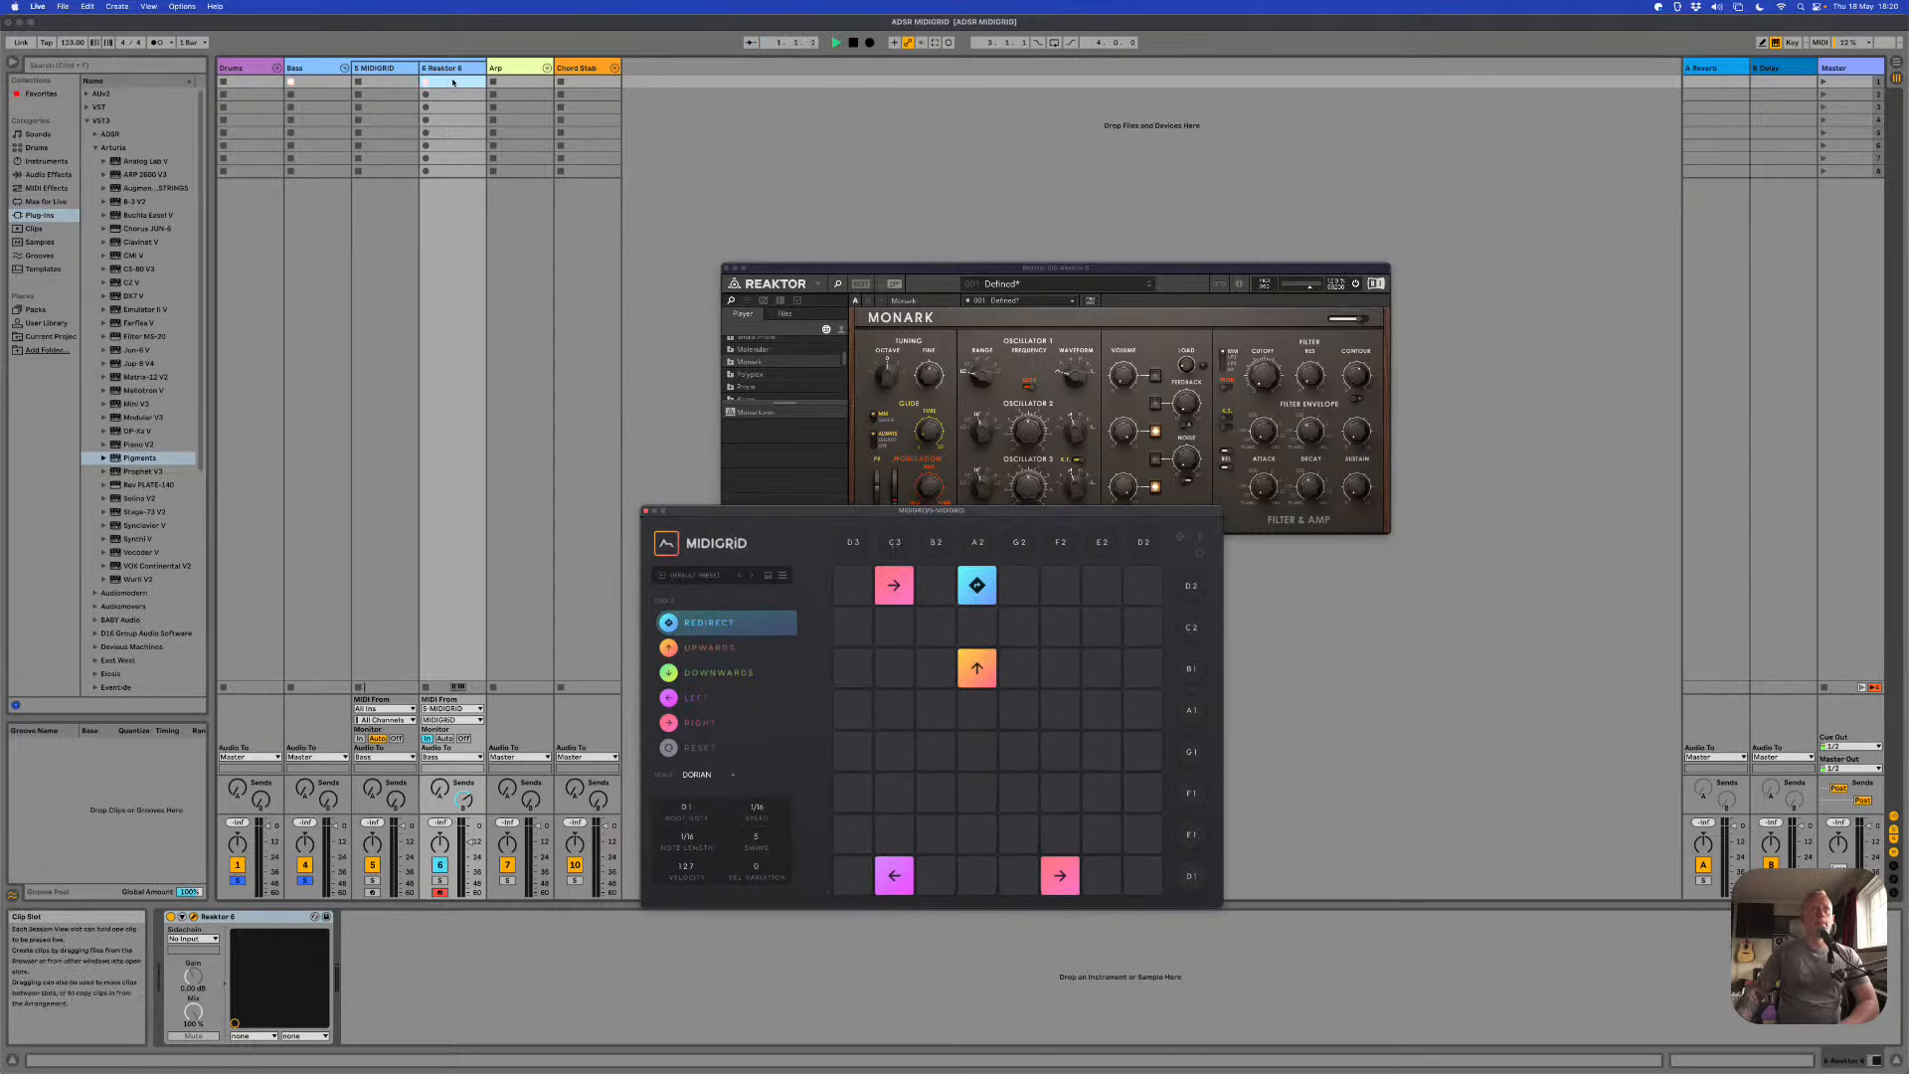
double_click(454, 84)
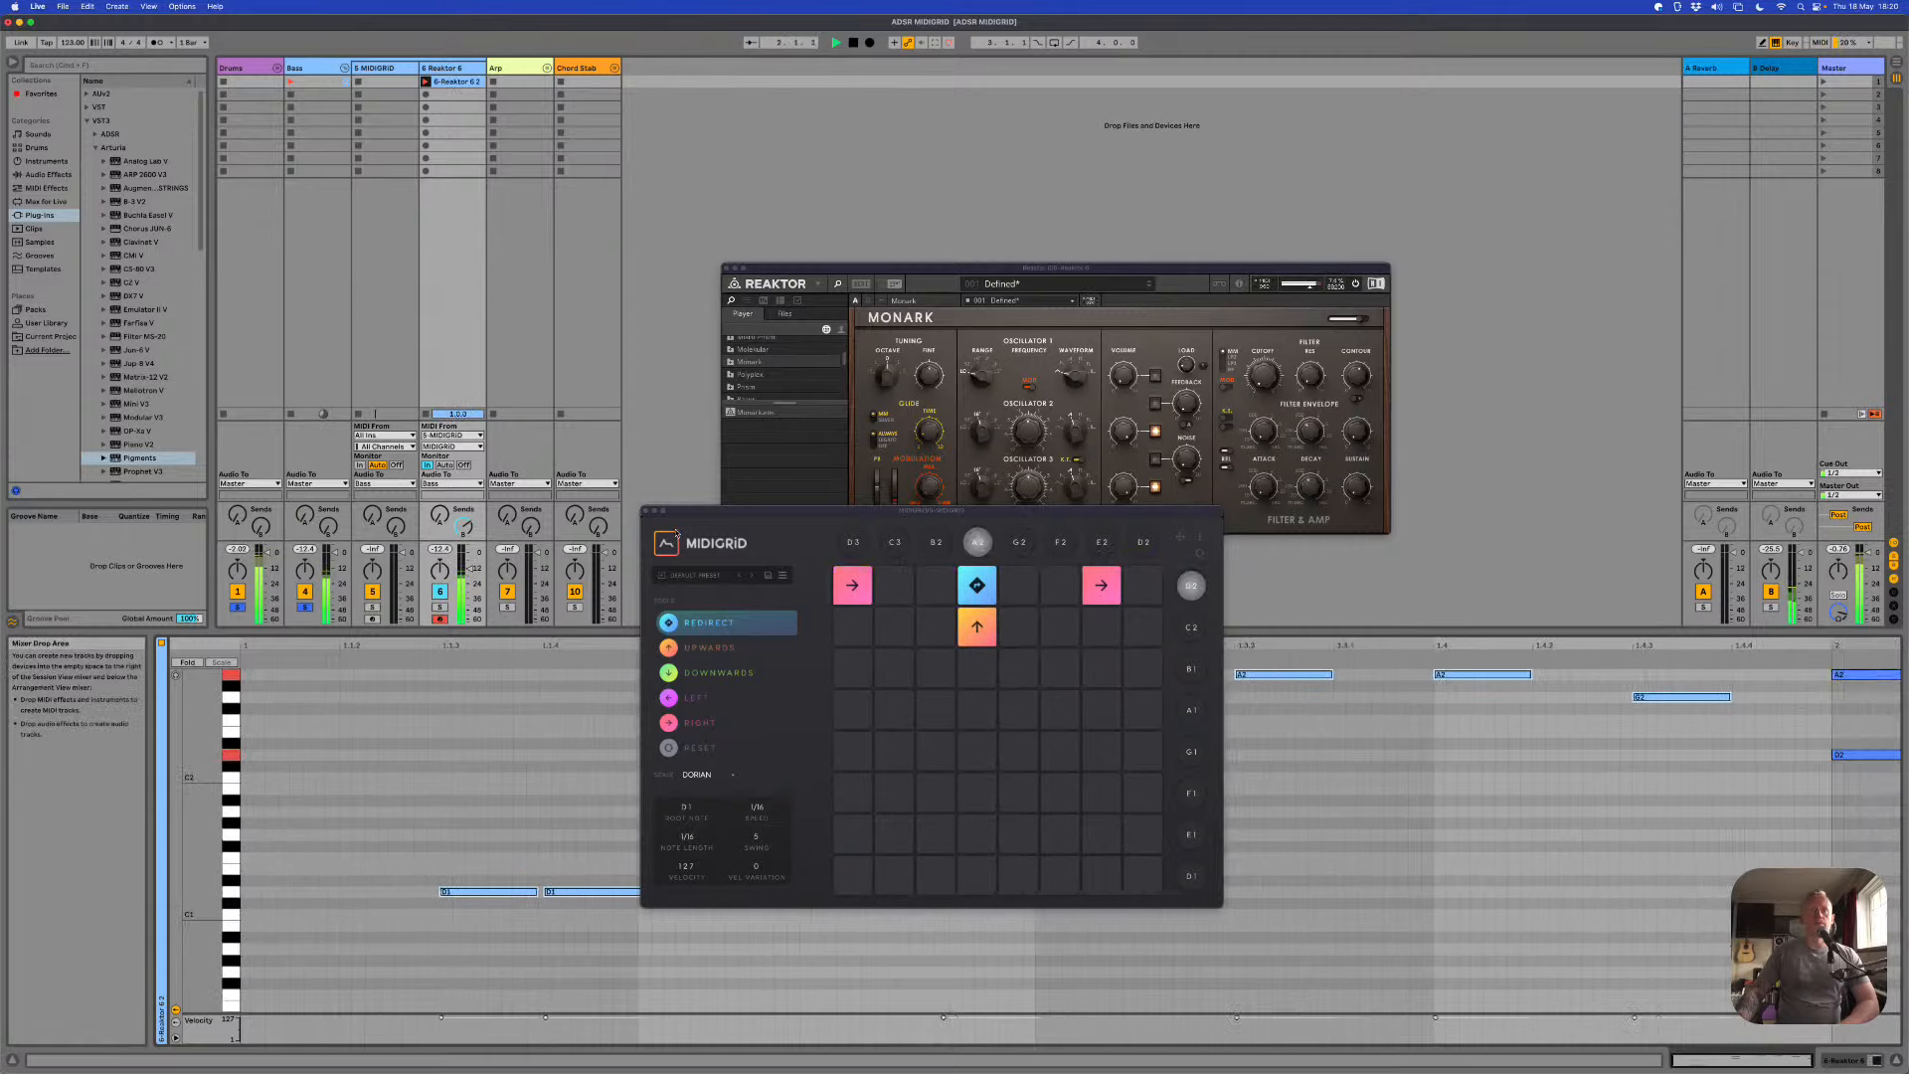
left_click_drag(689, 514, 251, 221)
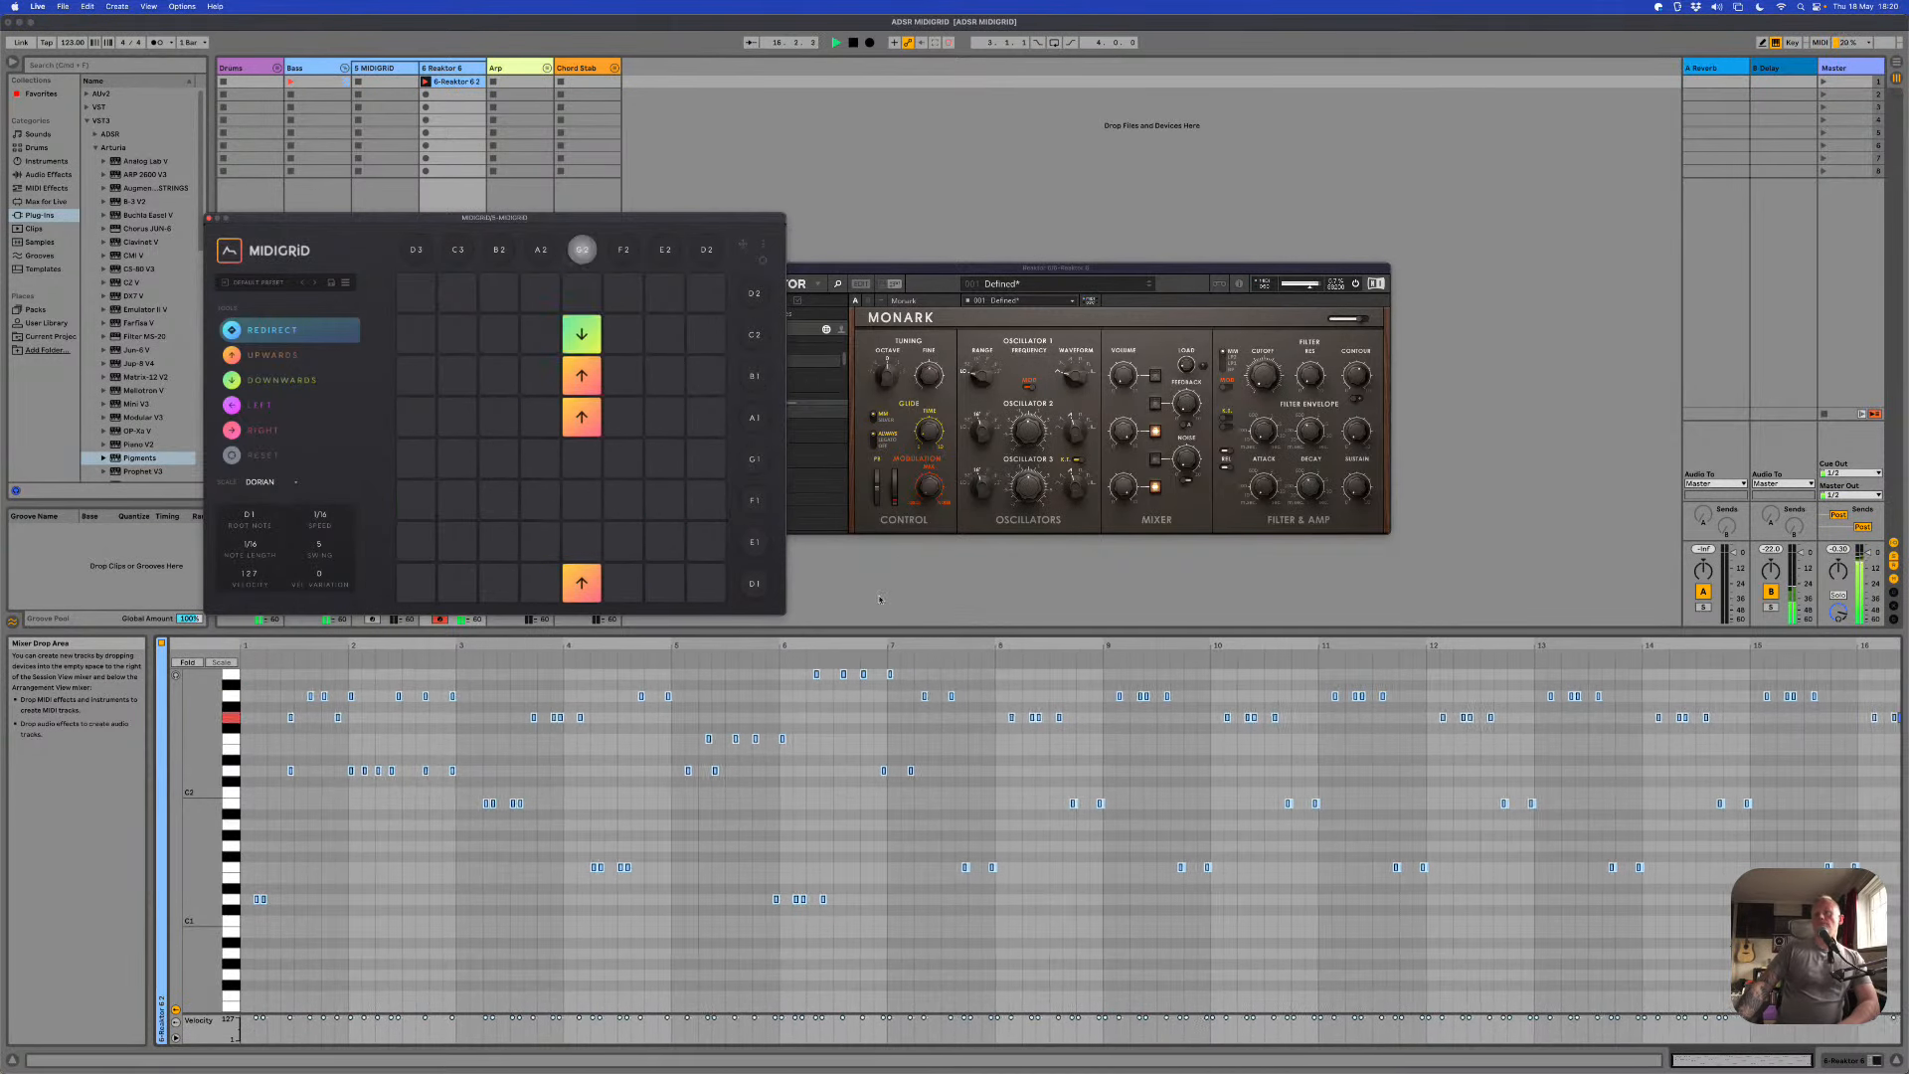
key("space")
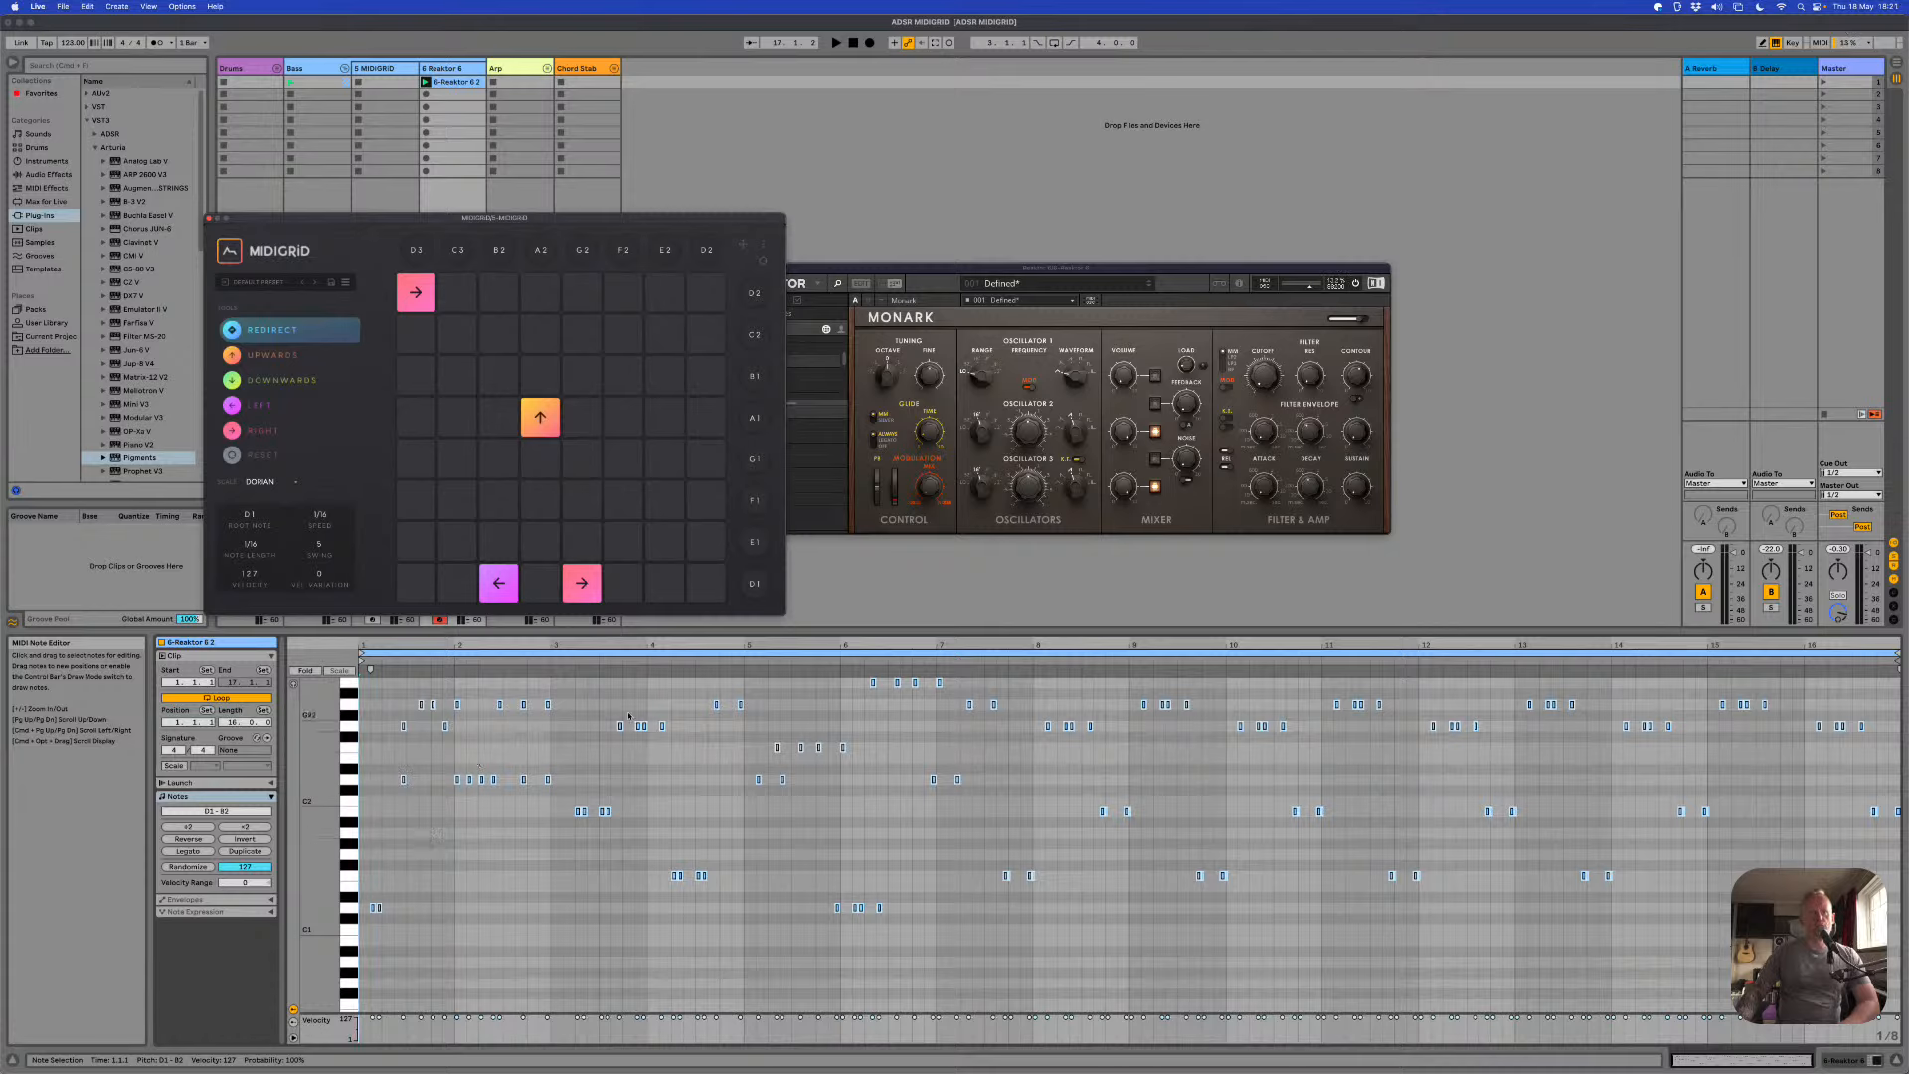
left_click(509, 448)
left_click_drag(516, 443, 542, 297)
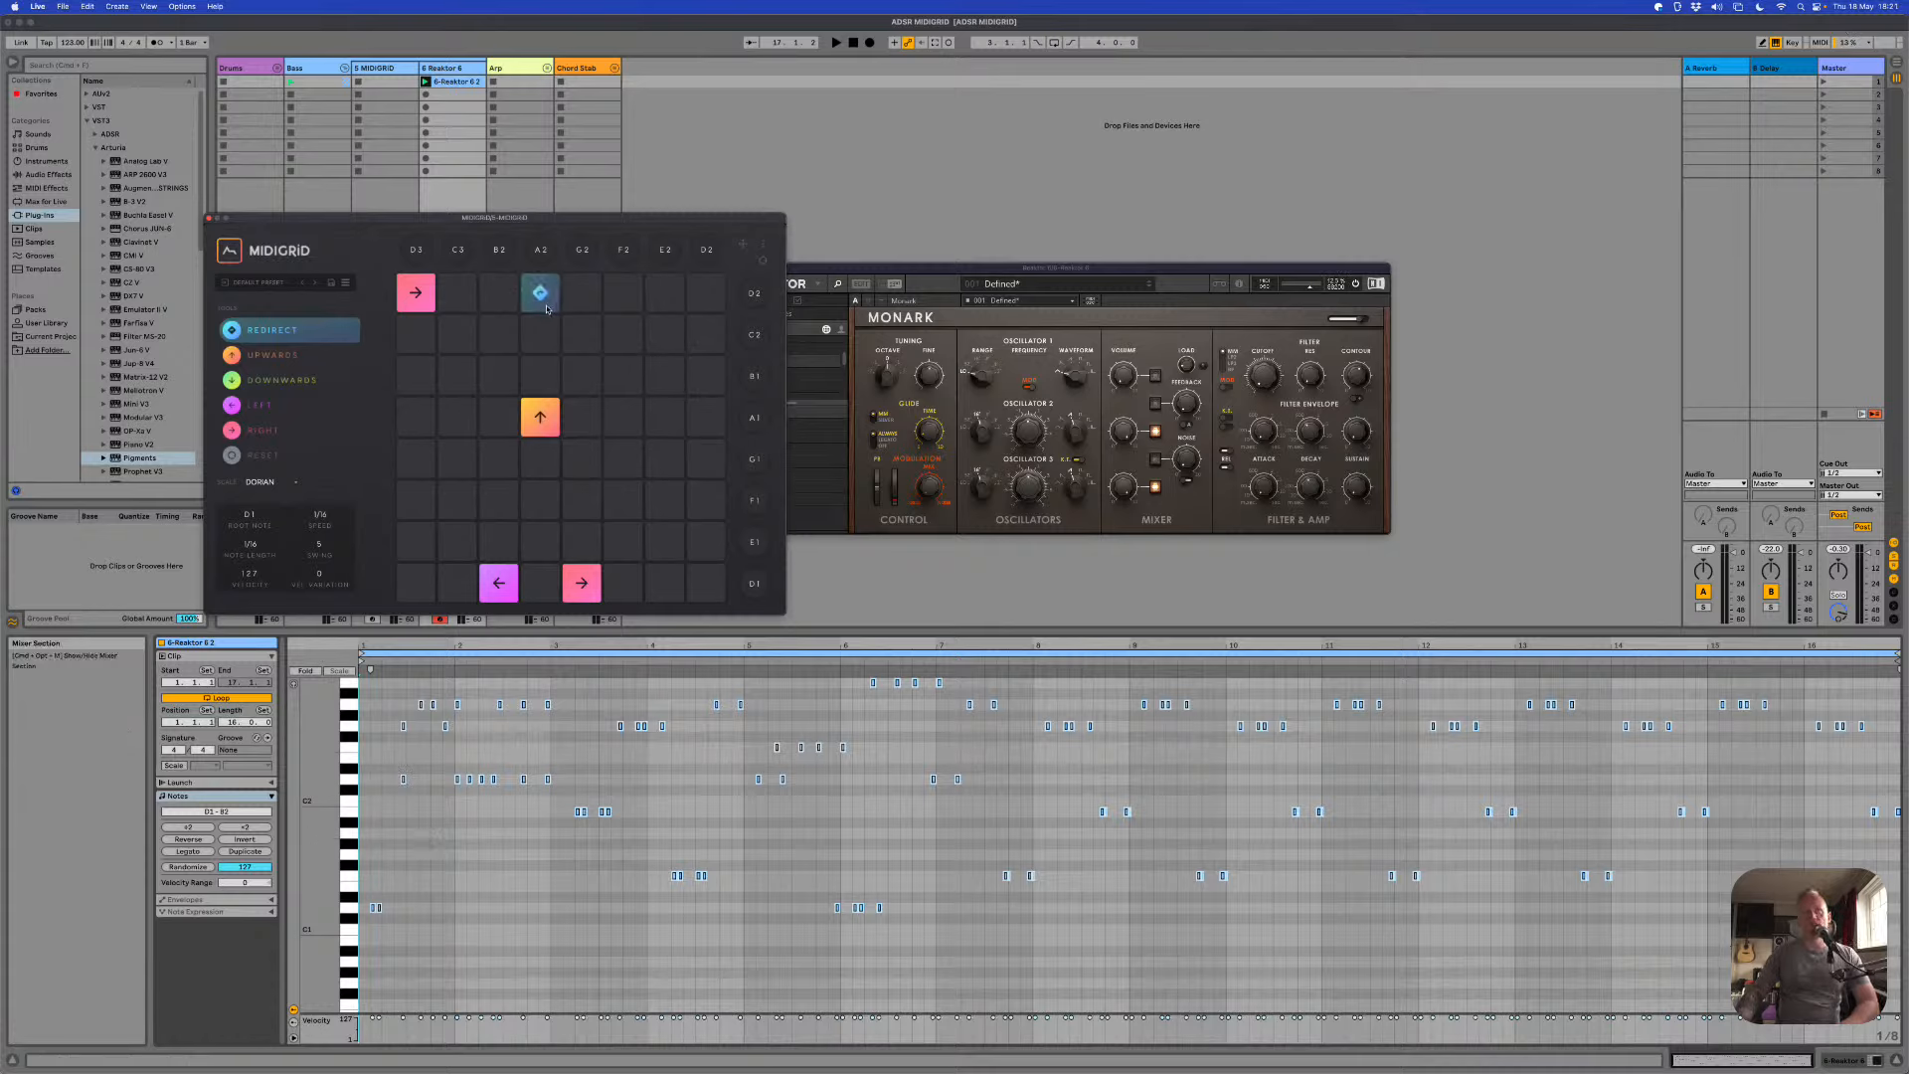
left_click(542, 296)
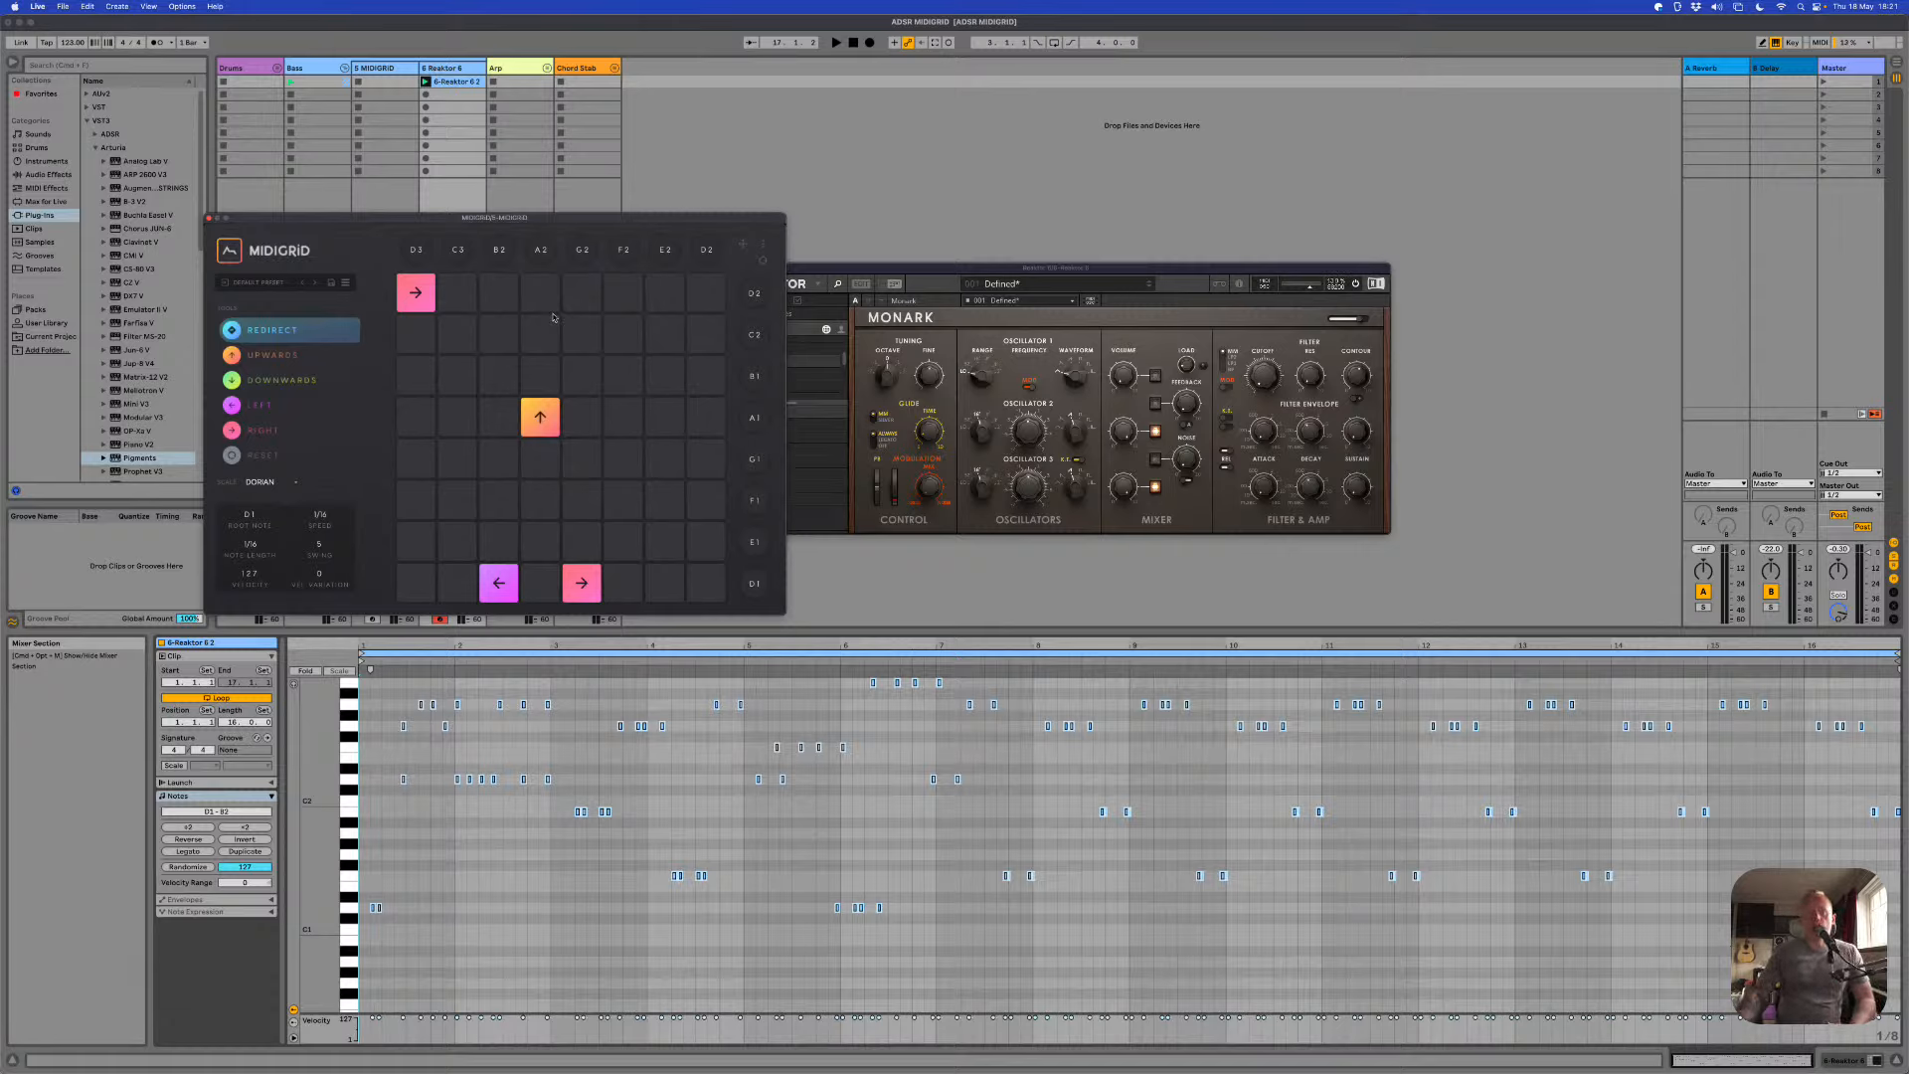
left_click(547, 298)
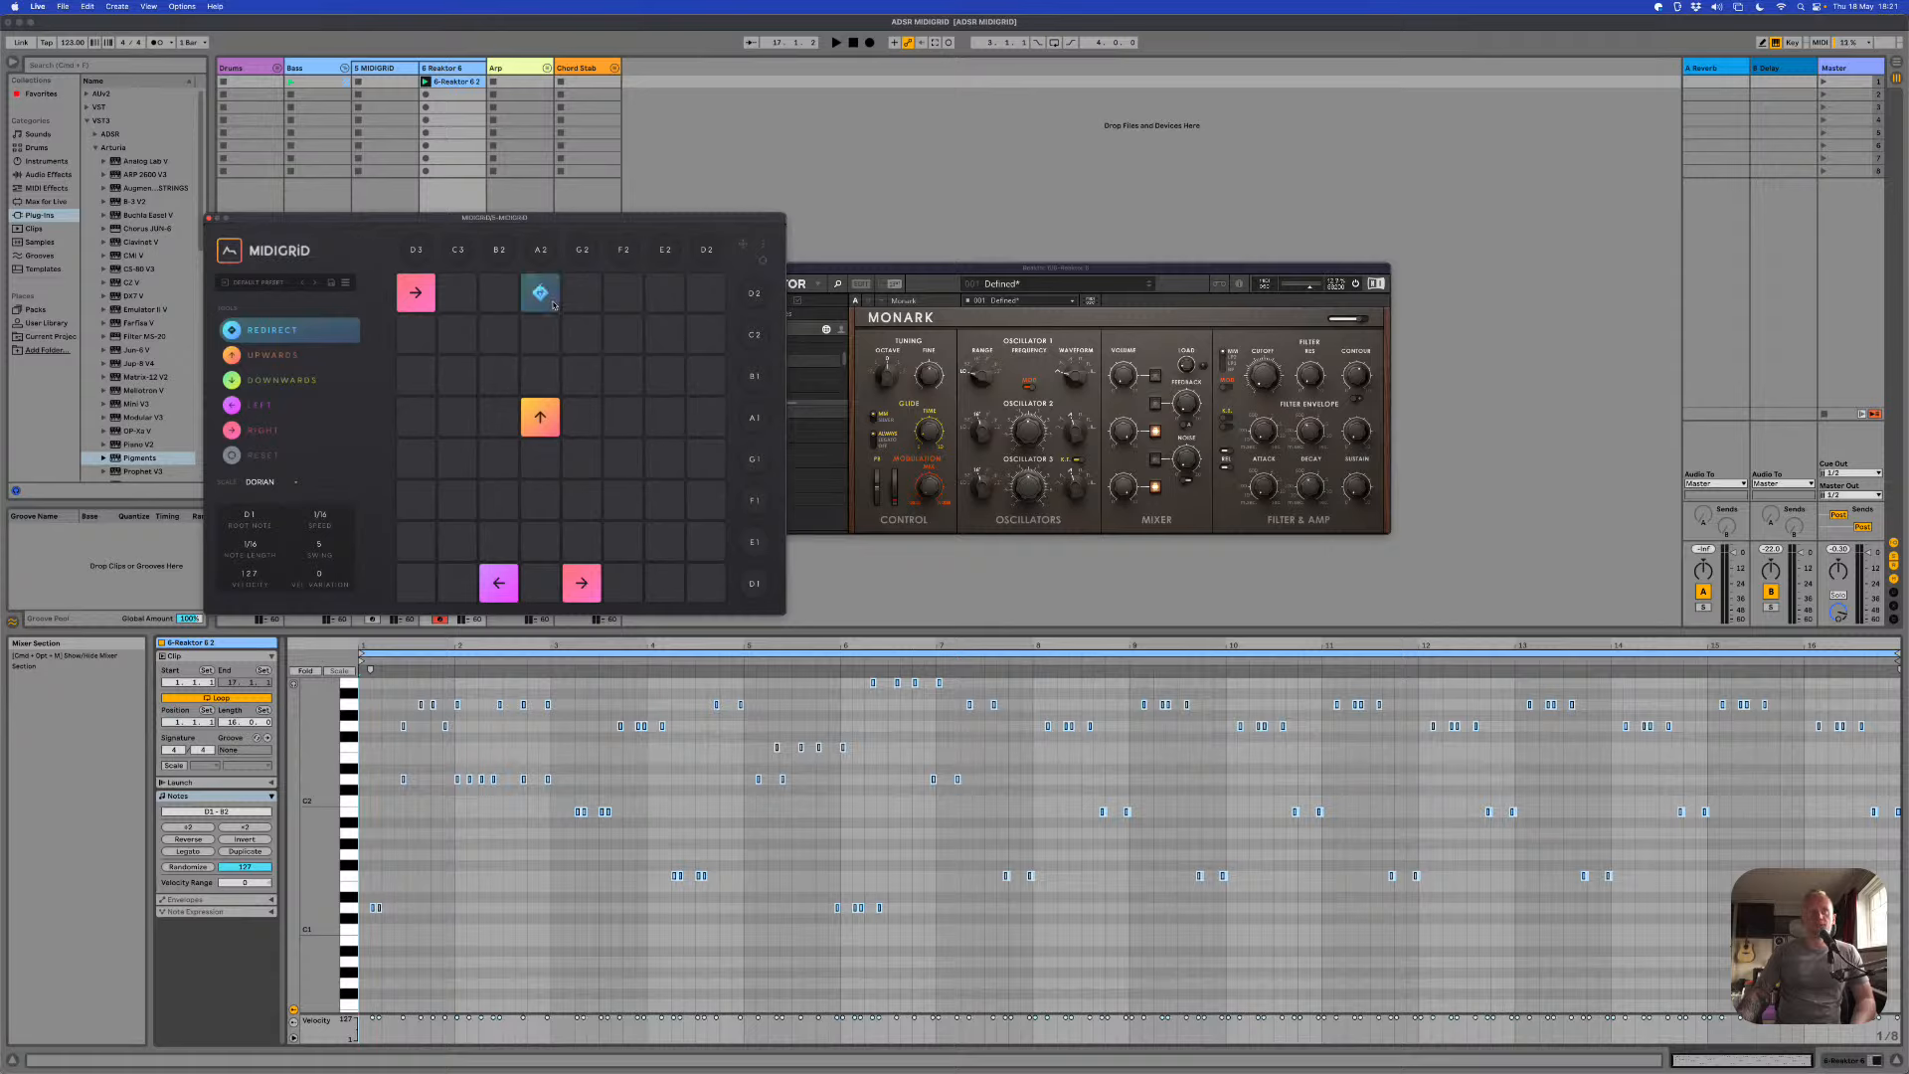
left_click(559, 286)
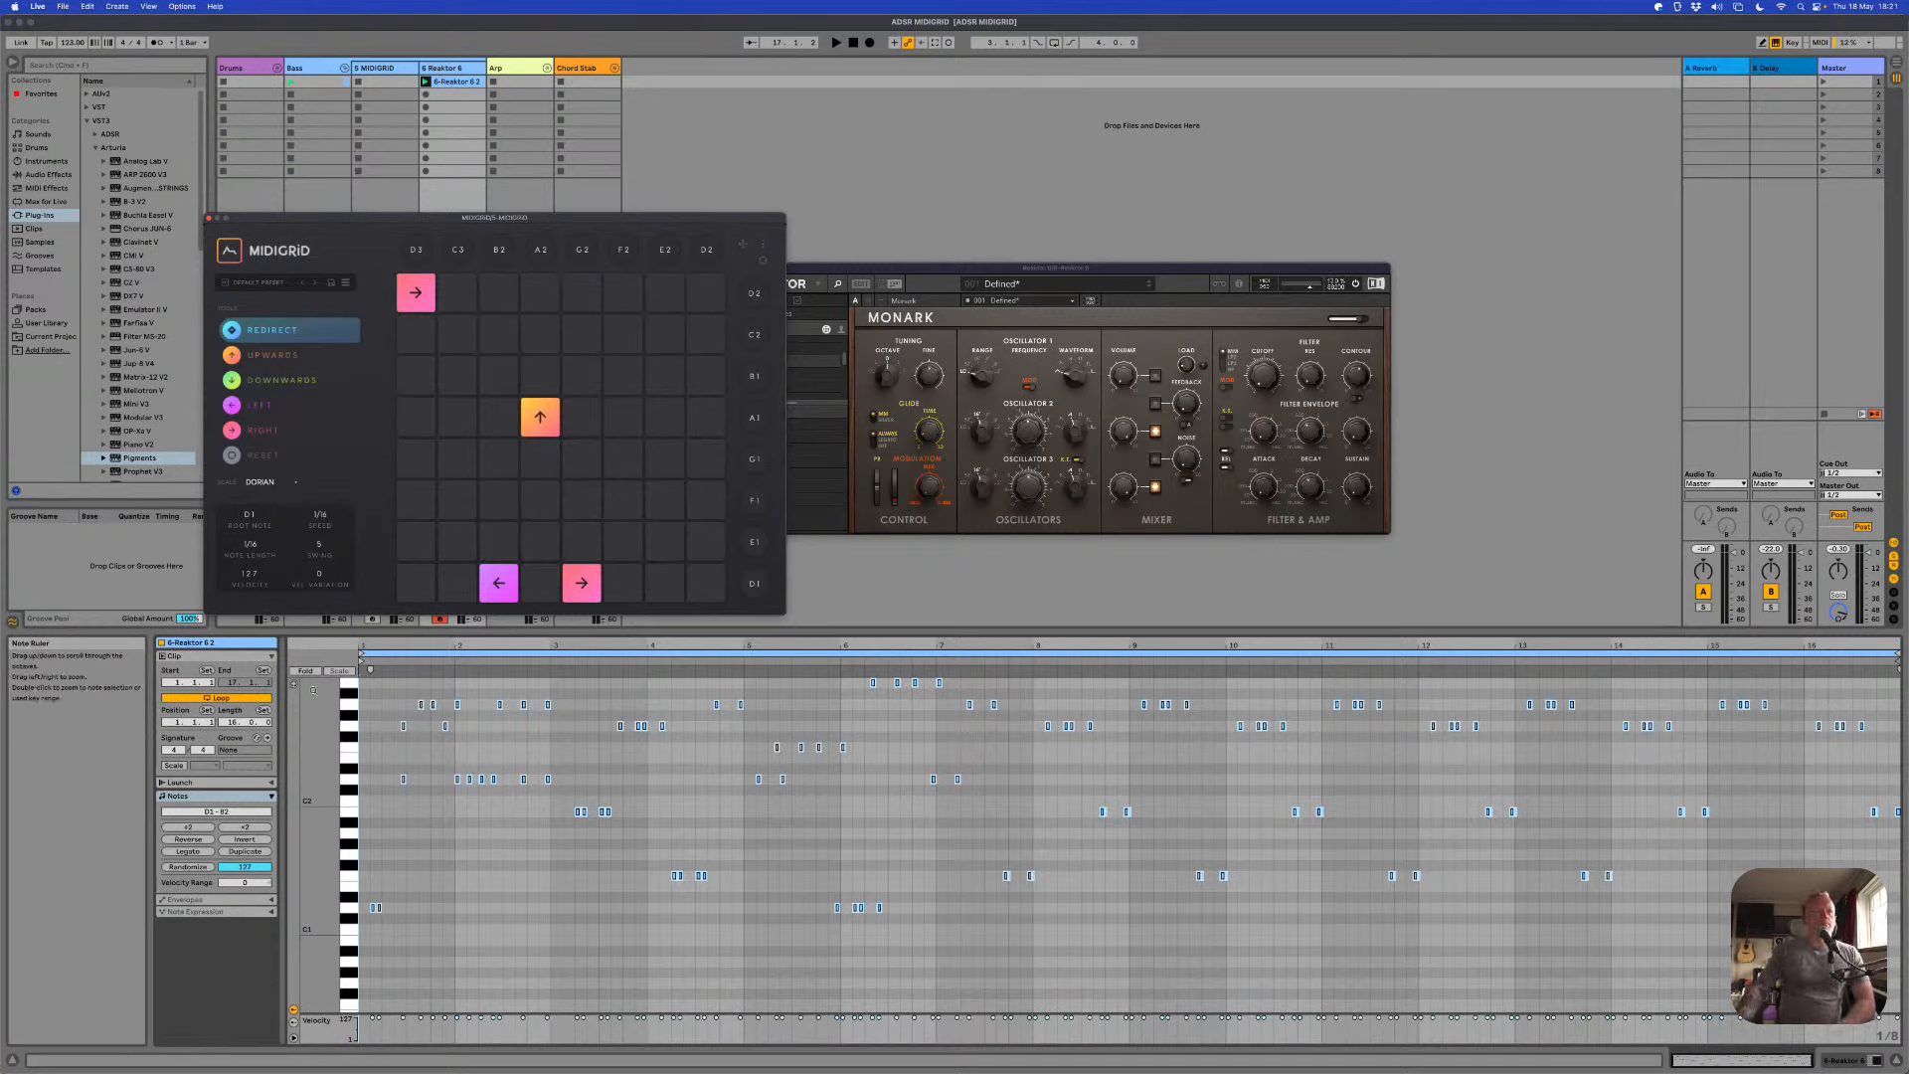
Step: Set the recorded clip's scale to D Dorian and limit the note editor's rows to that scale
left_click(306, 672)
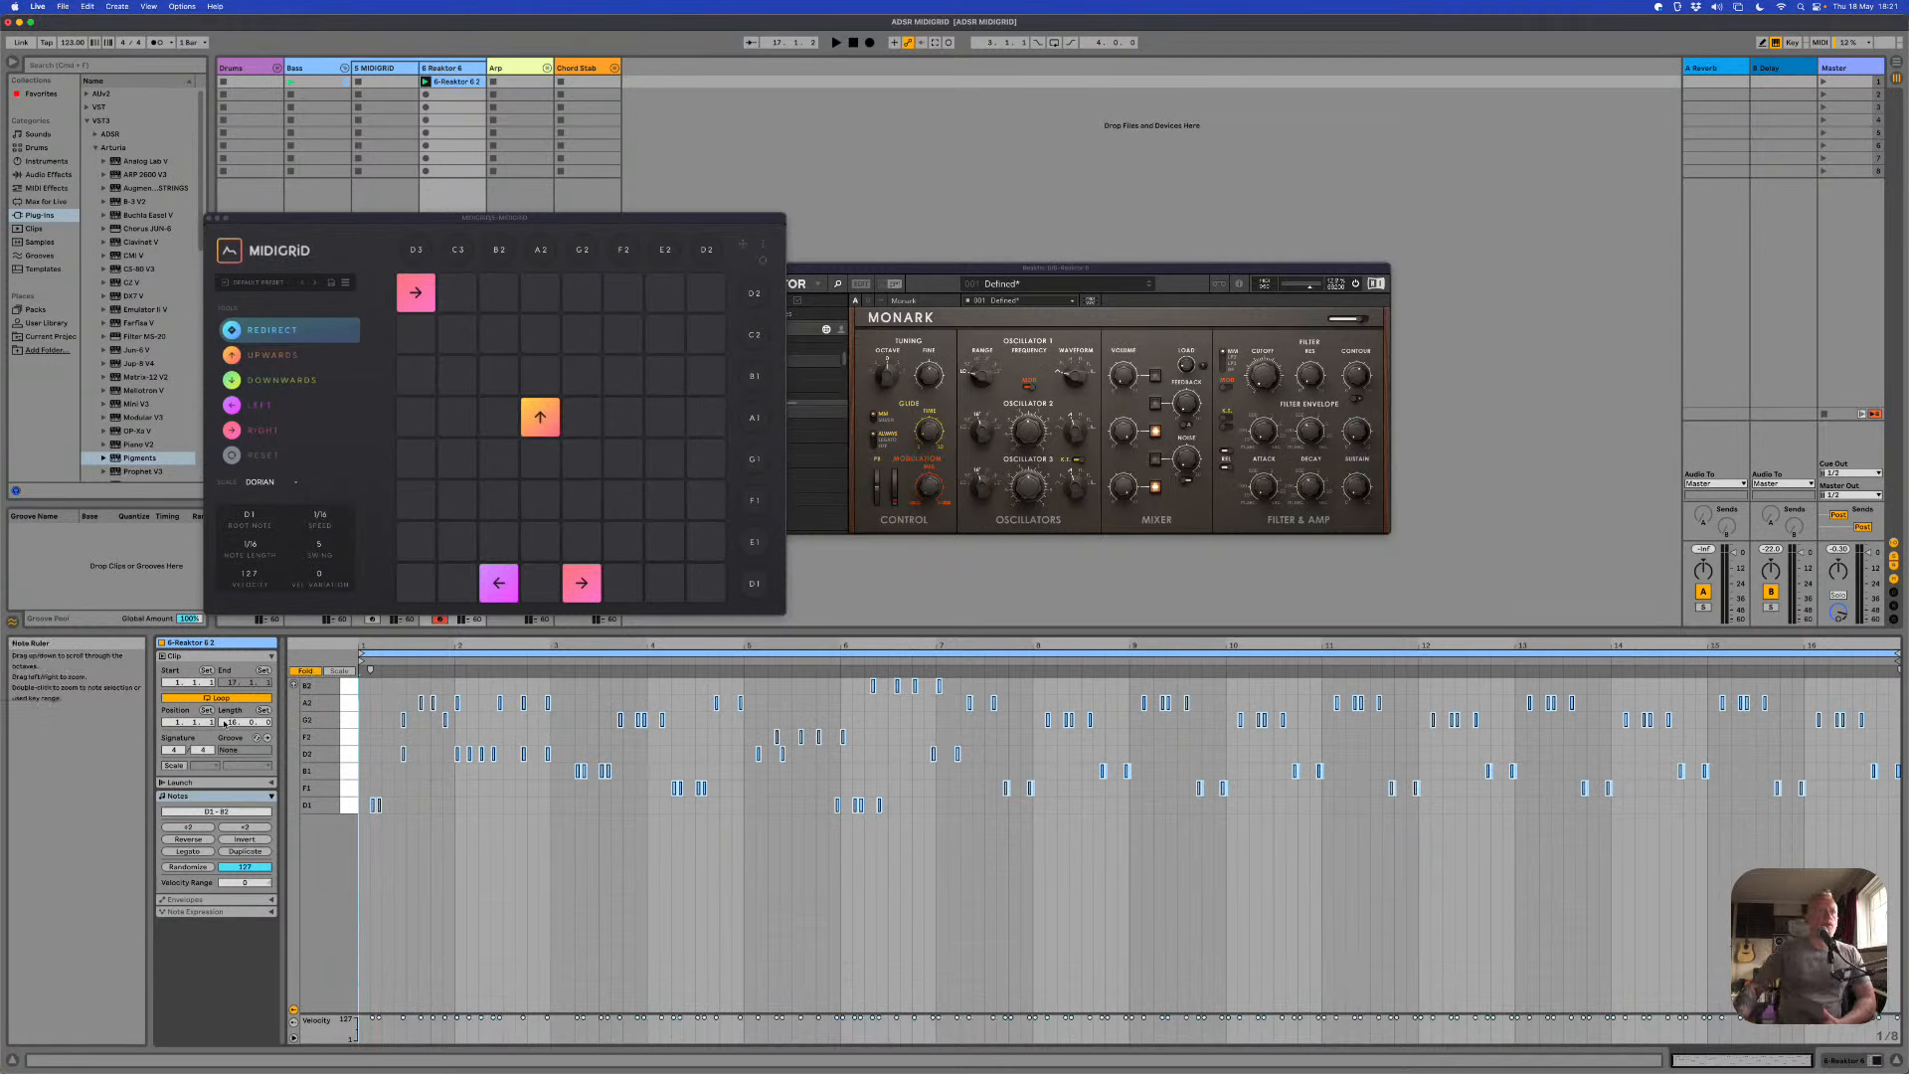
left_click(175, 766)
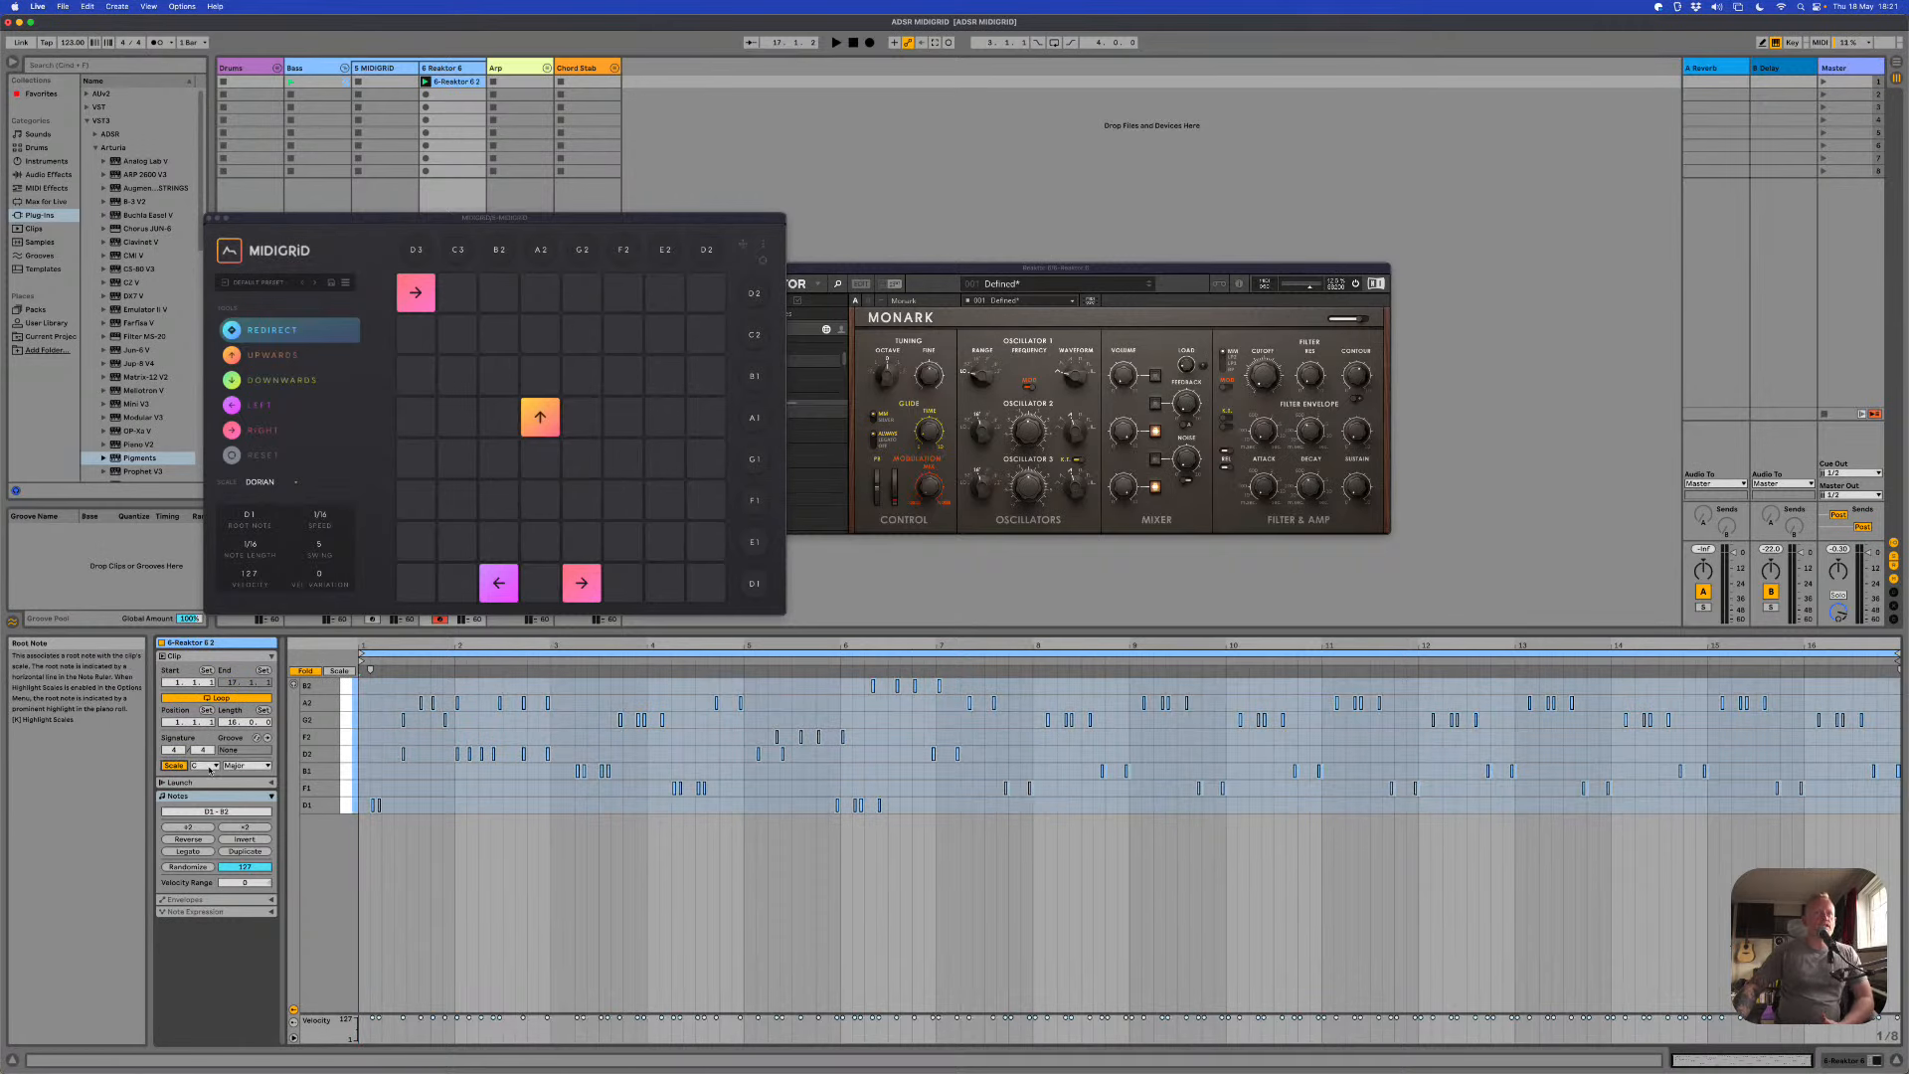
left_click(215, 768)
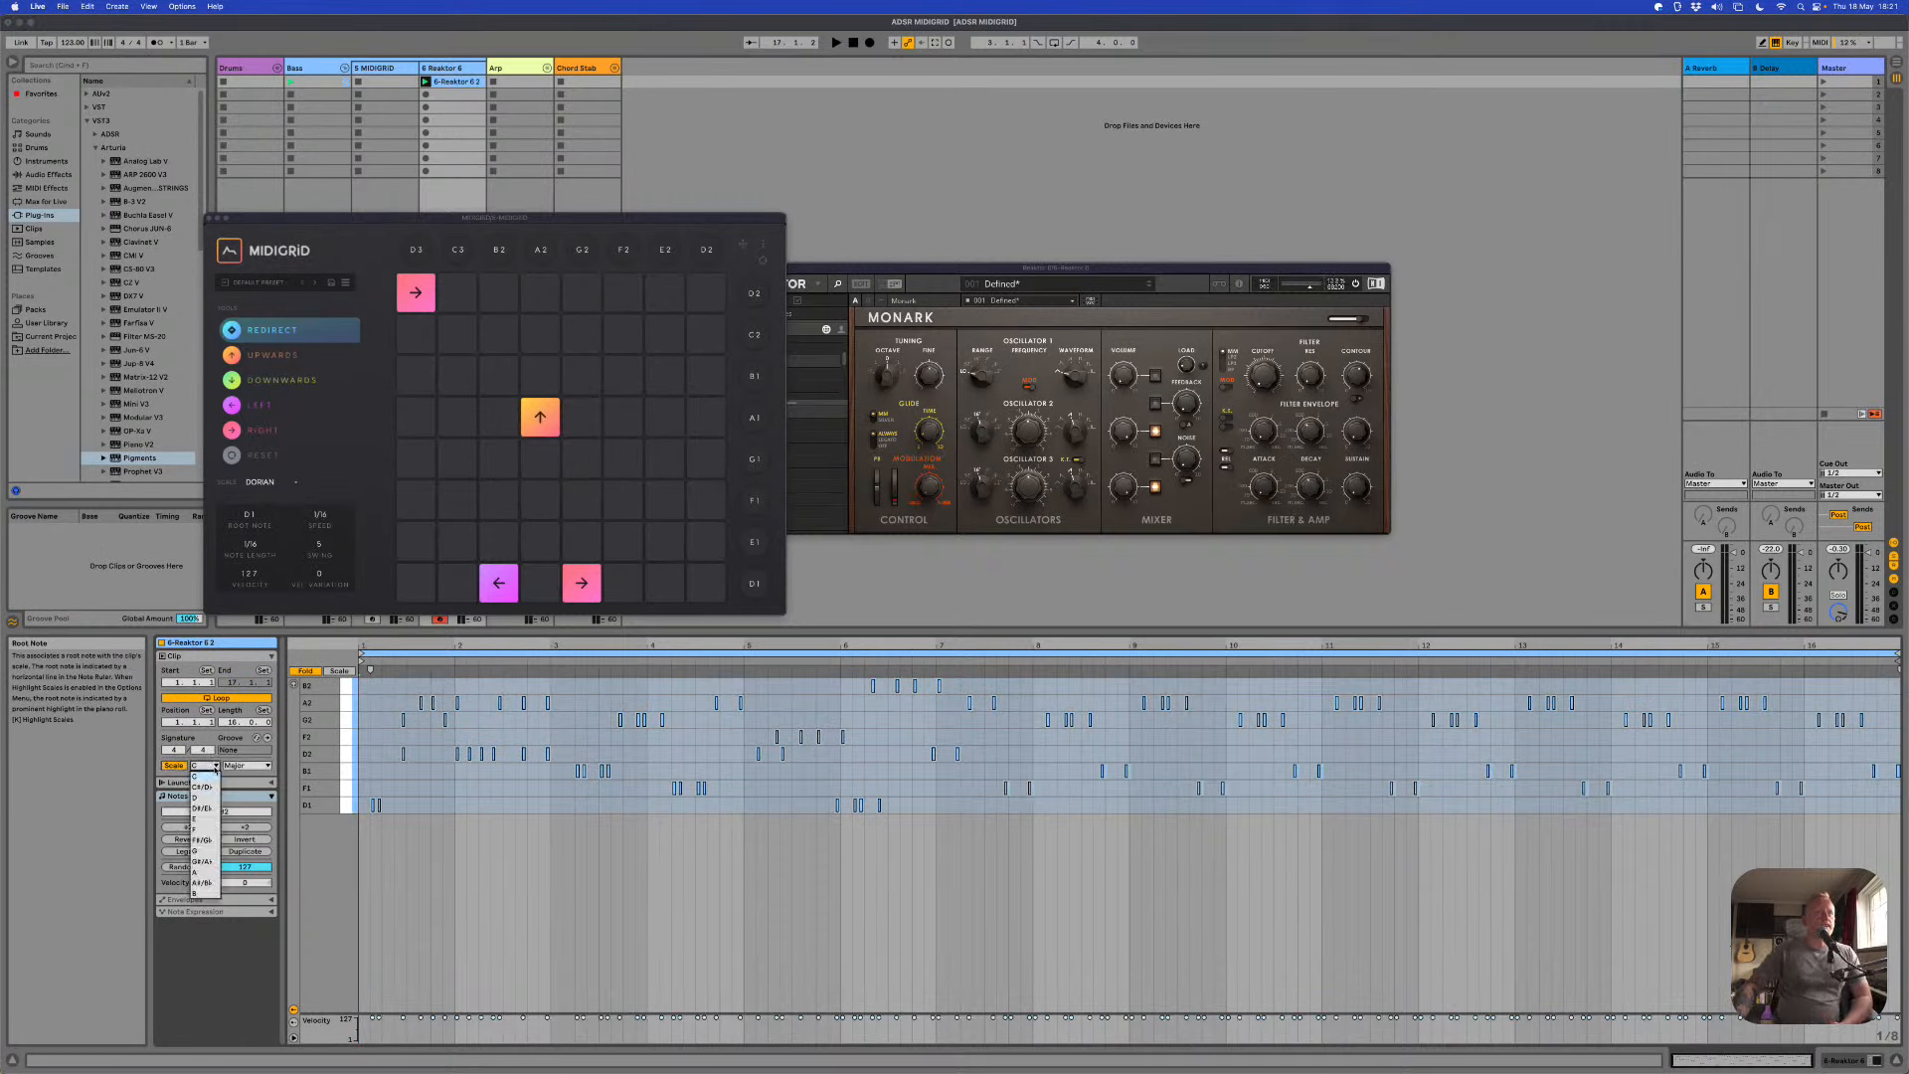
left_click(212, 798)
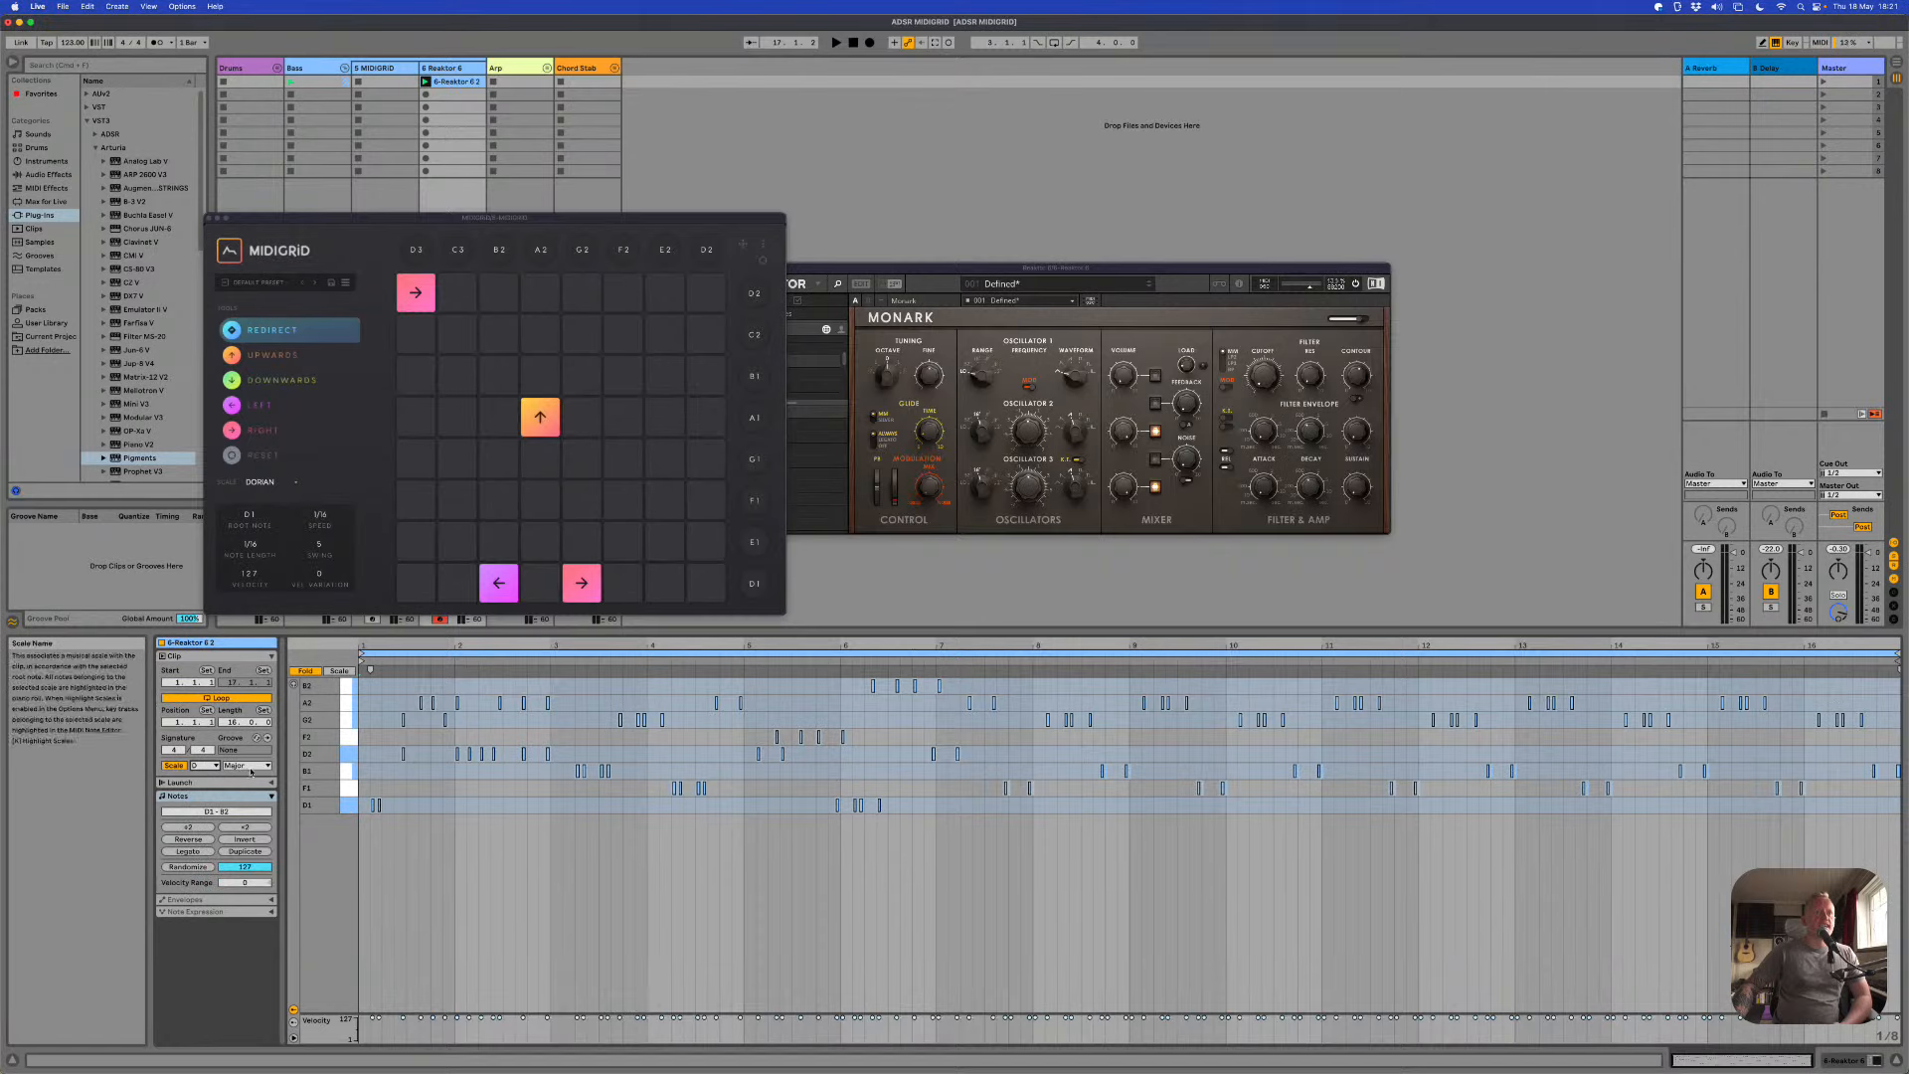
left_click(247, 765)
left_click(239, 413)
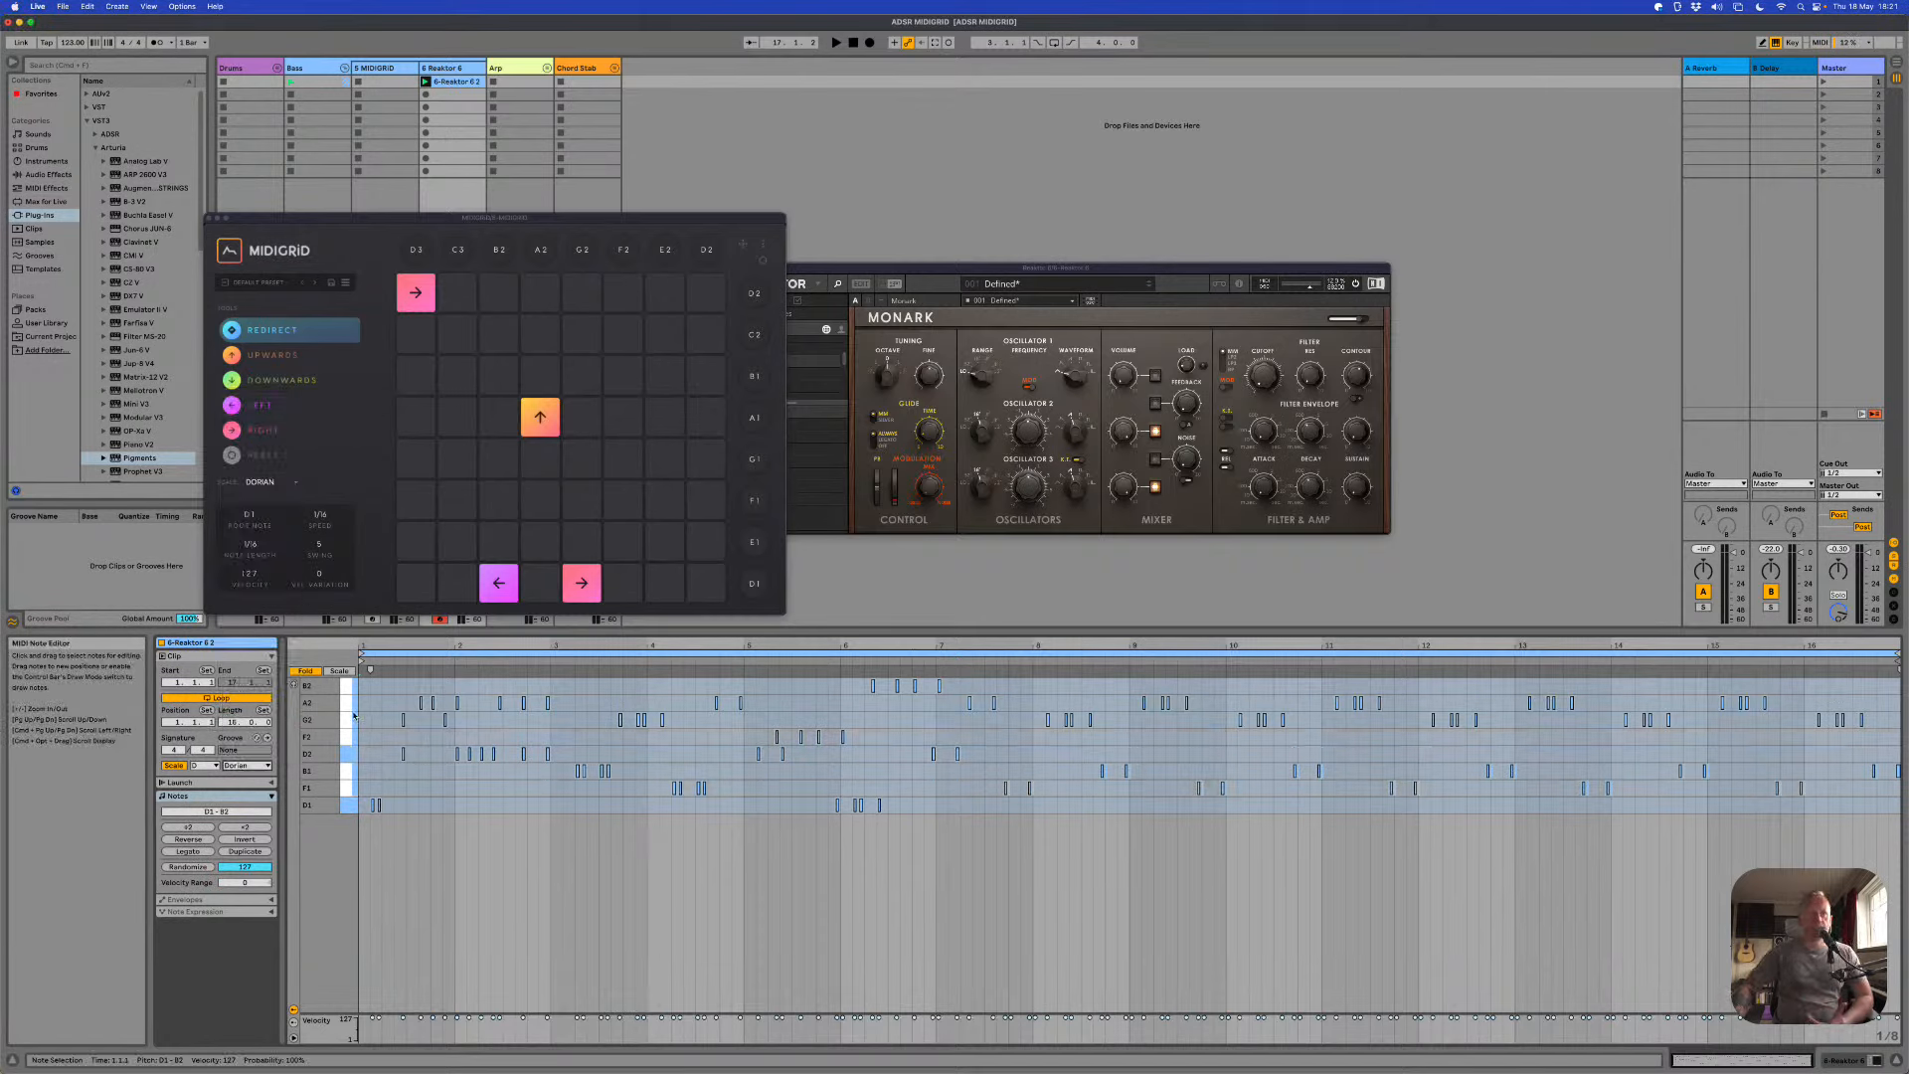
left_click(308, 672)
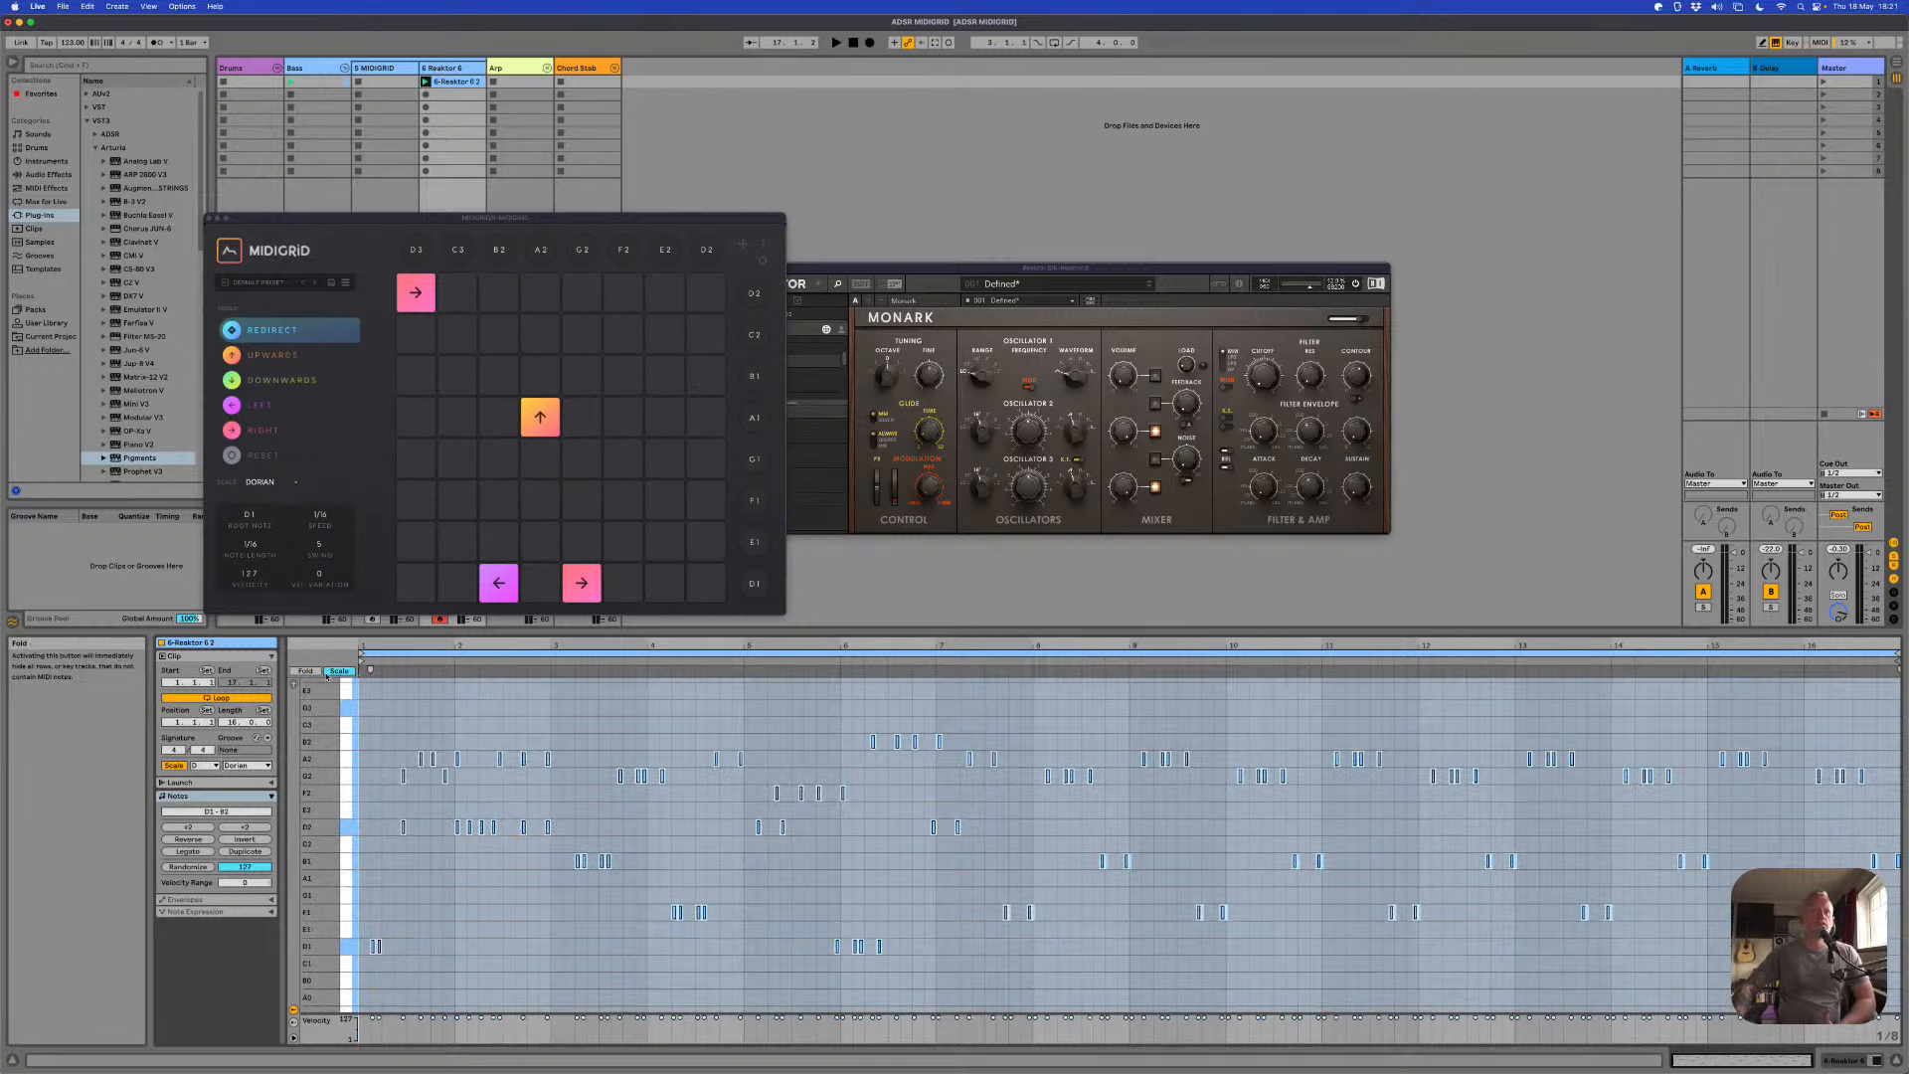
Step: Delete the first and the last two D2 notes of bar 2 and loop the clip's first two bars
left_click(621, 826)
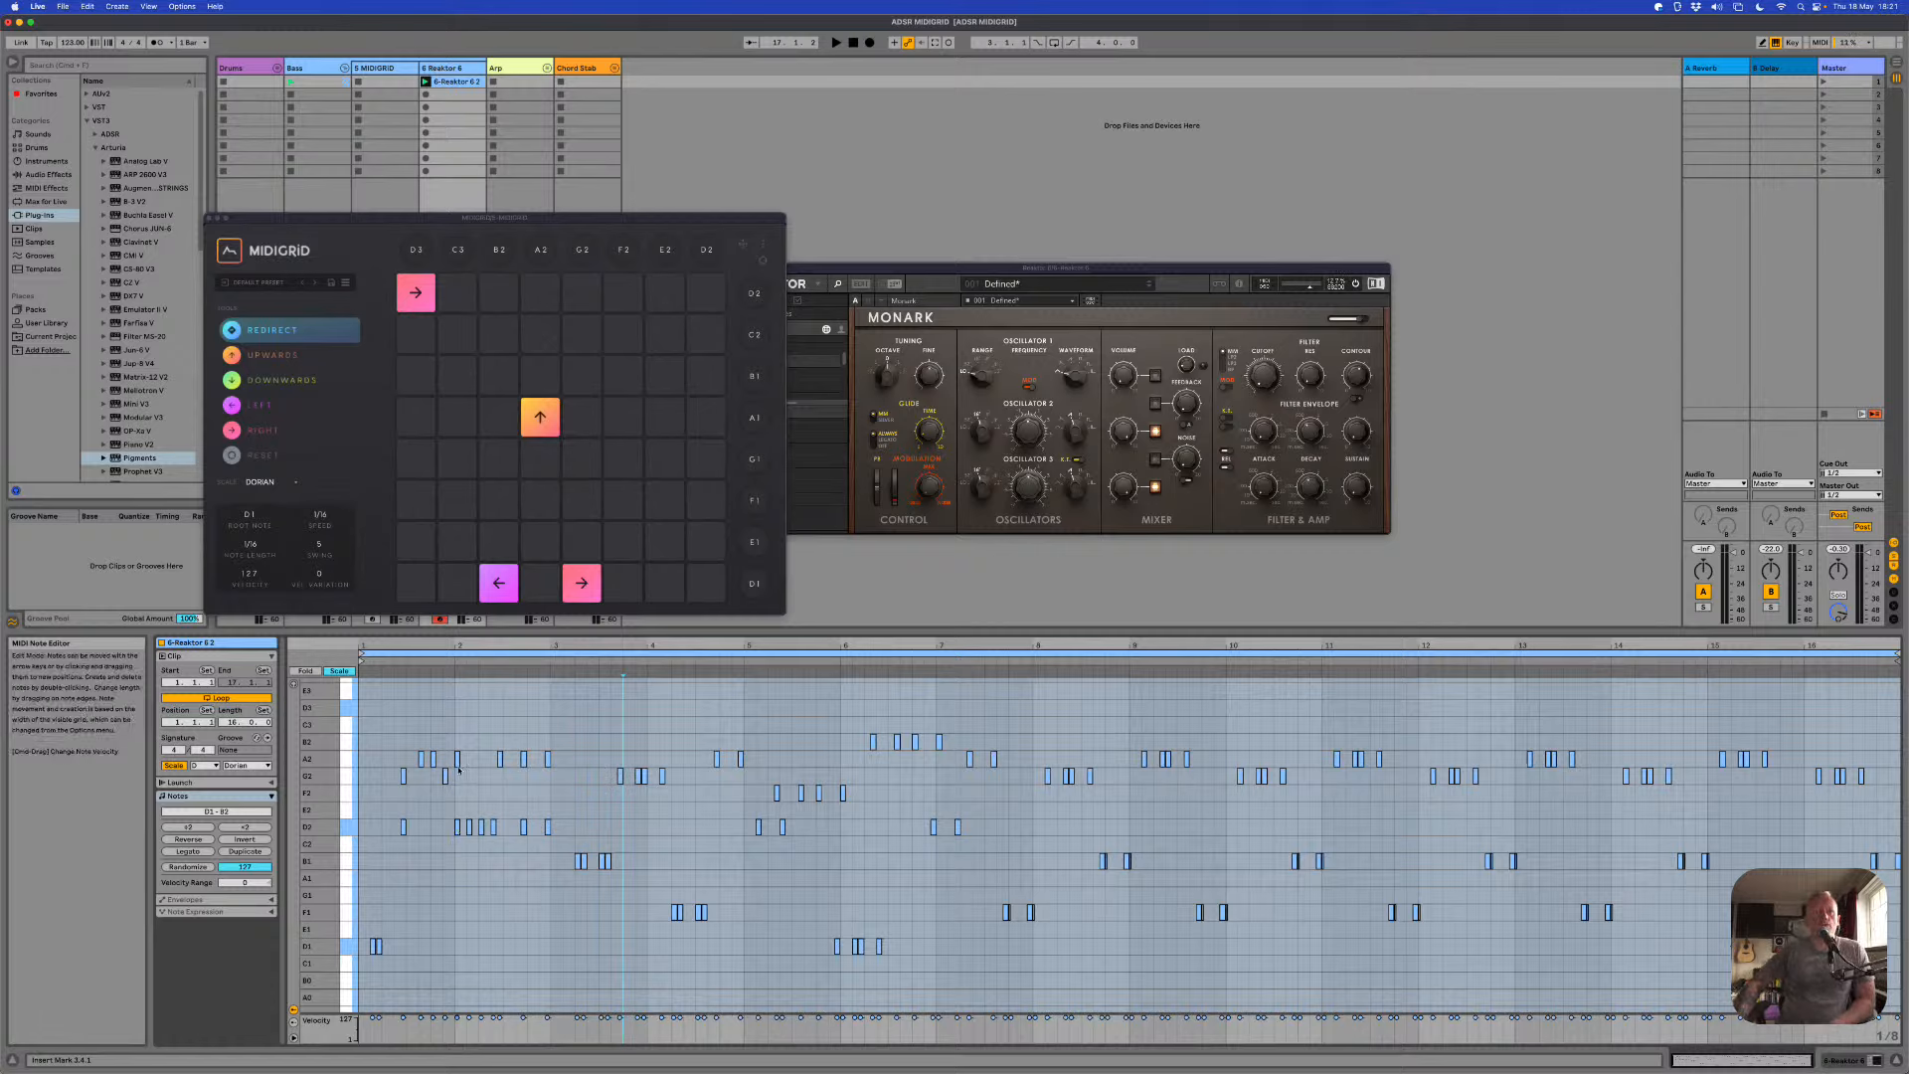
left_click(457, 826)
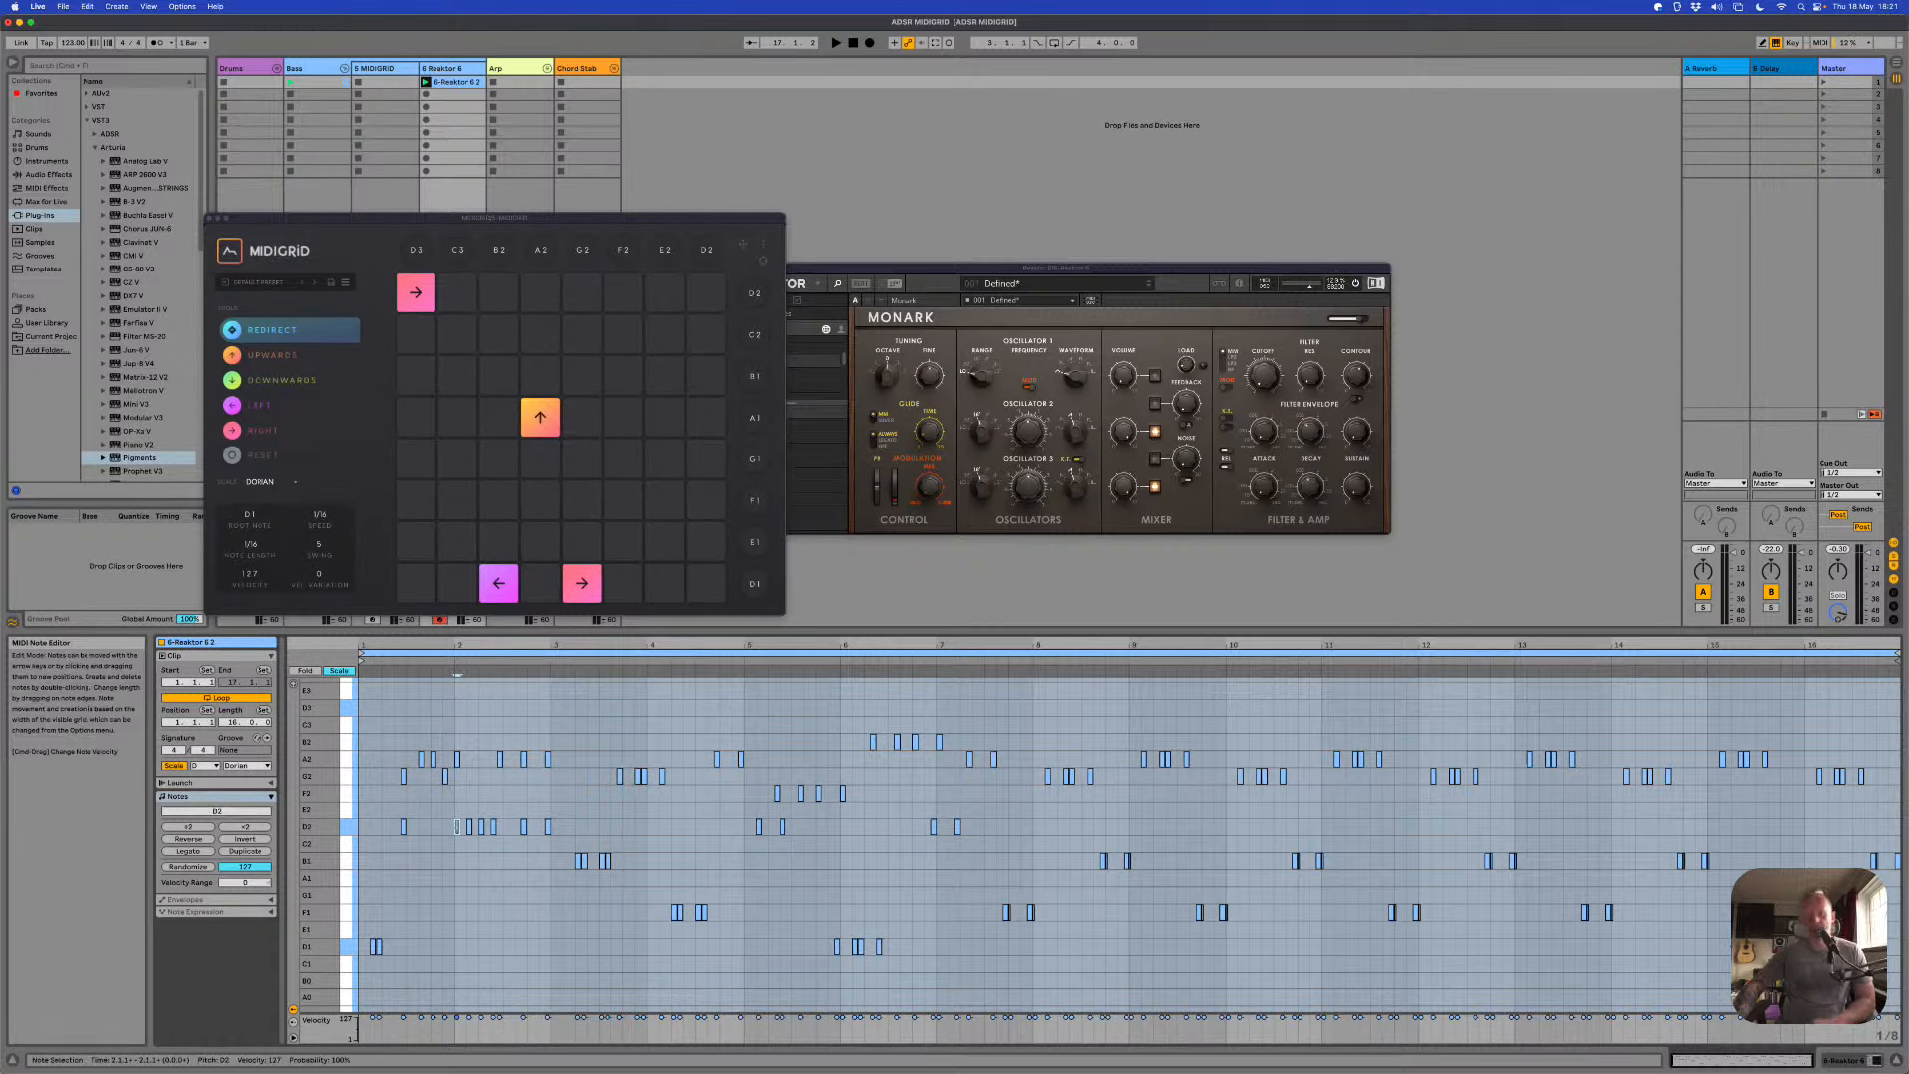
left_click_drag(459, 829, 529, 833)
double_click(527, 829)
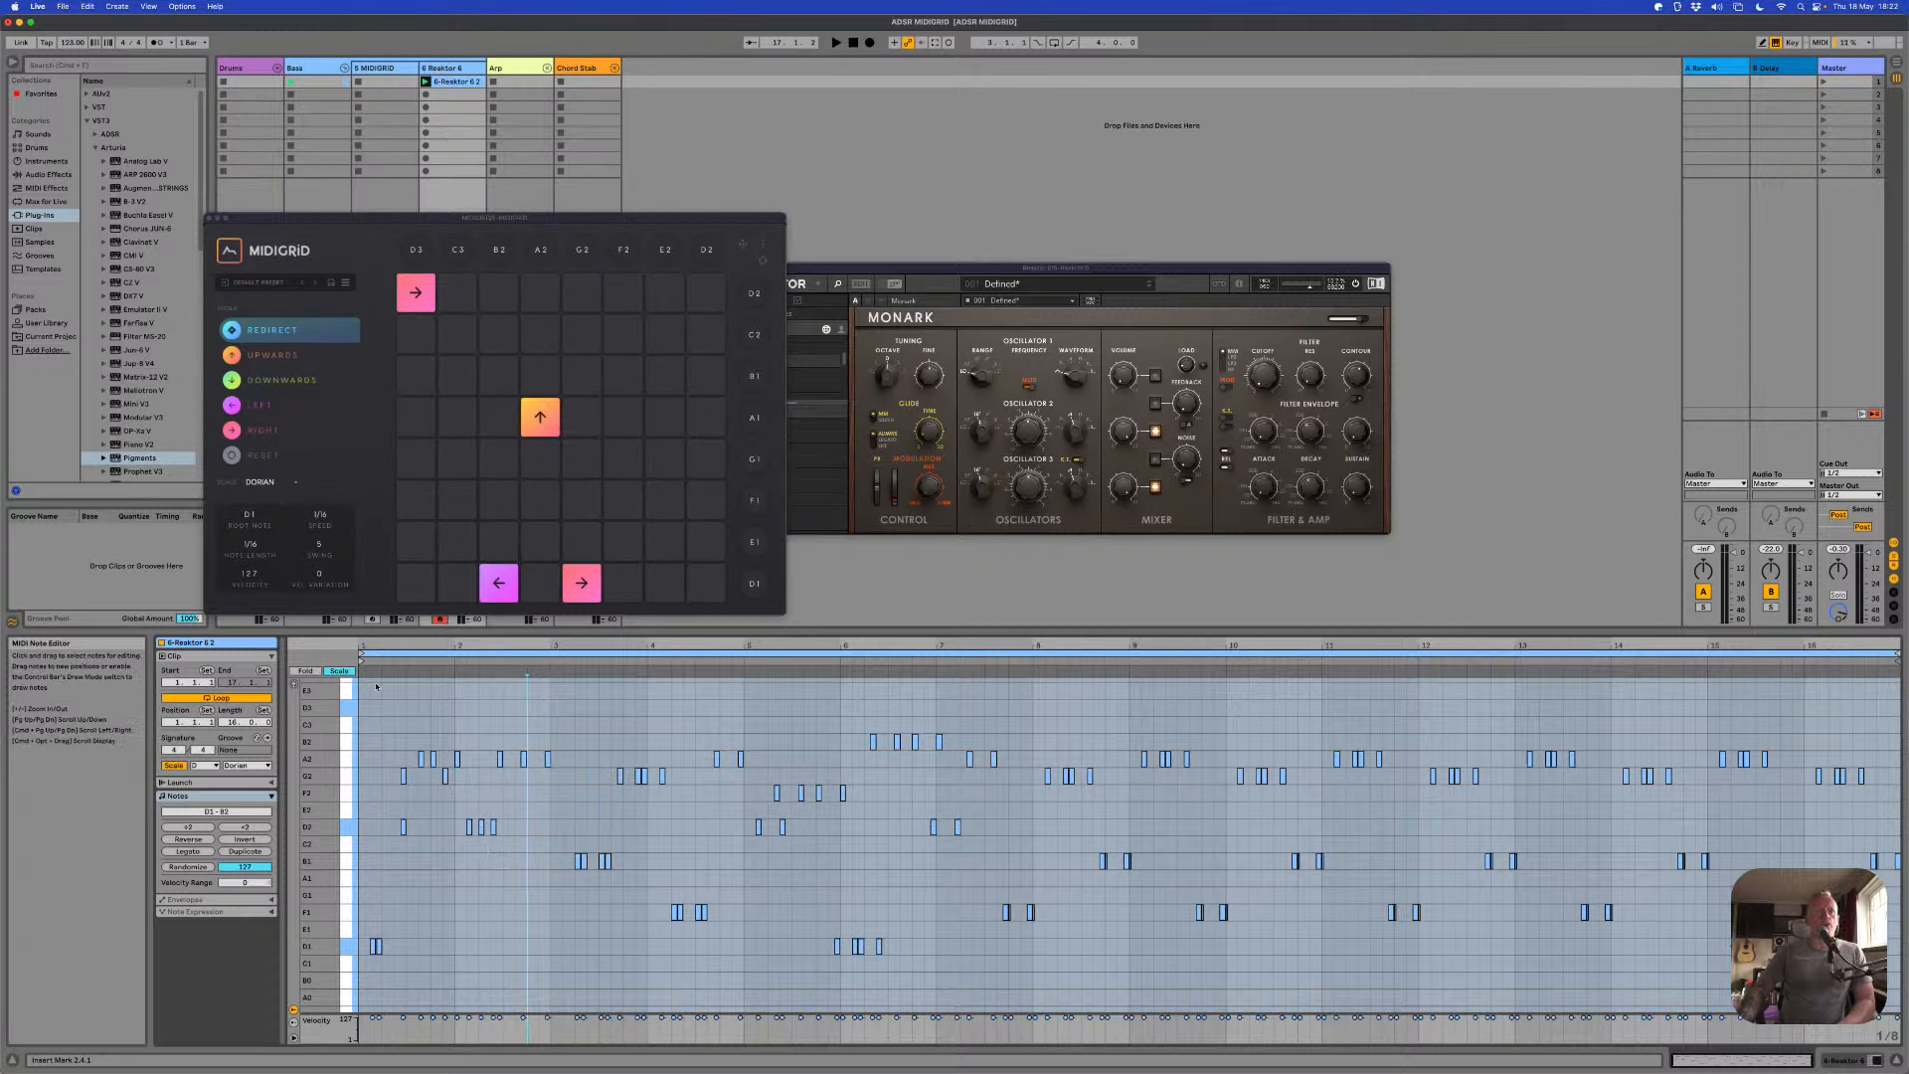
left_click_drag(362, 691, 546, 702)
key("super+l")
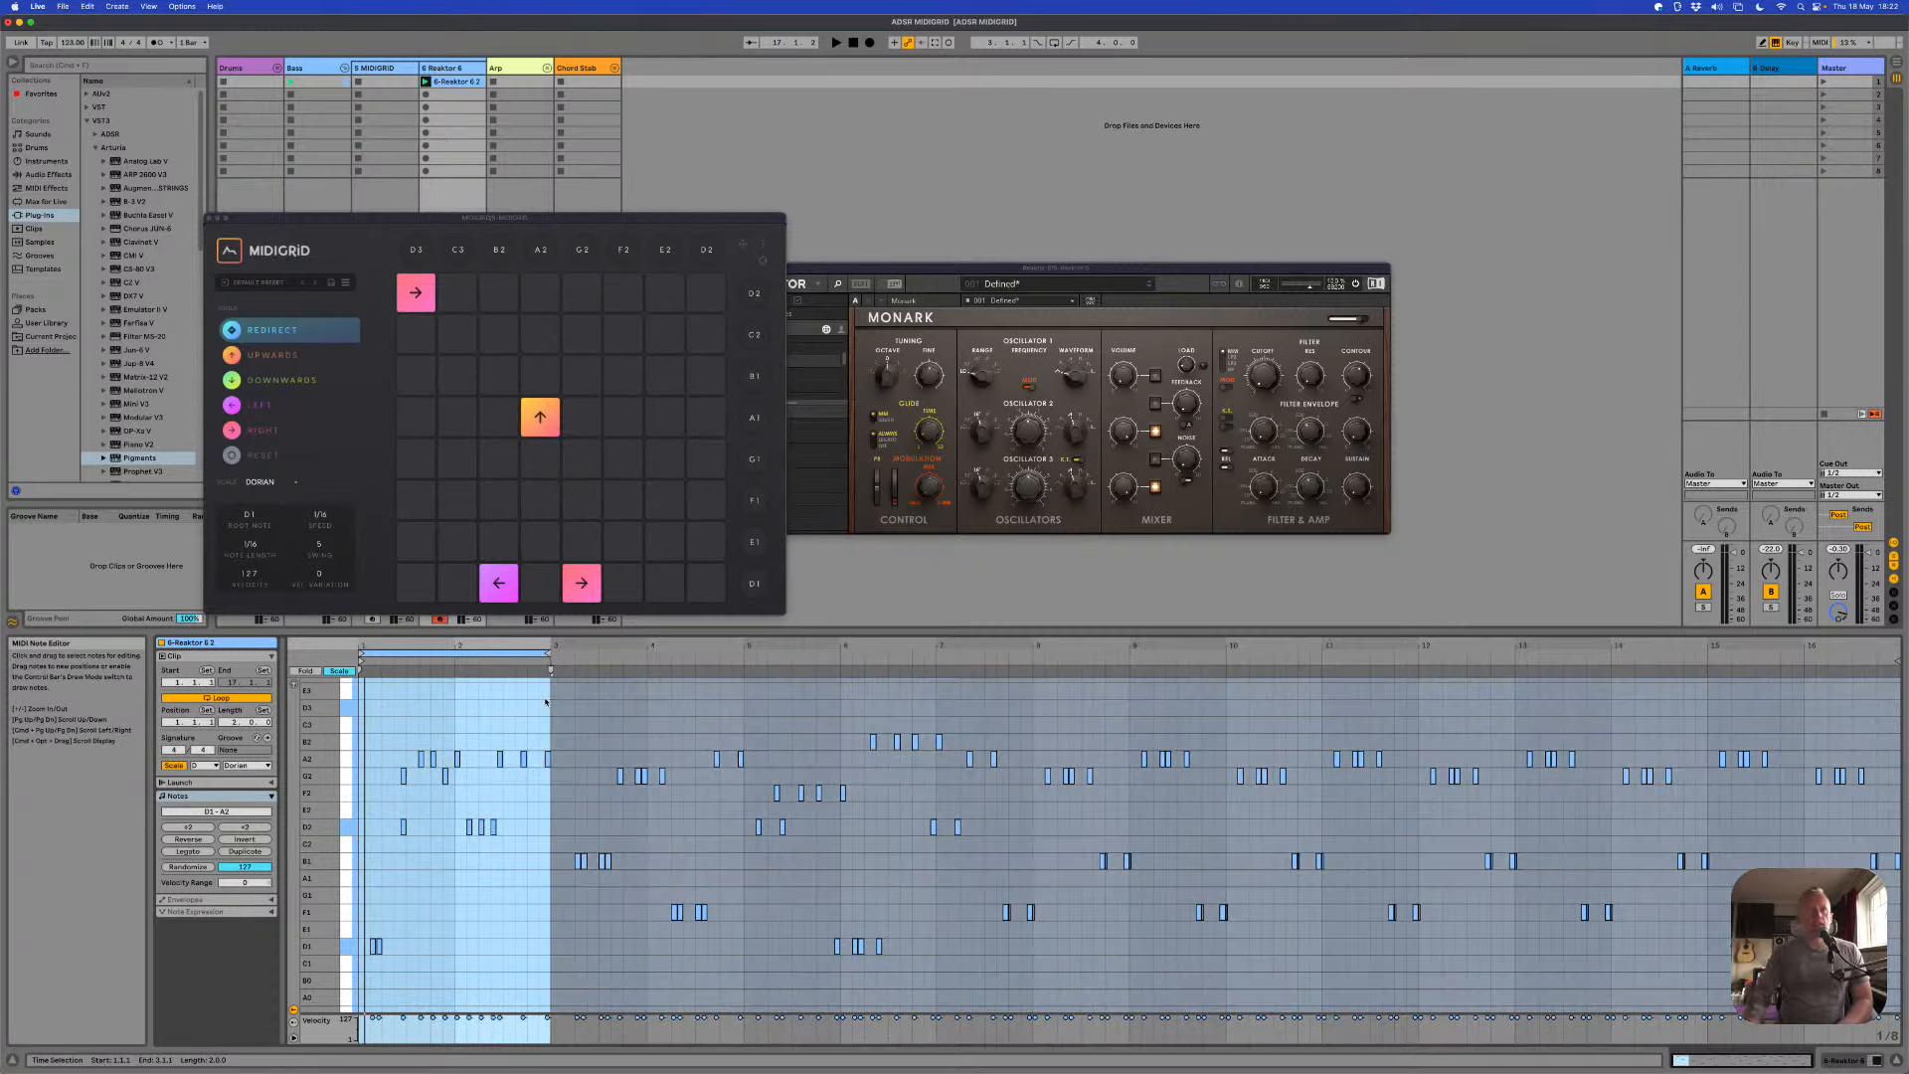
Step: Set the Reaktor 6 track's monitoring to Off and play back its recorded clip
left_click_drag(258, 218, 704, 213)
left_click(447, 465)
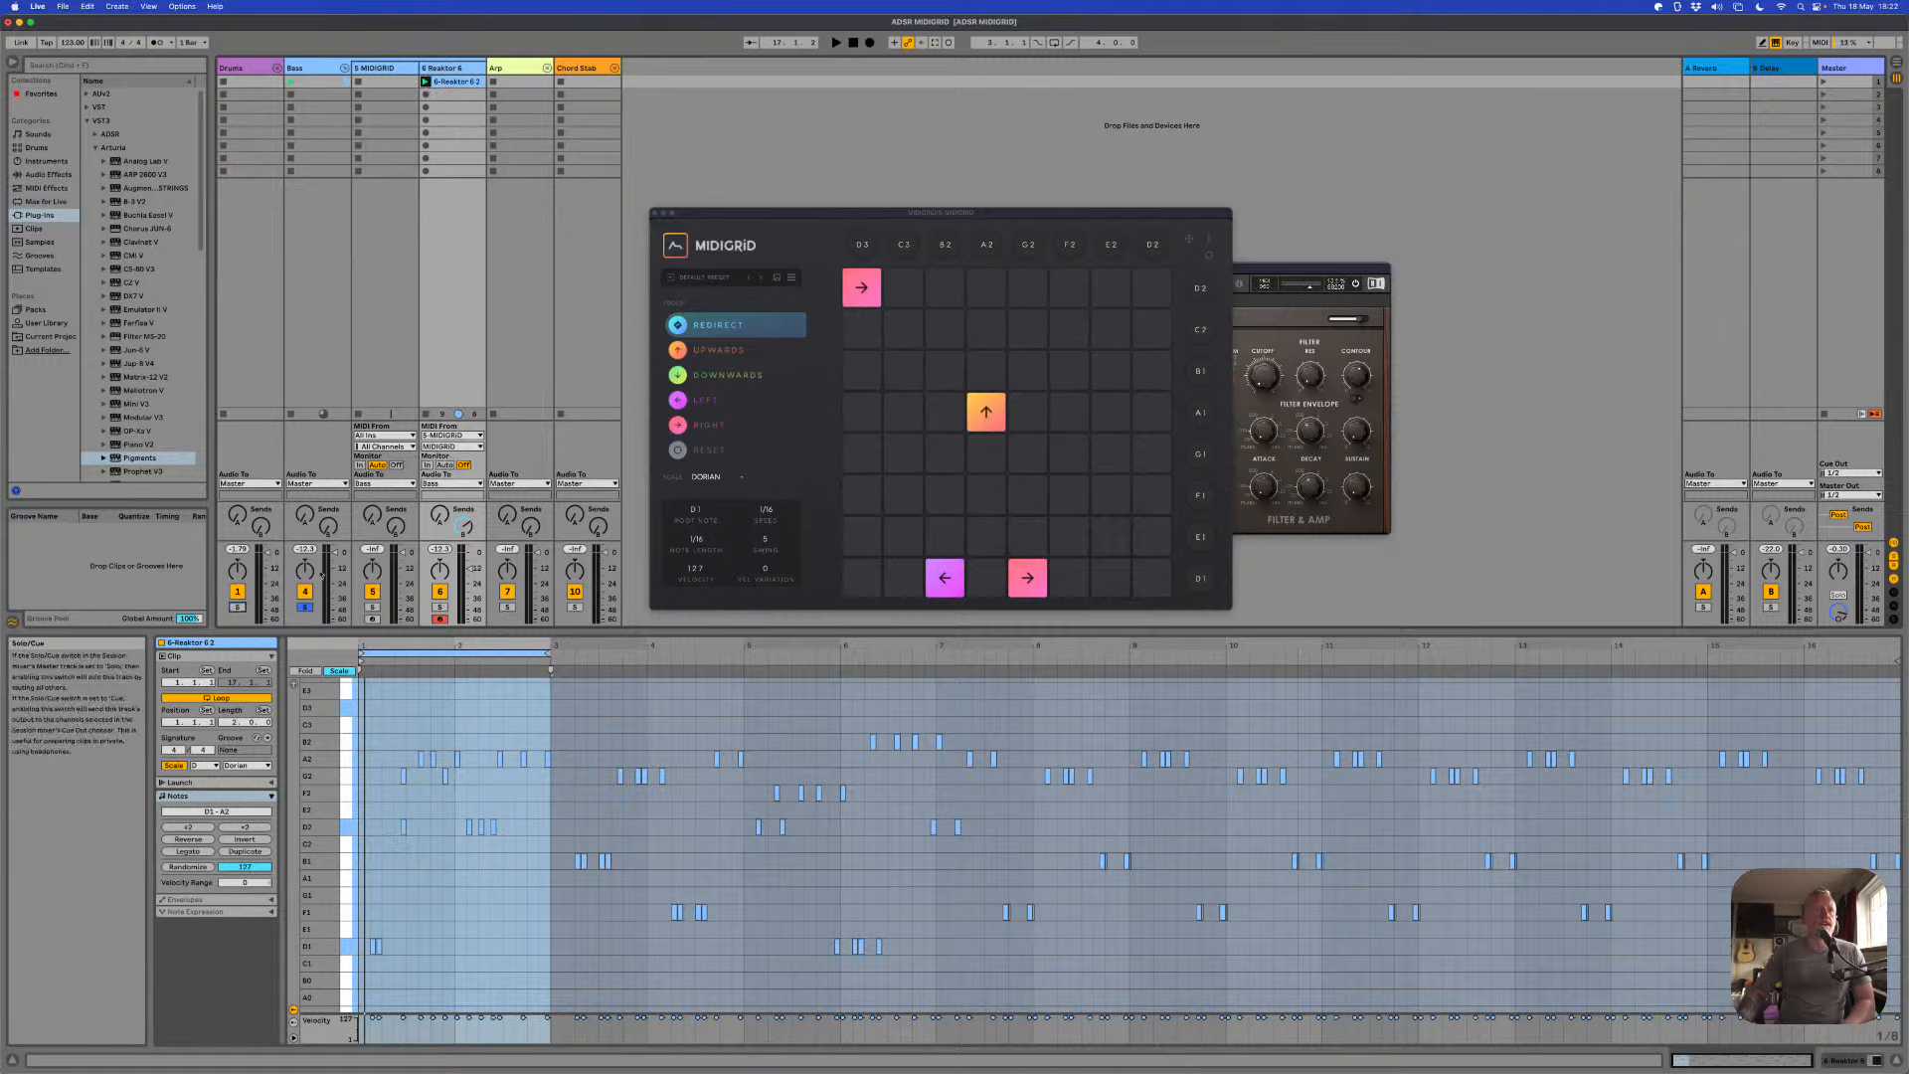
double_click(380, 68)
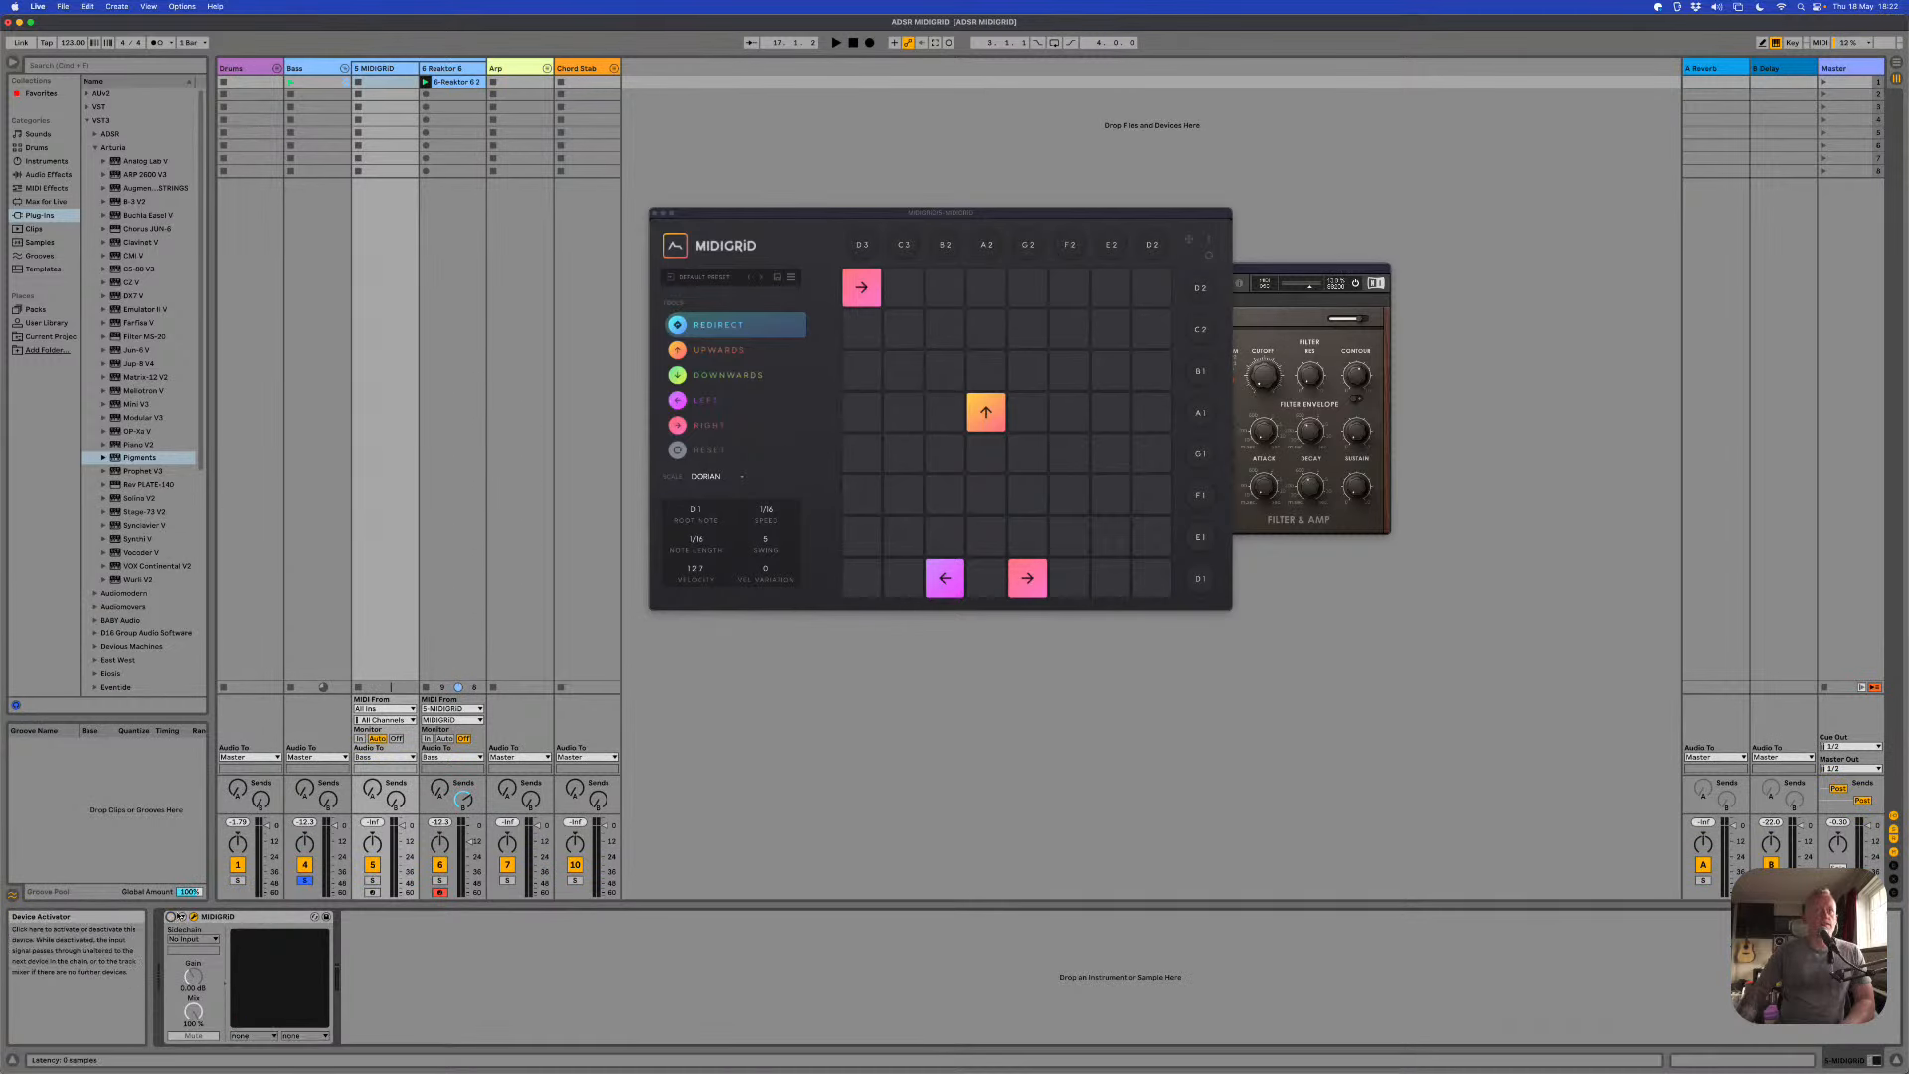
left_click(445, 68)
double_click(445, 82)
key("space")
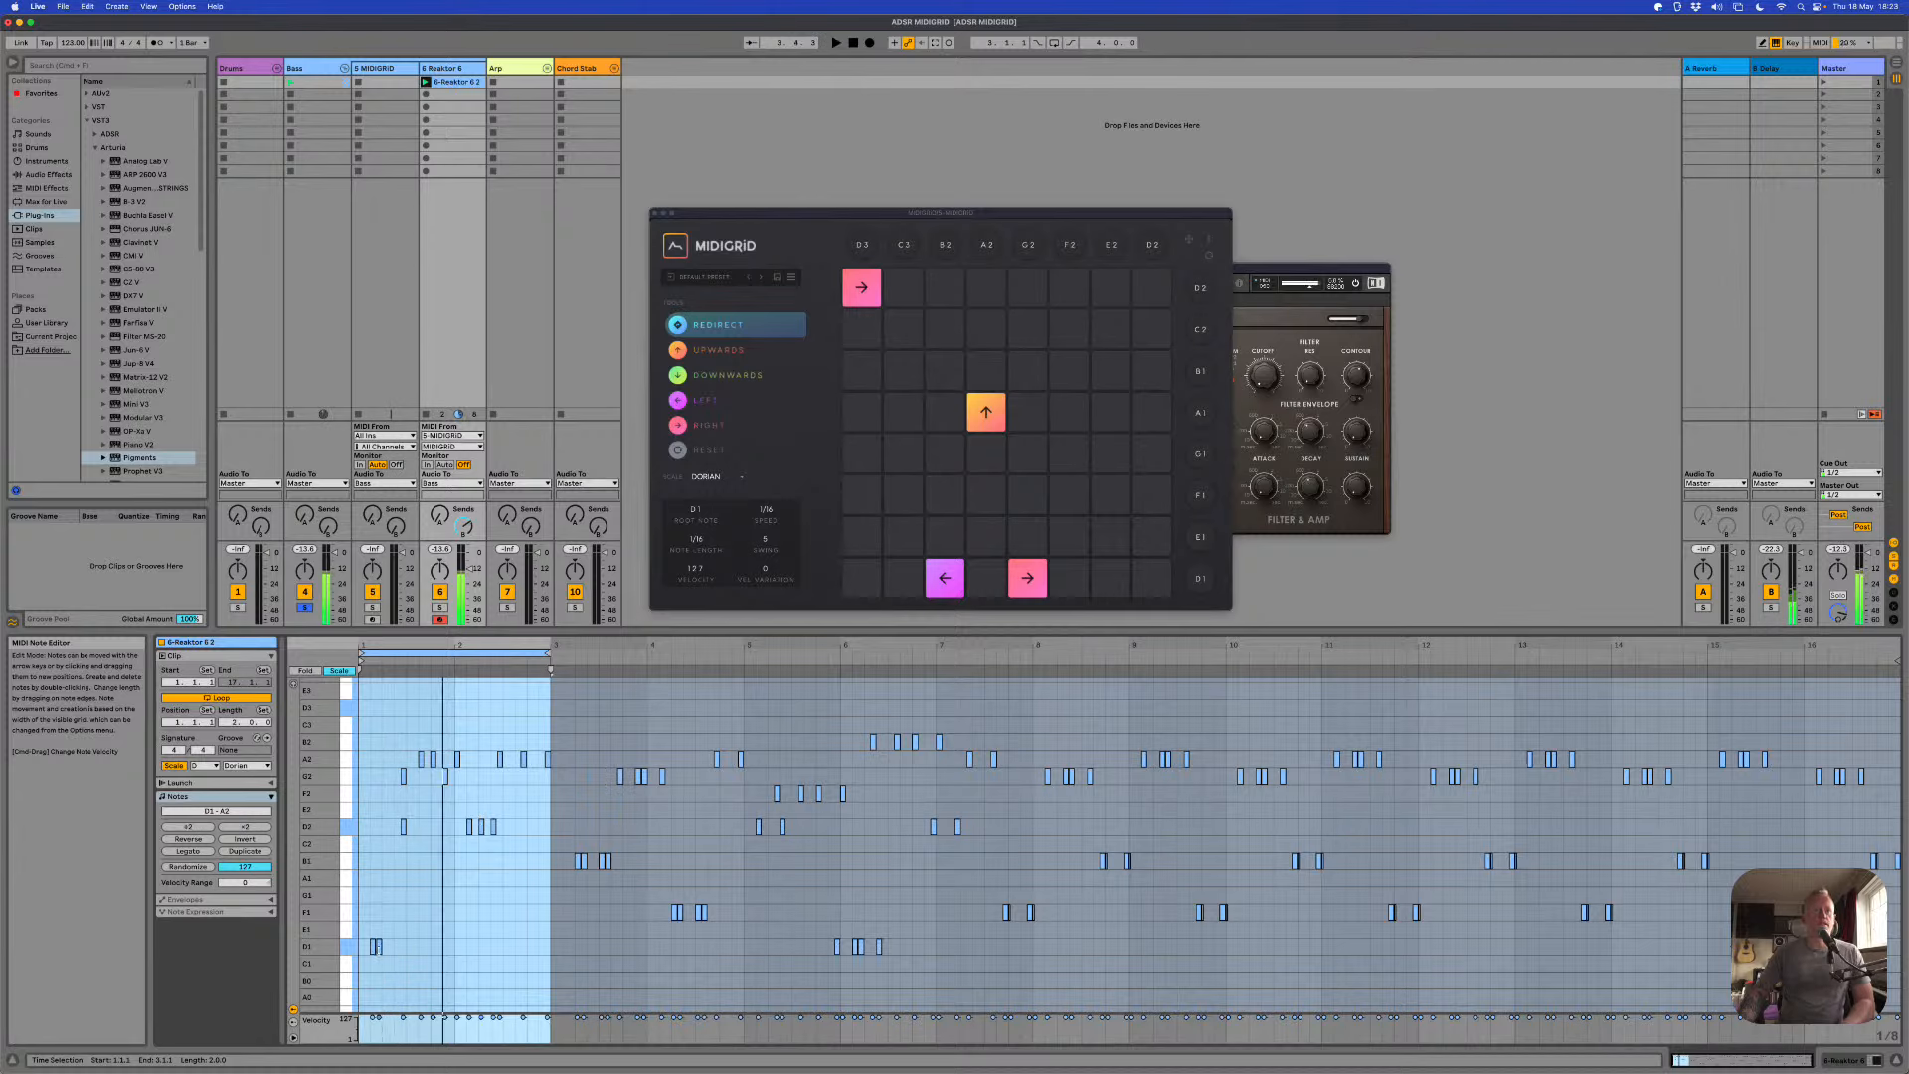
Step: Raise the second D1 note of bar 1 to F1 and play the clip
left_click(378, 945)
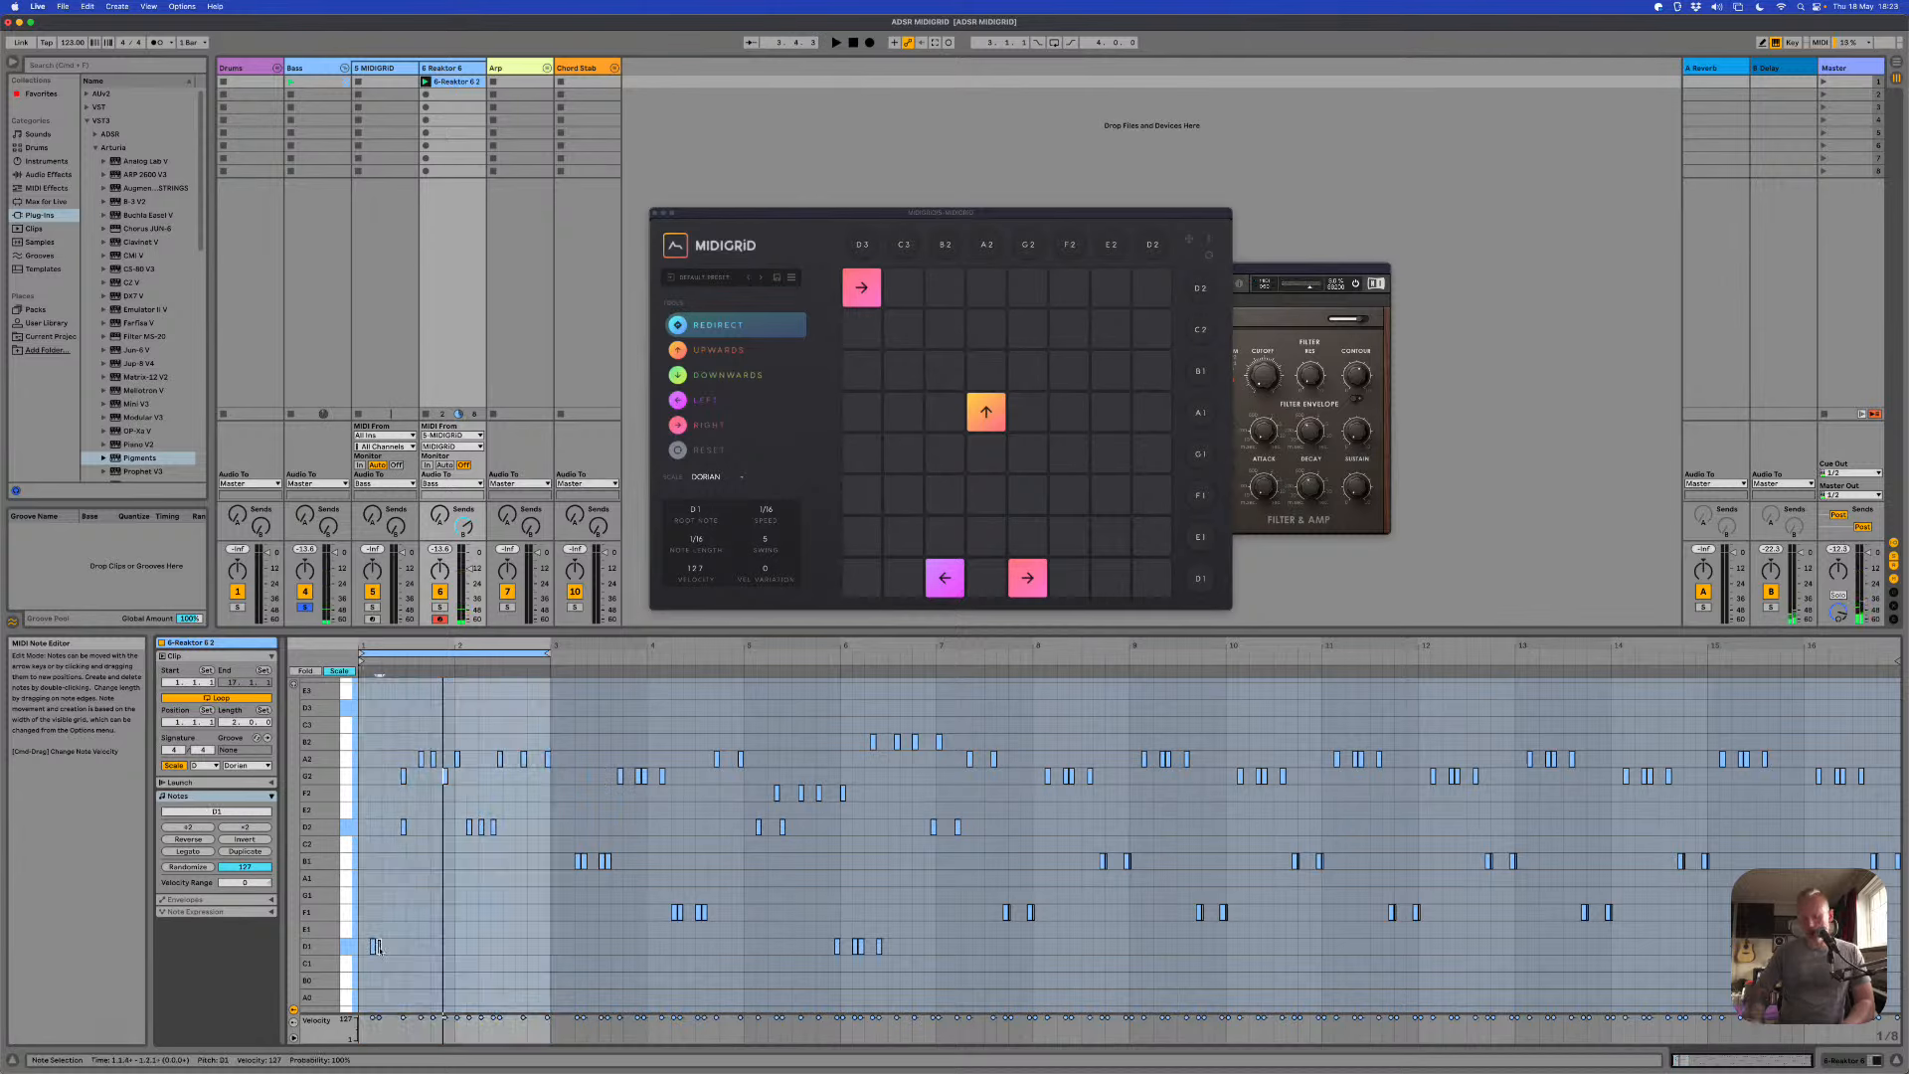
key("Up")
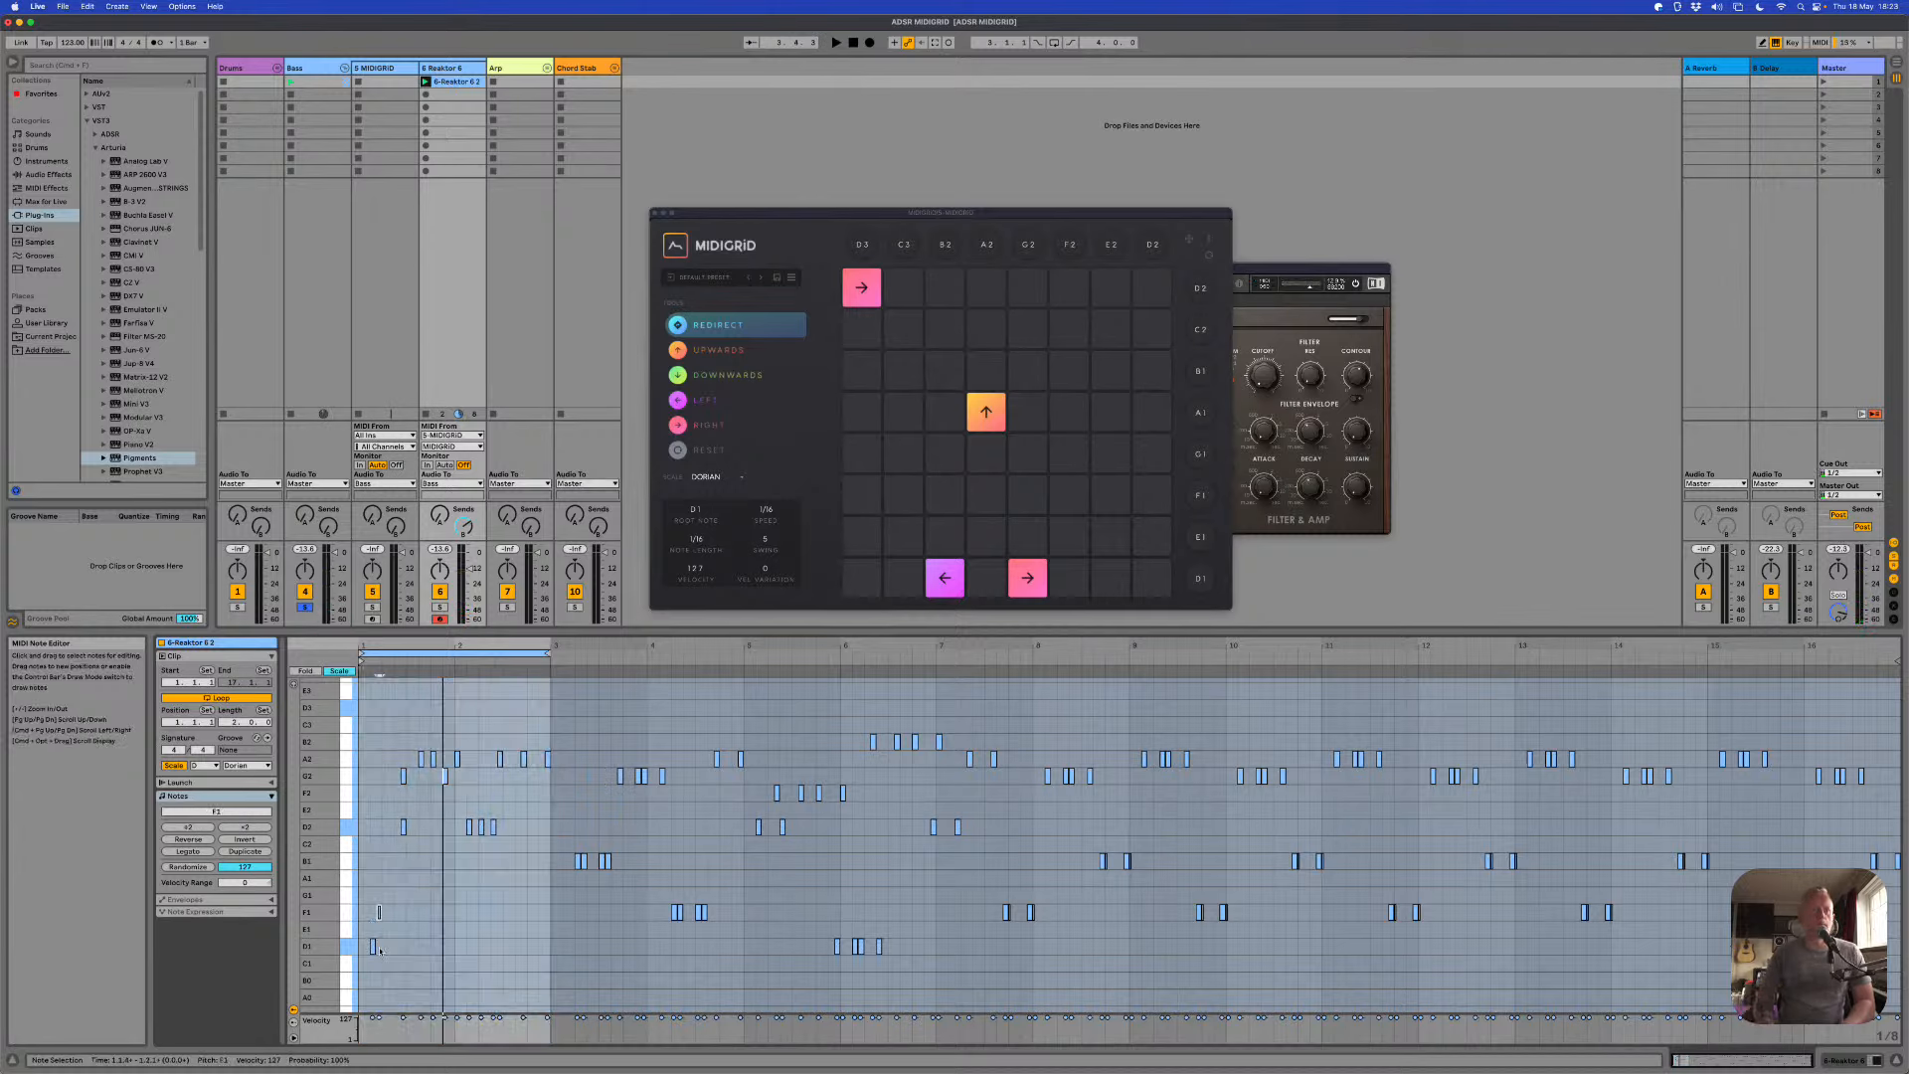
key("space")
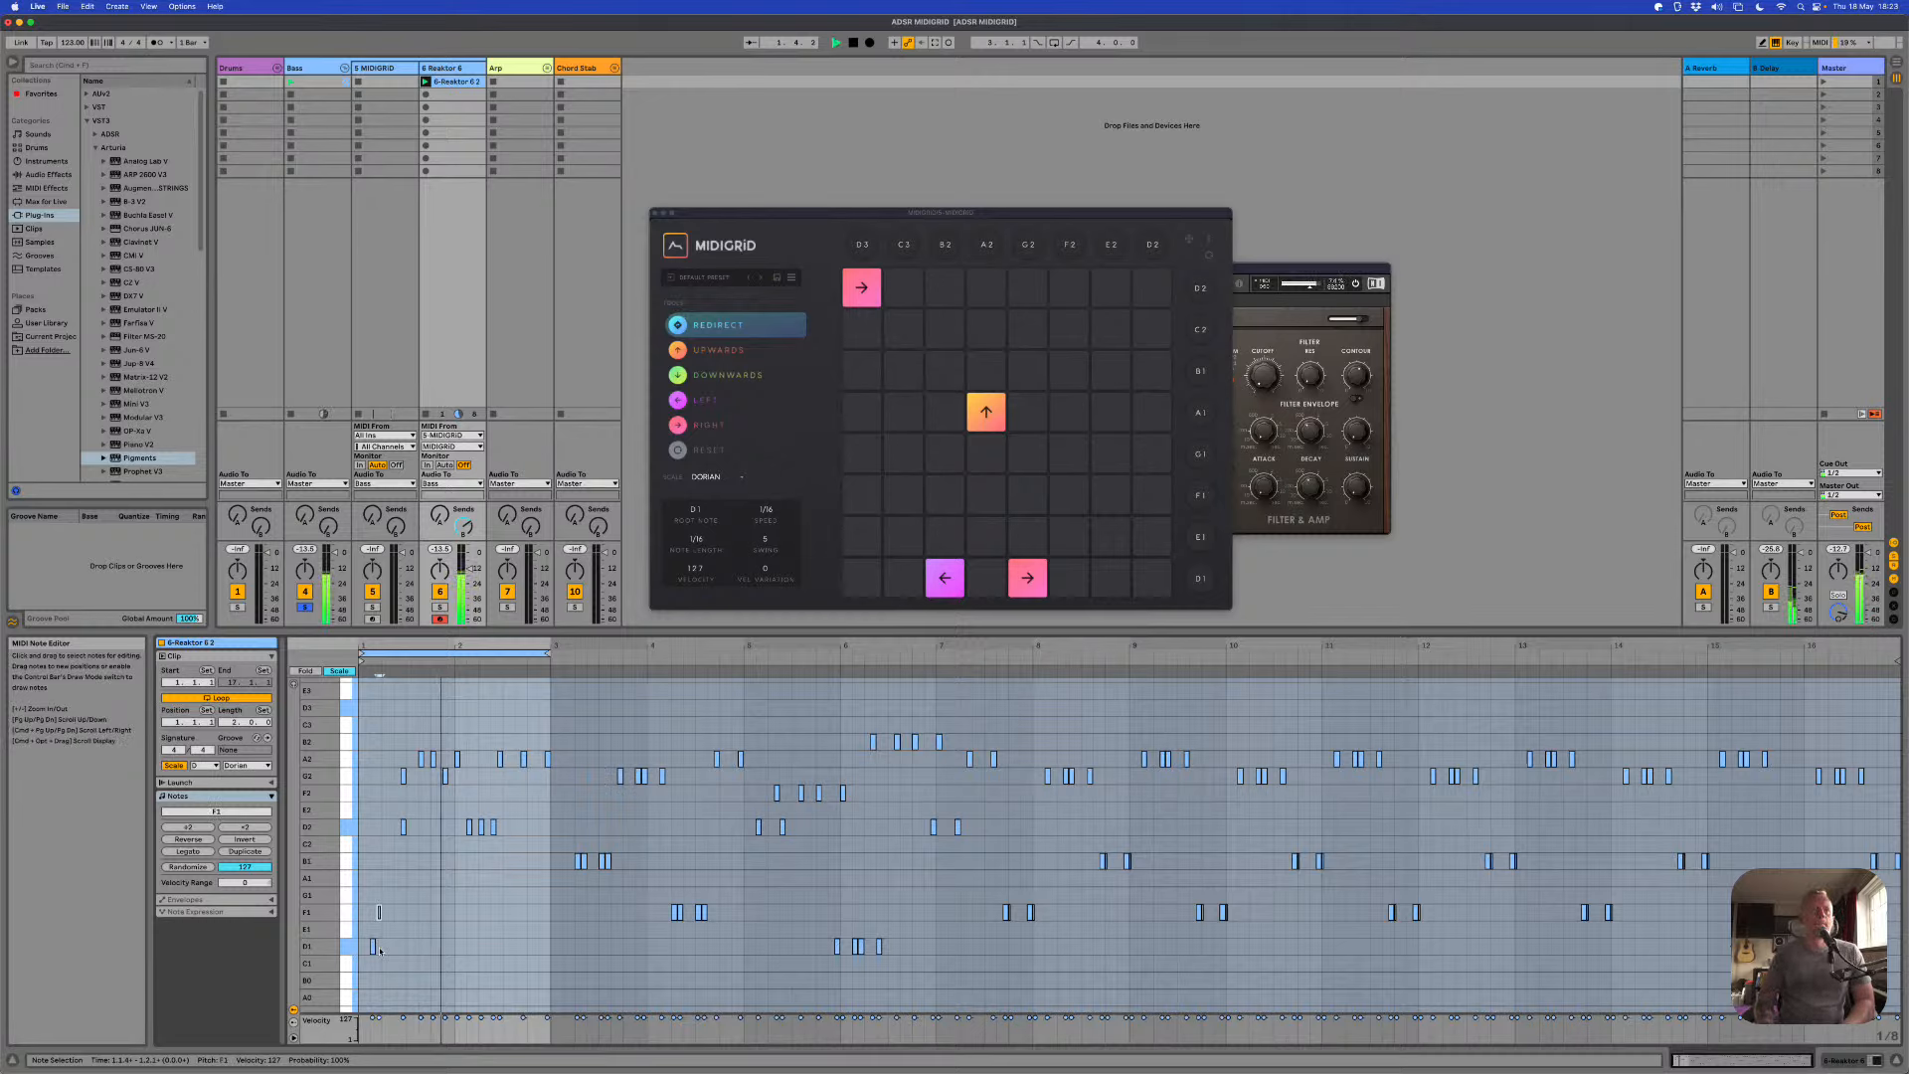
Step: Remove the D2 note from bar 1 and raise the middle D2 note of bar 2 to E2
left_click(403, 826)
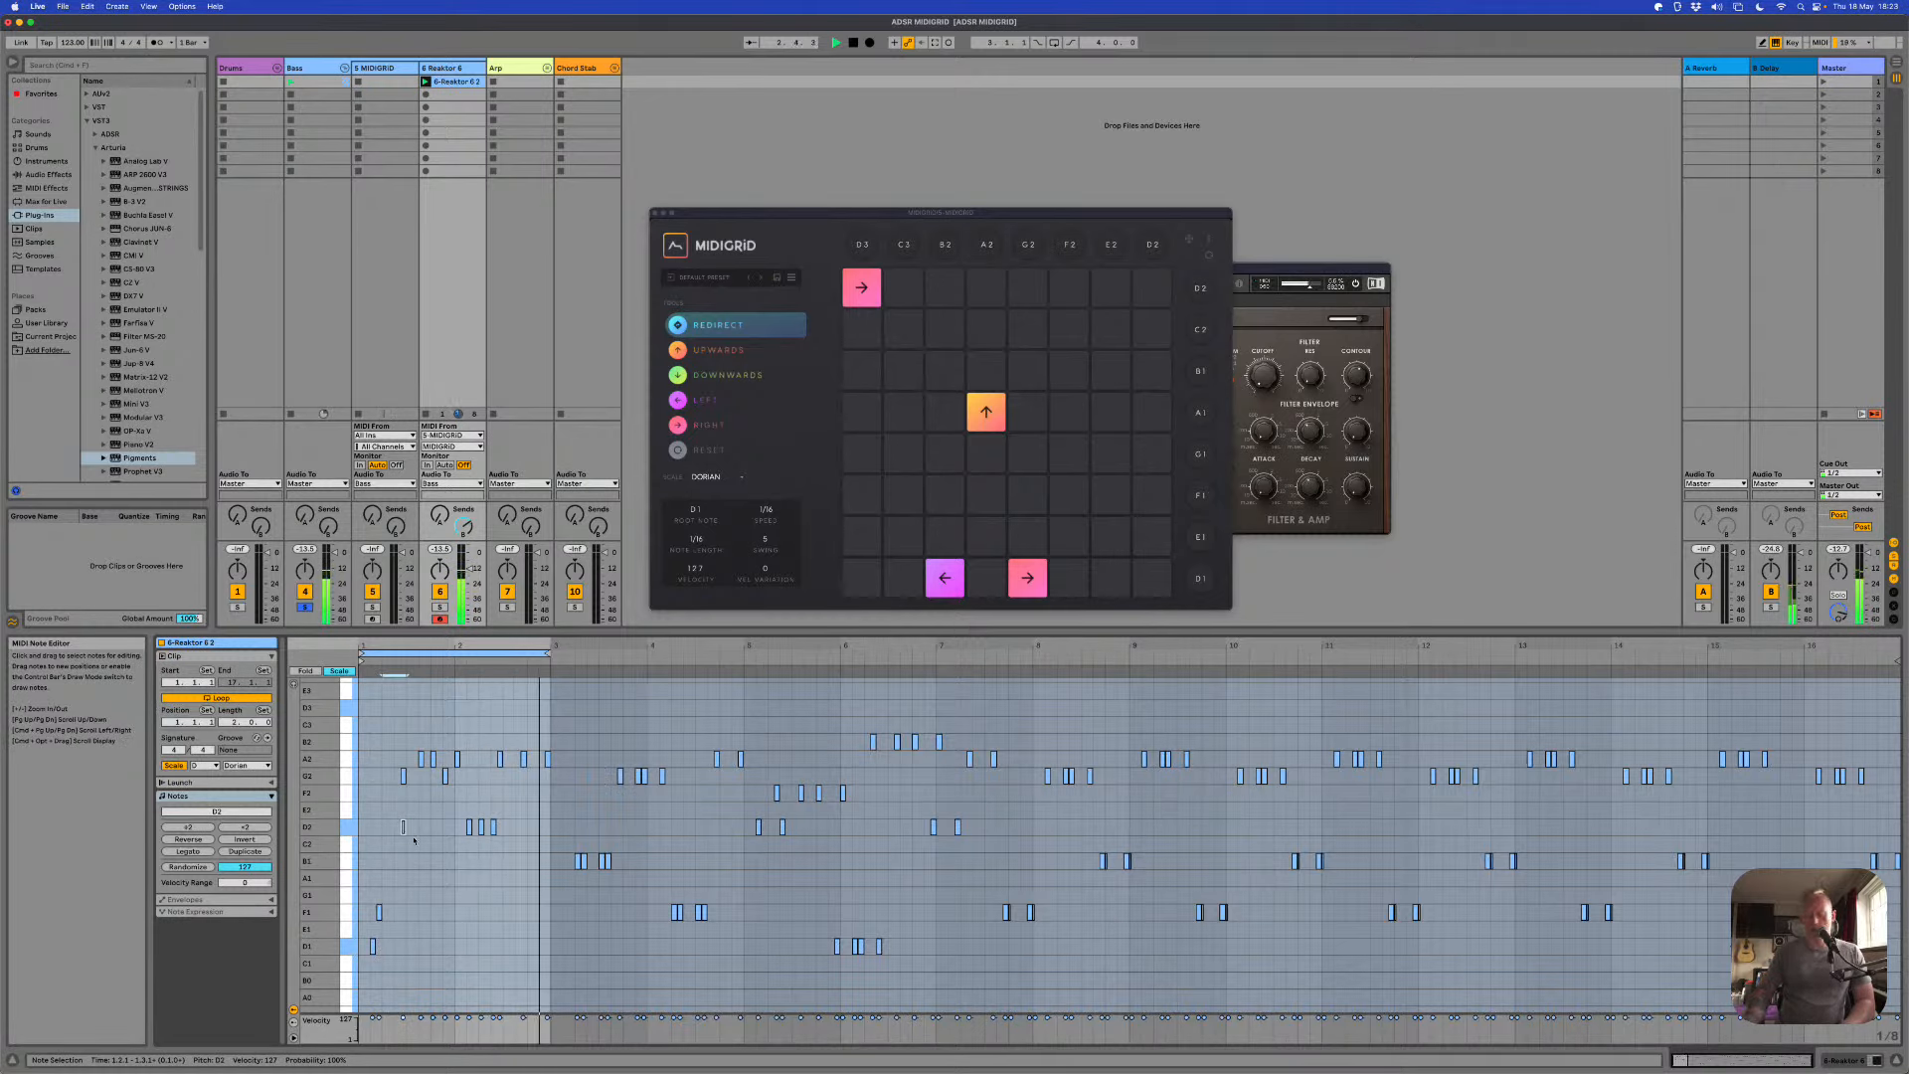
left_click_drag(403, 827, 481, 826)
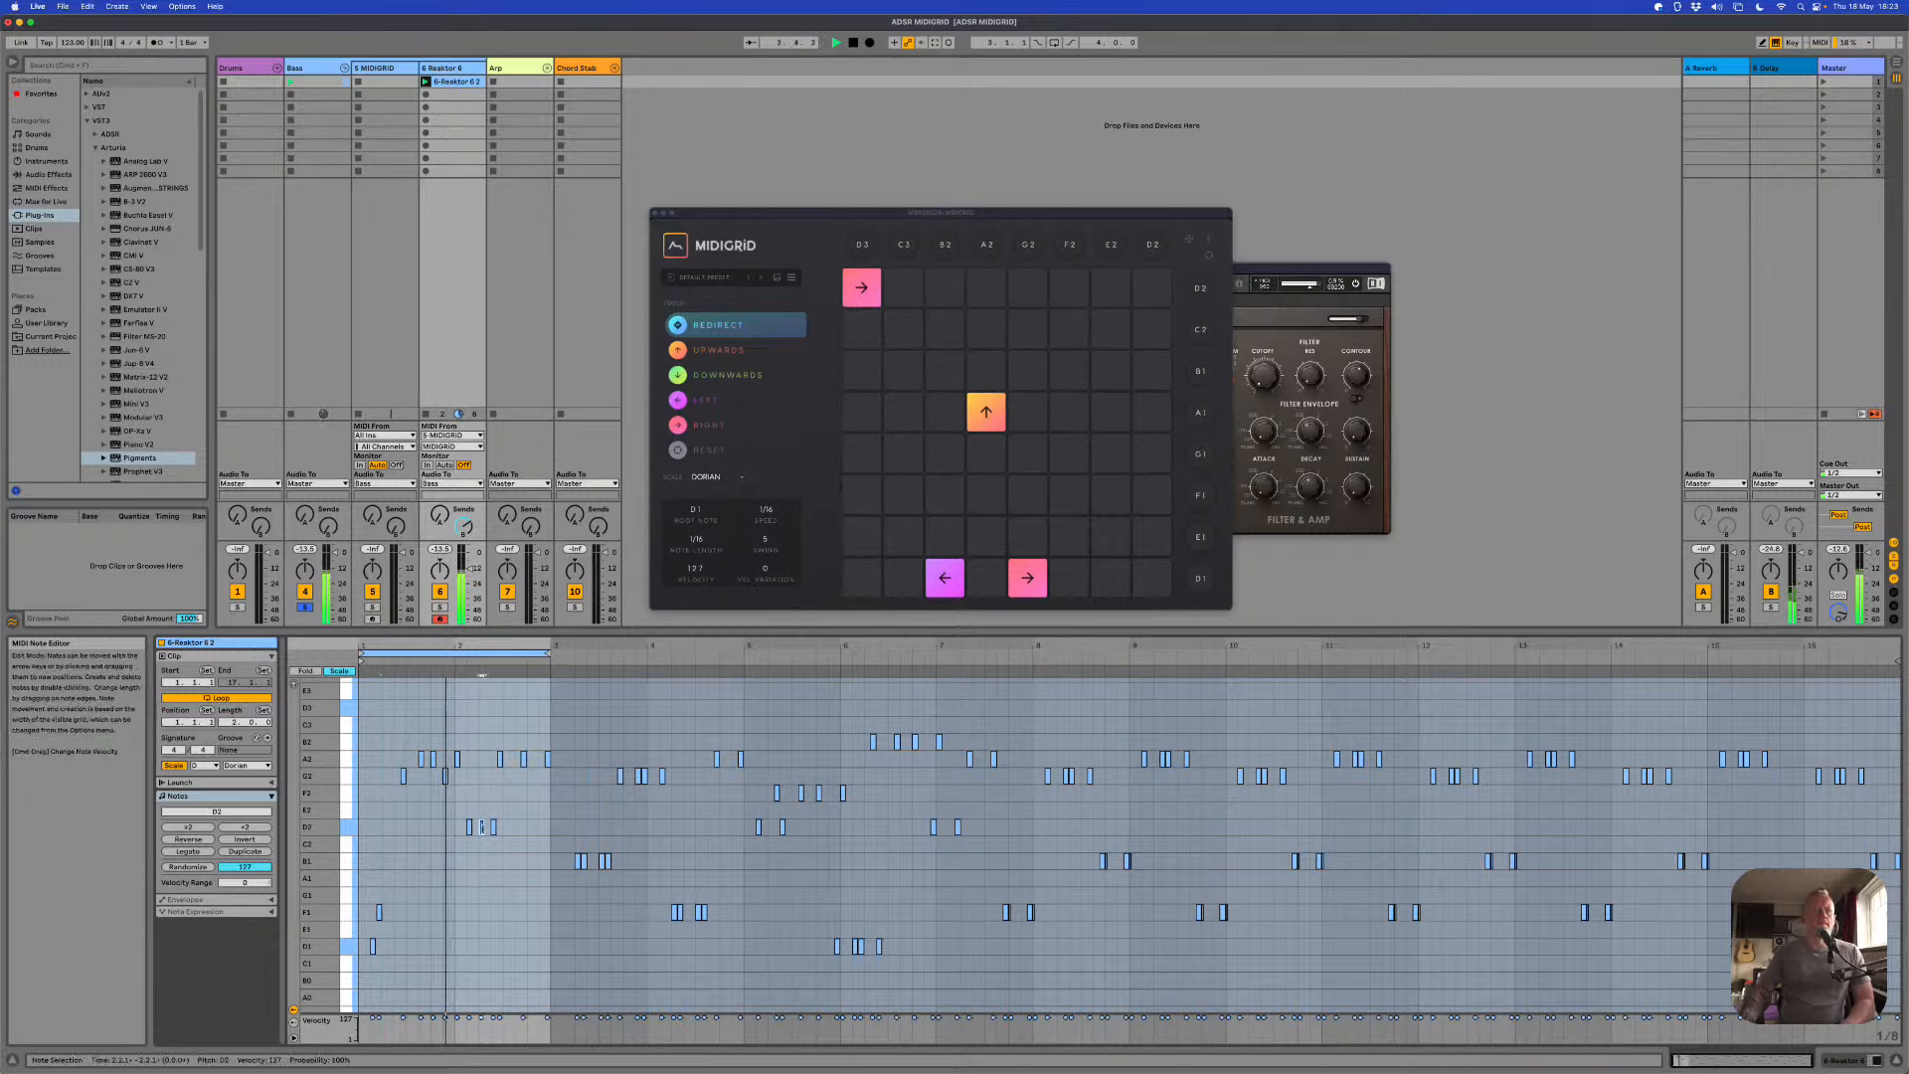
key("Up")
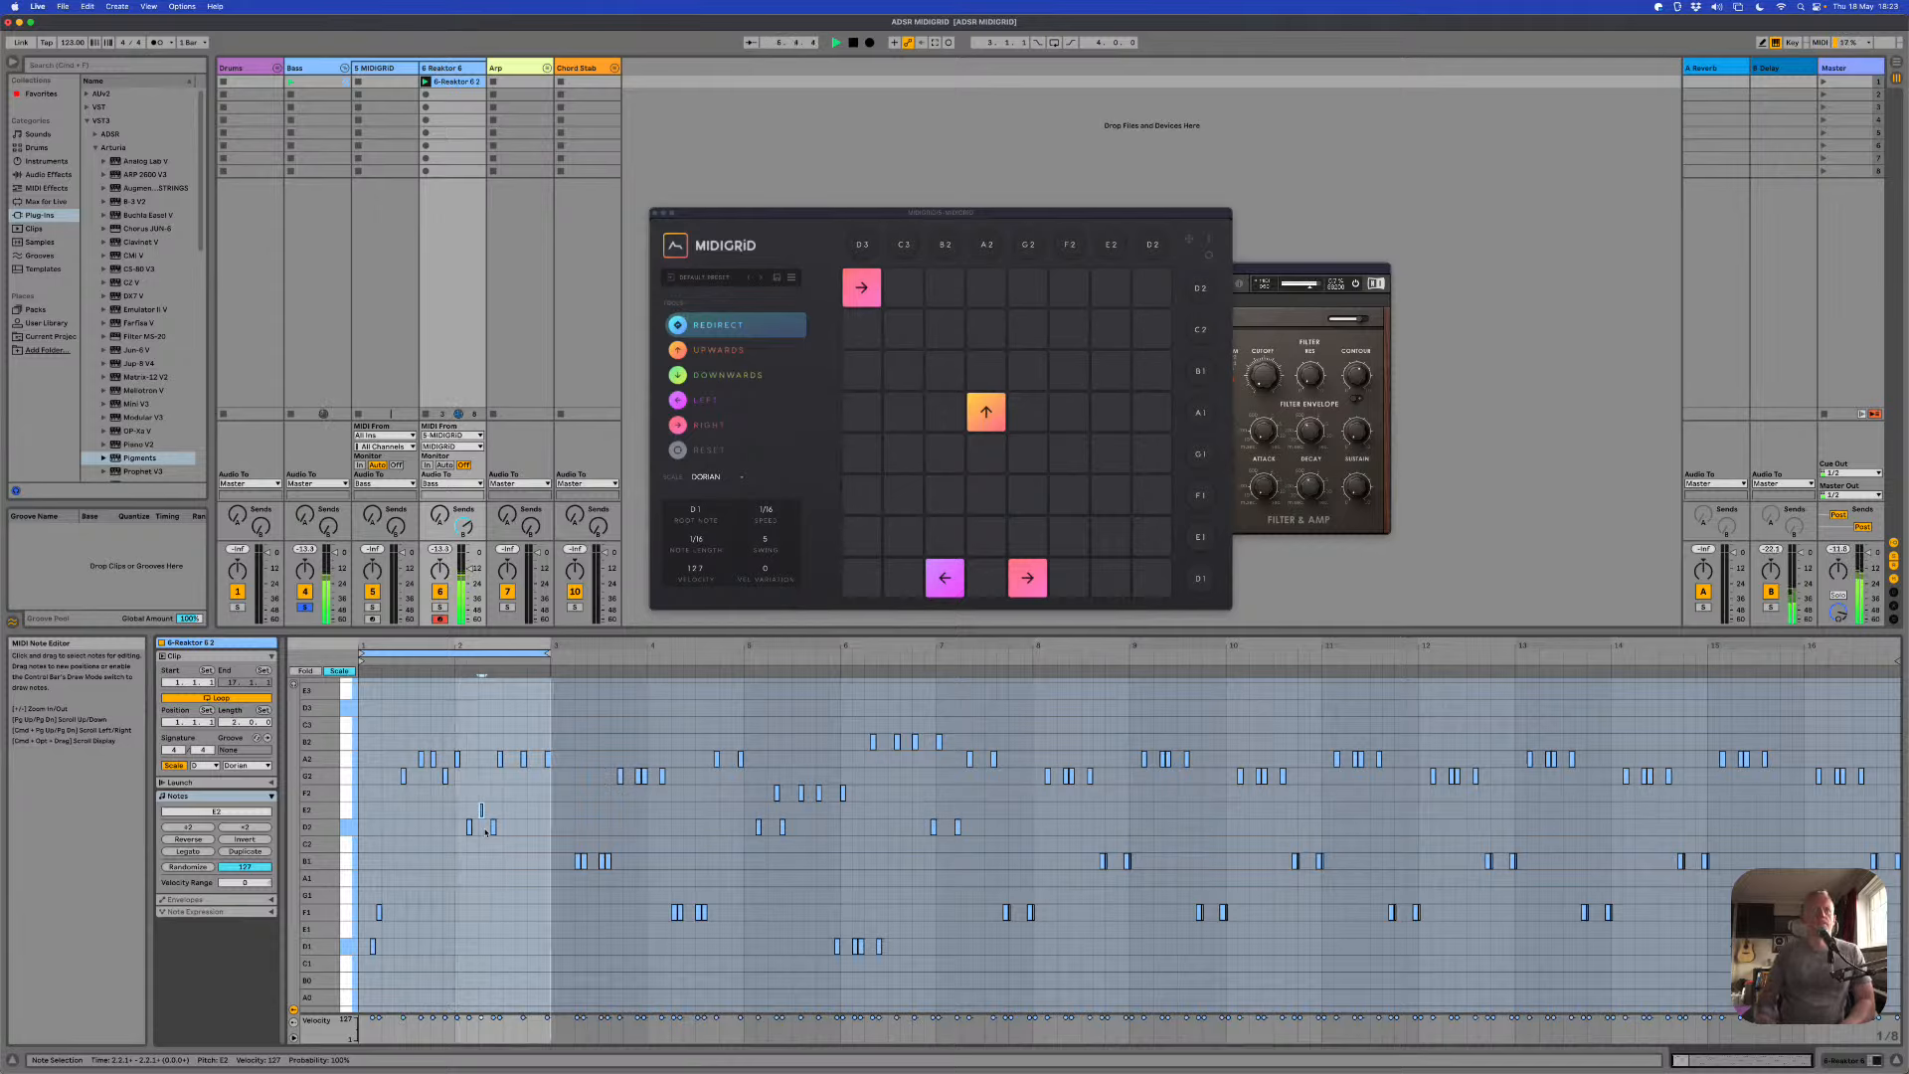
Step: Raise the last A2 note of bar 2 to B2 and nudge it slightly earlier, to 2.4.3
left_click(546, 759)
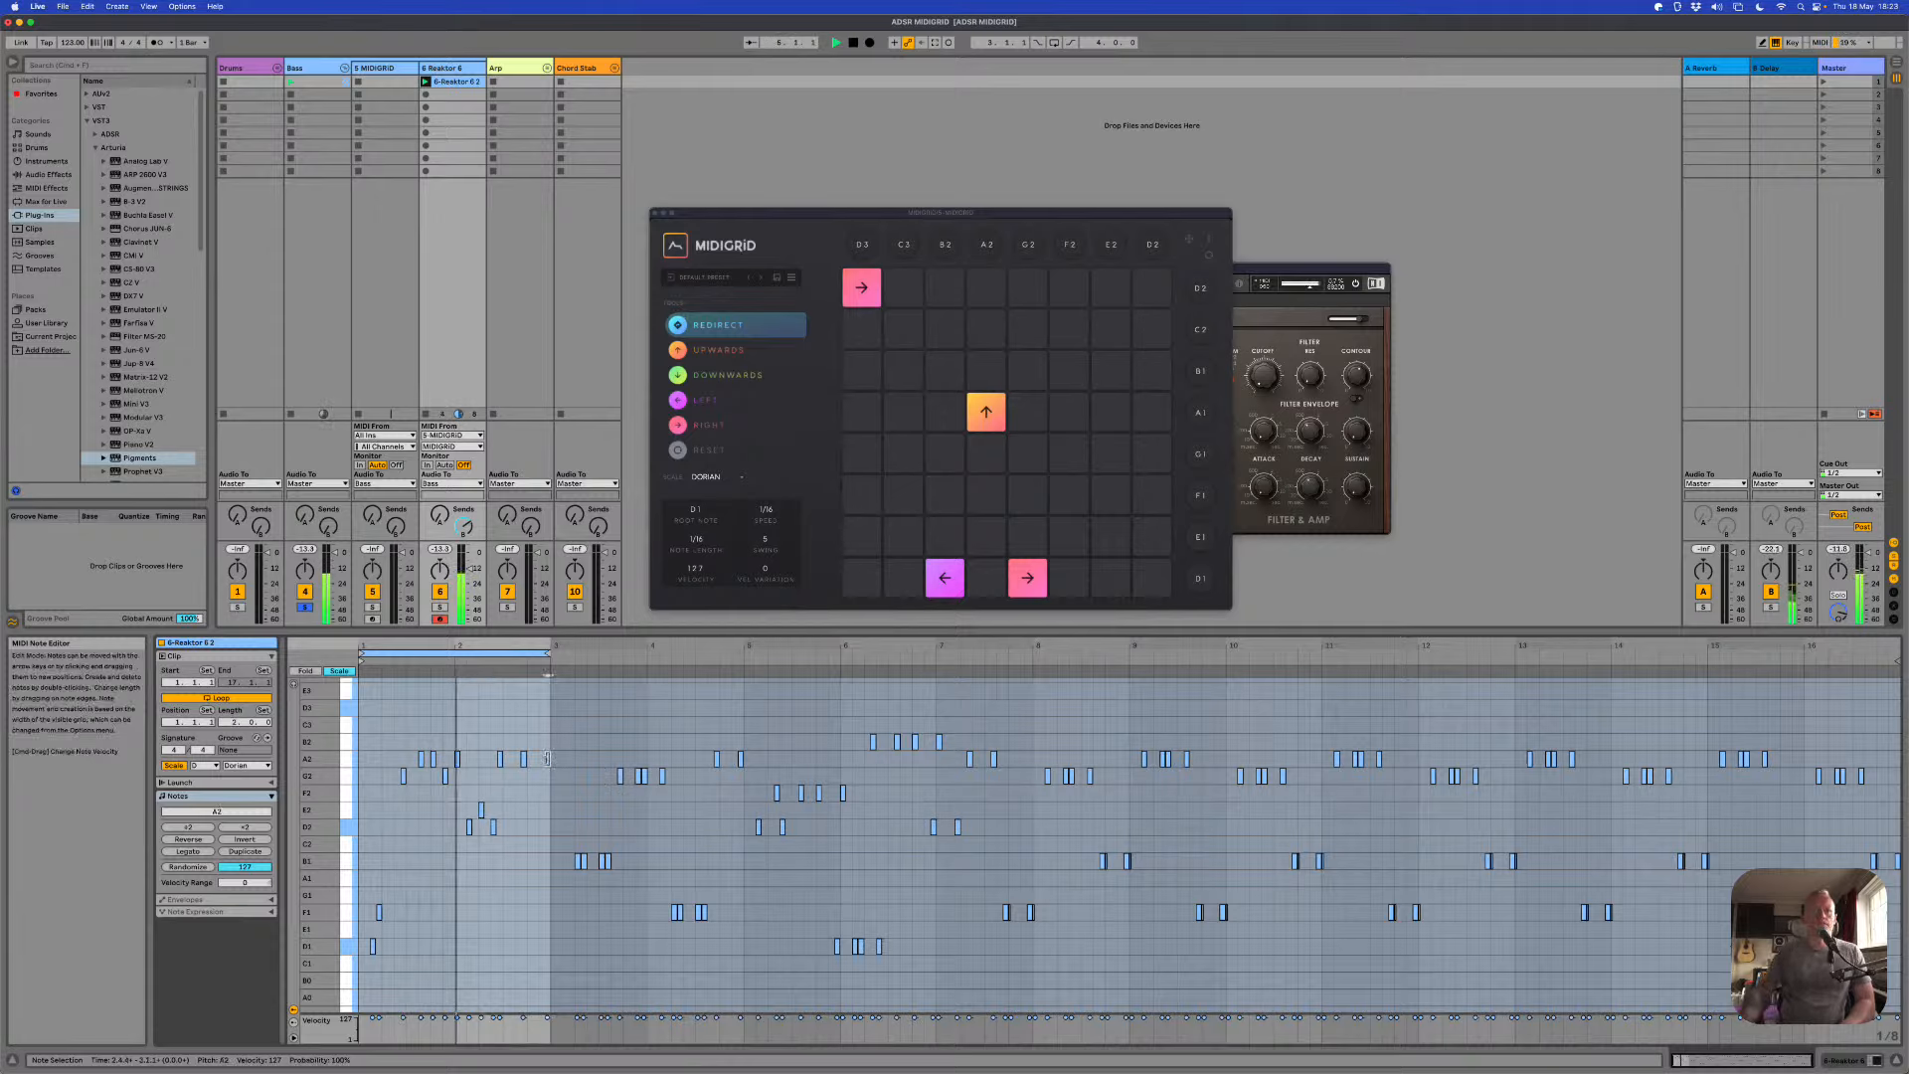
key("Up")
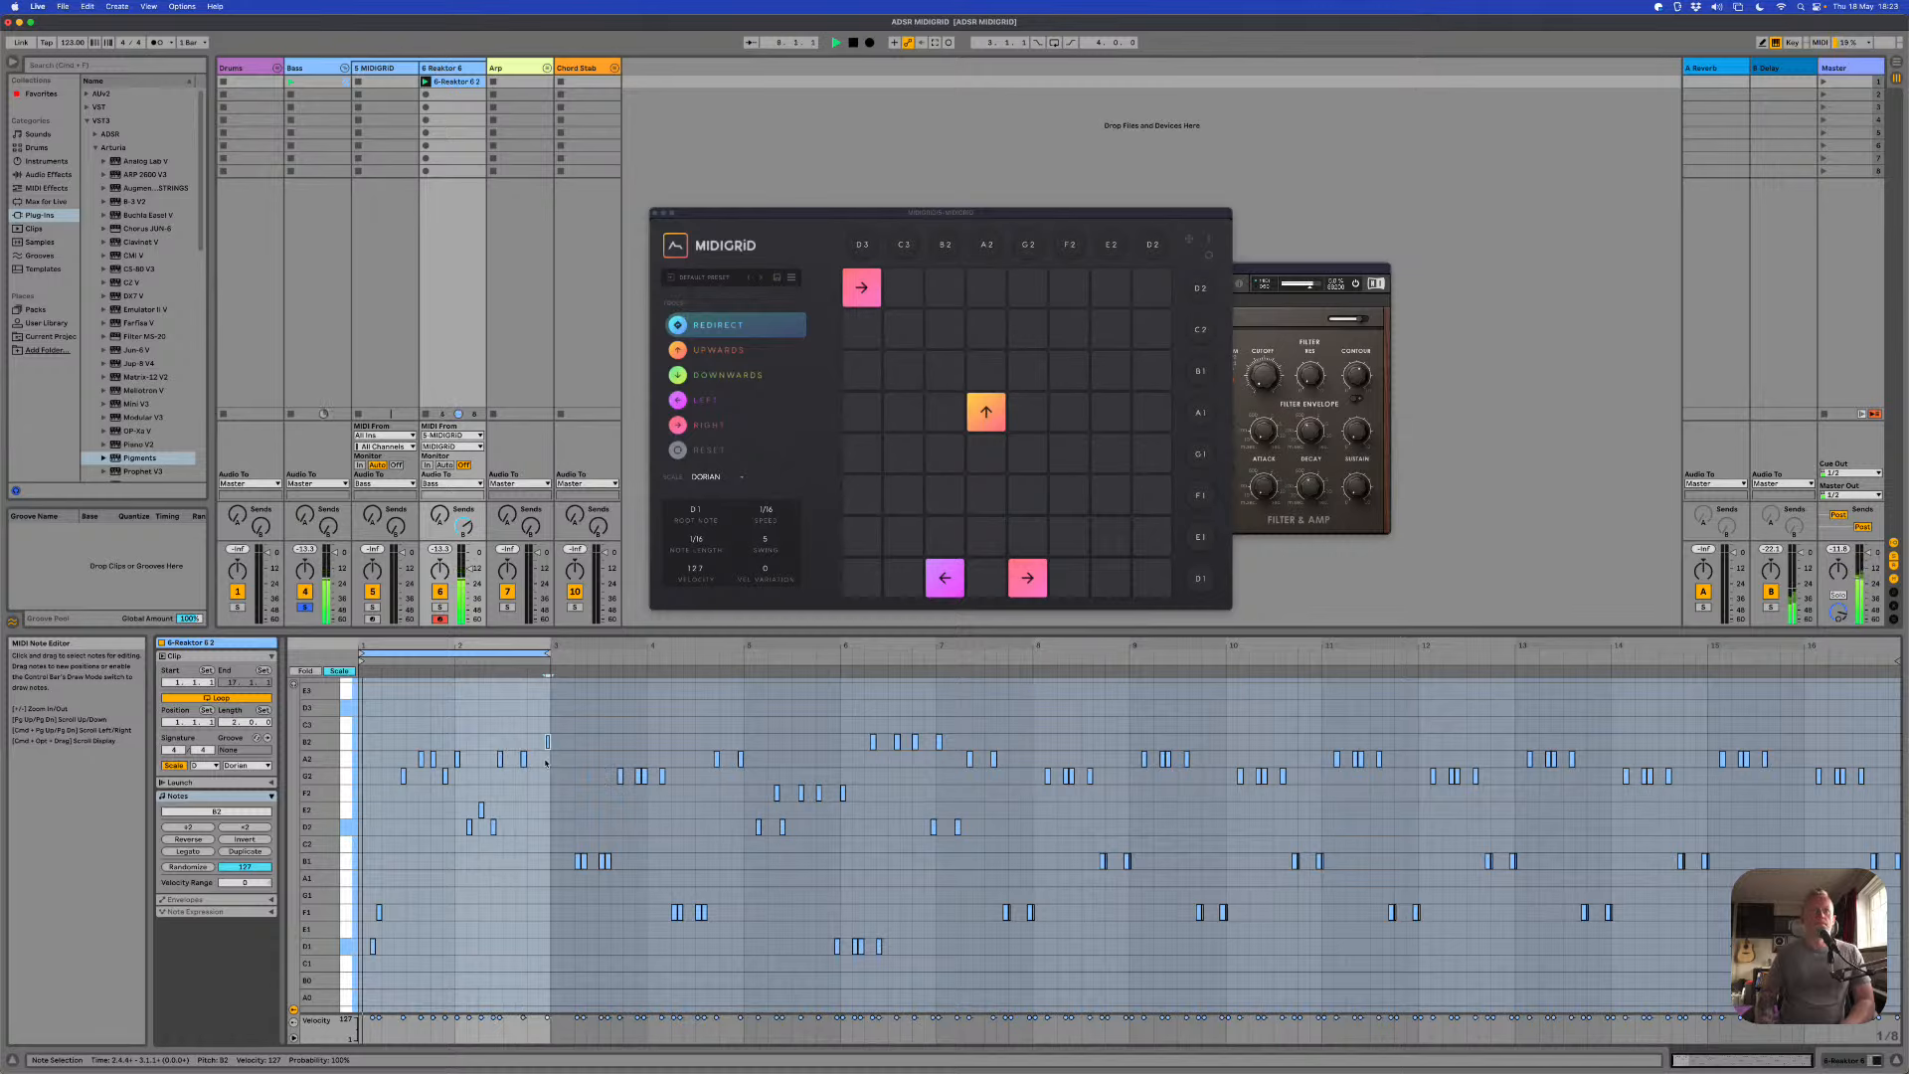
key("Left")
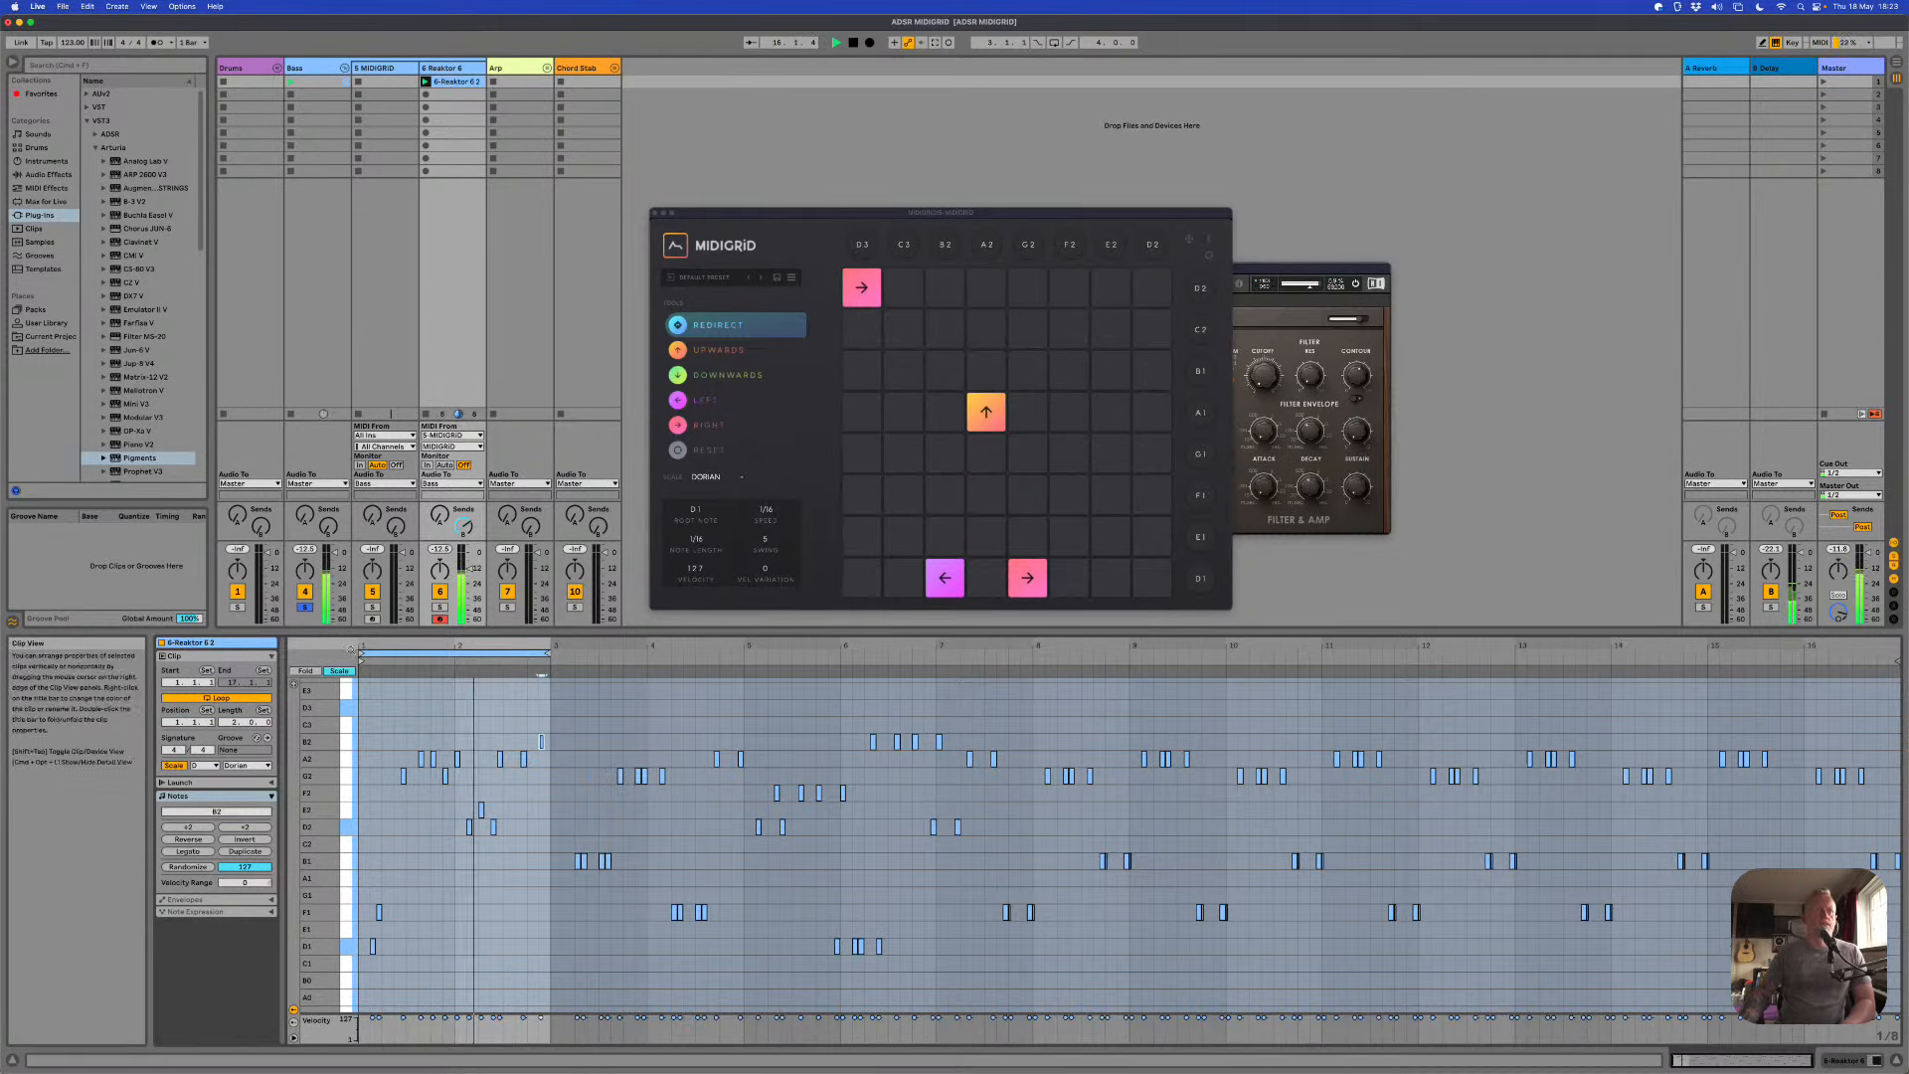
Step: Solo the Drums track as well and add a D2 note directly before the first G2 note of bar 1
left_click_drag(364, 646, 376, 751)
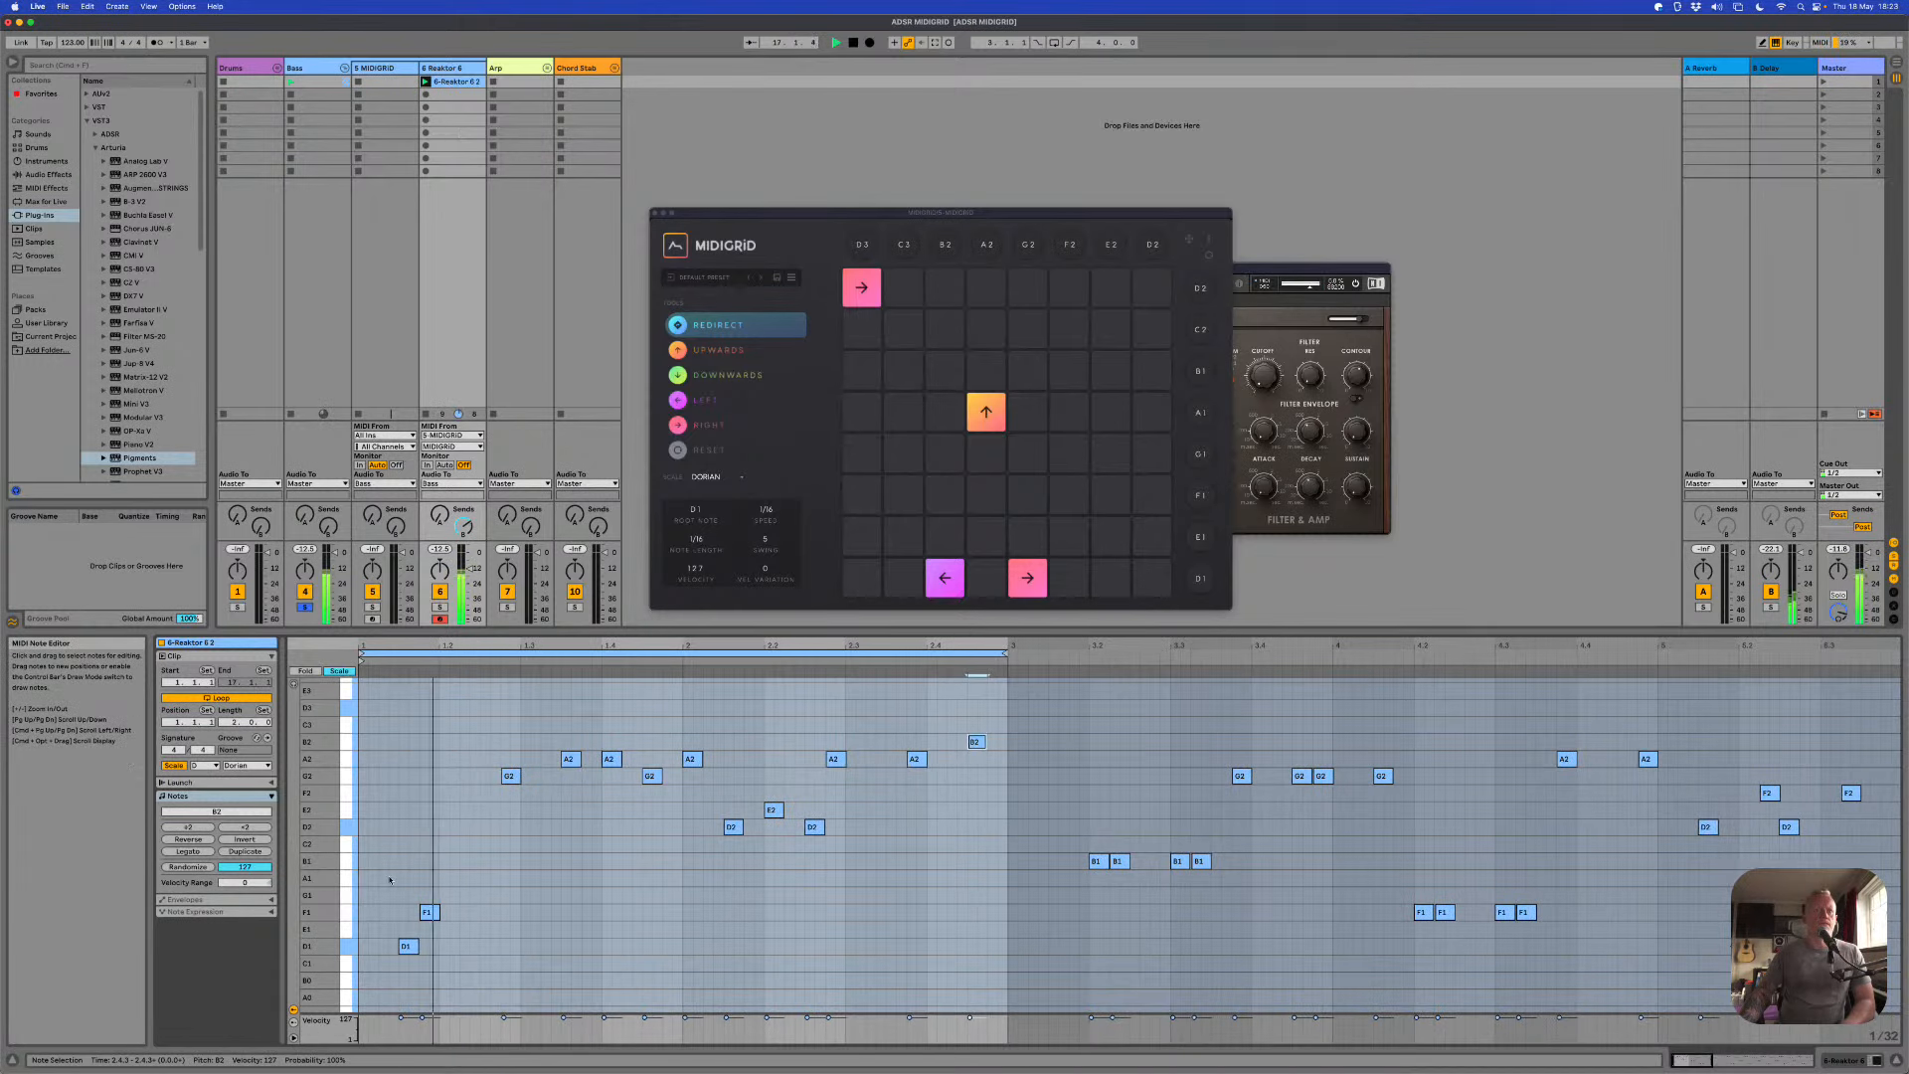
left_click(238, 607)
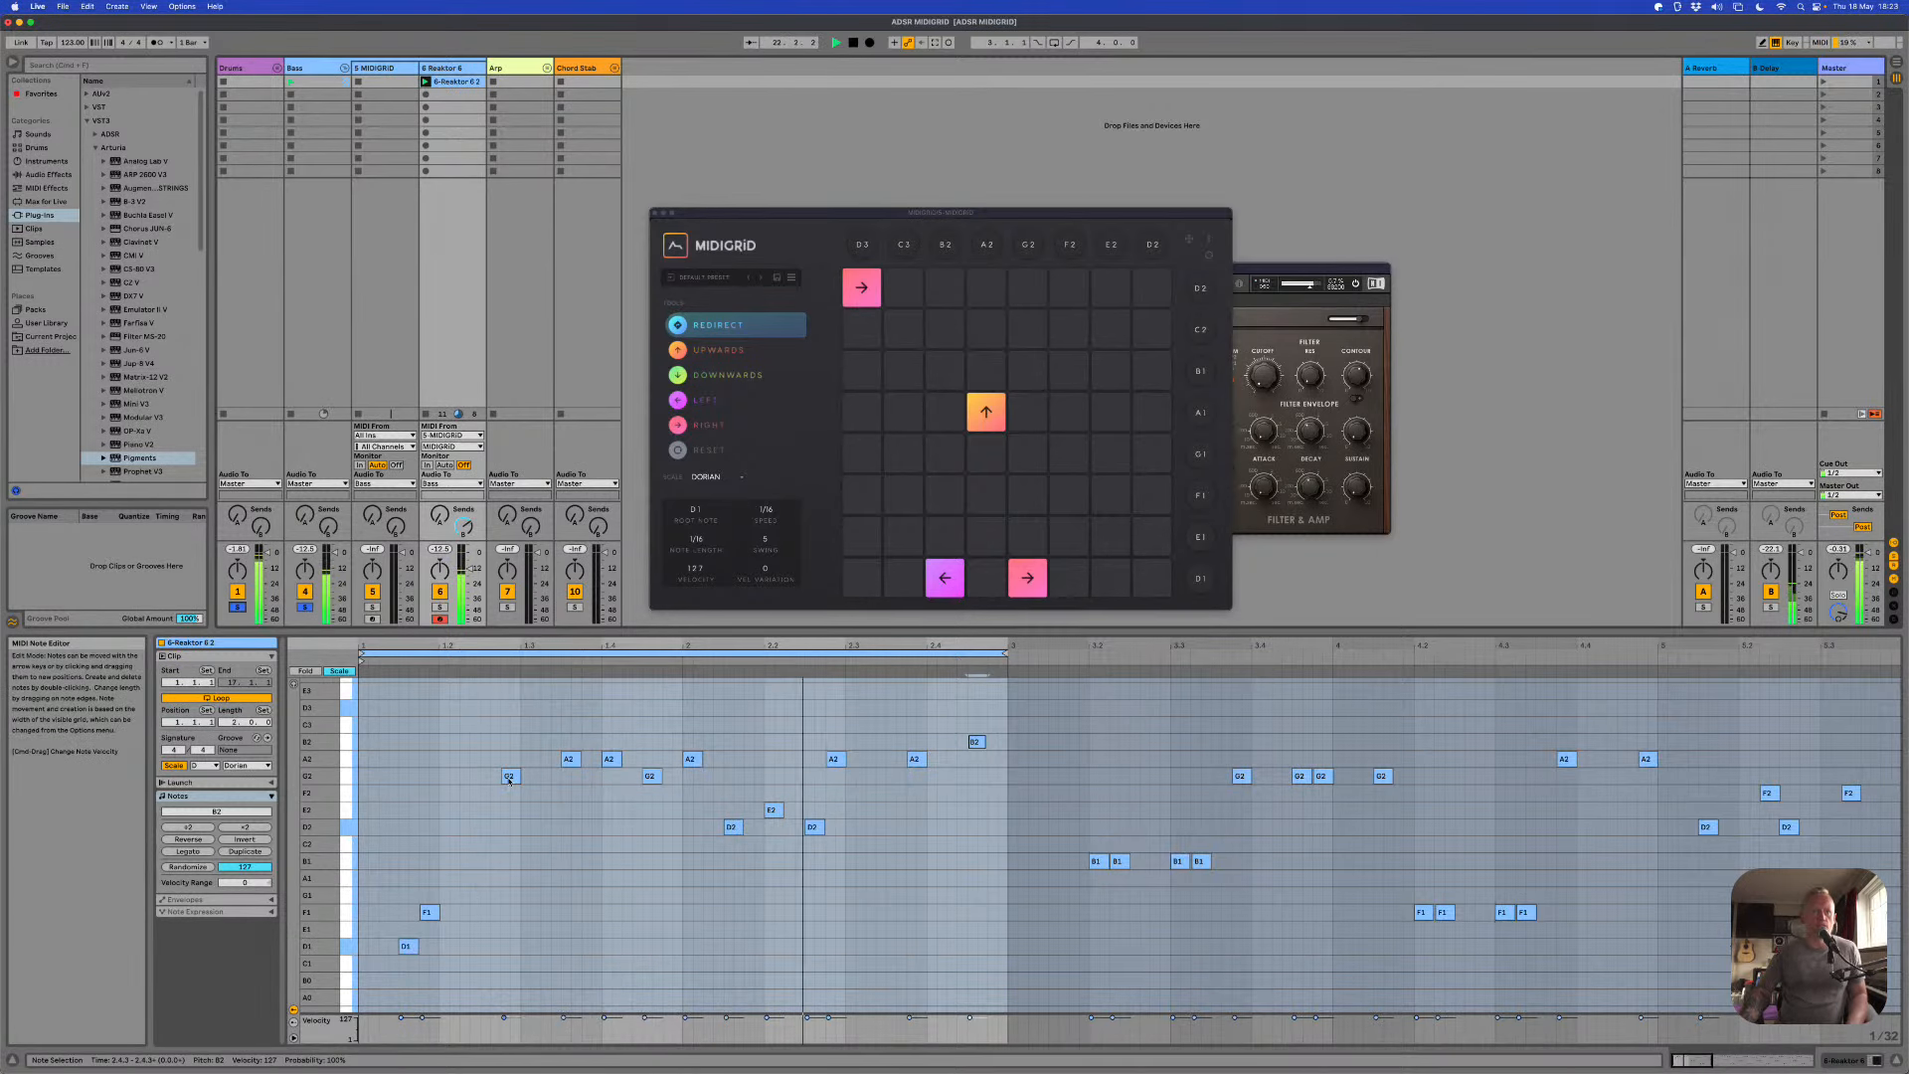
double_click(477, 844)
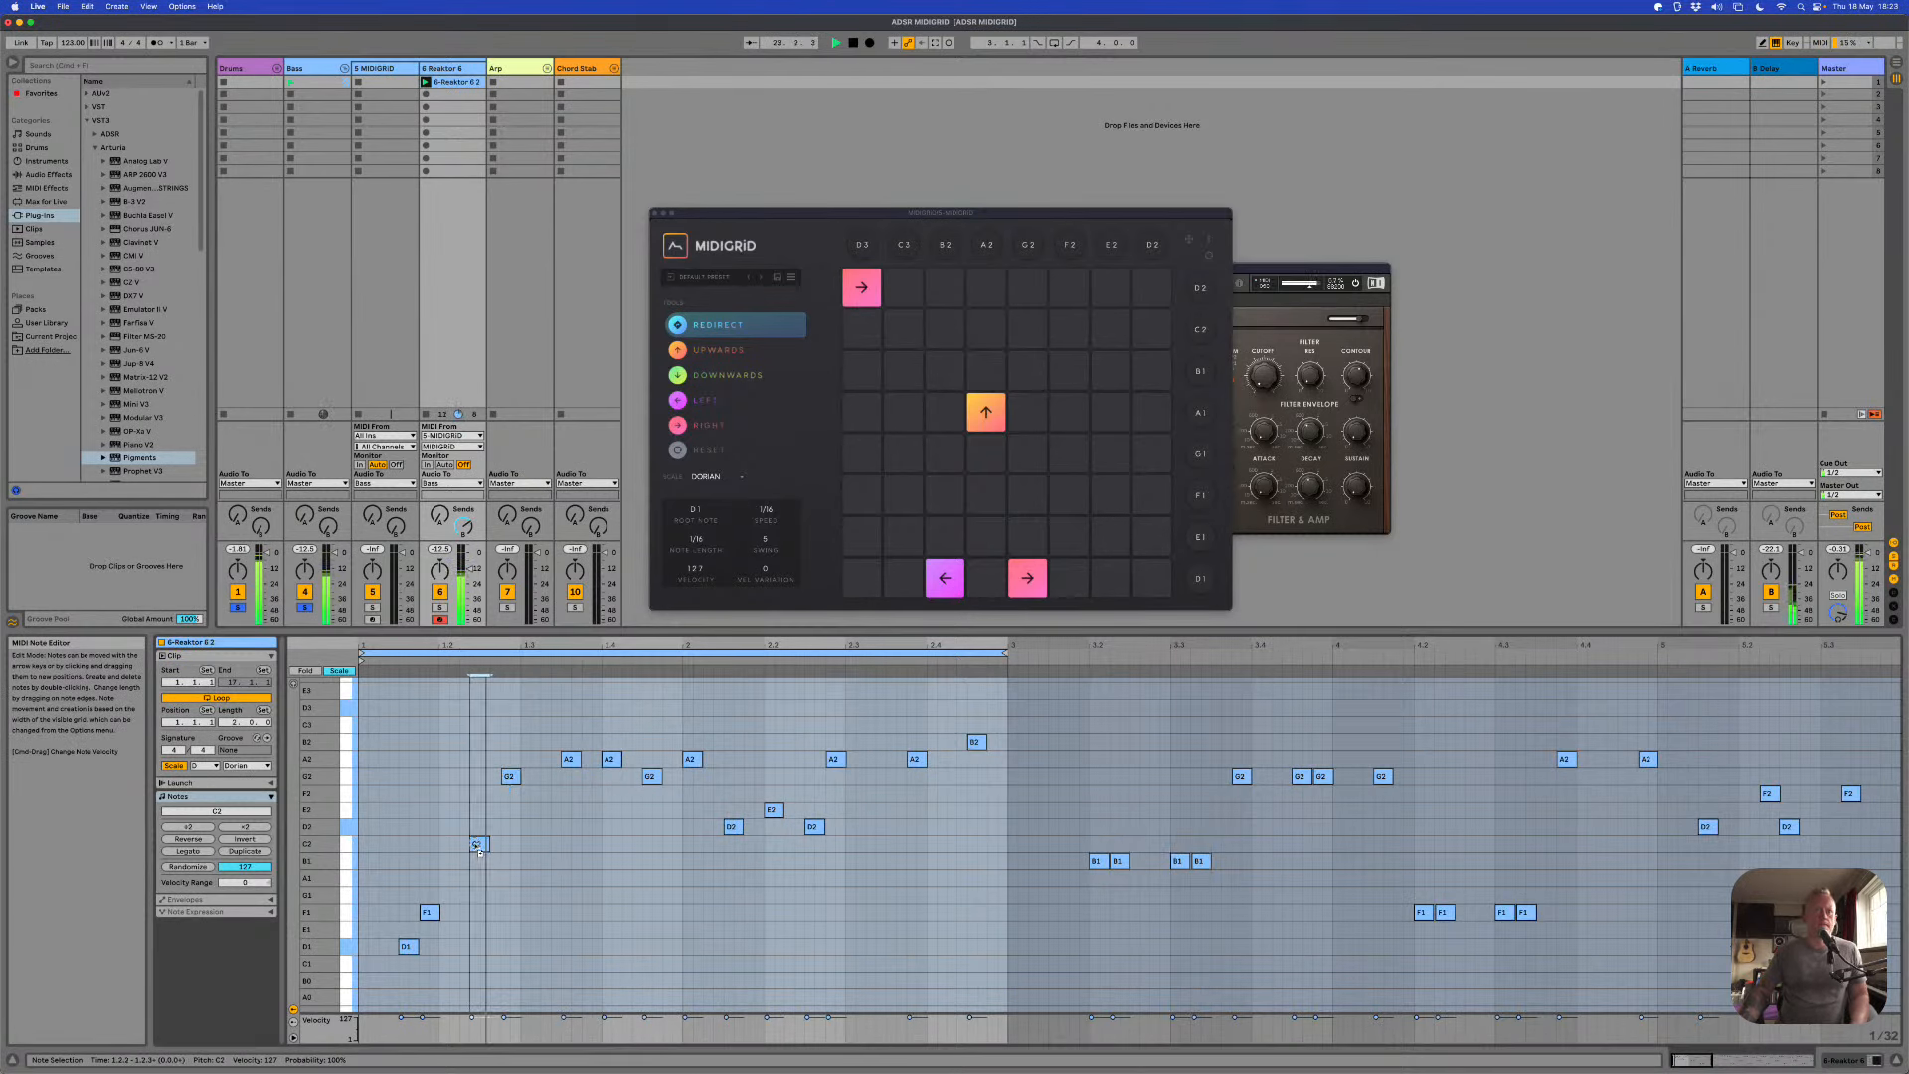
left_click_drag(477, 848, 468, 847)
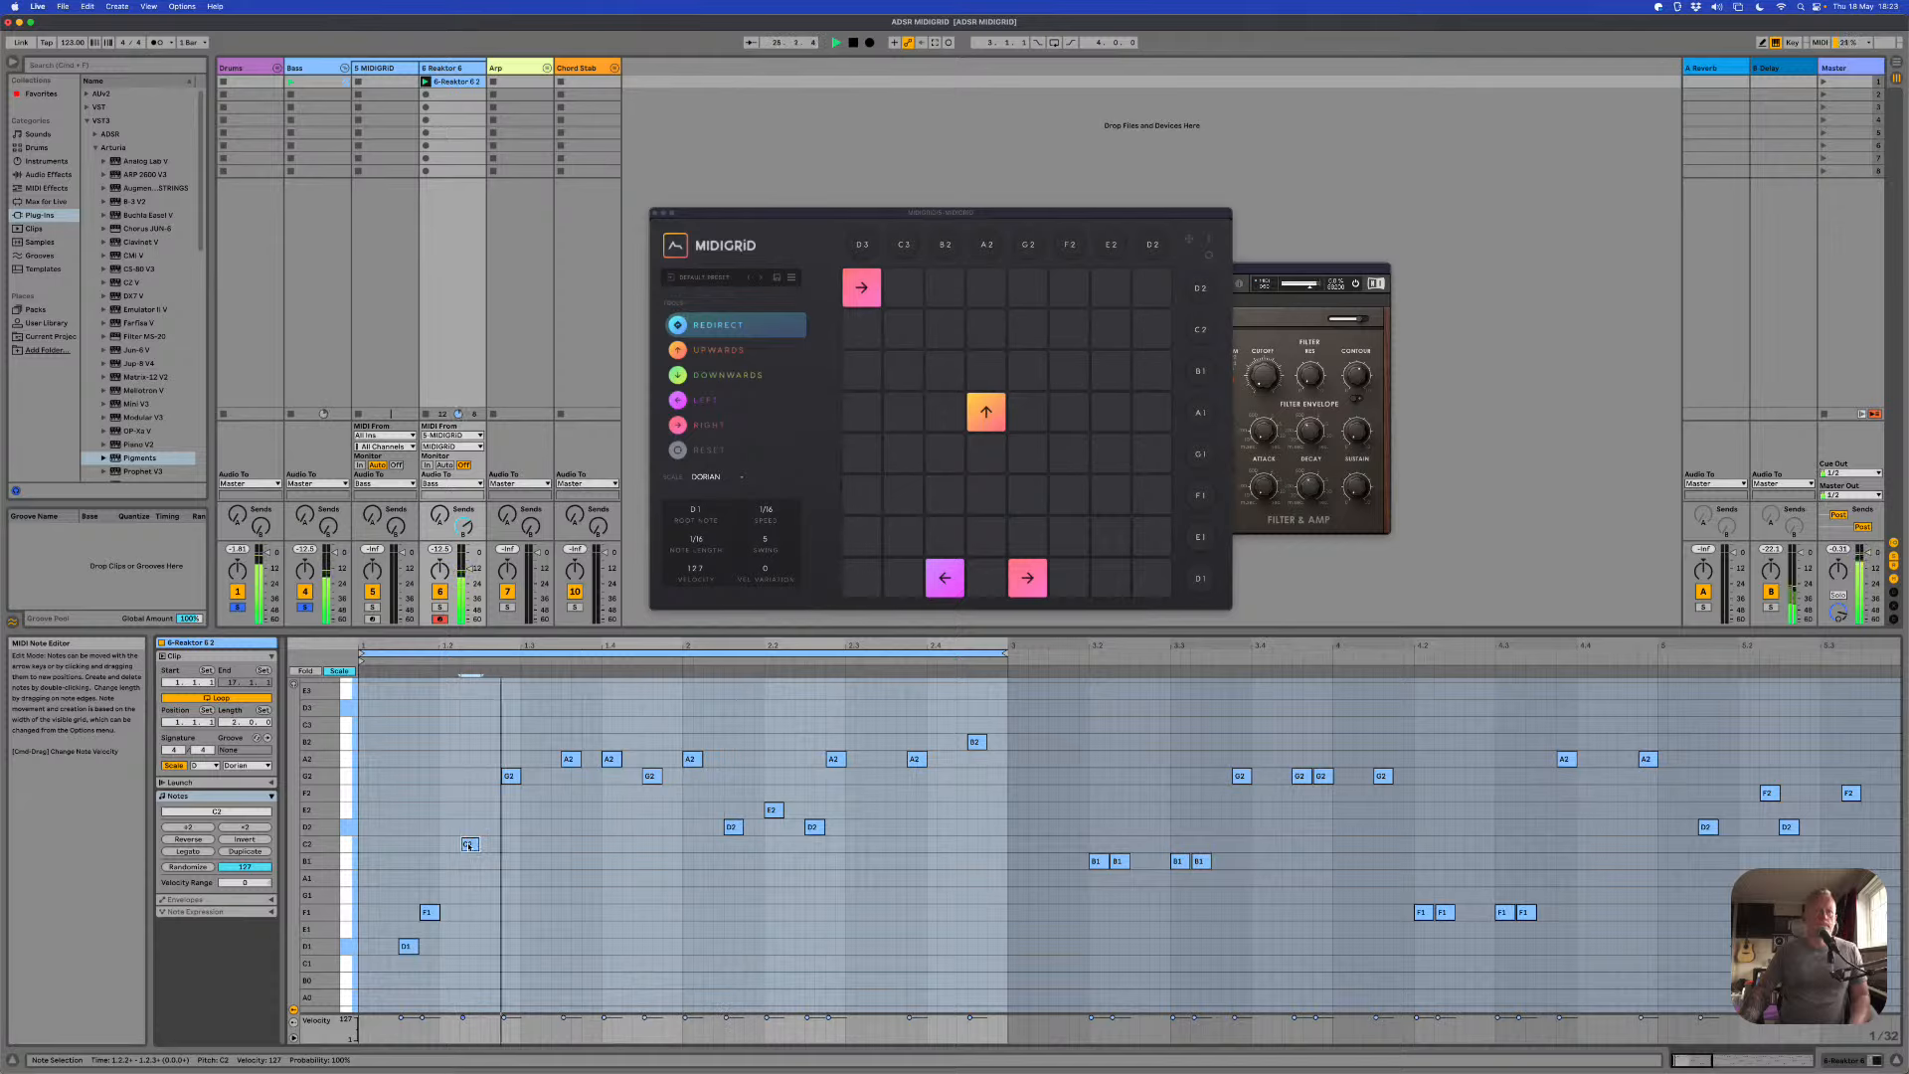
key("Up")
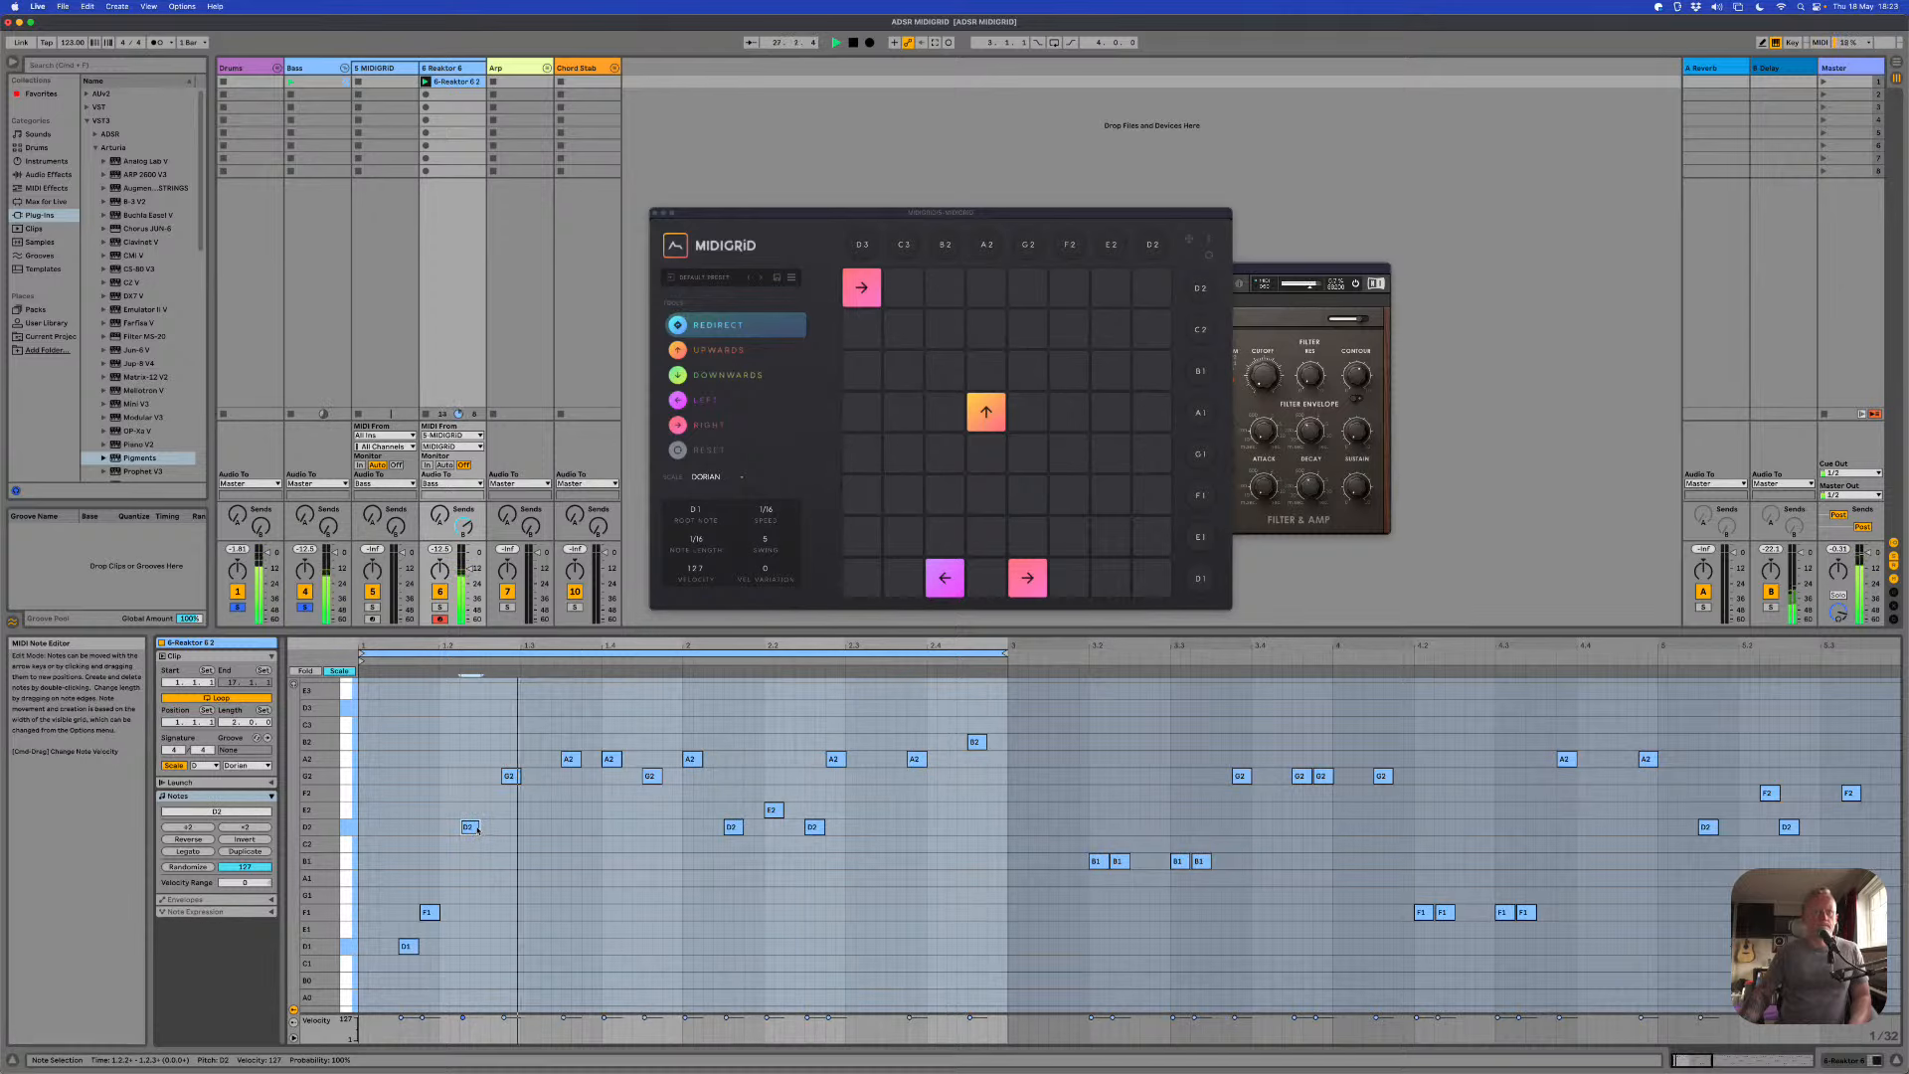
key("Right")
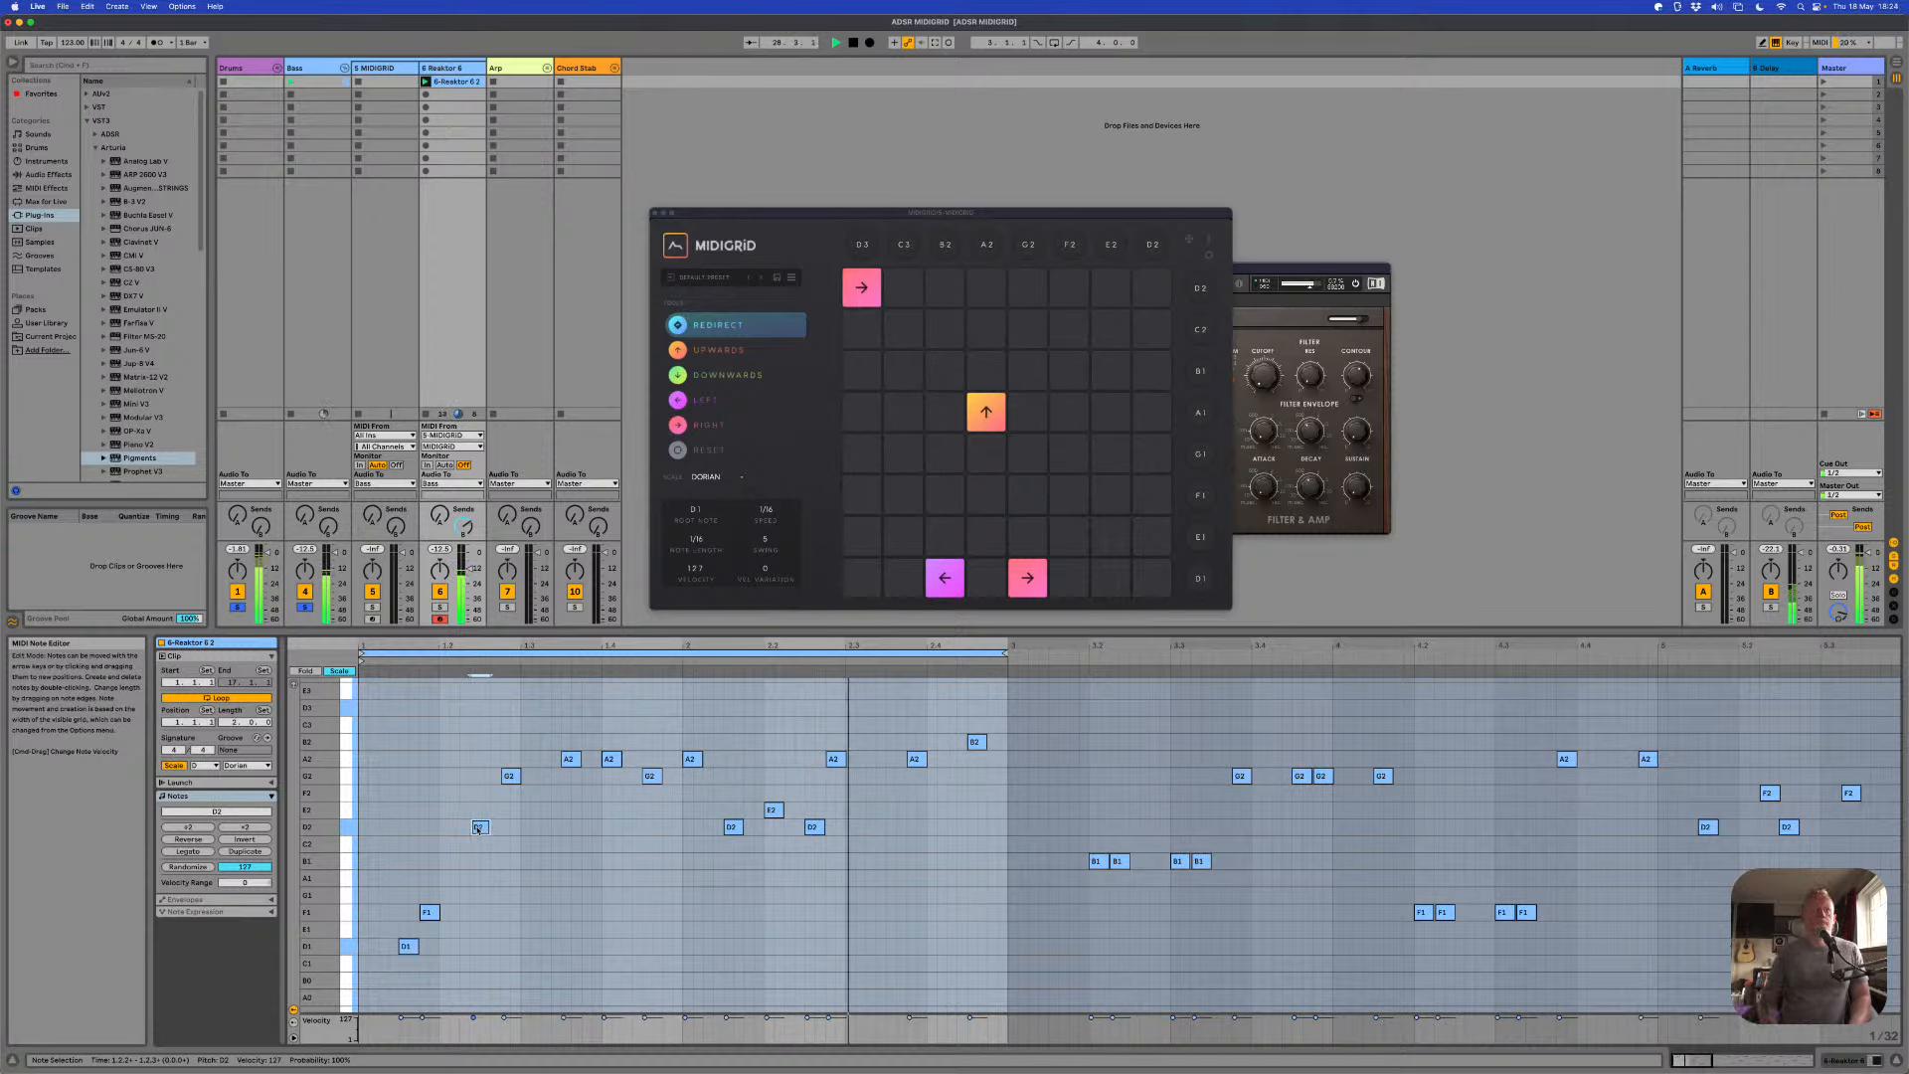
key("Right")
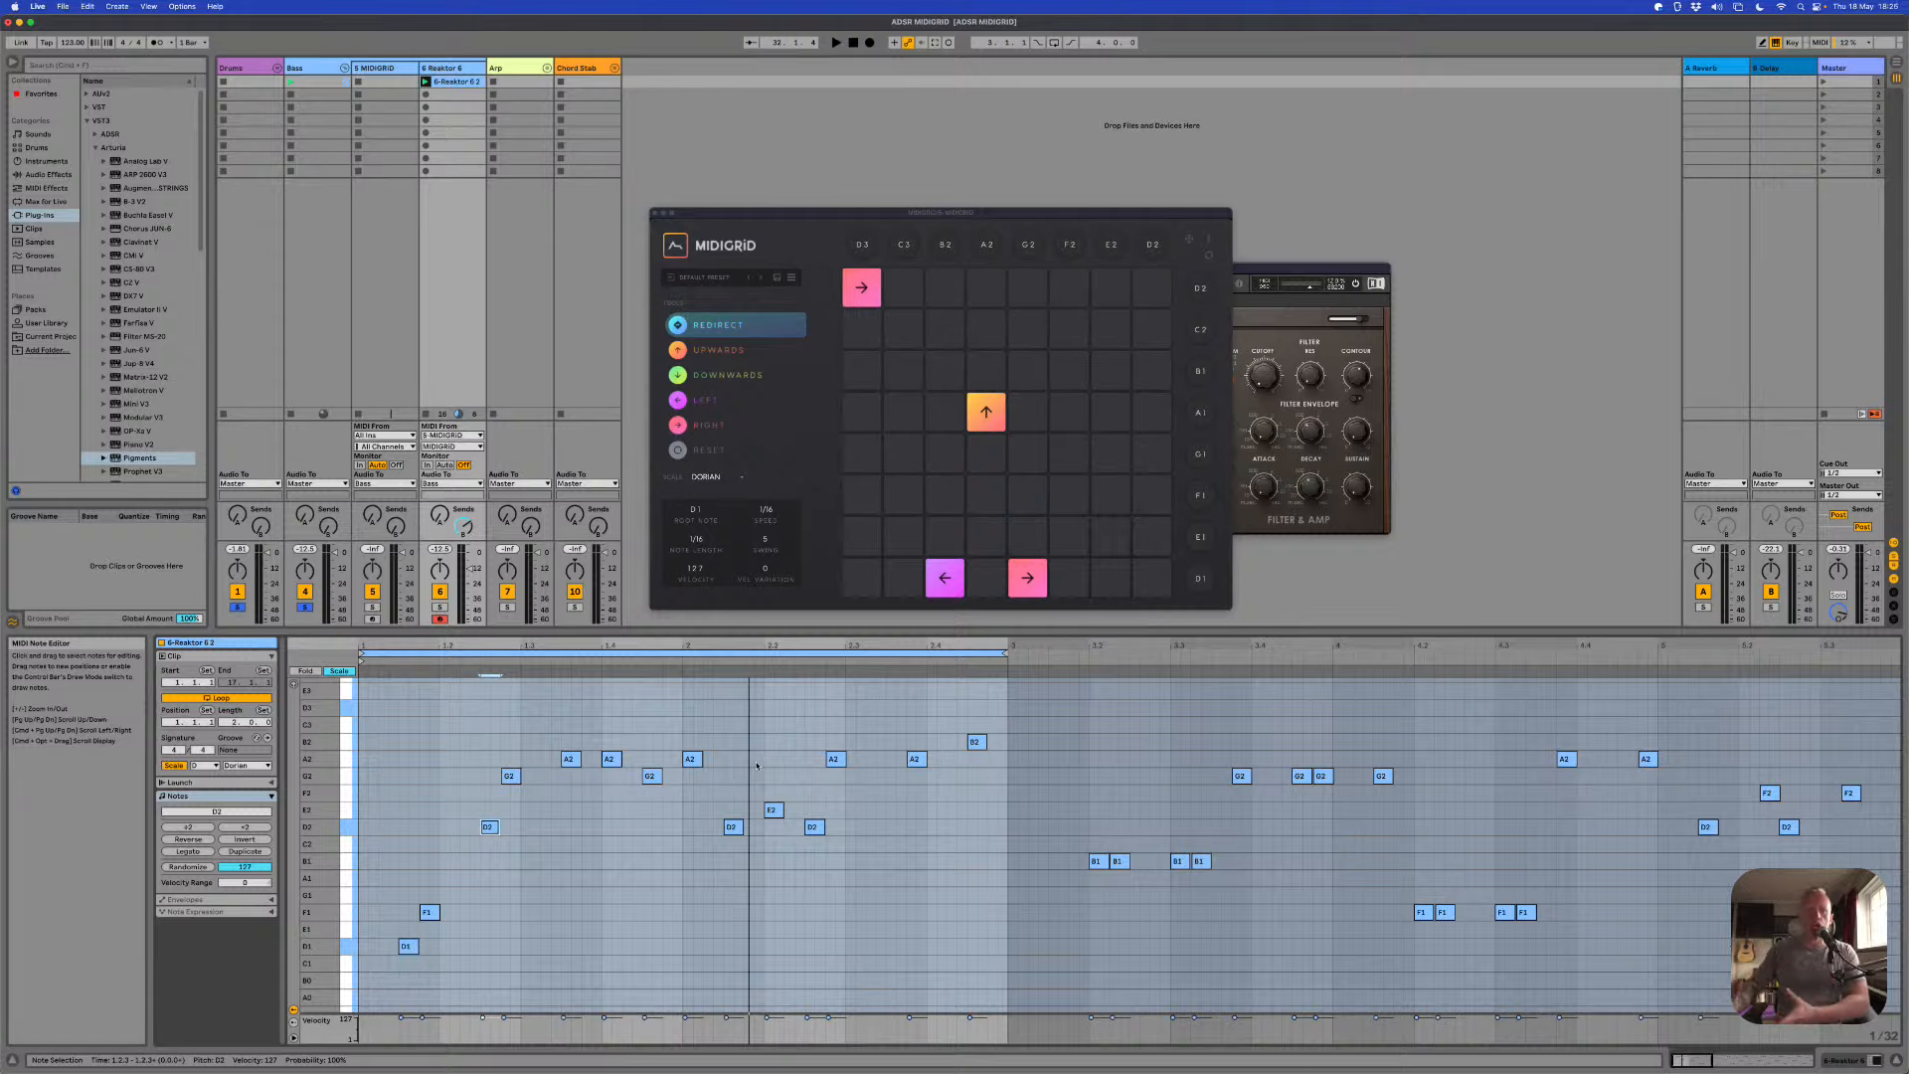
Step: Select all notes in the first two bars, audition them reversed, and restore their order and invert their pitches instead
left_click(749, 769)
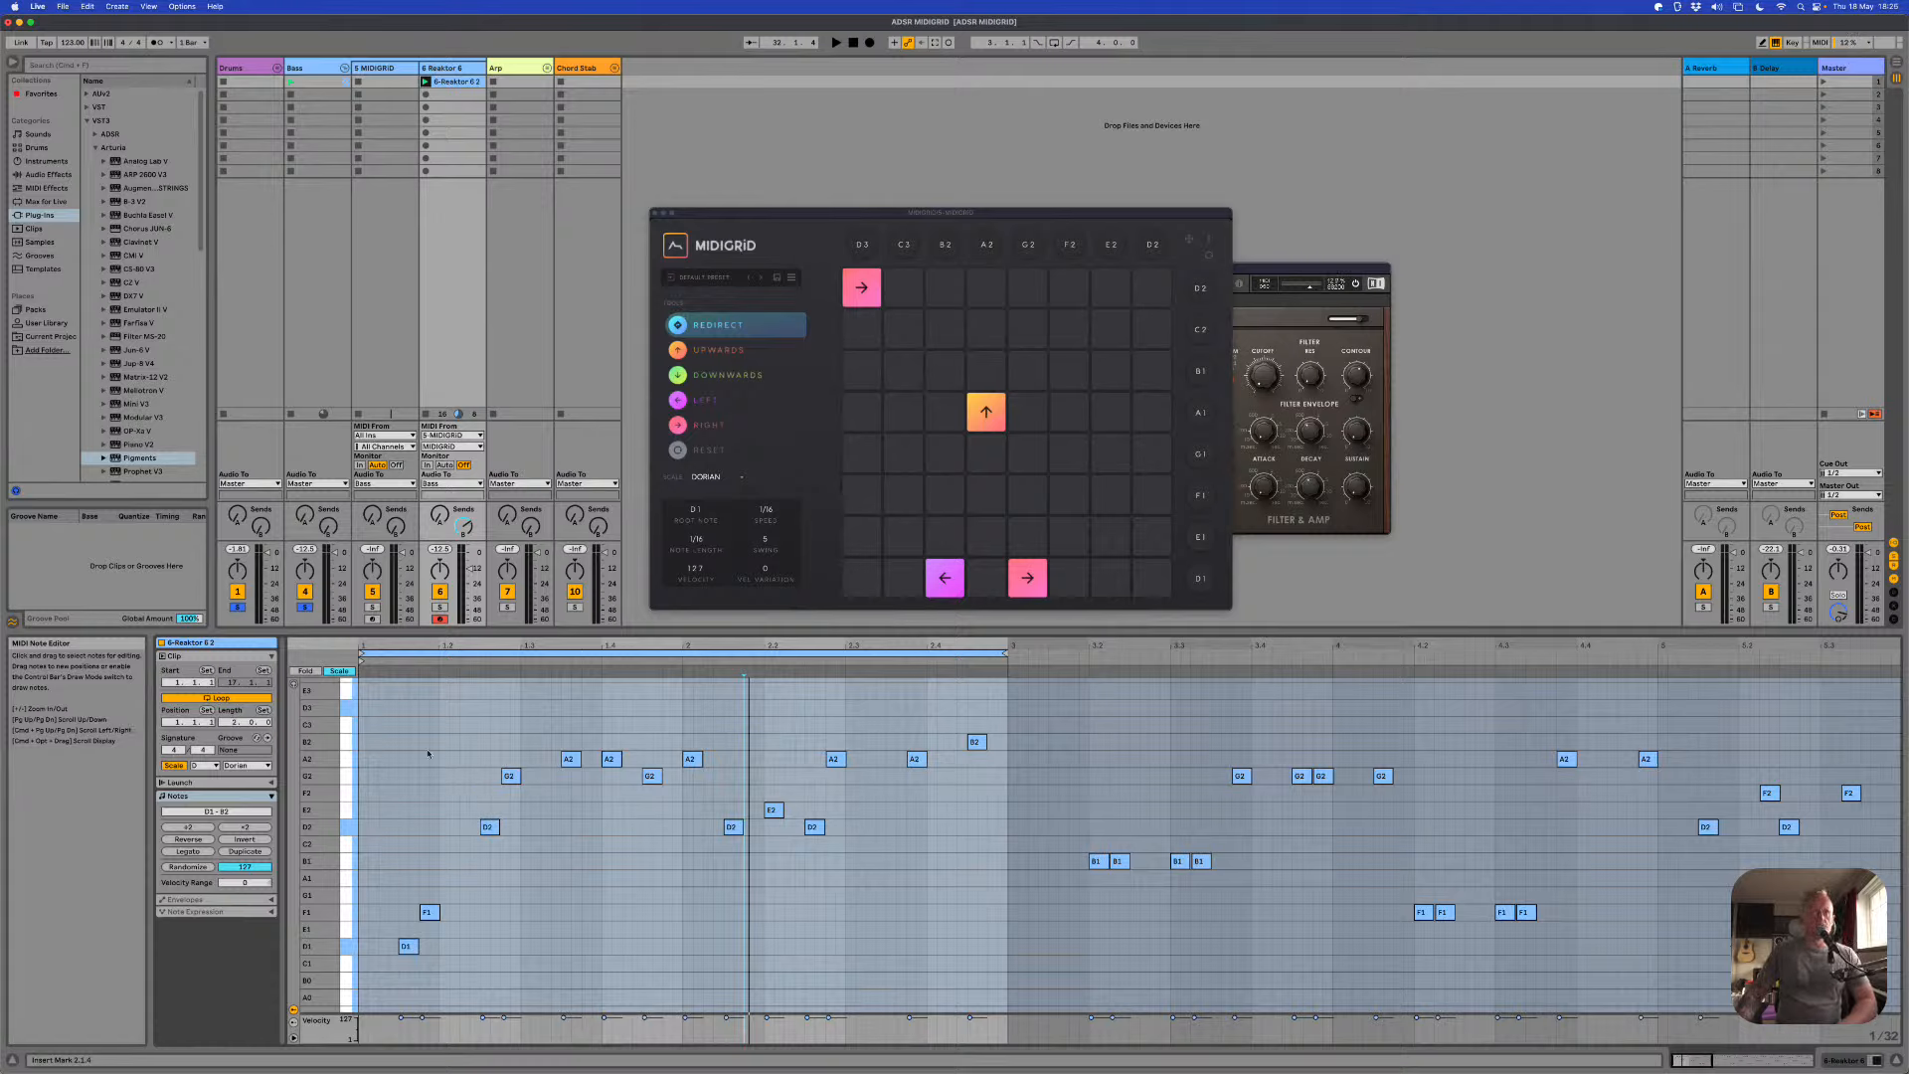
left_click(421, 749)
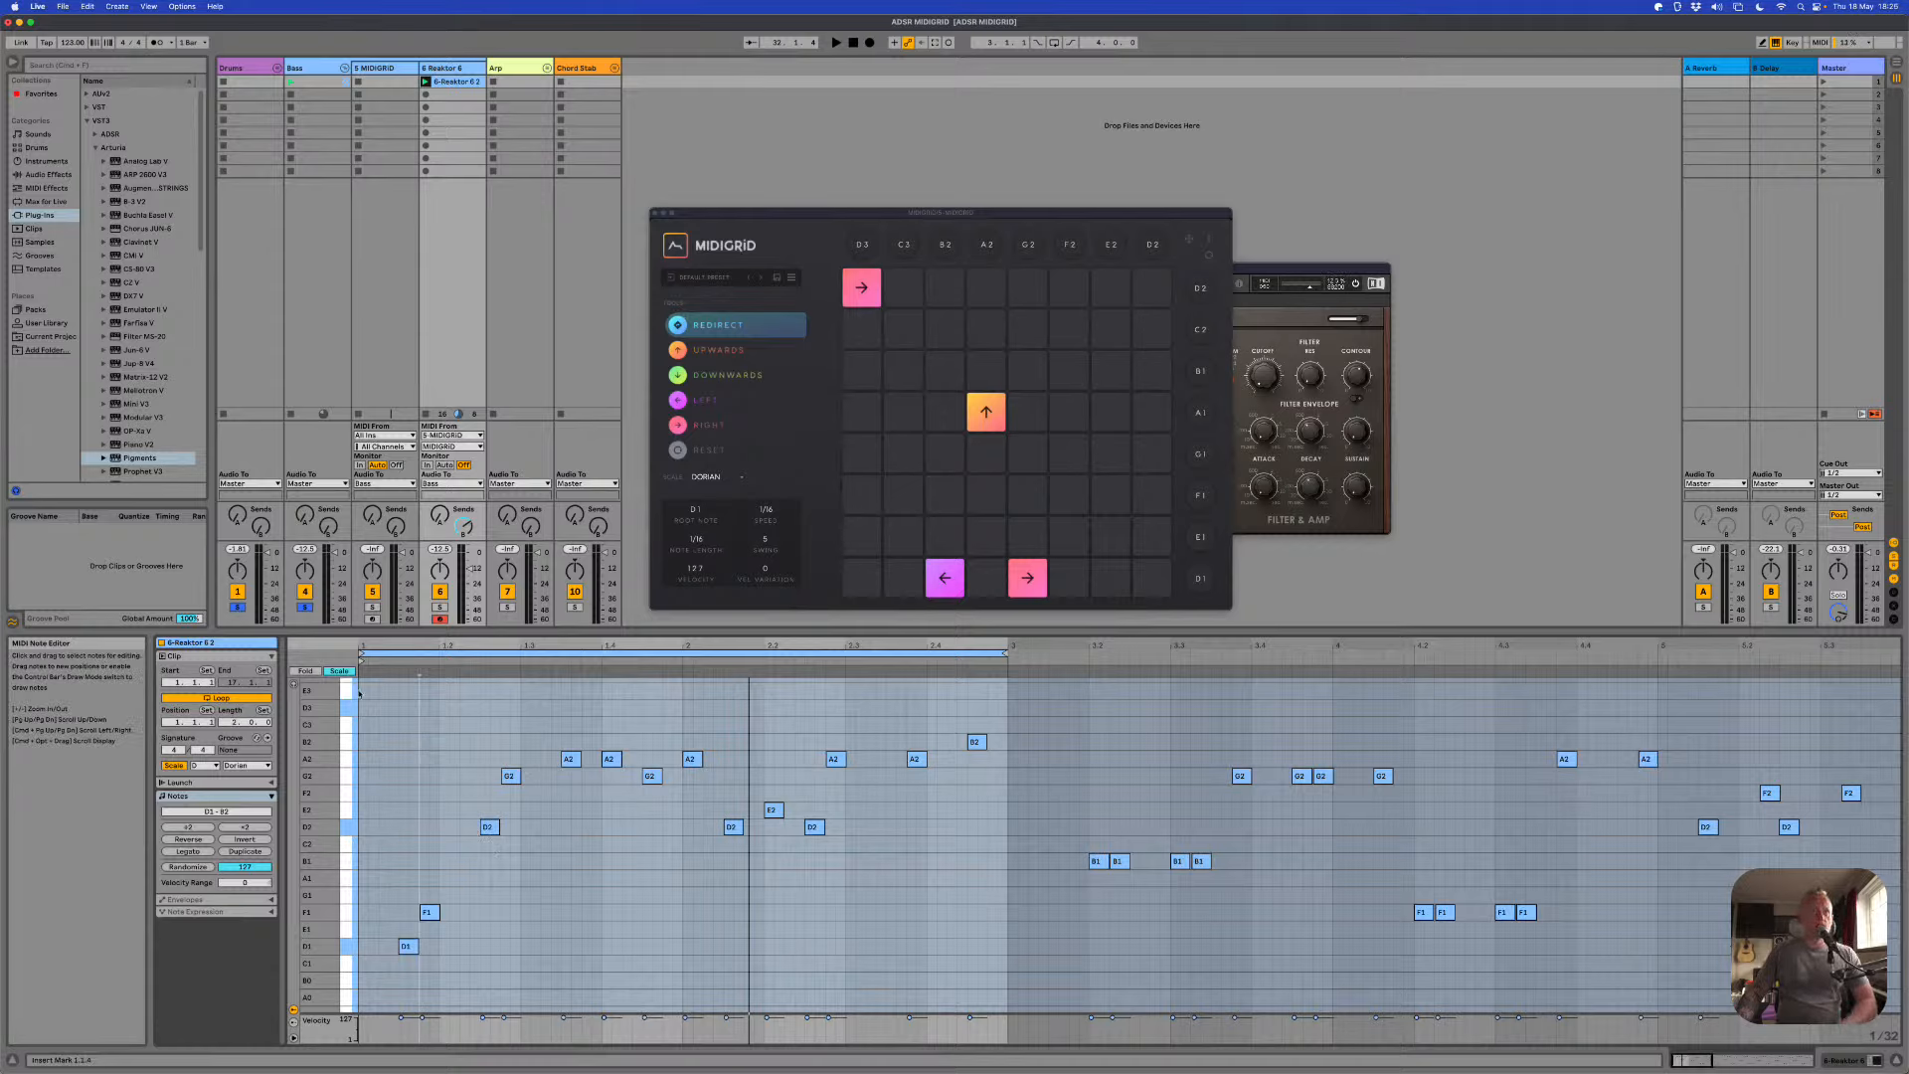
left_click_drag(359, 693, 1002, 999)
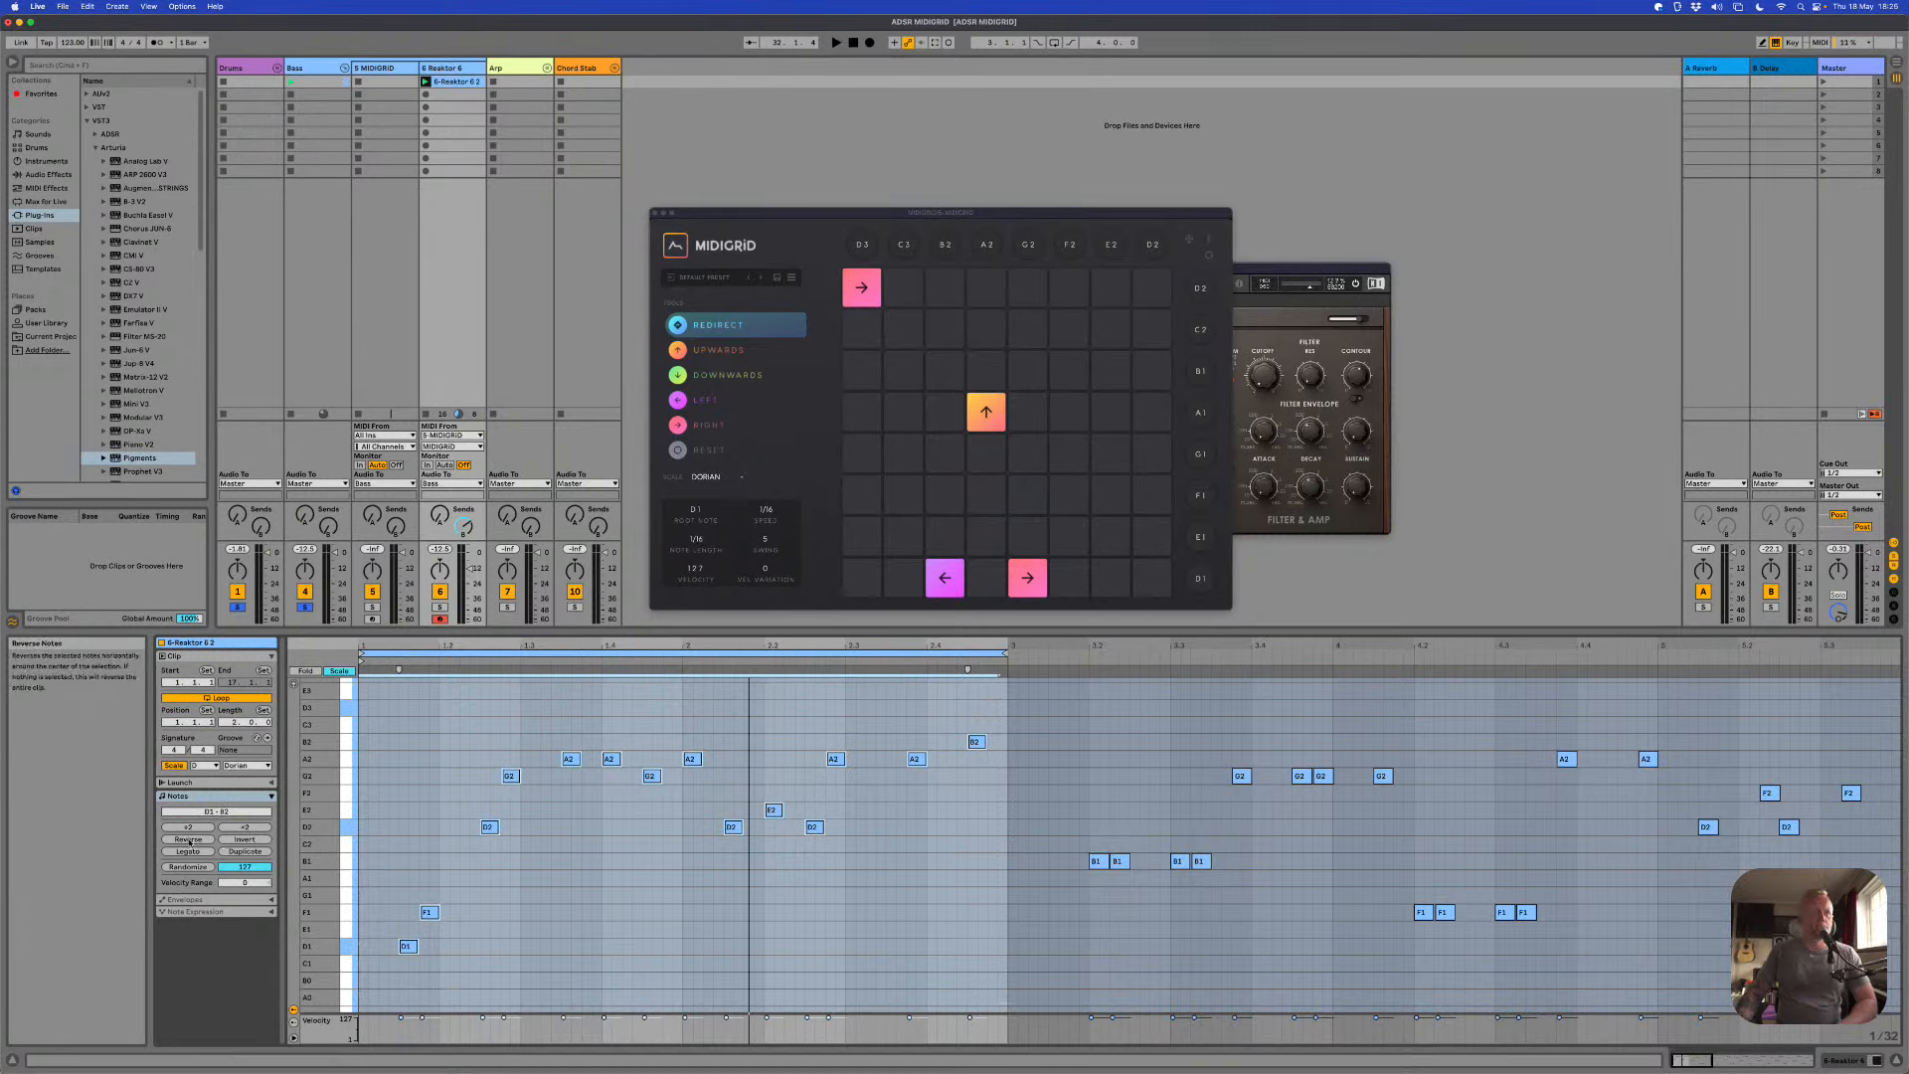
left_click(188, 840)
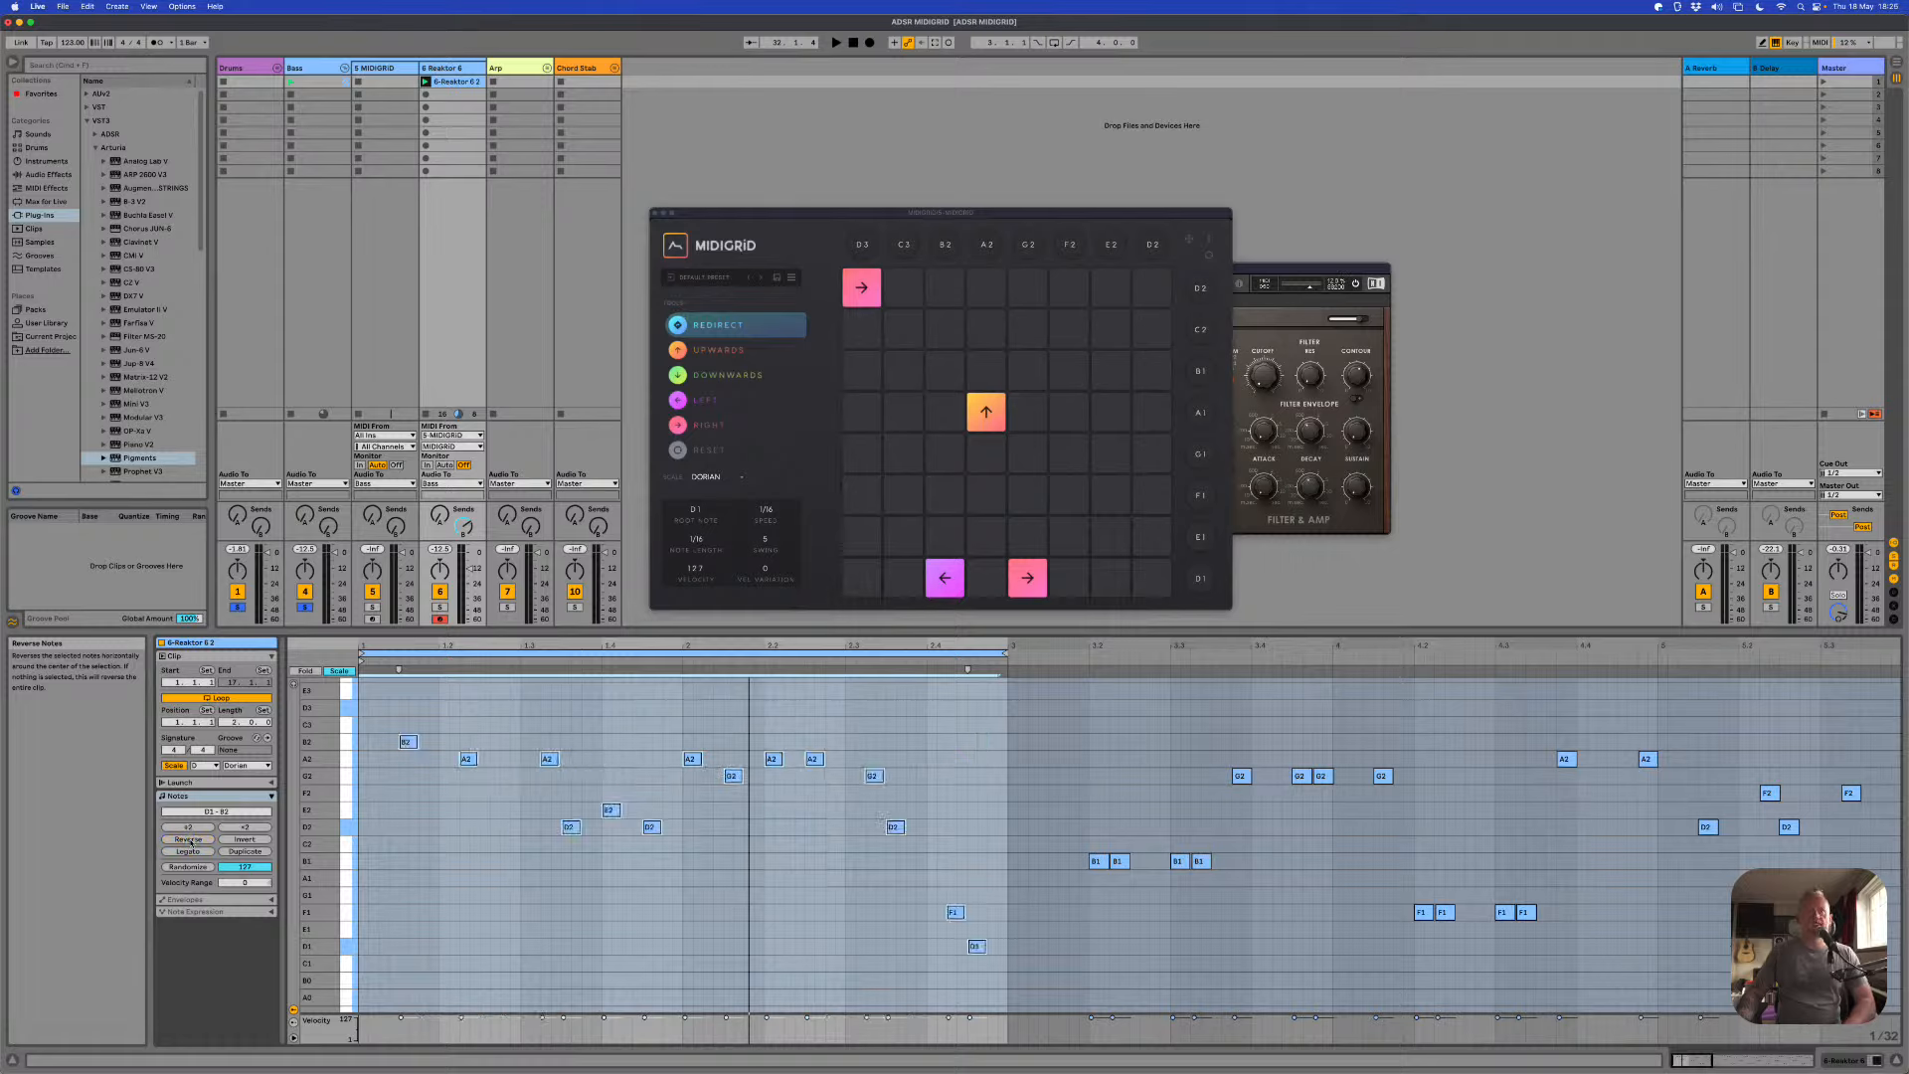
key("space")
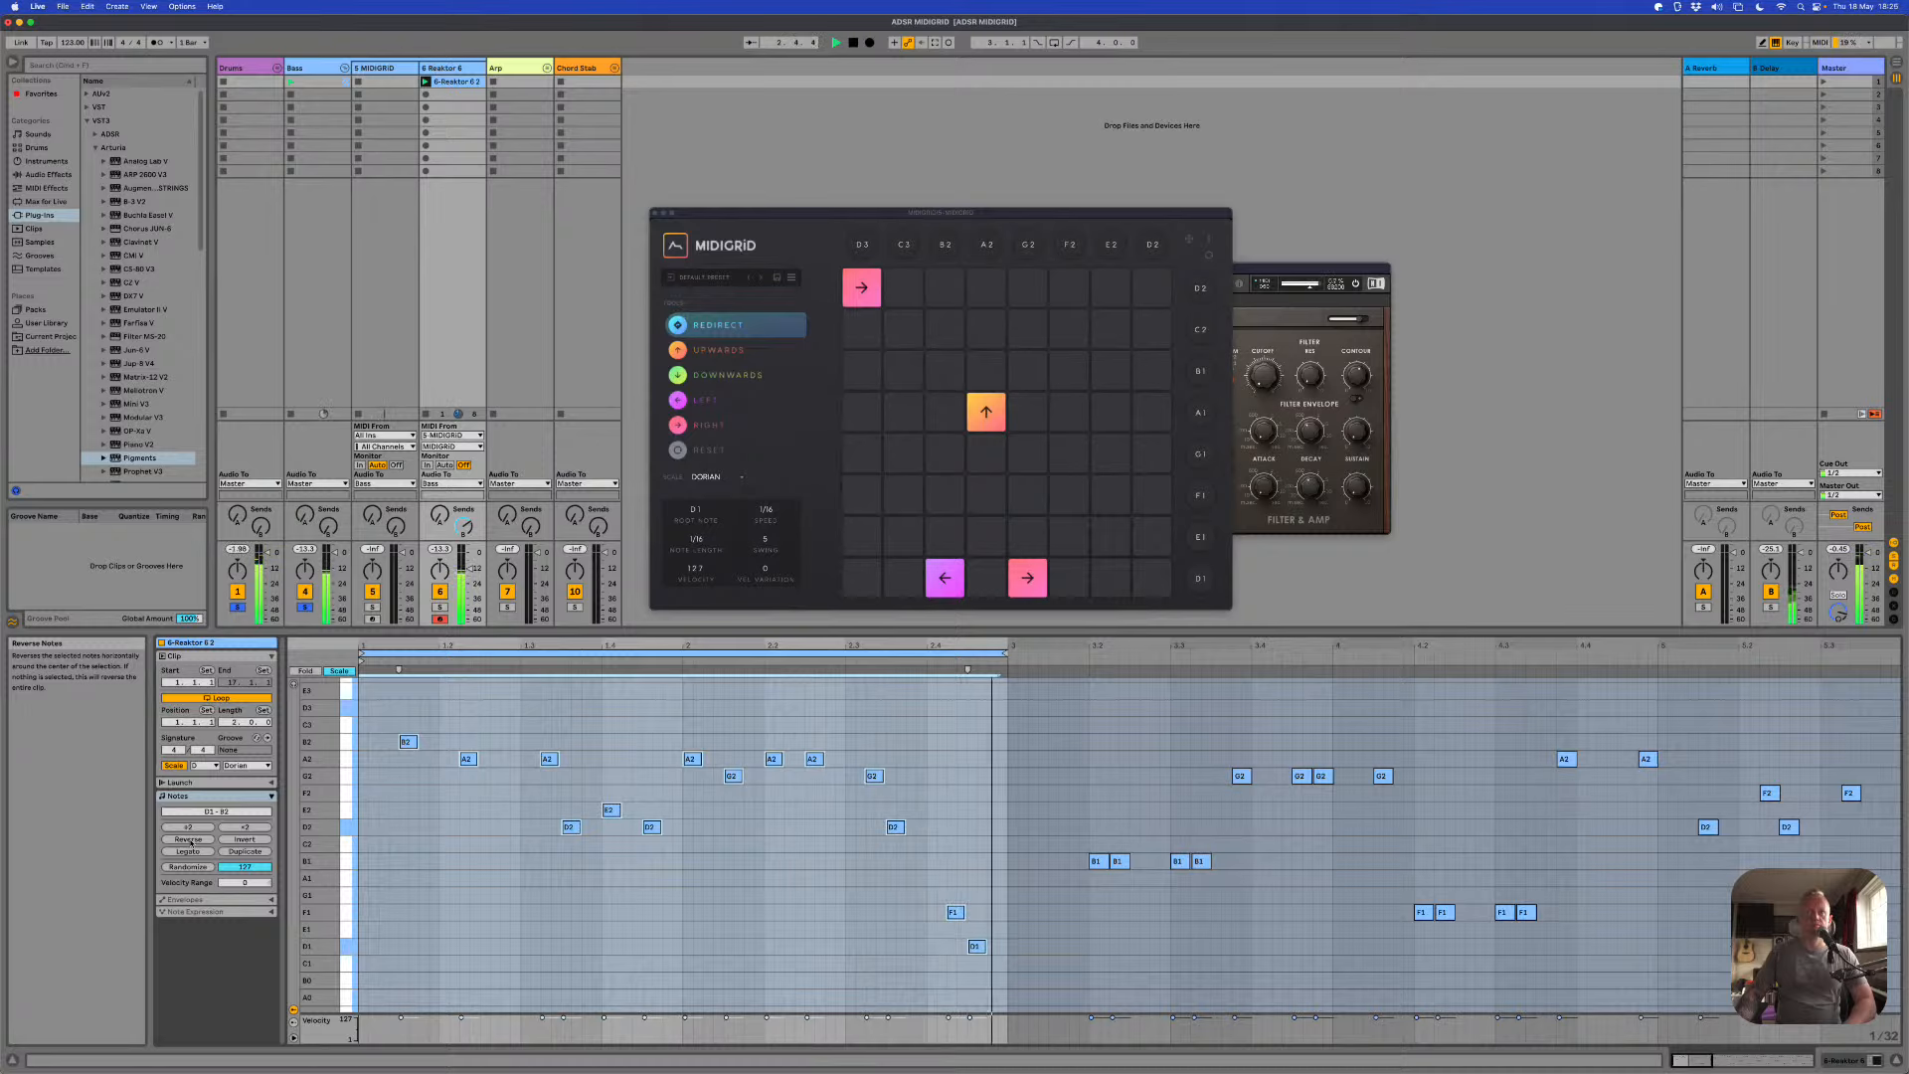
left_click(189, 840)
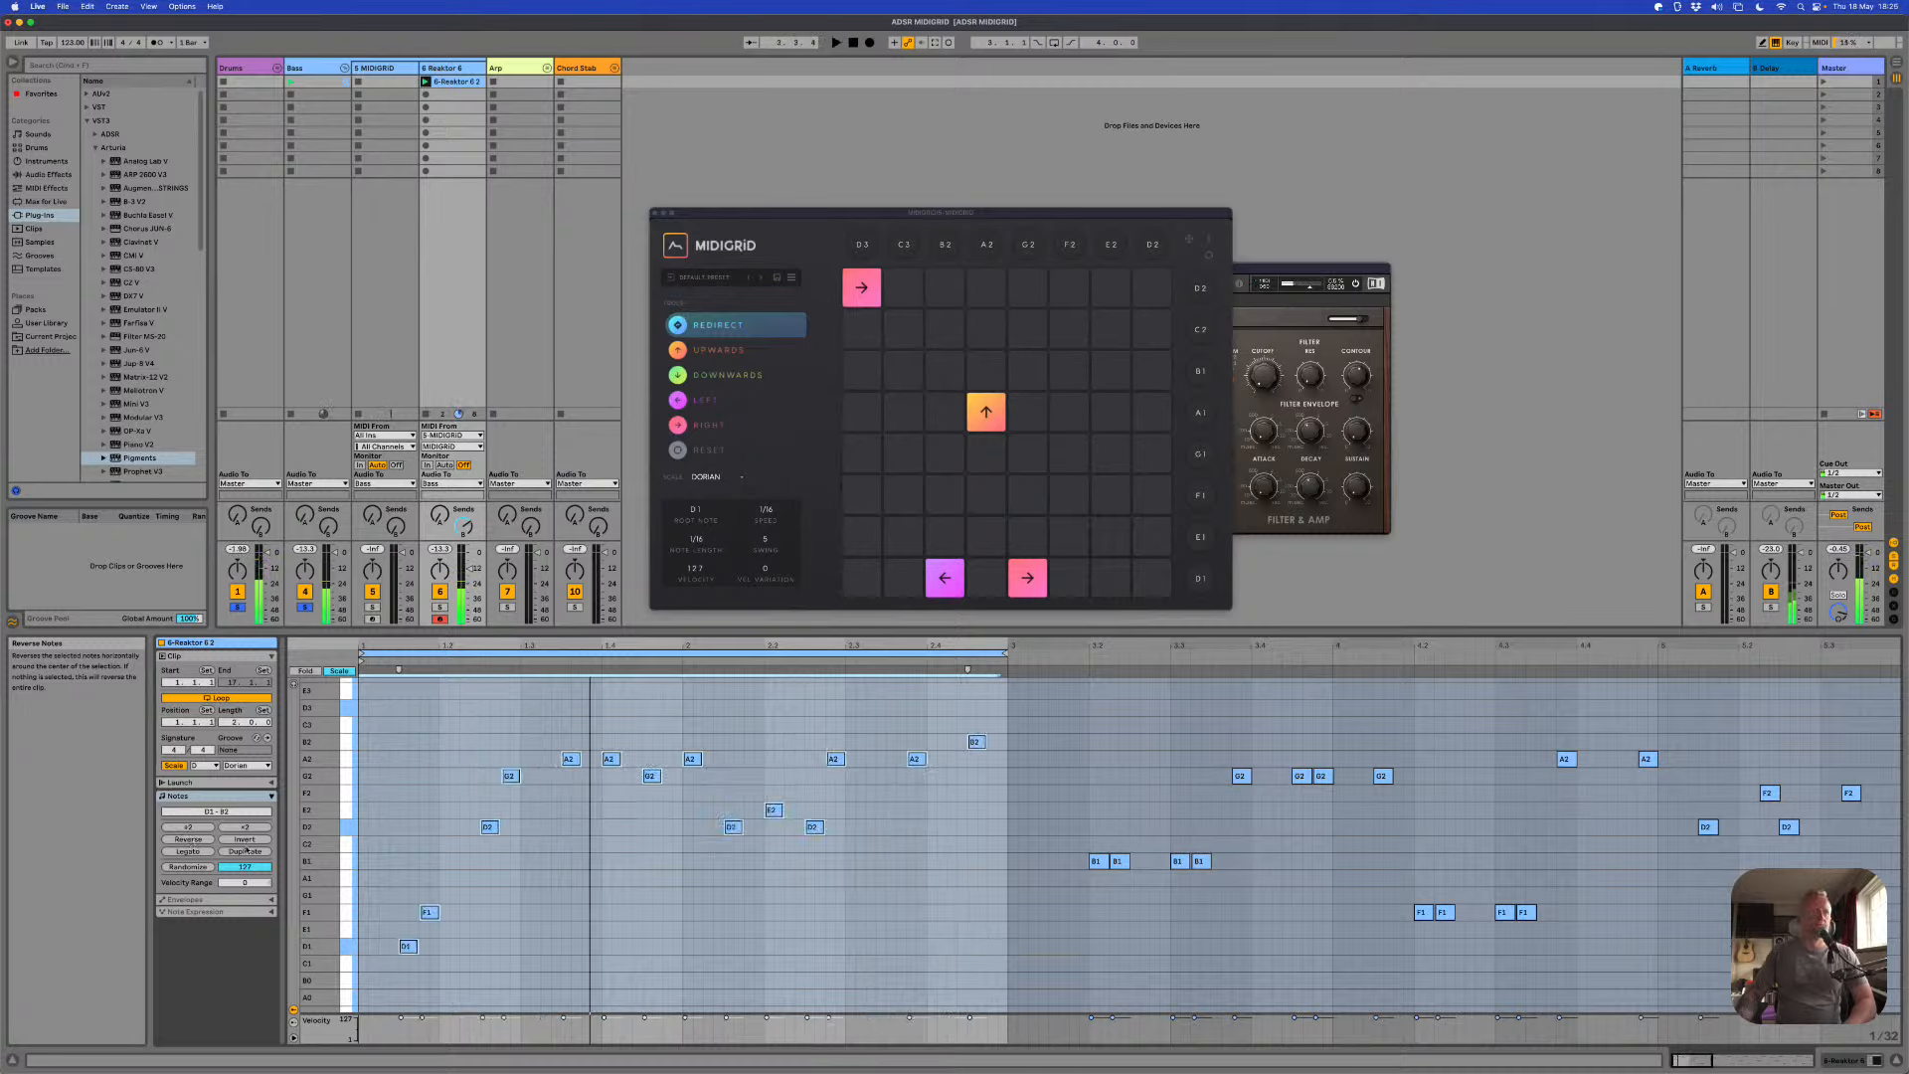
left_click(246, 841)
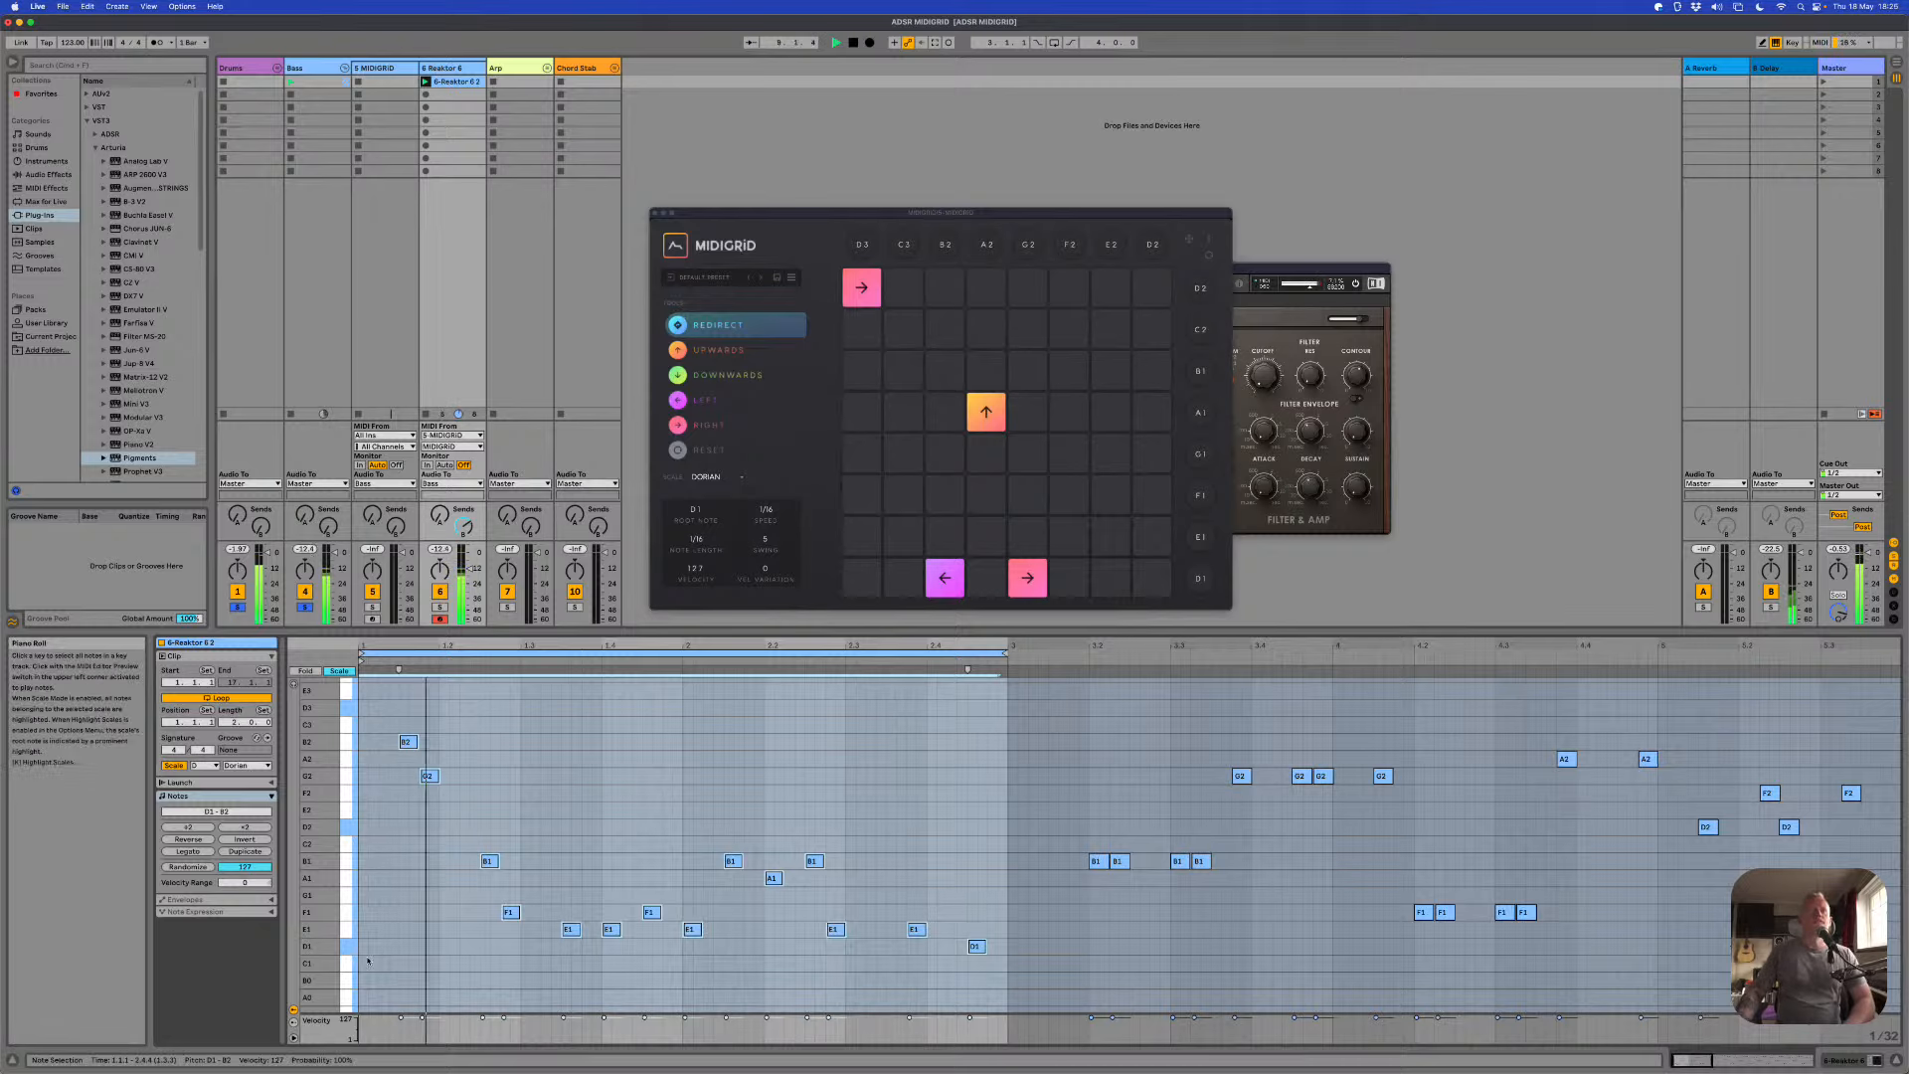
Step: Invert the first two notes of bar 1, lower them by an octave and audition the loop
left_click(367, 804)
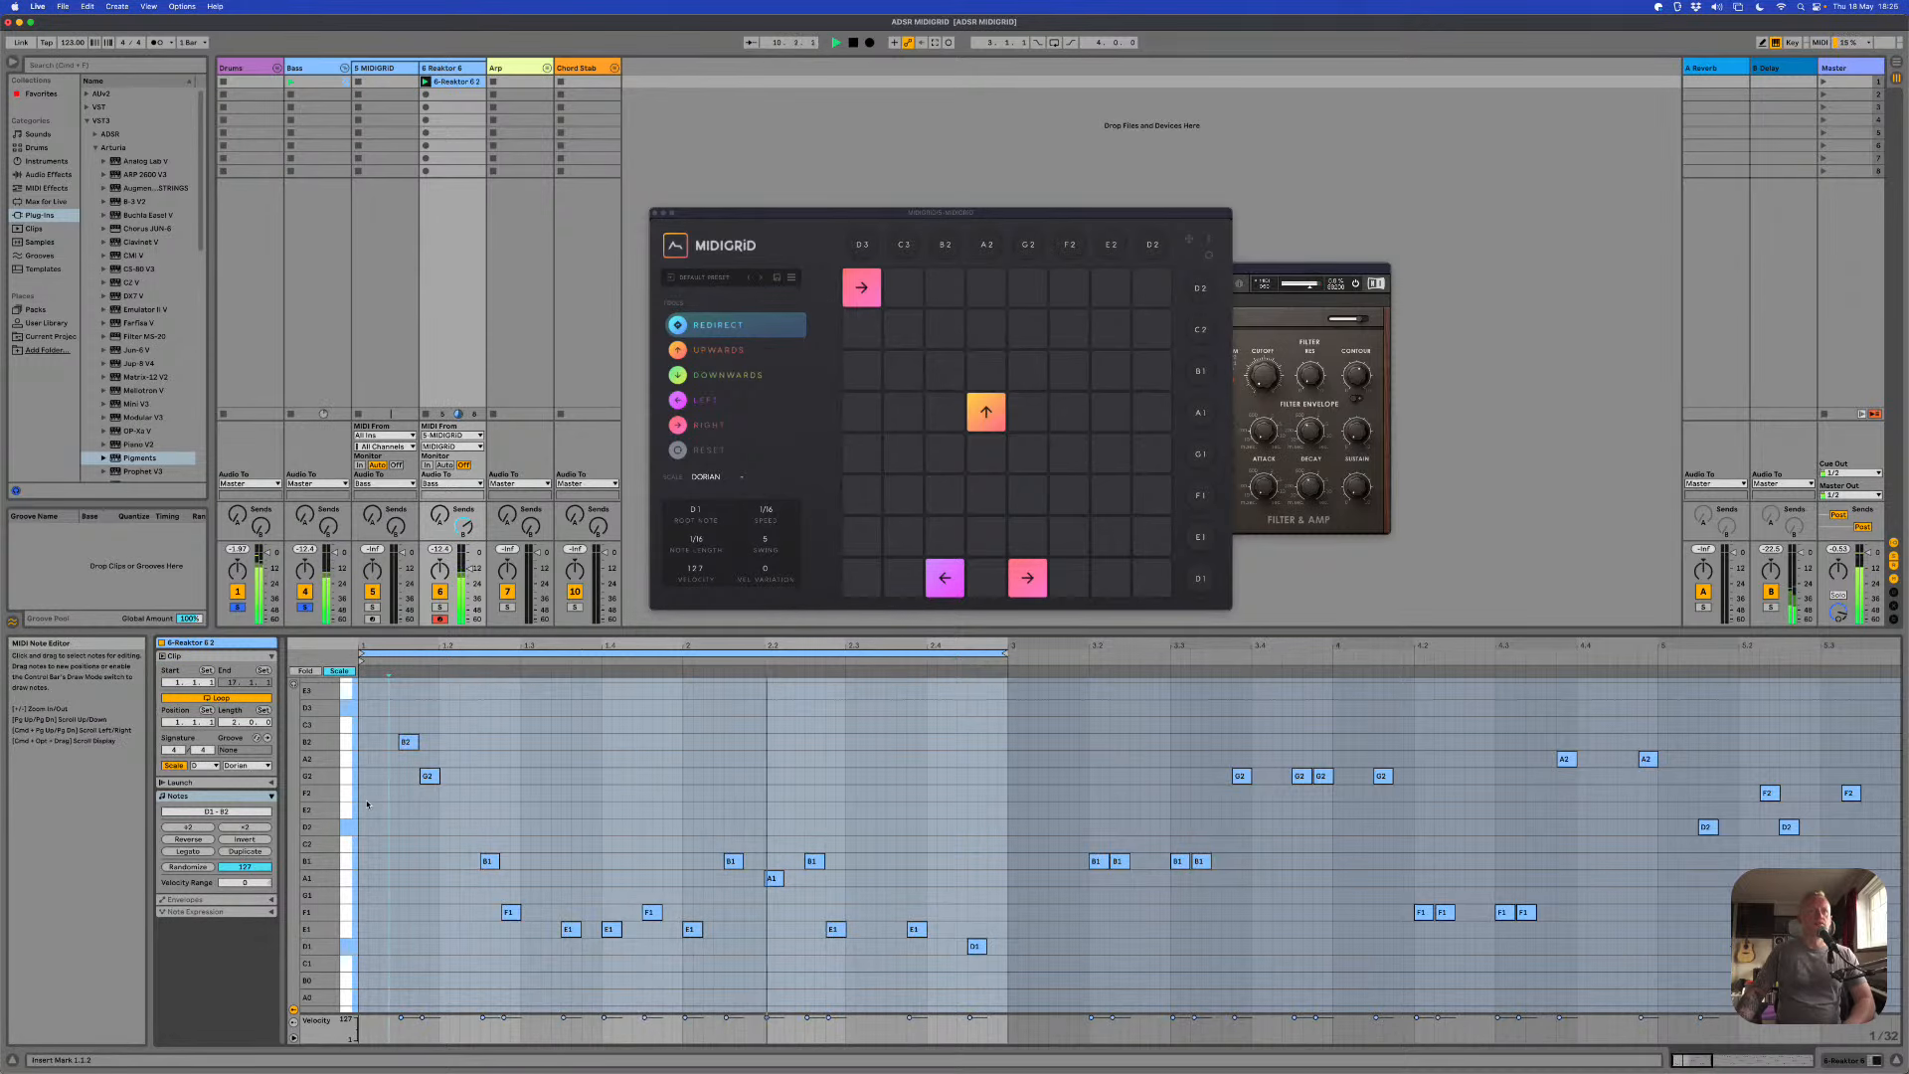
left_click_drag(367, 804, 441, 724)
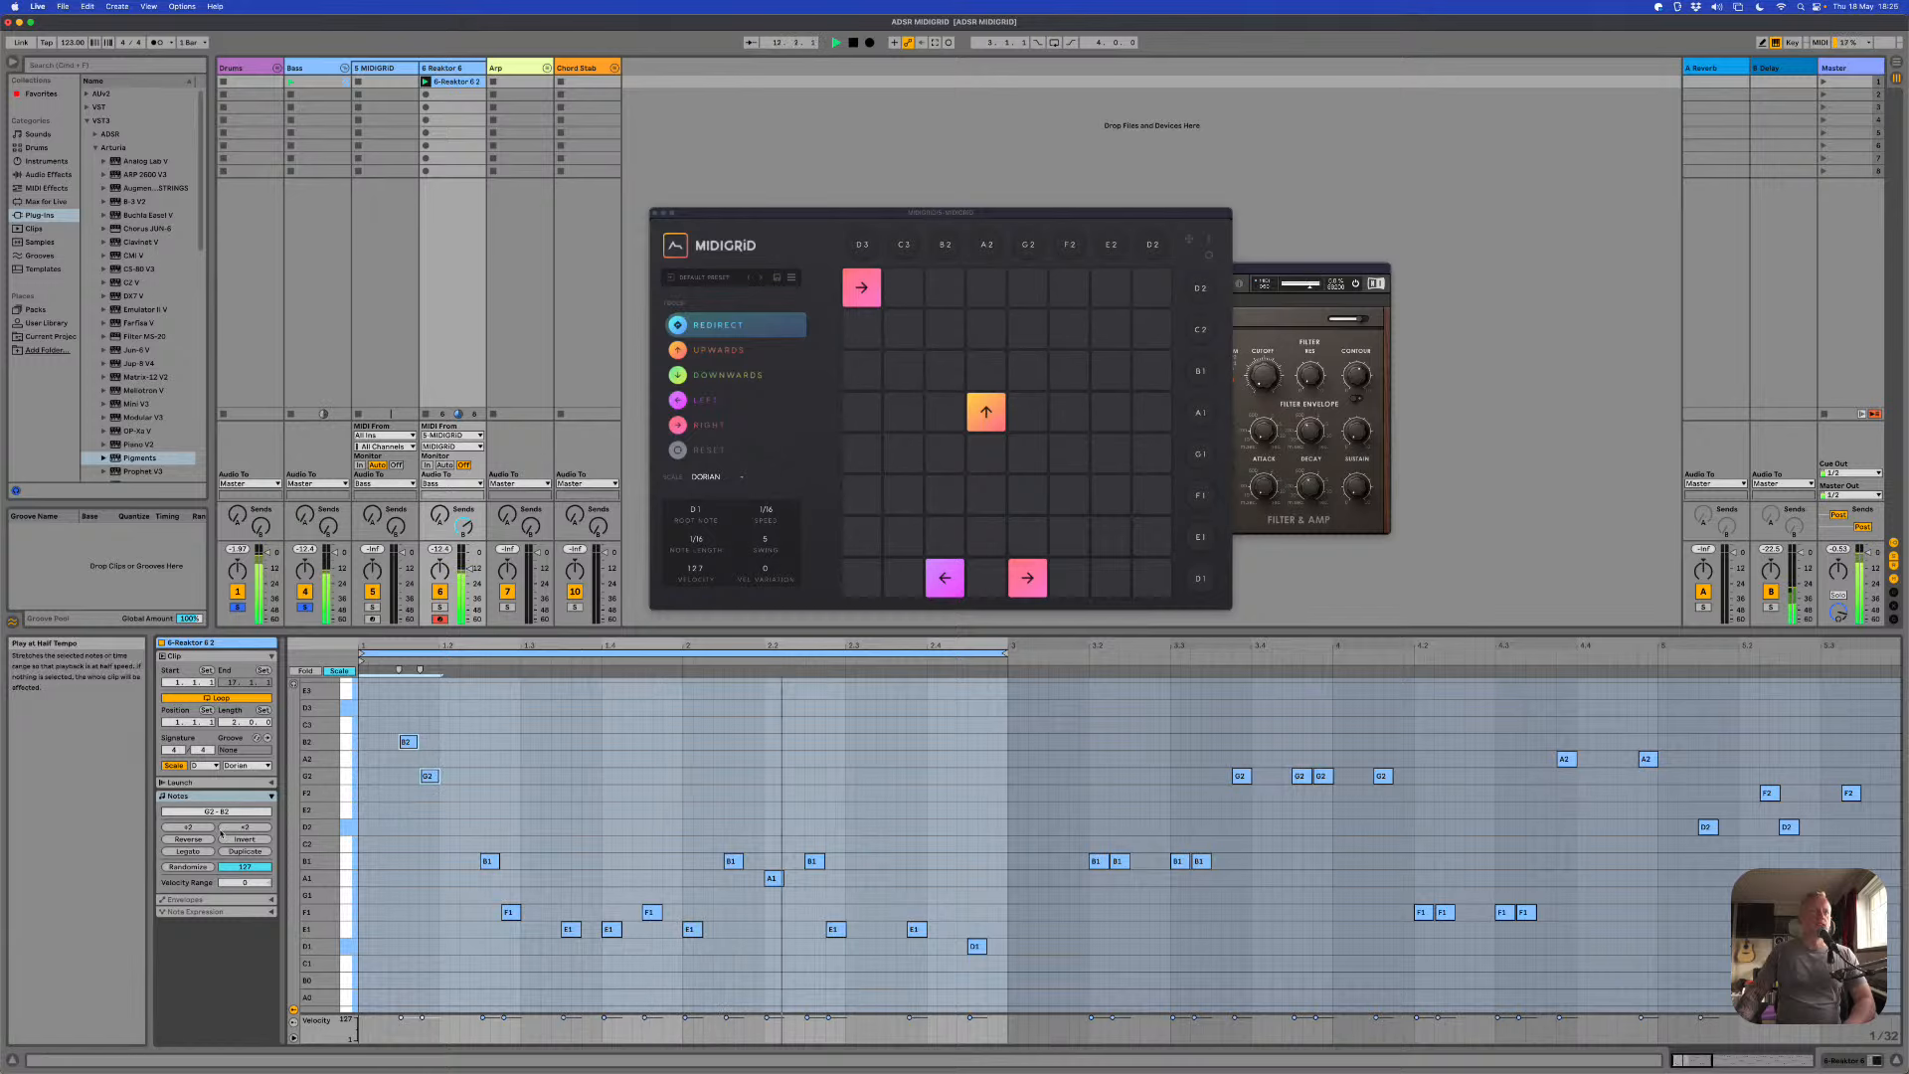
left_click(188, 839)
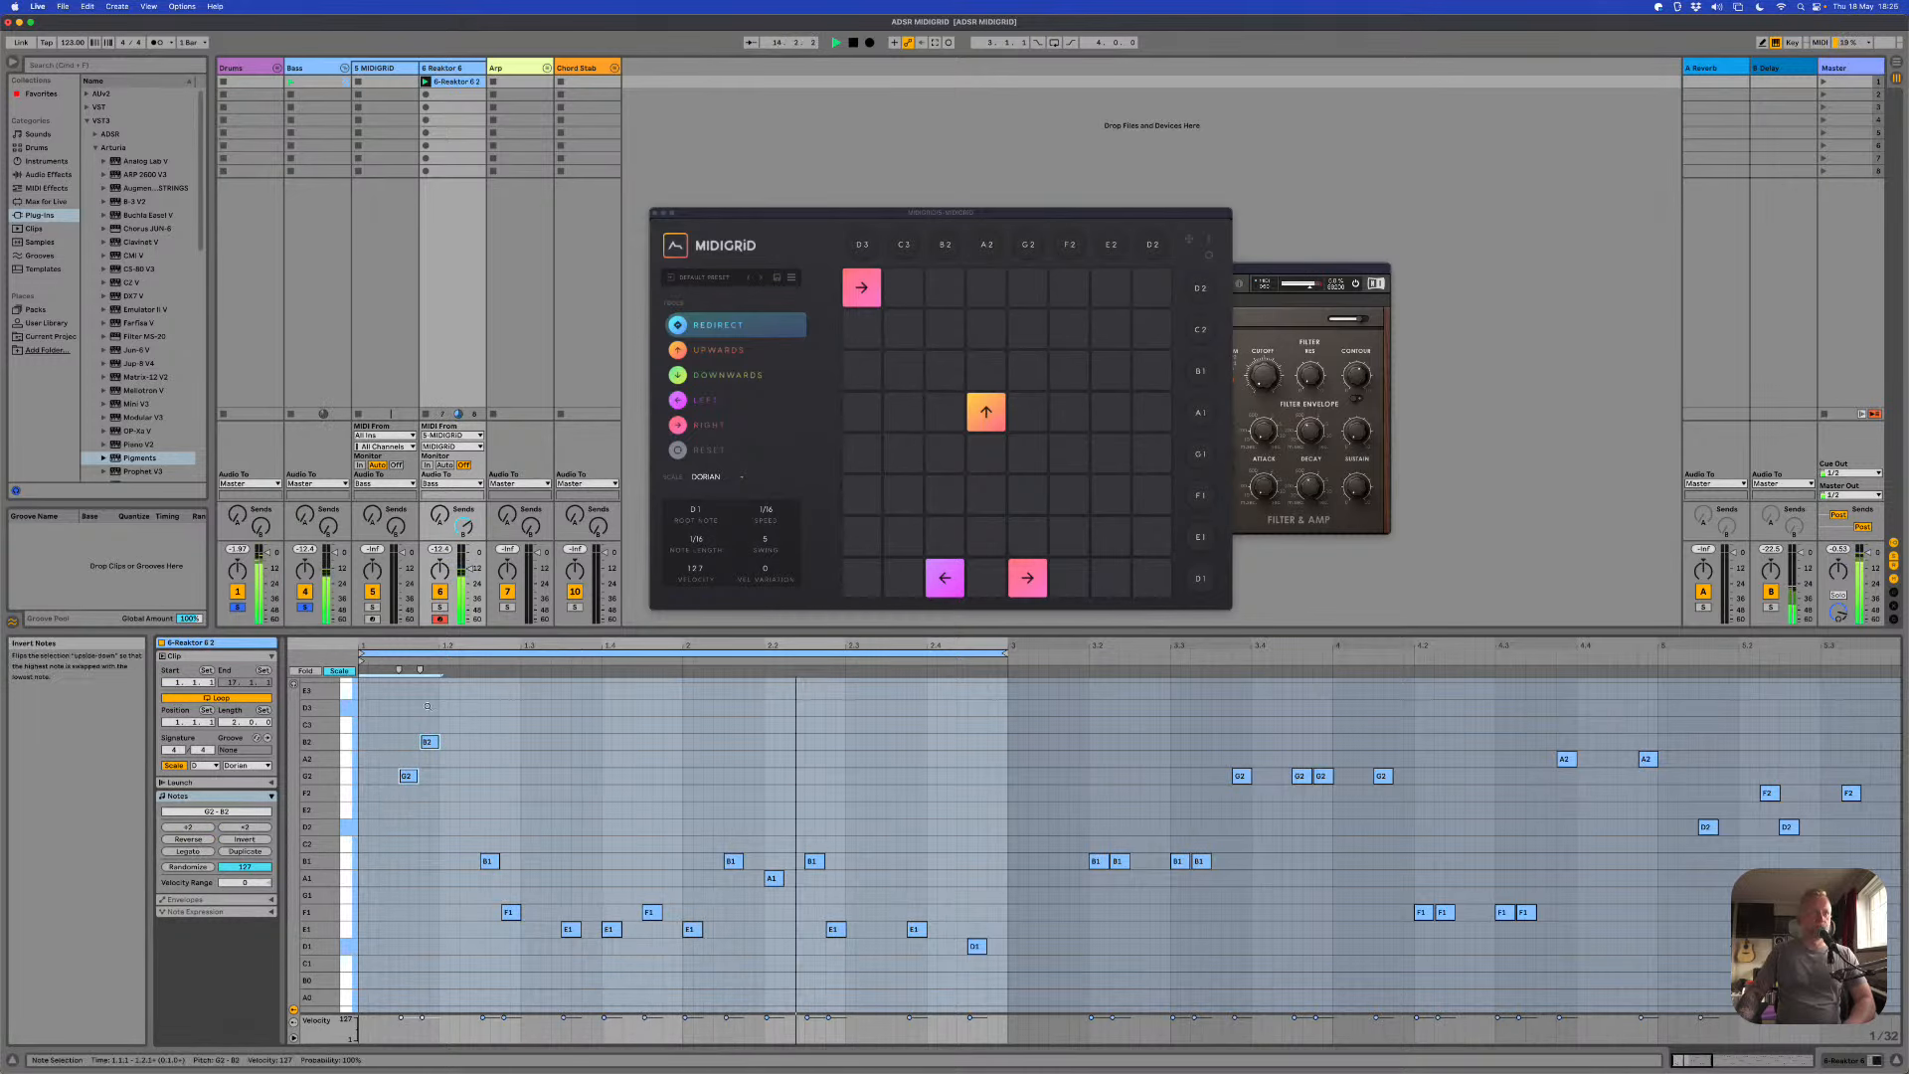
key("shift+Down")
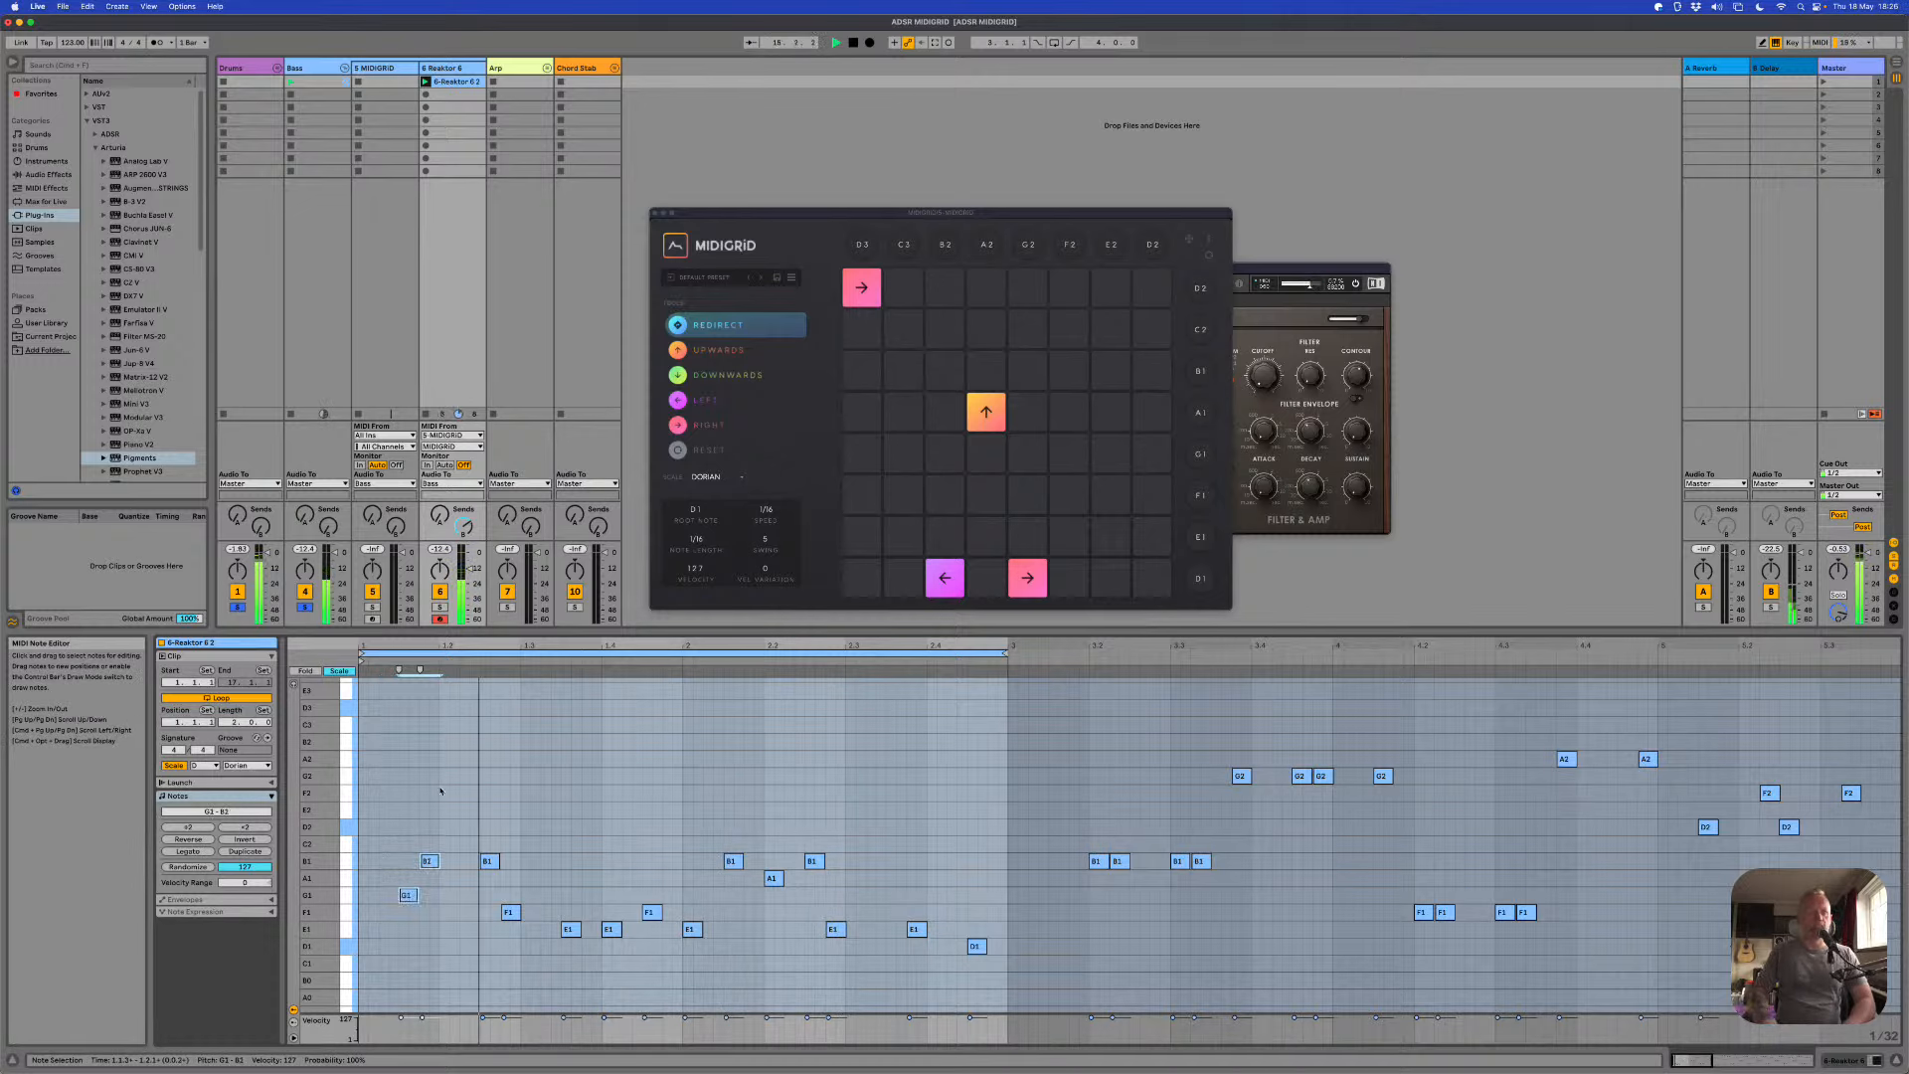
left_click(442, 838)
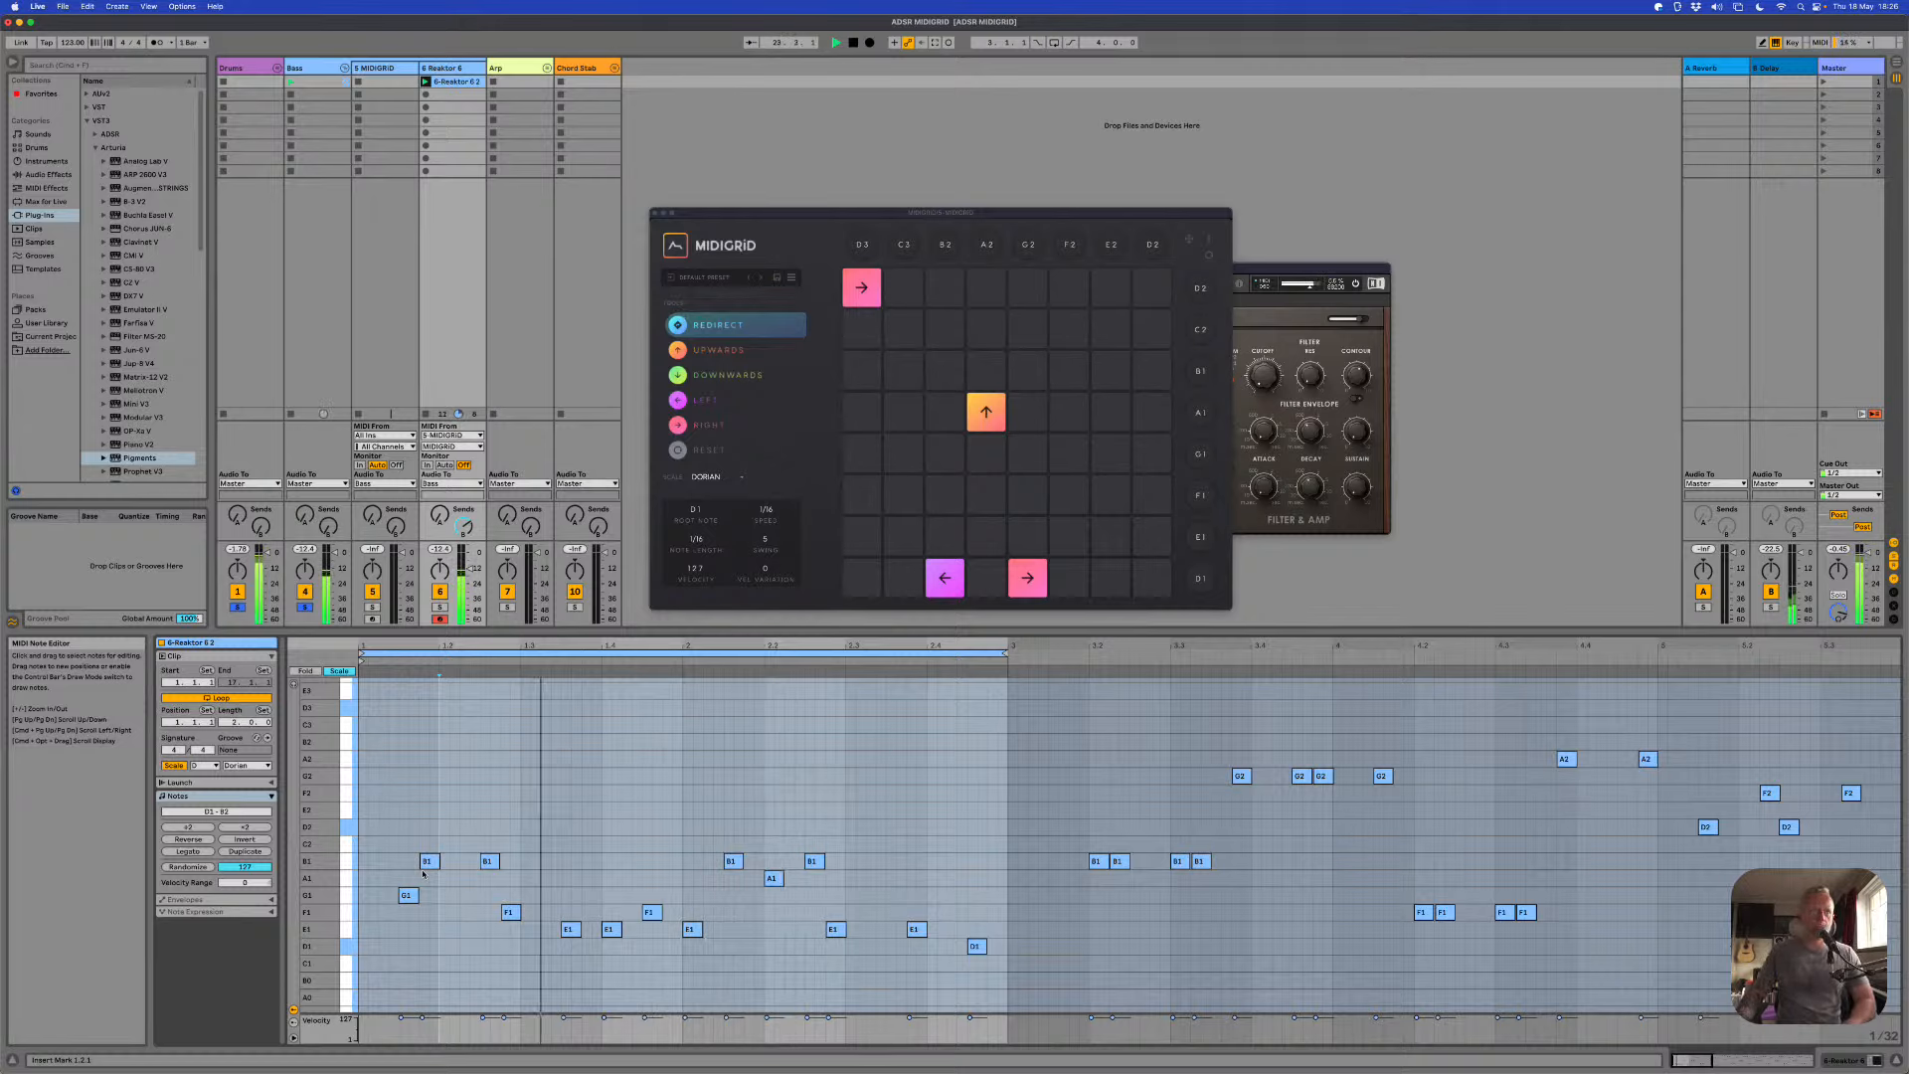
key("space")
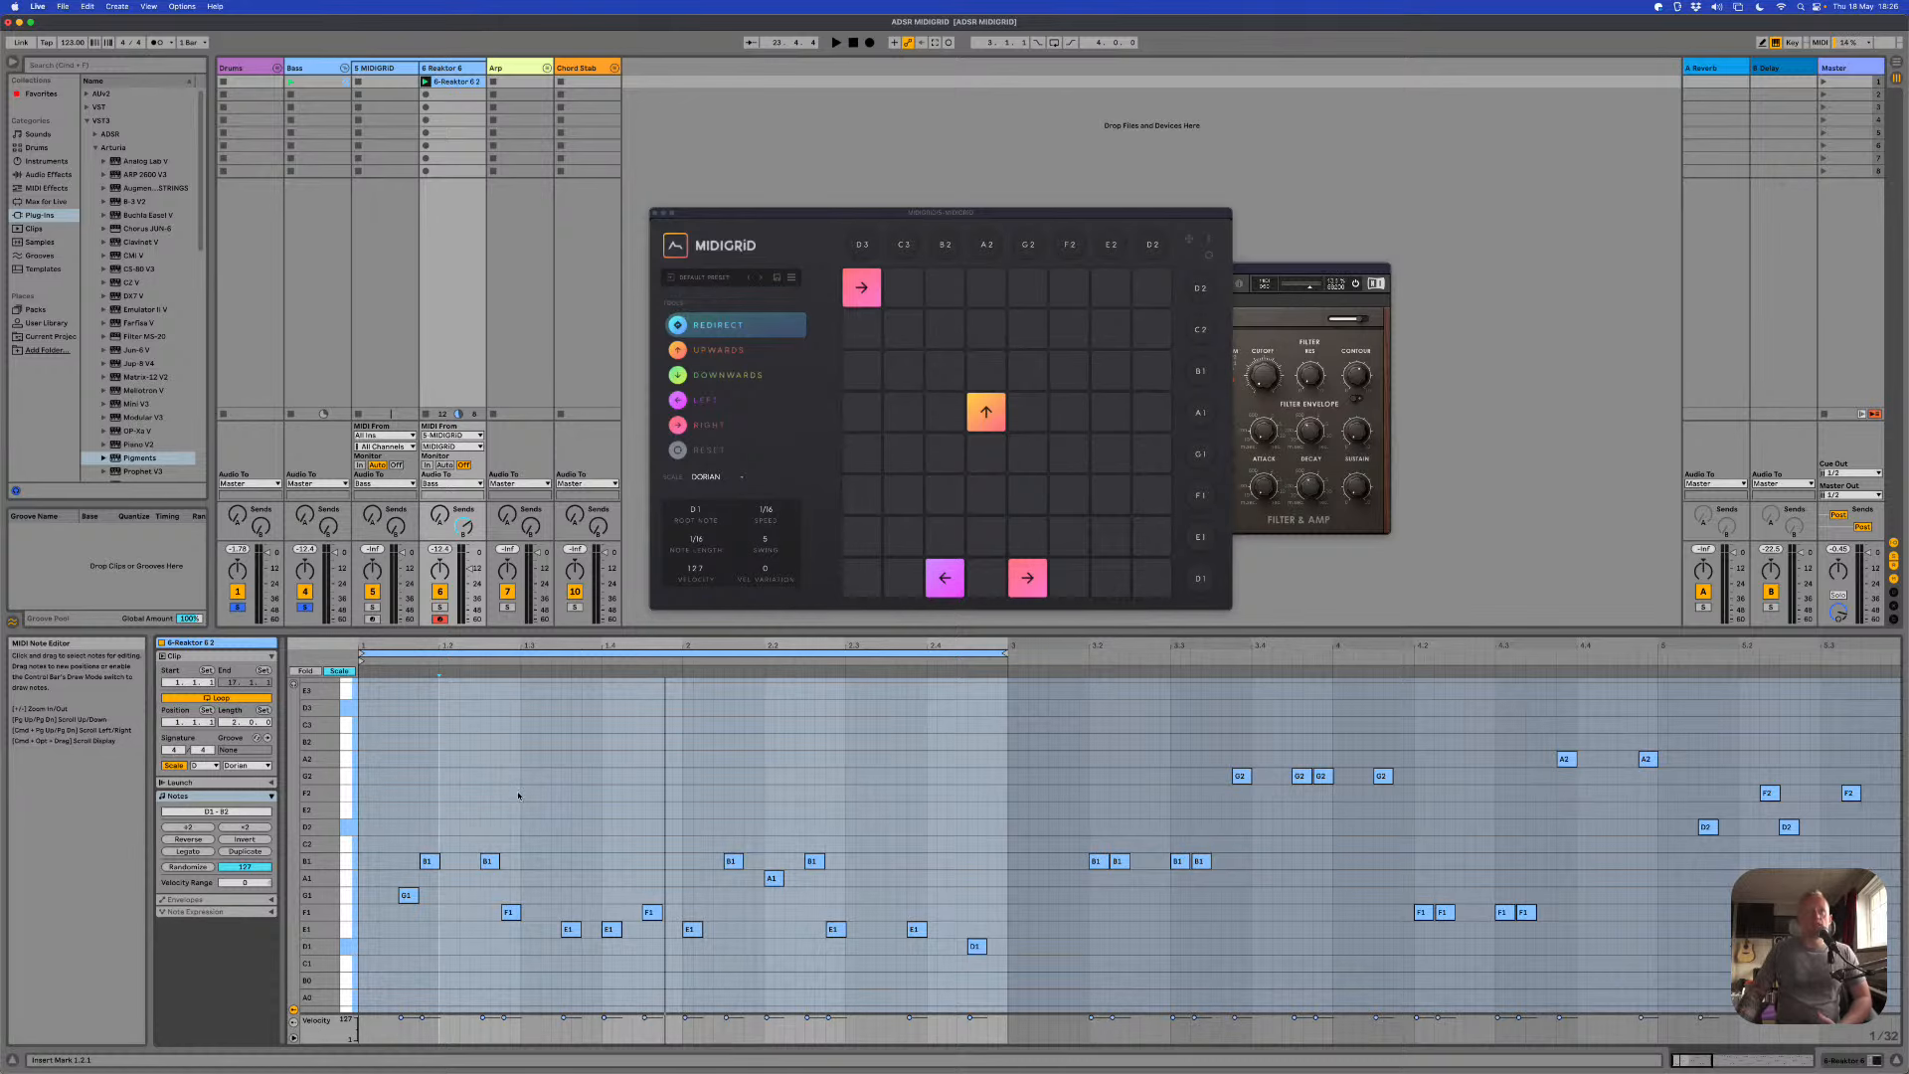
Step: Review MIDIGRID's export length options and choose 4 Bars
left_click_drag(568, 642, 569, 638)
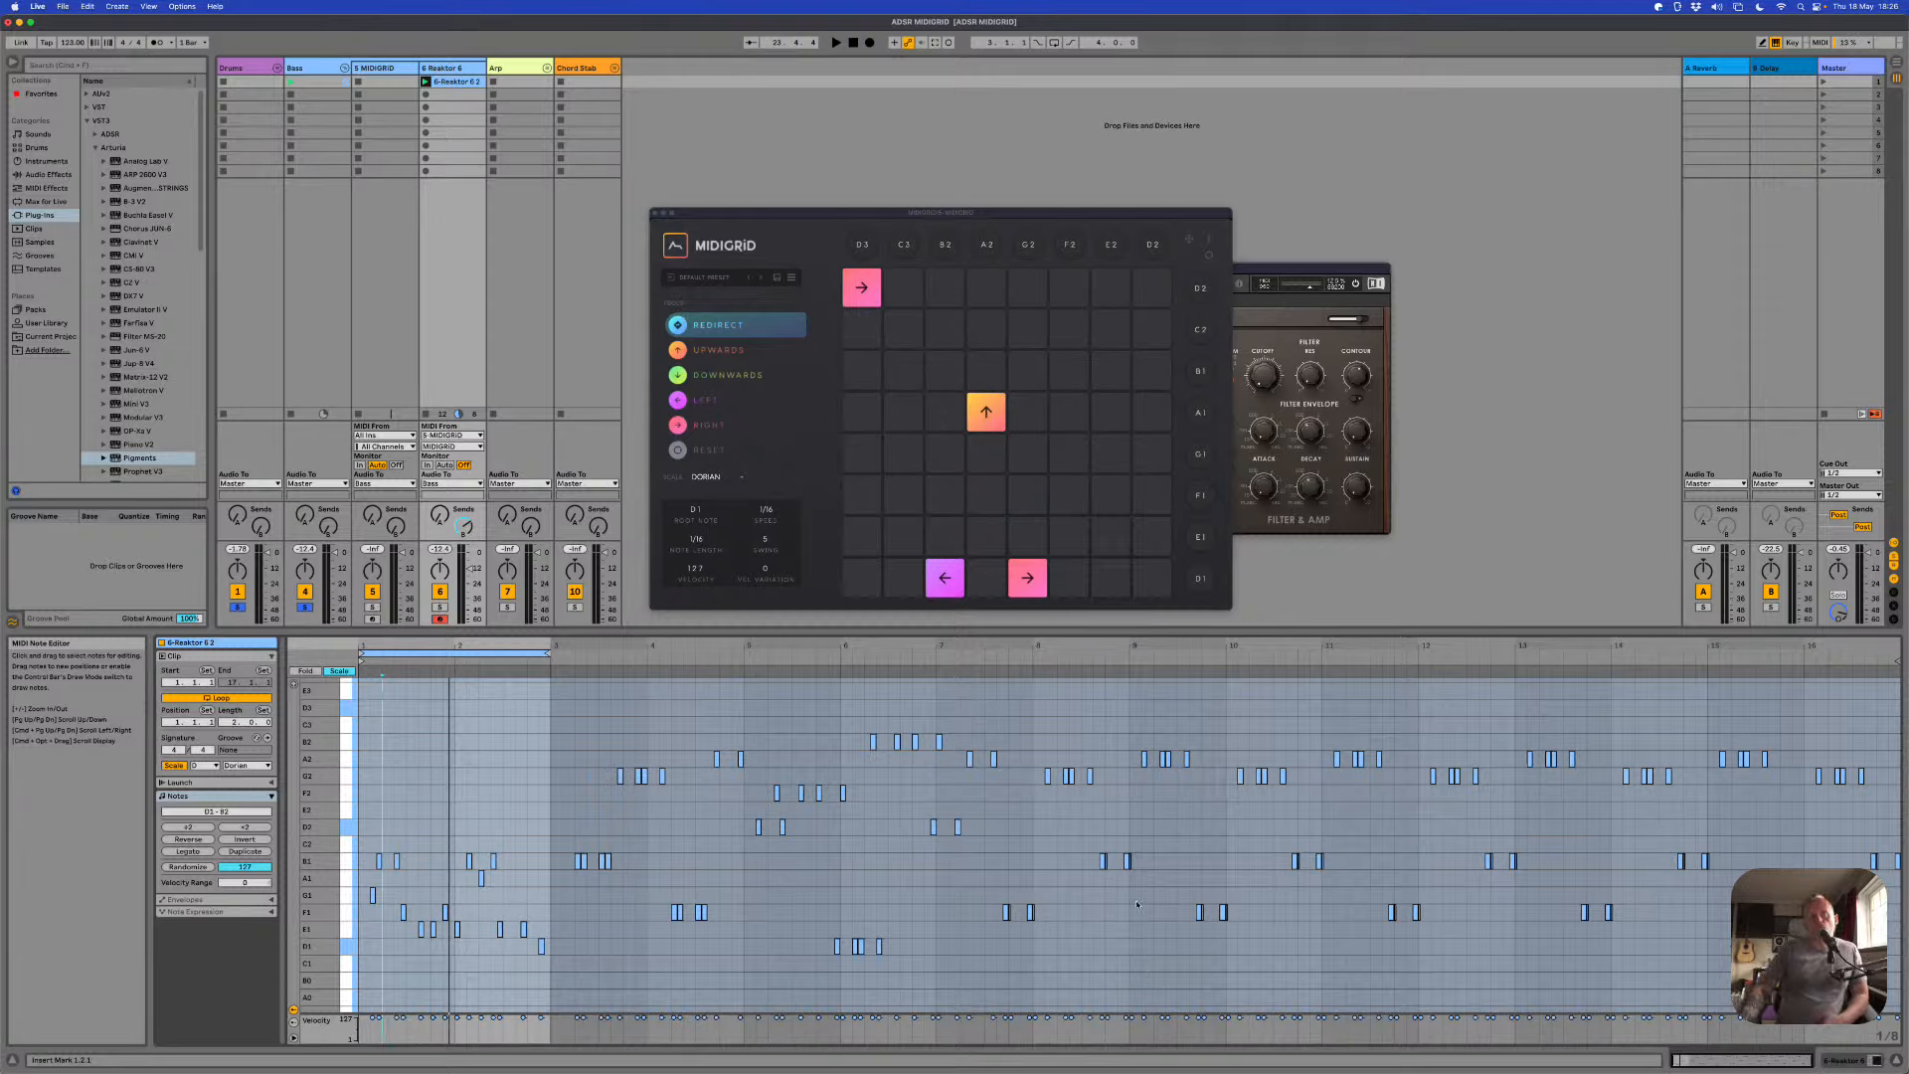
left_click(1211, 242)
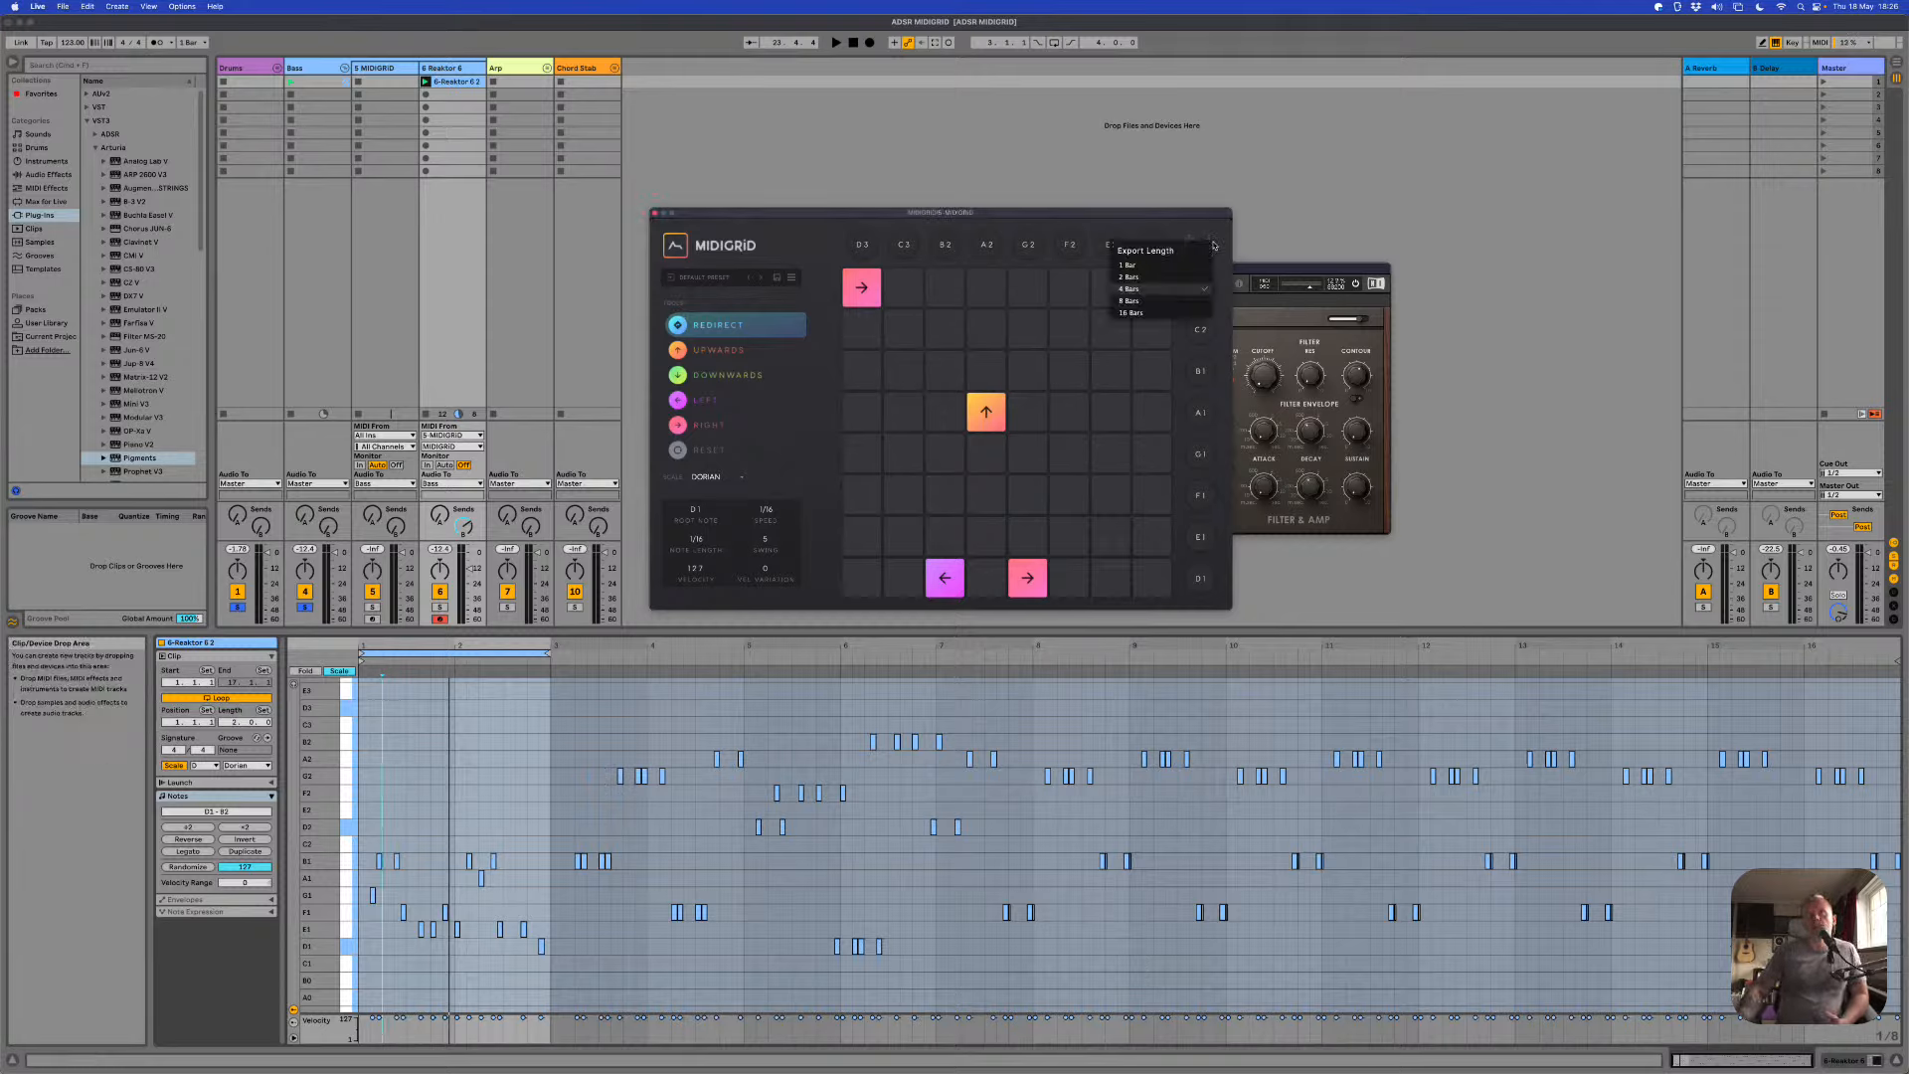
left_click(1150, 277)
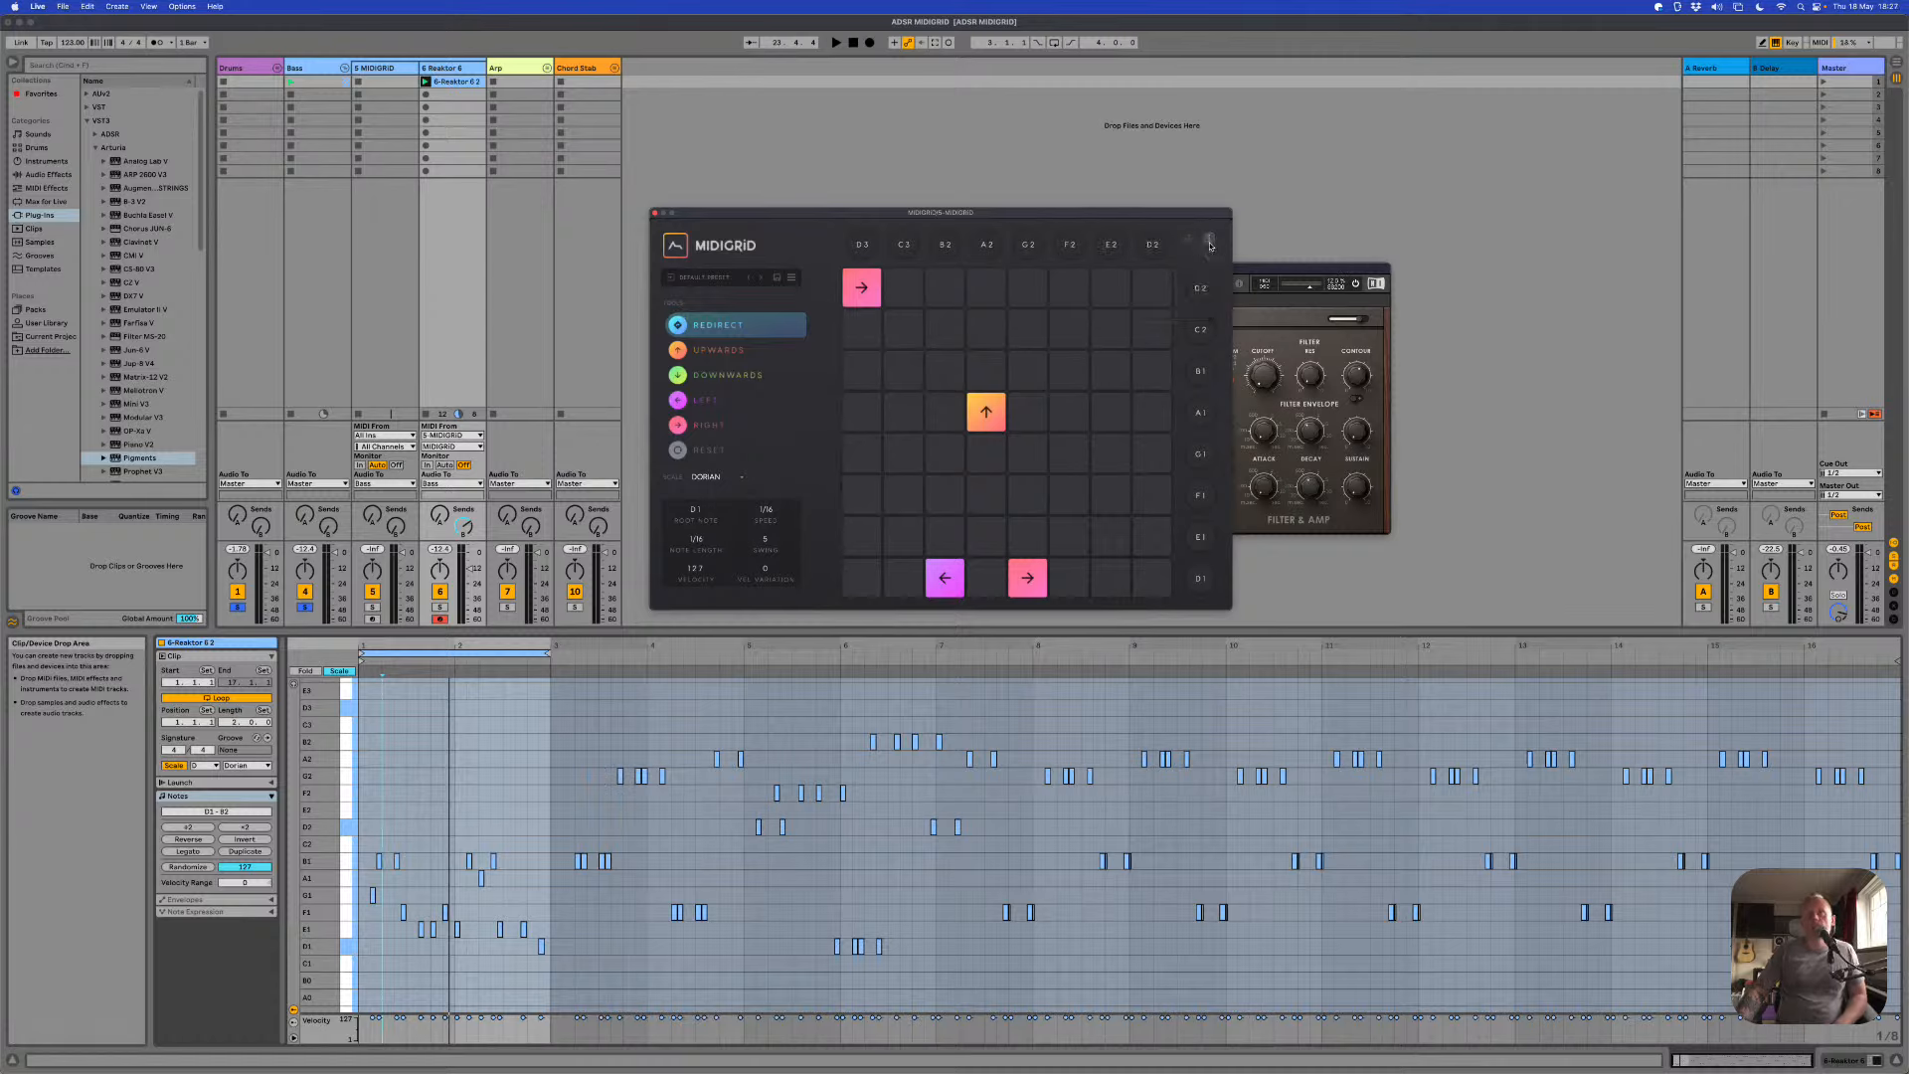
left_click(1211, 245)
left_click(1211, 245)
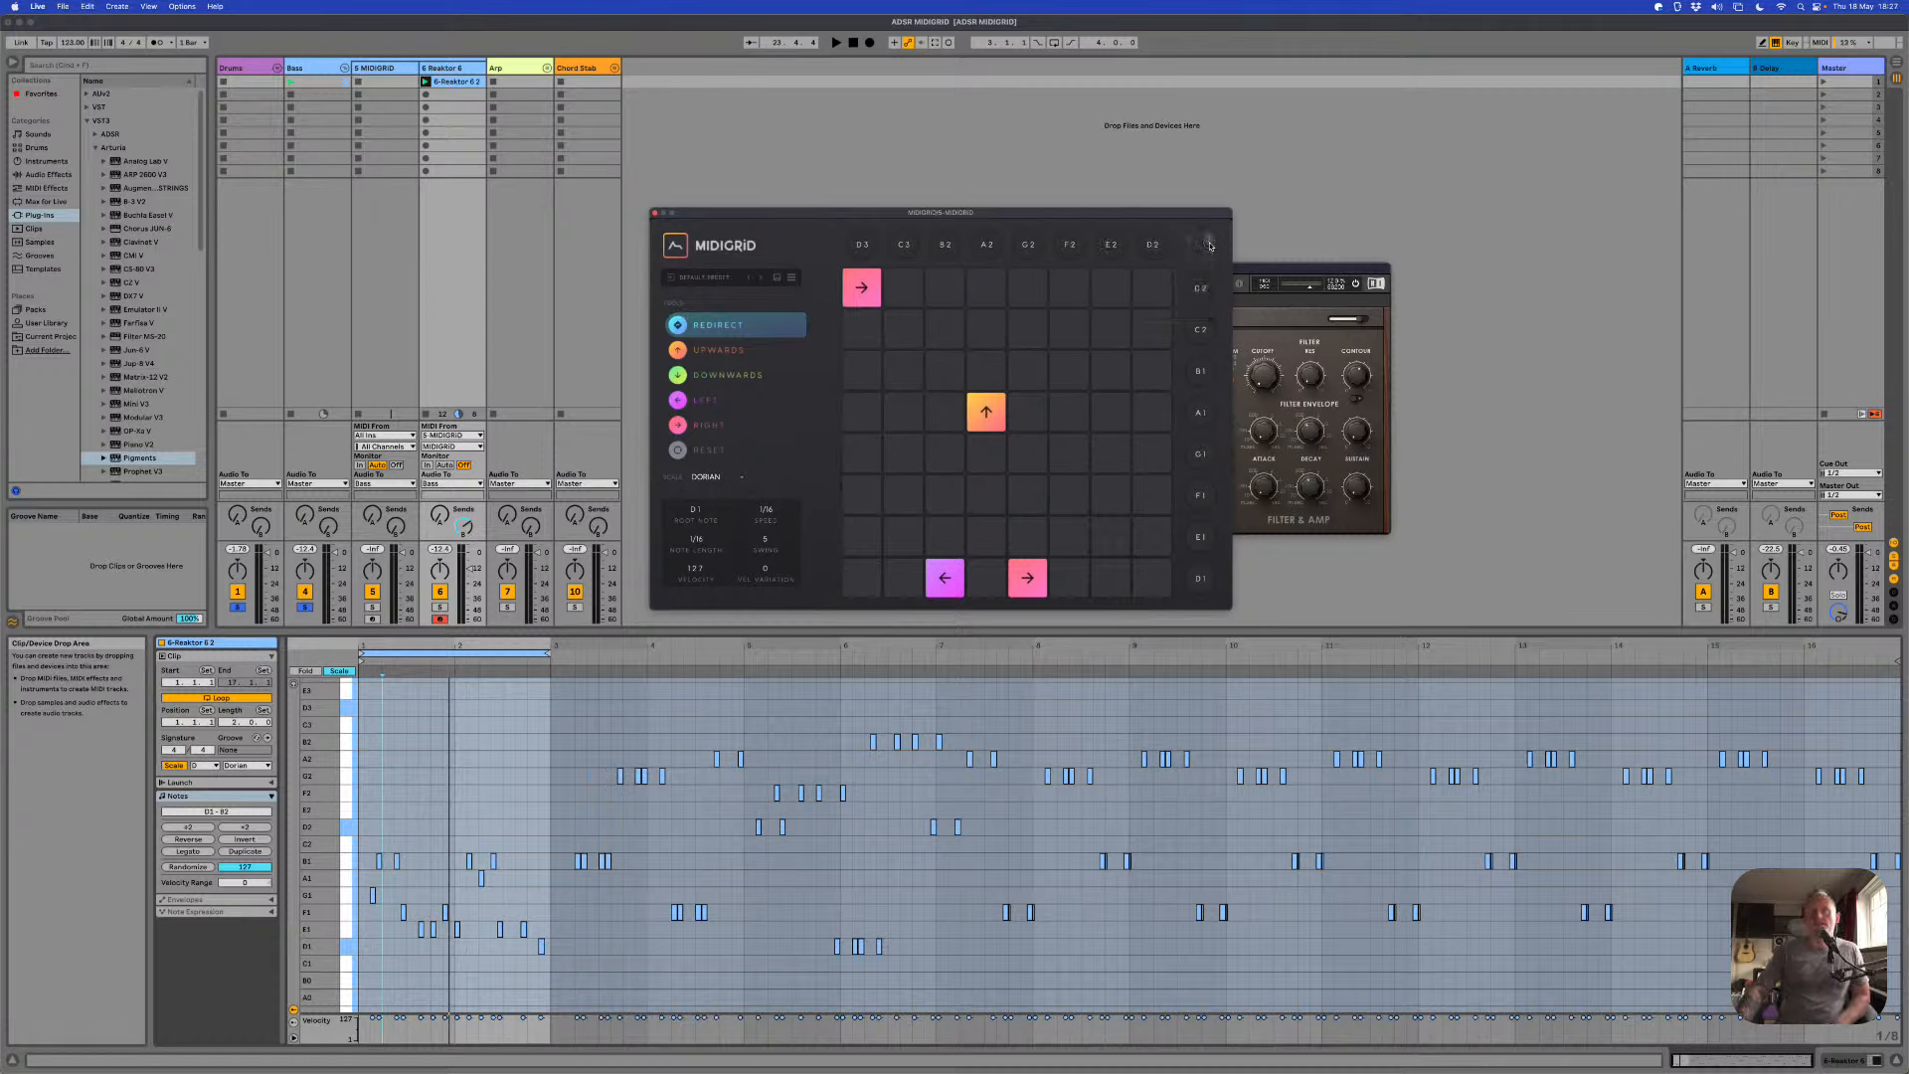
left_click(1211, 245)
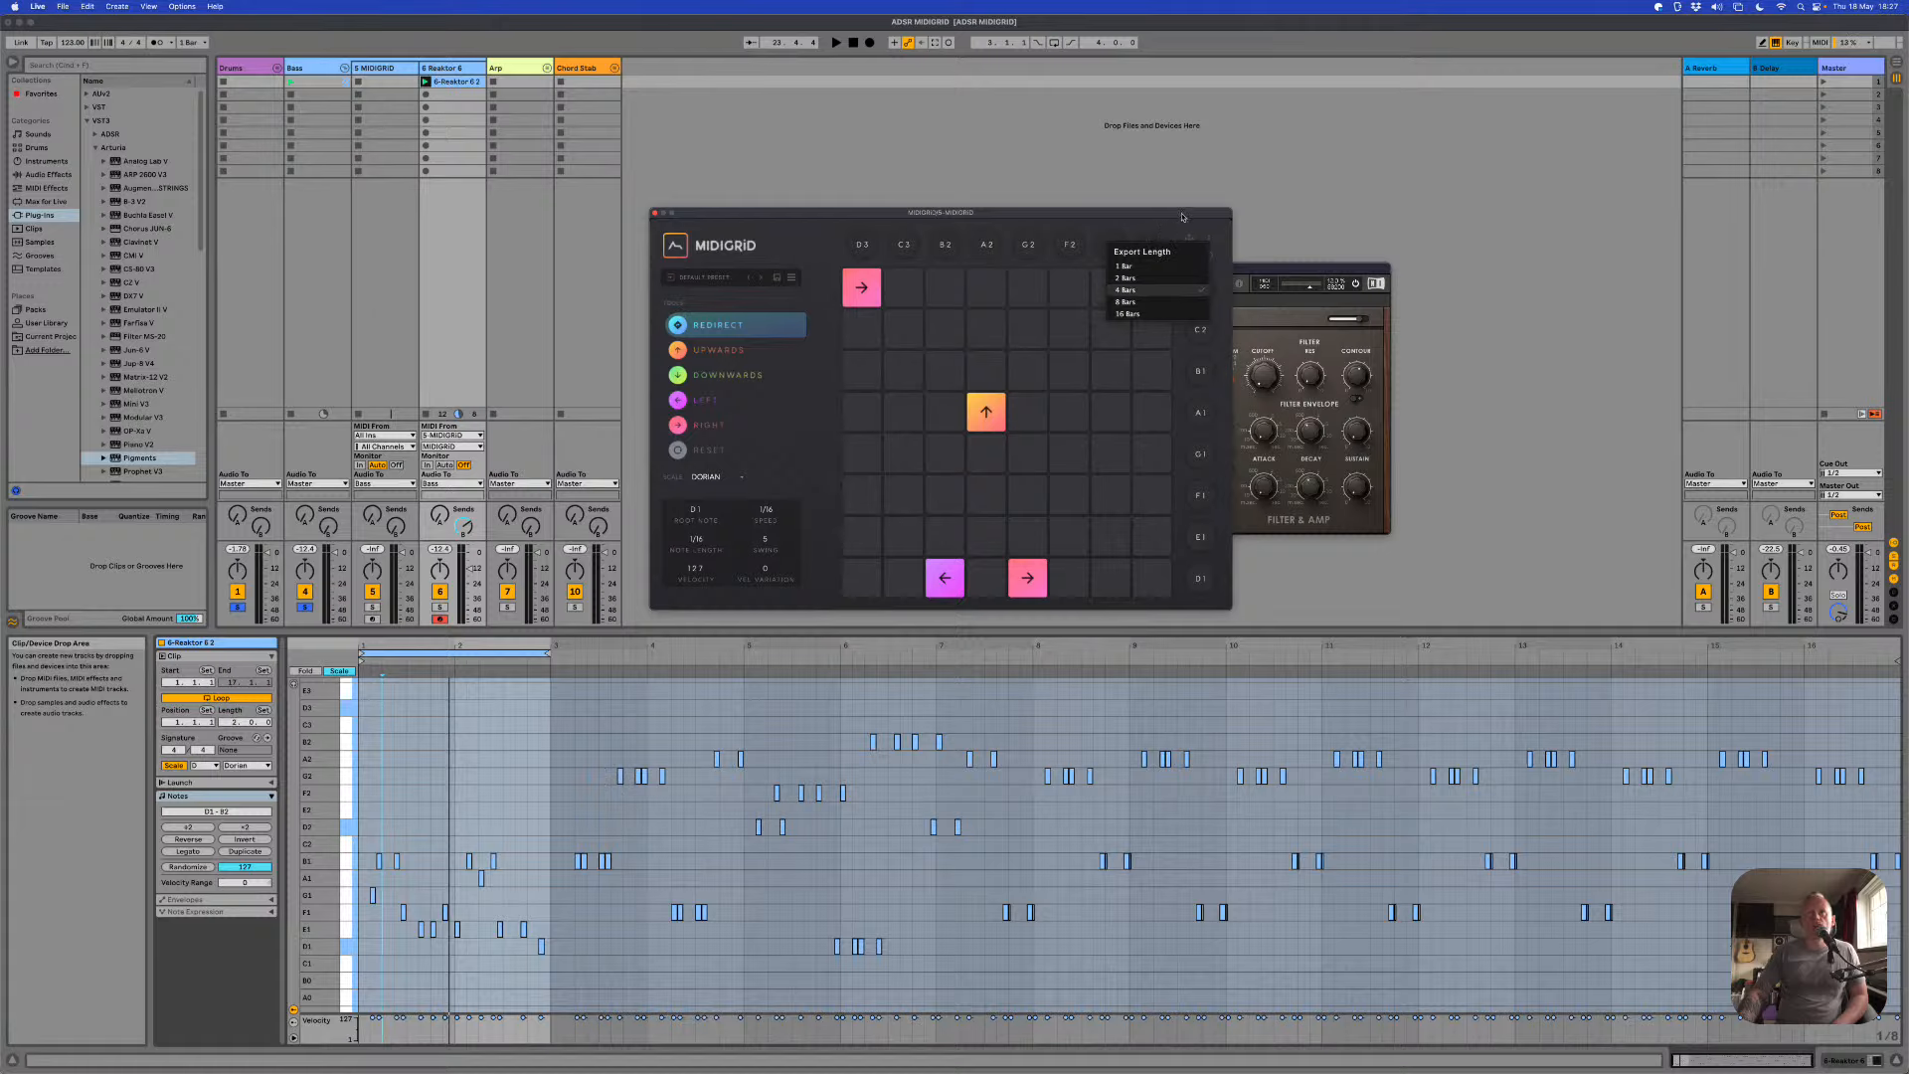
left_click(1141, 290)
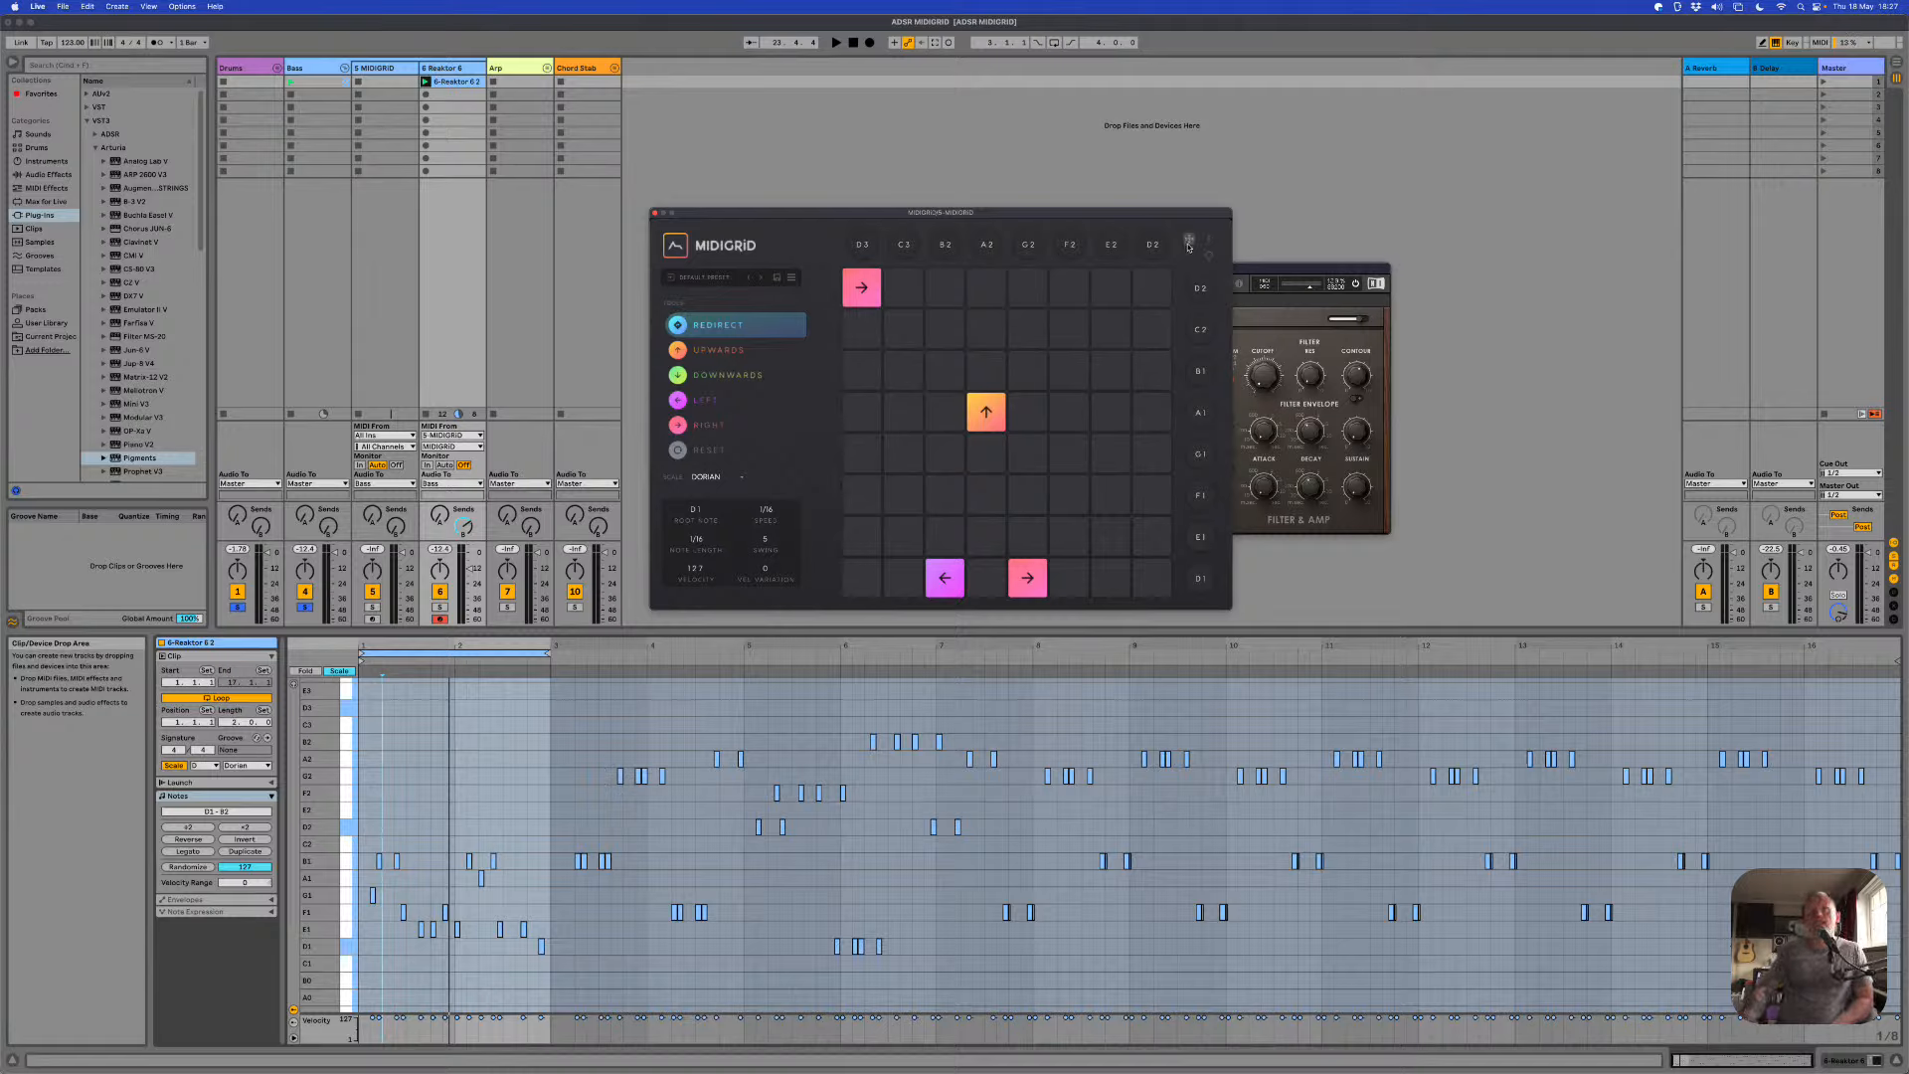
Step: Export MIDIGRID's pattern into the Reaktor 6 track's second clip slot at 4 Bars, 8 Bars and finally 16 Bars
left_click_drag(1192, 243, 473, 101)
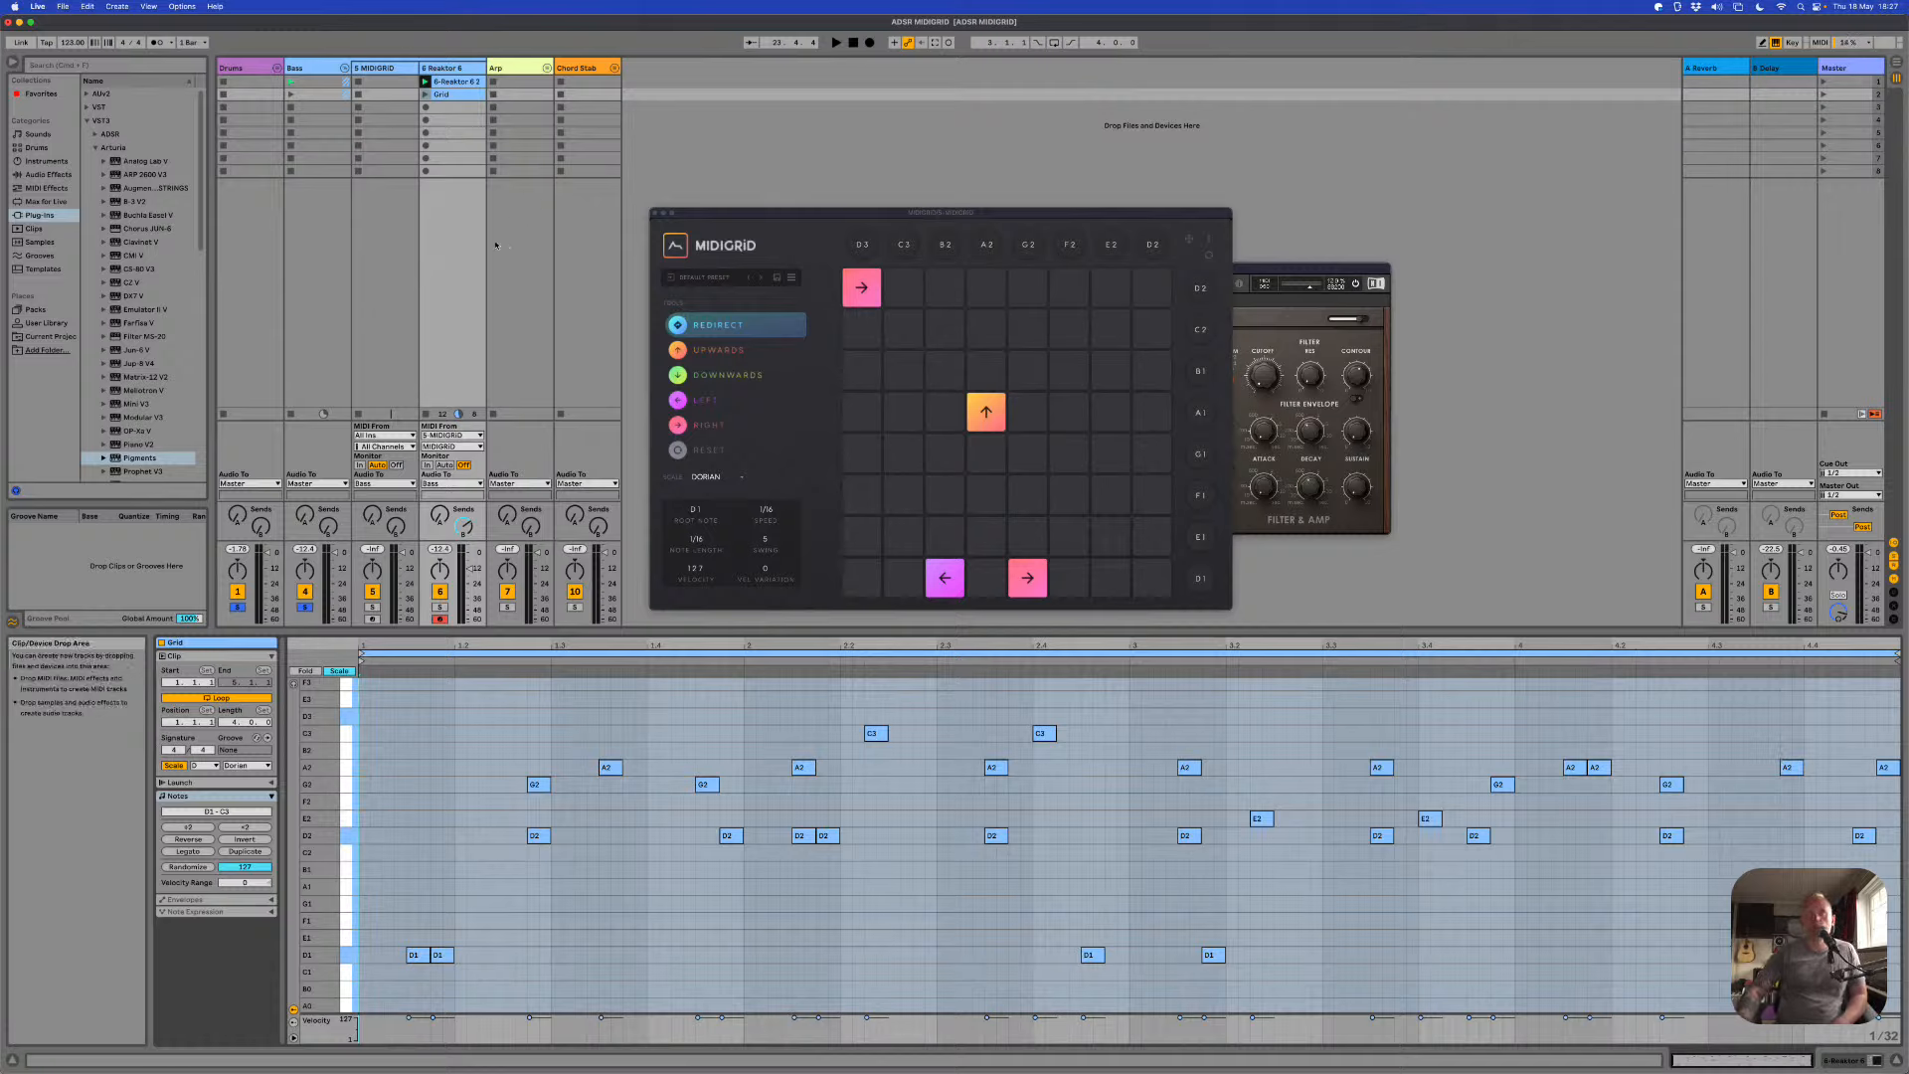
left_click(1212, 242)
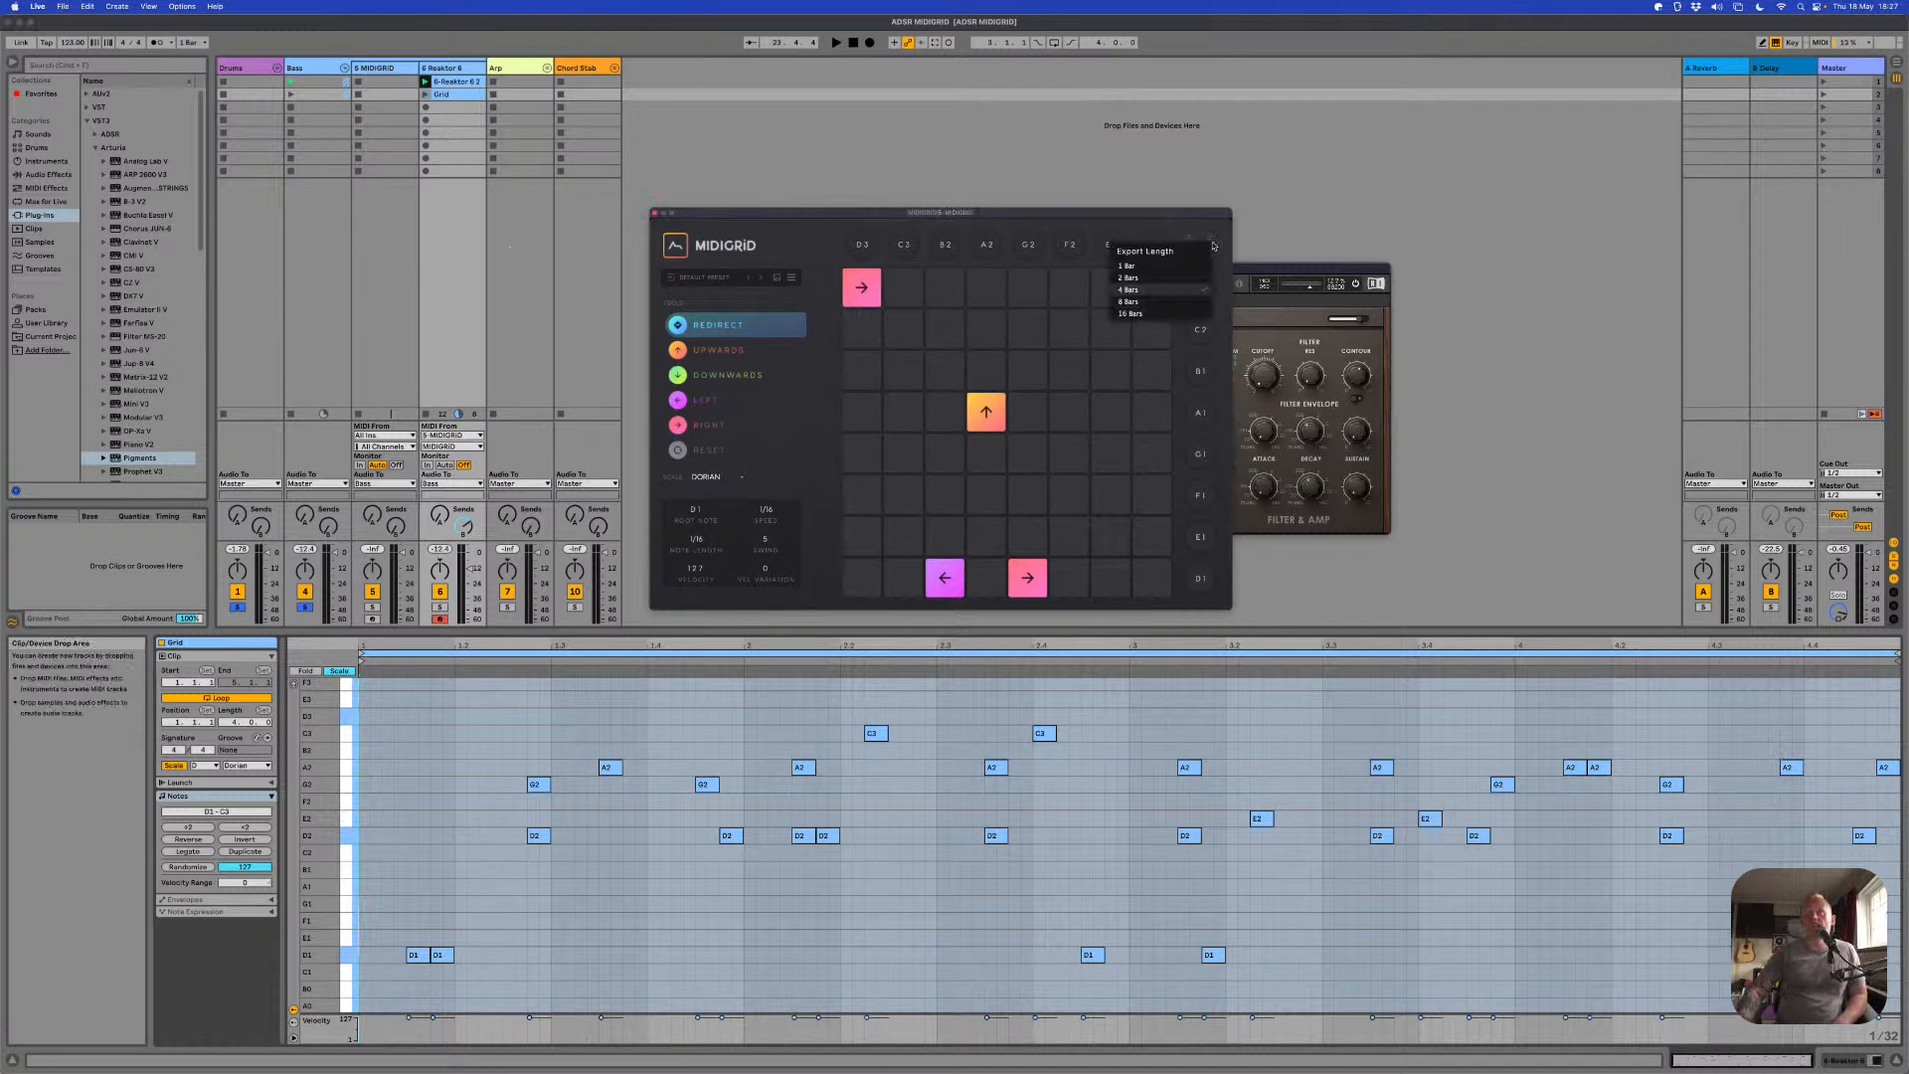
left_click(1161, 303)
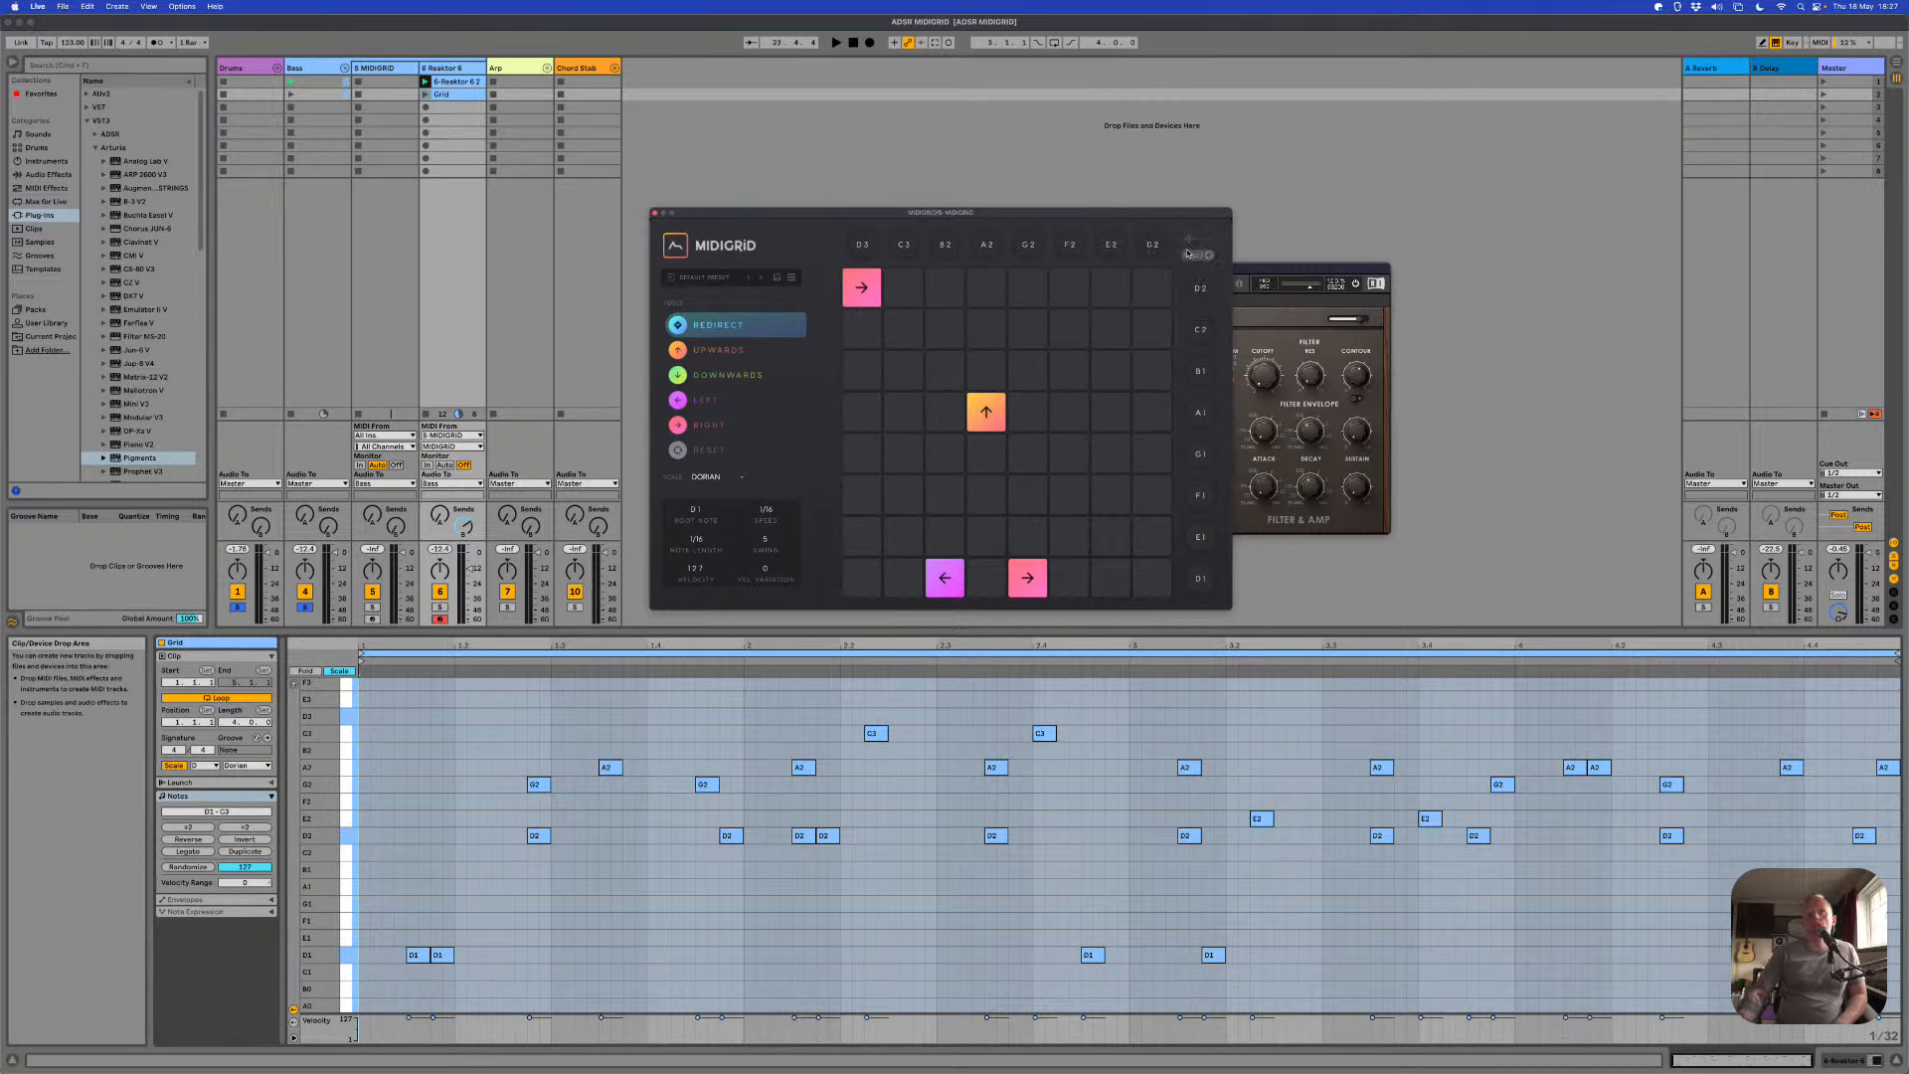
left_click_drag(525, 149, 466, 101)
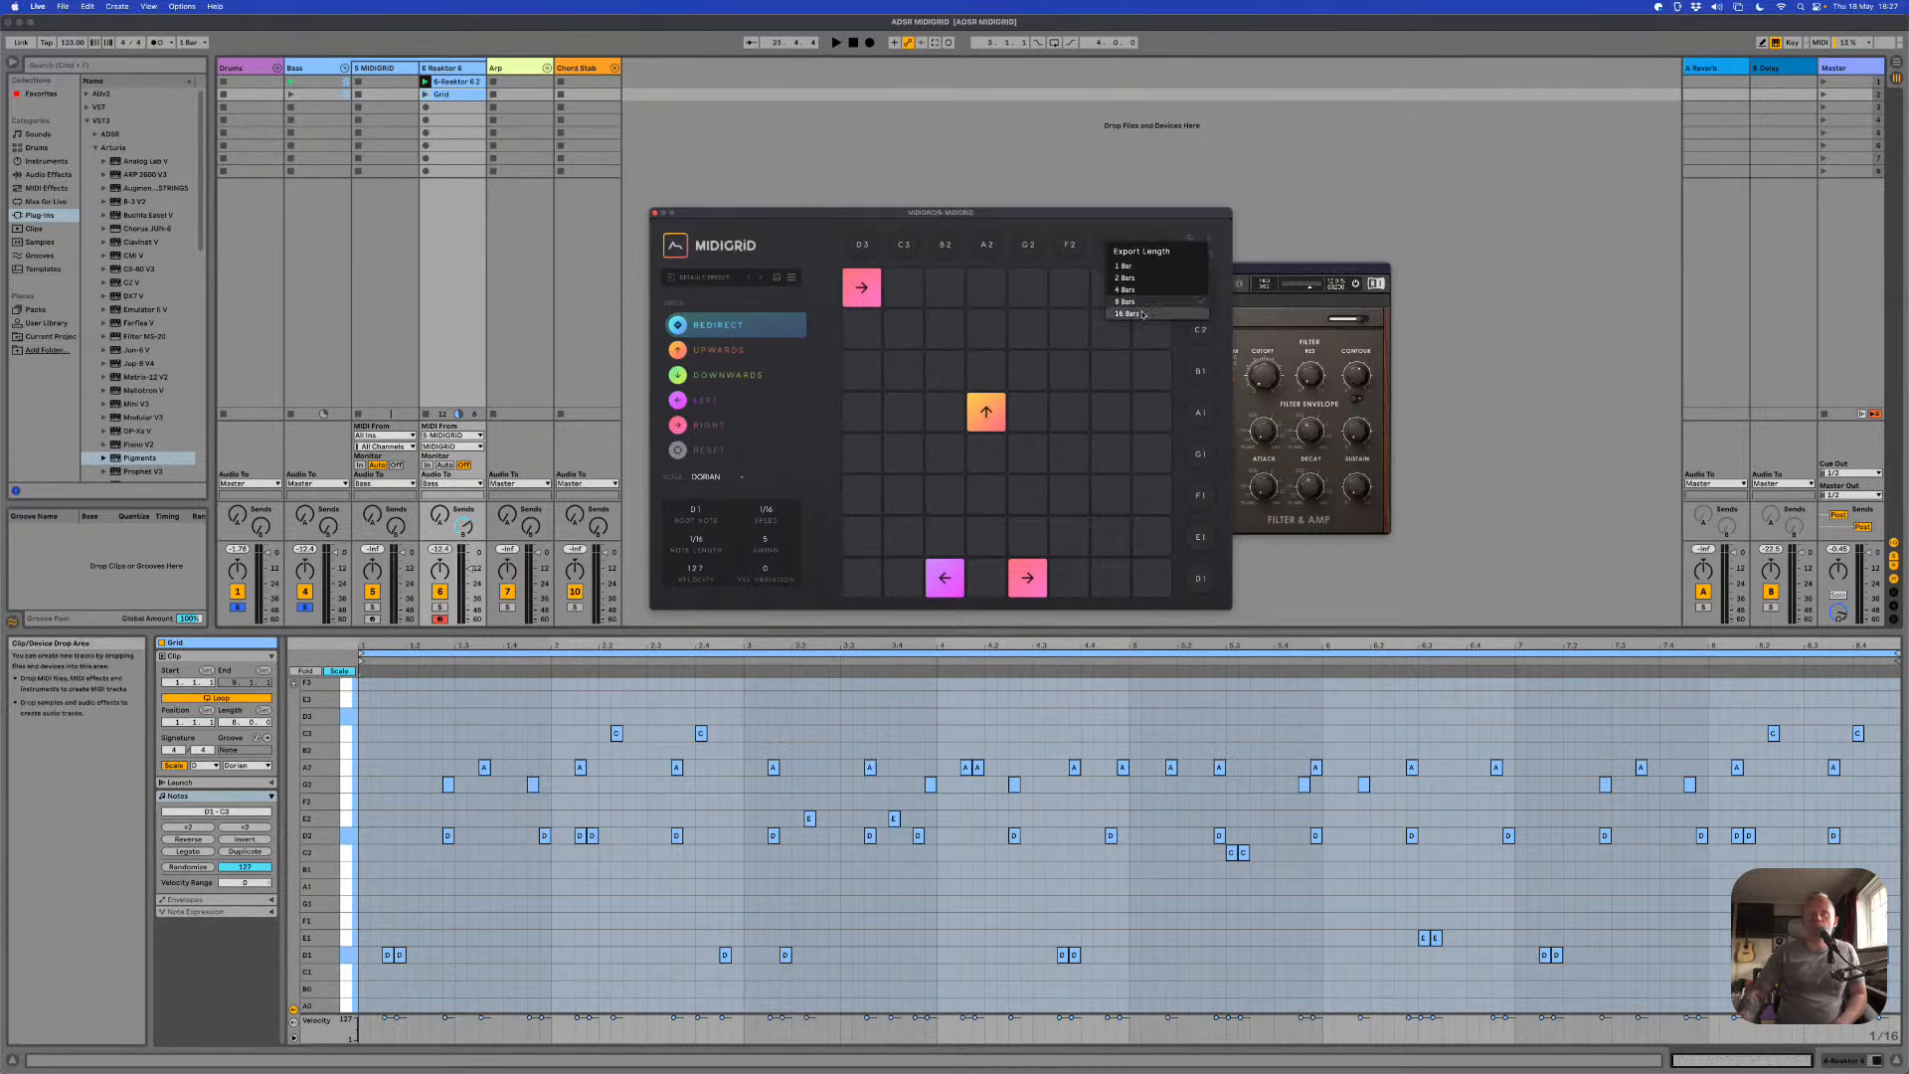
left_click(1152, 328)
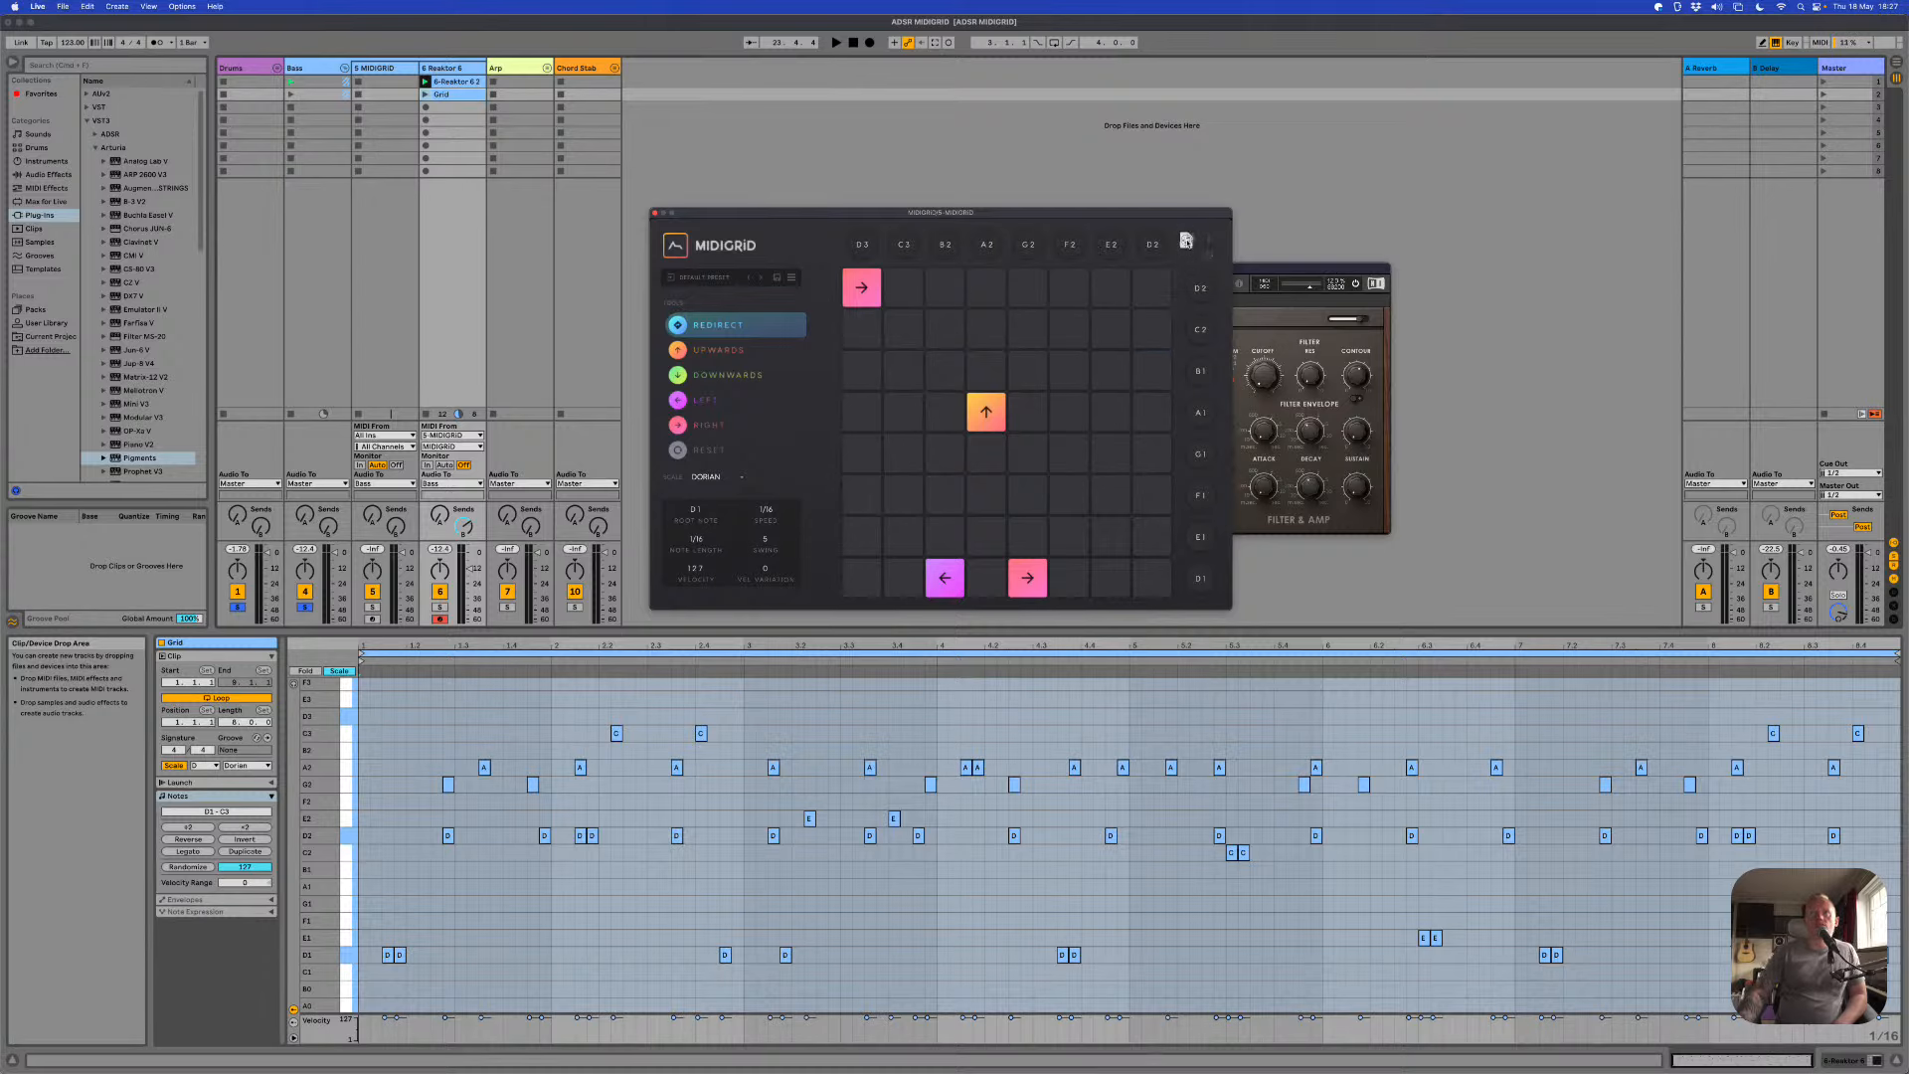
left_click_drag(1187, 242, 472, 94)
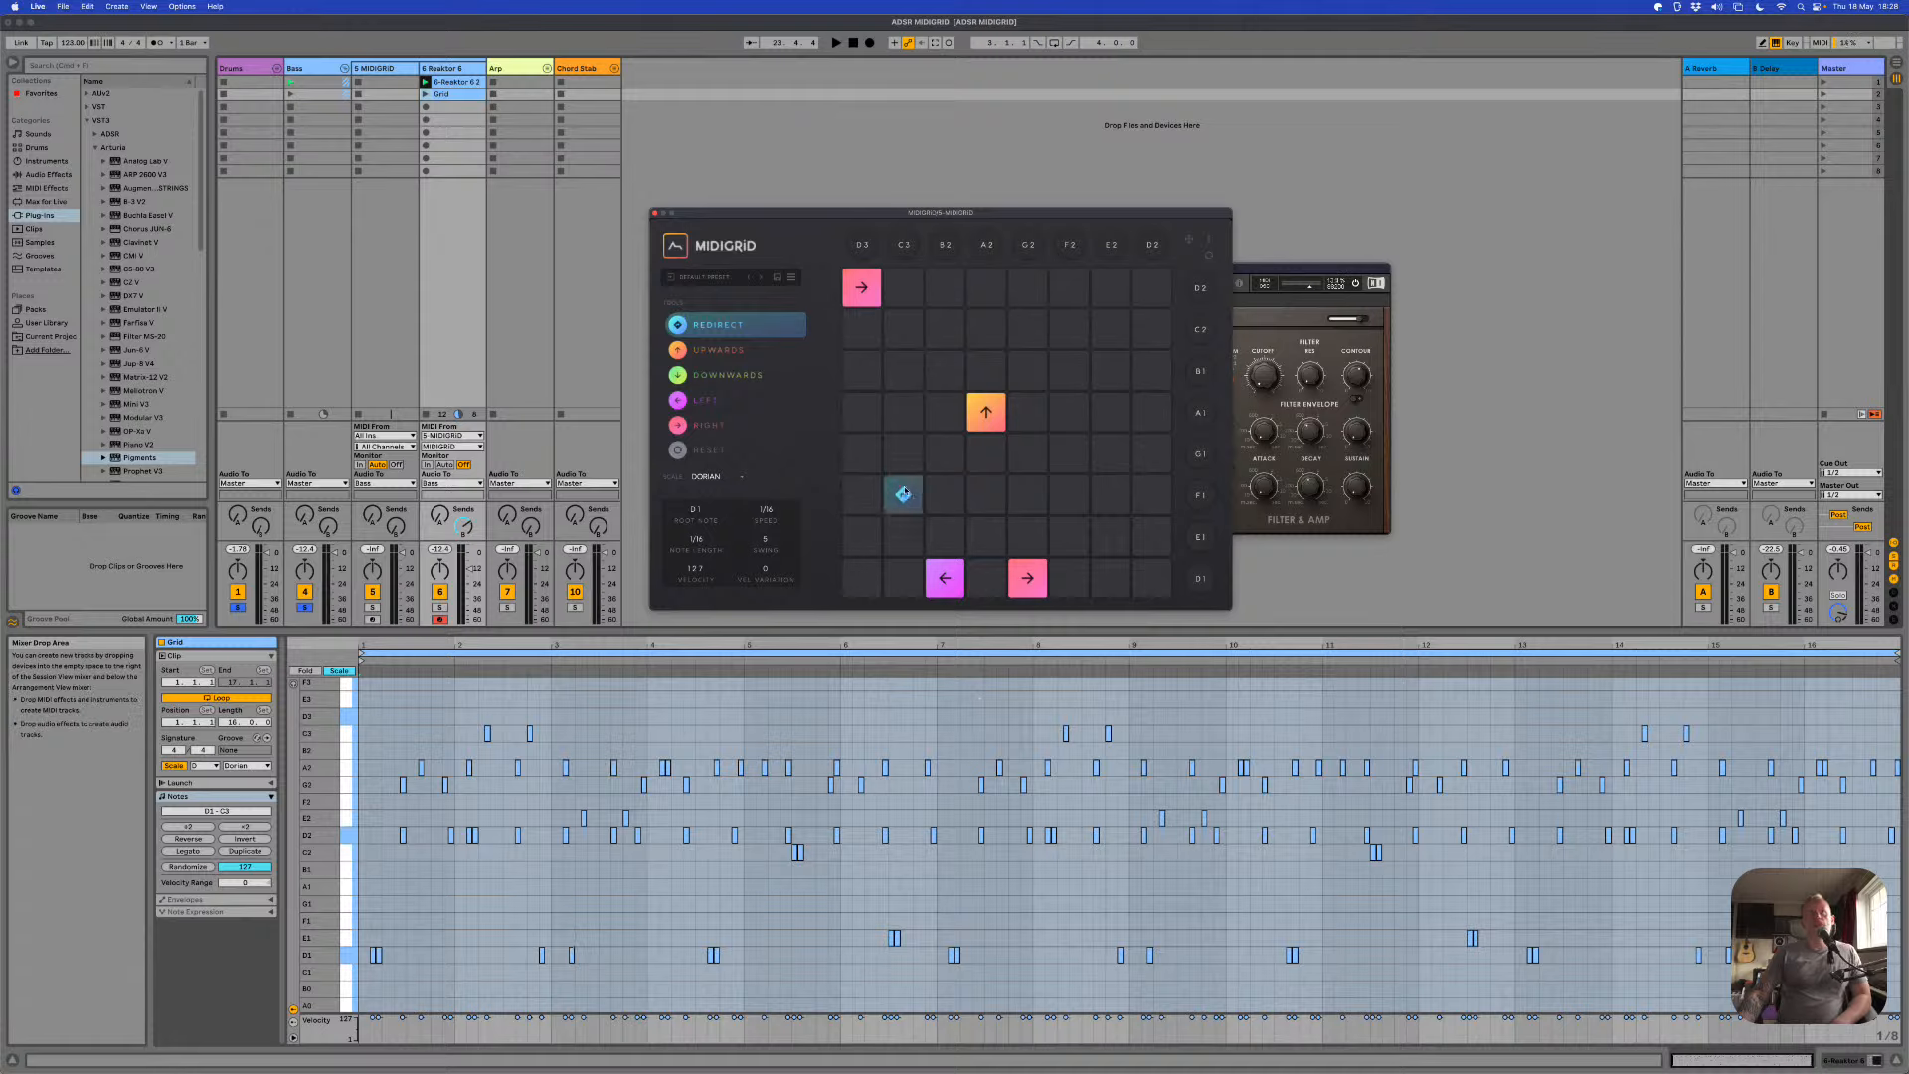
Step: Load the 001 - Simple Bass preset from the User Presets subfolder into MIDIGRID
left_click(715, 279)
scroll(855, 335, "down", 2)
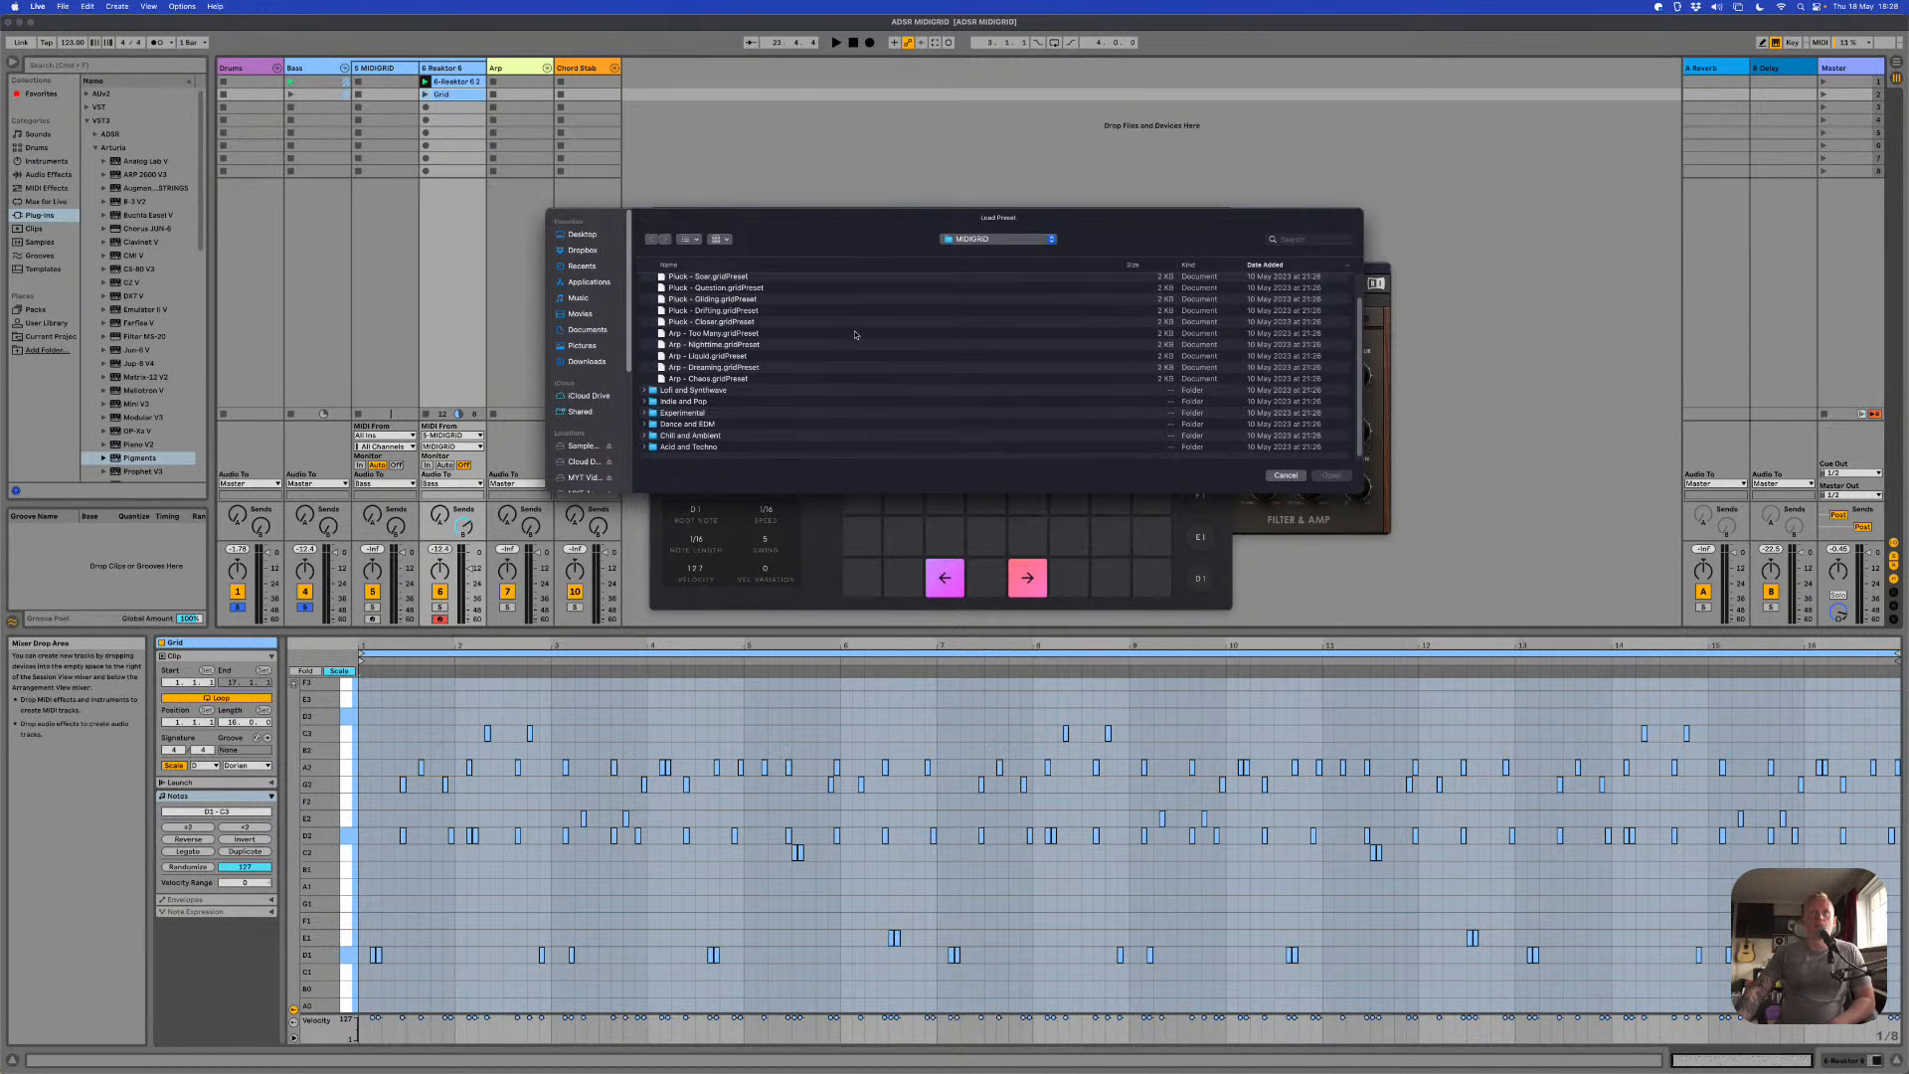
scroll(712, 428, "up", 2)
double_click(680, 283)
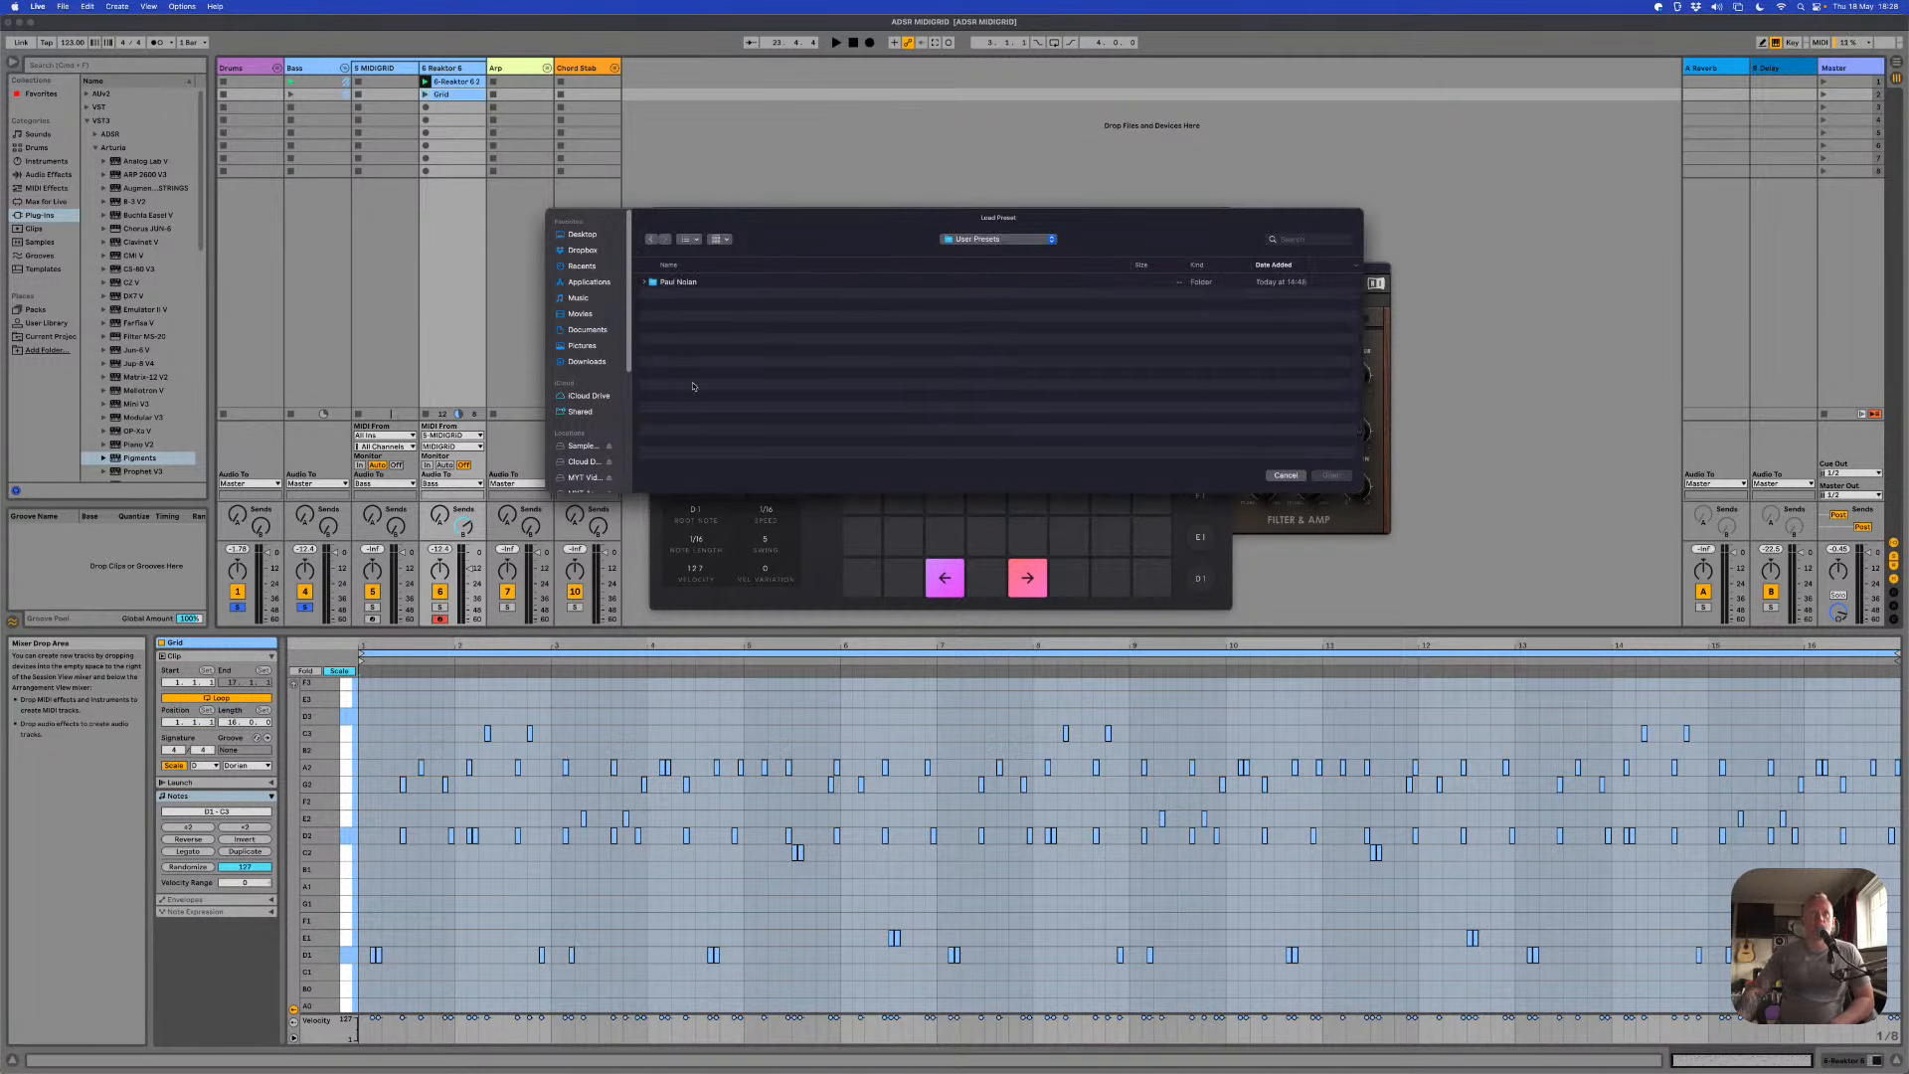
double_click(671, 284)
left_click(690, 284)
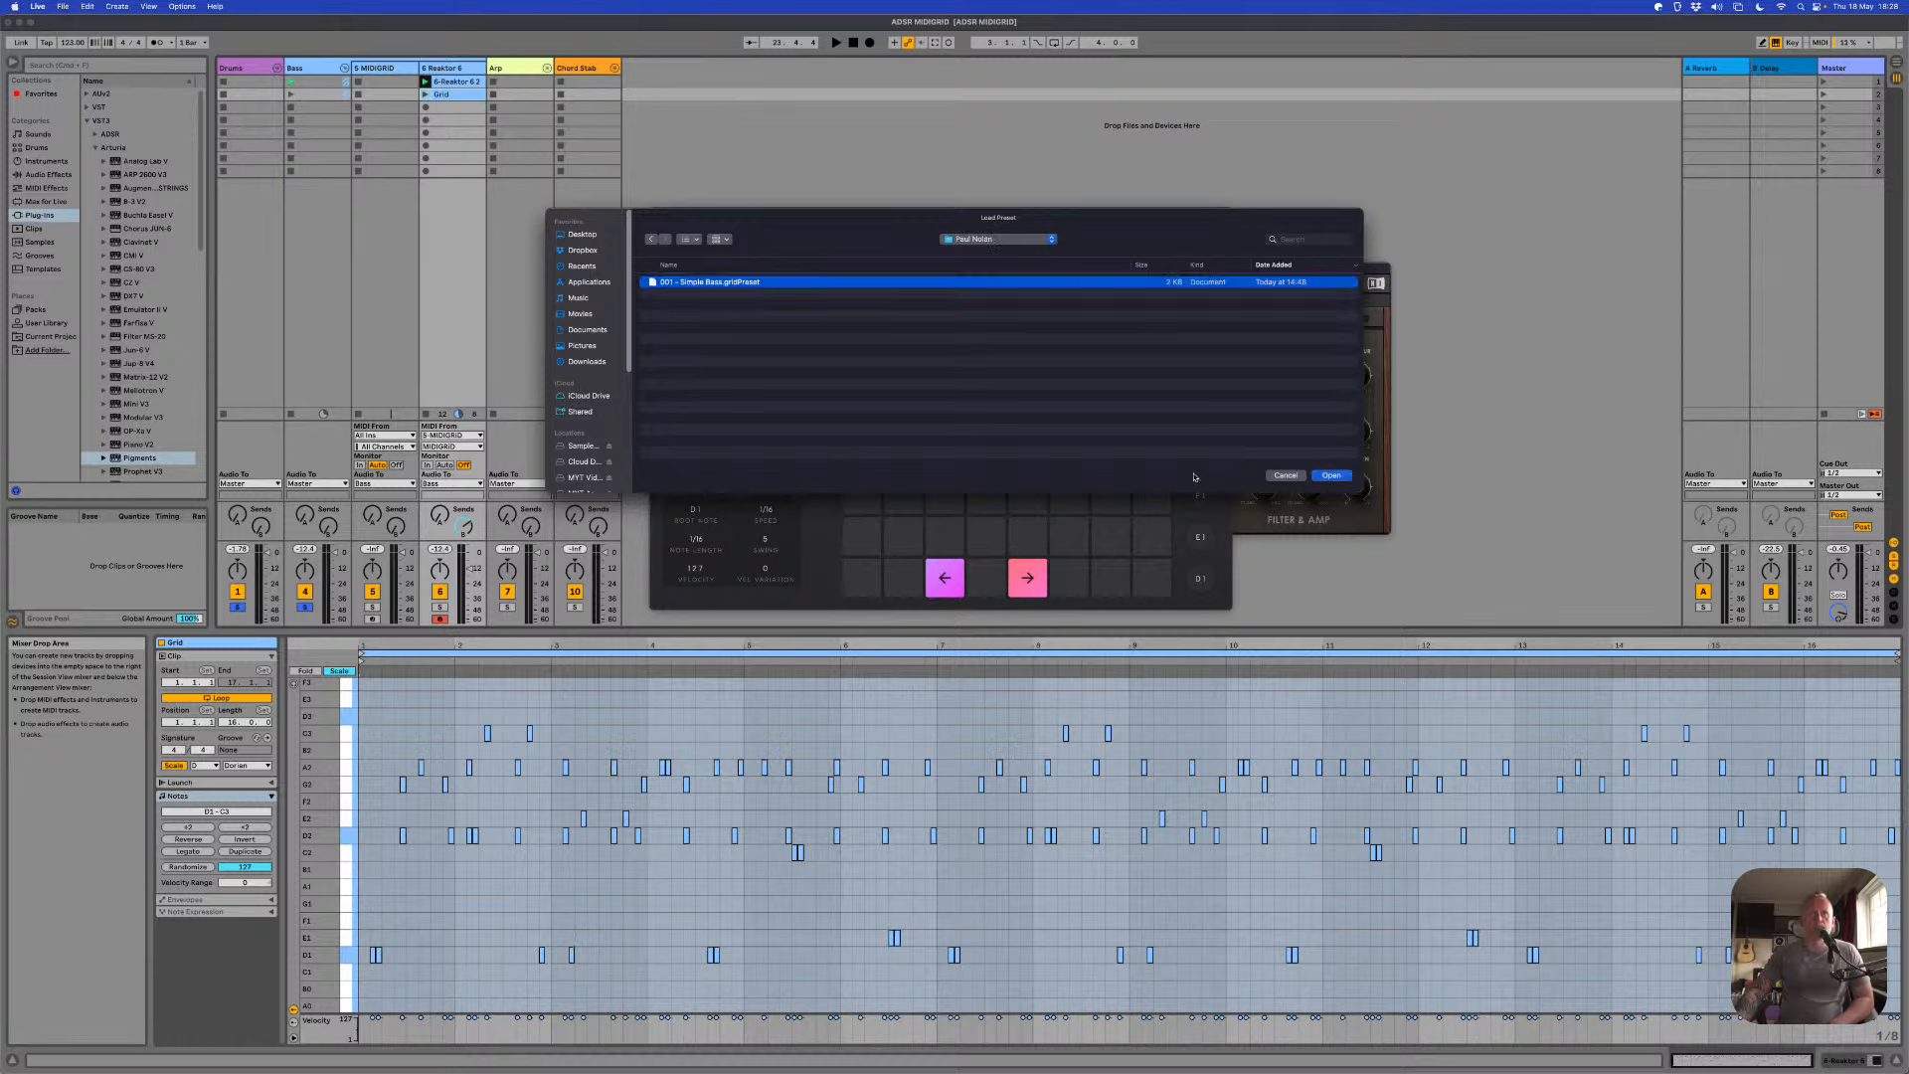
left_click(1332, 476)
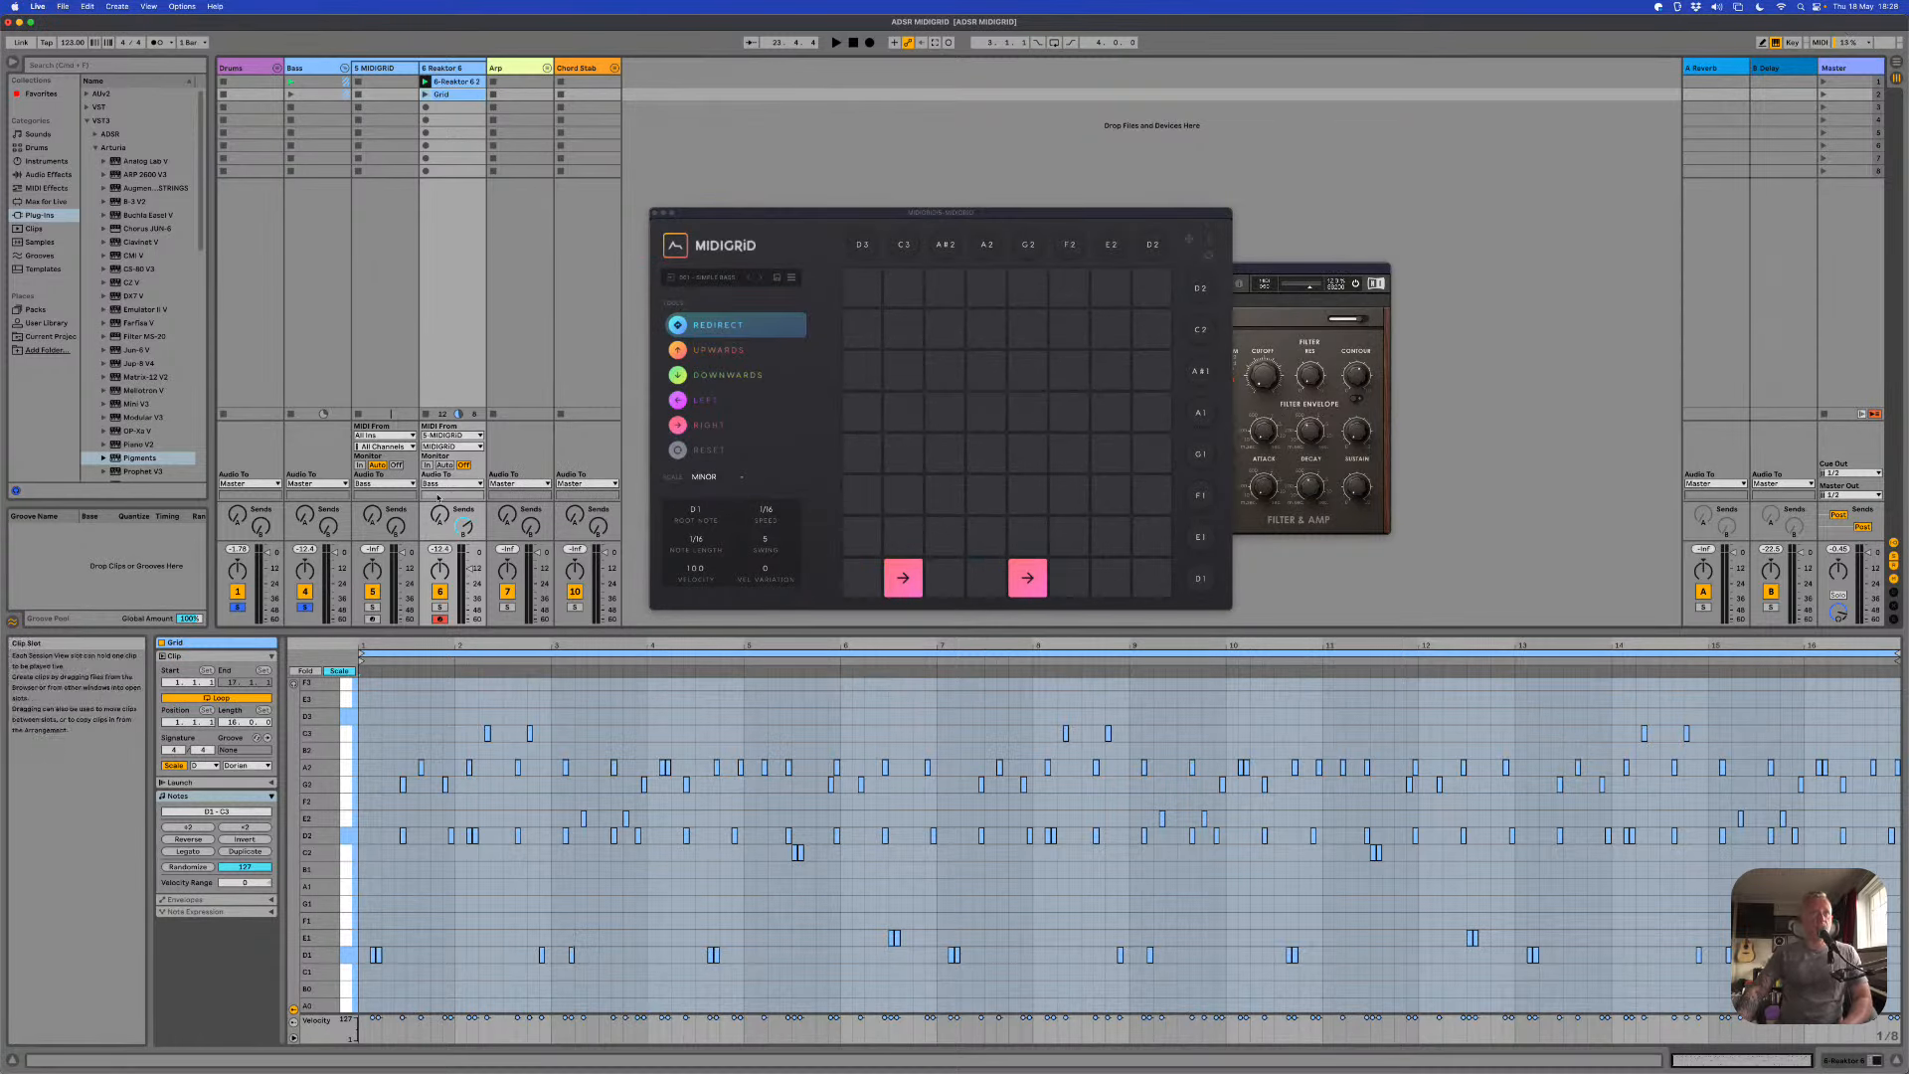
Step: Set the Reaktor 6 track's monitoring to In and audition the Simple Bass pattern live from the MIDIGRID track
left_click(425, 464)
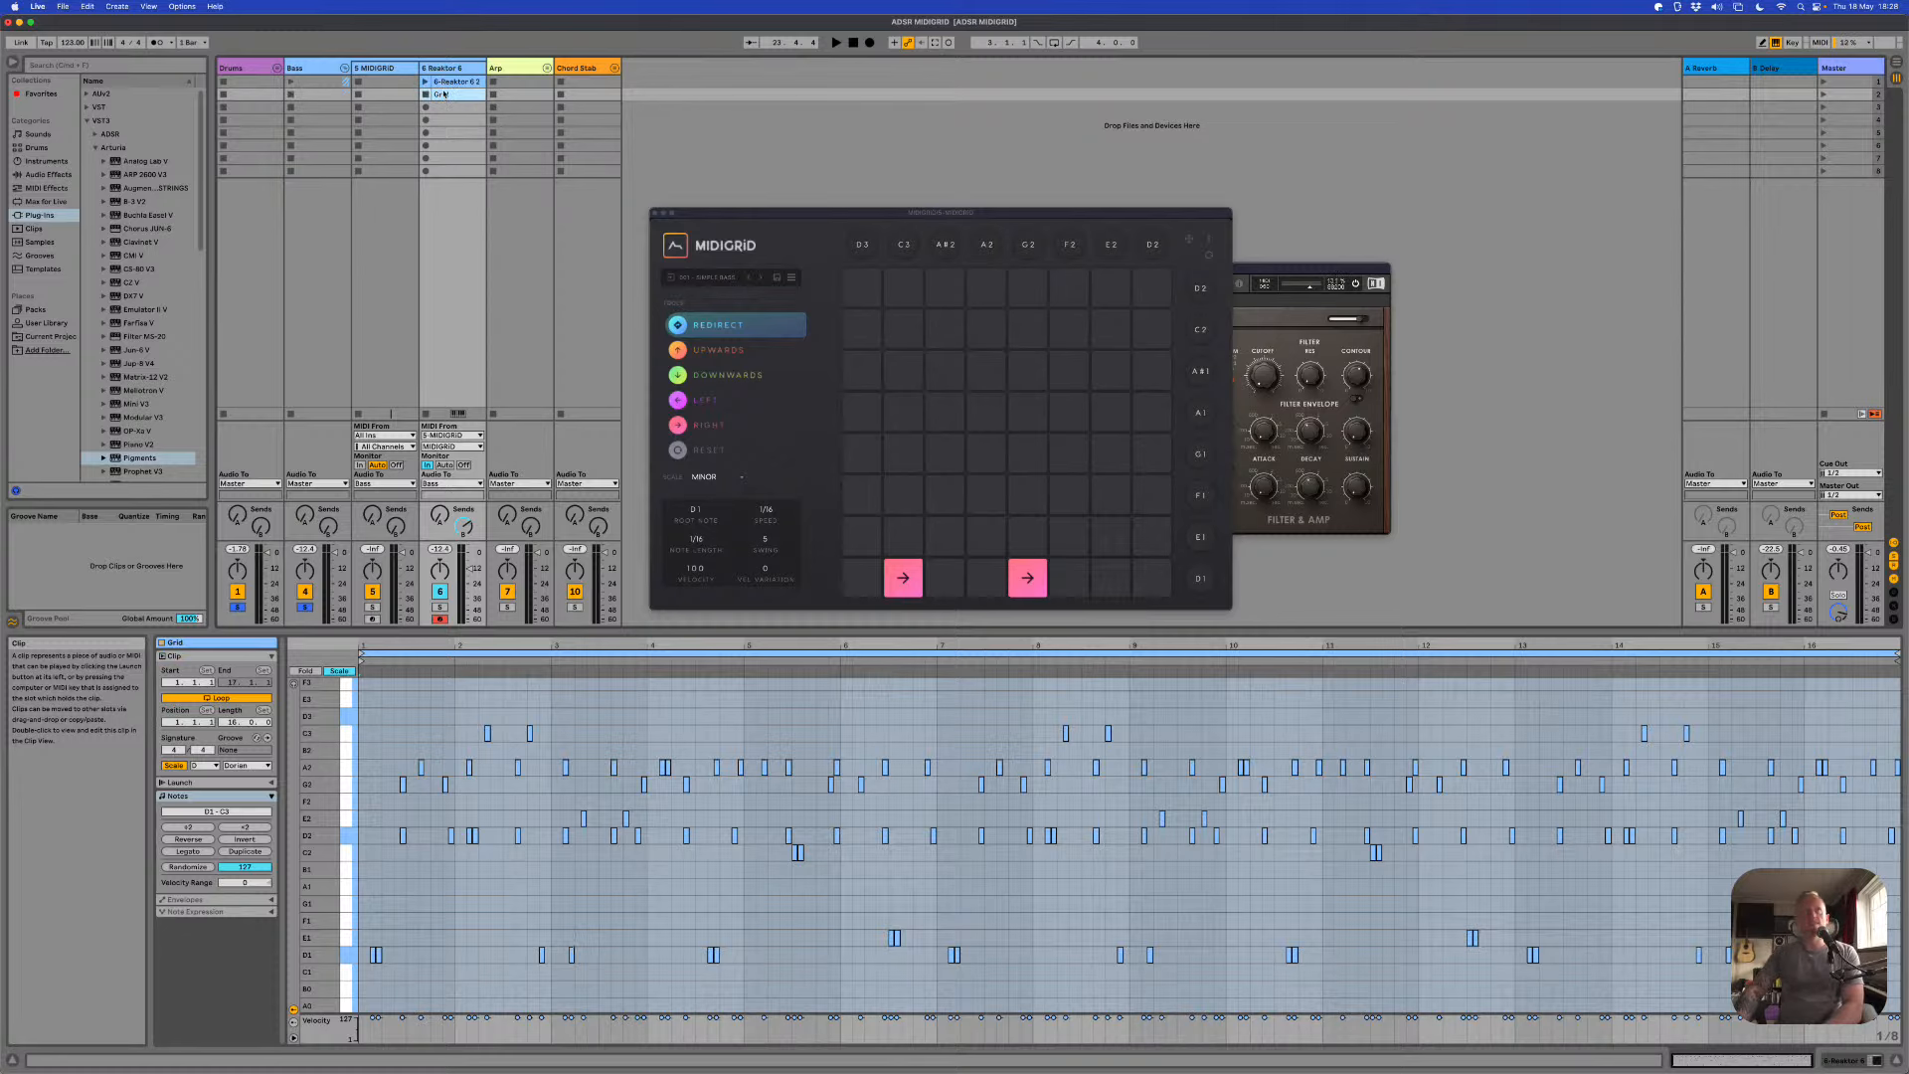
left_click(445, 81)
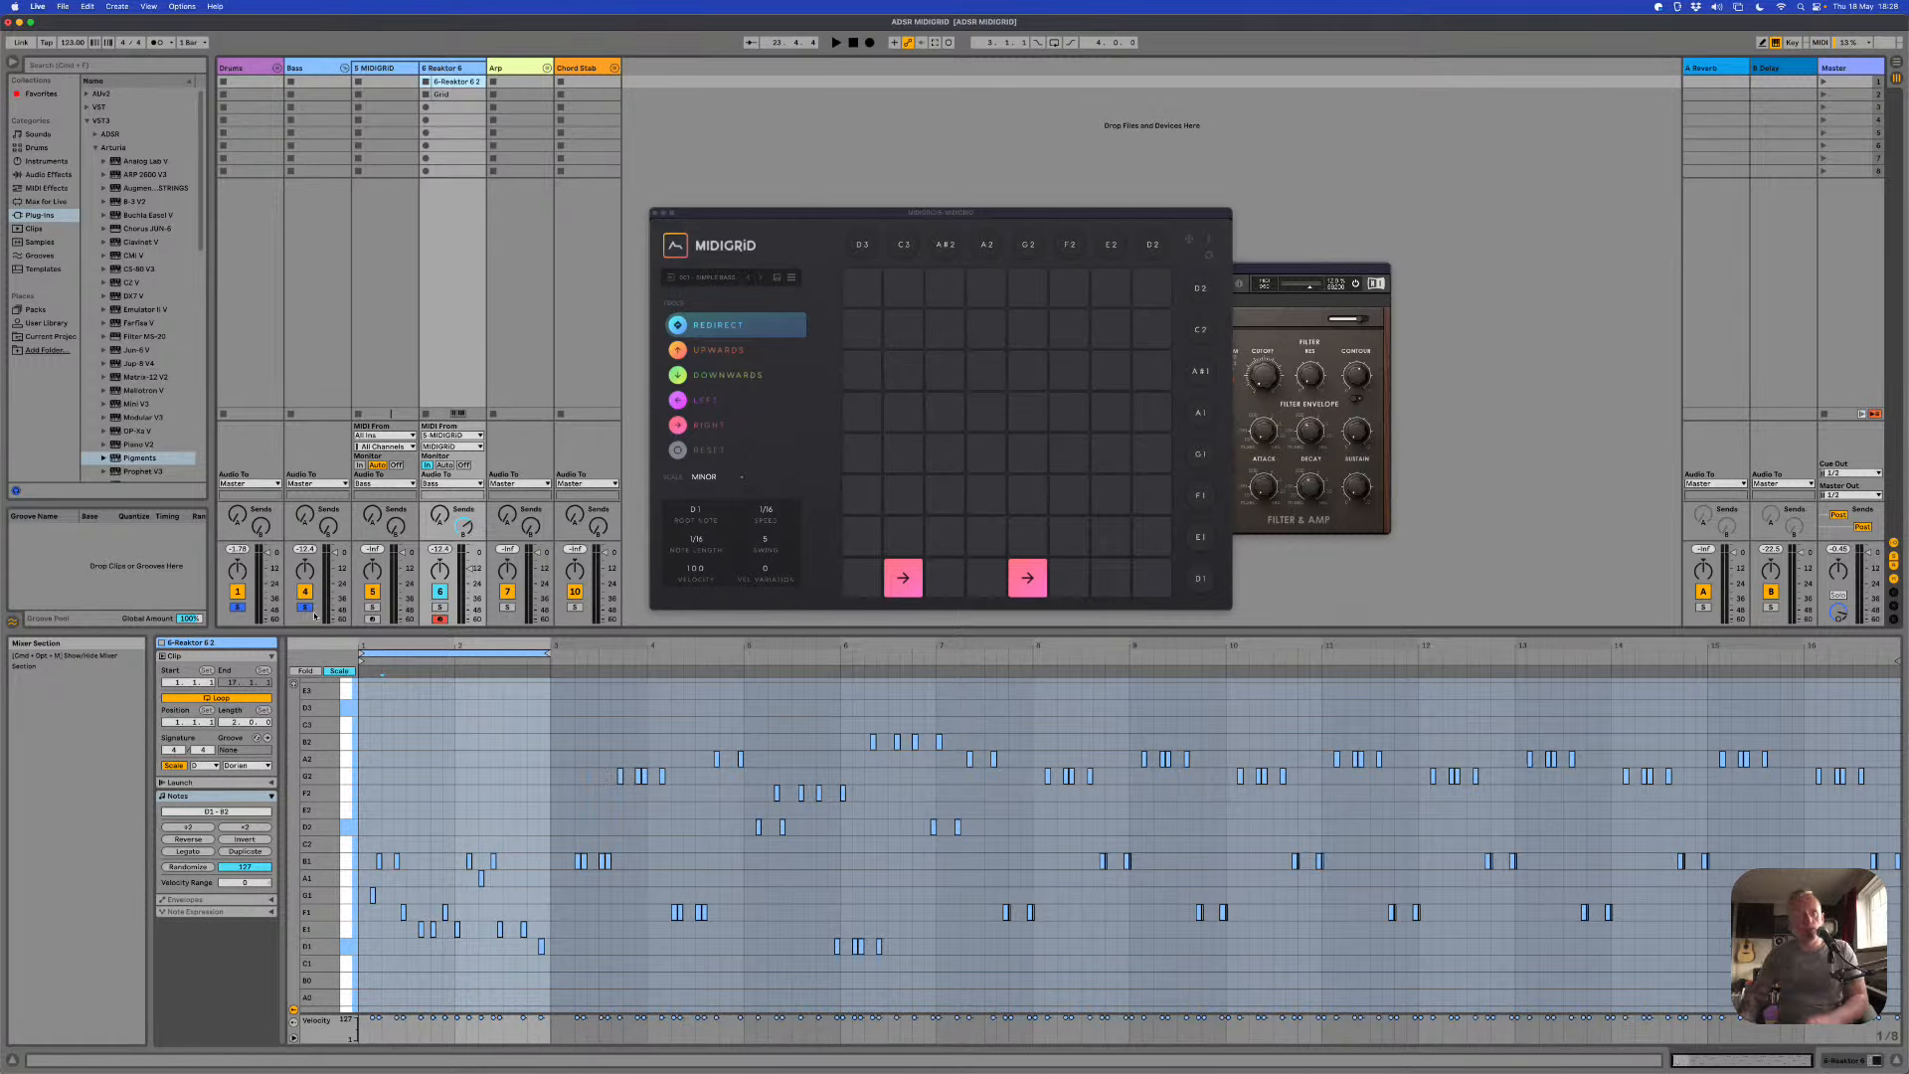
key("space")
key("space")
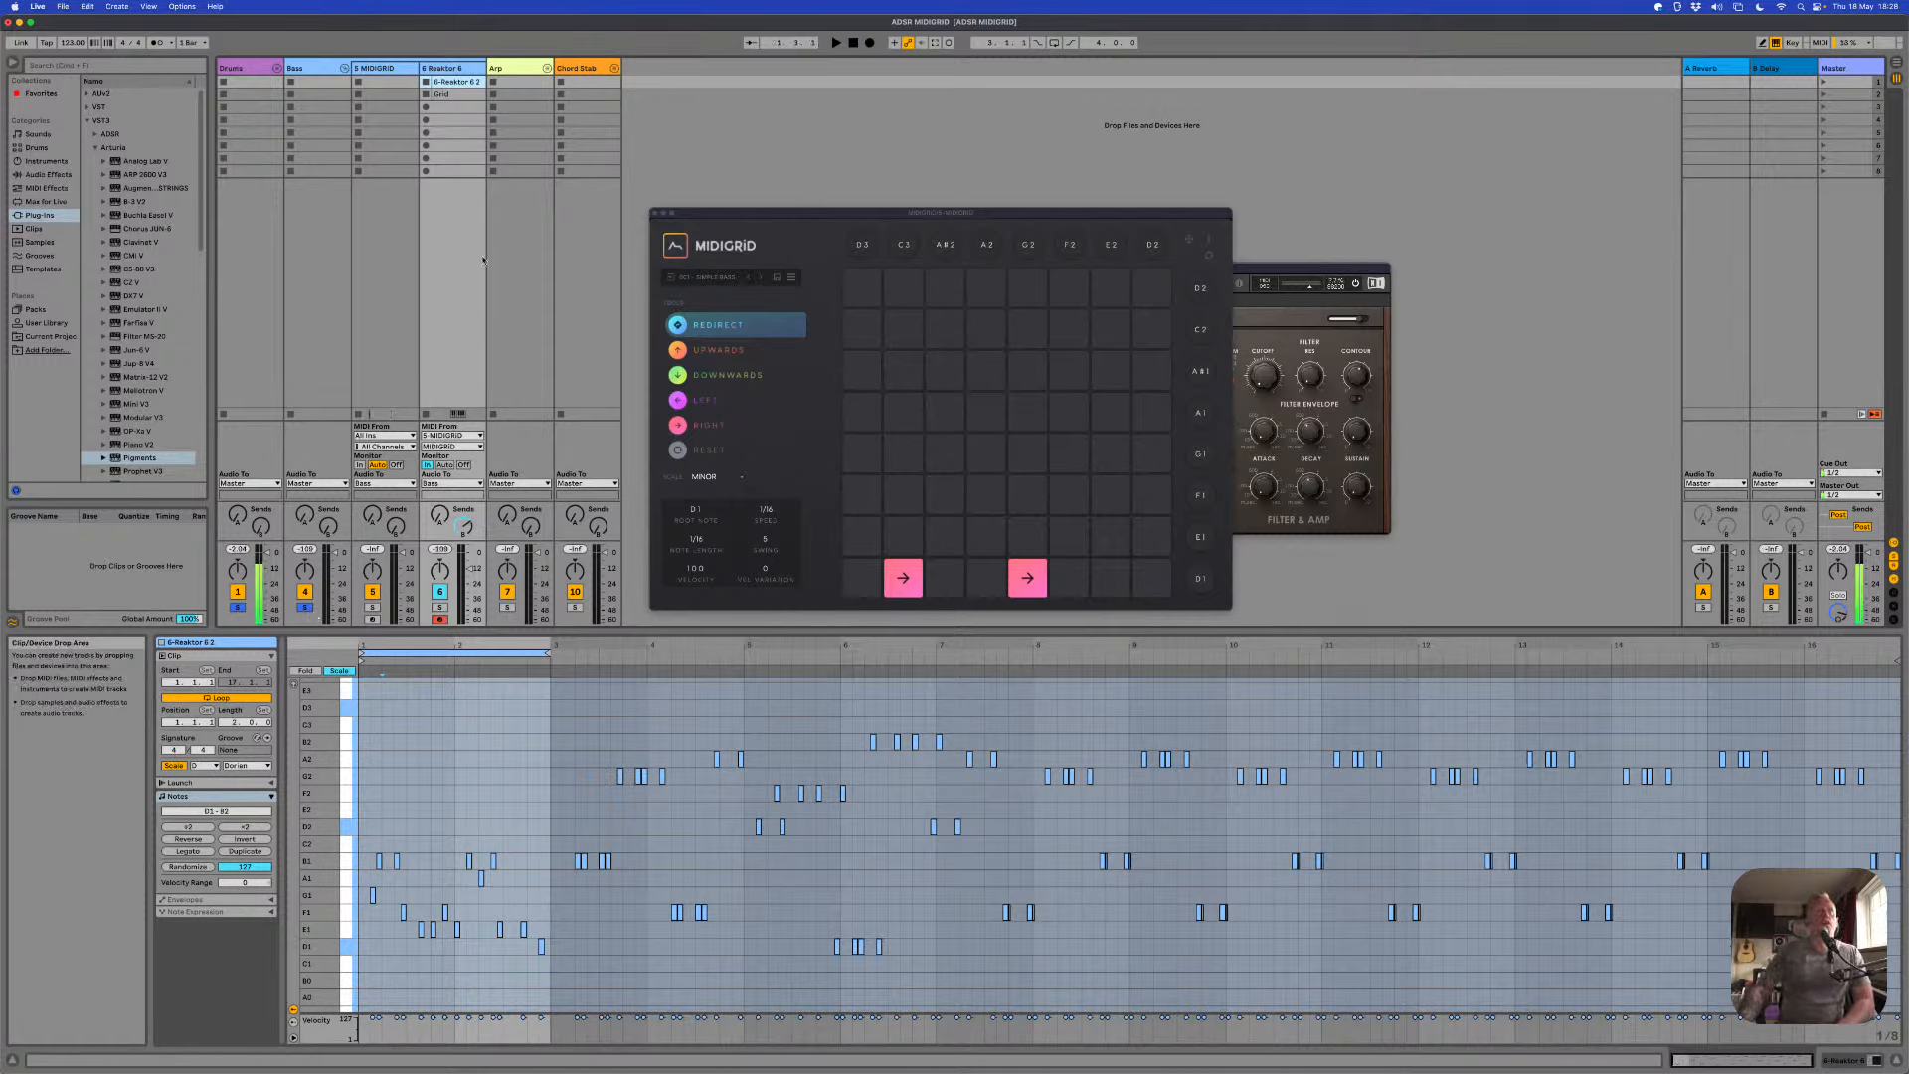
left_click(364, 69)
key("space")
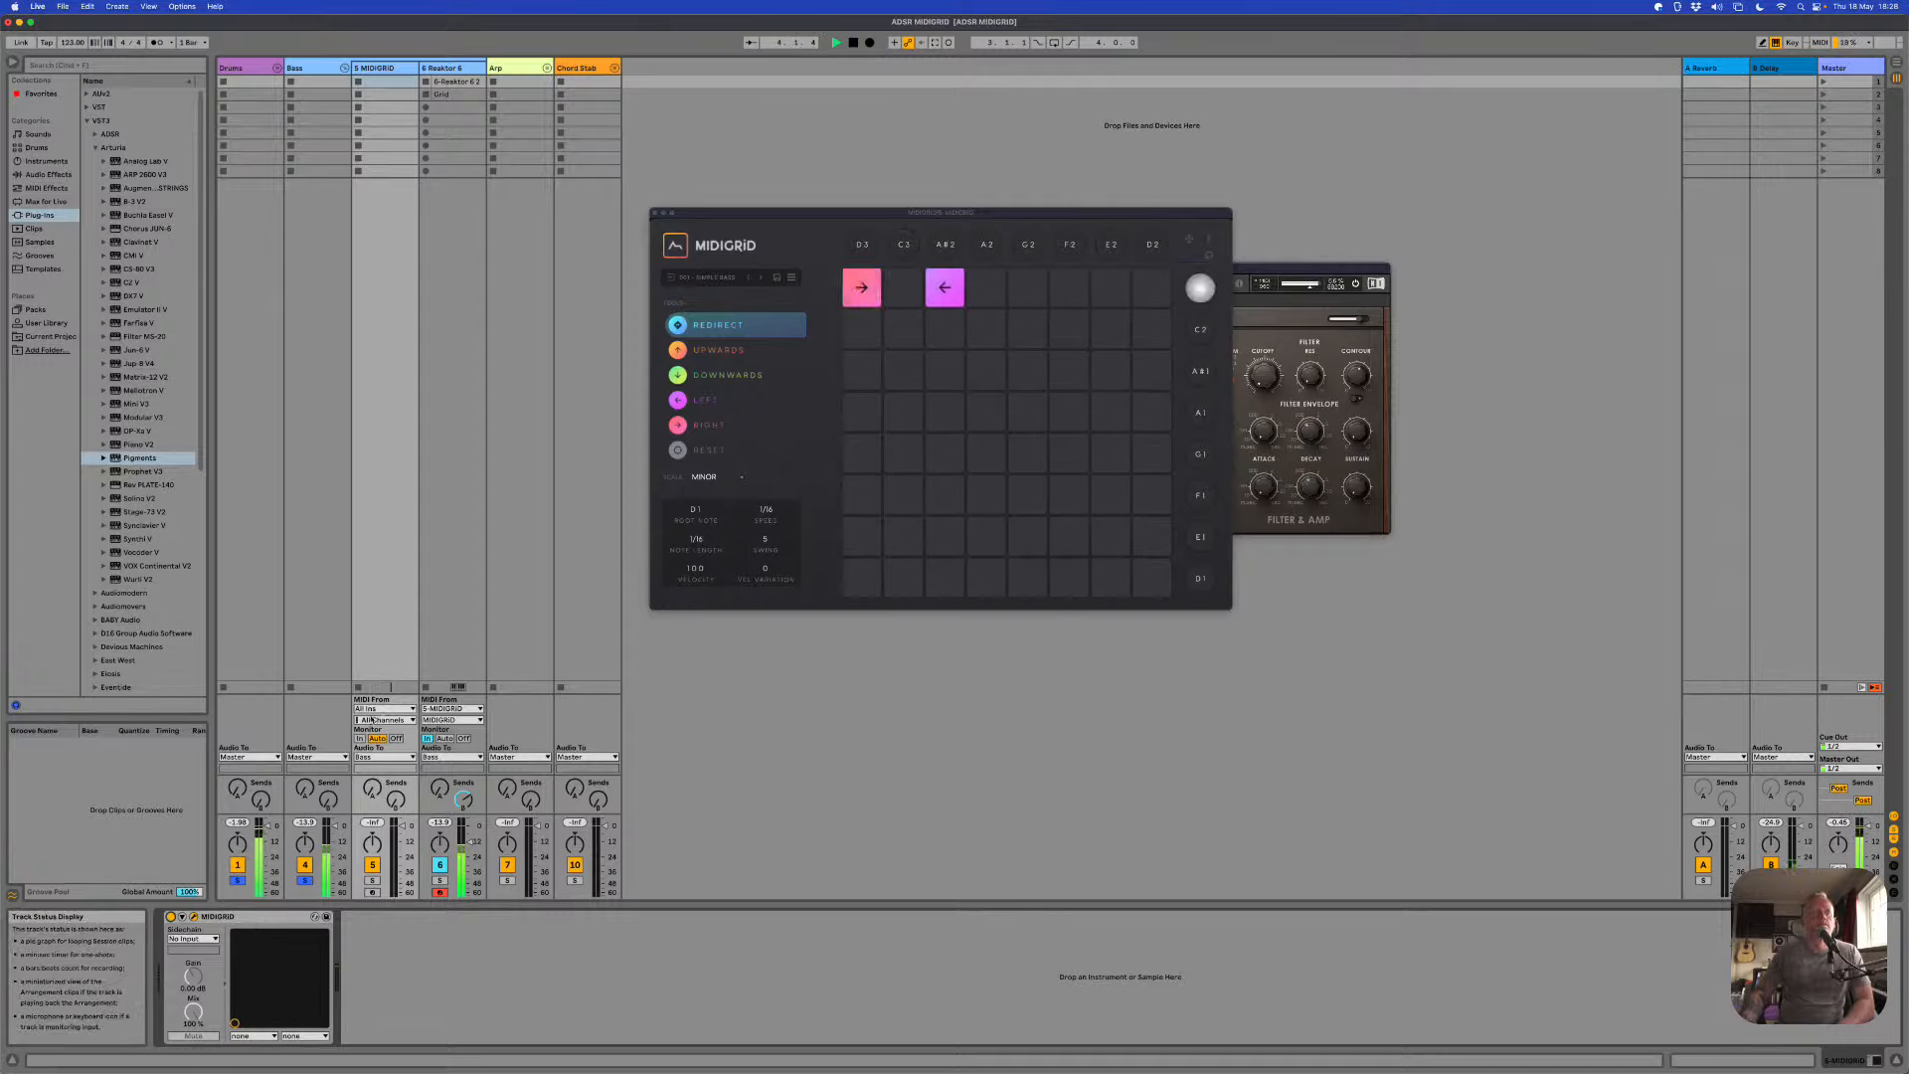
key("space")
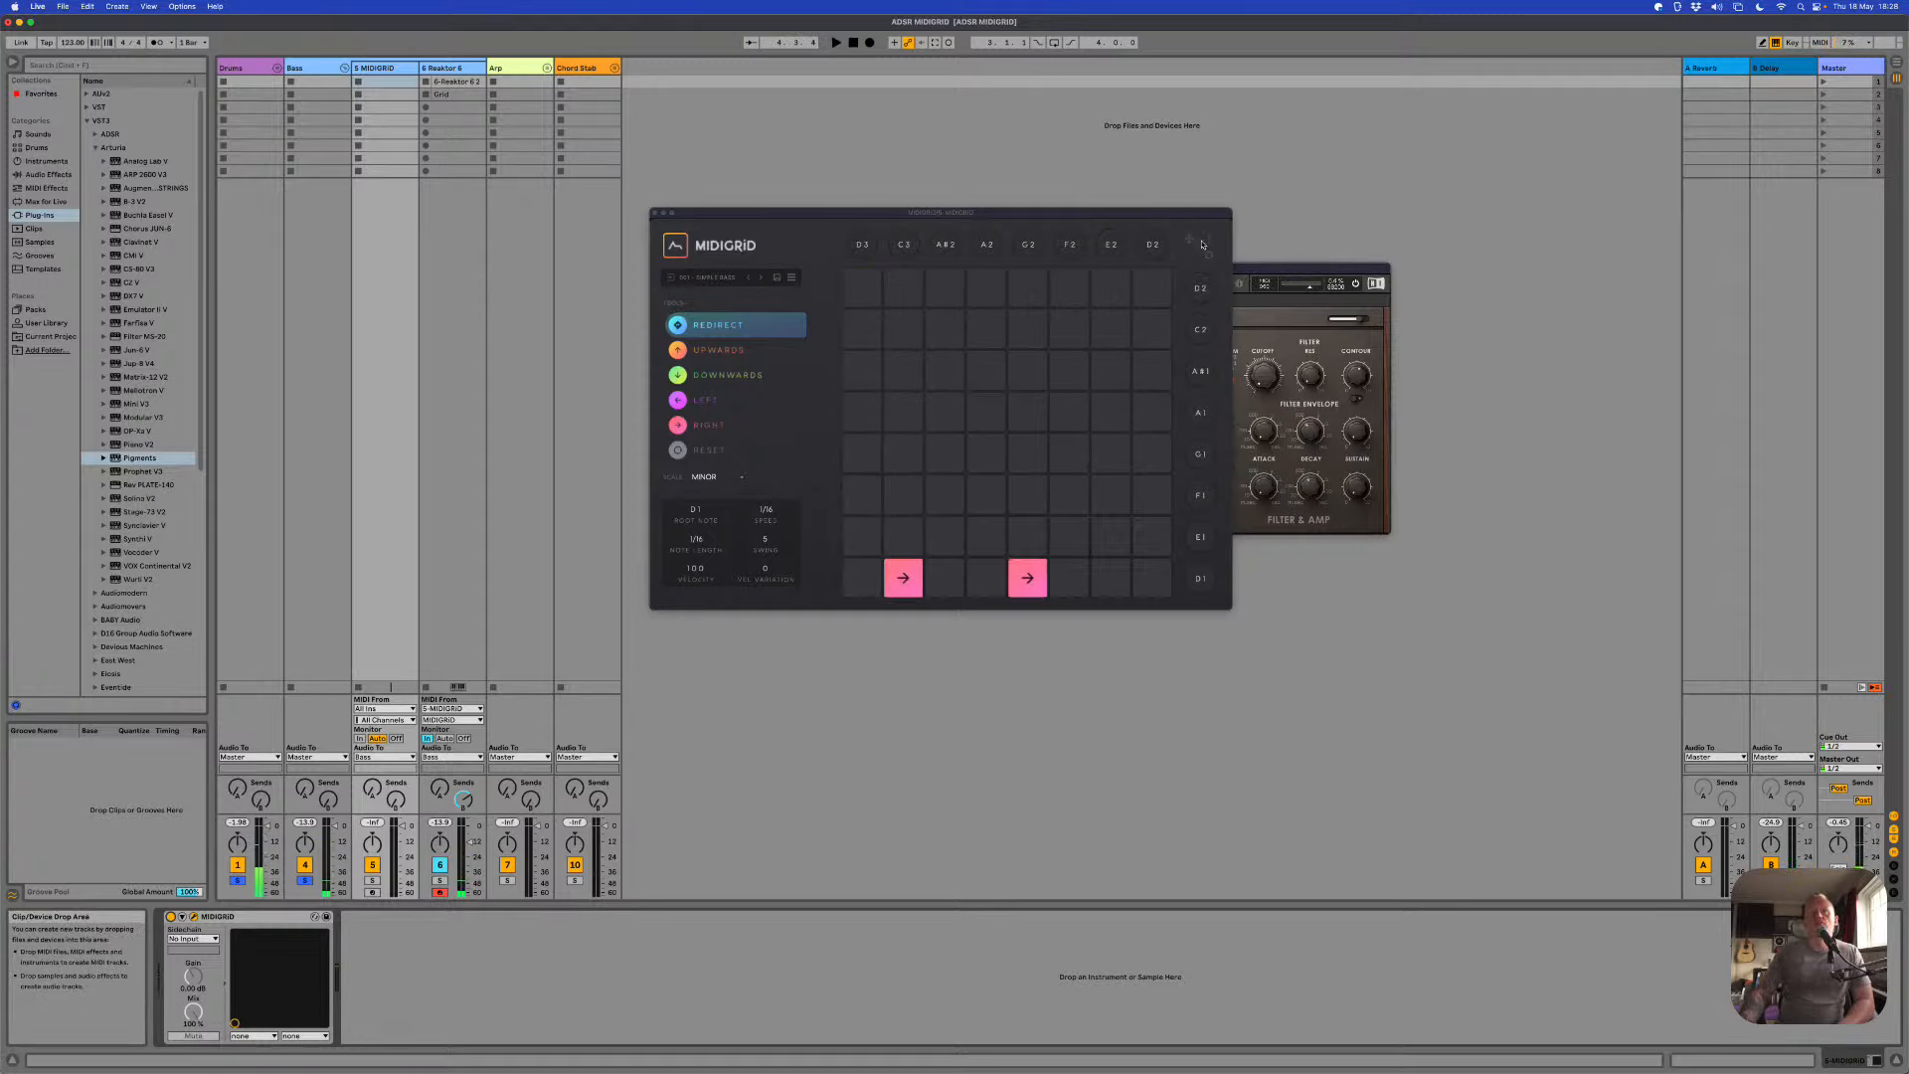
Step: Set MIDIGRID's export length to 4 Bars and export the Simple Bass pattern into the Reaktor 6 track's third clip slot
left_click(1202, 244)
left_click(1181, 287)
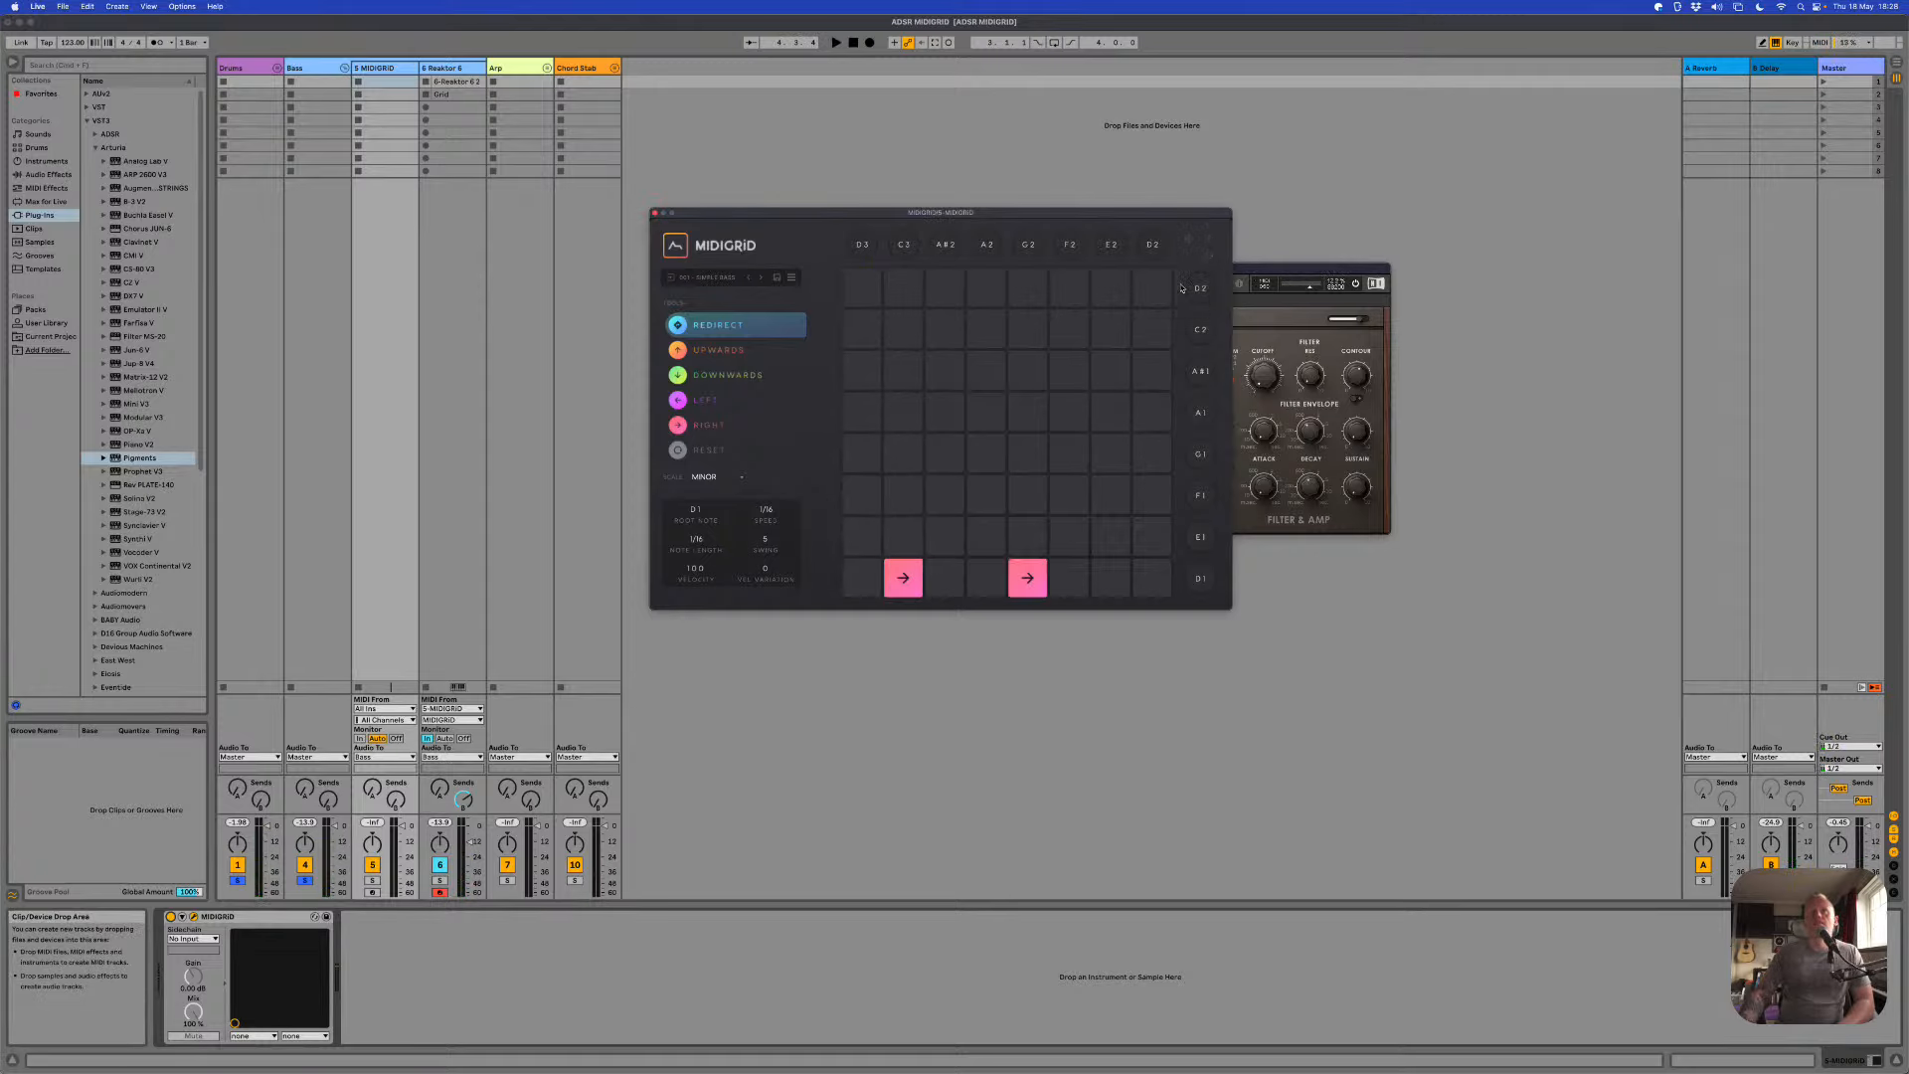
mouse_move(486, 107)
left_mouse_down()
mouse_move(407, 84)
mouse_move(455, 111)
left_mouse_up()
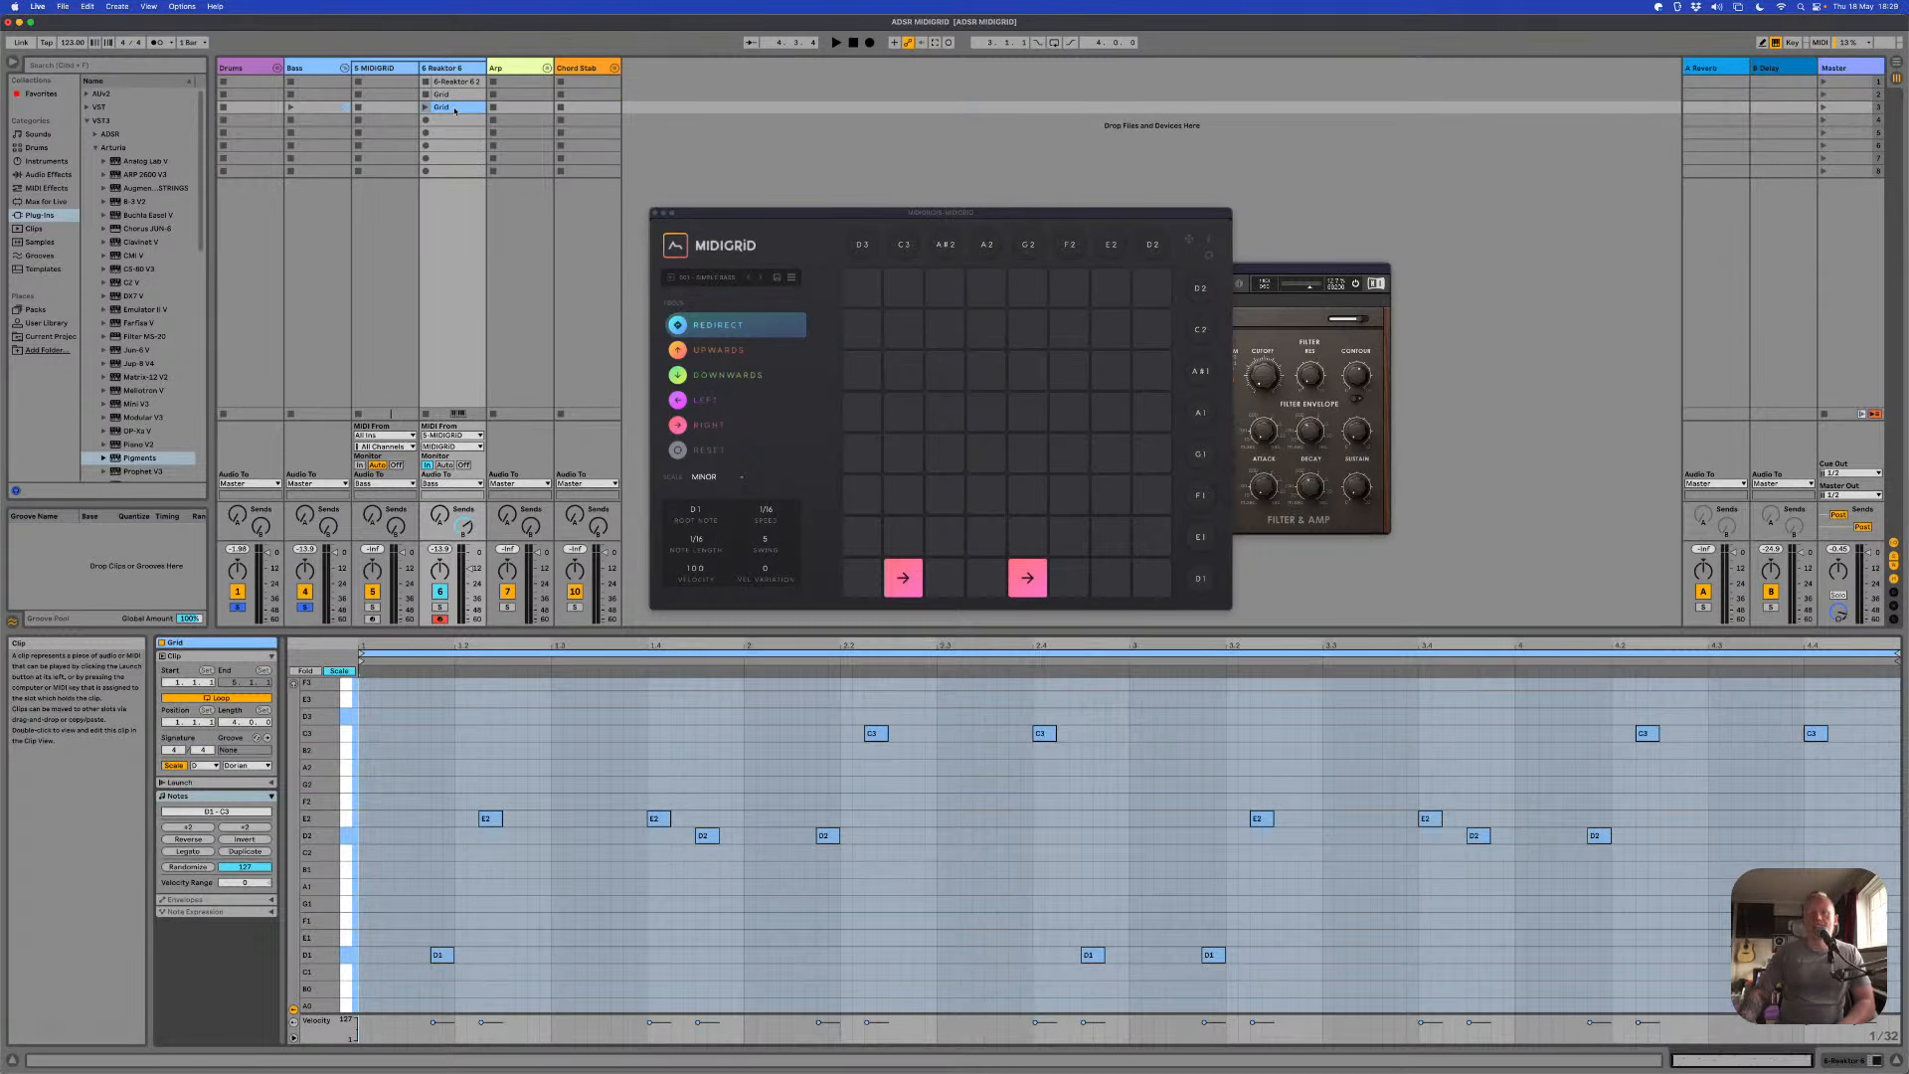
Step: Fold the Bass group, unfold the Arp group and select its Diva track
left_click(345, 68)
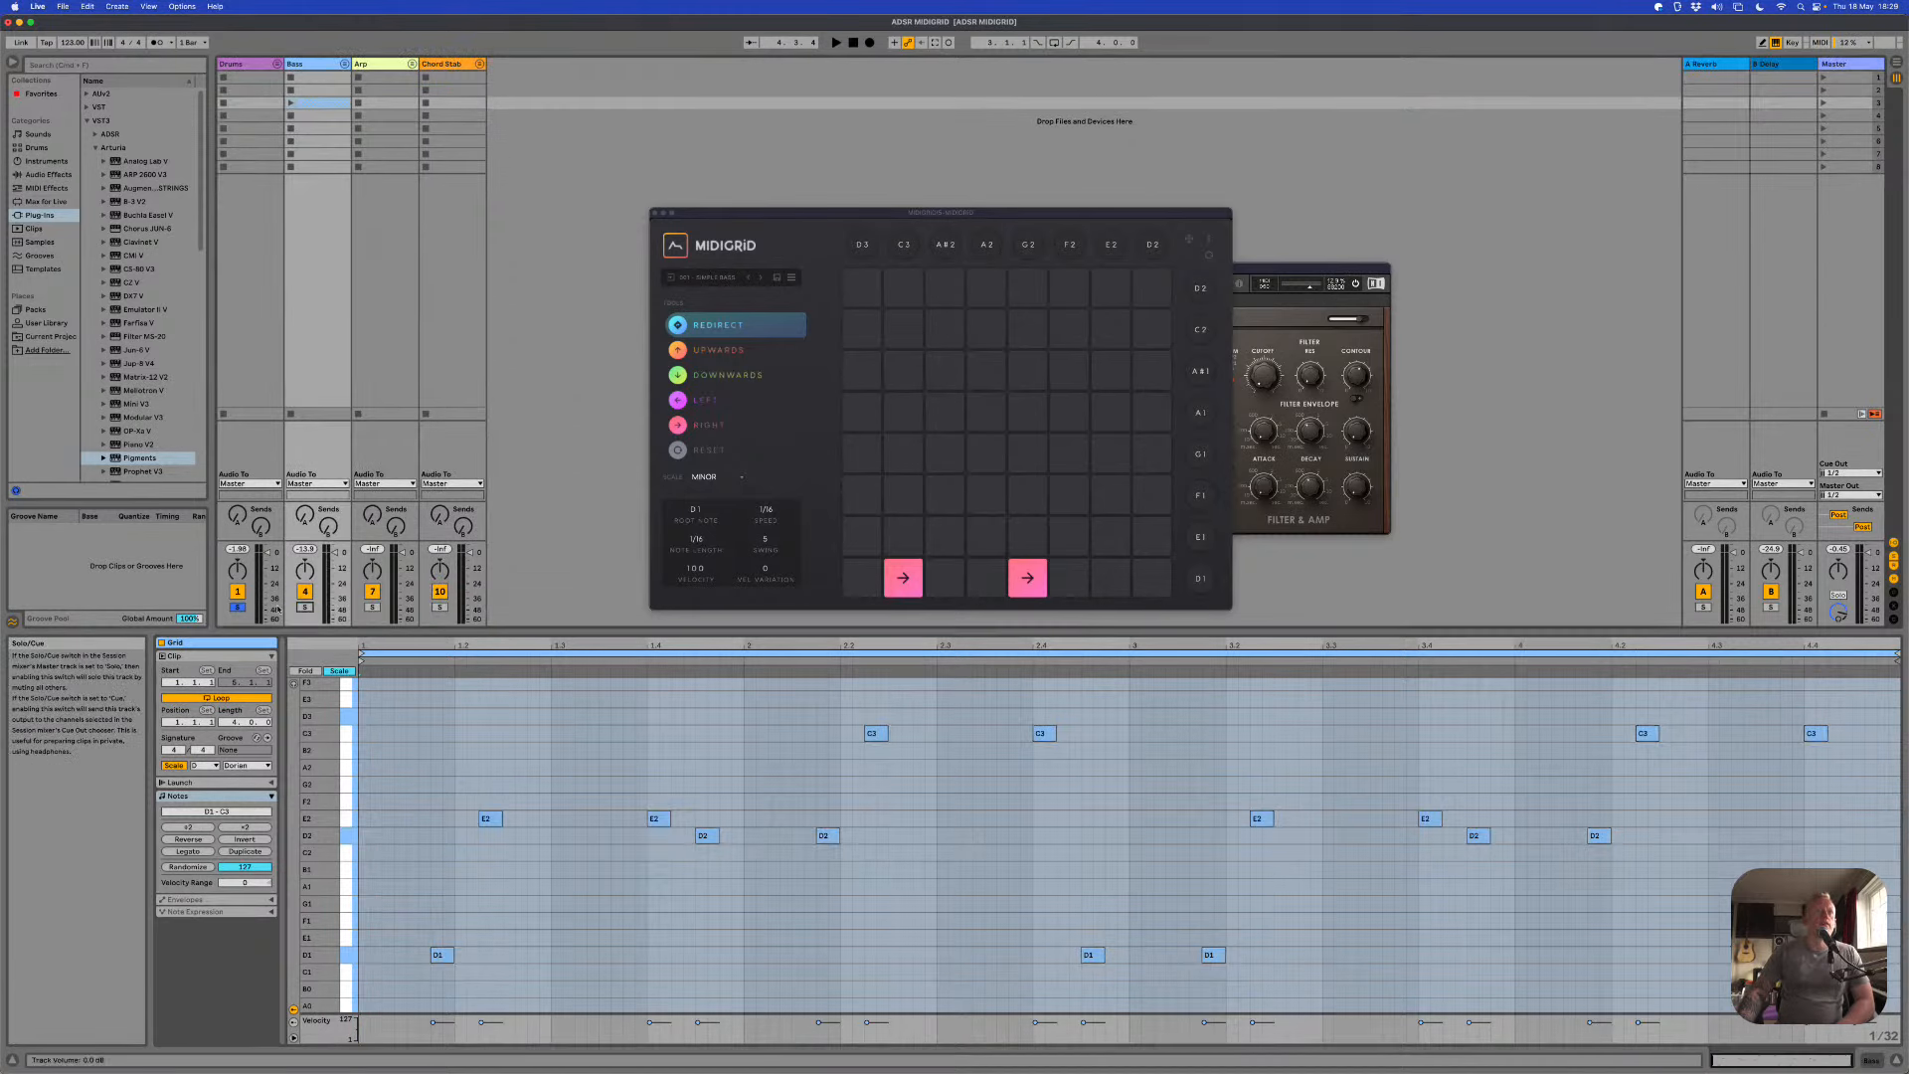
left_click(414, 67)
double_click(512, 67)
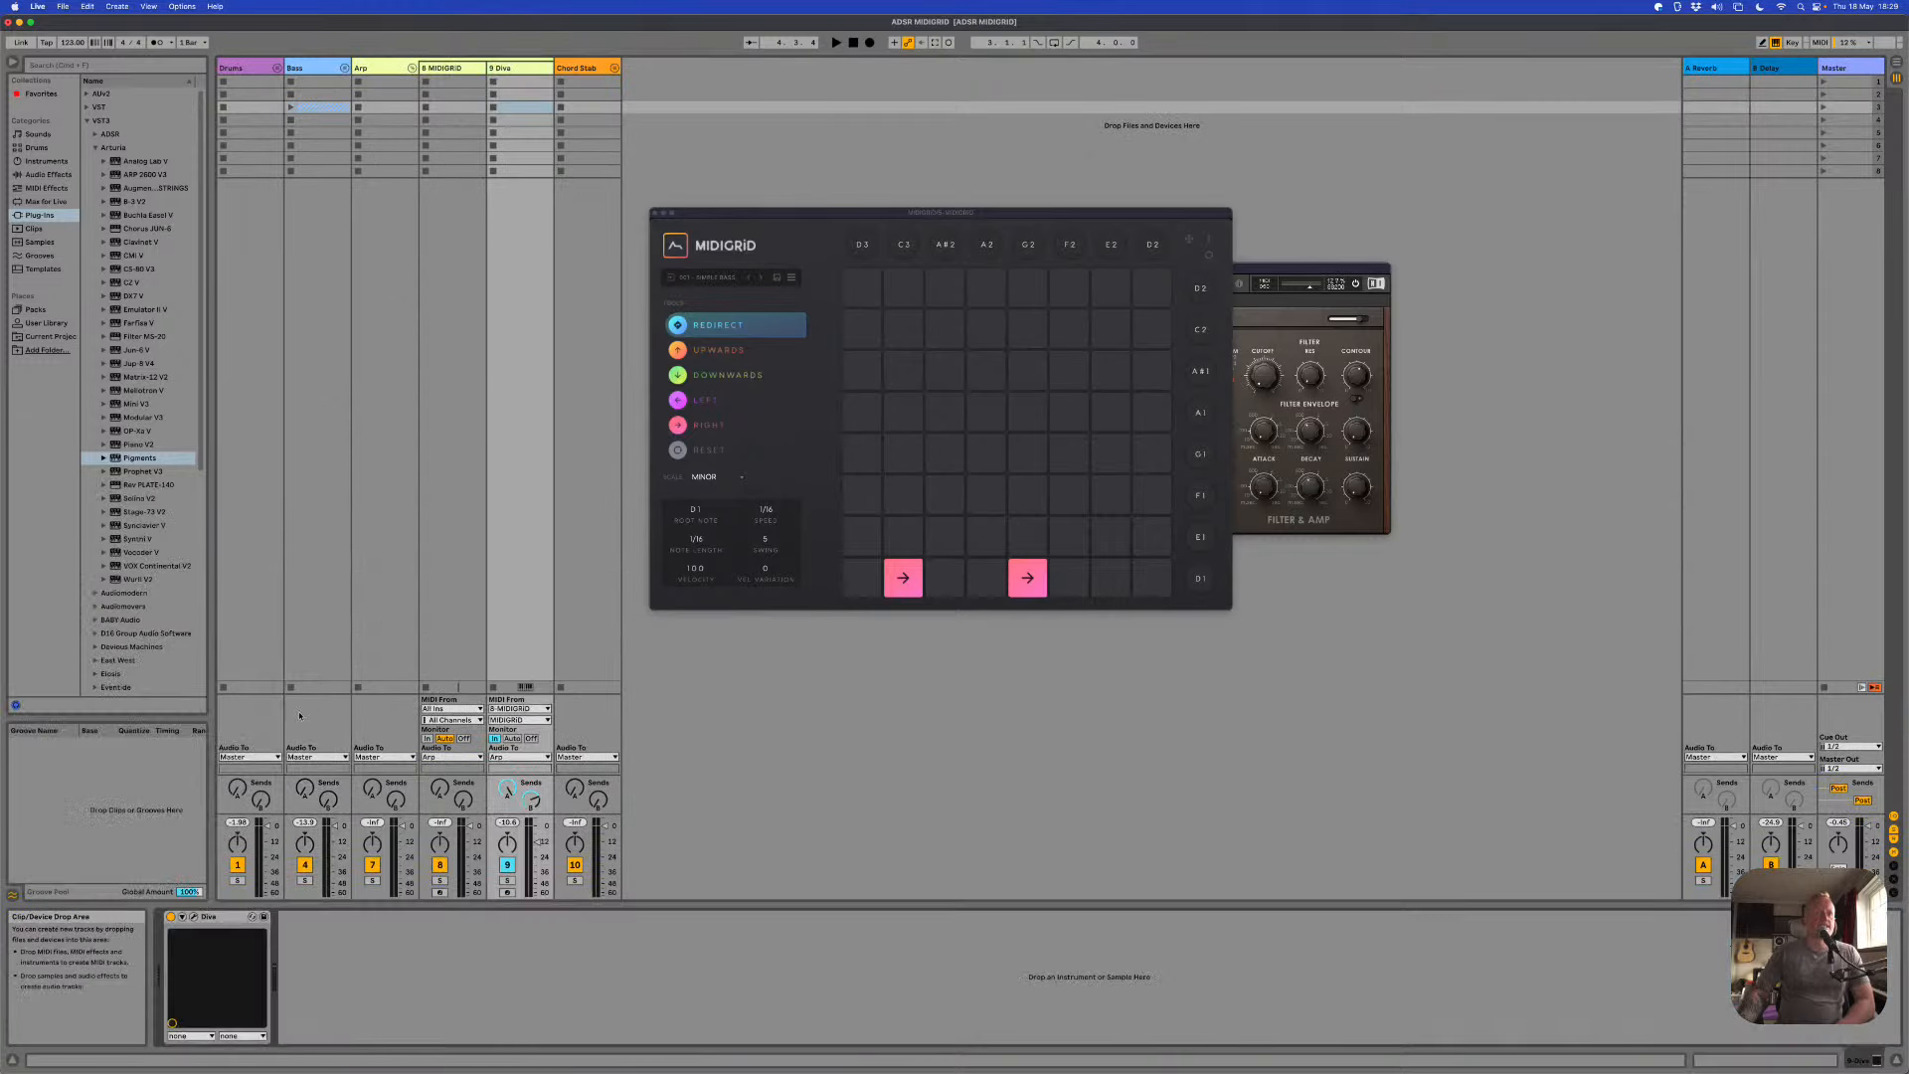
Step: Close the Reaktor Monark window and open the Diva synth window
left_click(1313, 267)
left_click_drag(882, 267, 969, 514)
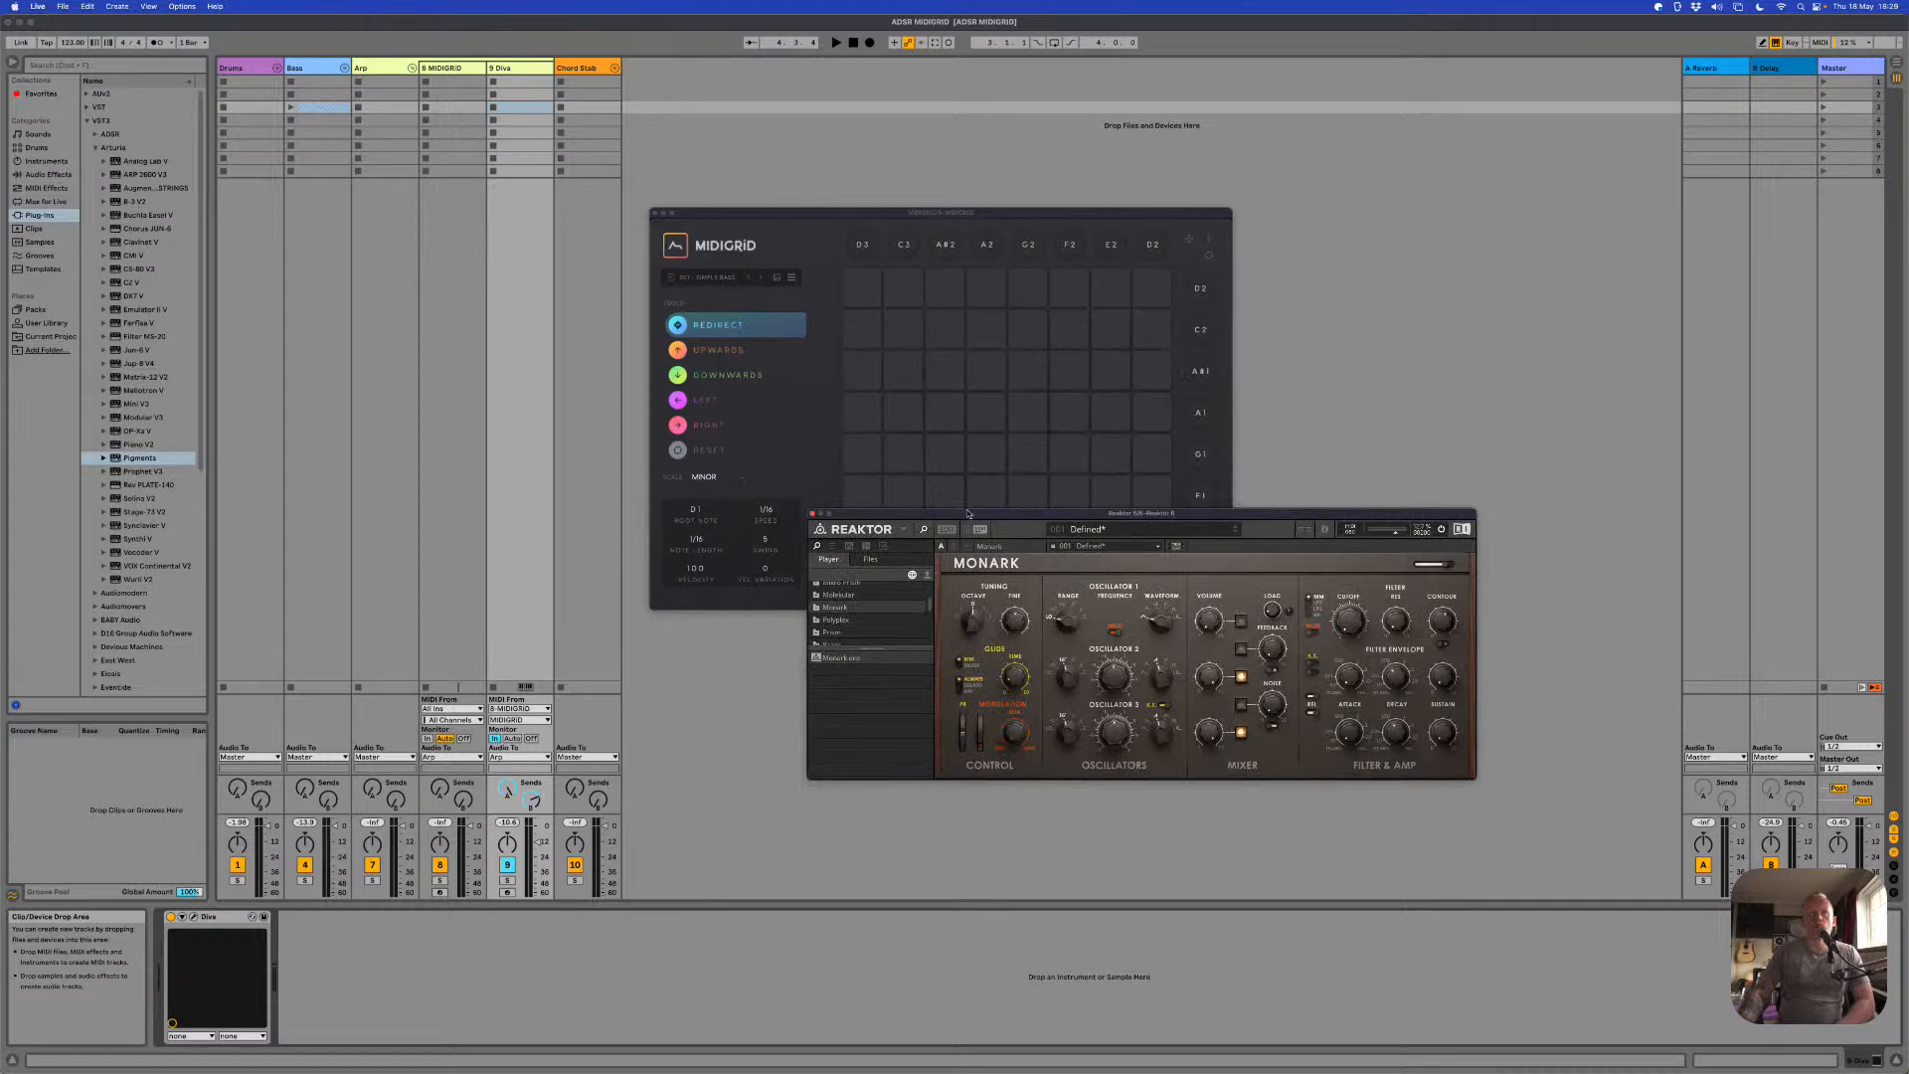
left_click(812, 515)
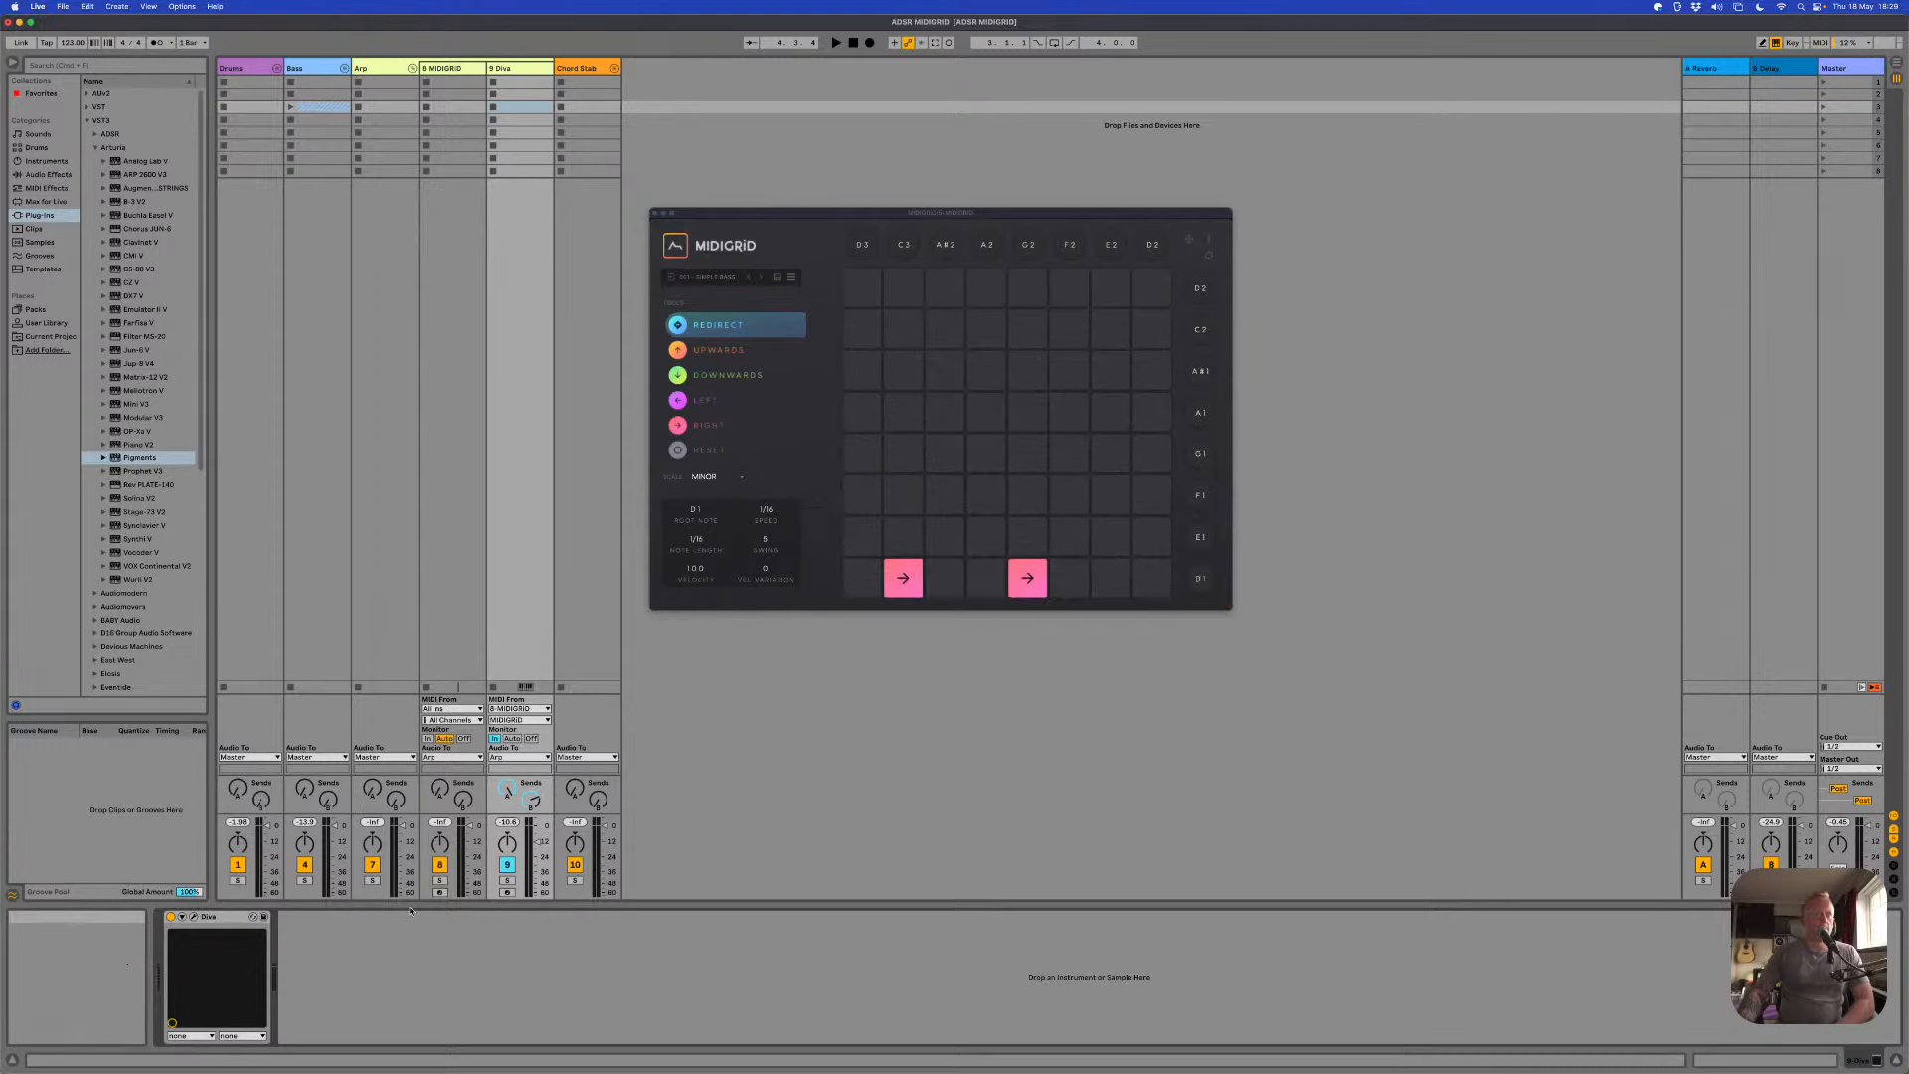
left_click(194, 917)
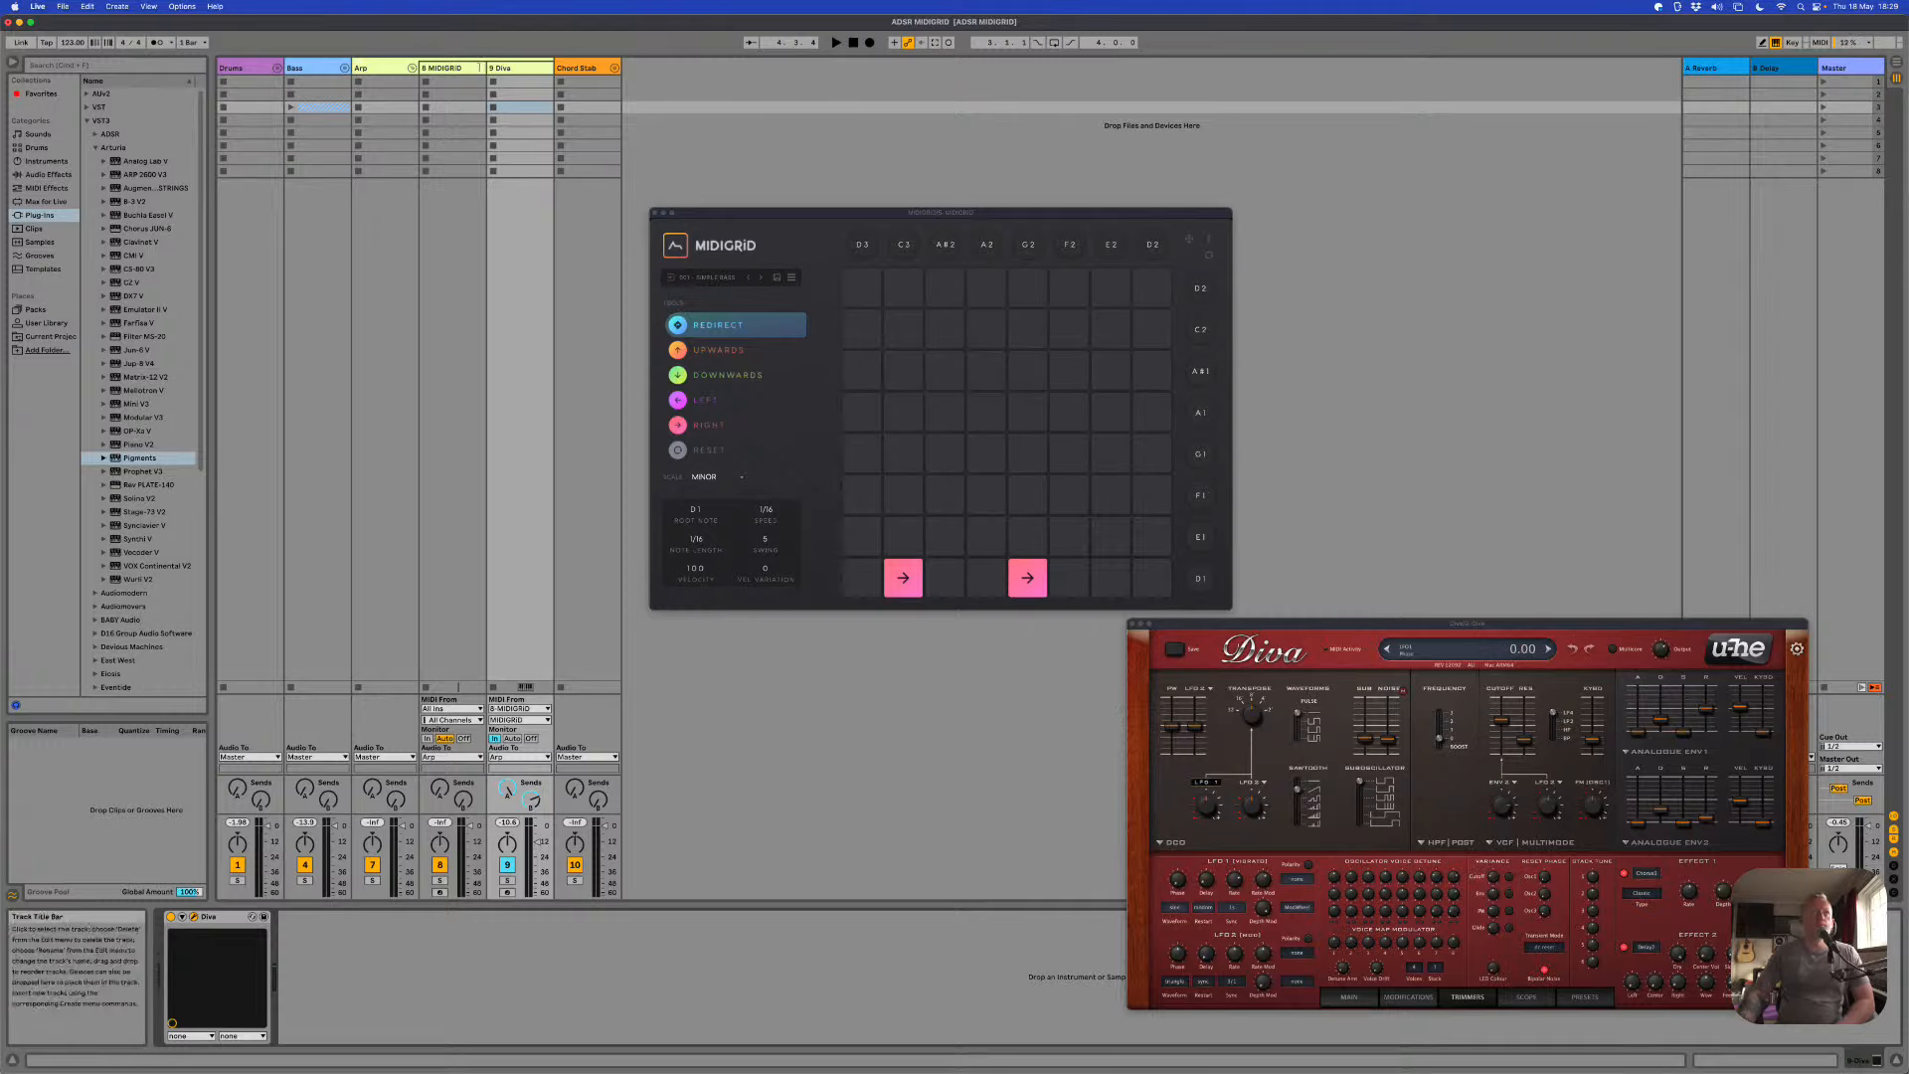
Step: Replace the bass MIDIGRID window with the Arp group's MIDIGRID and audition its pattern with the Arp group soloed
left_click(481, 69)
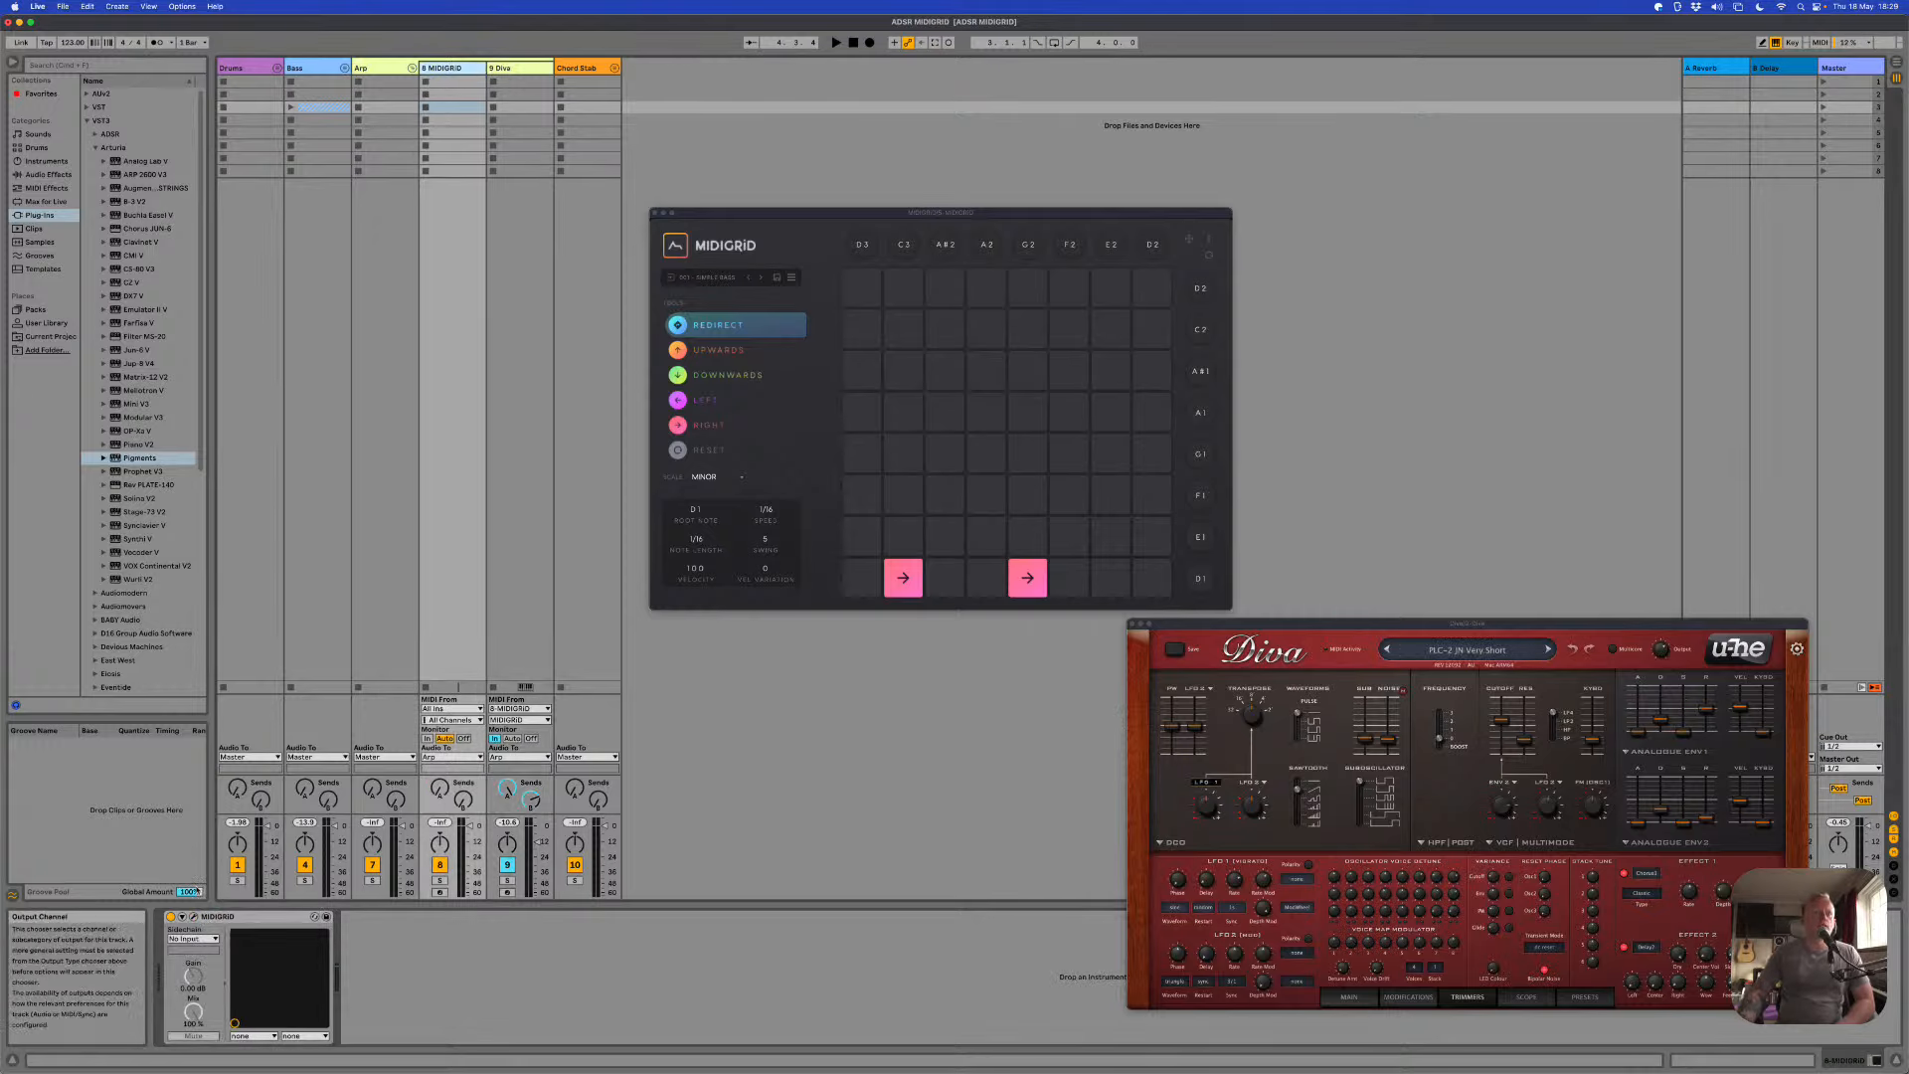
left_click(199, 915)
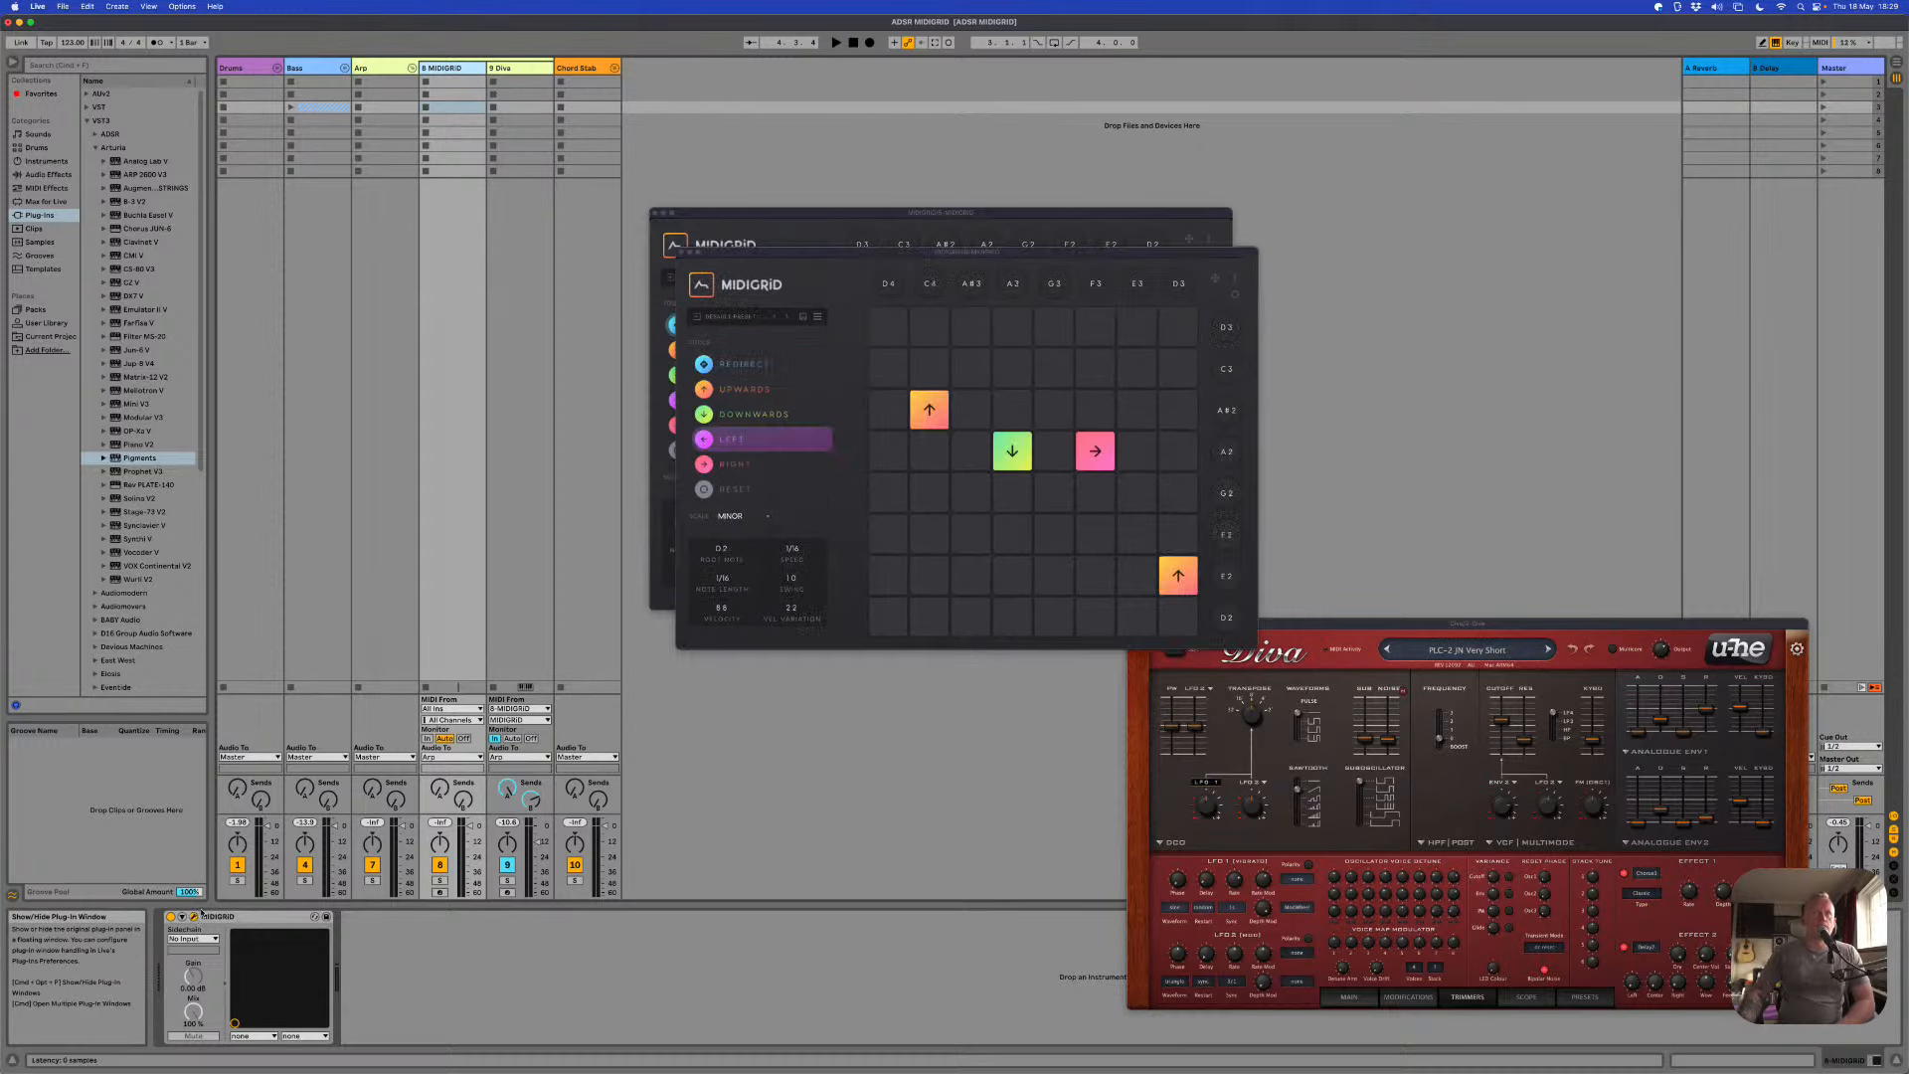
left_click(655, 213)
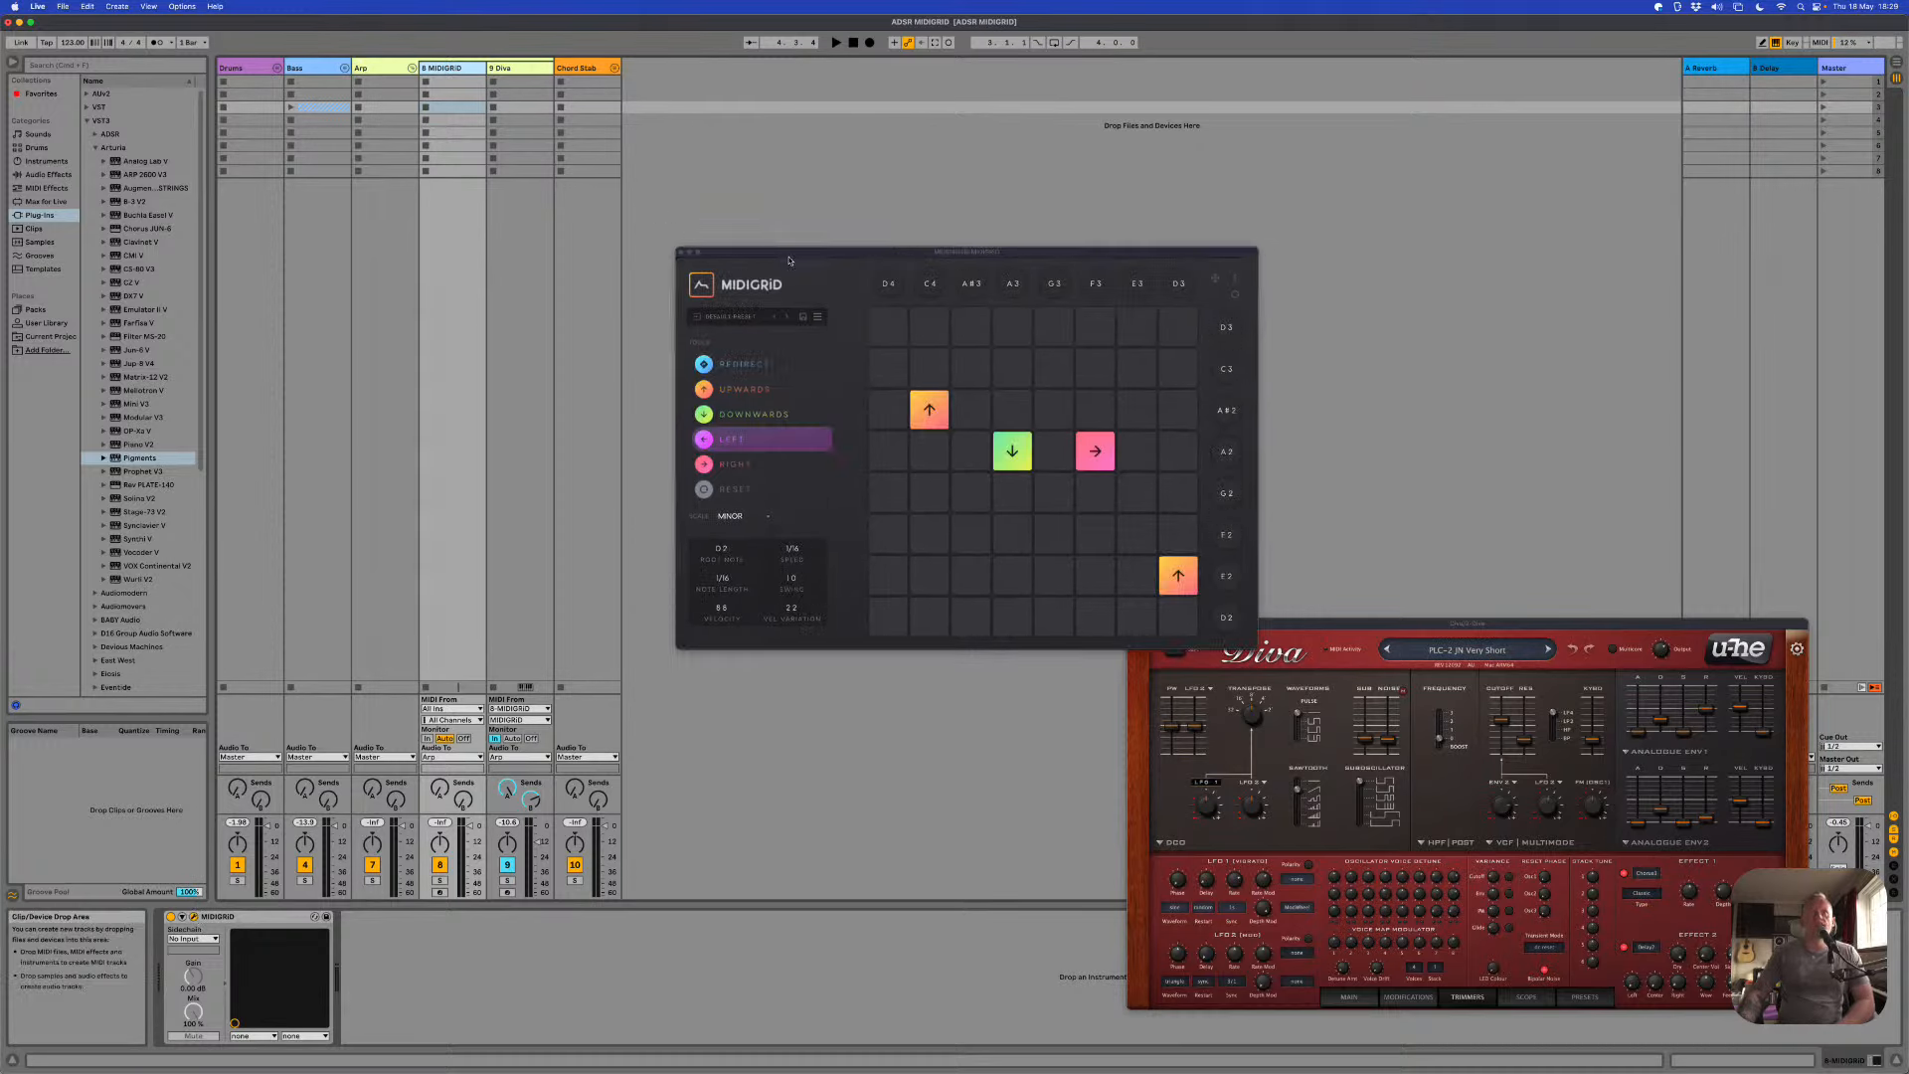
left_click_drag(790, 257, 756, 187)
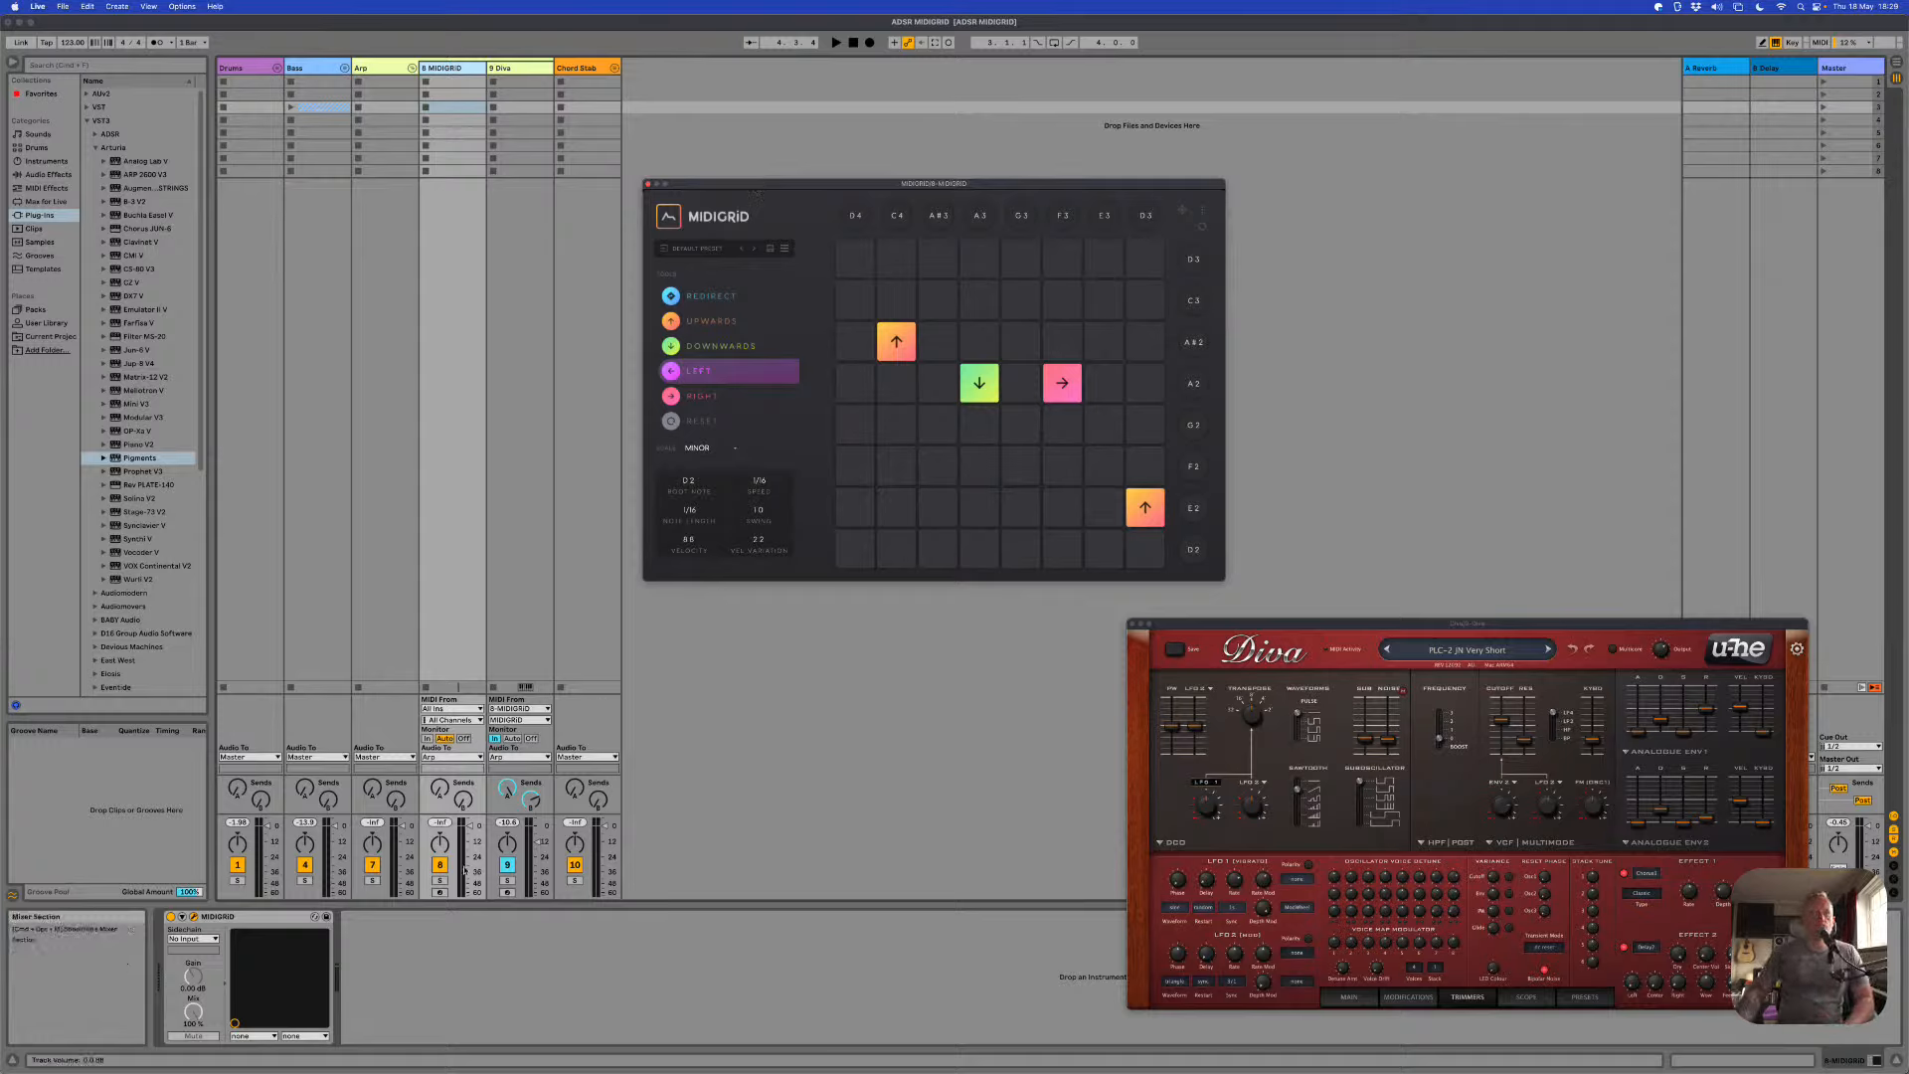
left_click(372, 881)
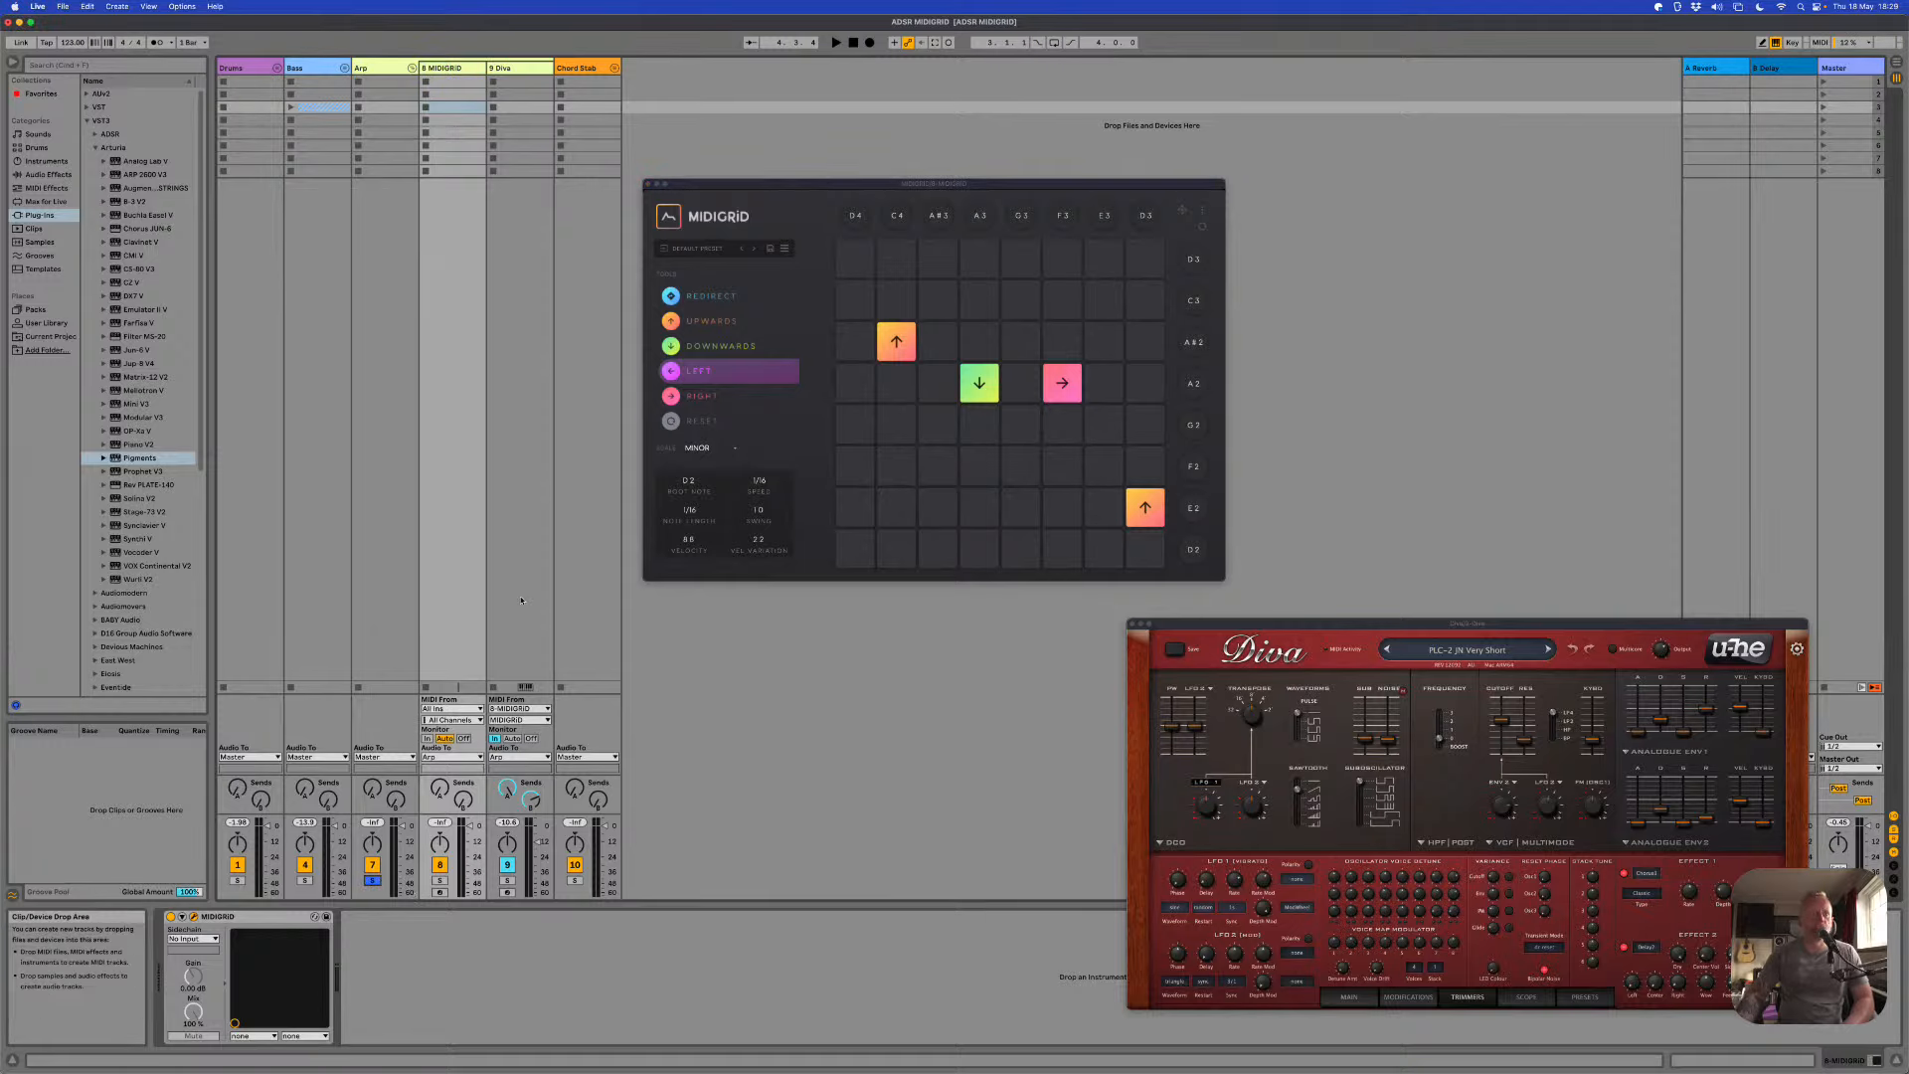
key("space")
Step: Load the Arp - Chaos preset from the Progressive and Melodic folder into the Arp group's MIDIGRID
left_click(681, 257)
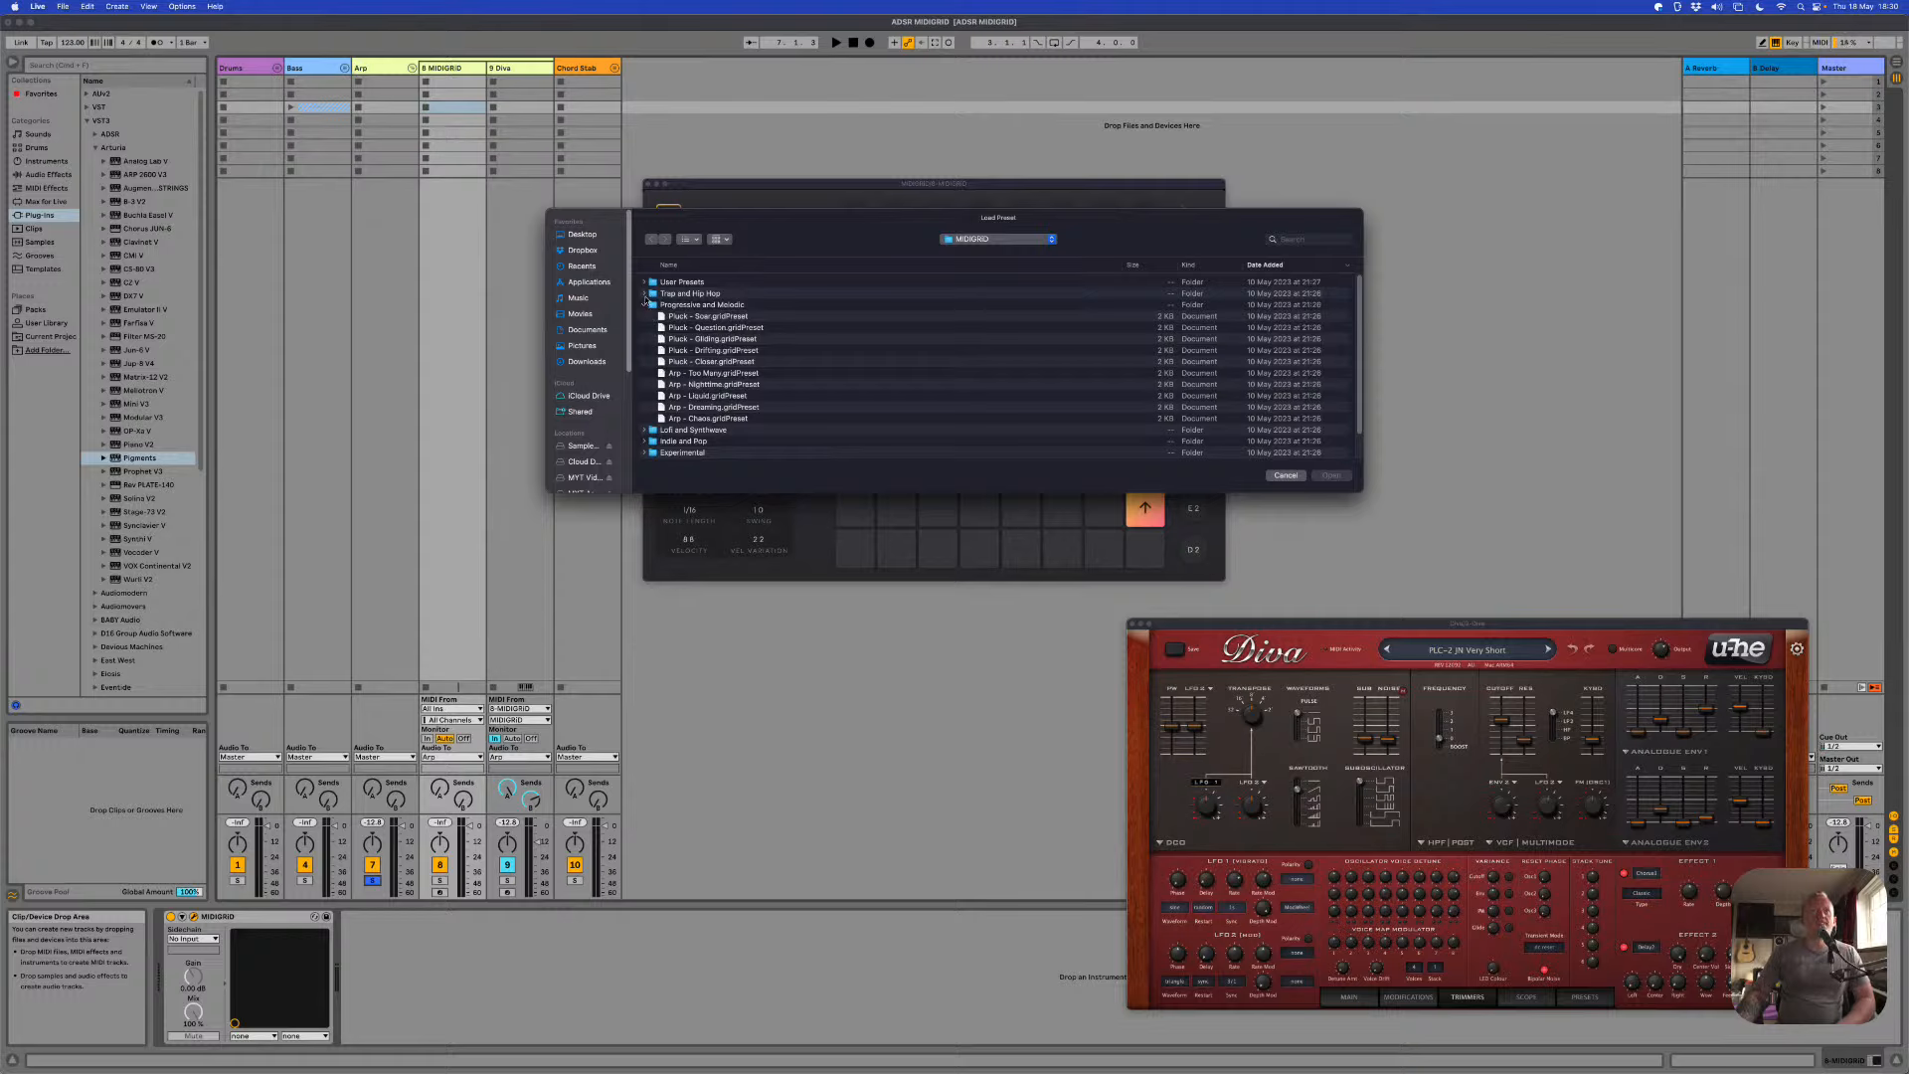
left_click(645, 295)
left_click(646, 295)
left_click(726, 419)
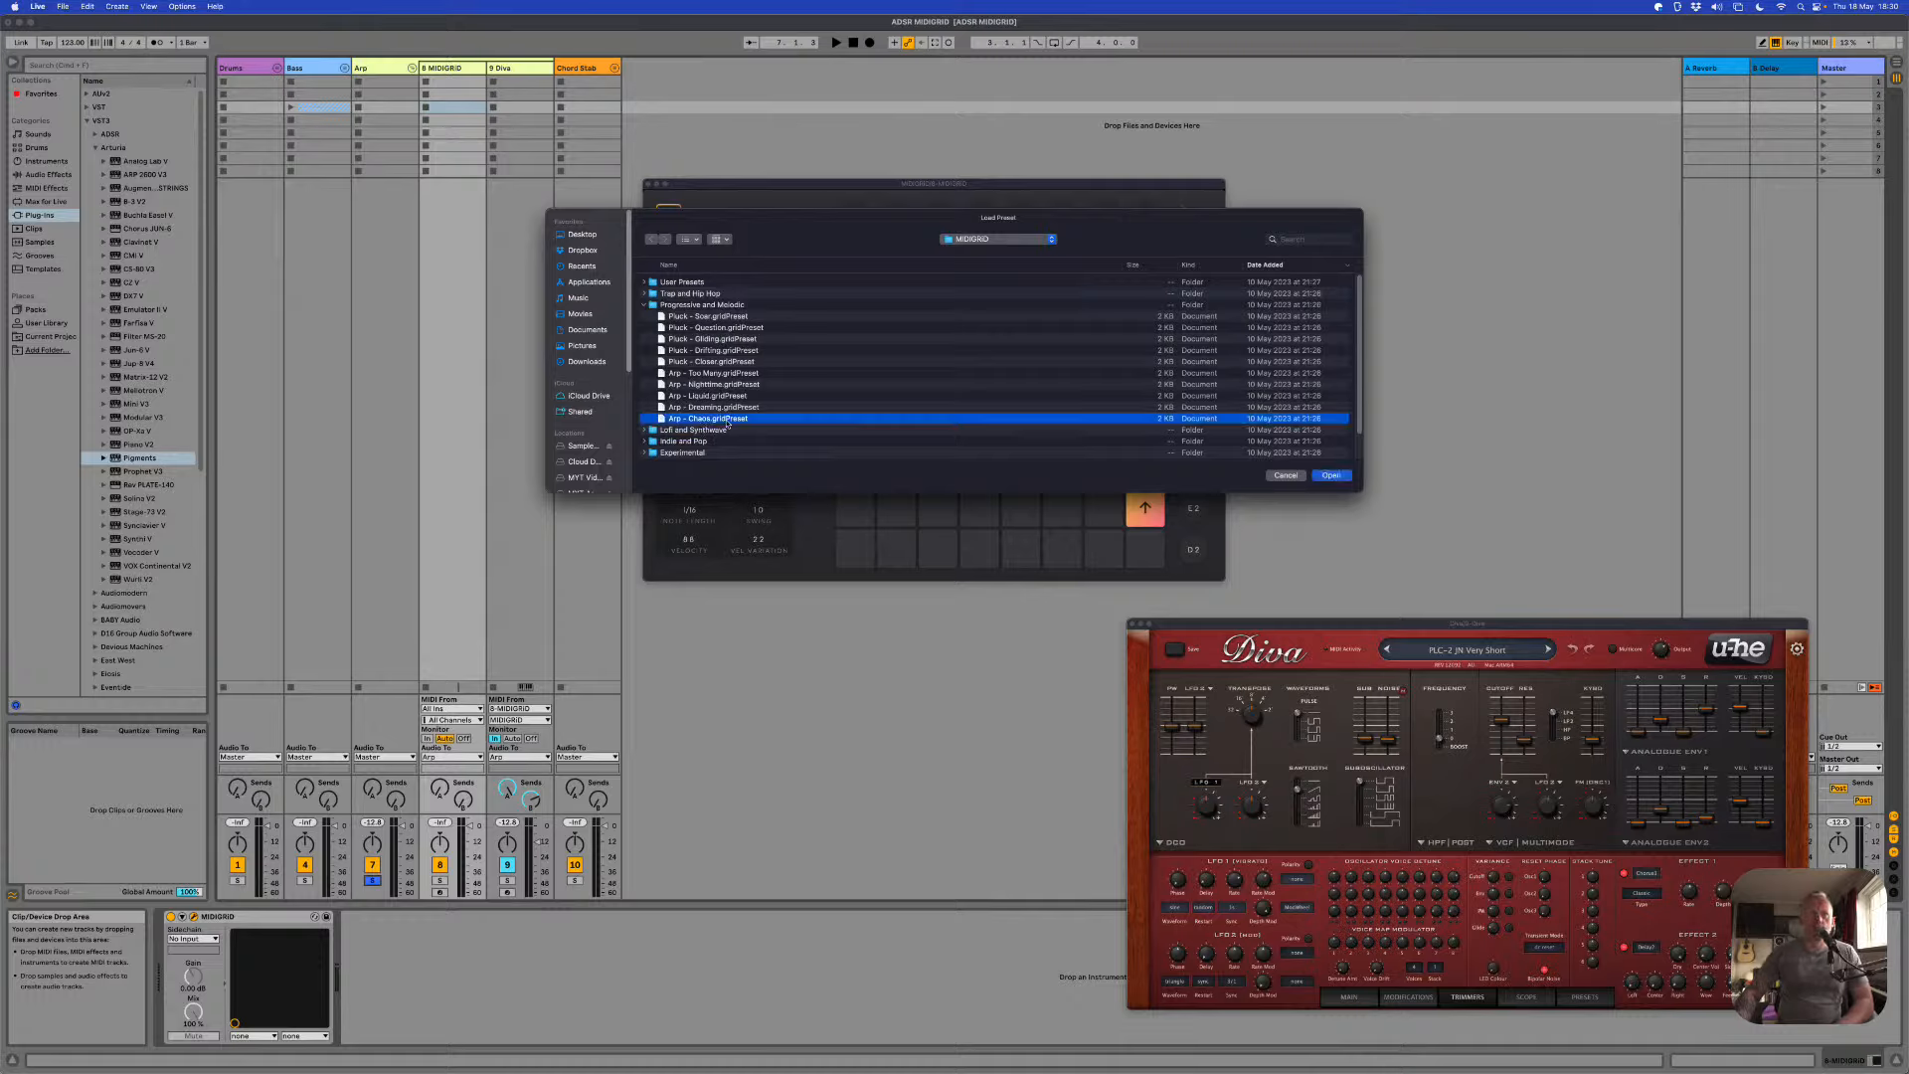
left_click(1331, 476)
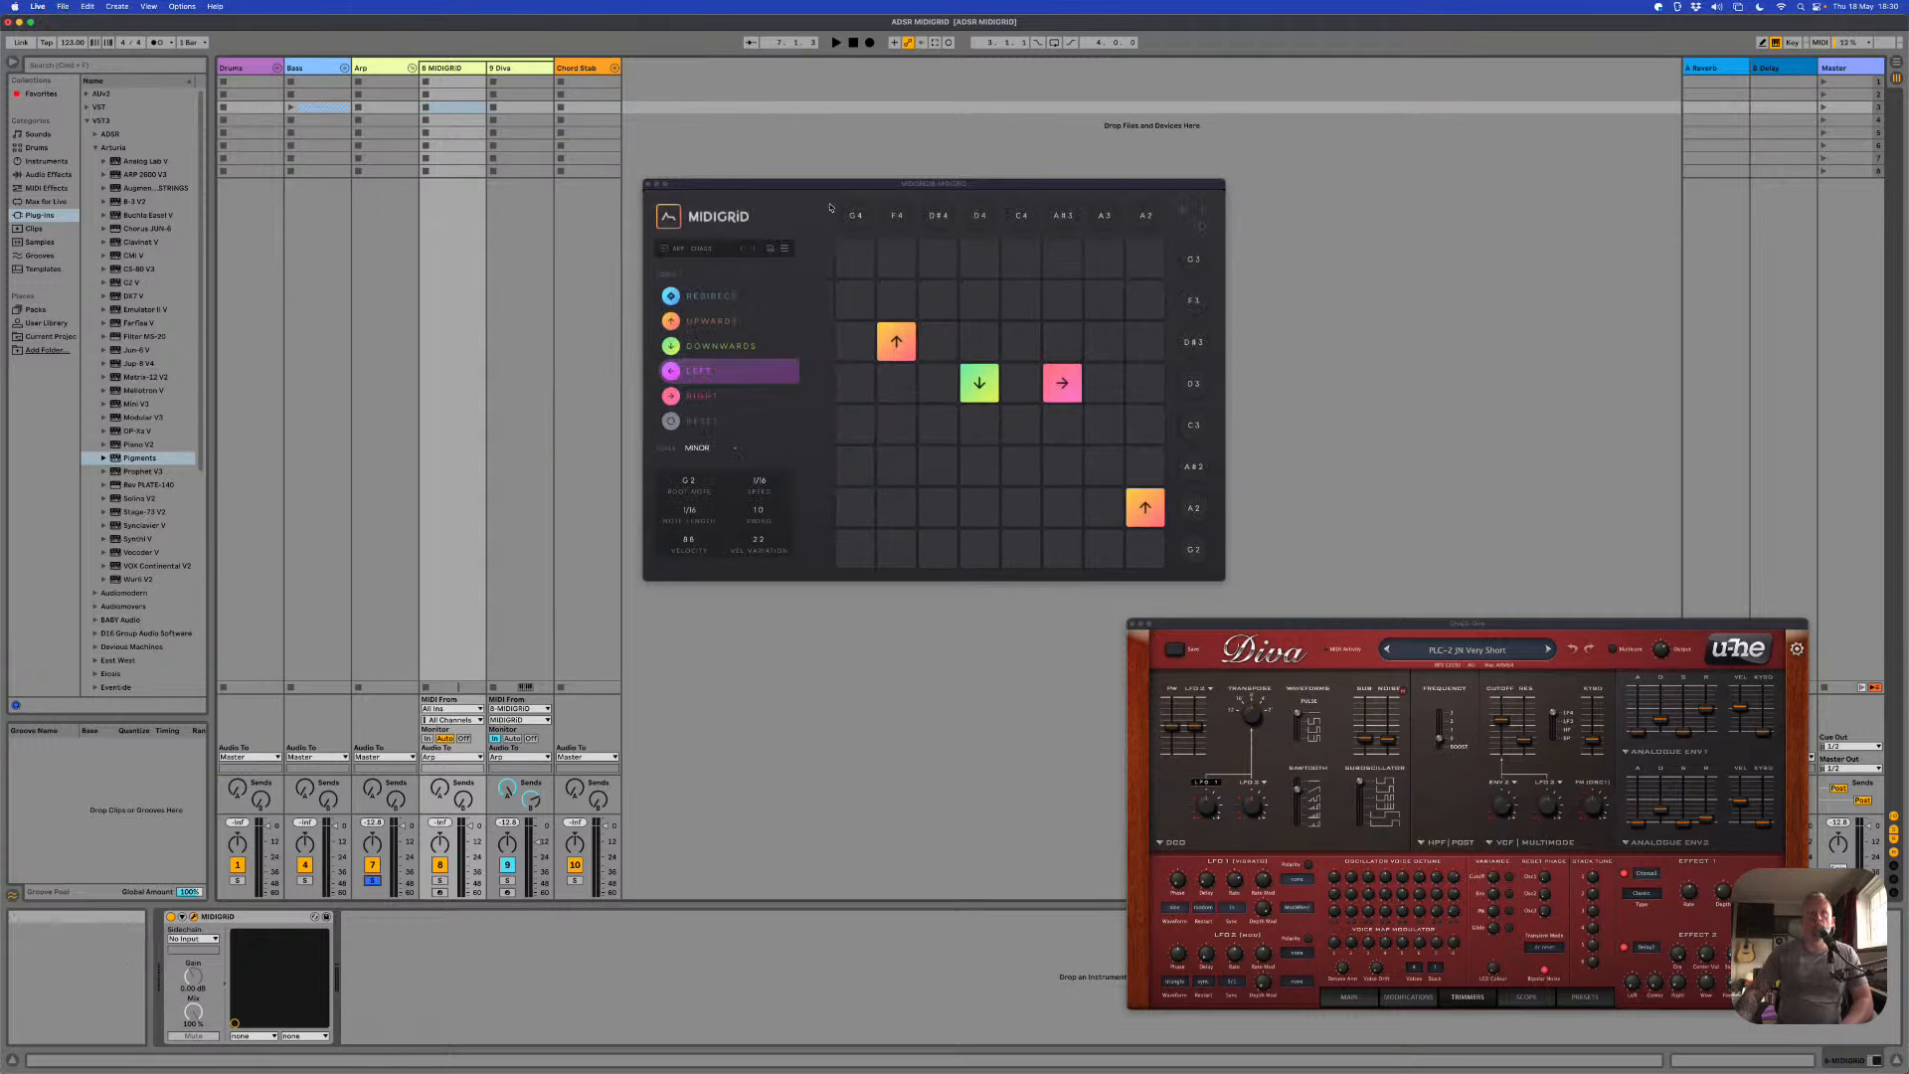
Step: Set MIDIGRID's root note to D2 during playback and audition the arp through Diva
key("space")
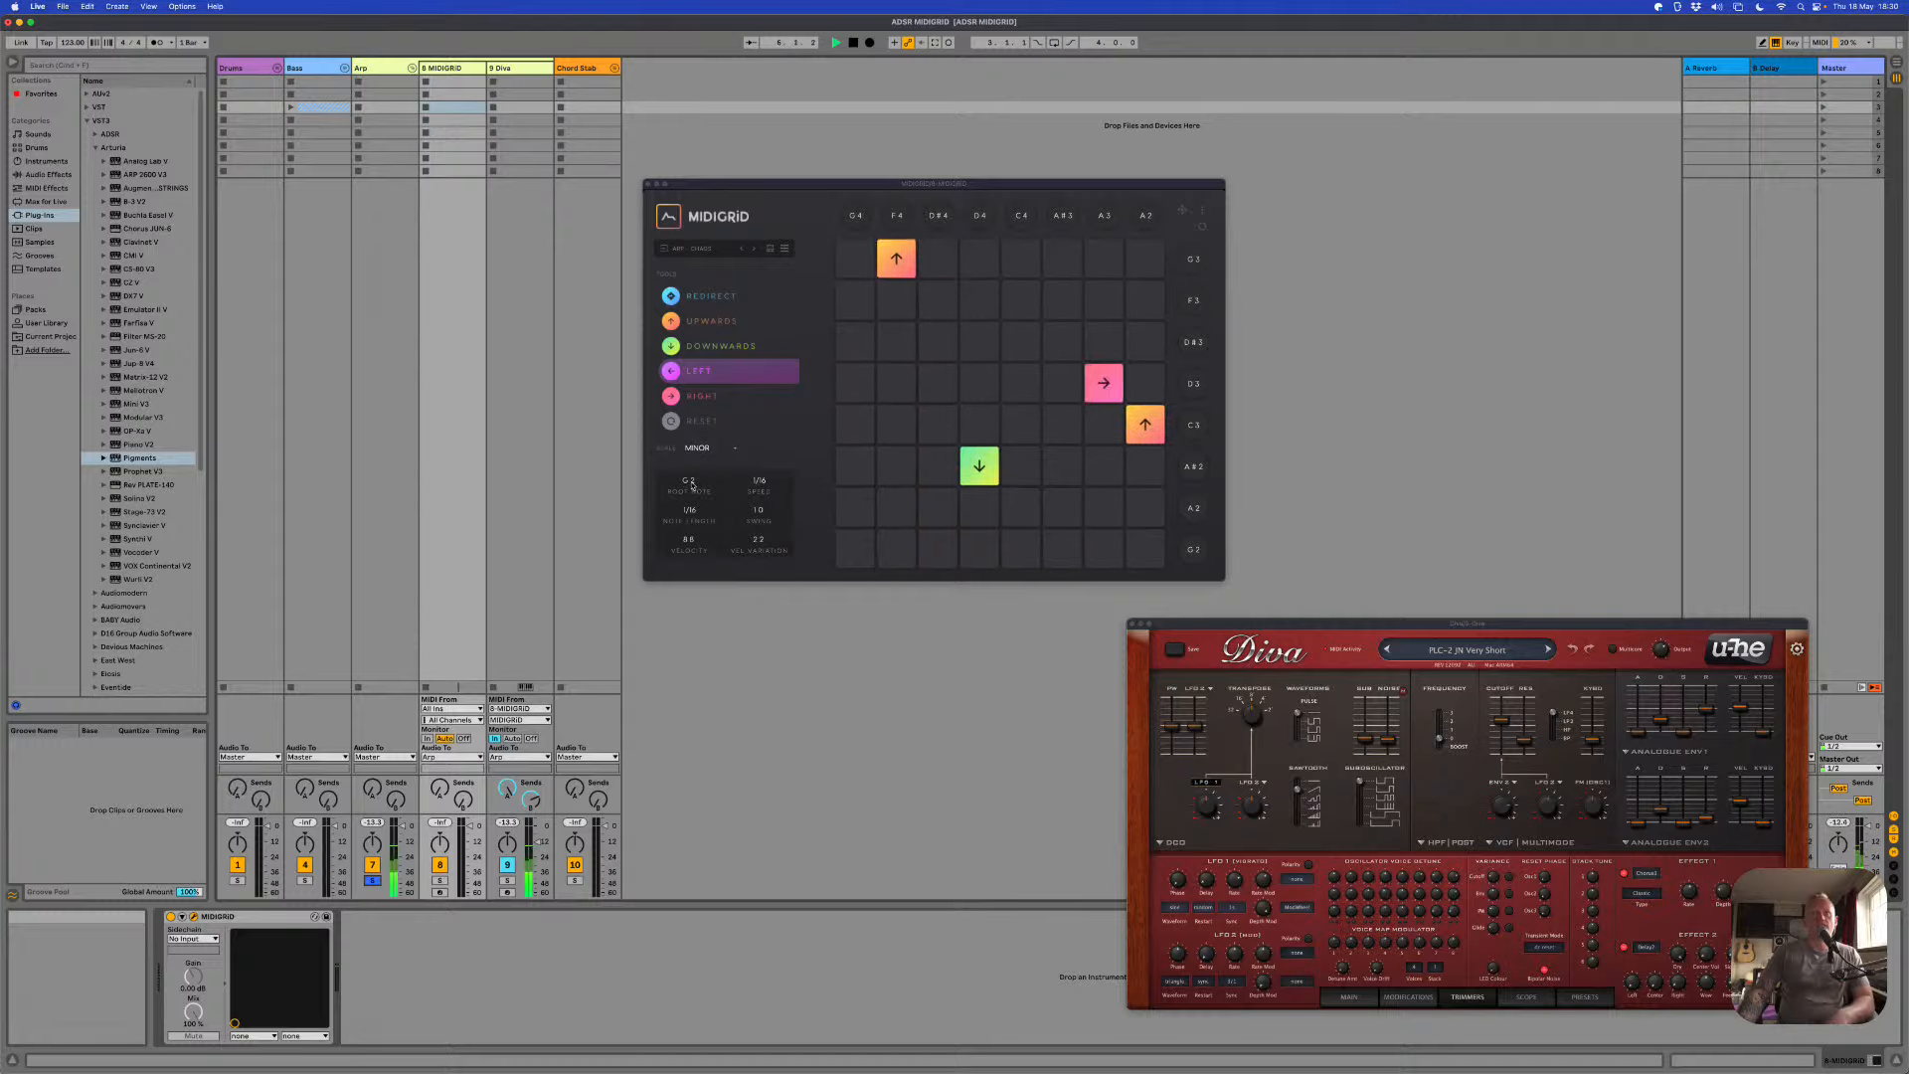
left_click_drag(693, 486, 696, 494)
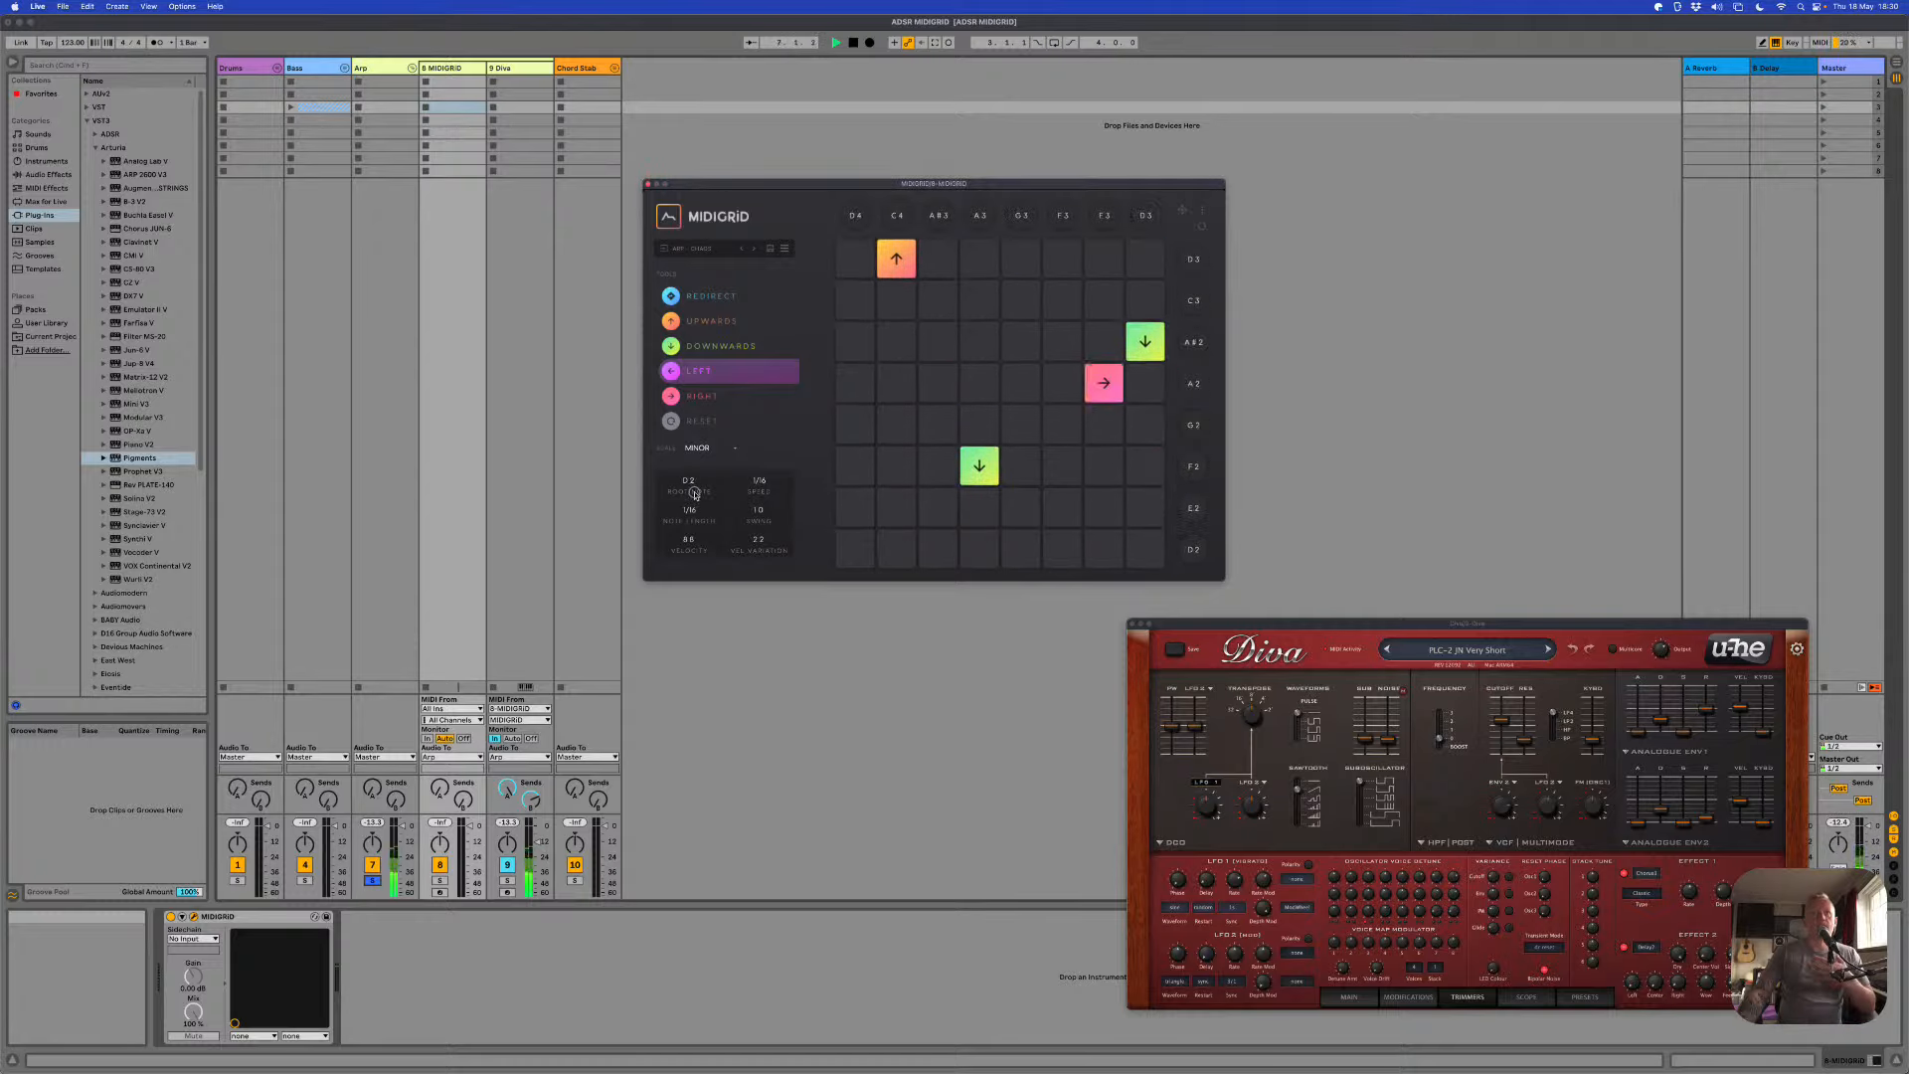
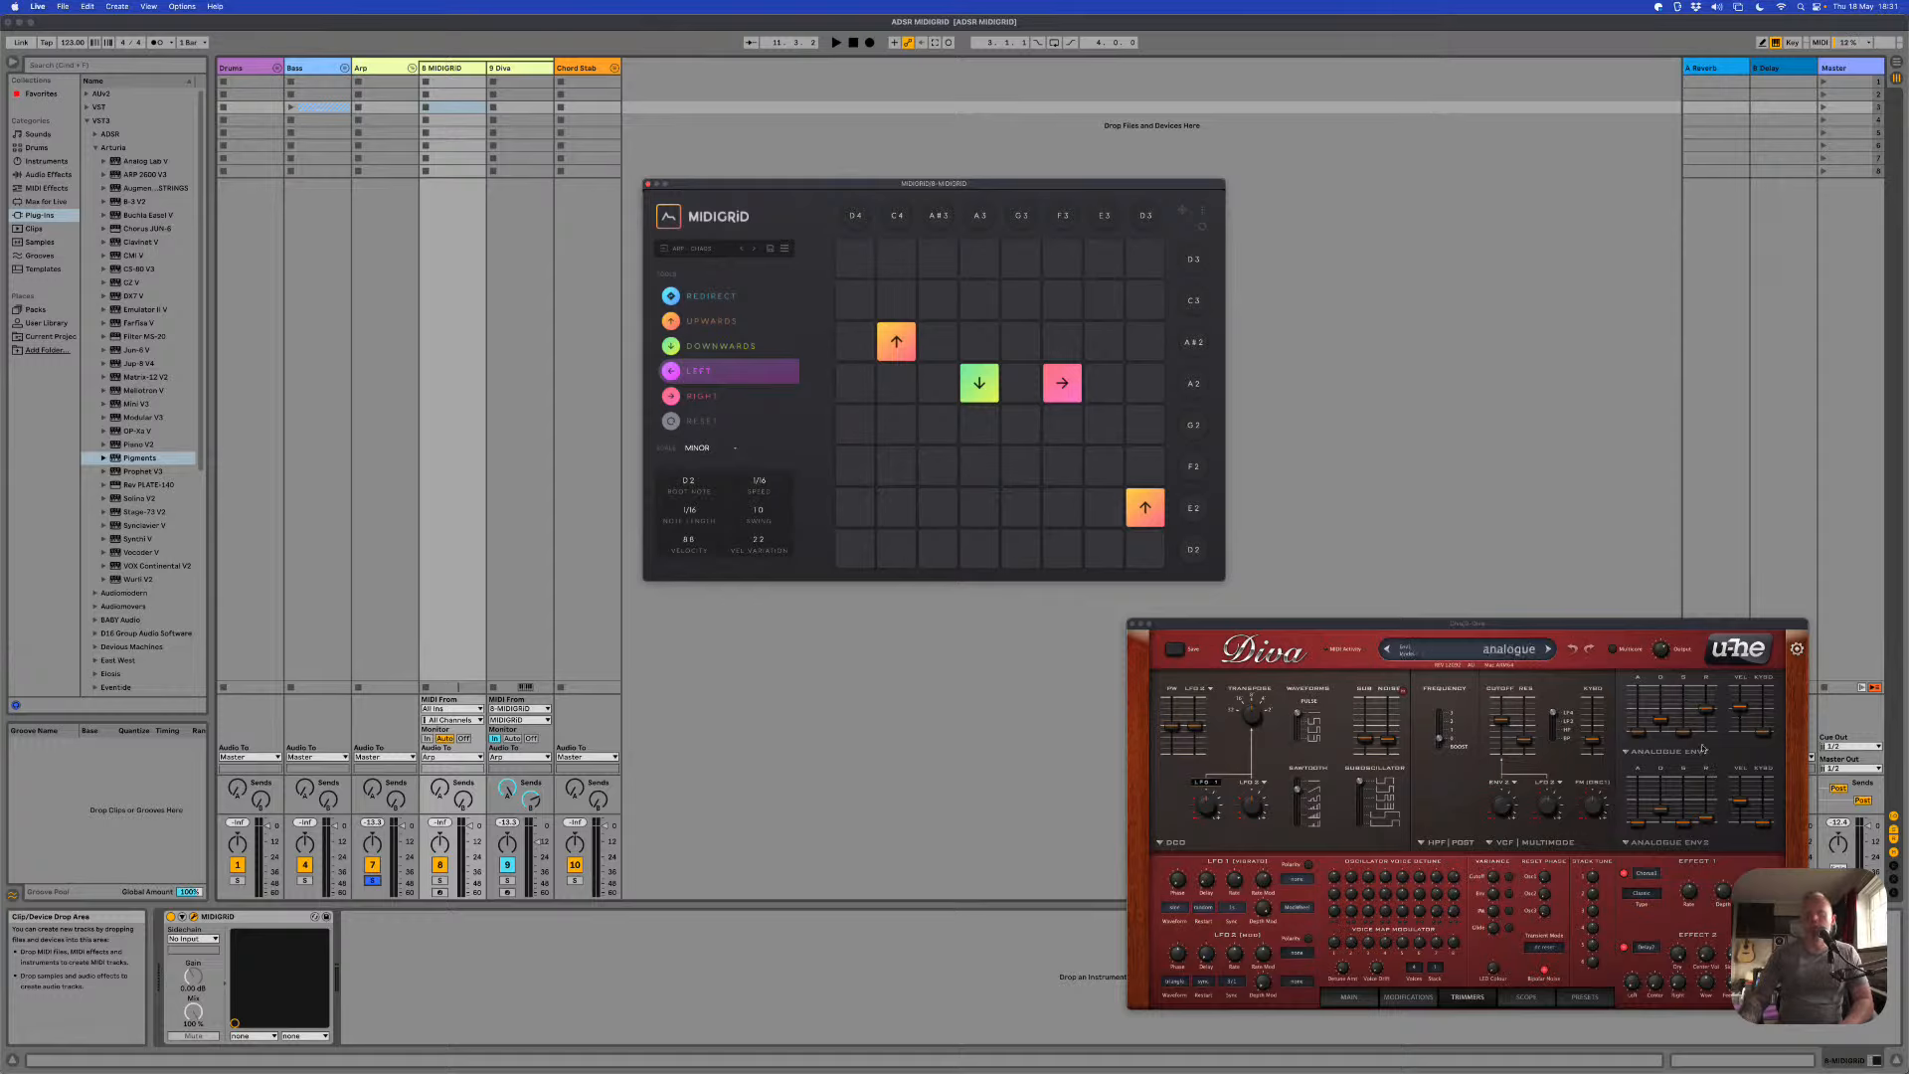
left_click(1761, 735)
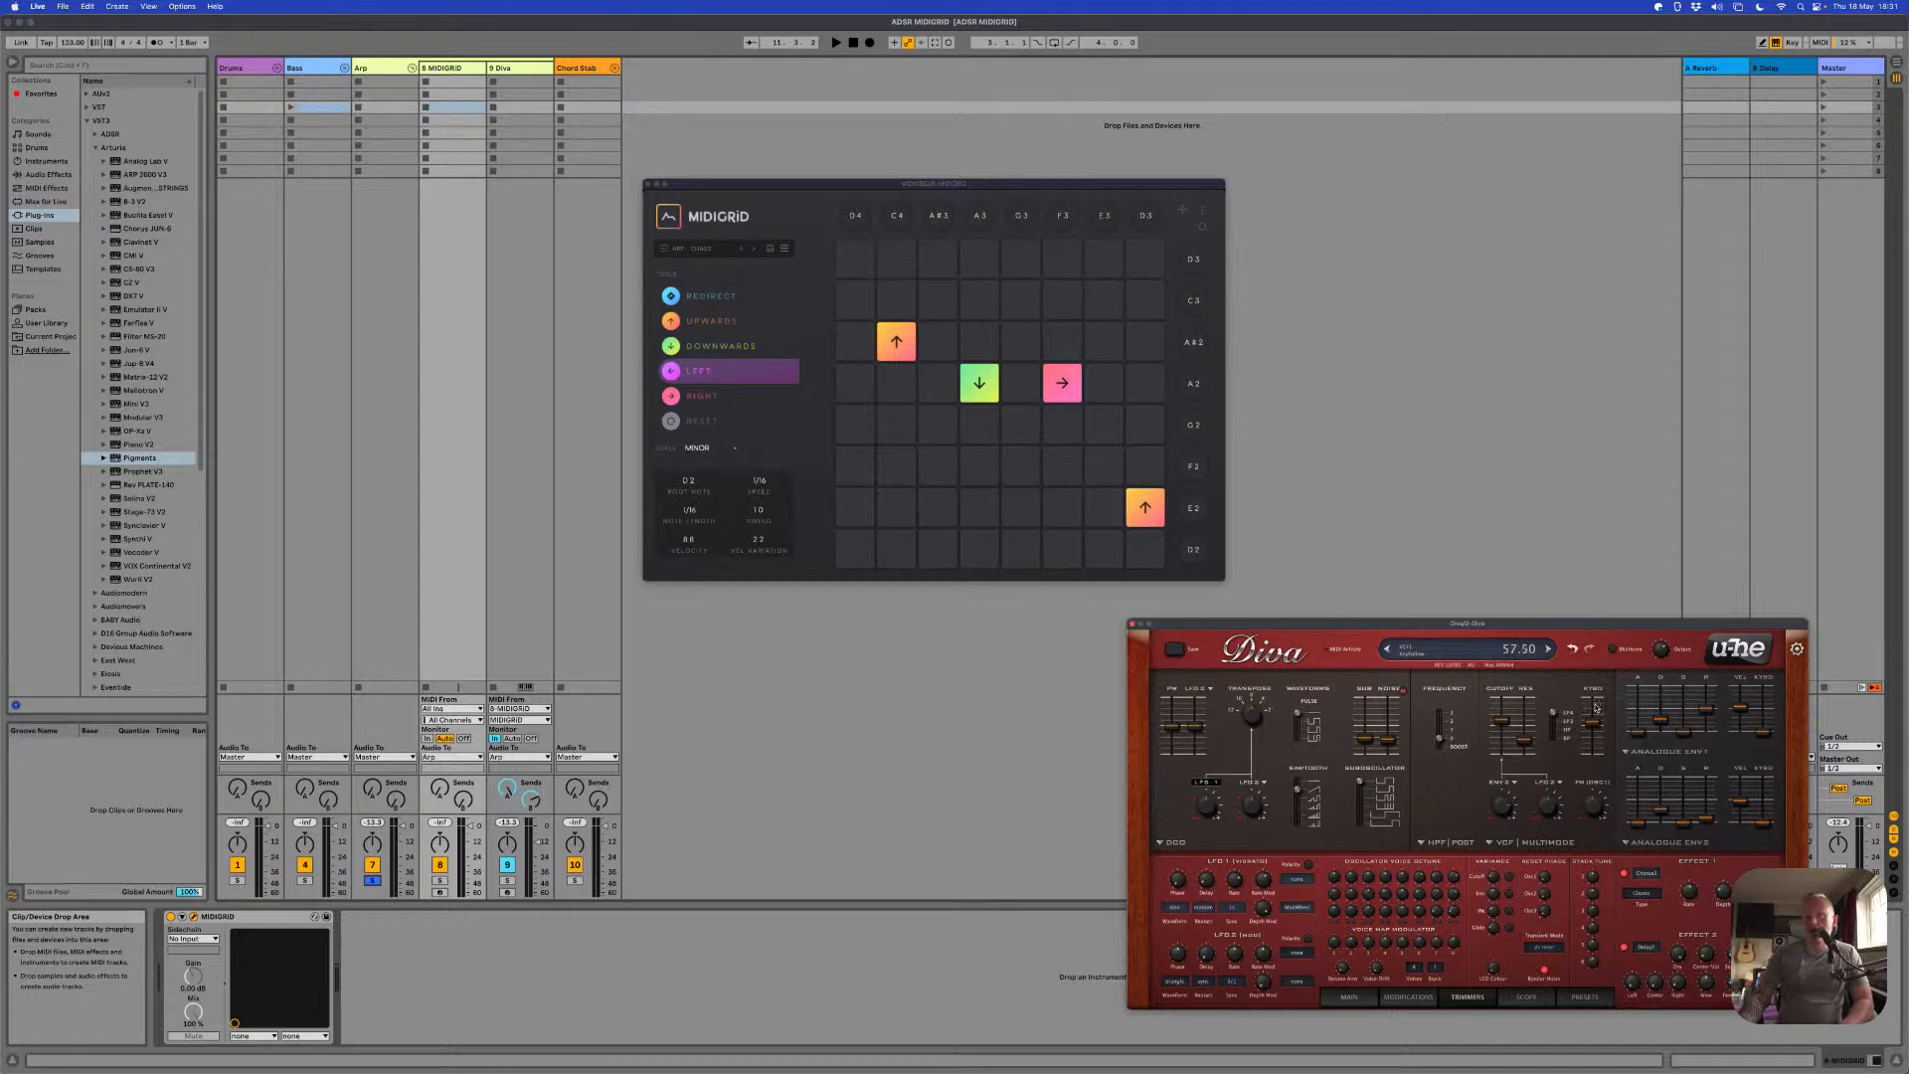
key("space")
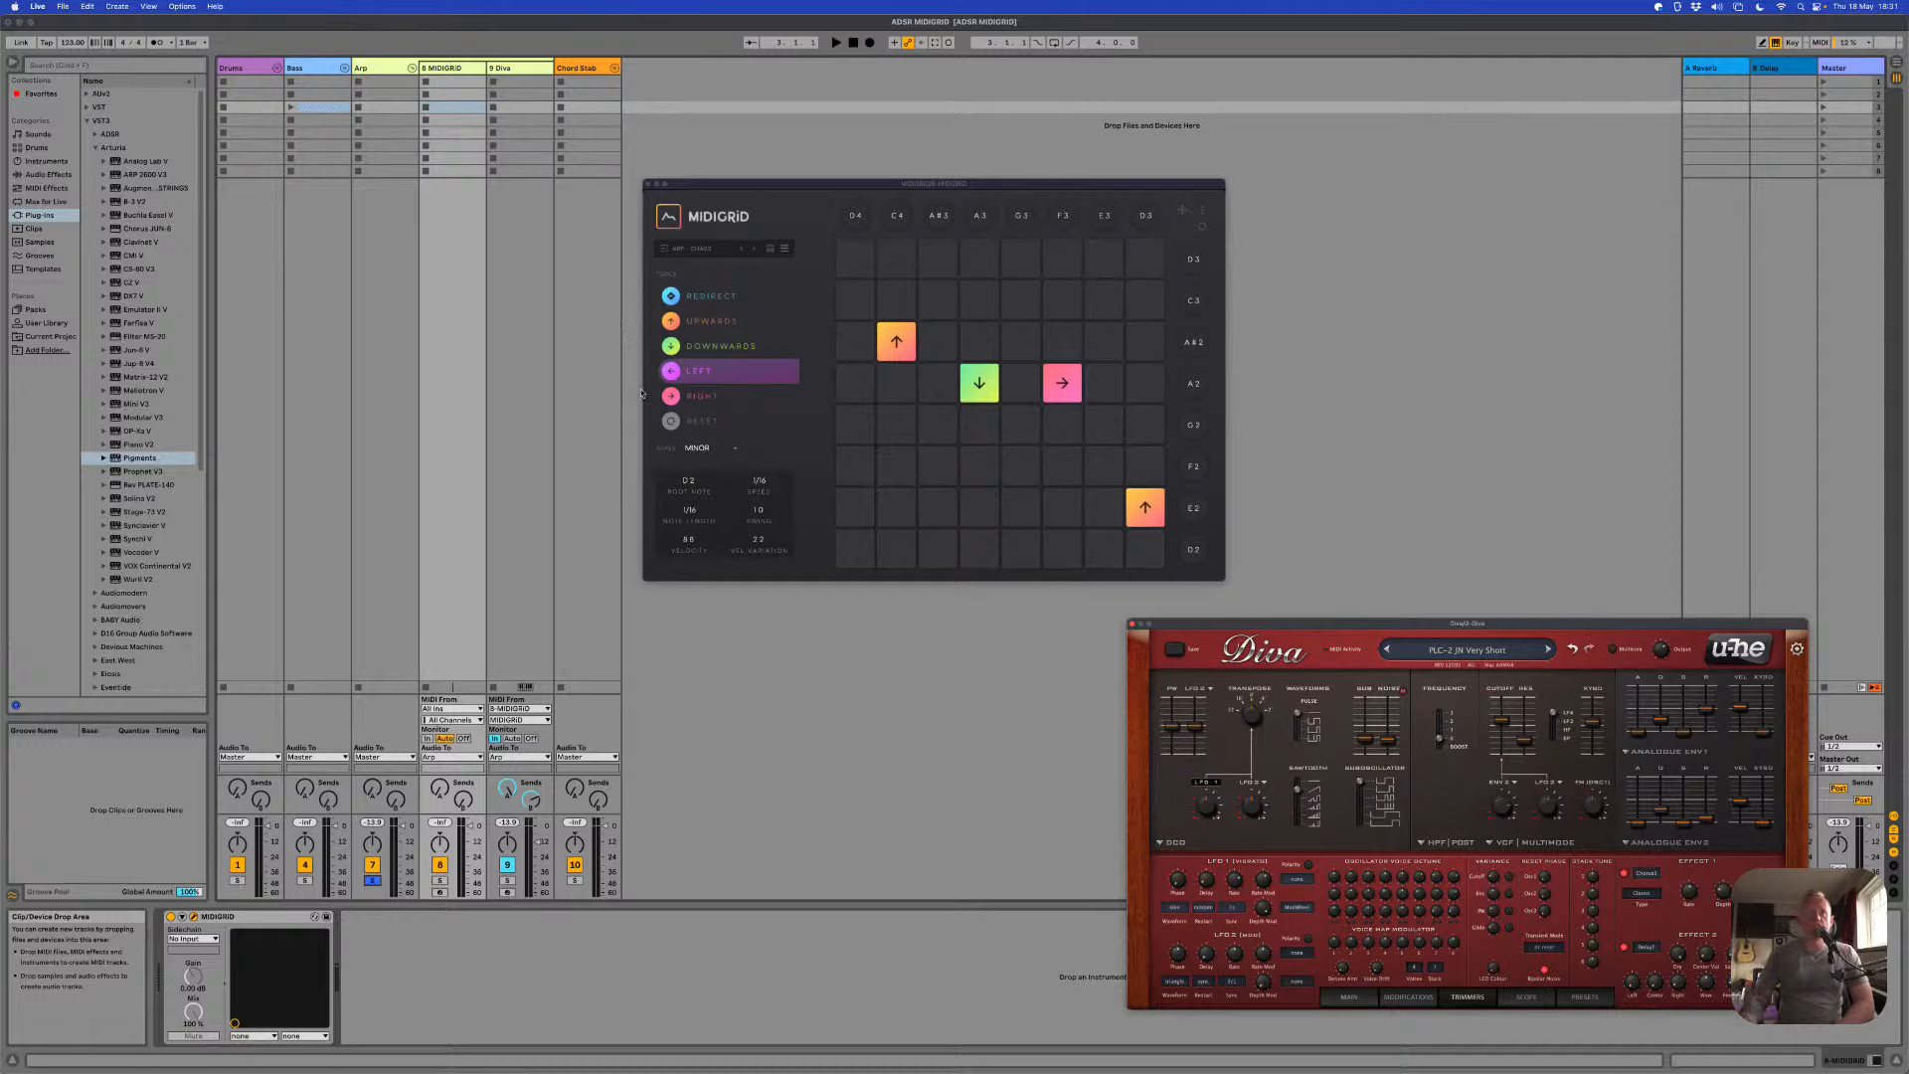
Step: Unfold the Bass group, open its MIDIGRID to check its root note and scale, and close it again
left_click(682, 455)
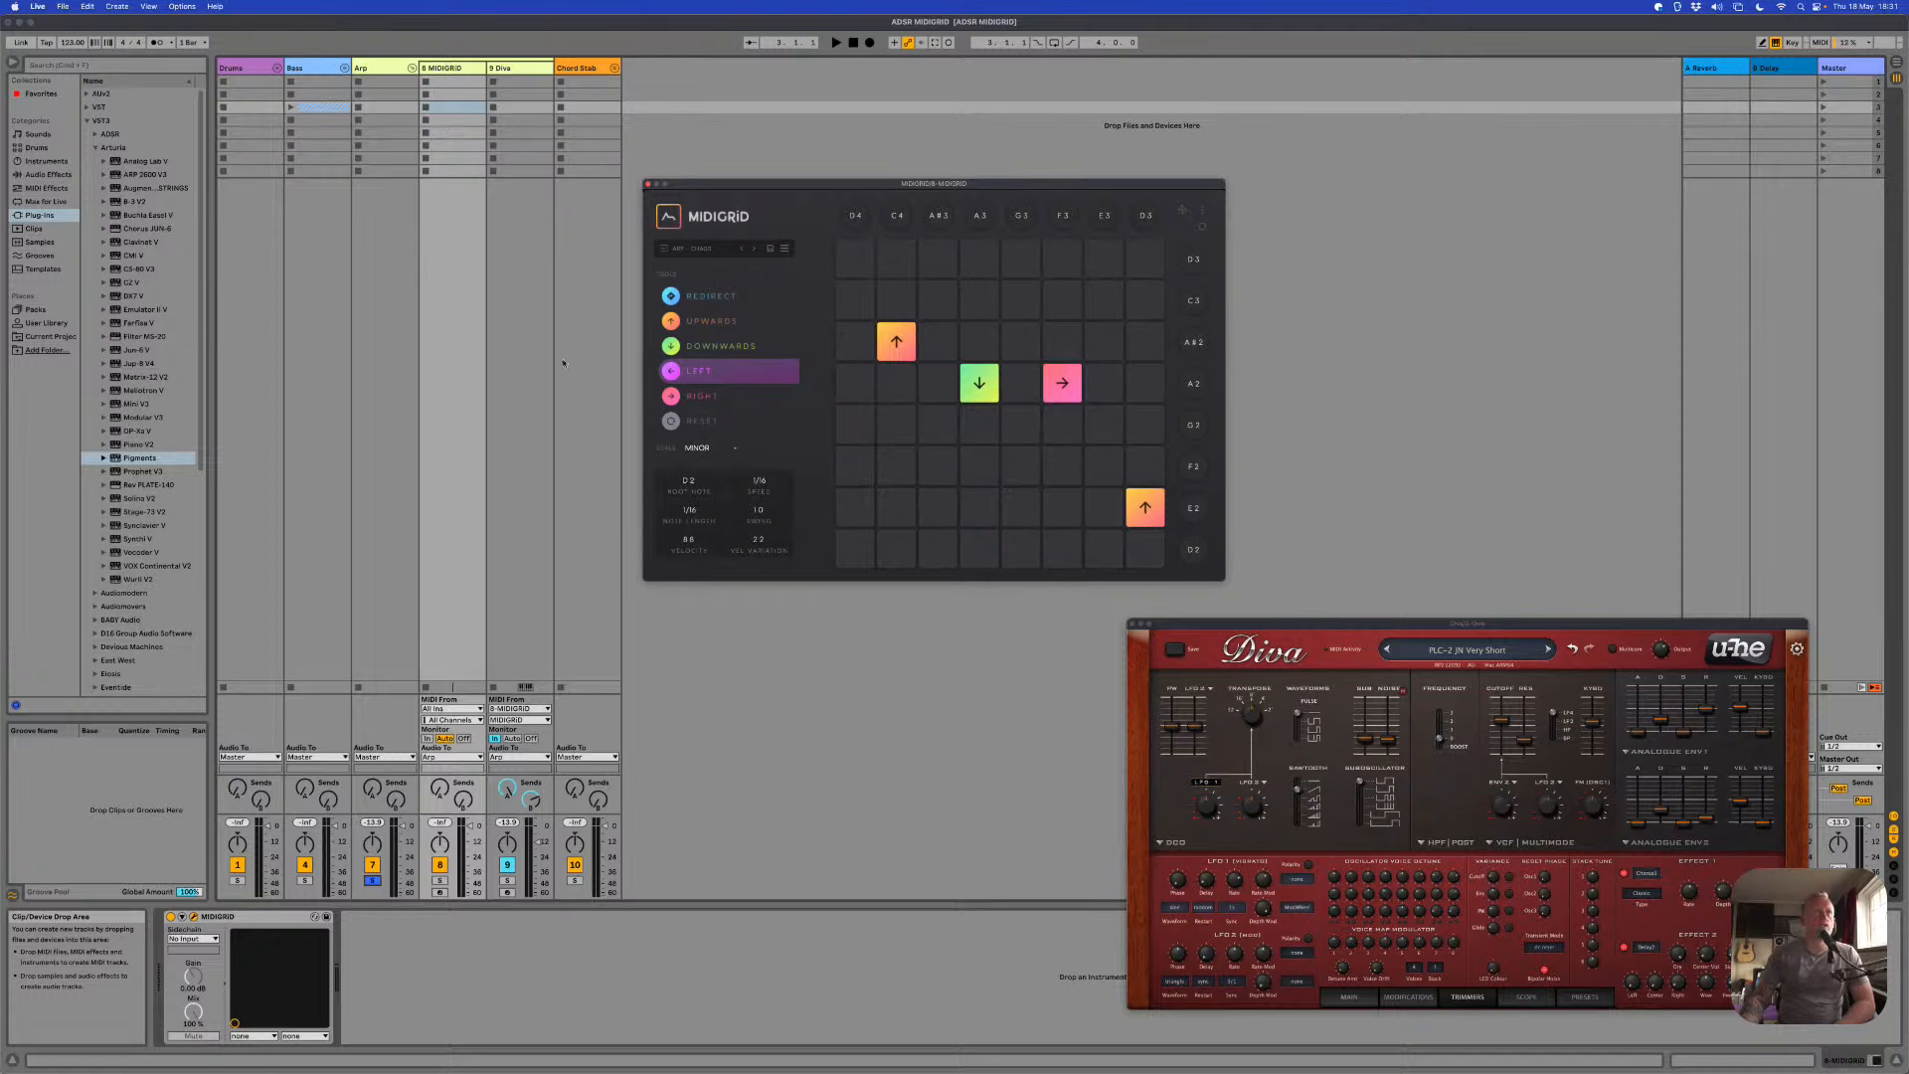
left_click(345, 69)
left_click(375, 69)
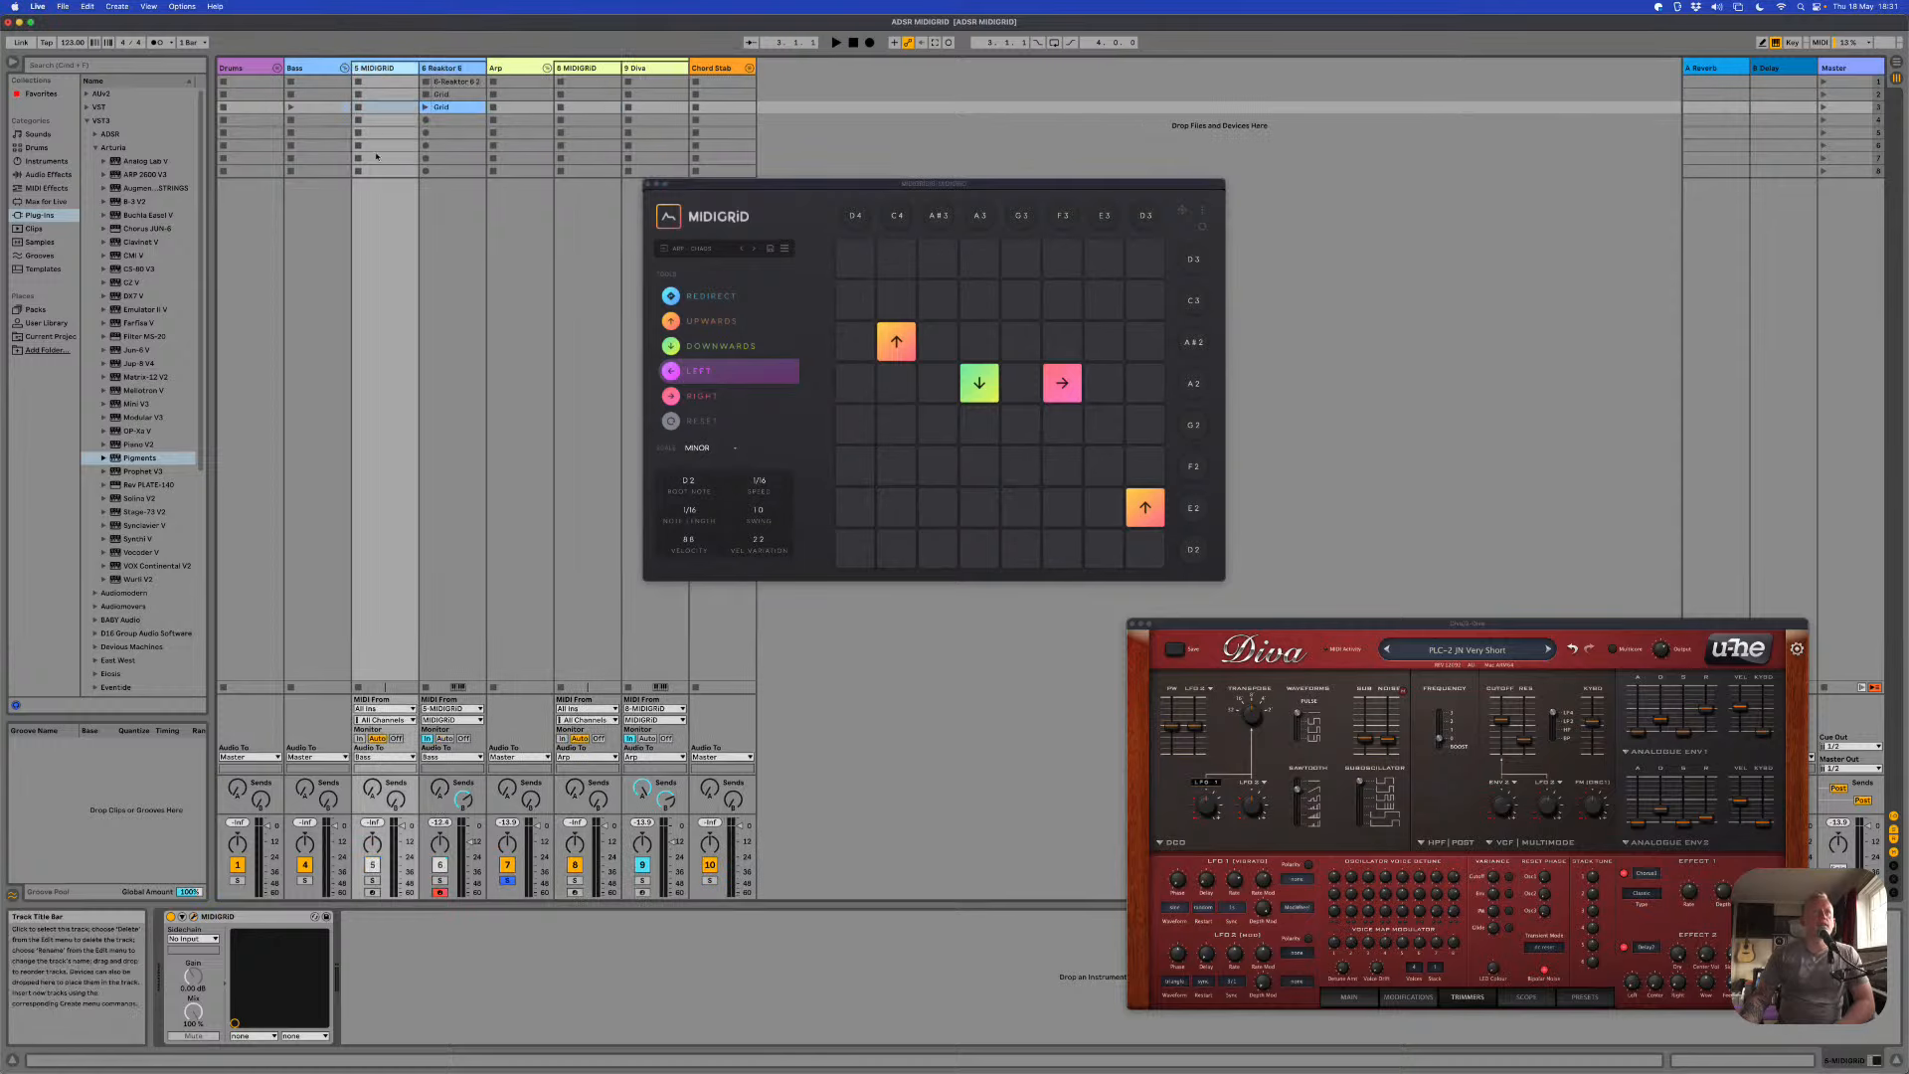
left_click(193, 917)
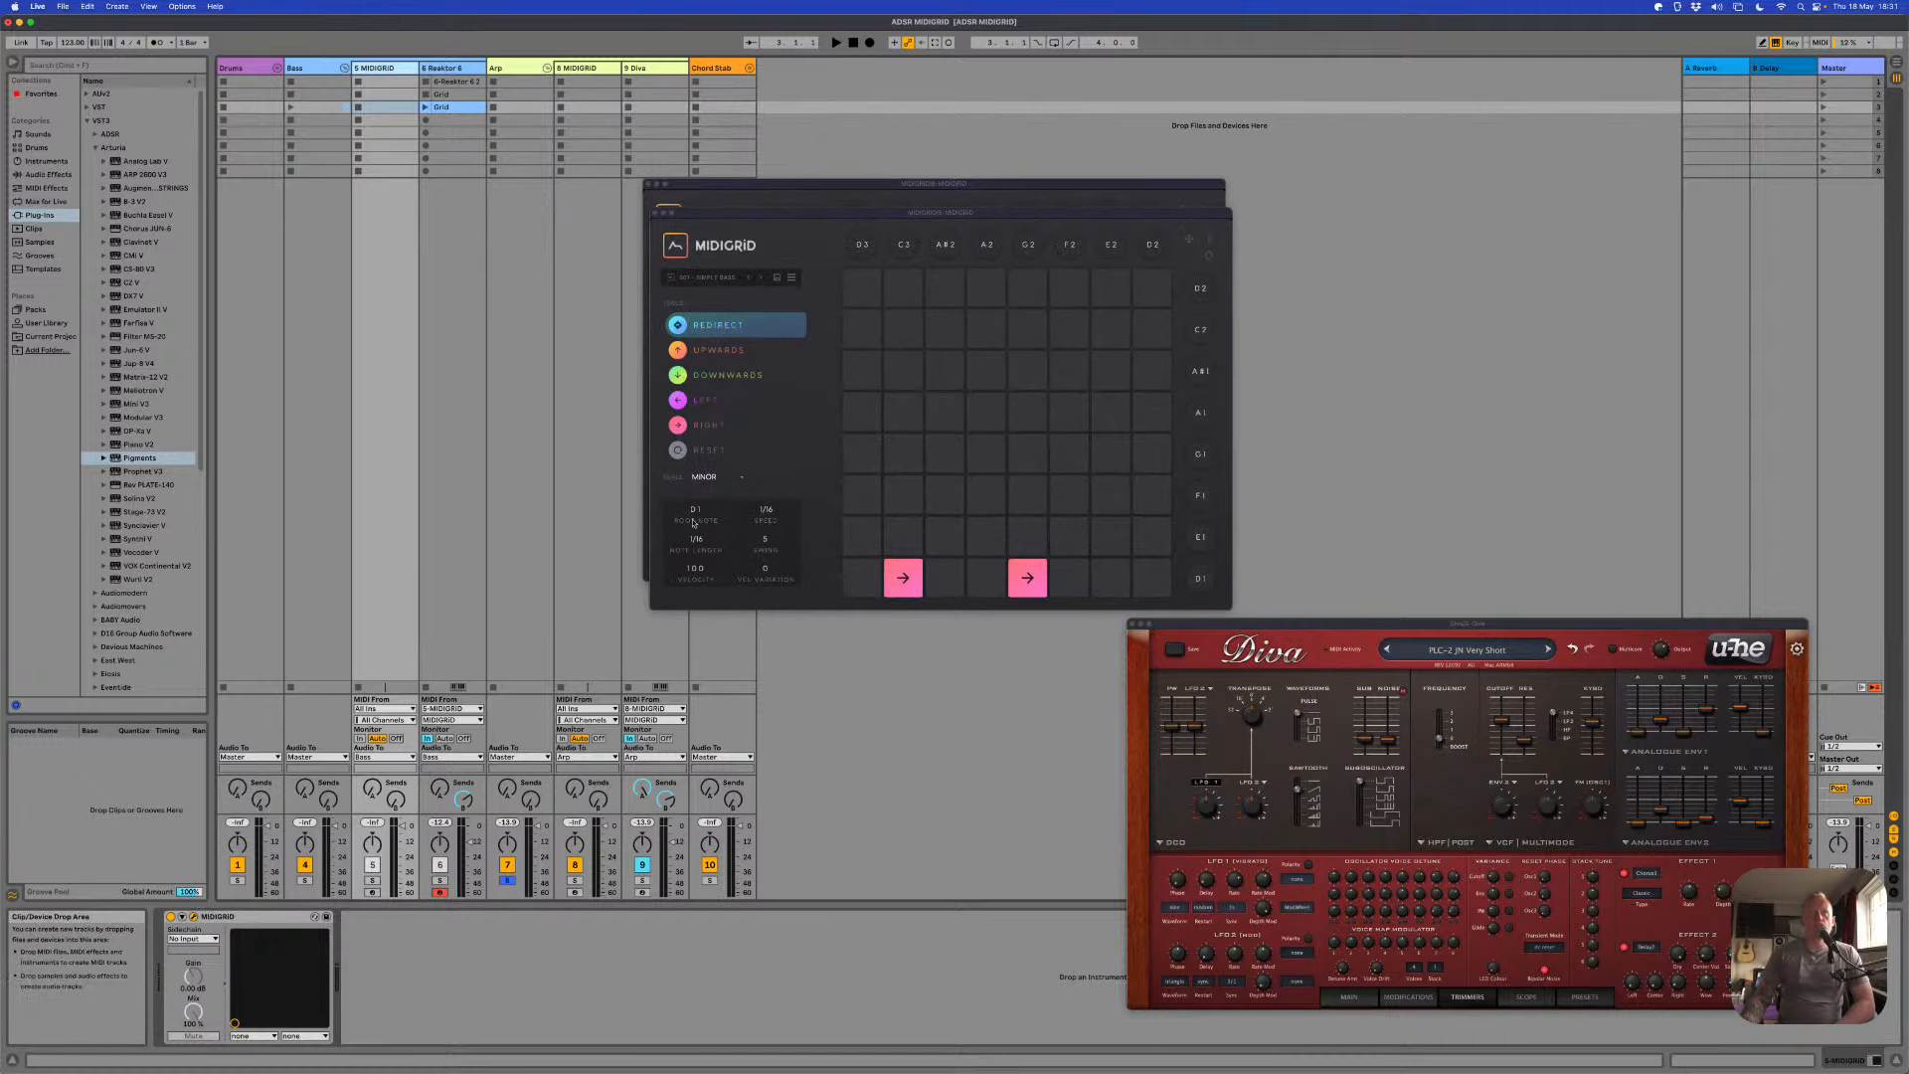
left_click_drag(779, 214, 166, 190)
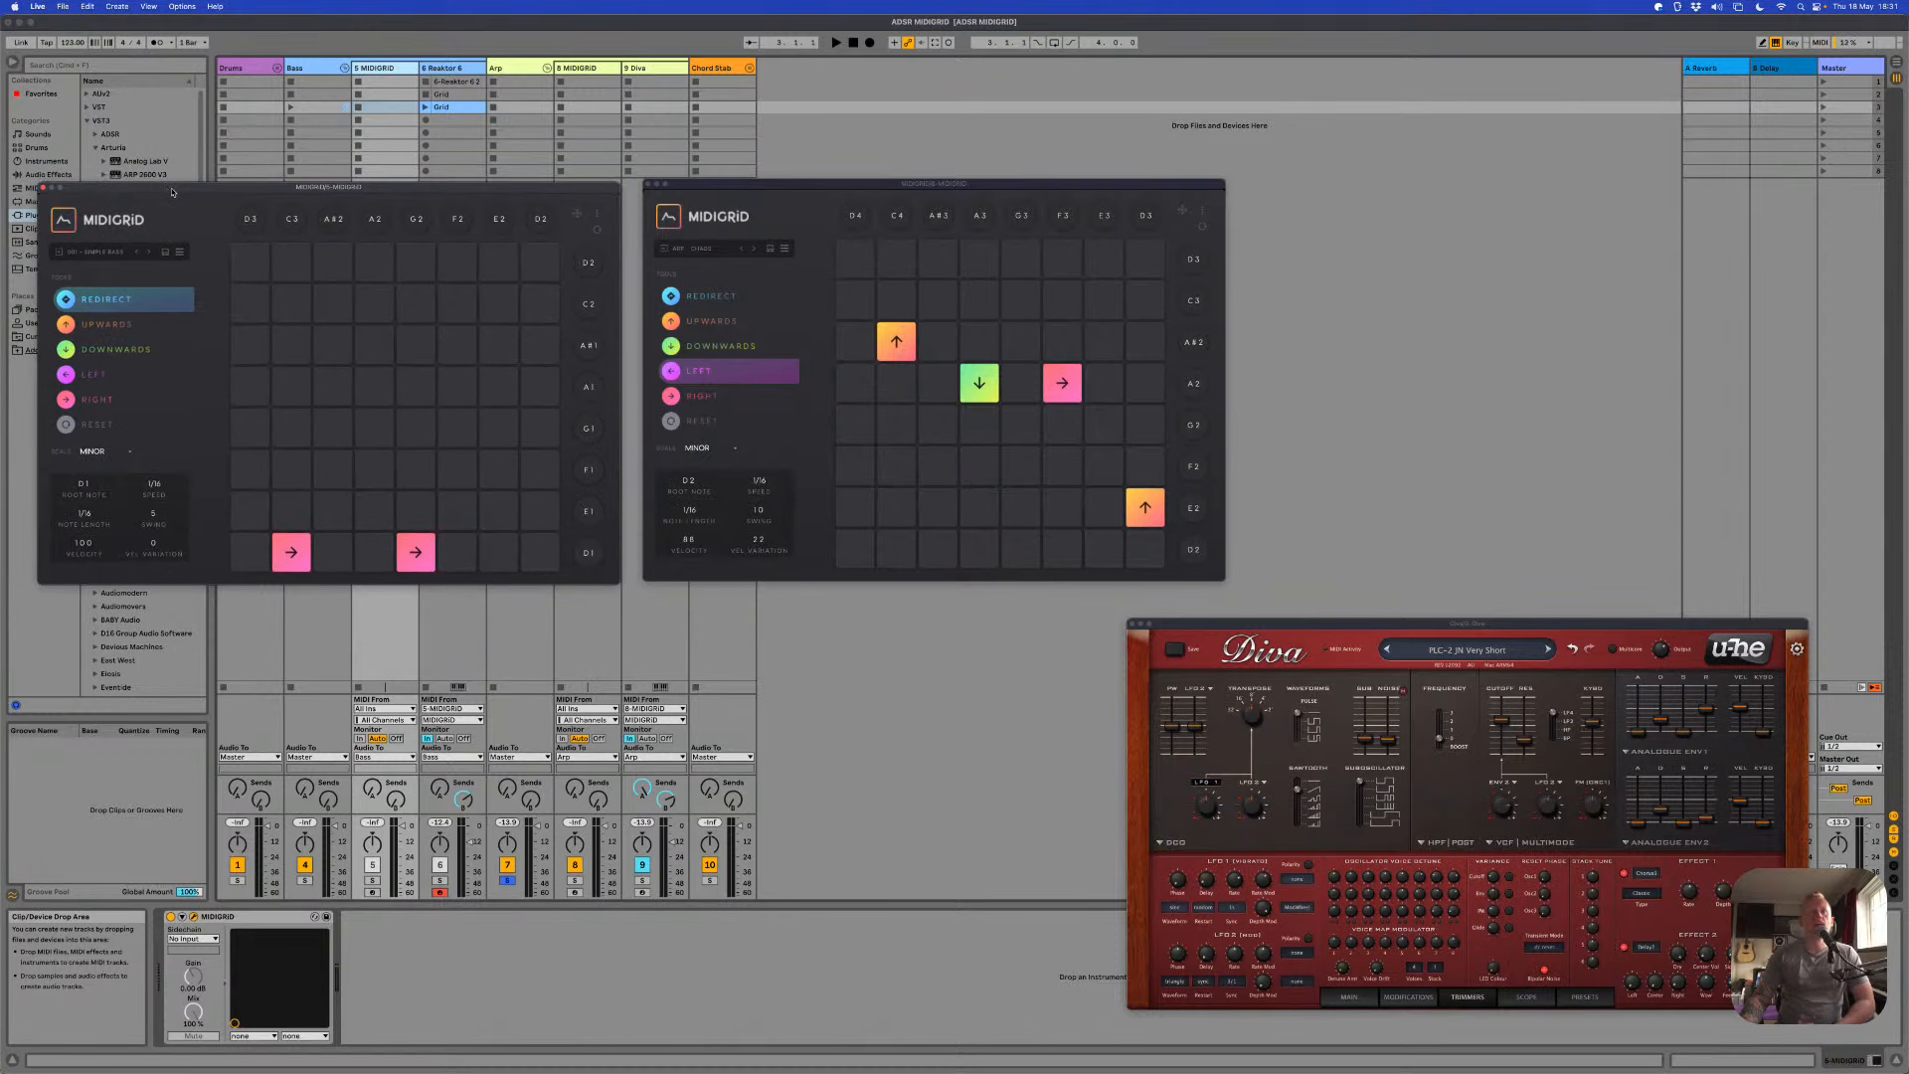
left_click(42, 187)
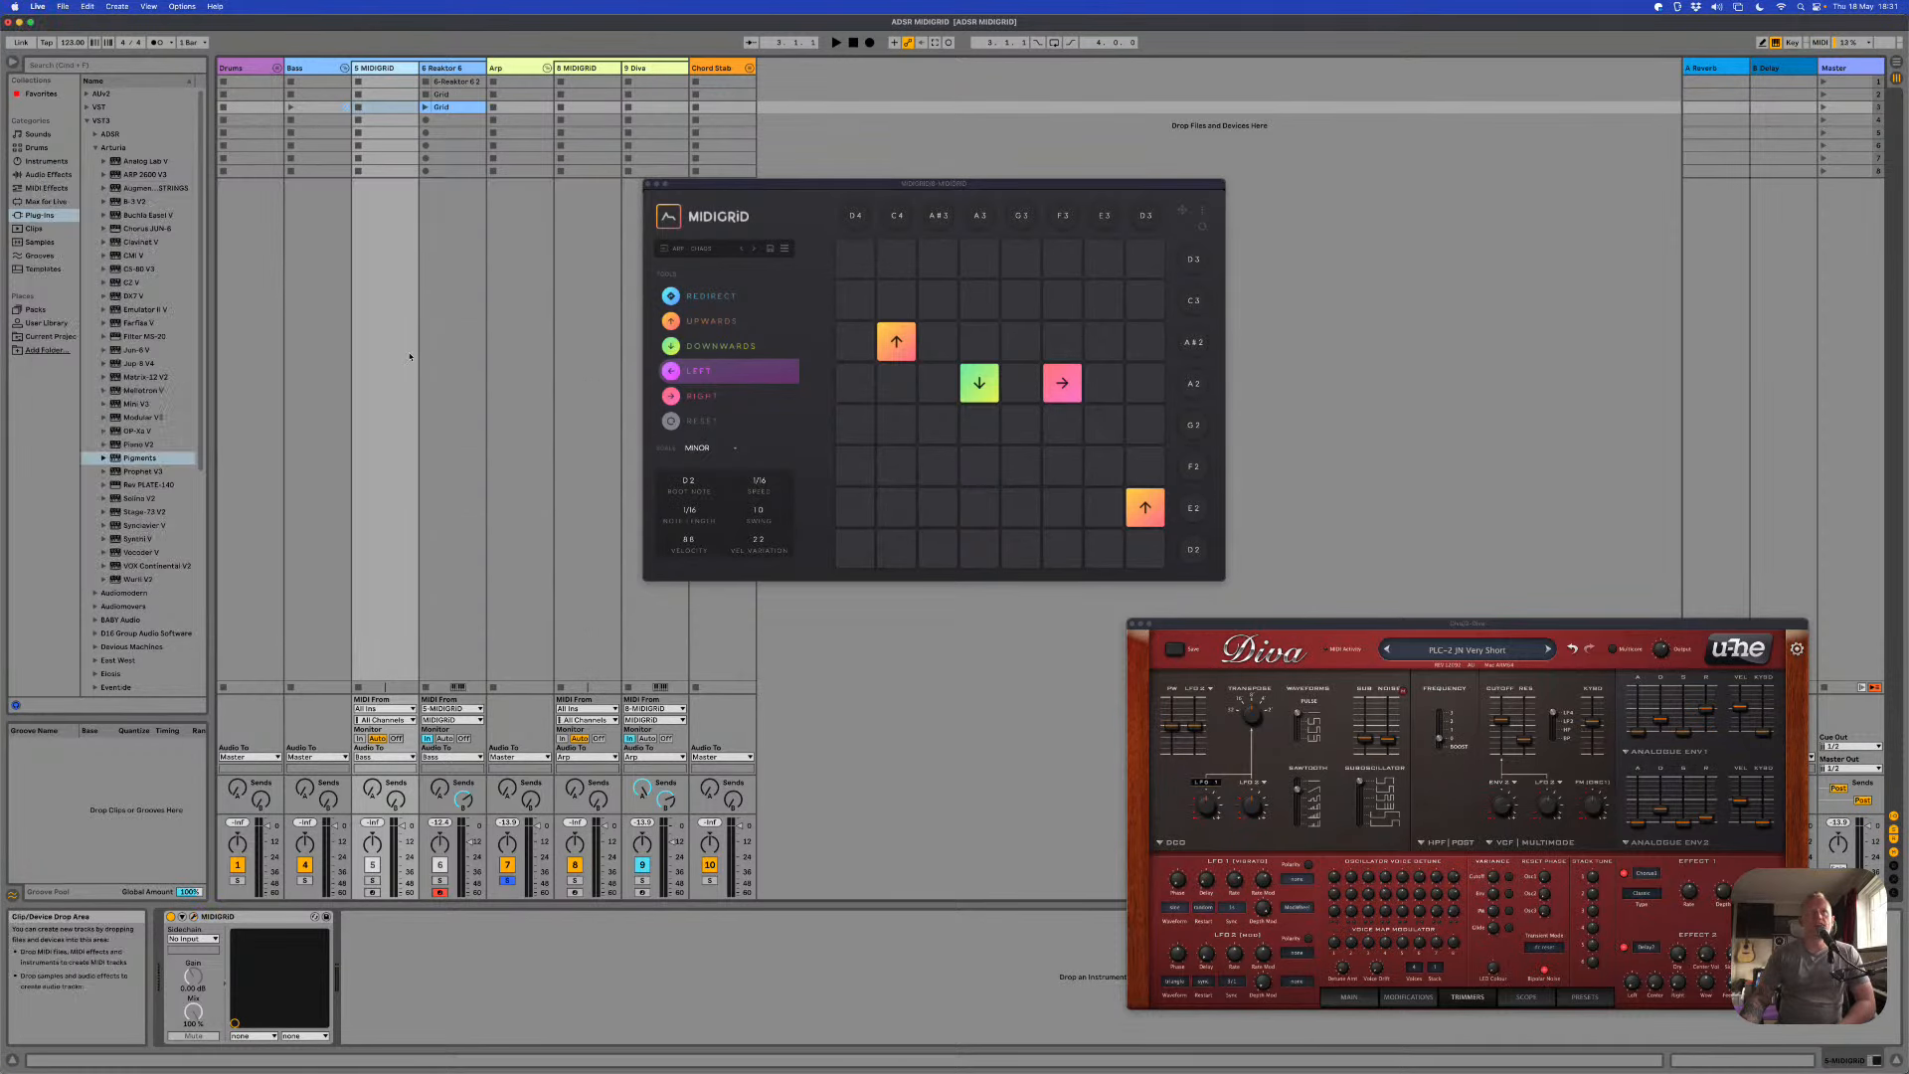
left_click_drag(775, 190, 818, 221)
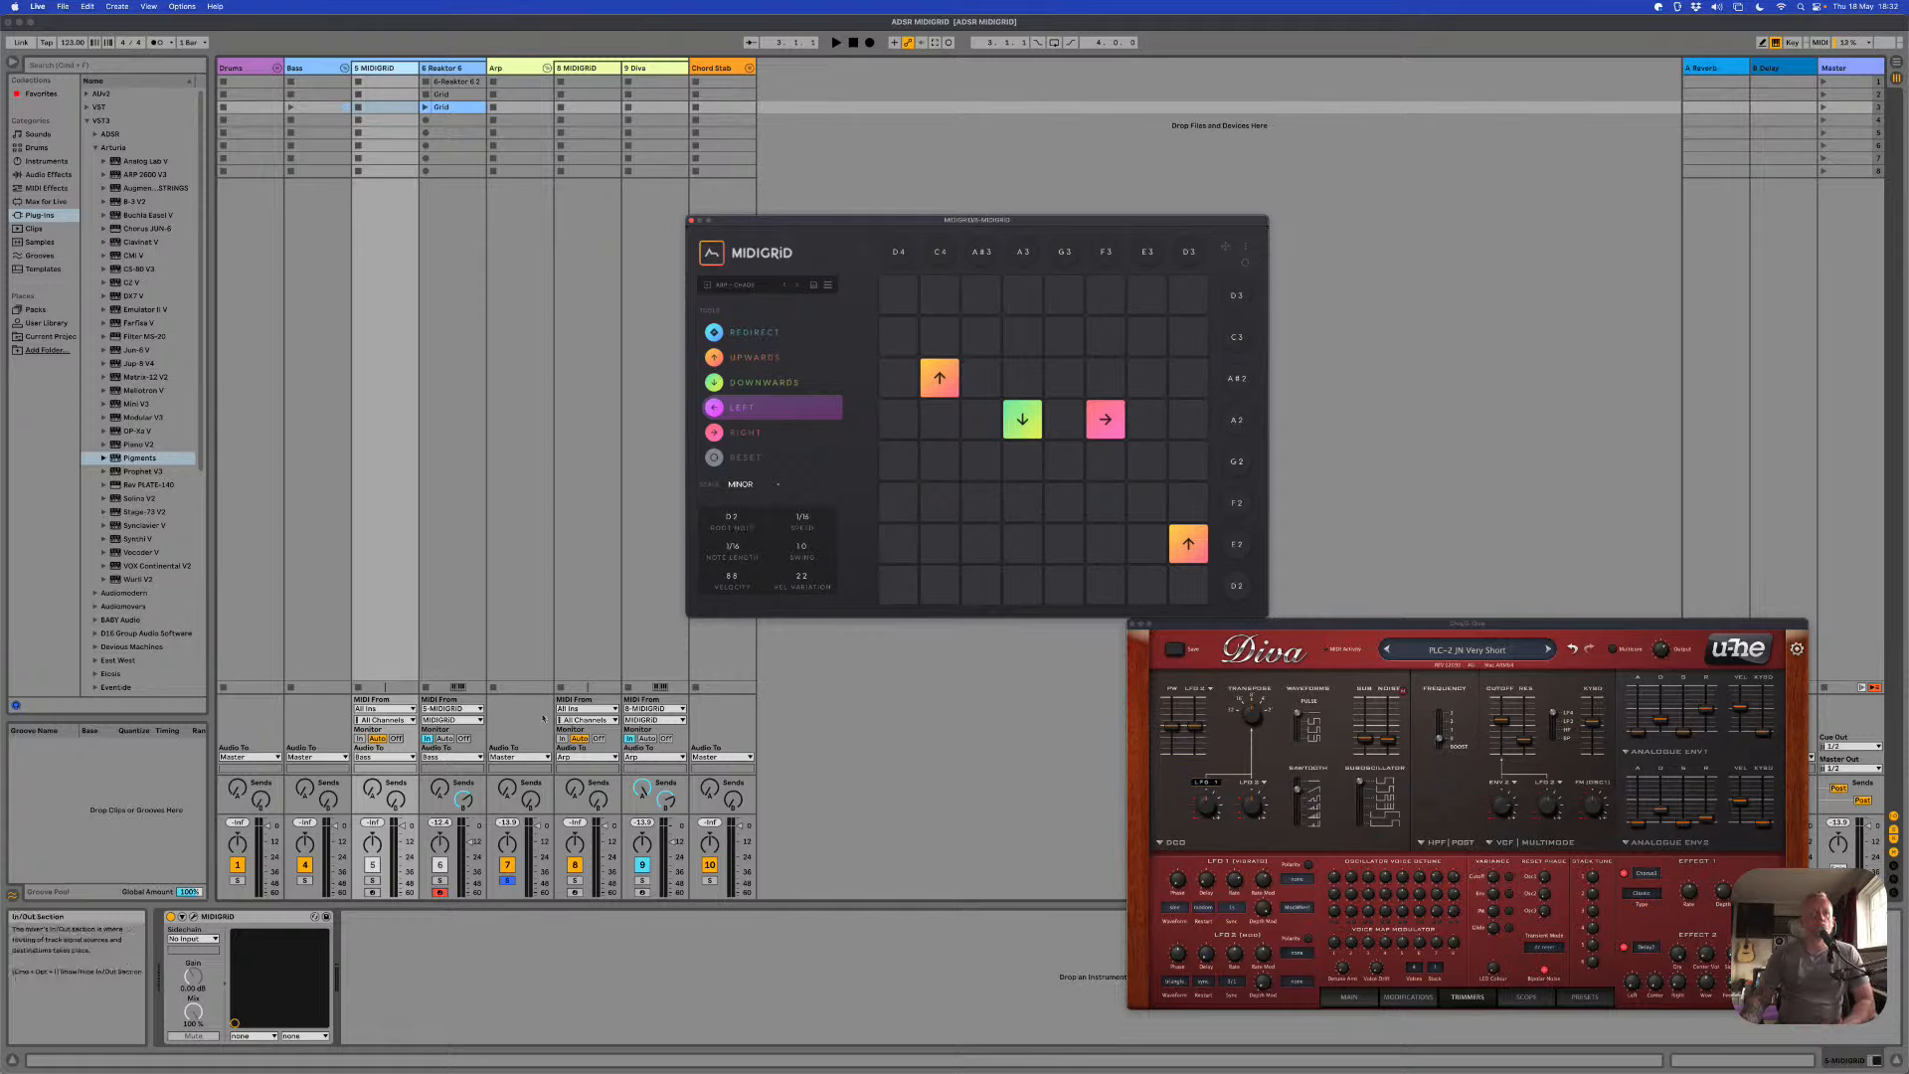
Step: Solo the Bass and Drums groups alongside the Arp group during playback
left_click(305, 881)
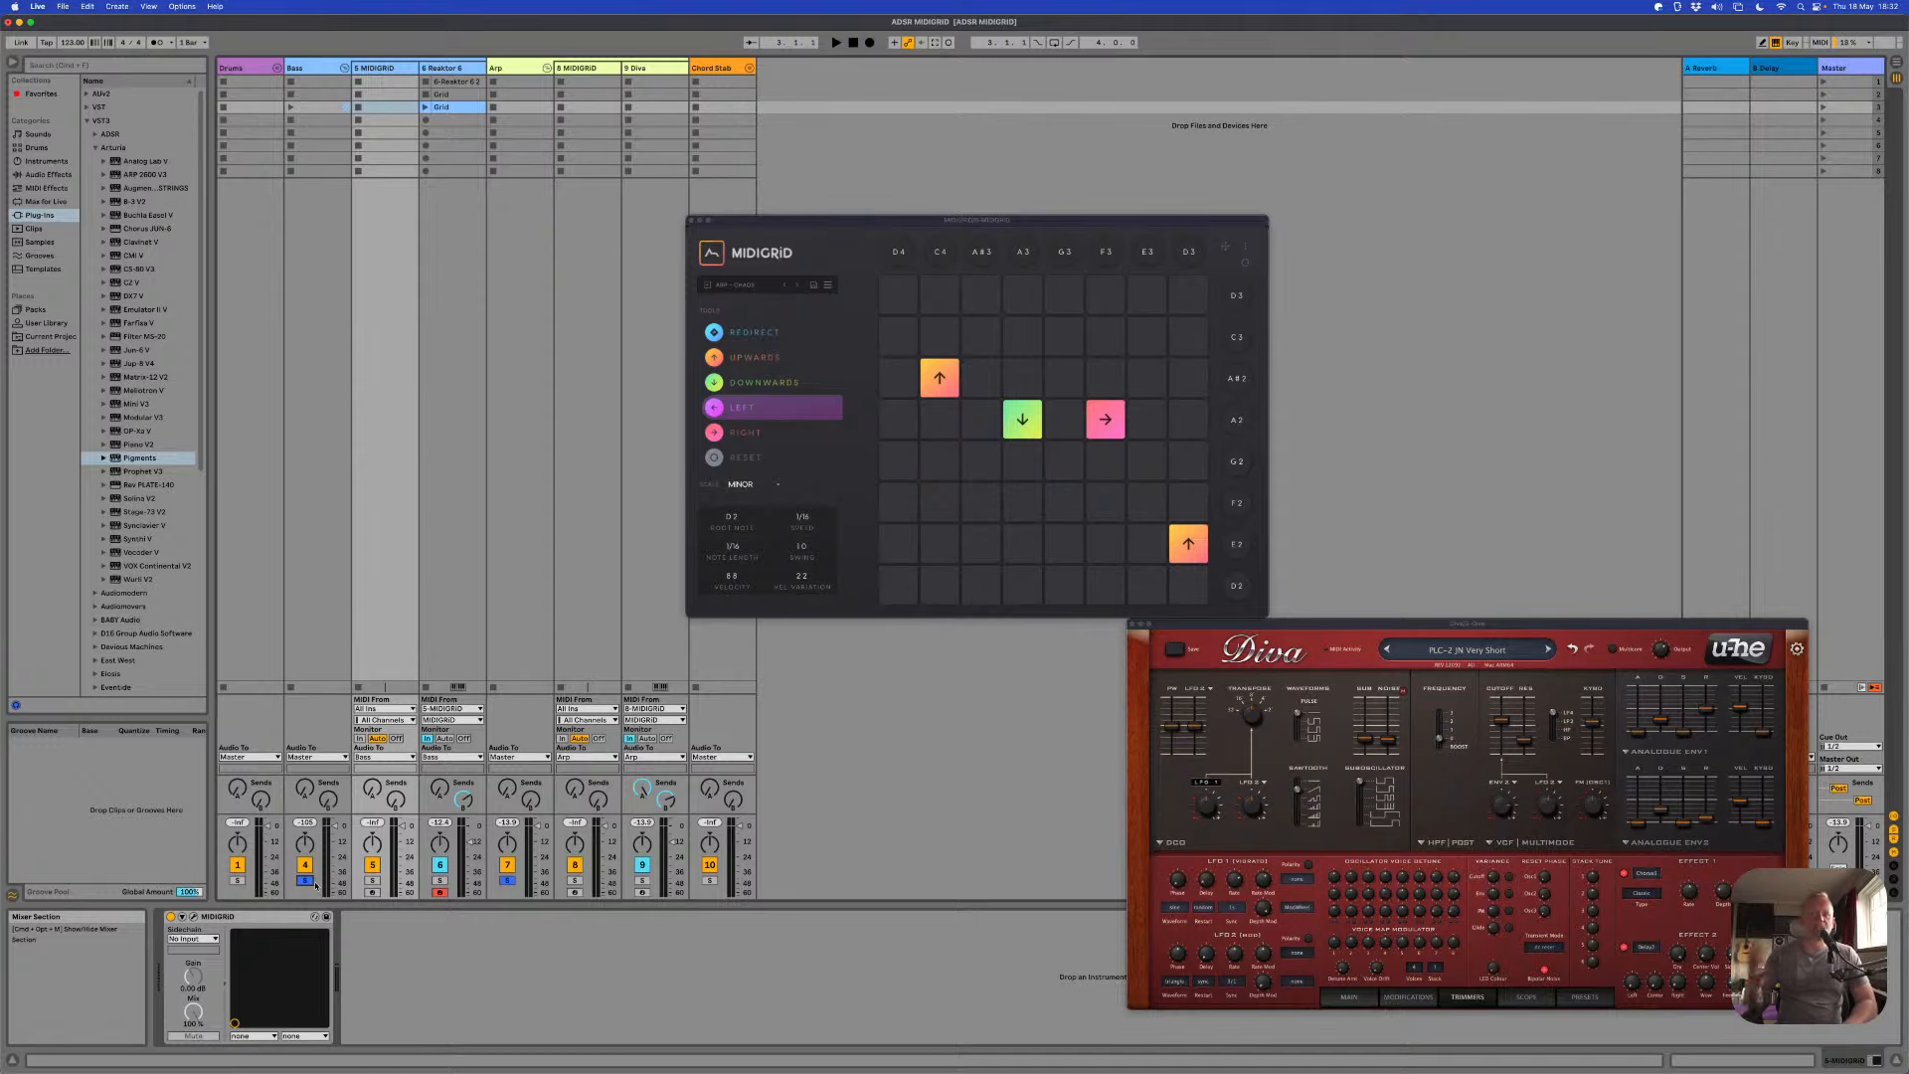
key("space")
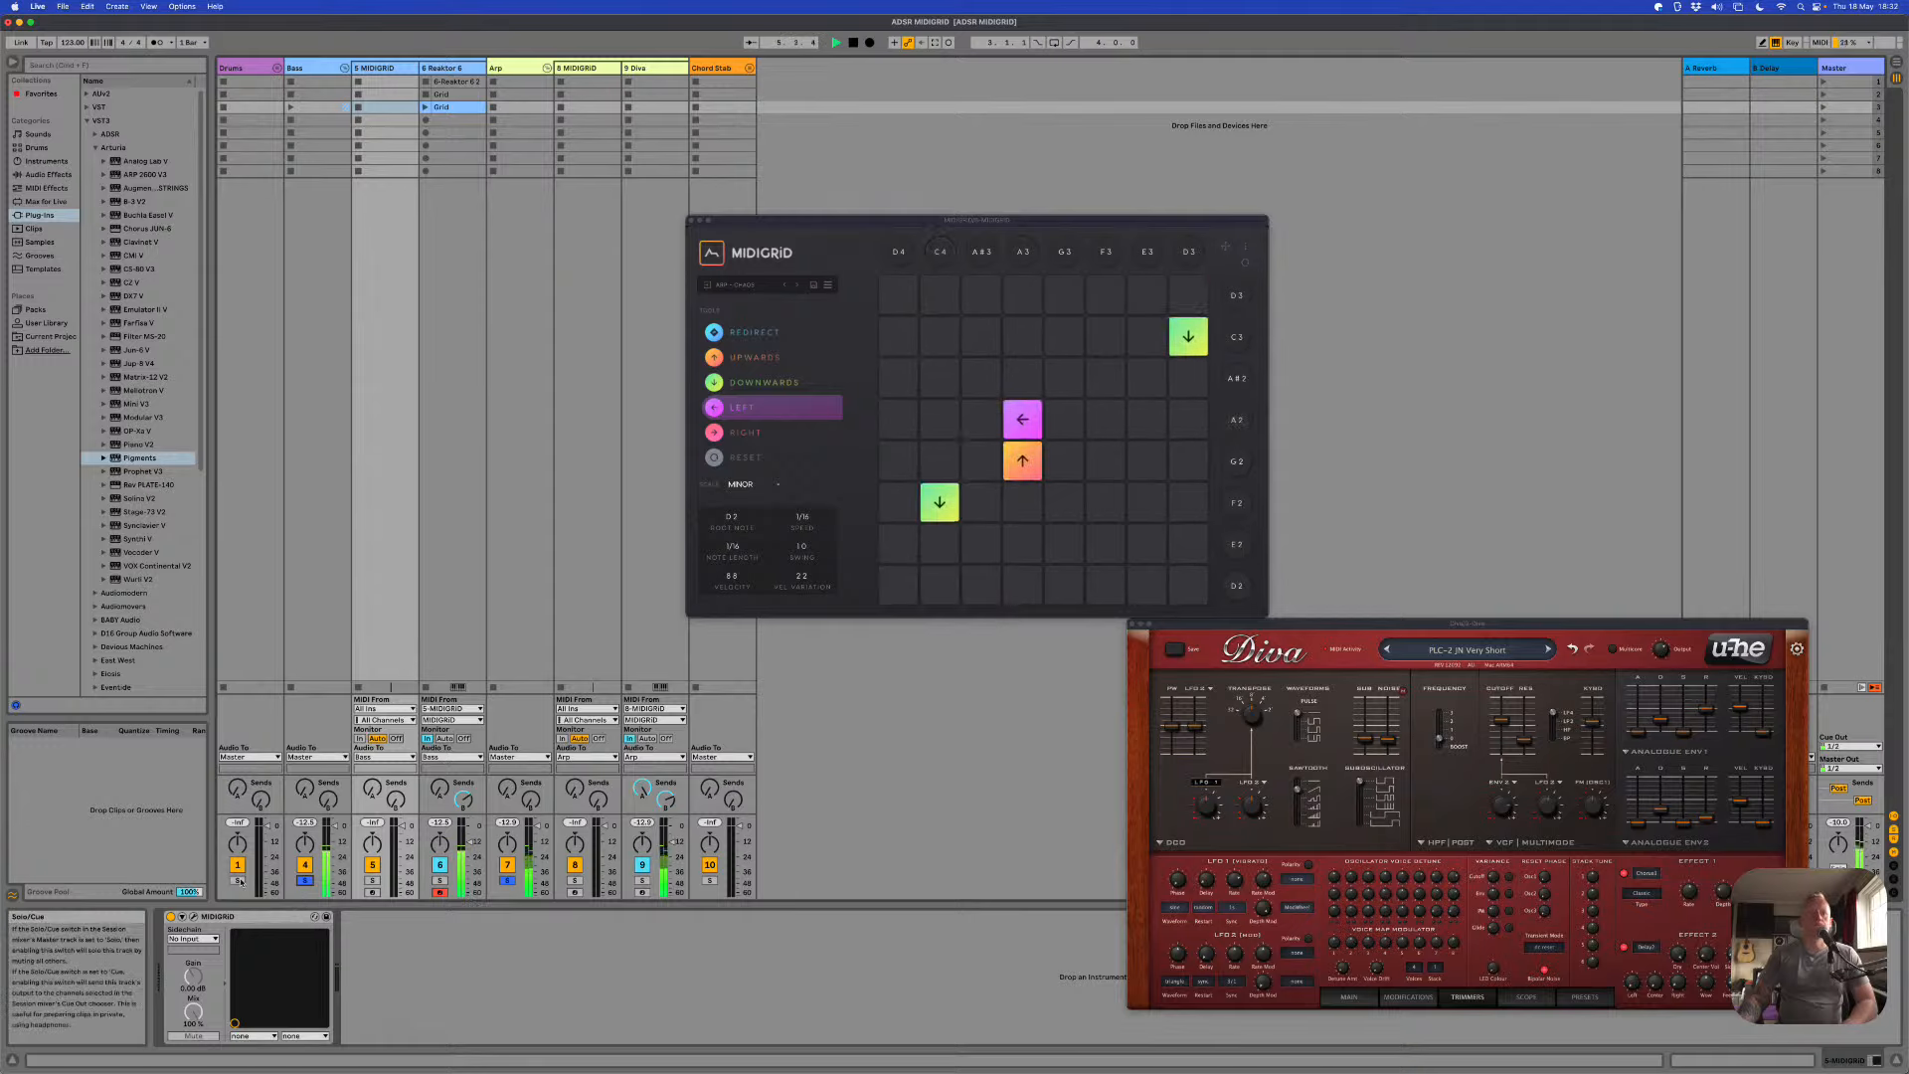
left_click(238, 880)
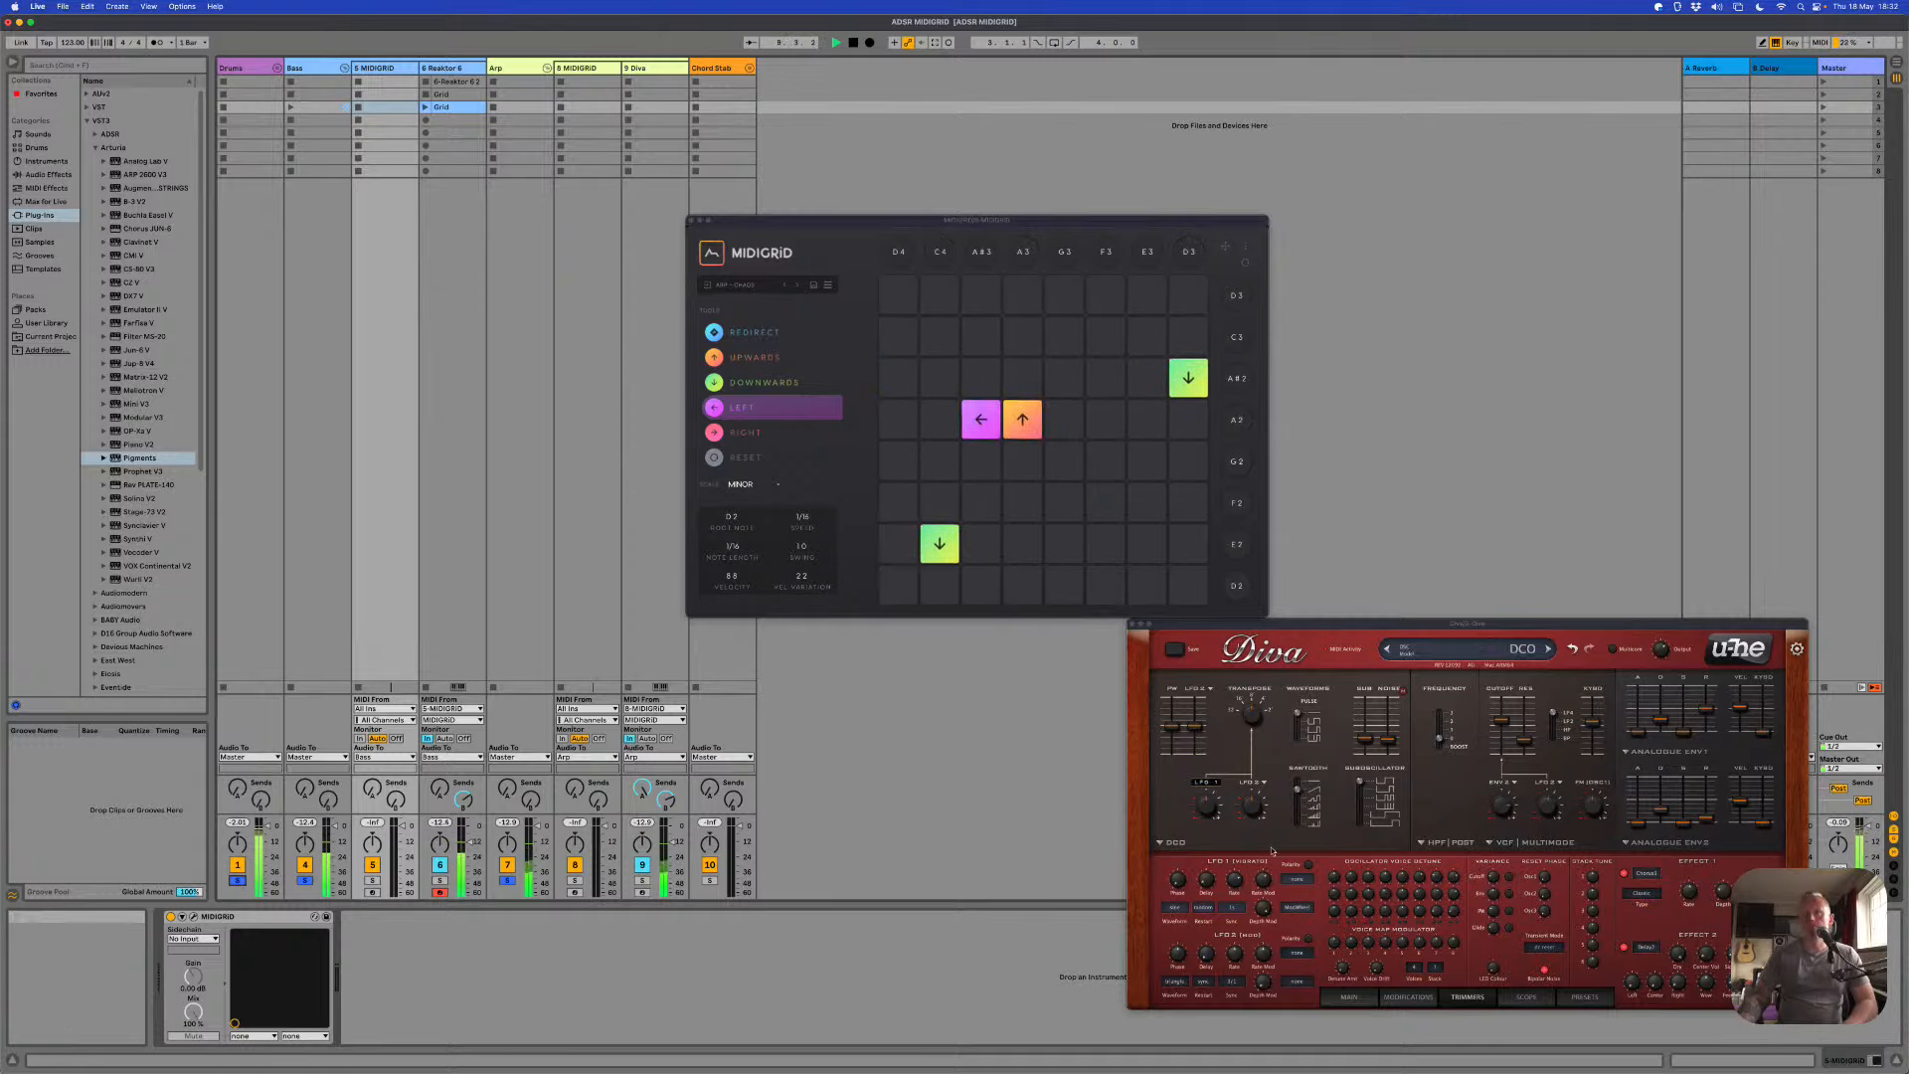
Step: Sweep Diva's filter cutoff down and back up to 99.00, and adjust the upper envelope's decay
left_click_drag(1495, 722, 1493, 750)
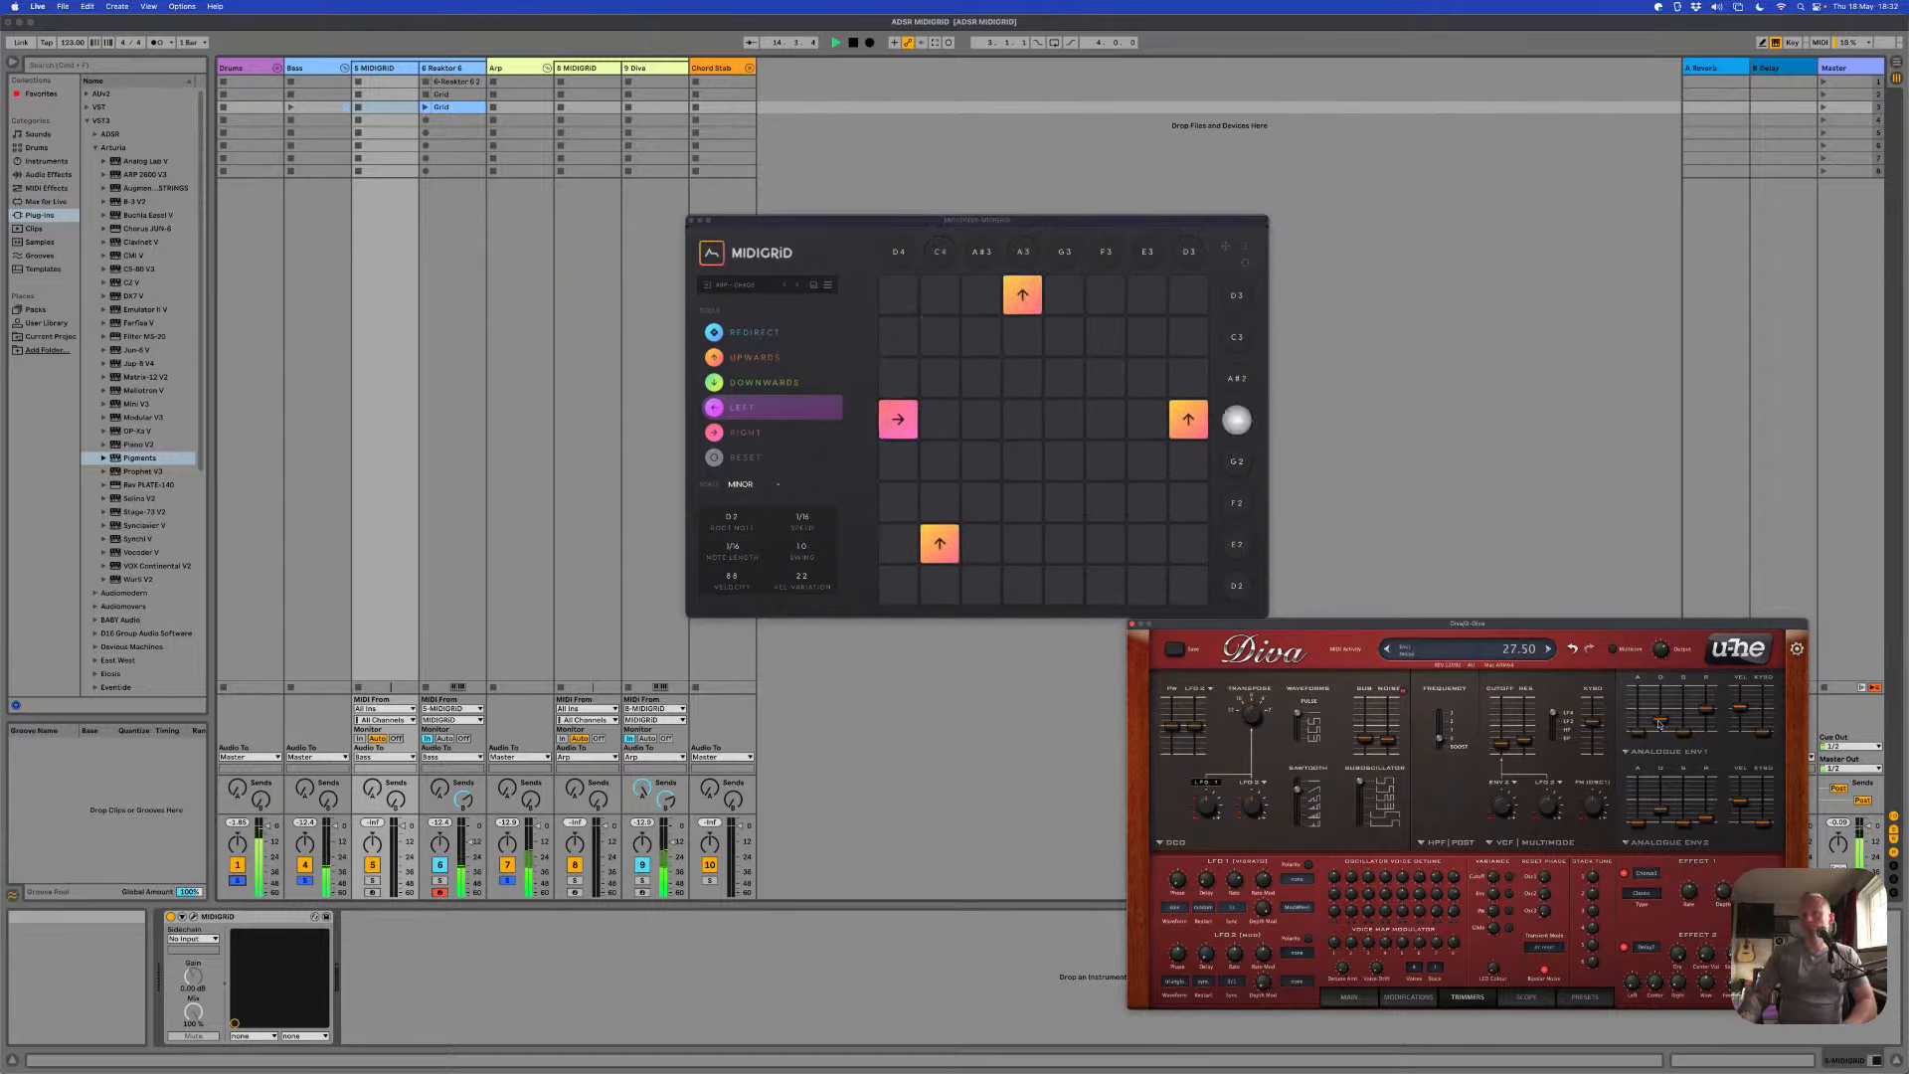
left_click_drag(1502, 743, 1505, 721)
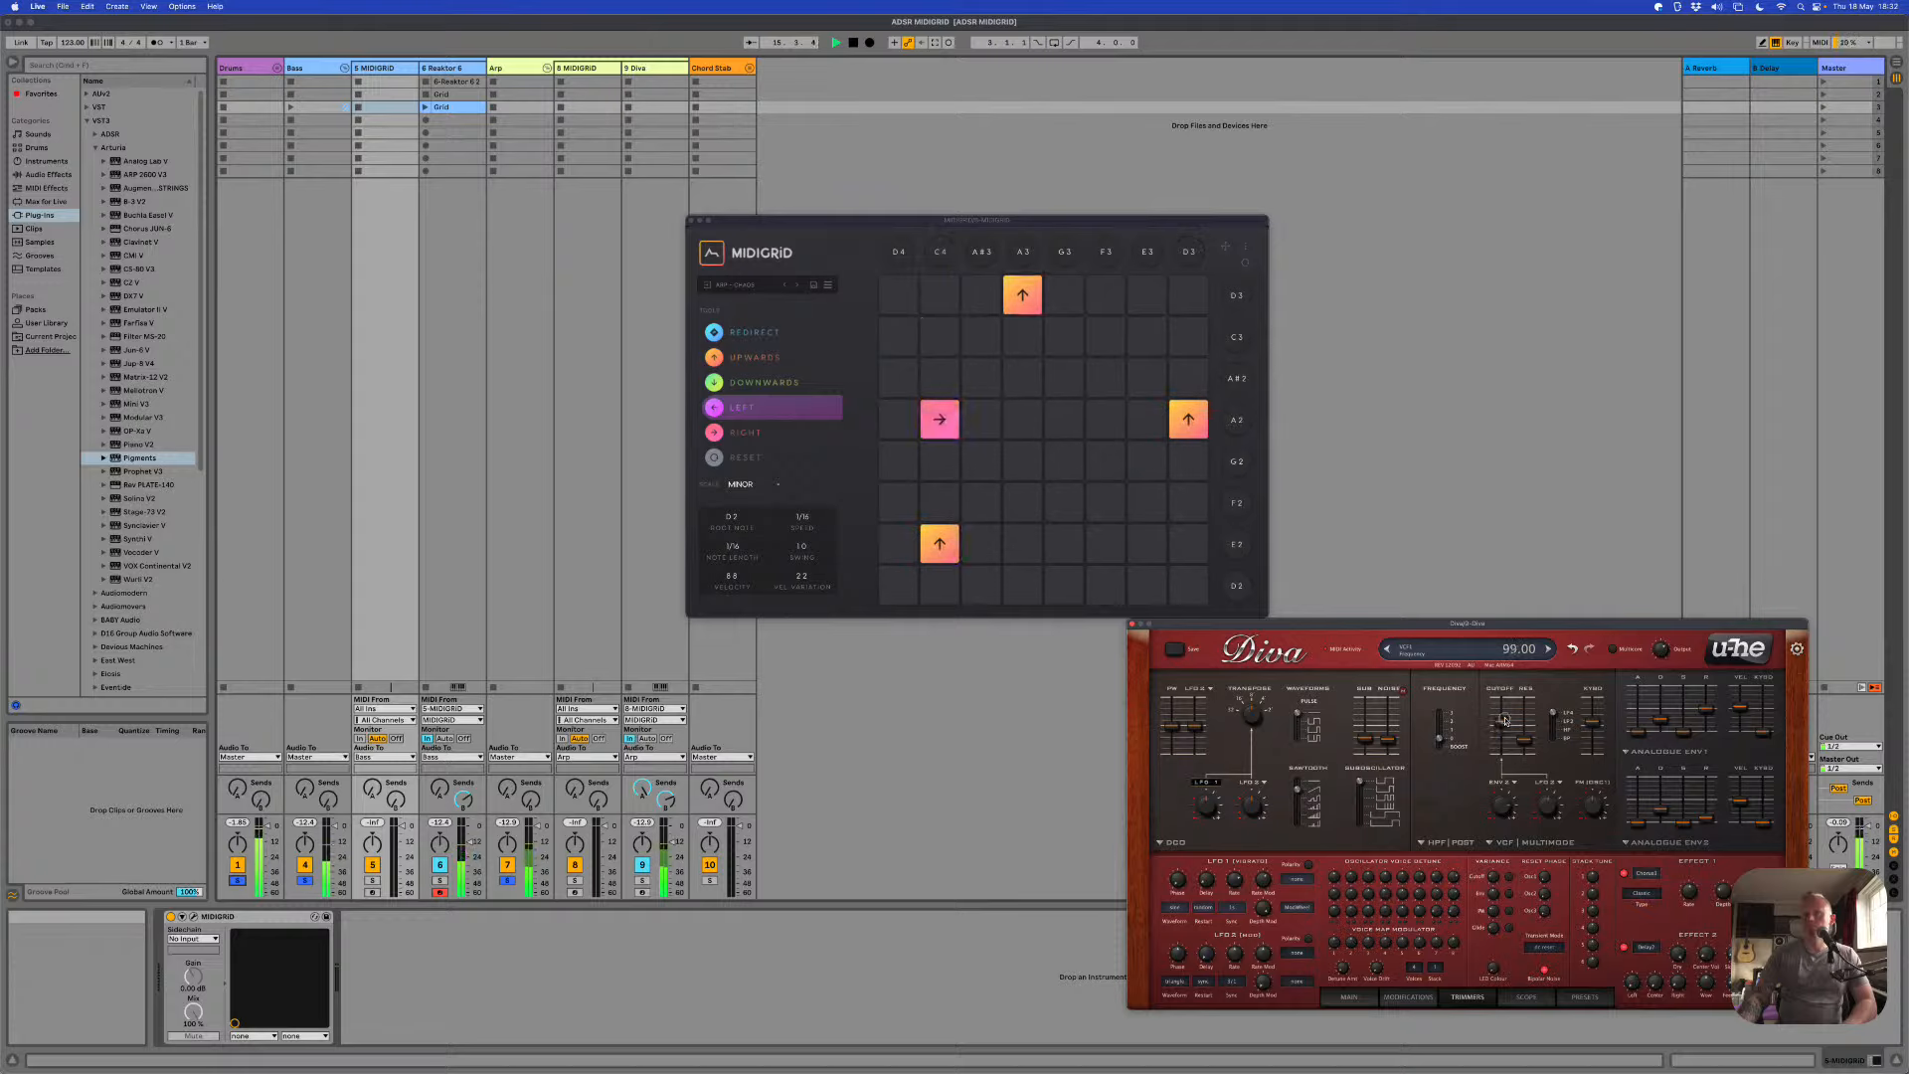
left_click_drag(1662, 720, 1671, 725)
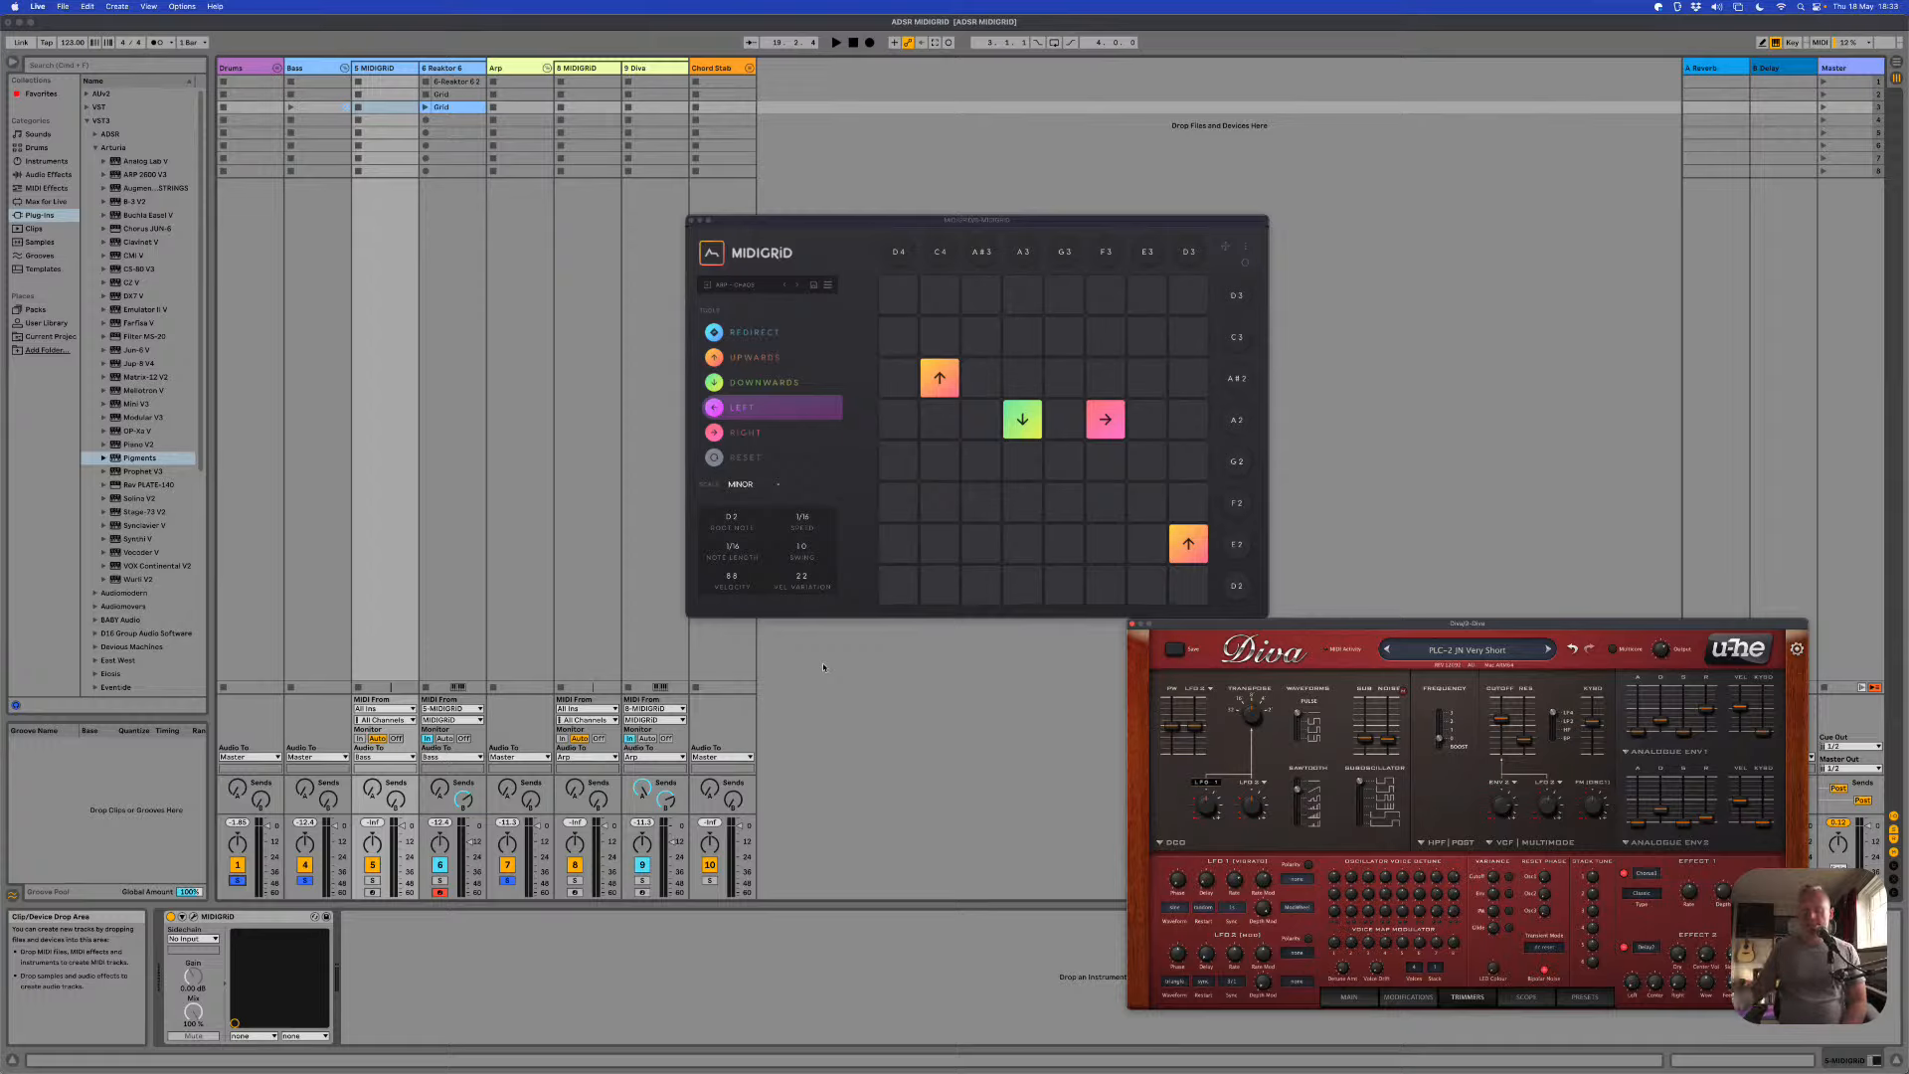
Step: Load the Arp - Dreaming preset from the Progressive and Melodic folder into the Arp group's MIDIGRID
left_click(745, 286)
left_click(745, 286)
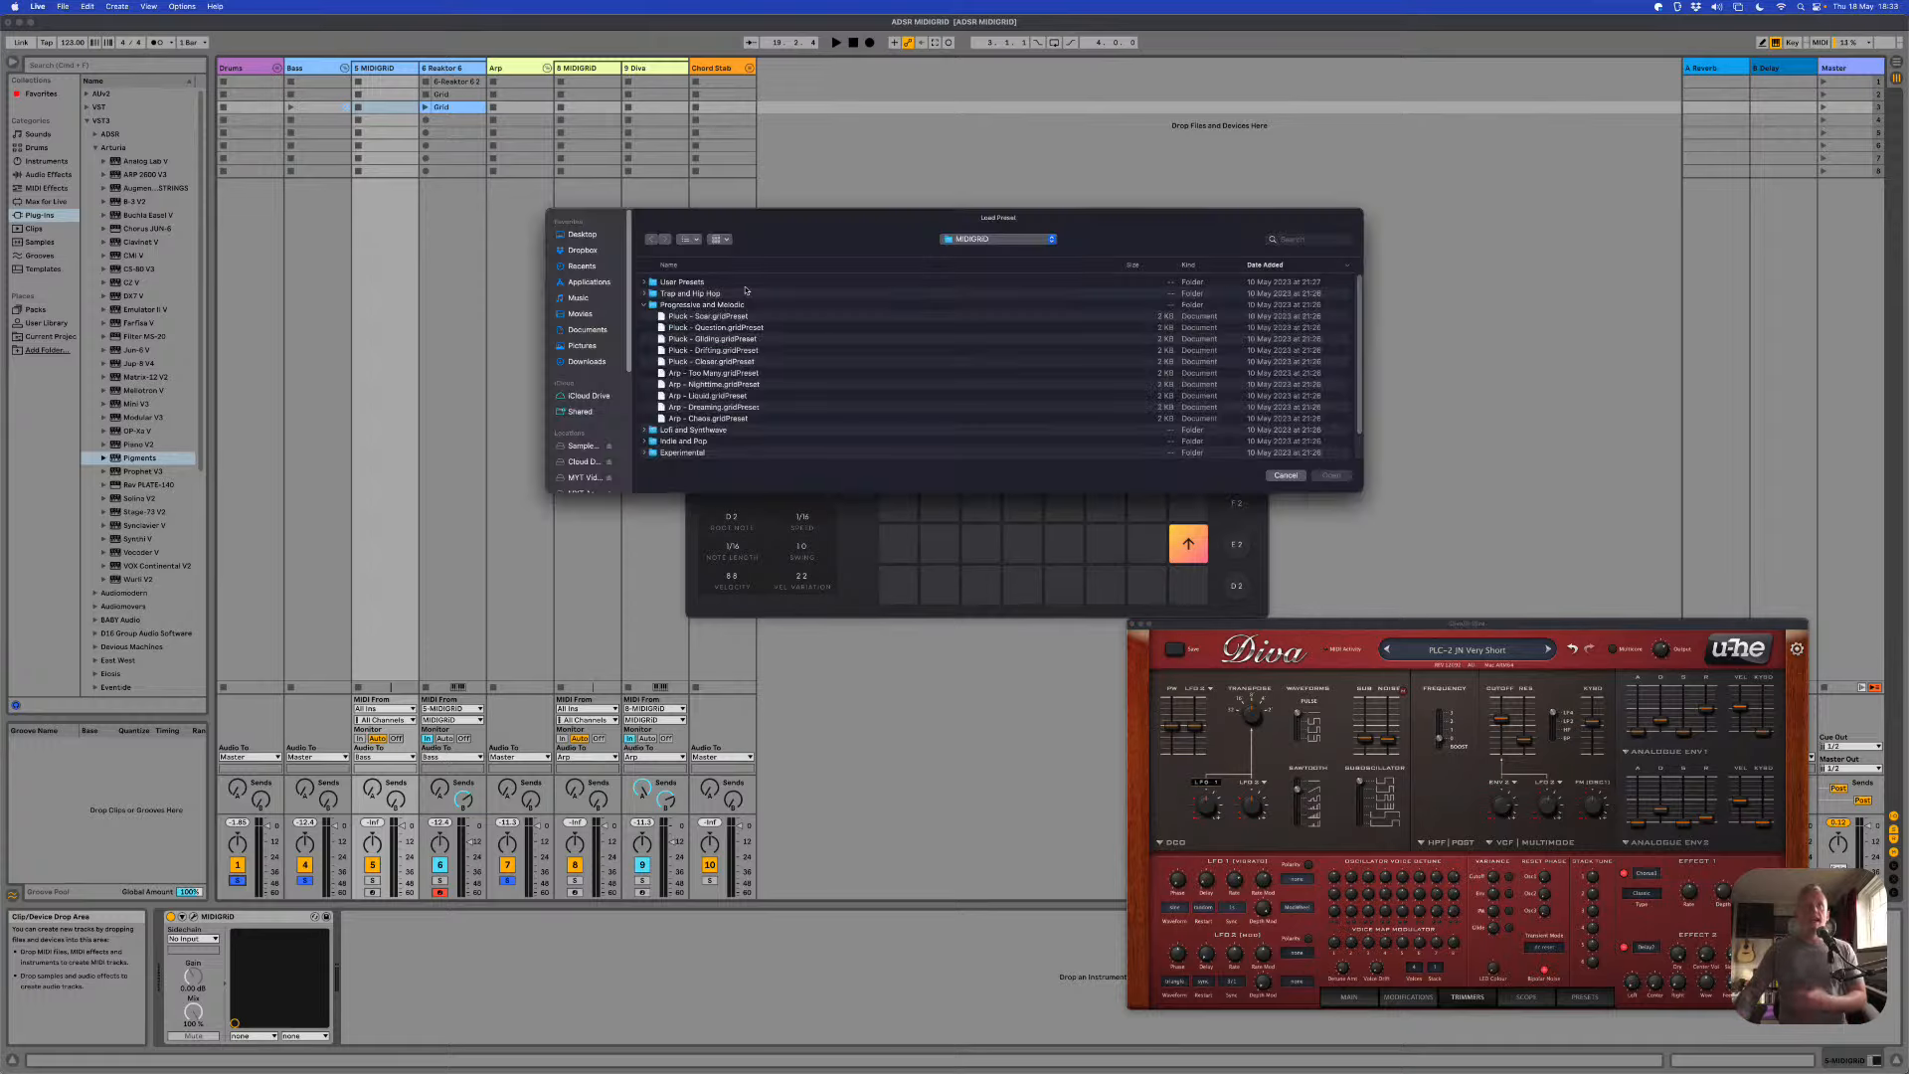
left_click(729, 408)
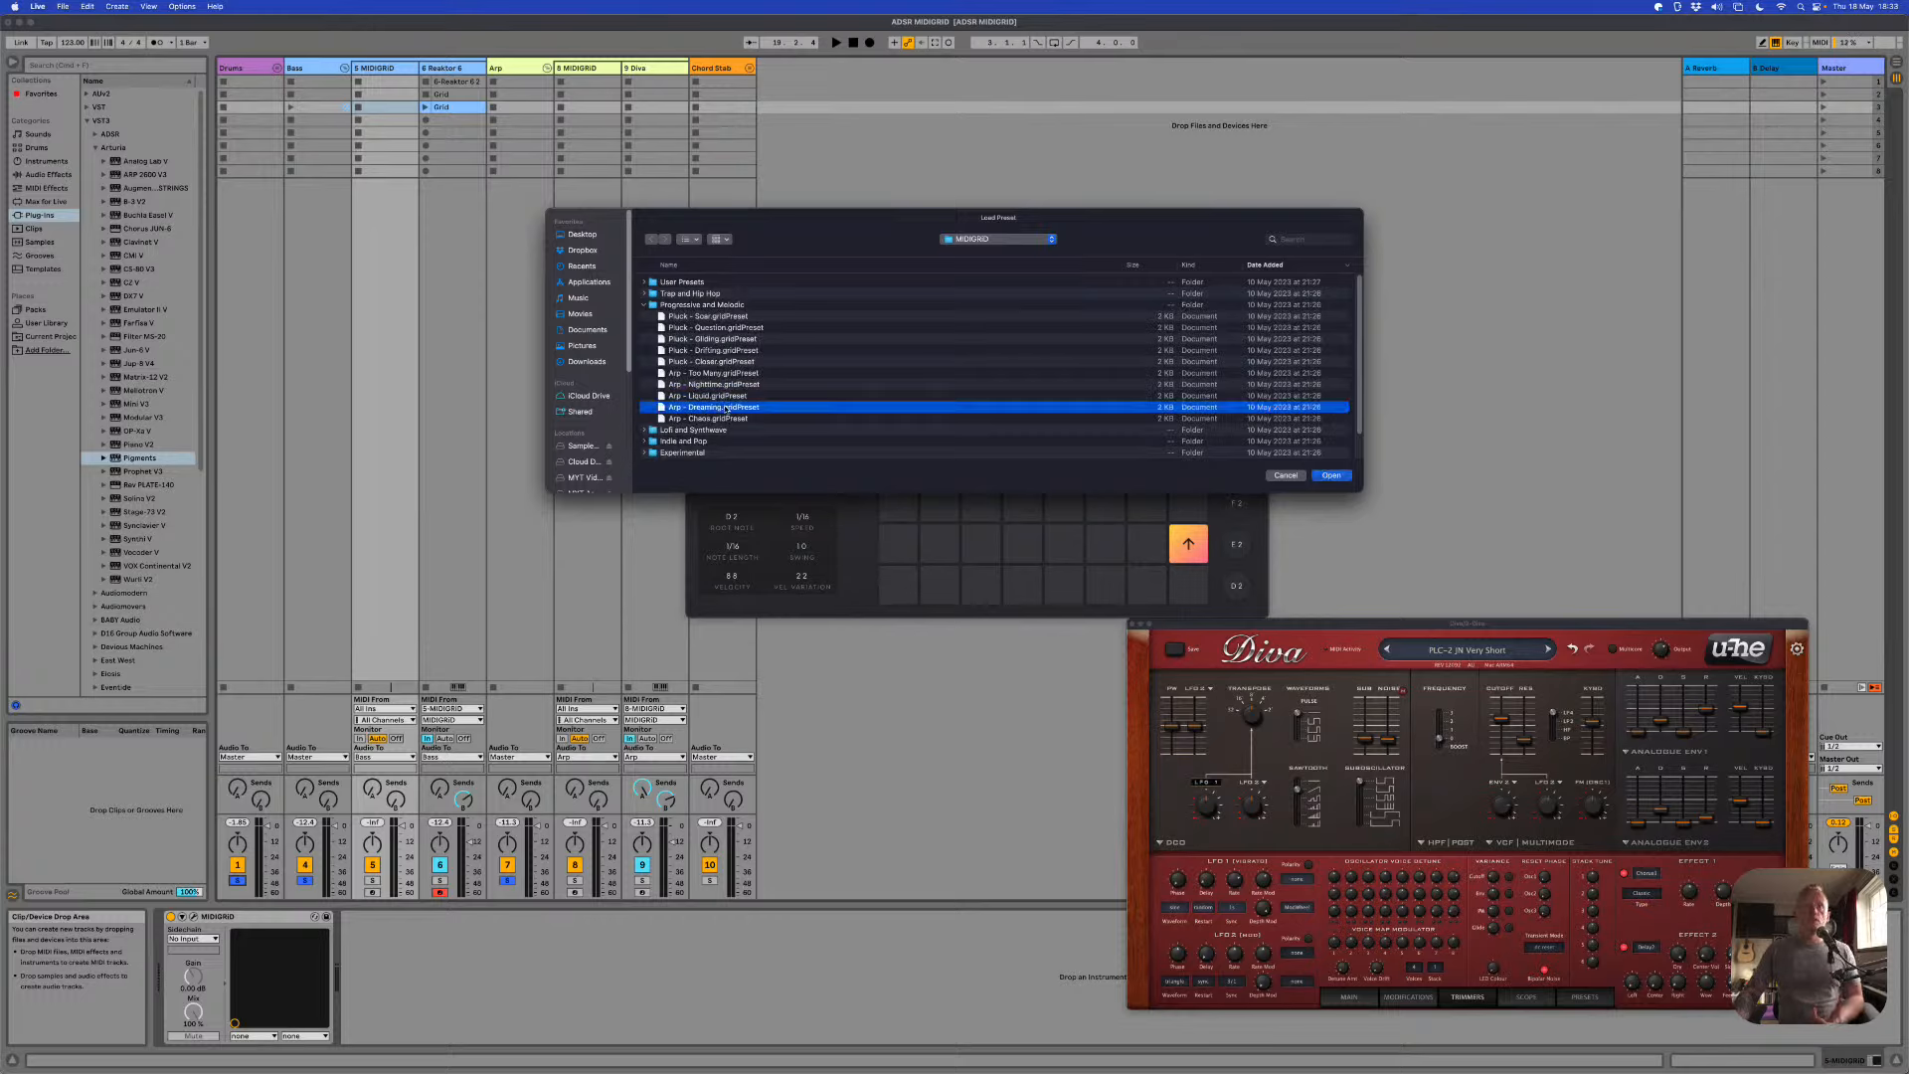
left_click(1330, 476)
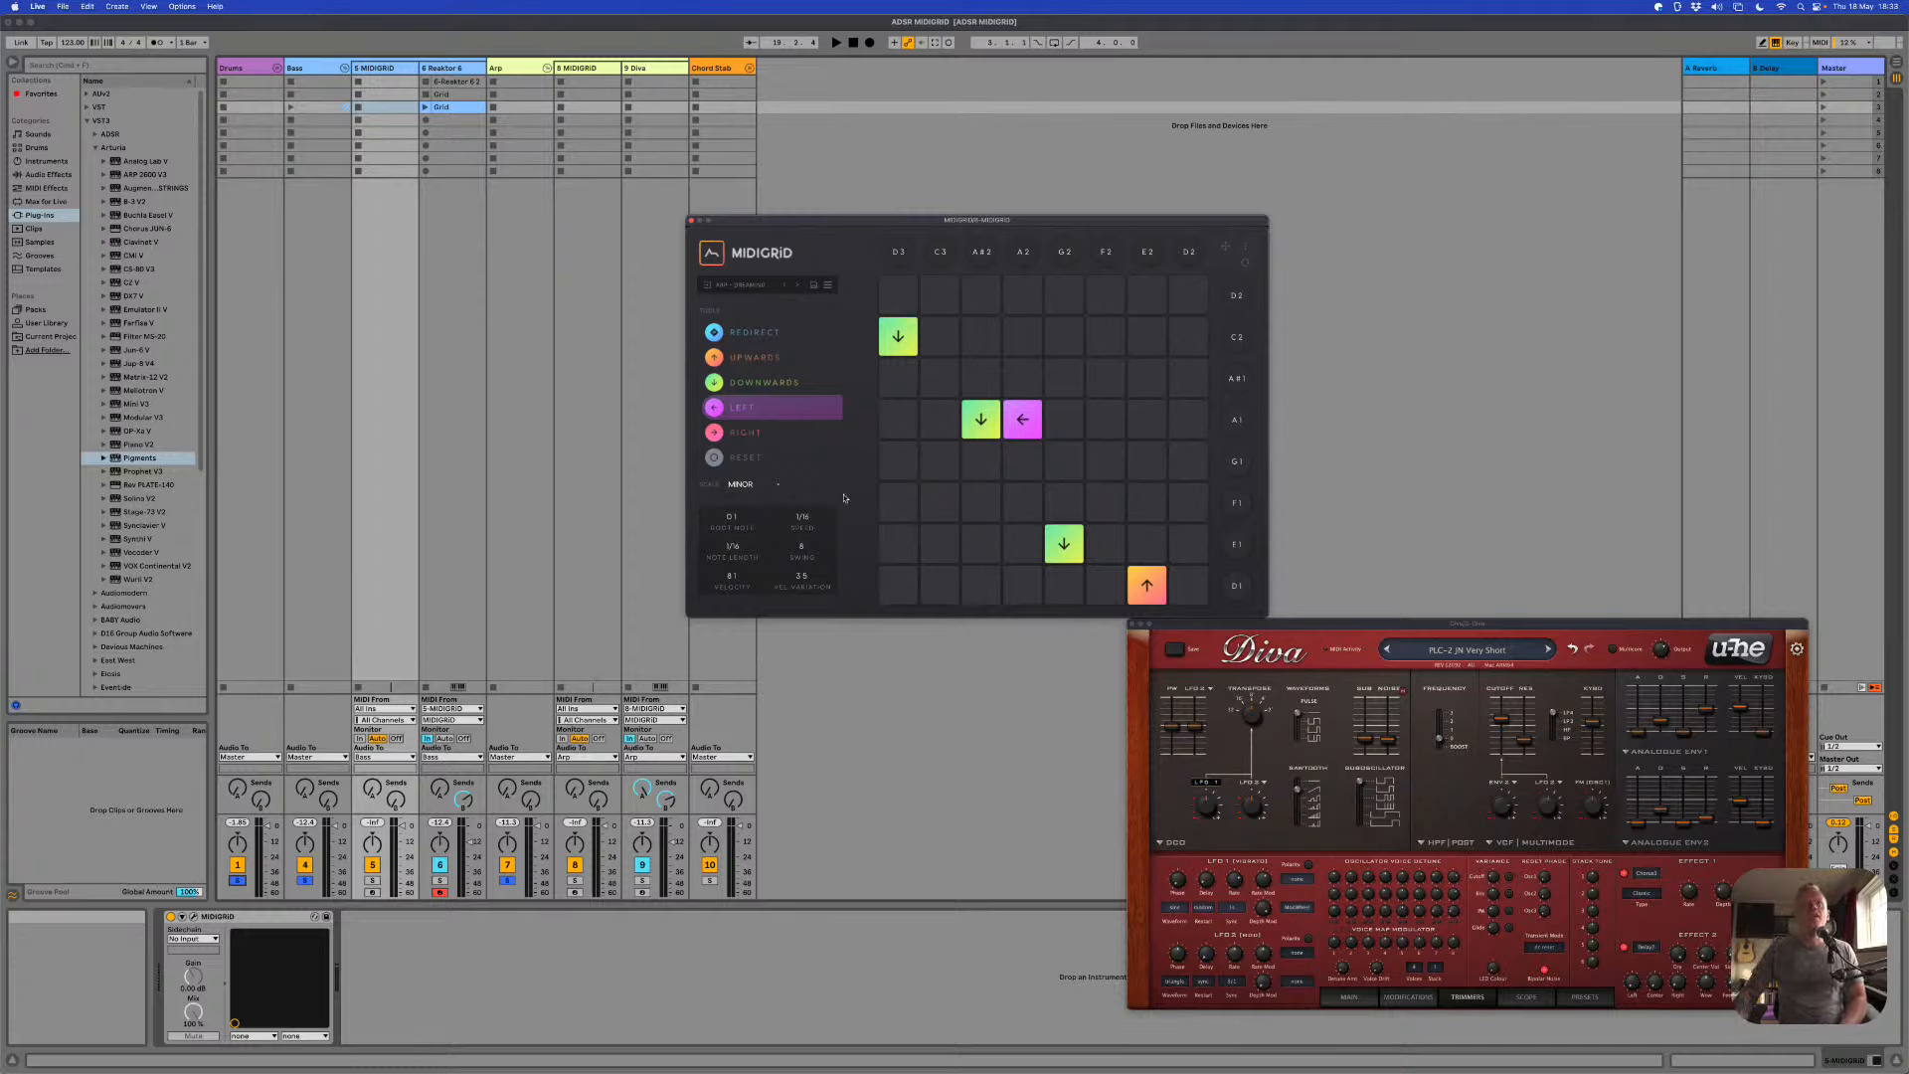
Step: Start playback and set the Dreaming arp's root note to G1 and its scale to Dorian
key("space")
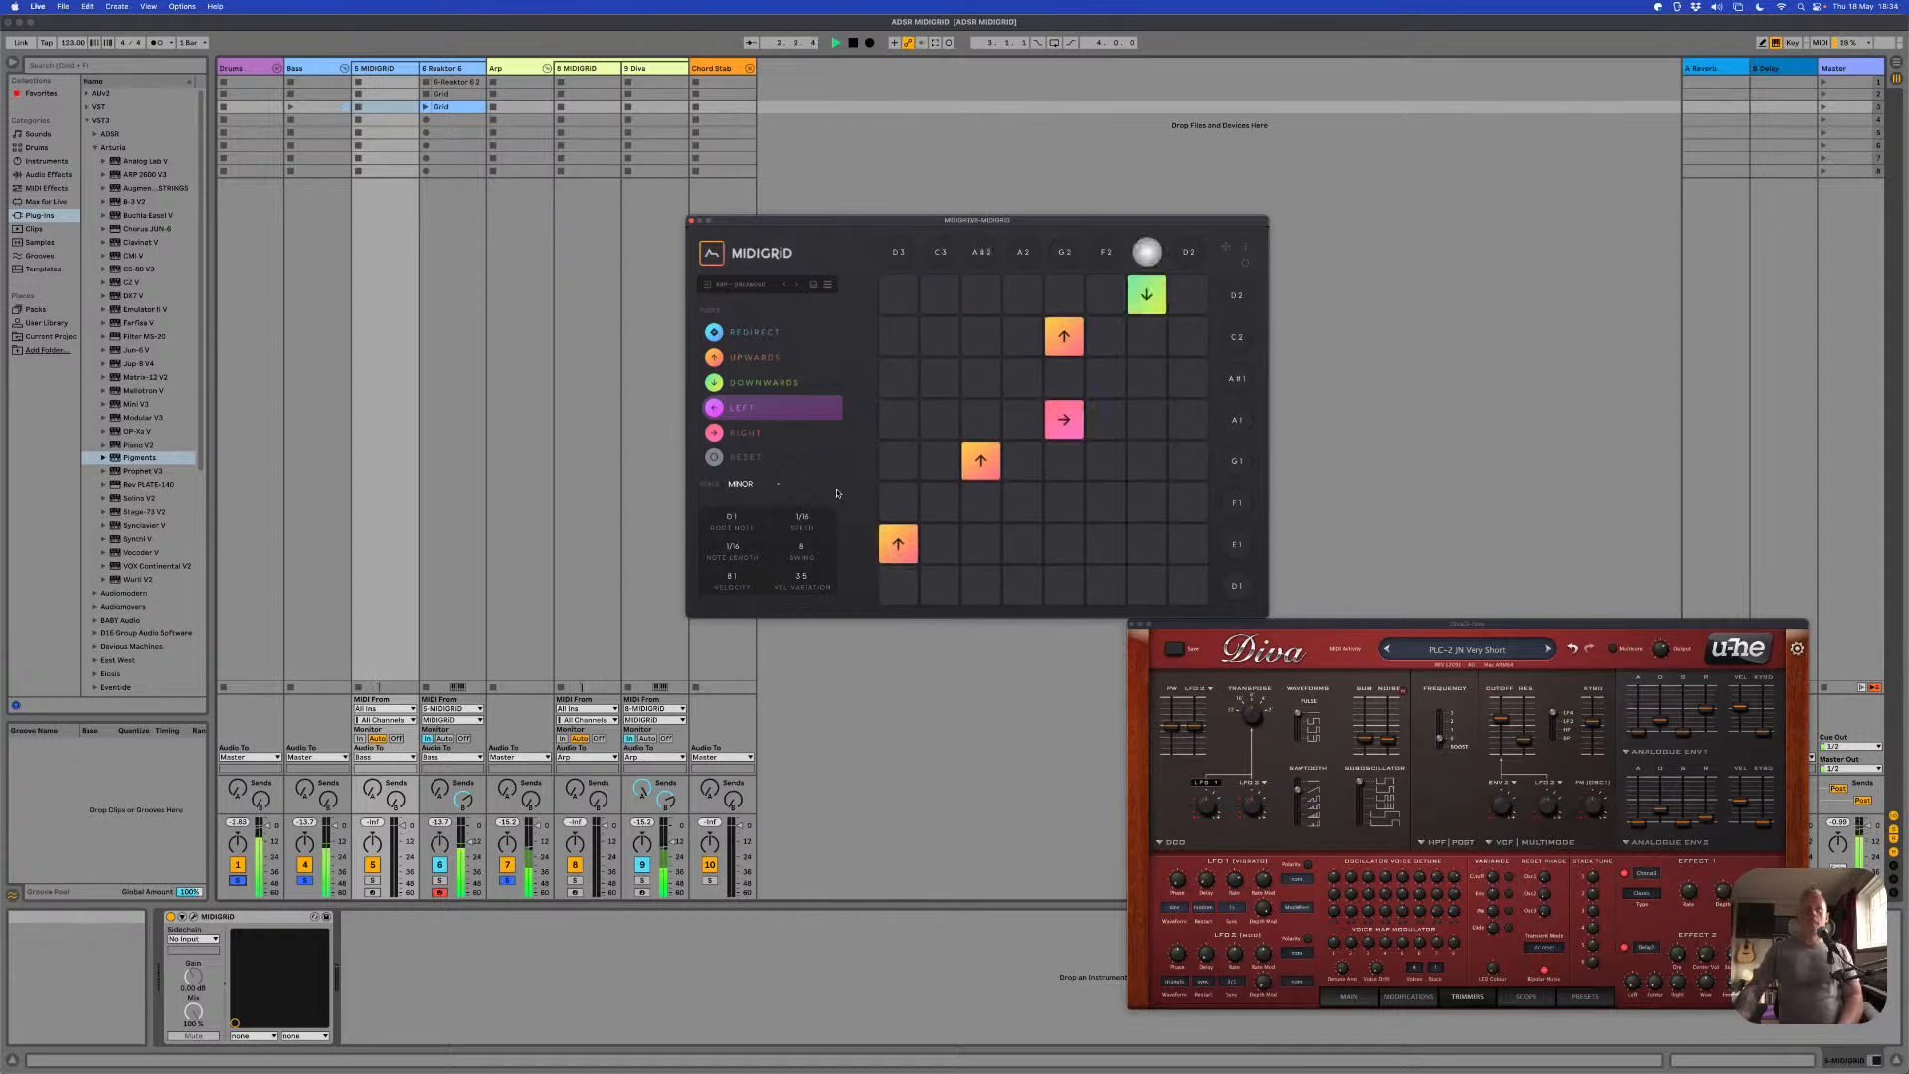
left_click_drag(736, 519, 742, 490)
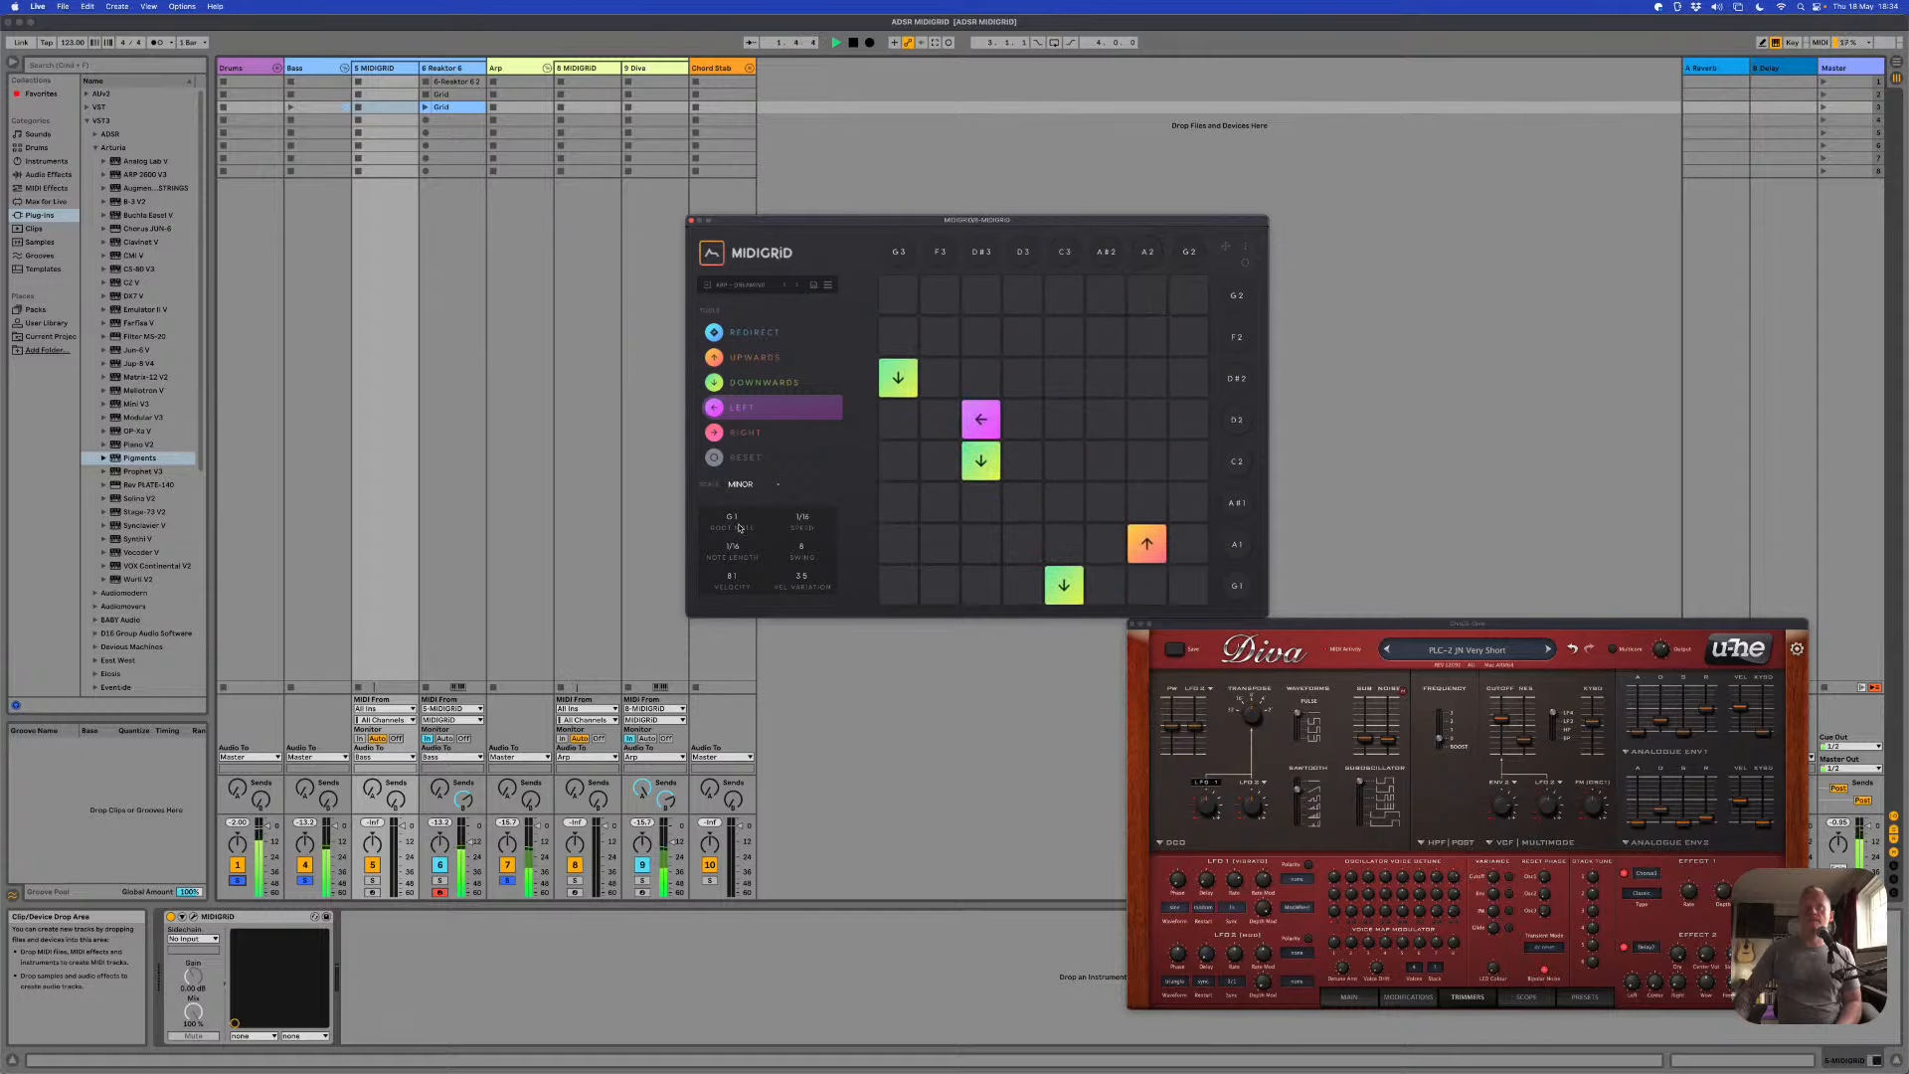
left_click(773, 485)
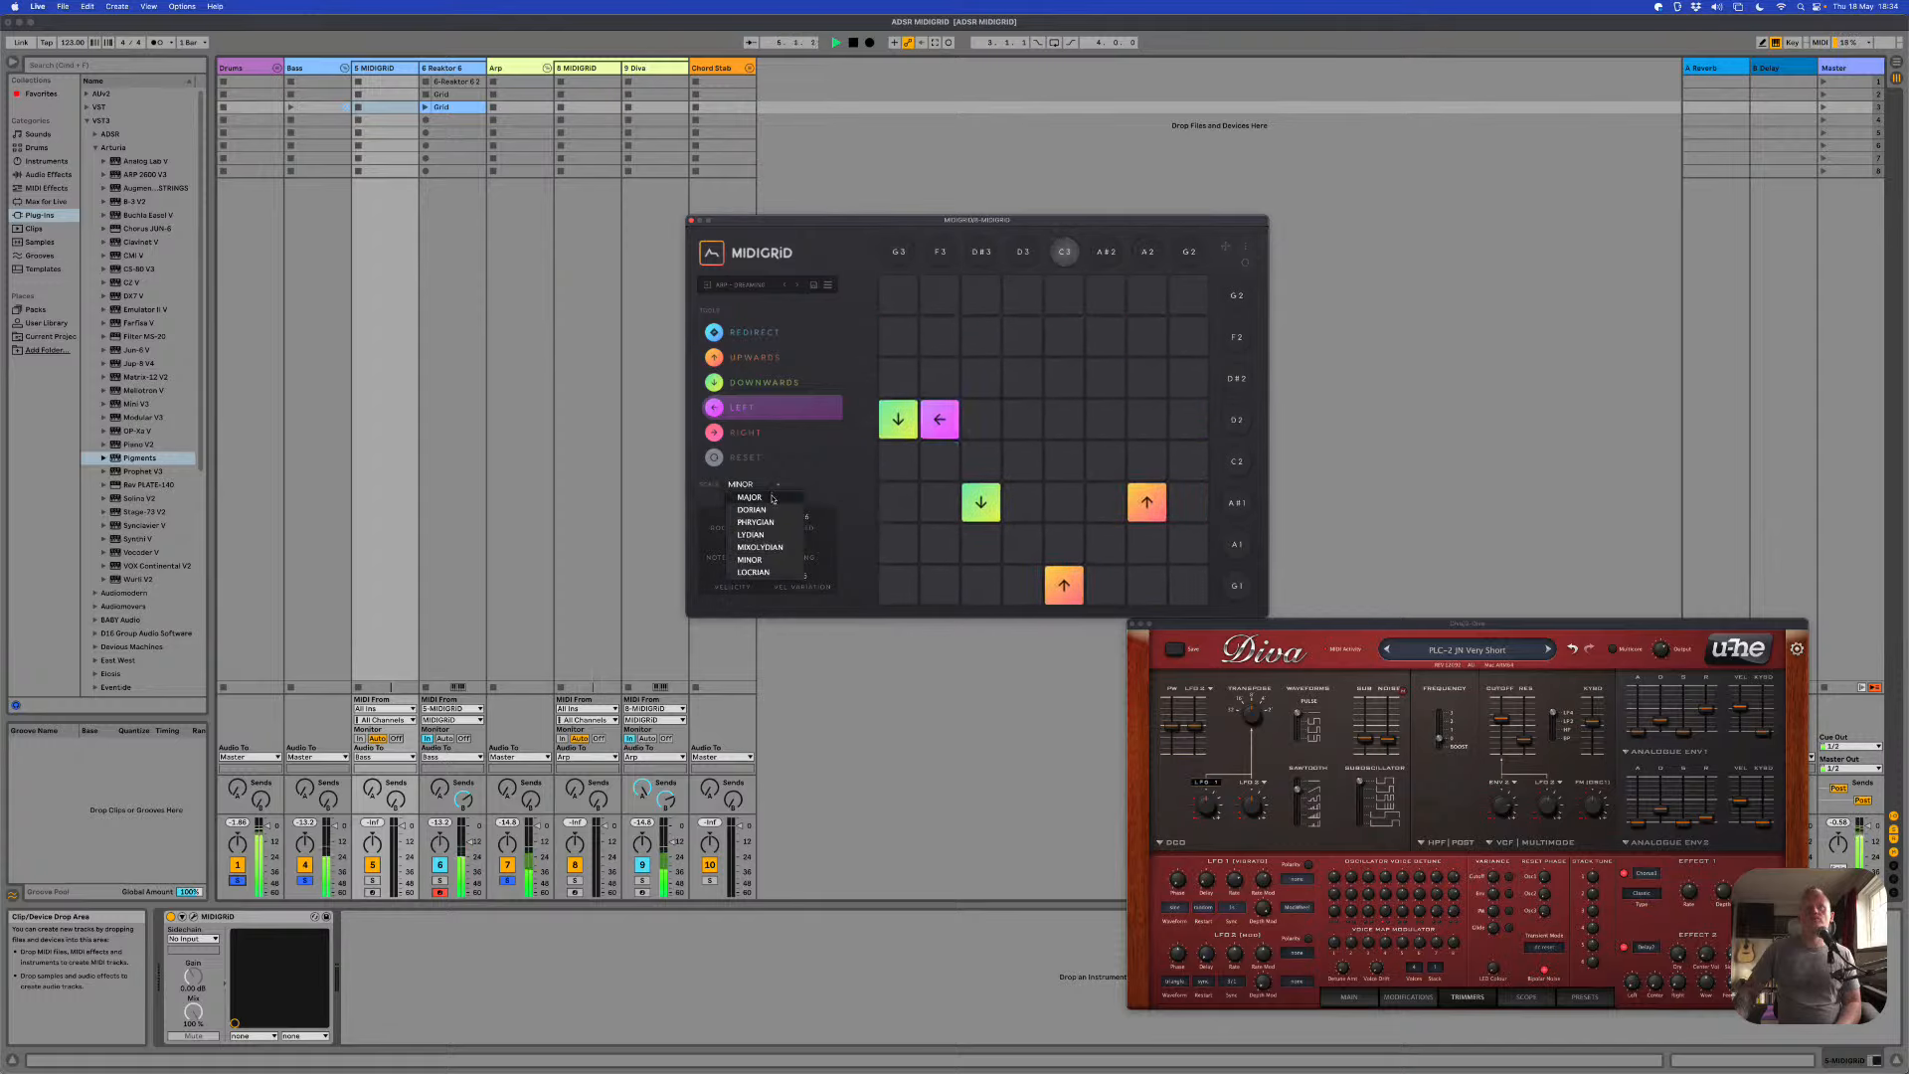
left_click(772, 509)
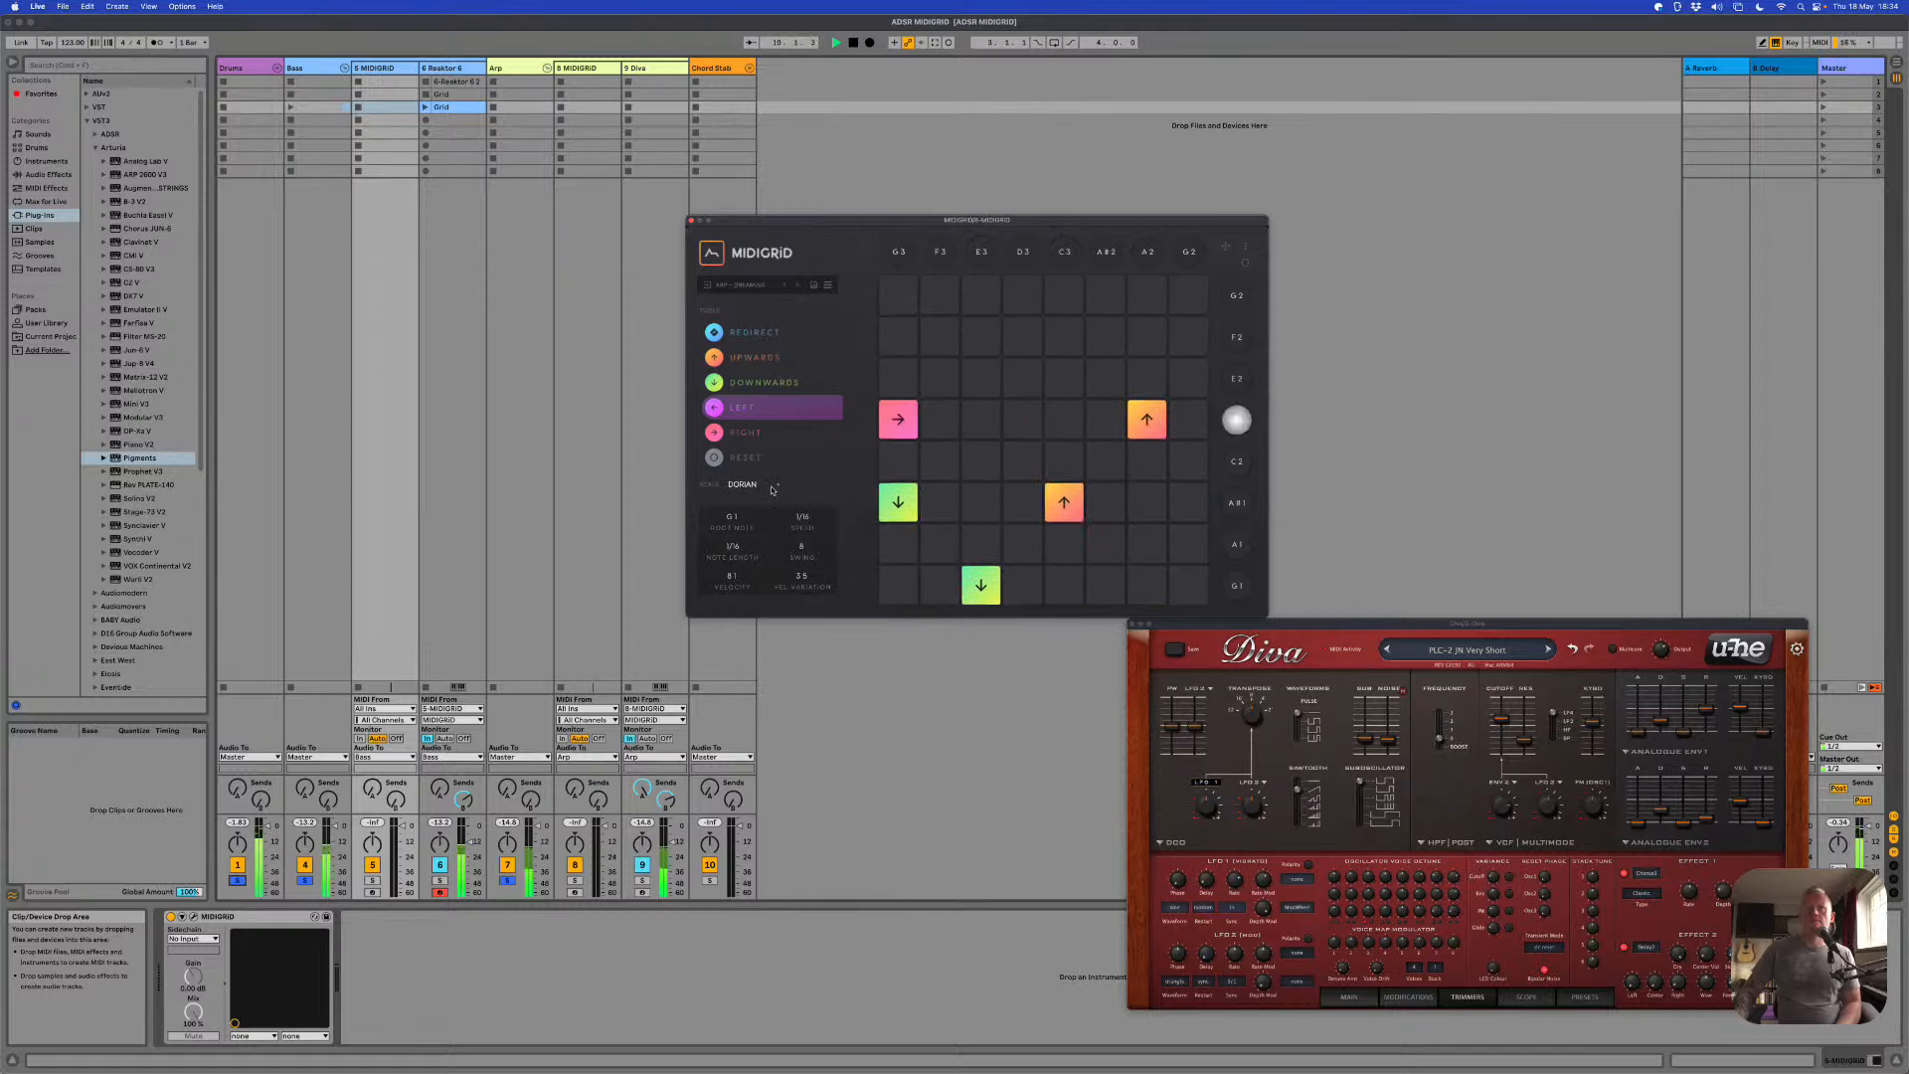
Step: Try the Dreaming arp in Major, raise its root note to G#1 and switch back to Dorian
left_click(767, 488)
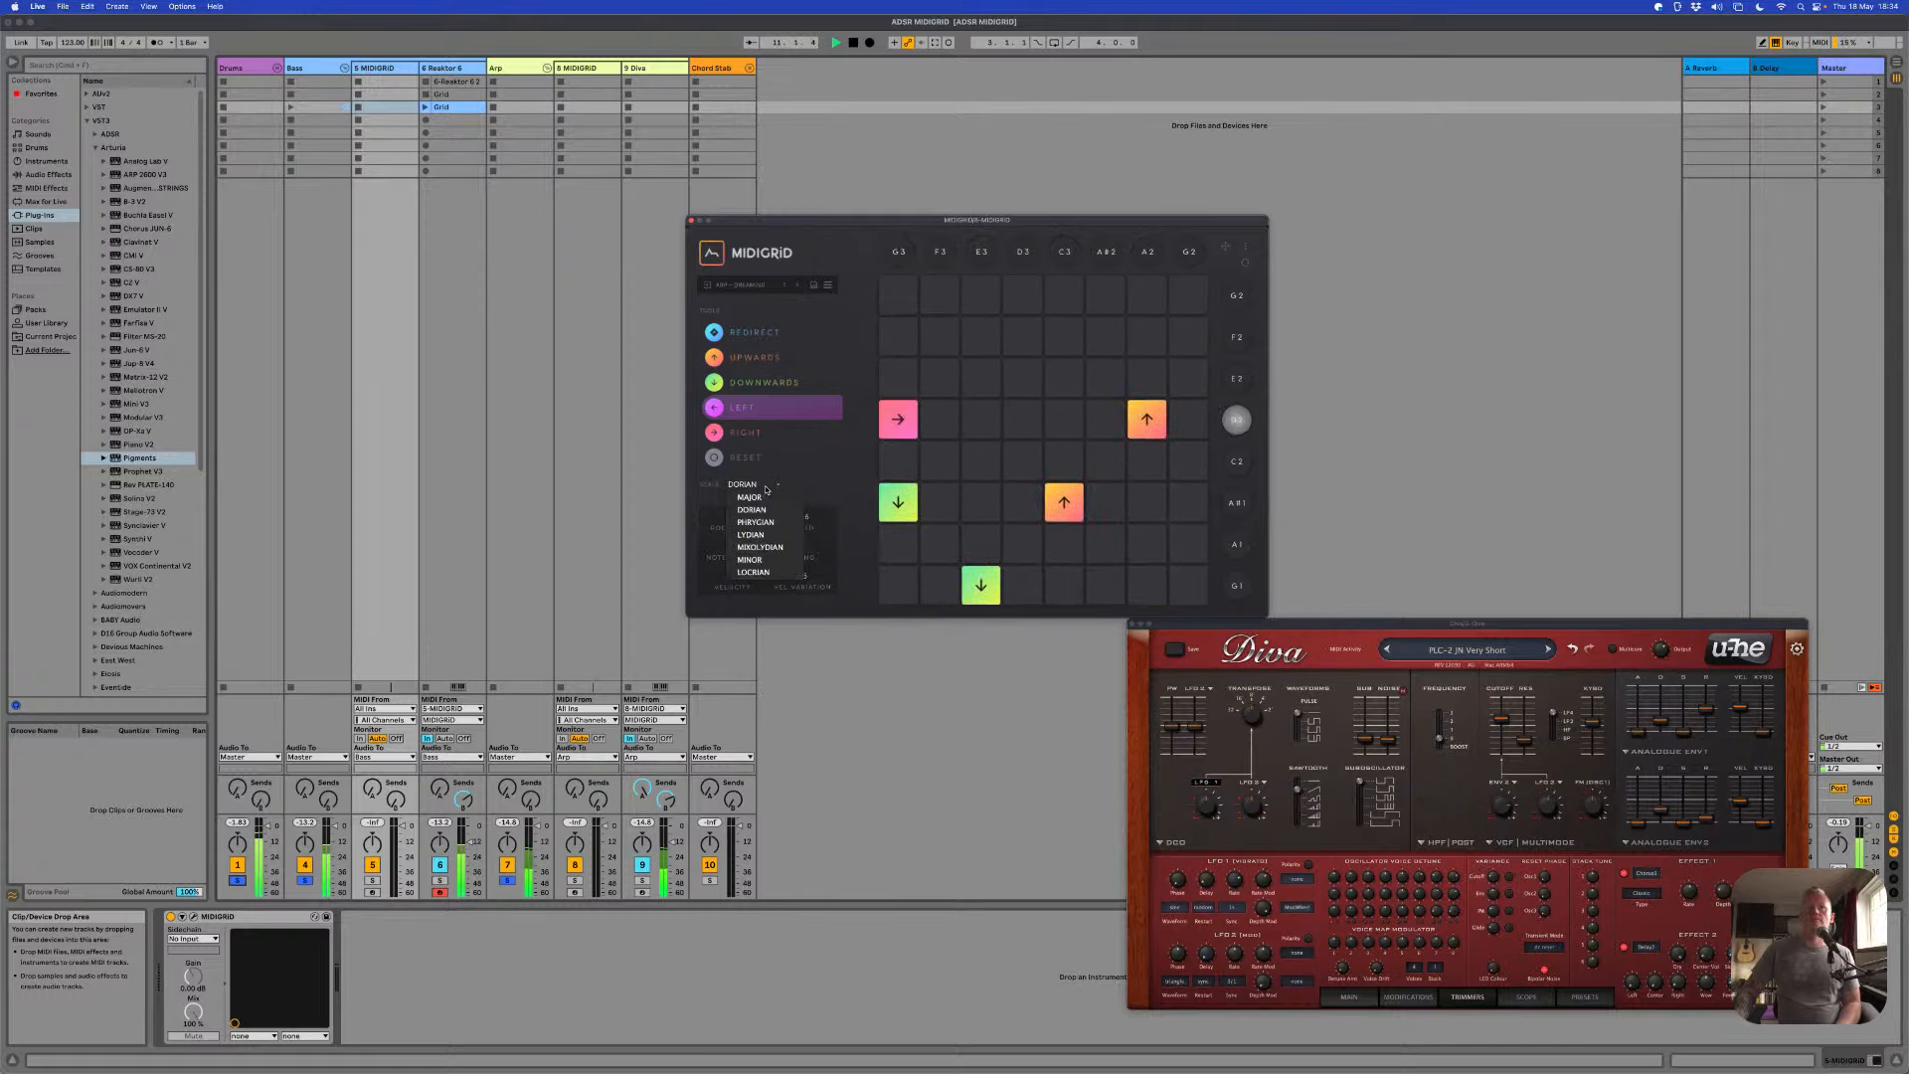
left_click(763, 495)
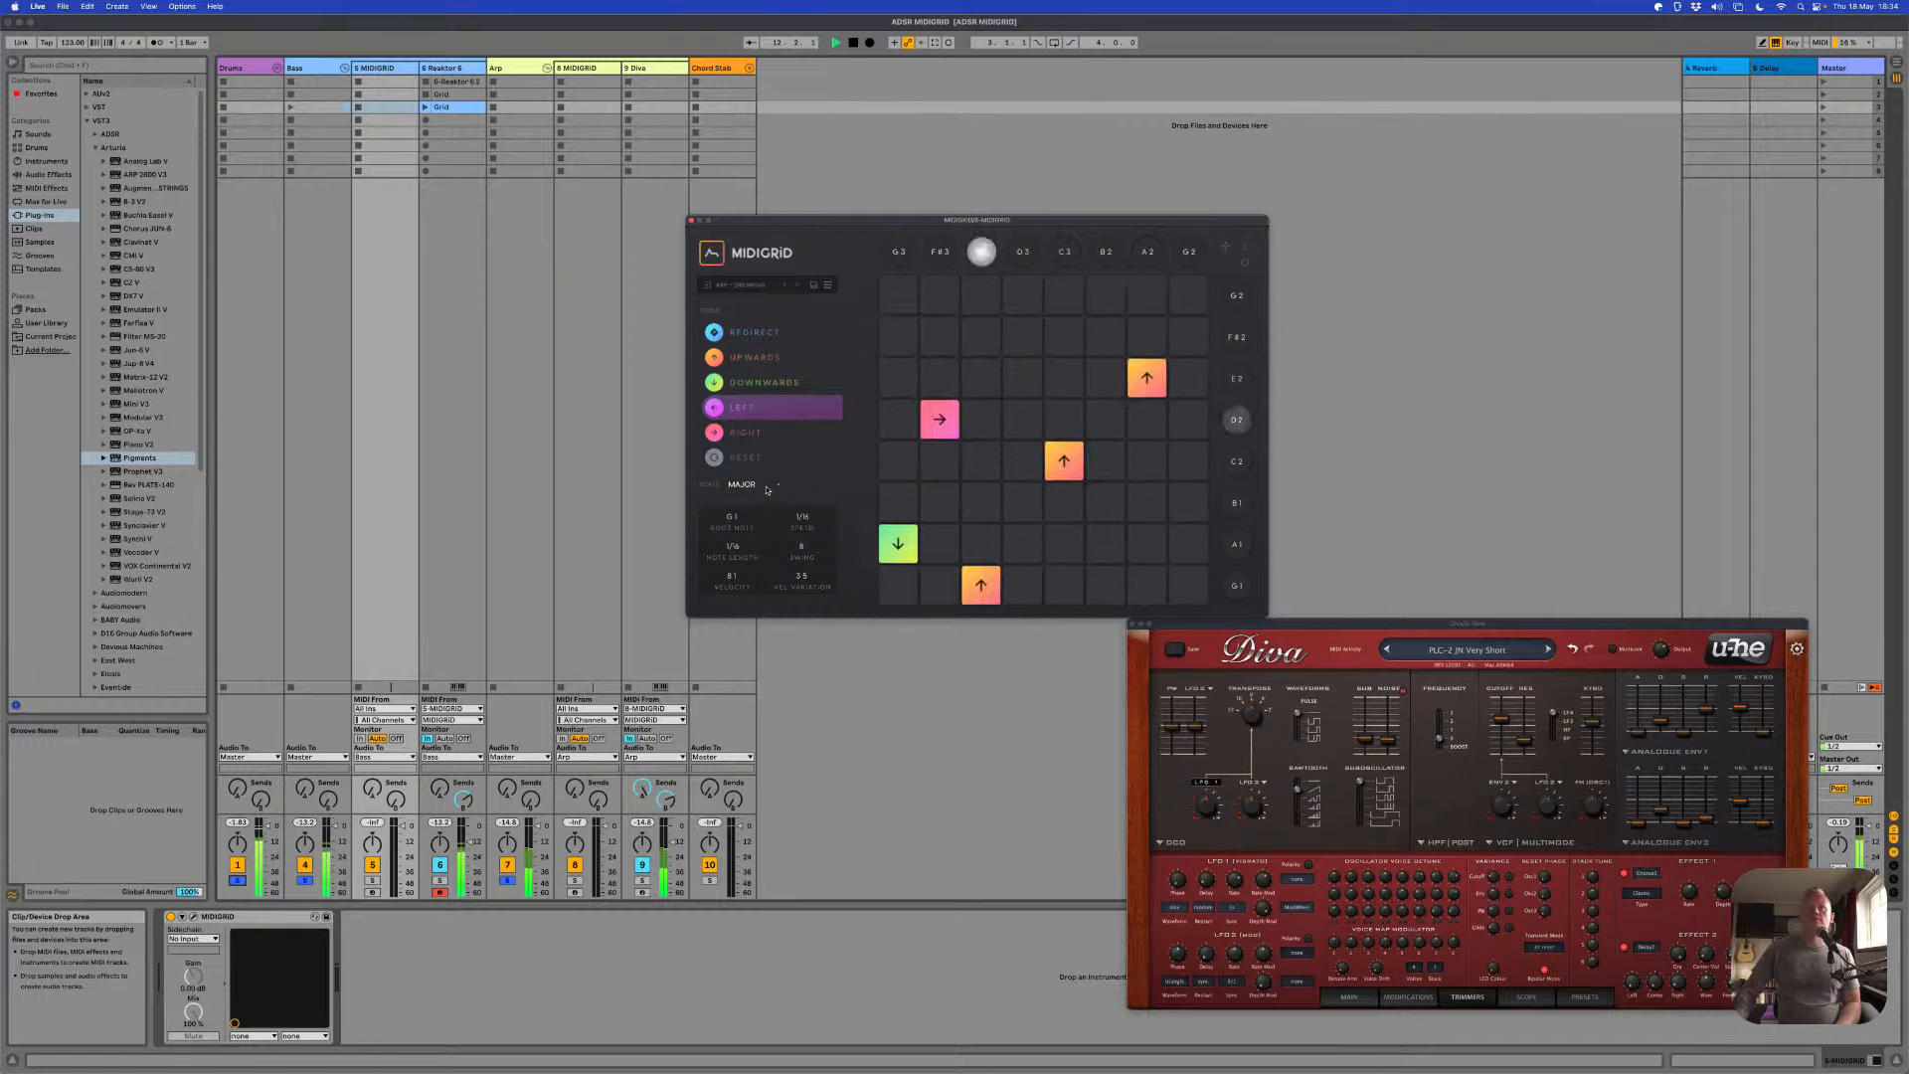
left_click_drag(745, 521, 750, 514)
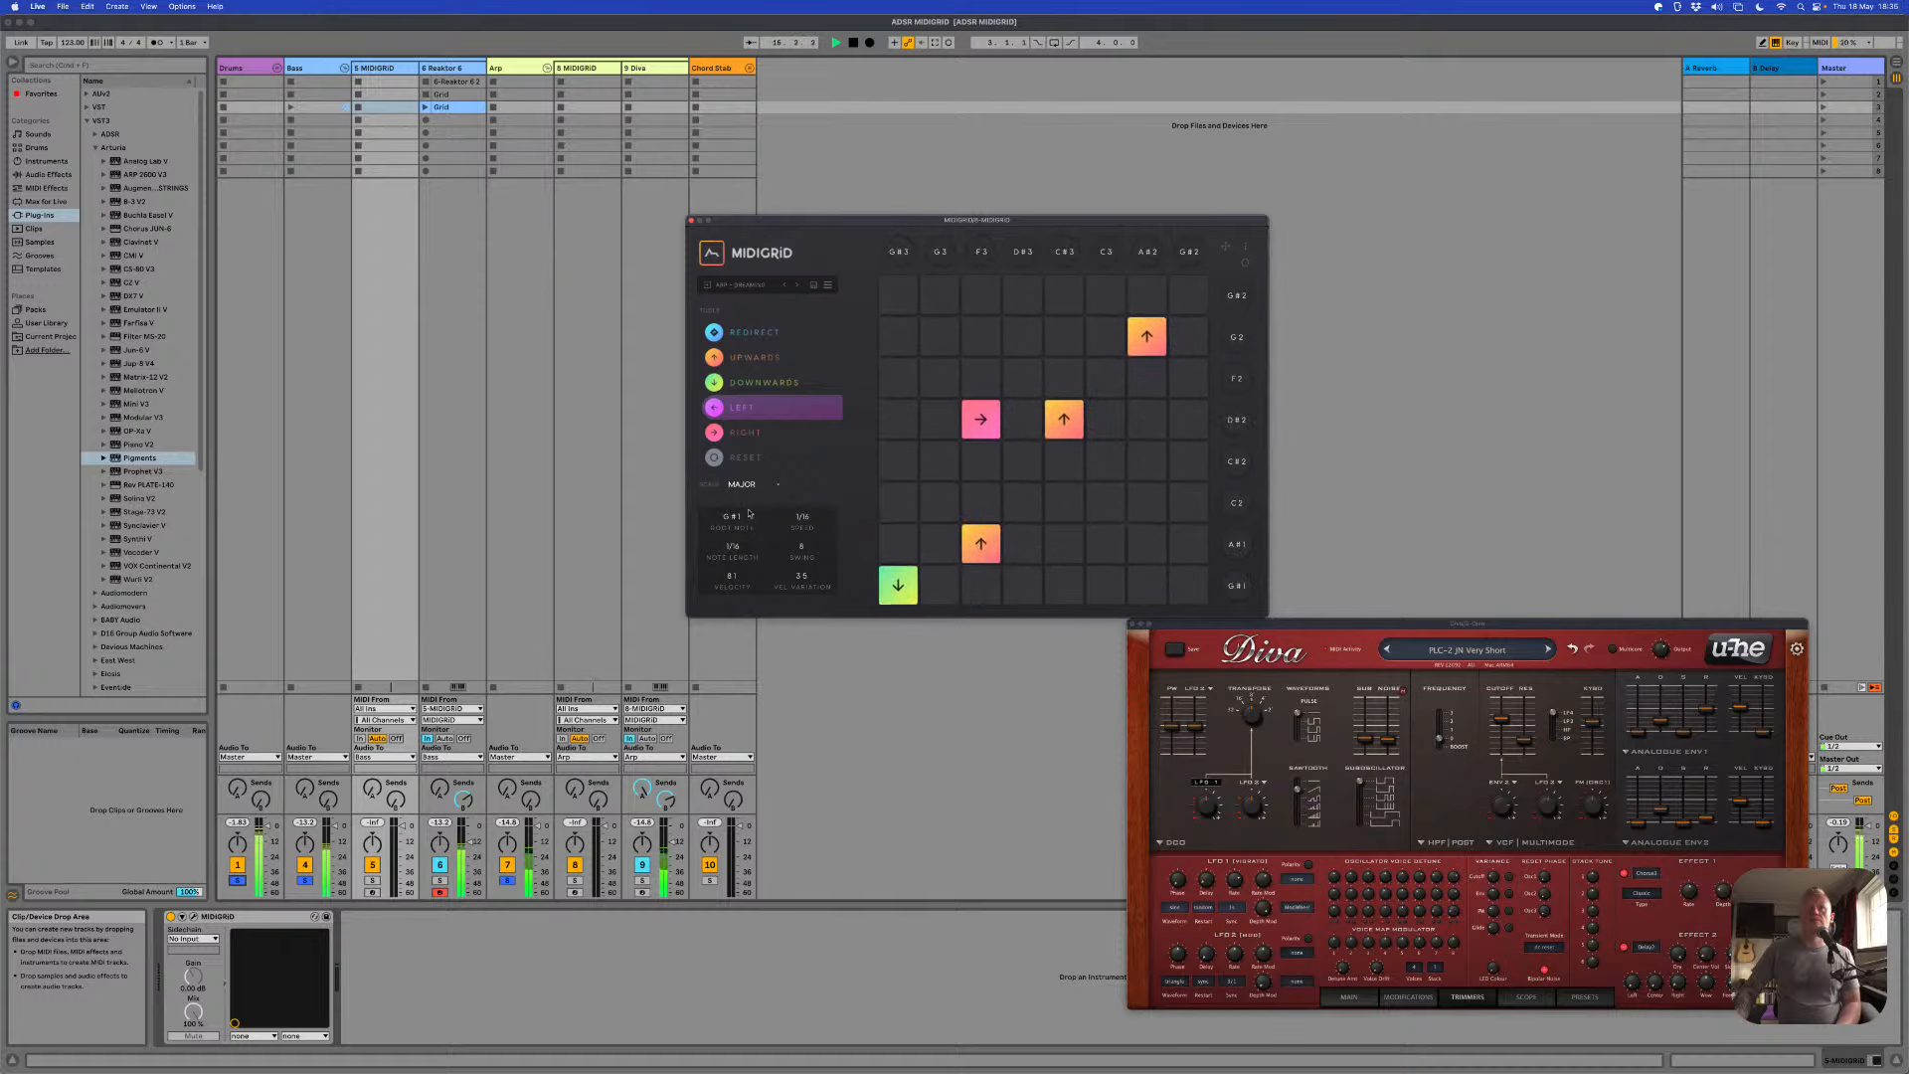
left_click(766, 486)
left_click(763, 509)
Step: Set the Dreaming arp's scale to Minor and its root note to D2, audition it and stop playback
left_click(774, 488)
left_click(774, 549)
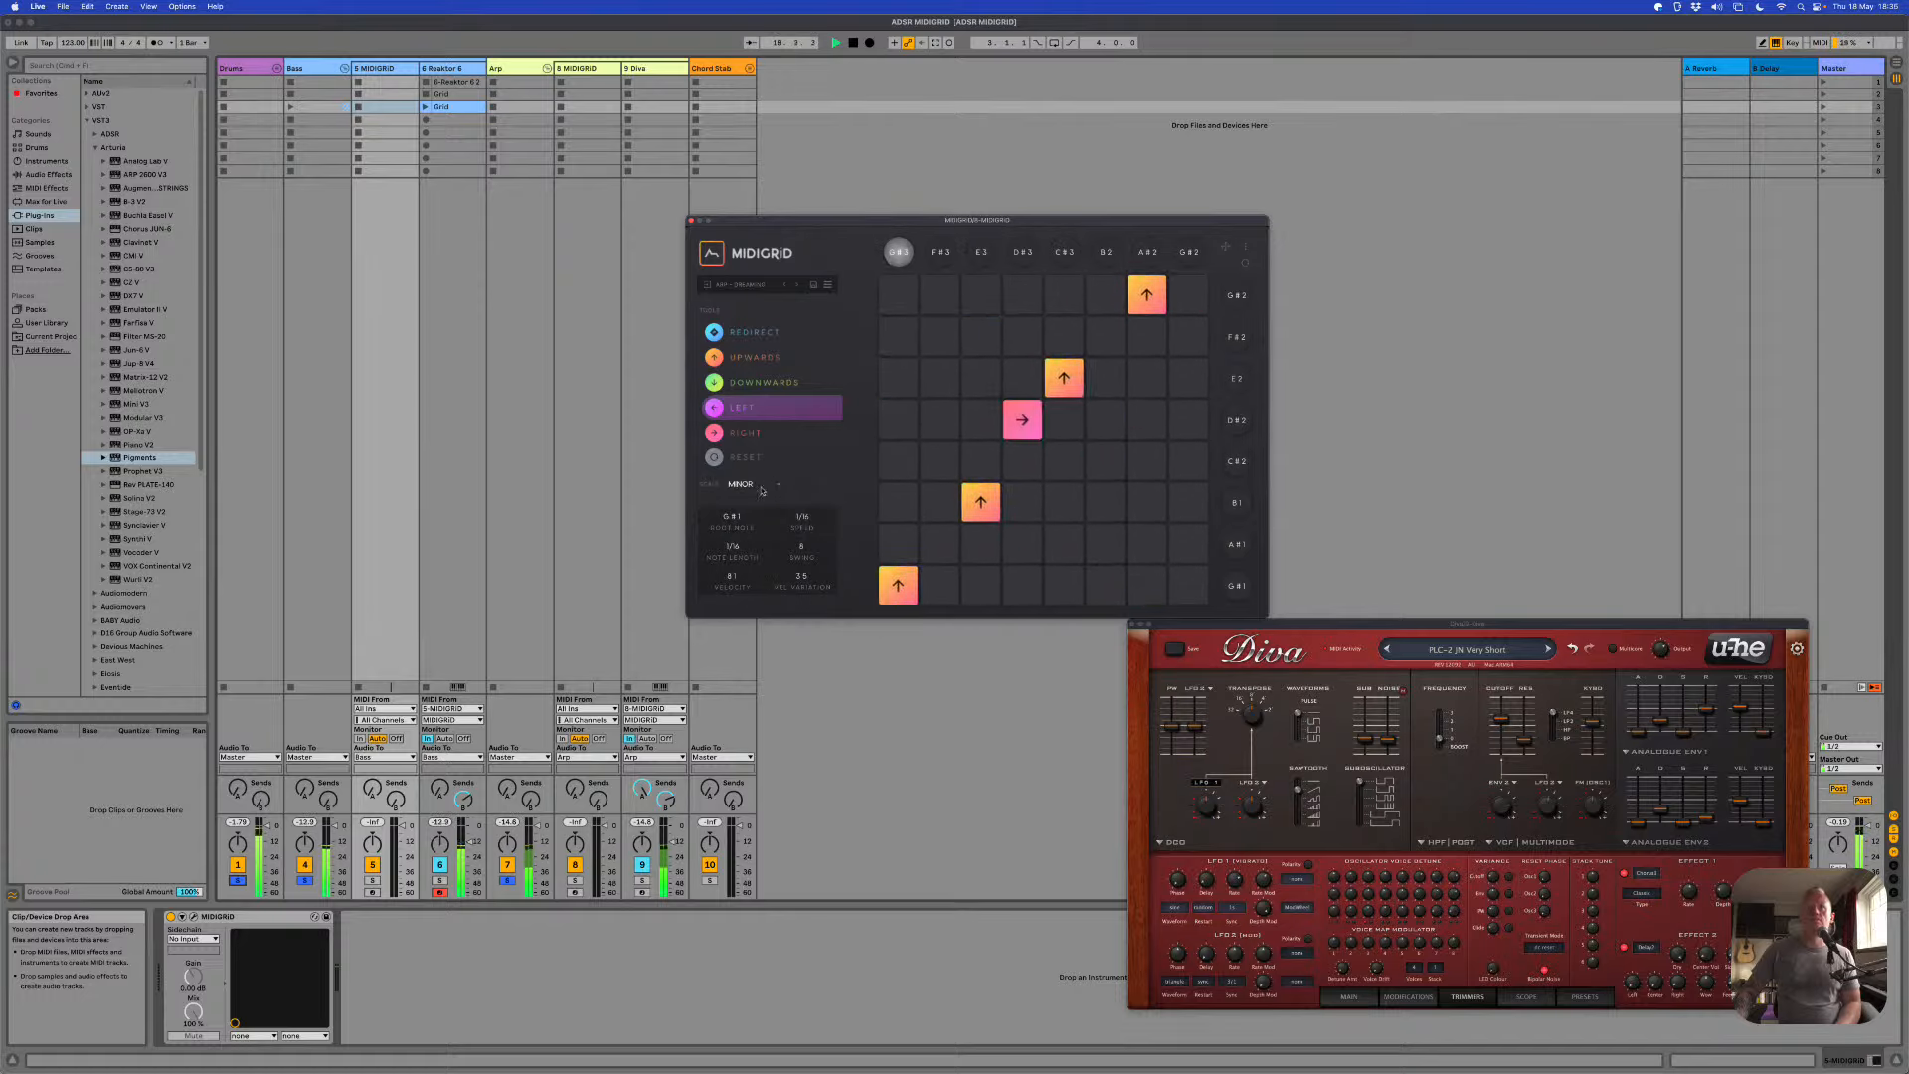
left_click_drag(747, 517, 753, 504)
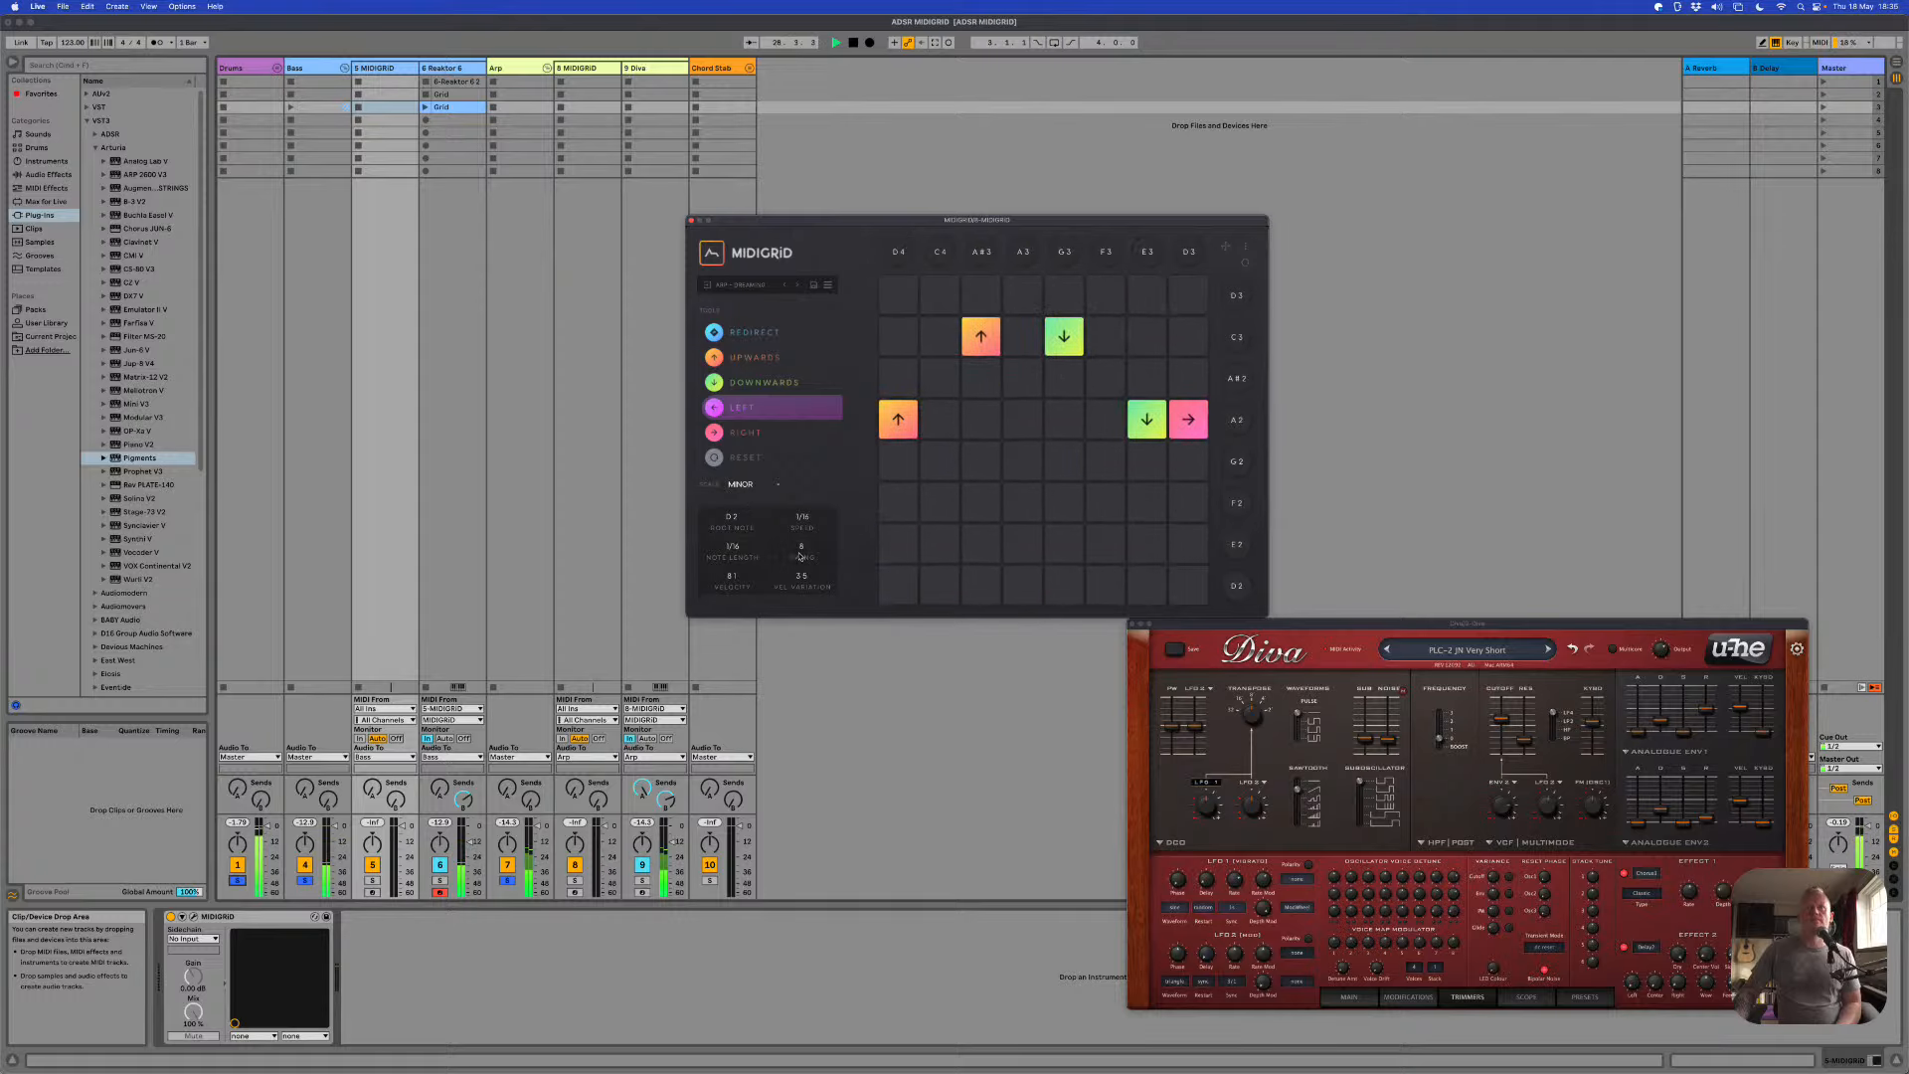
key("space")
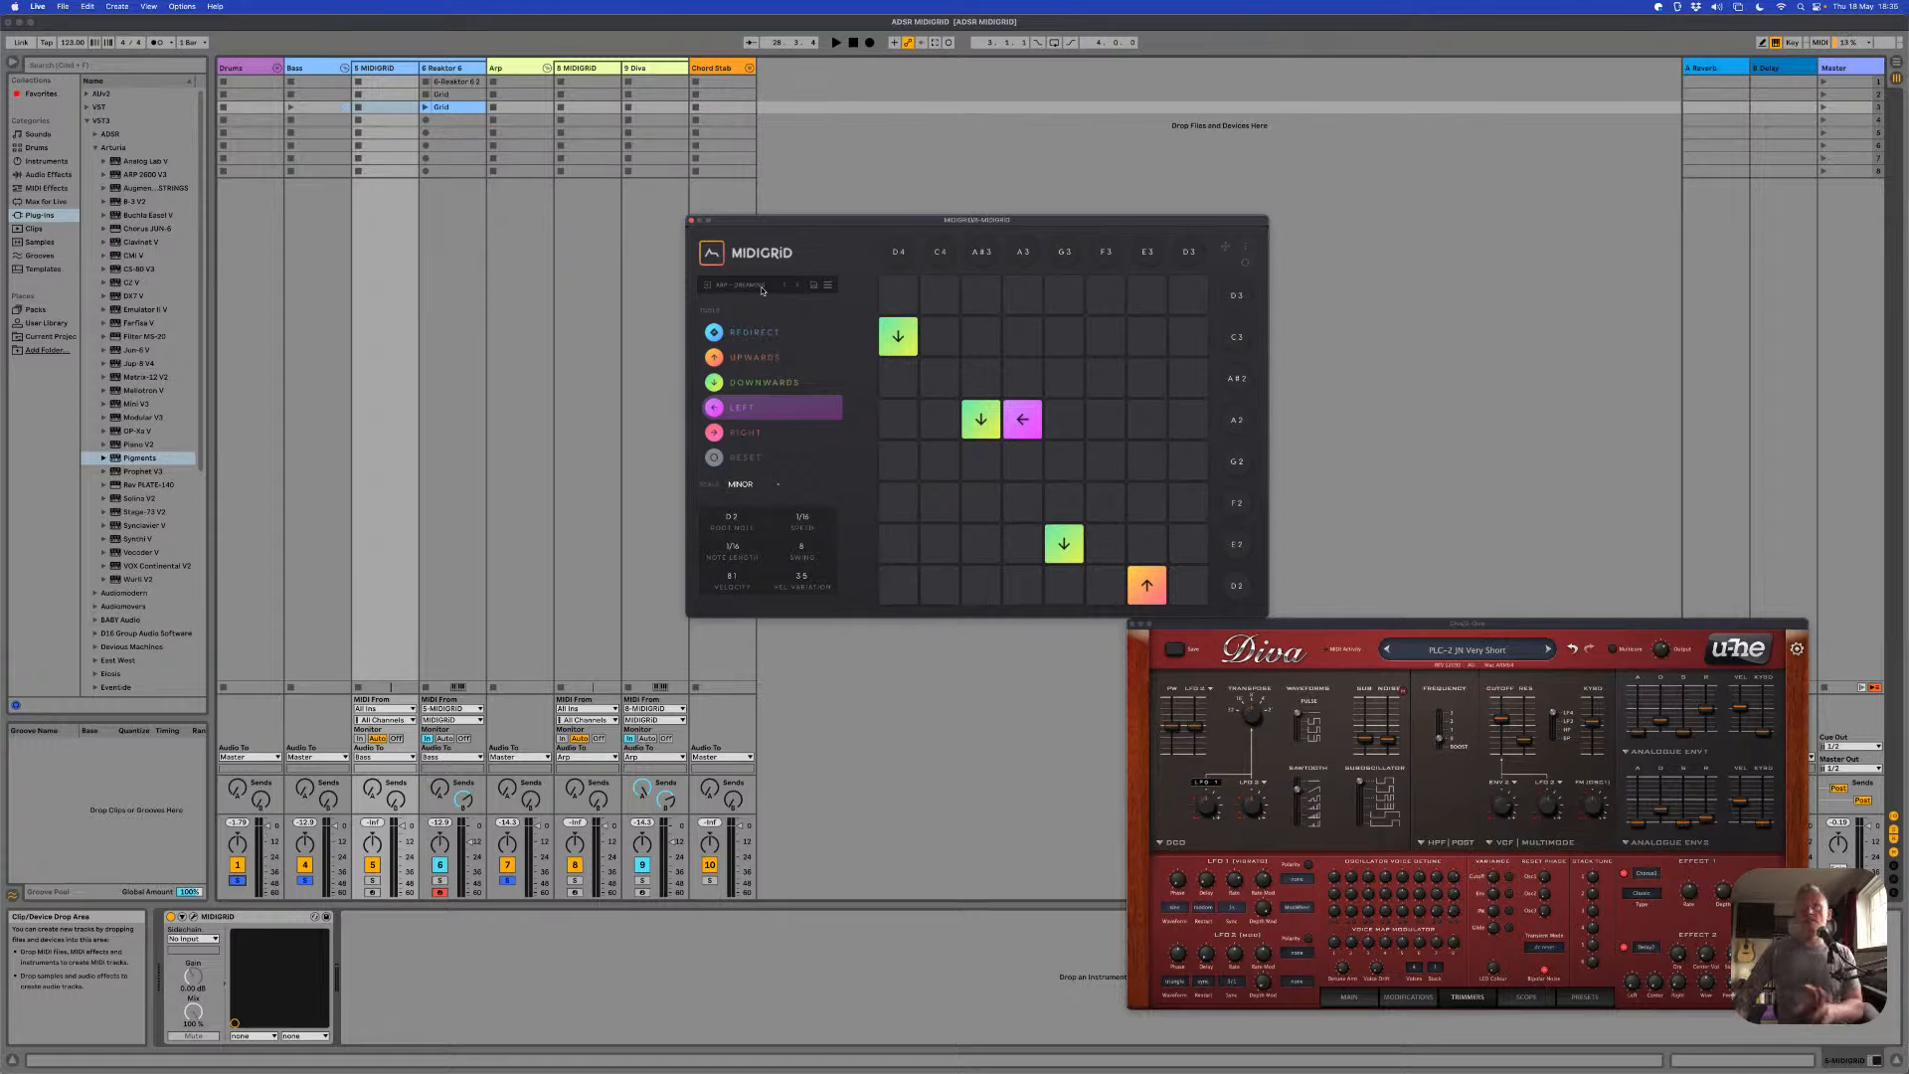
Step: Load the Arp - Liquid preset from the Progressive and Melodic folder and start playback
left_click(763, 289)
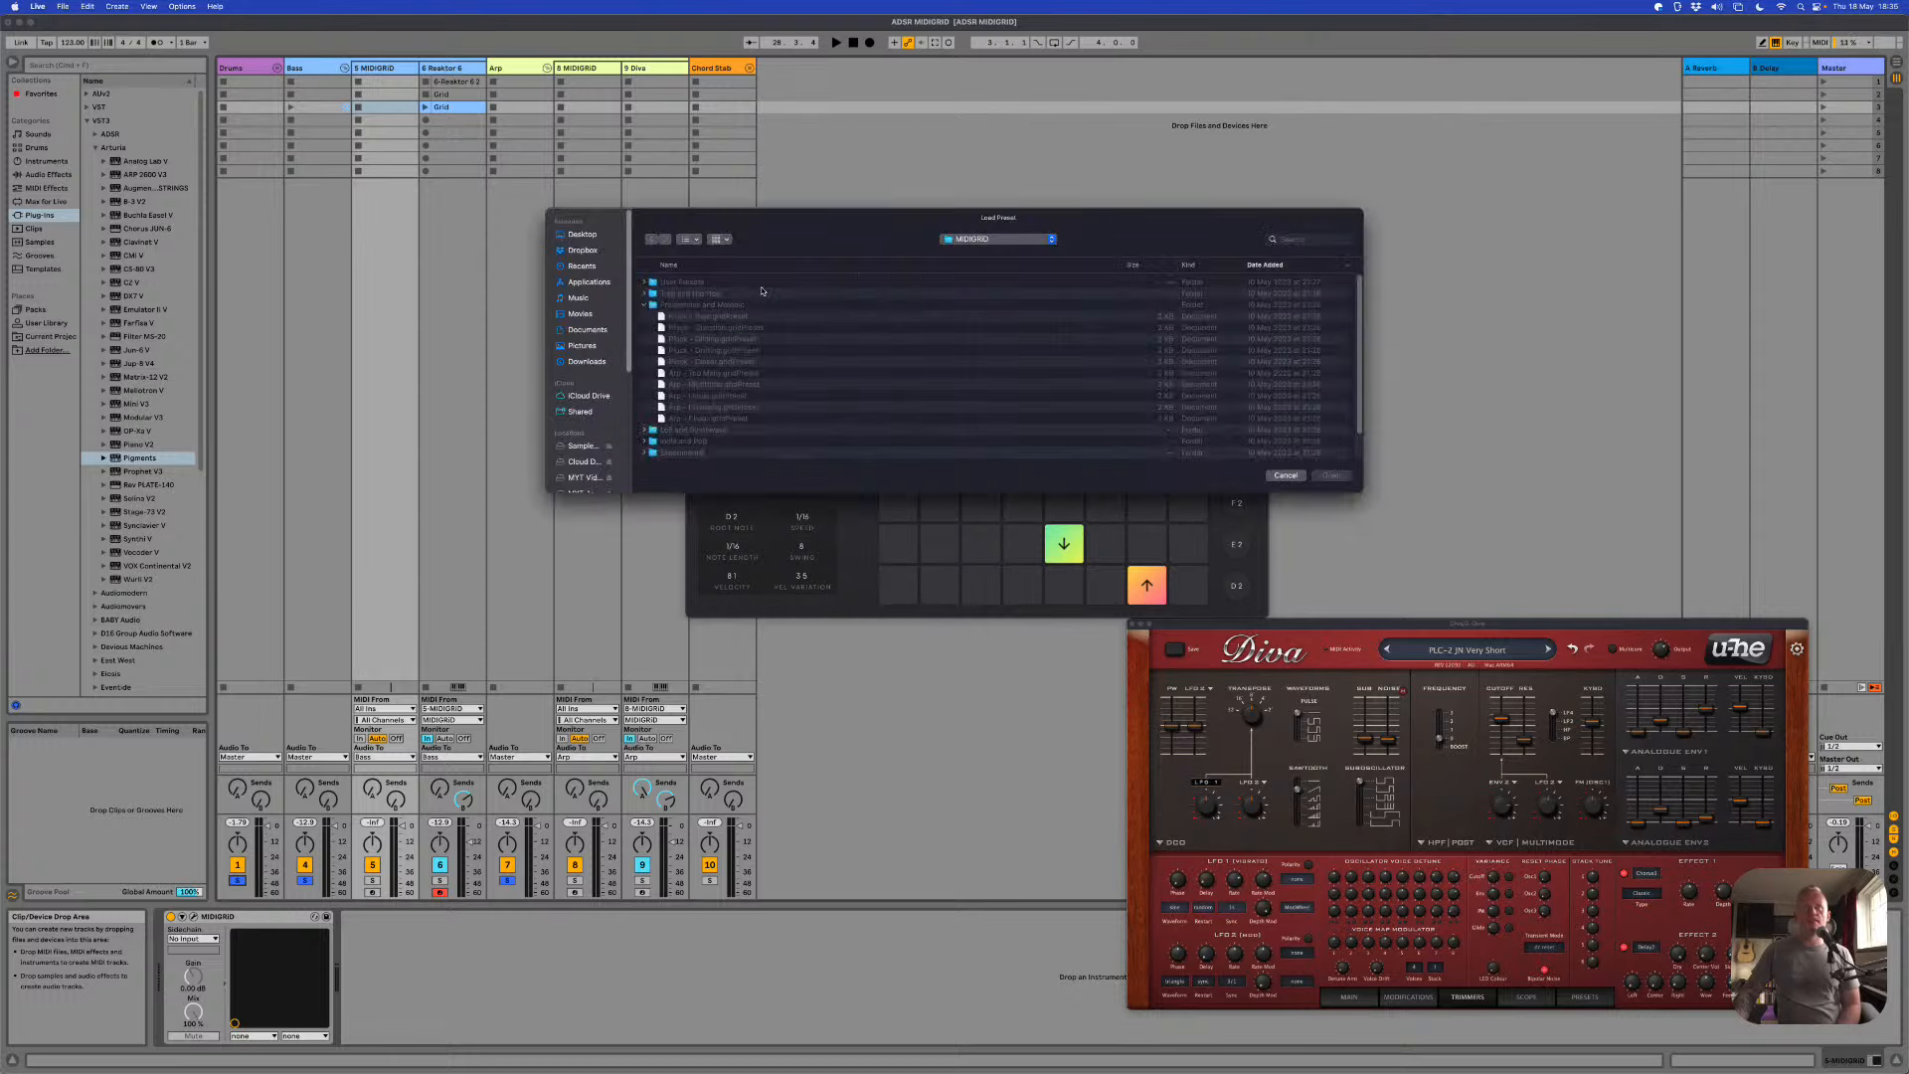
left_click(727, 396)
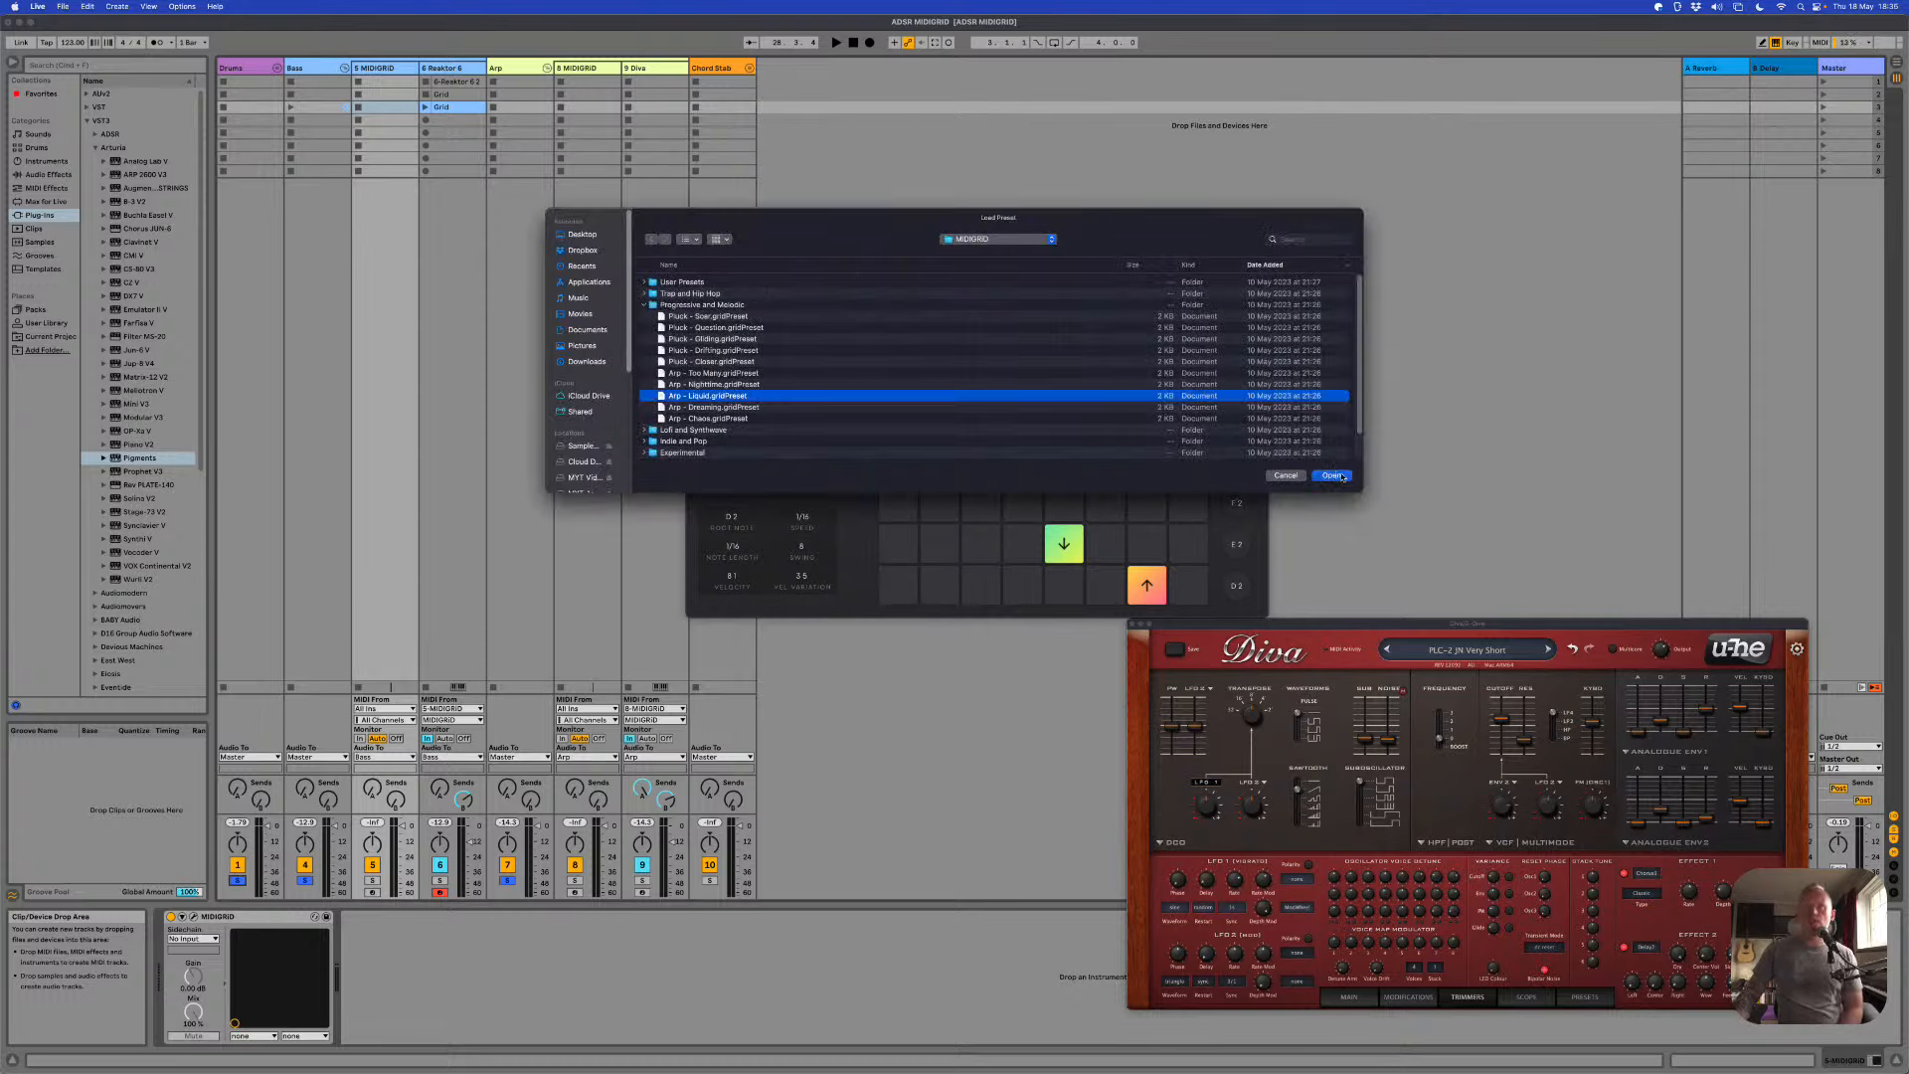
key("Return")
key("space")
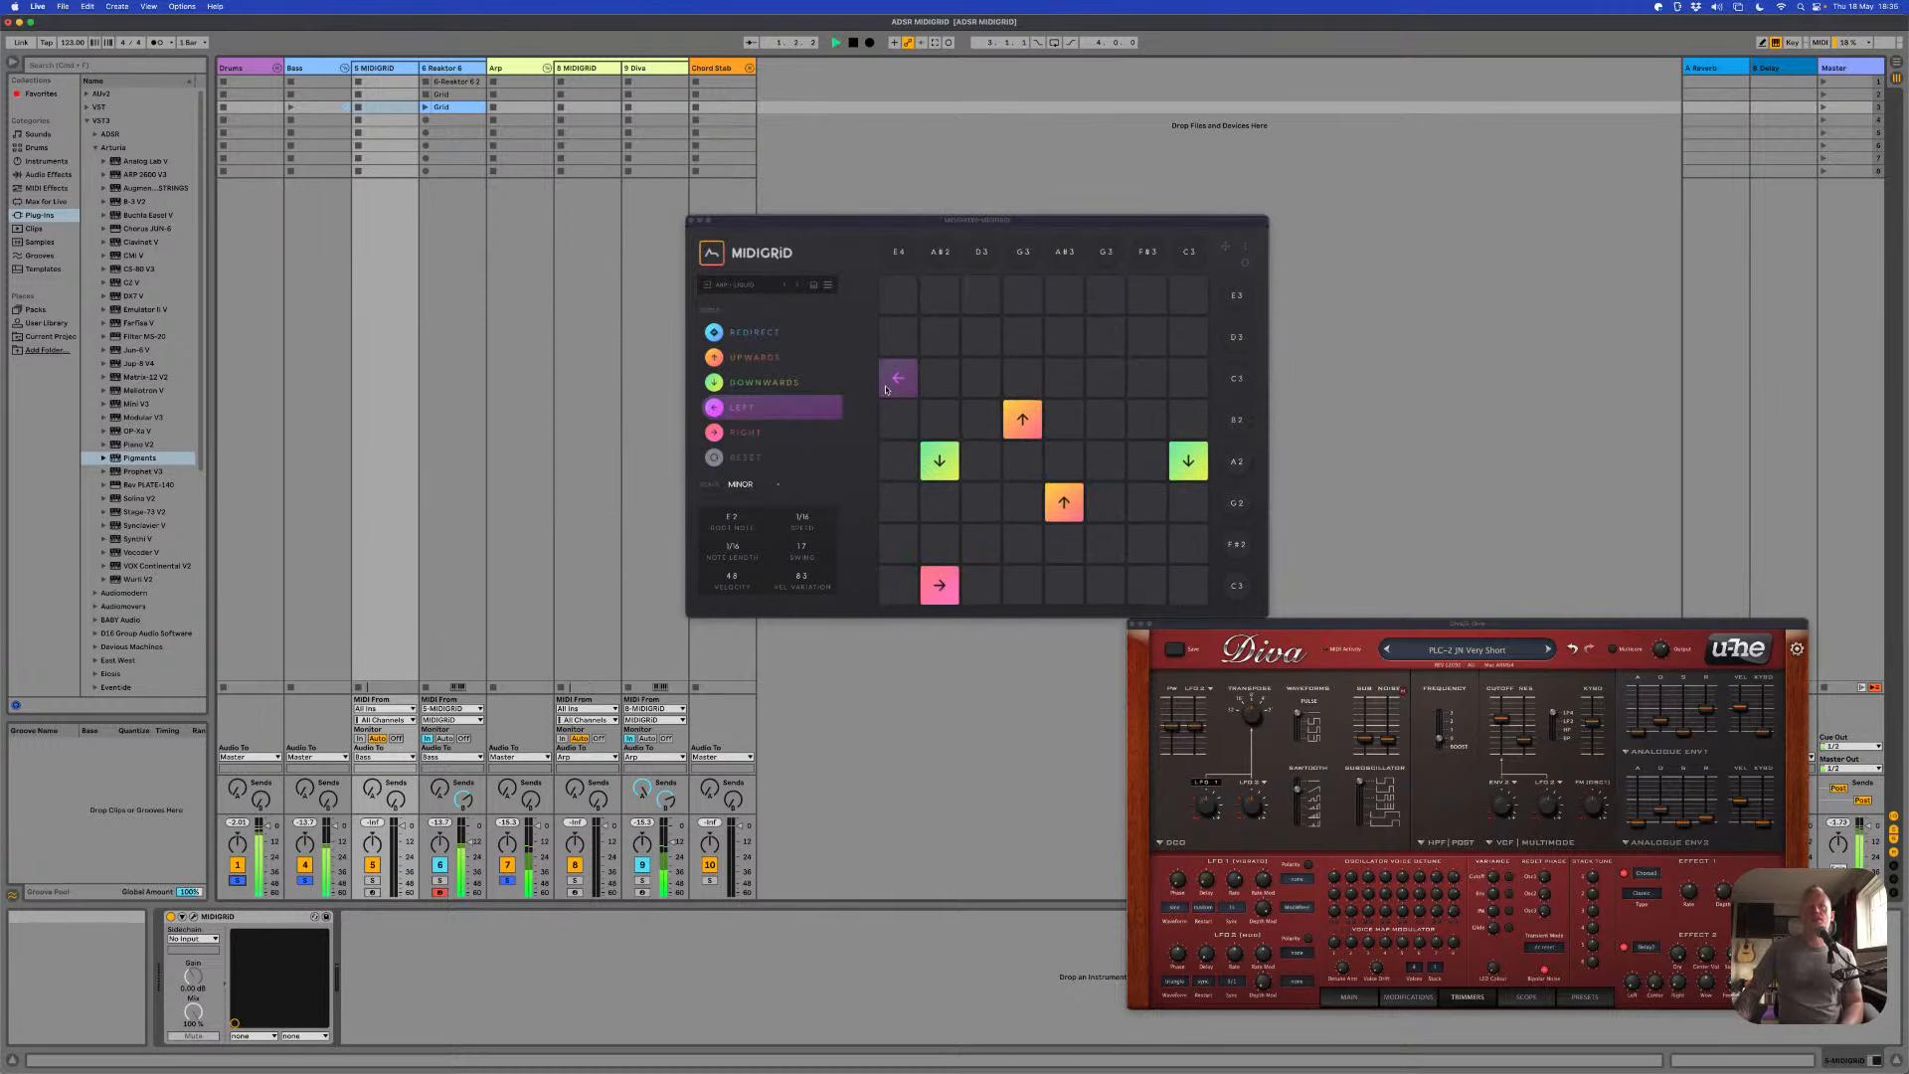
Step: Set the Liquid arp's root note to D2, view the scale options without changing them, and stop playback
left_click_drag(745, 520, 746, 525)
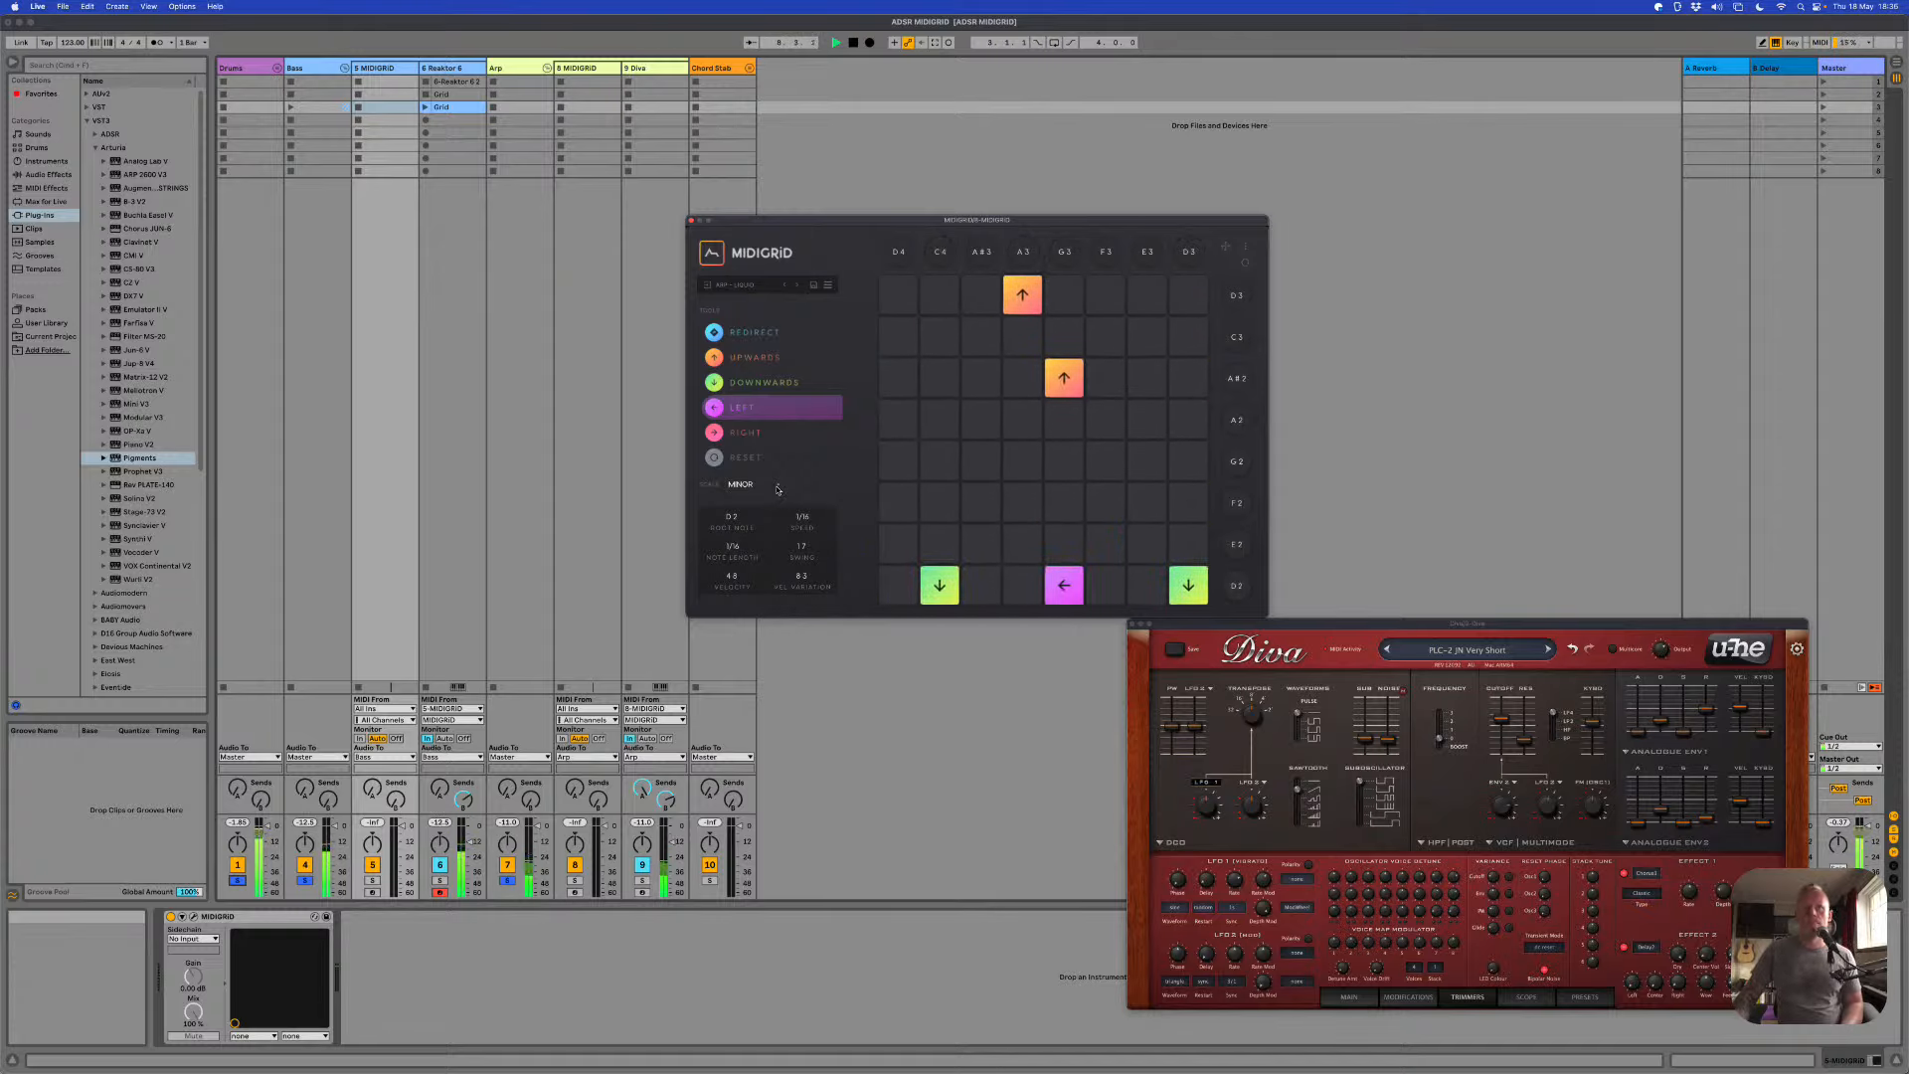
left_click(777, 489)
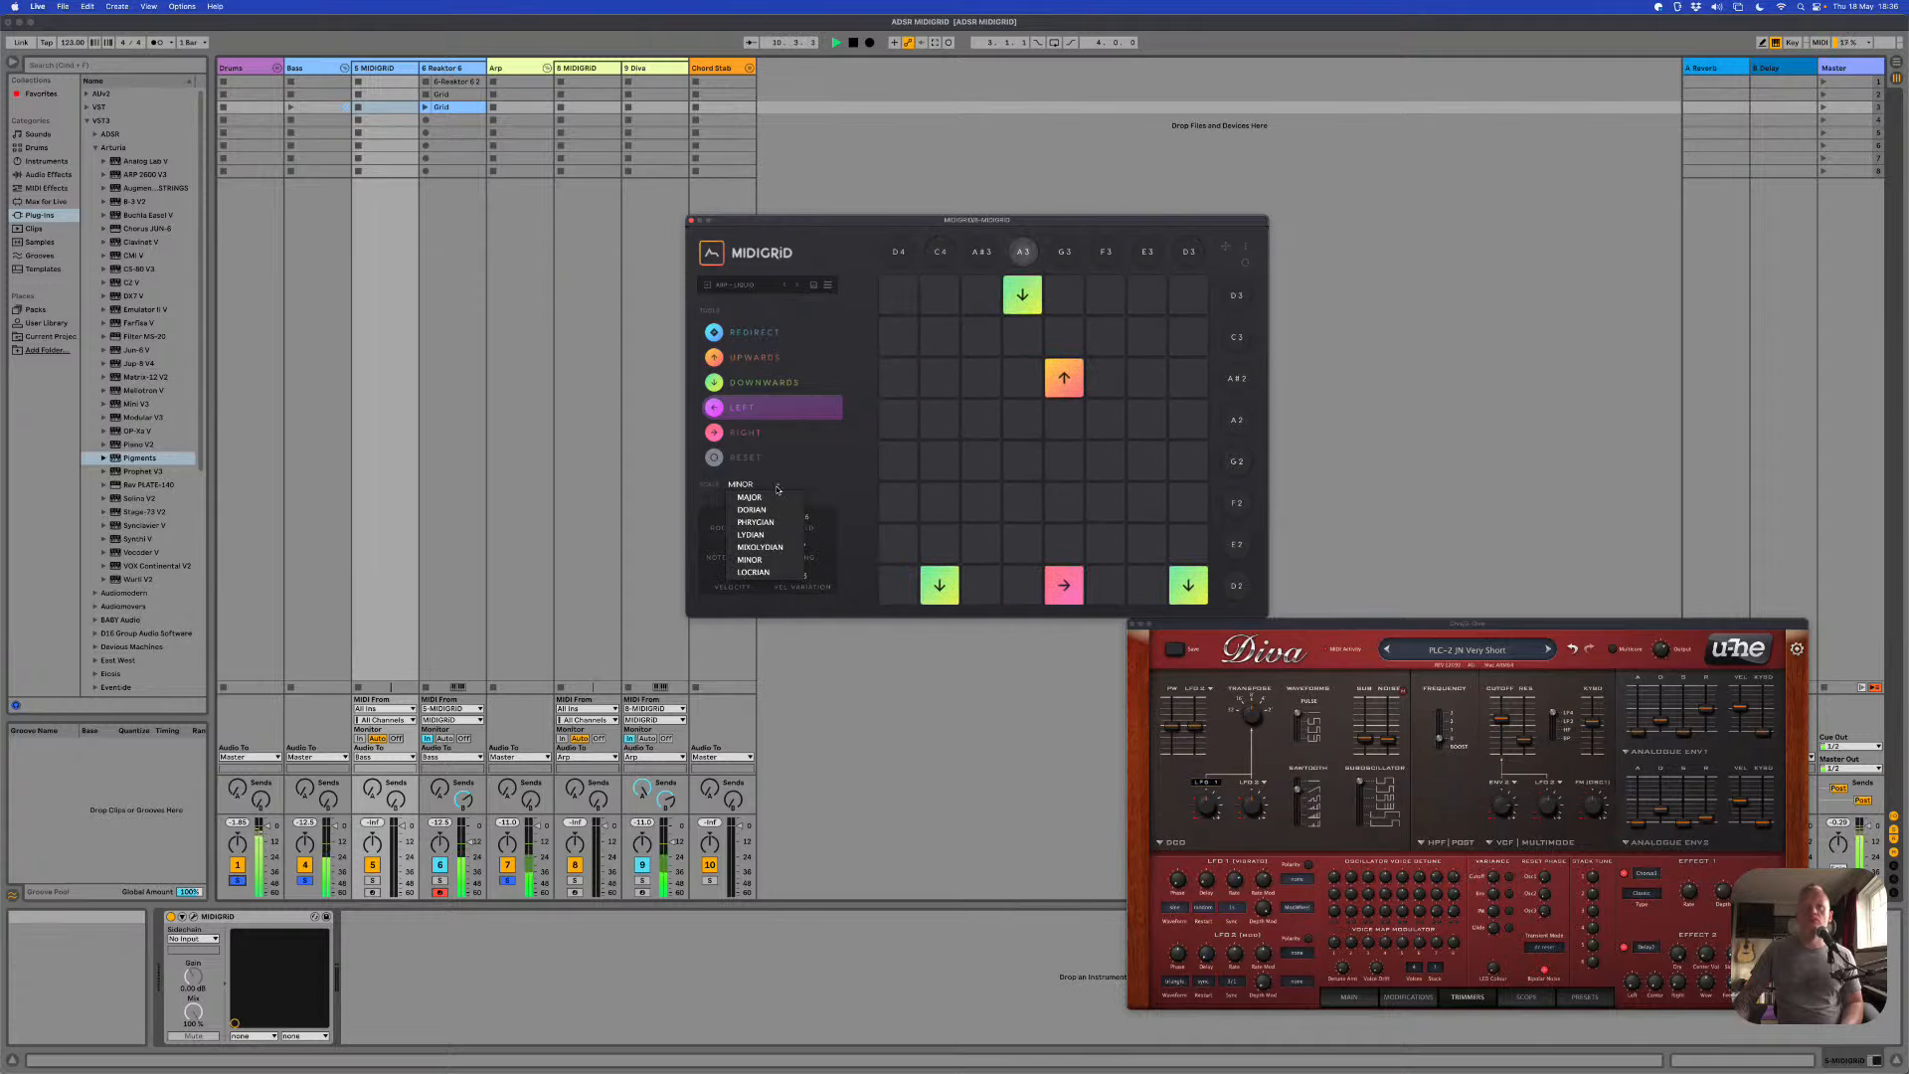
left_click(792, 651)
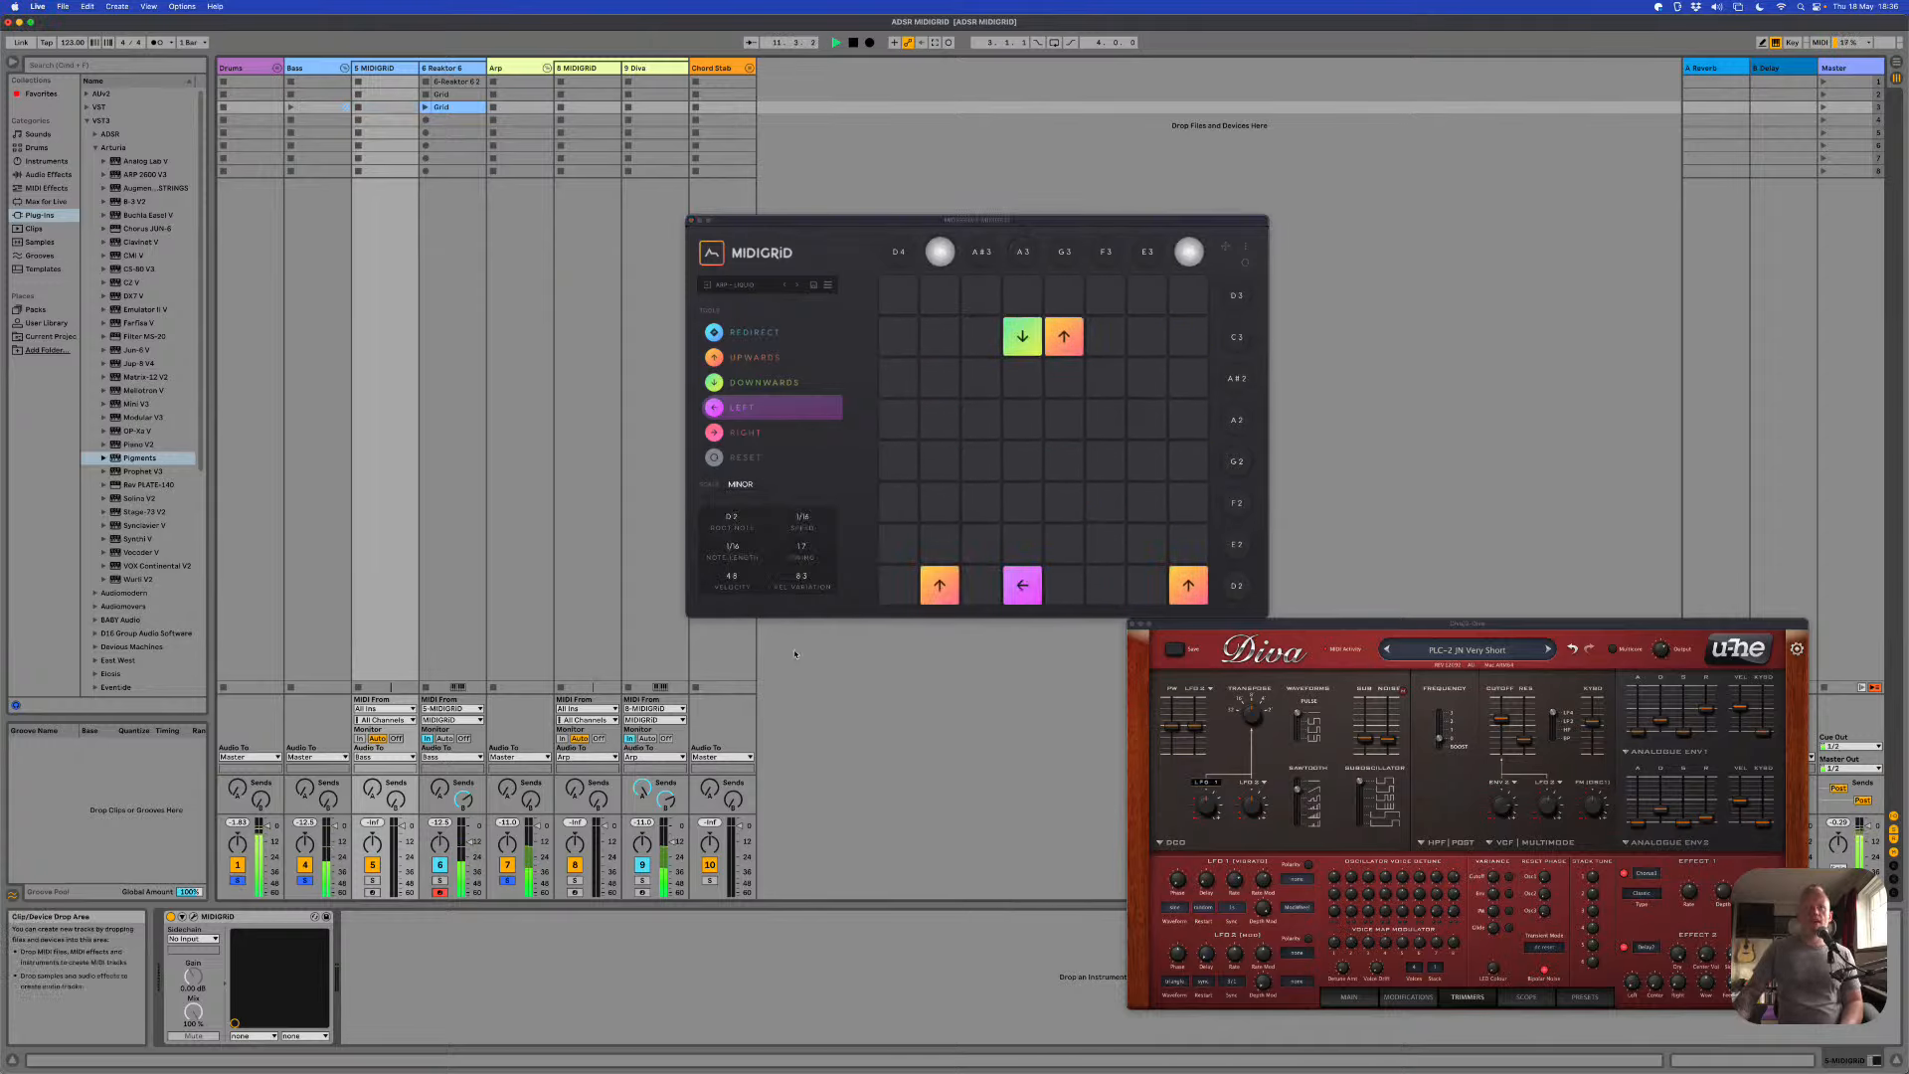
key("space")
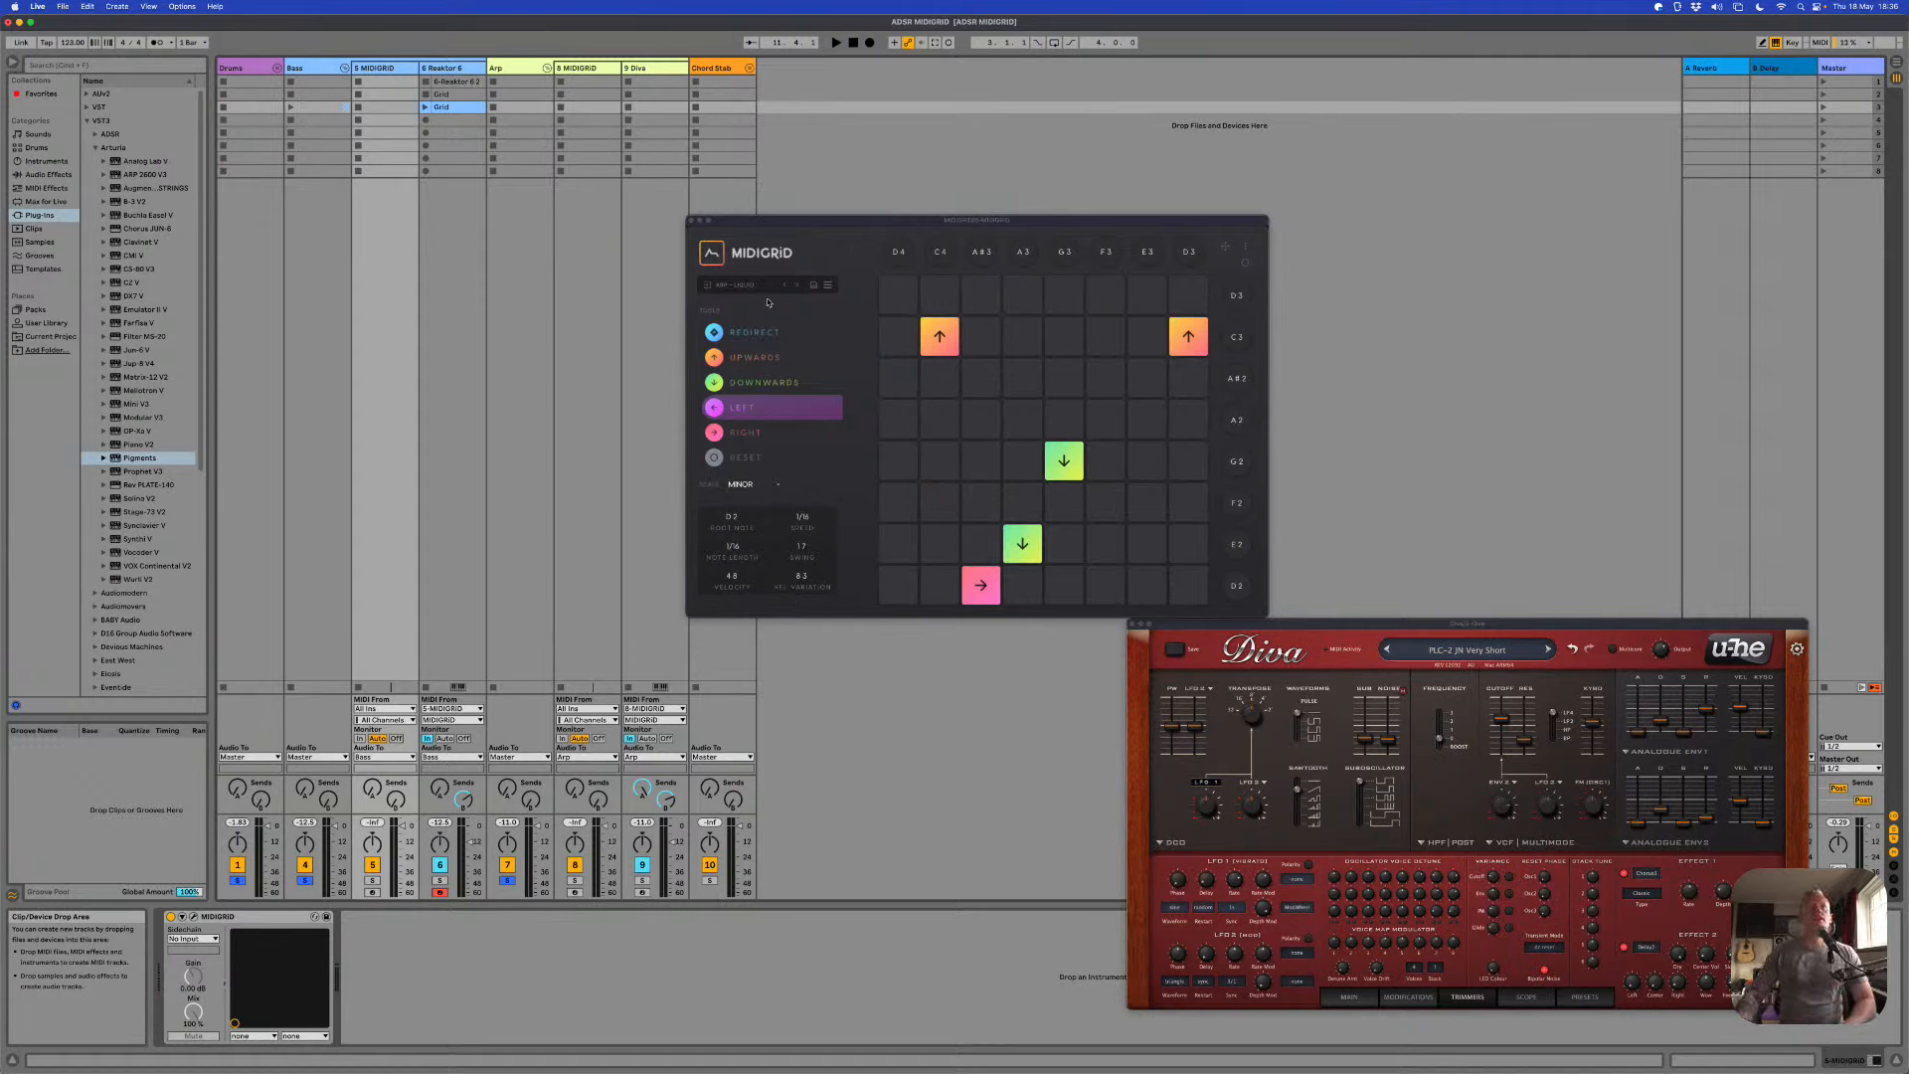
Step: Load the Arp - Chaos preset back into the Arp group's MIDIGRID
left_click(811, 287)
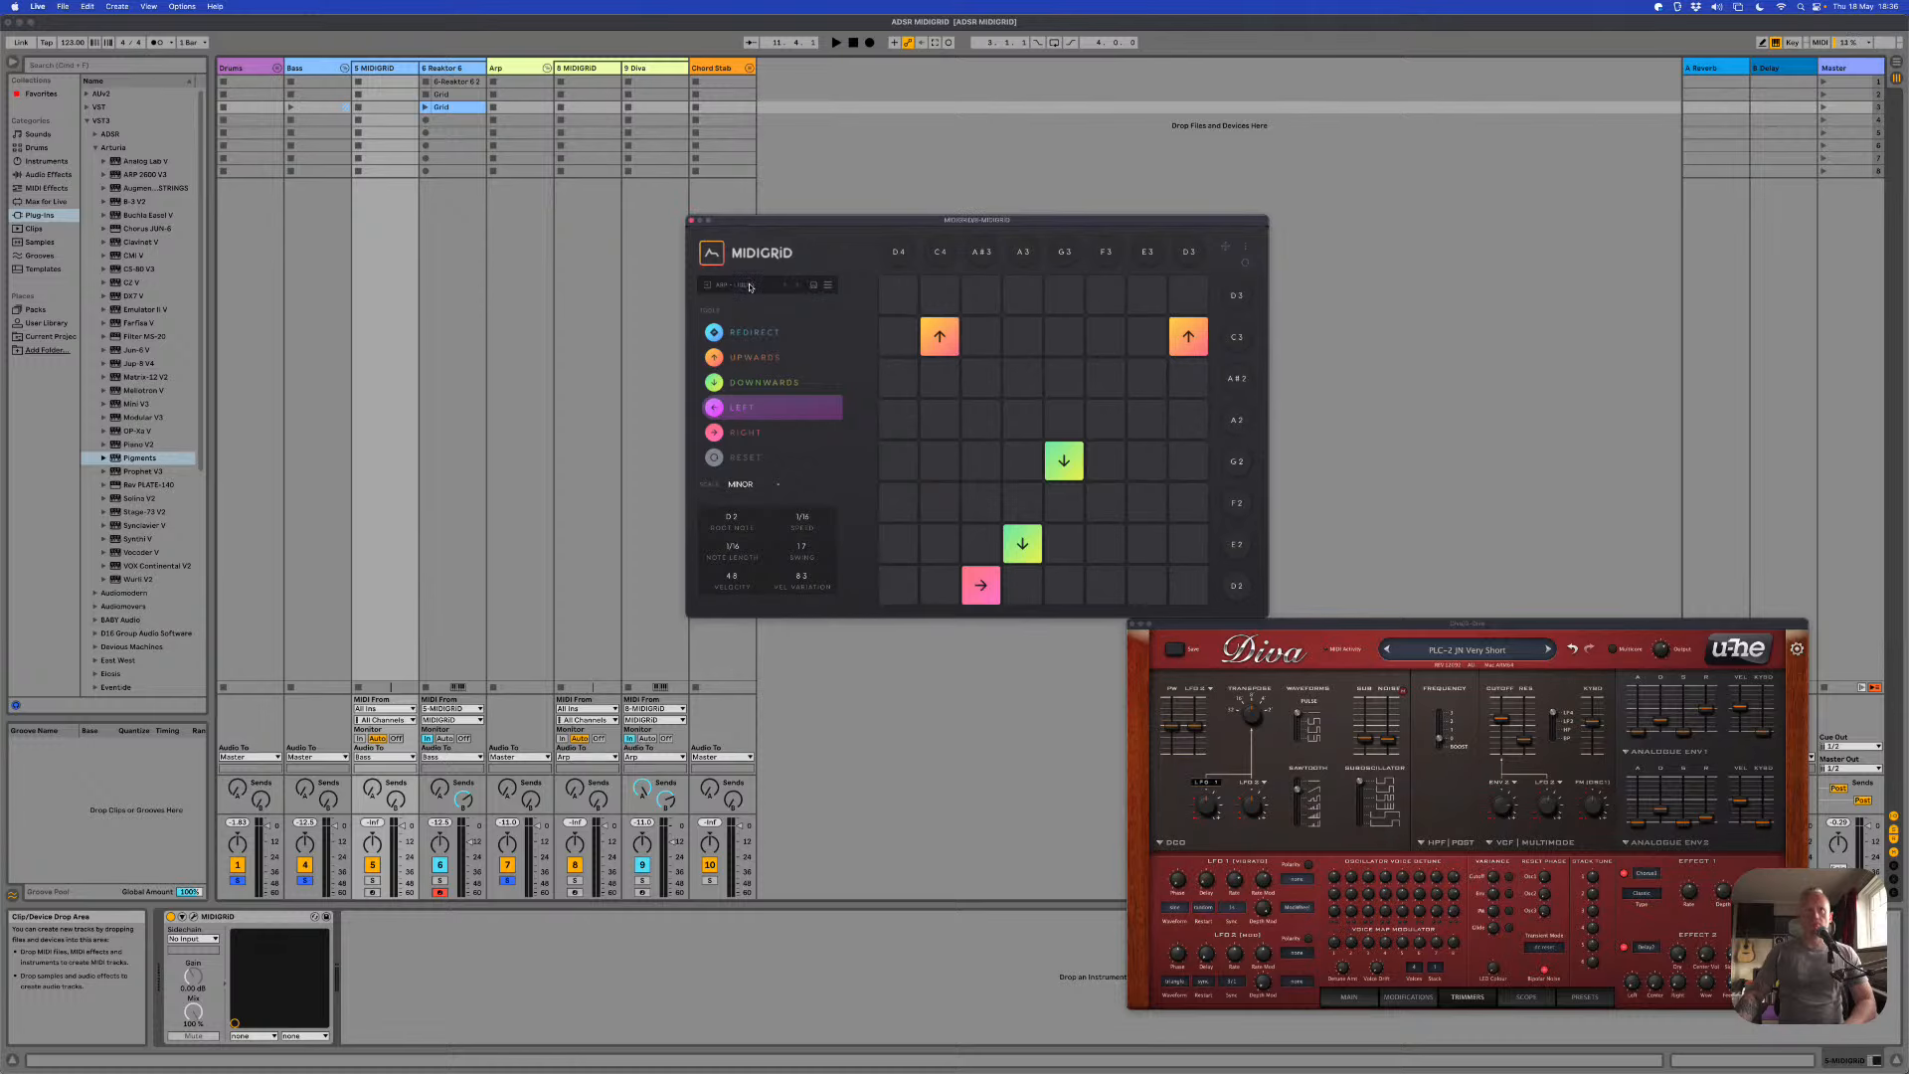
left_click(723, 419)
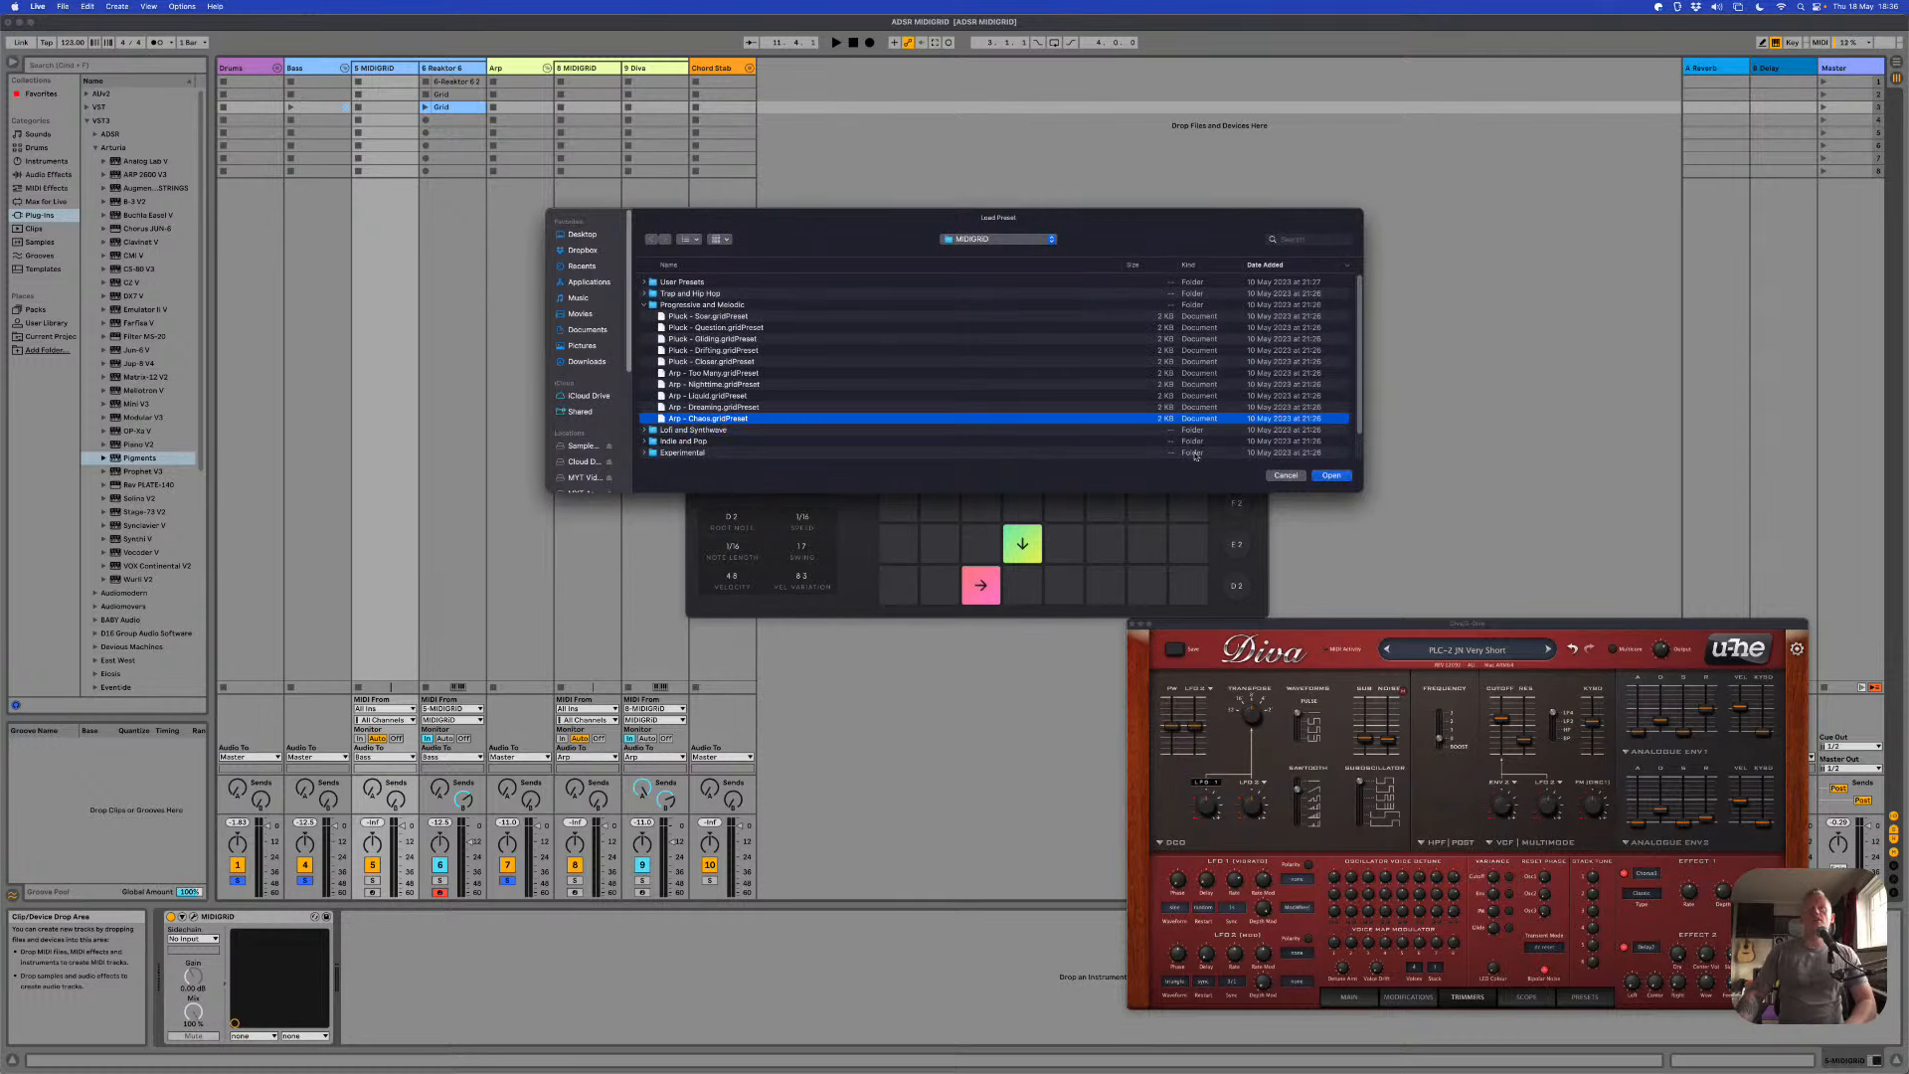
left_click(1328, 476)
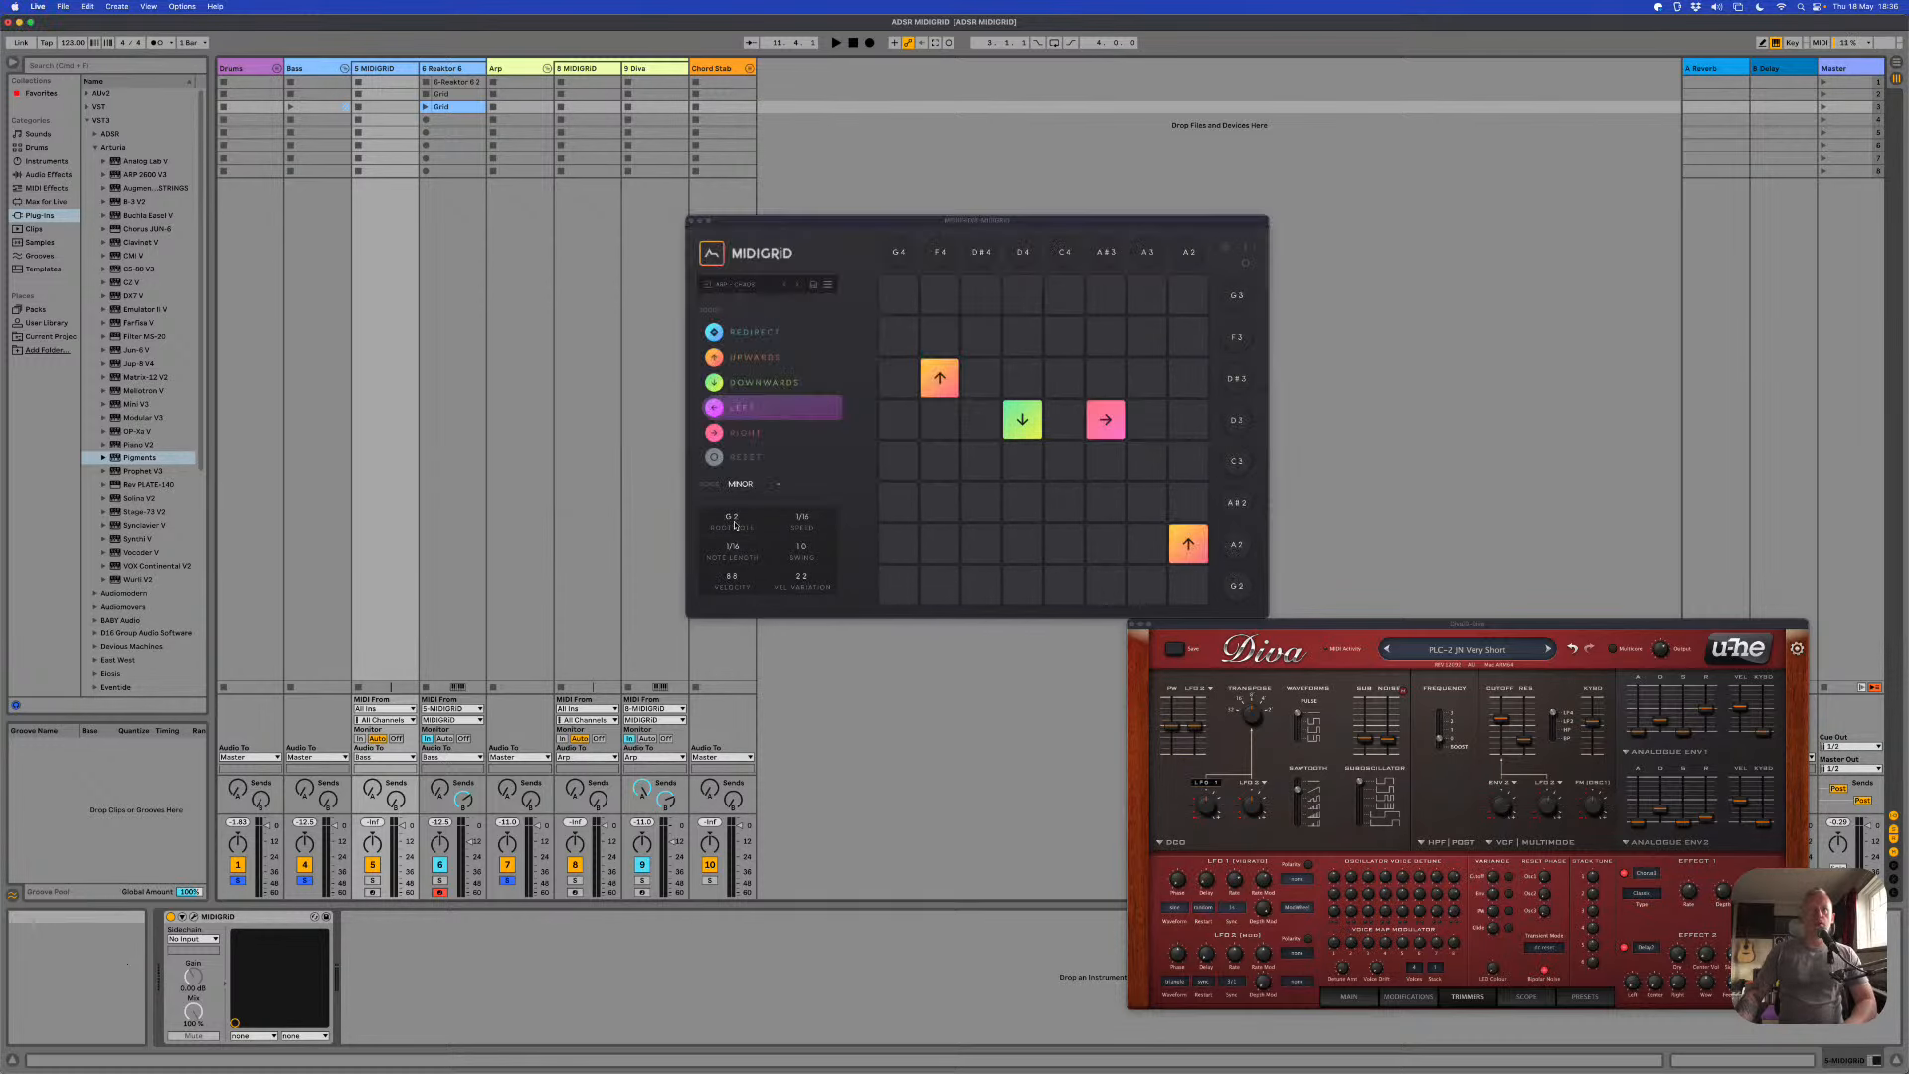
Step: Set the Chaos arp's root note to D2, audition it with the bass and drums, and stop playback
left_click_drag(733, 518, 742, 530)
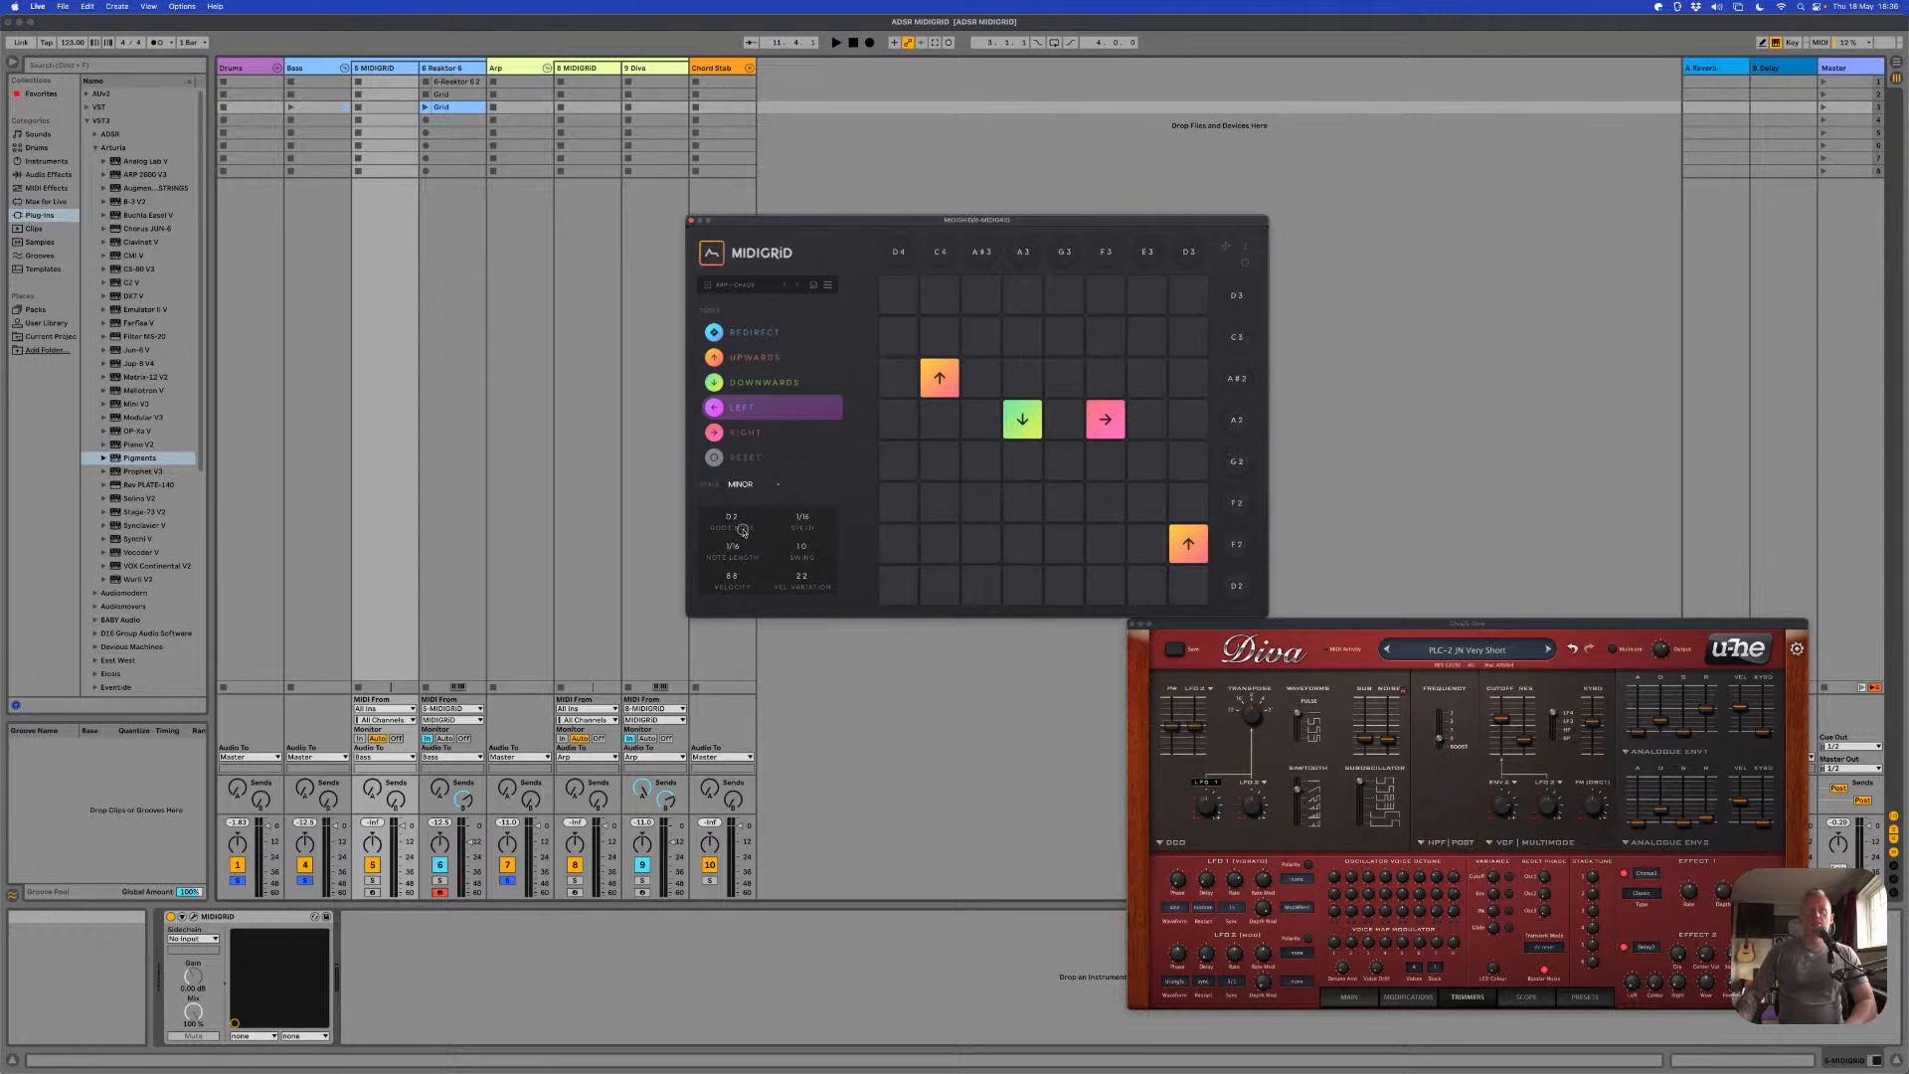
key("space")
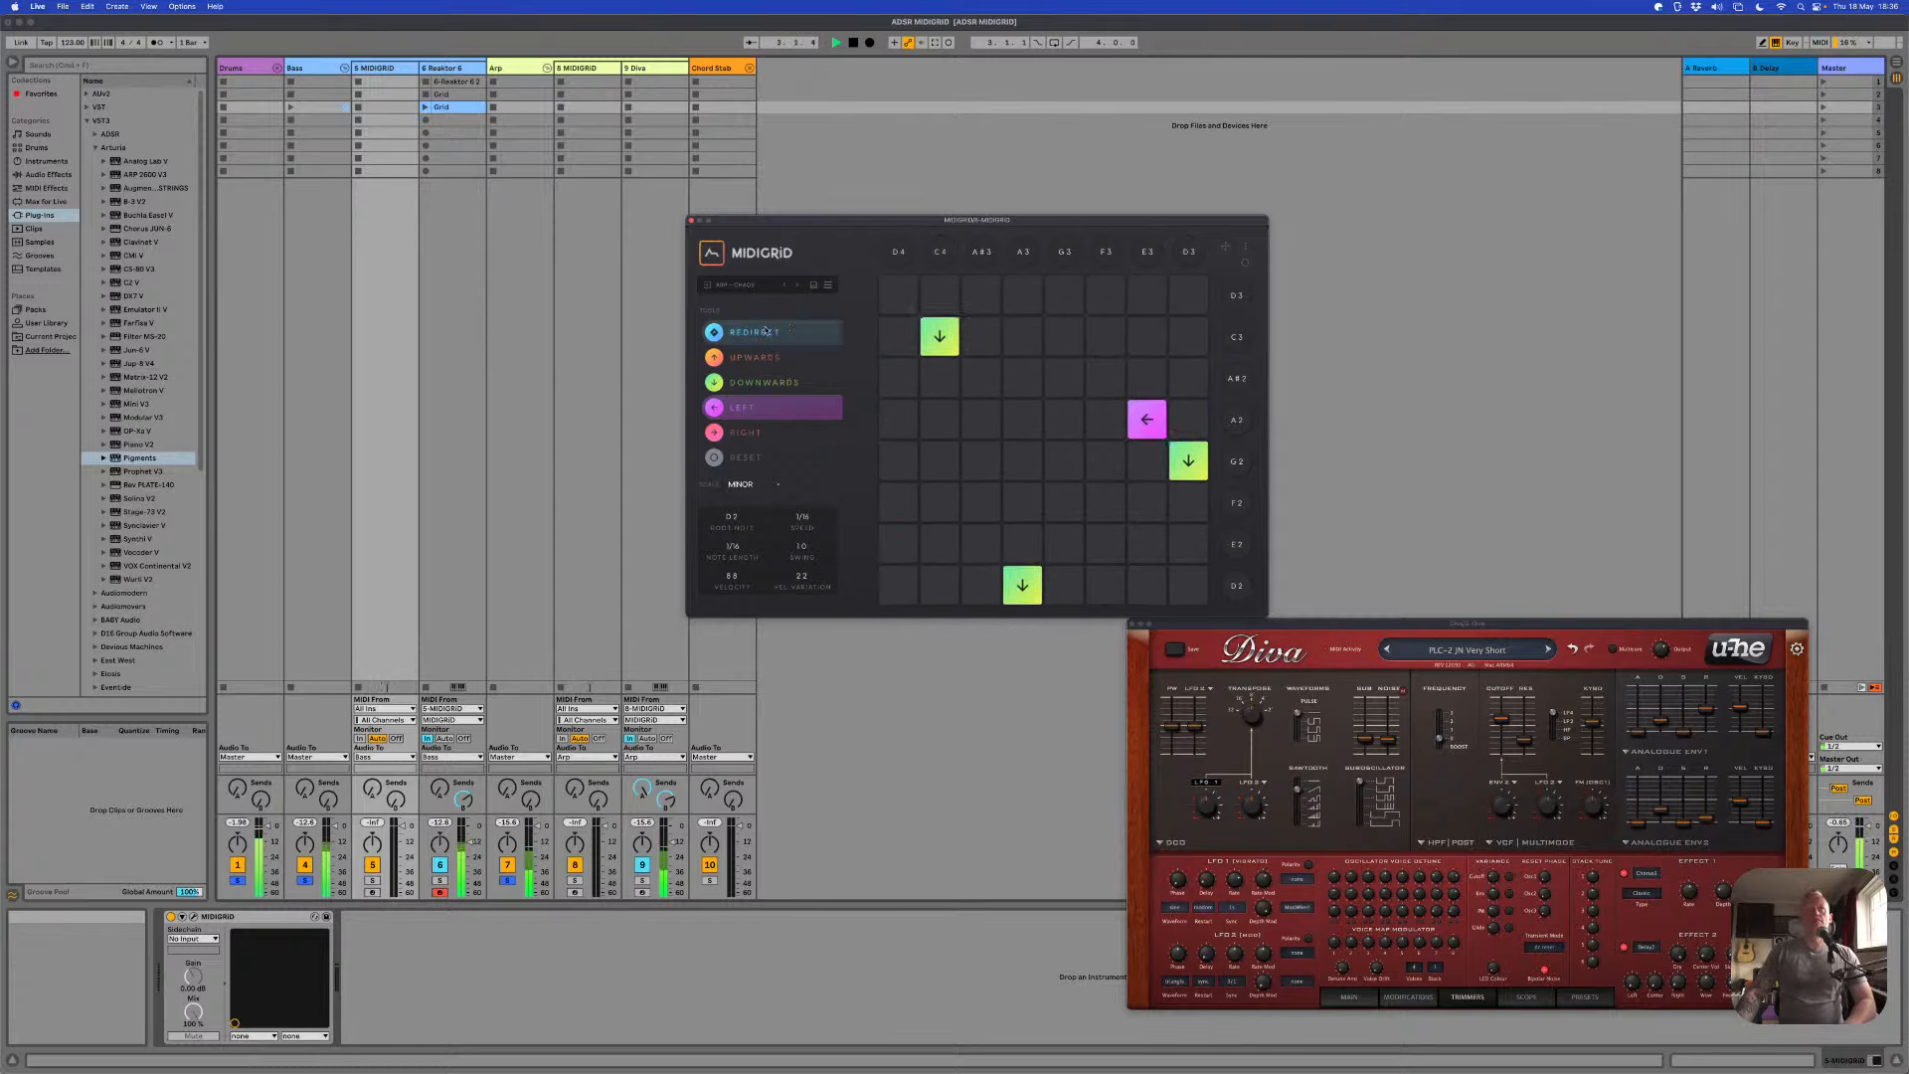
key("space")
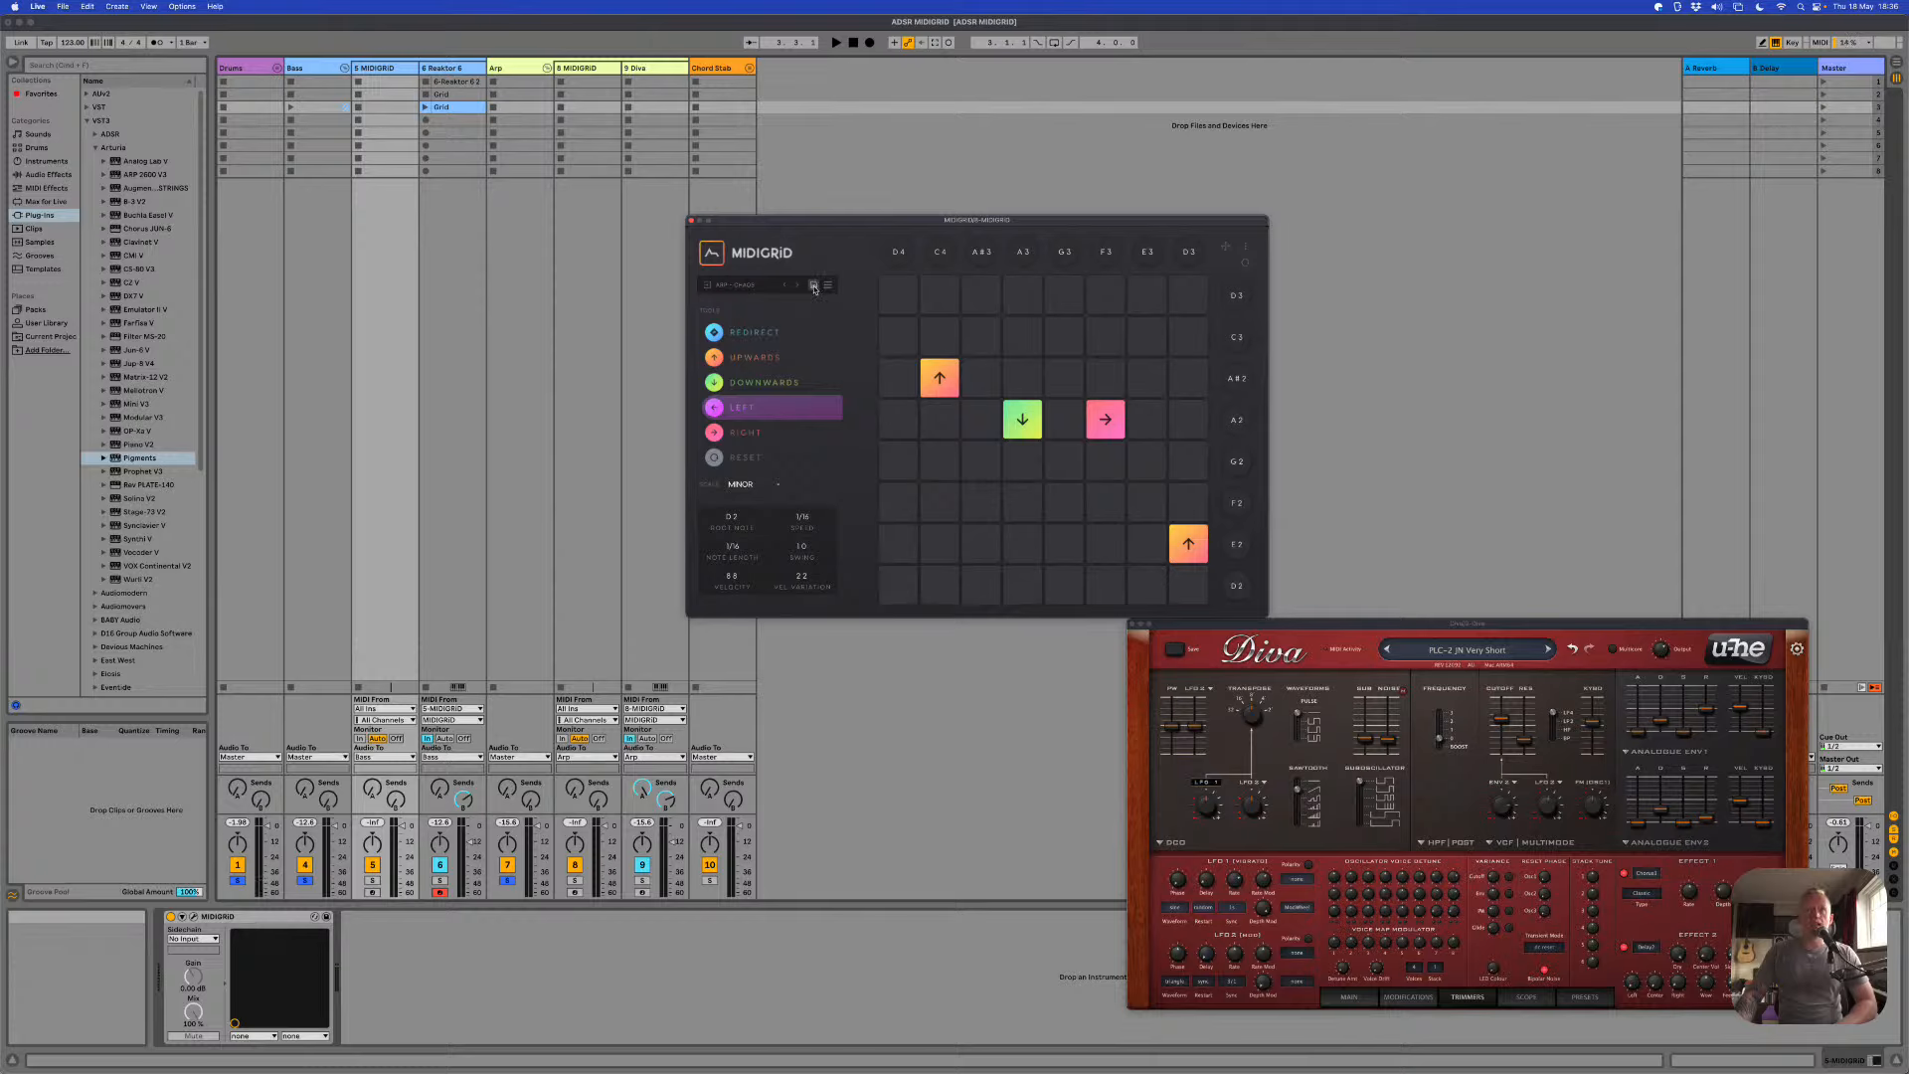
Step: Save the arp pattern as a preset named "002 - Chaos in D Minor" in the personal folder inside User Presets
left_click(814, 288)
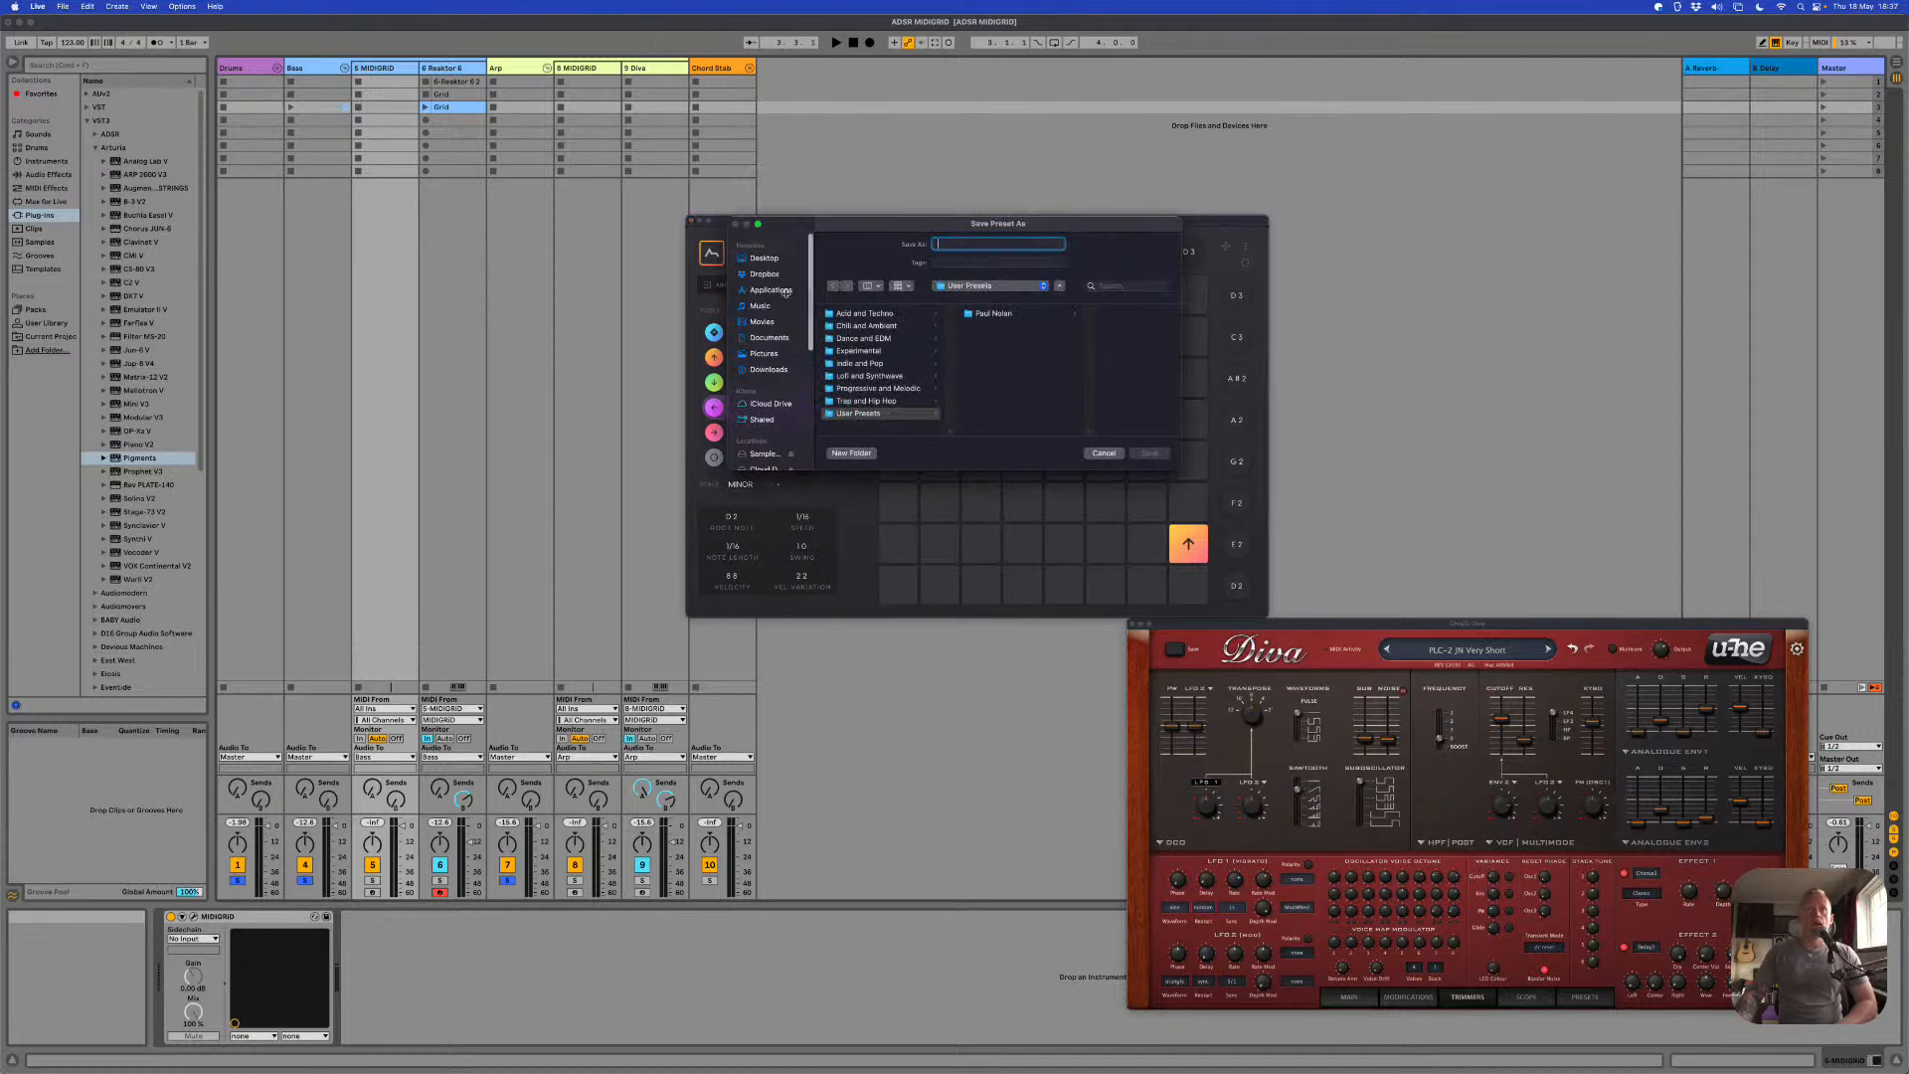
left_click(981, 313)
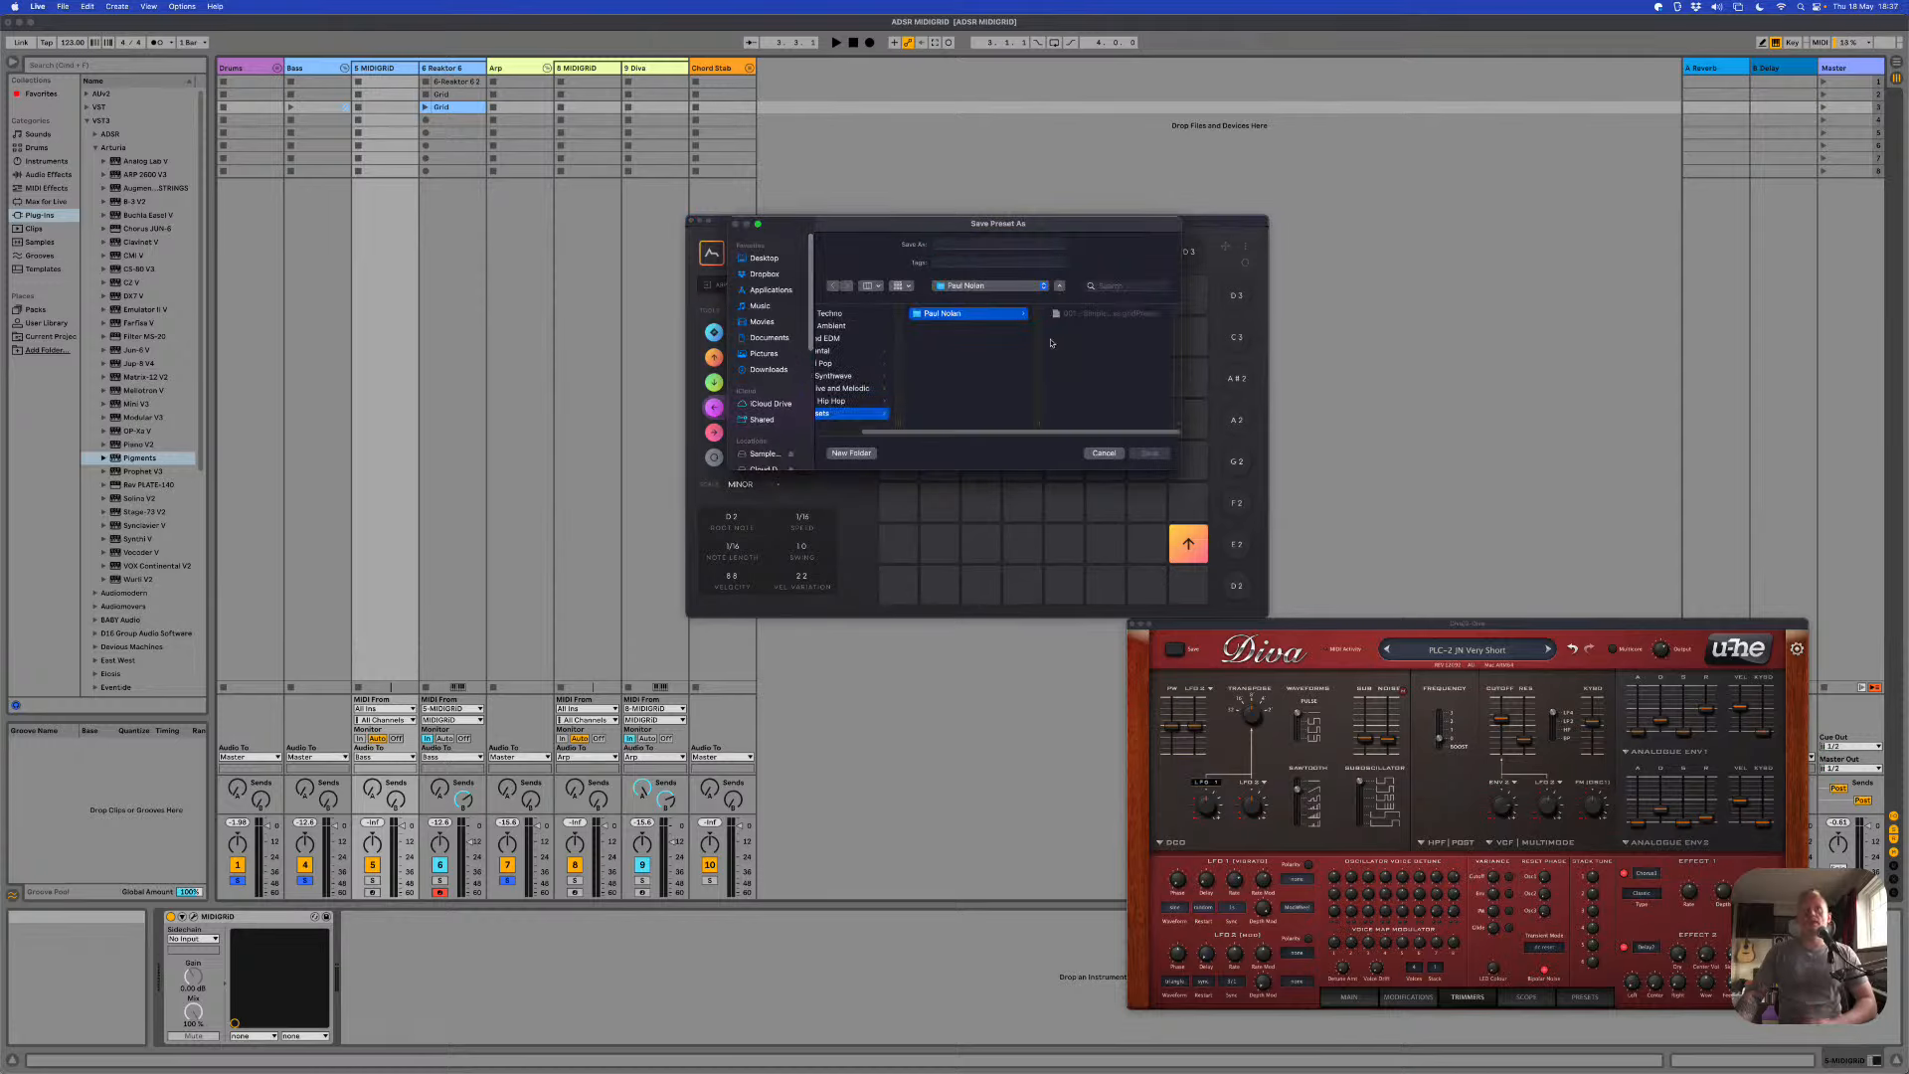
left_click(962, 243)
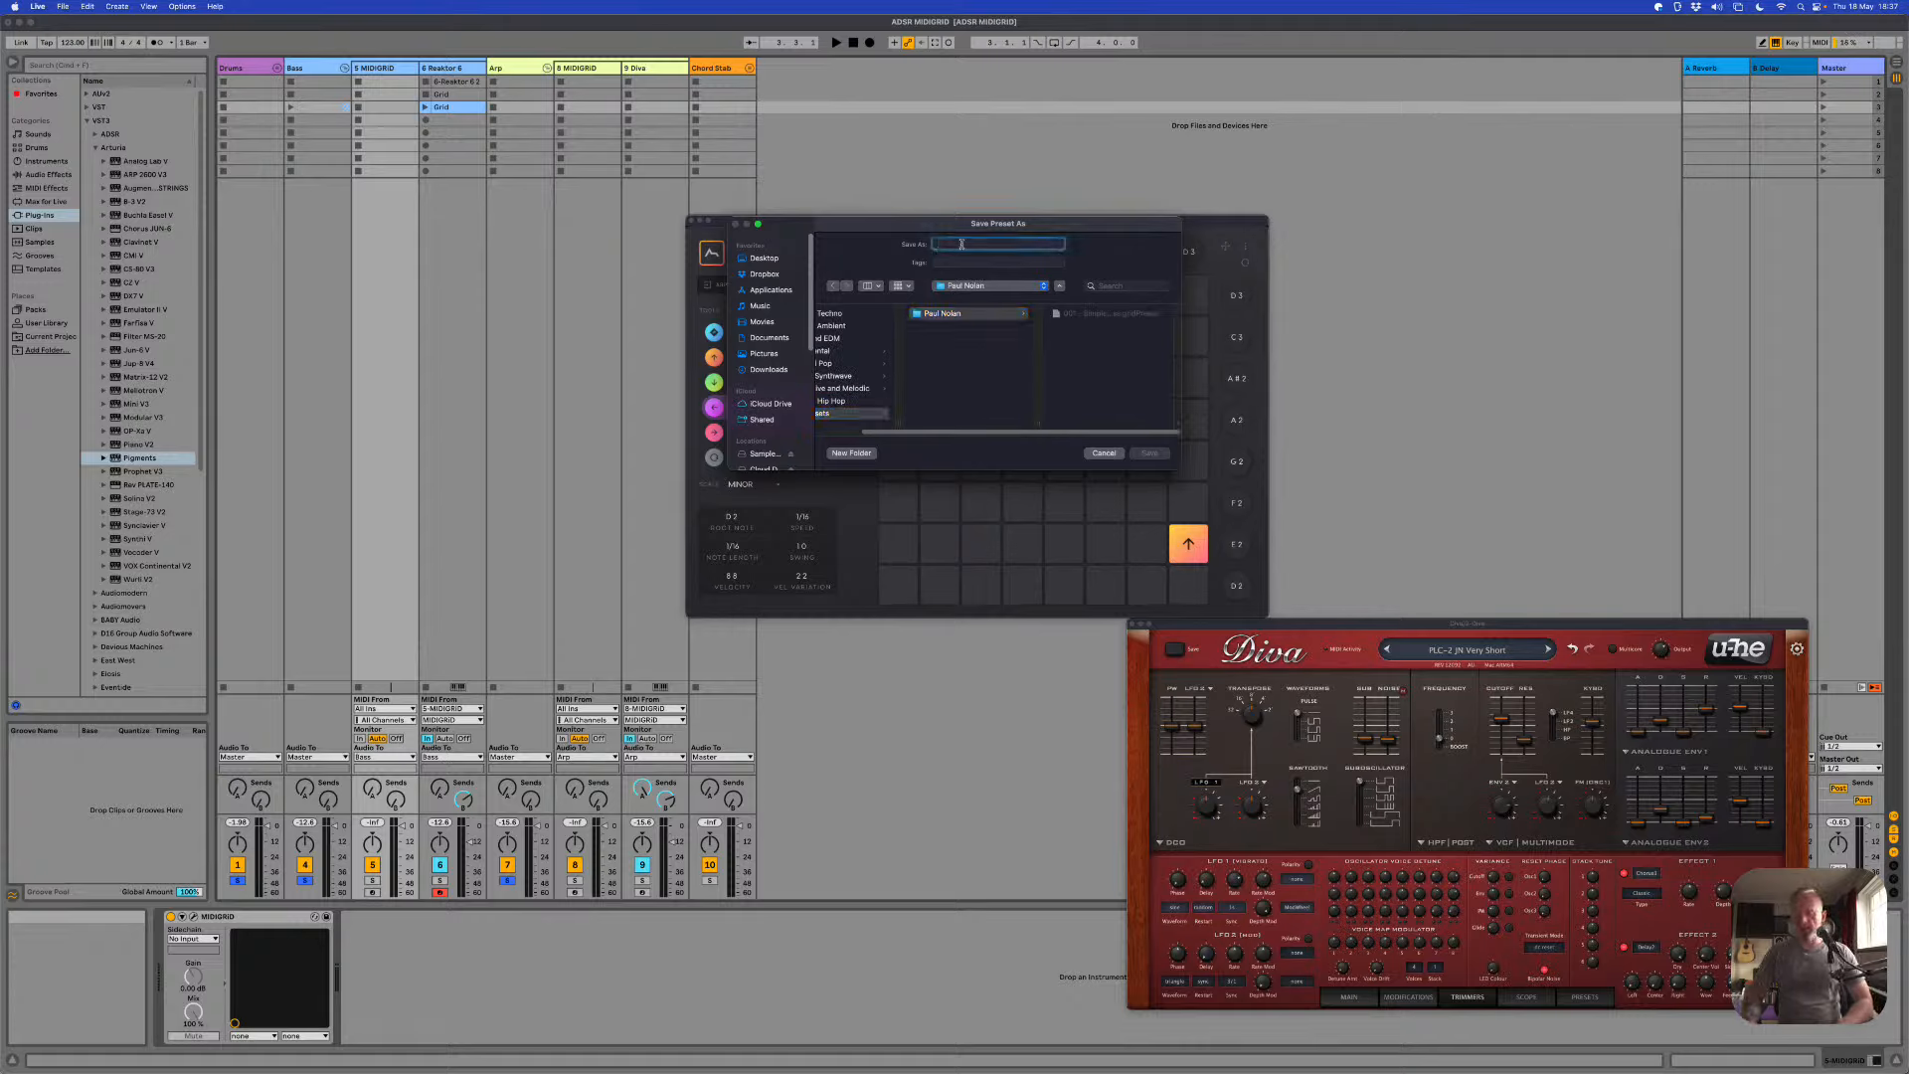
type("002")
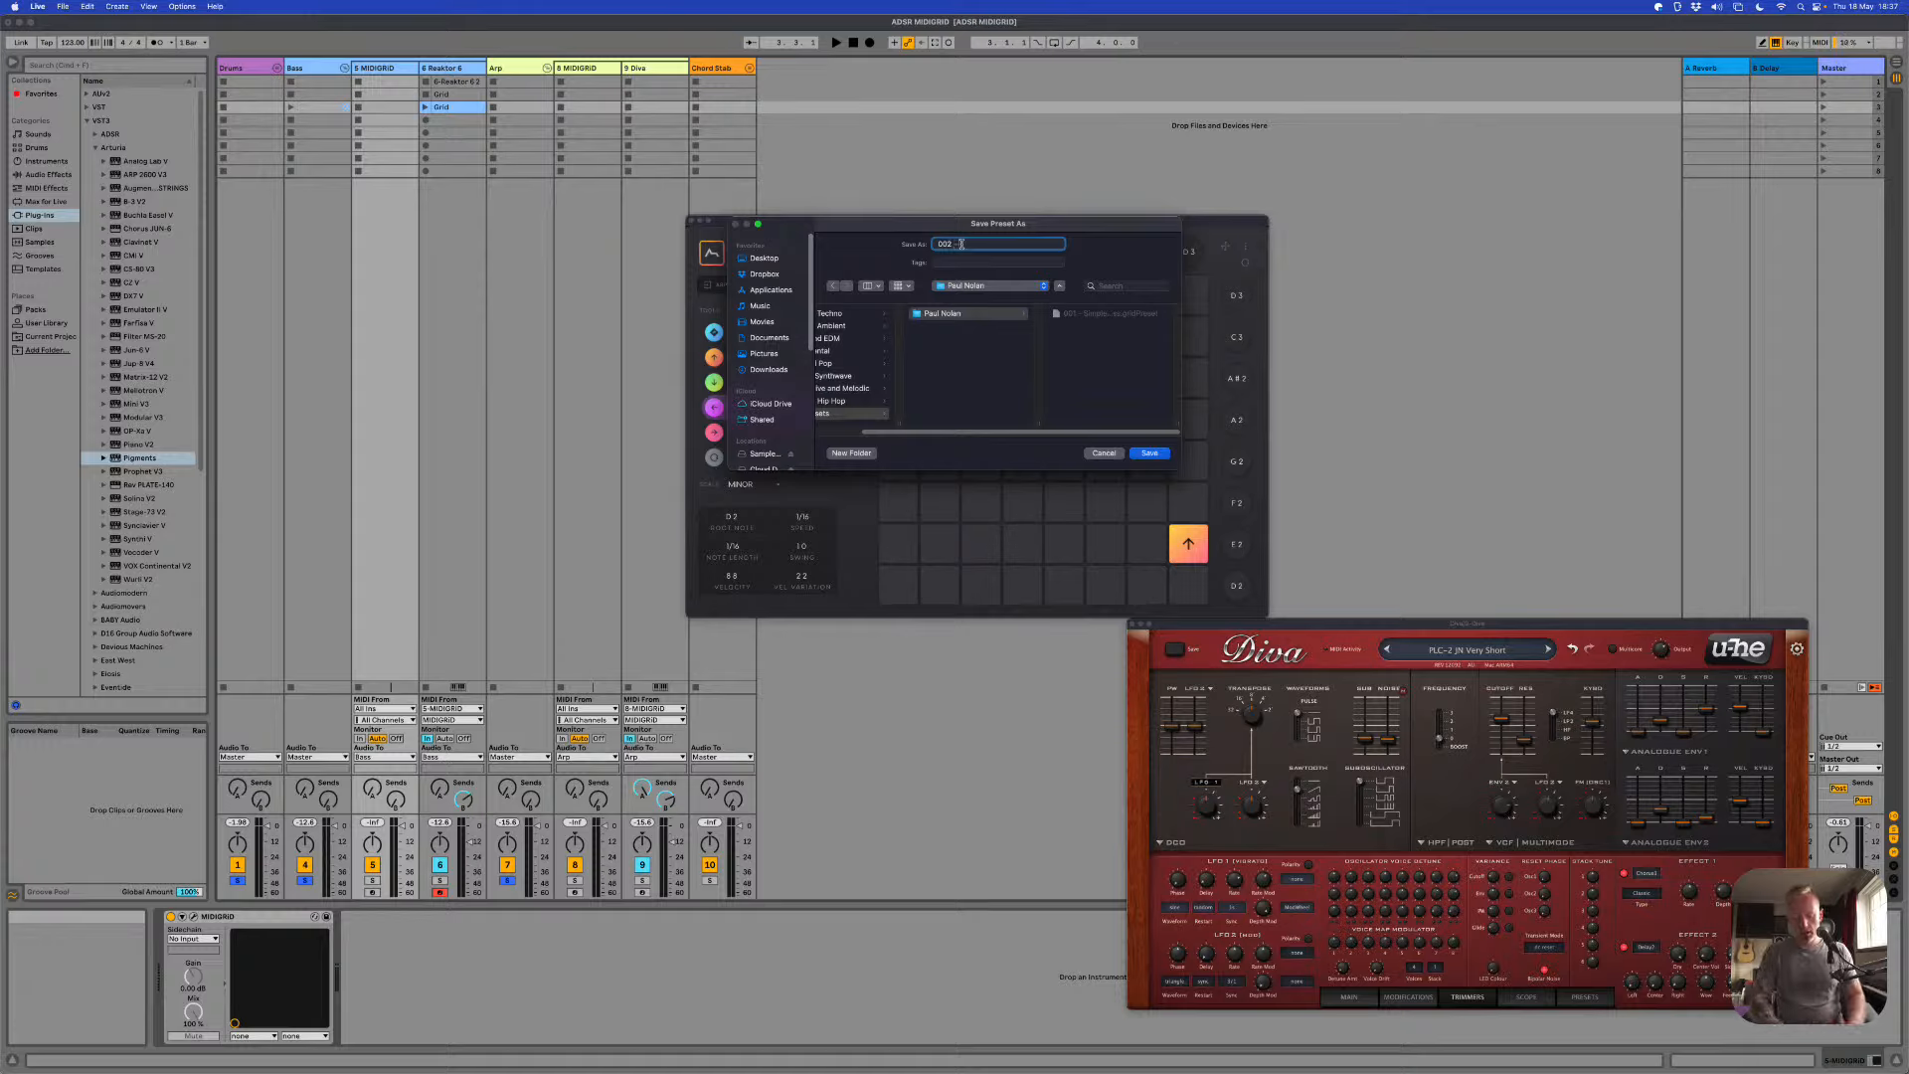
type(" - EnAO")
key("BackSpace")
type("hao")
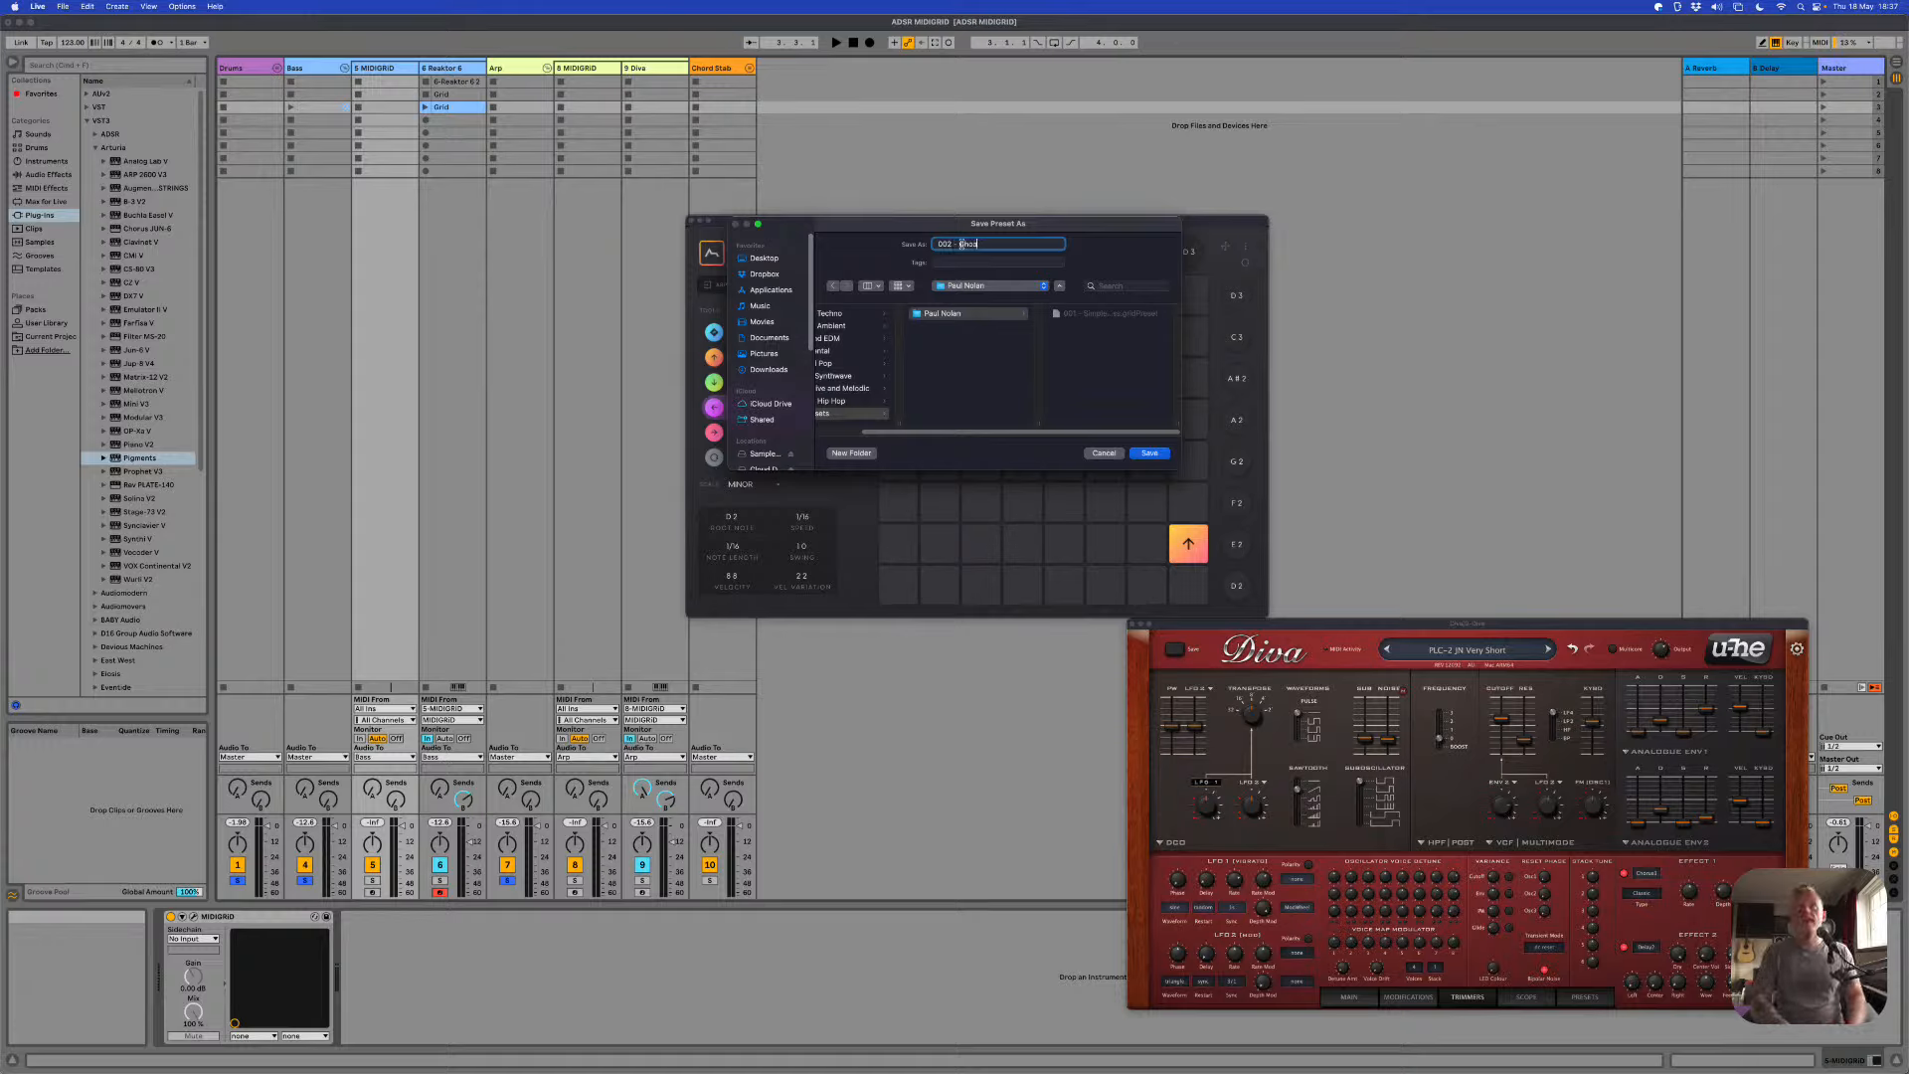
type("s in D Minor")
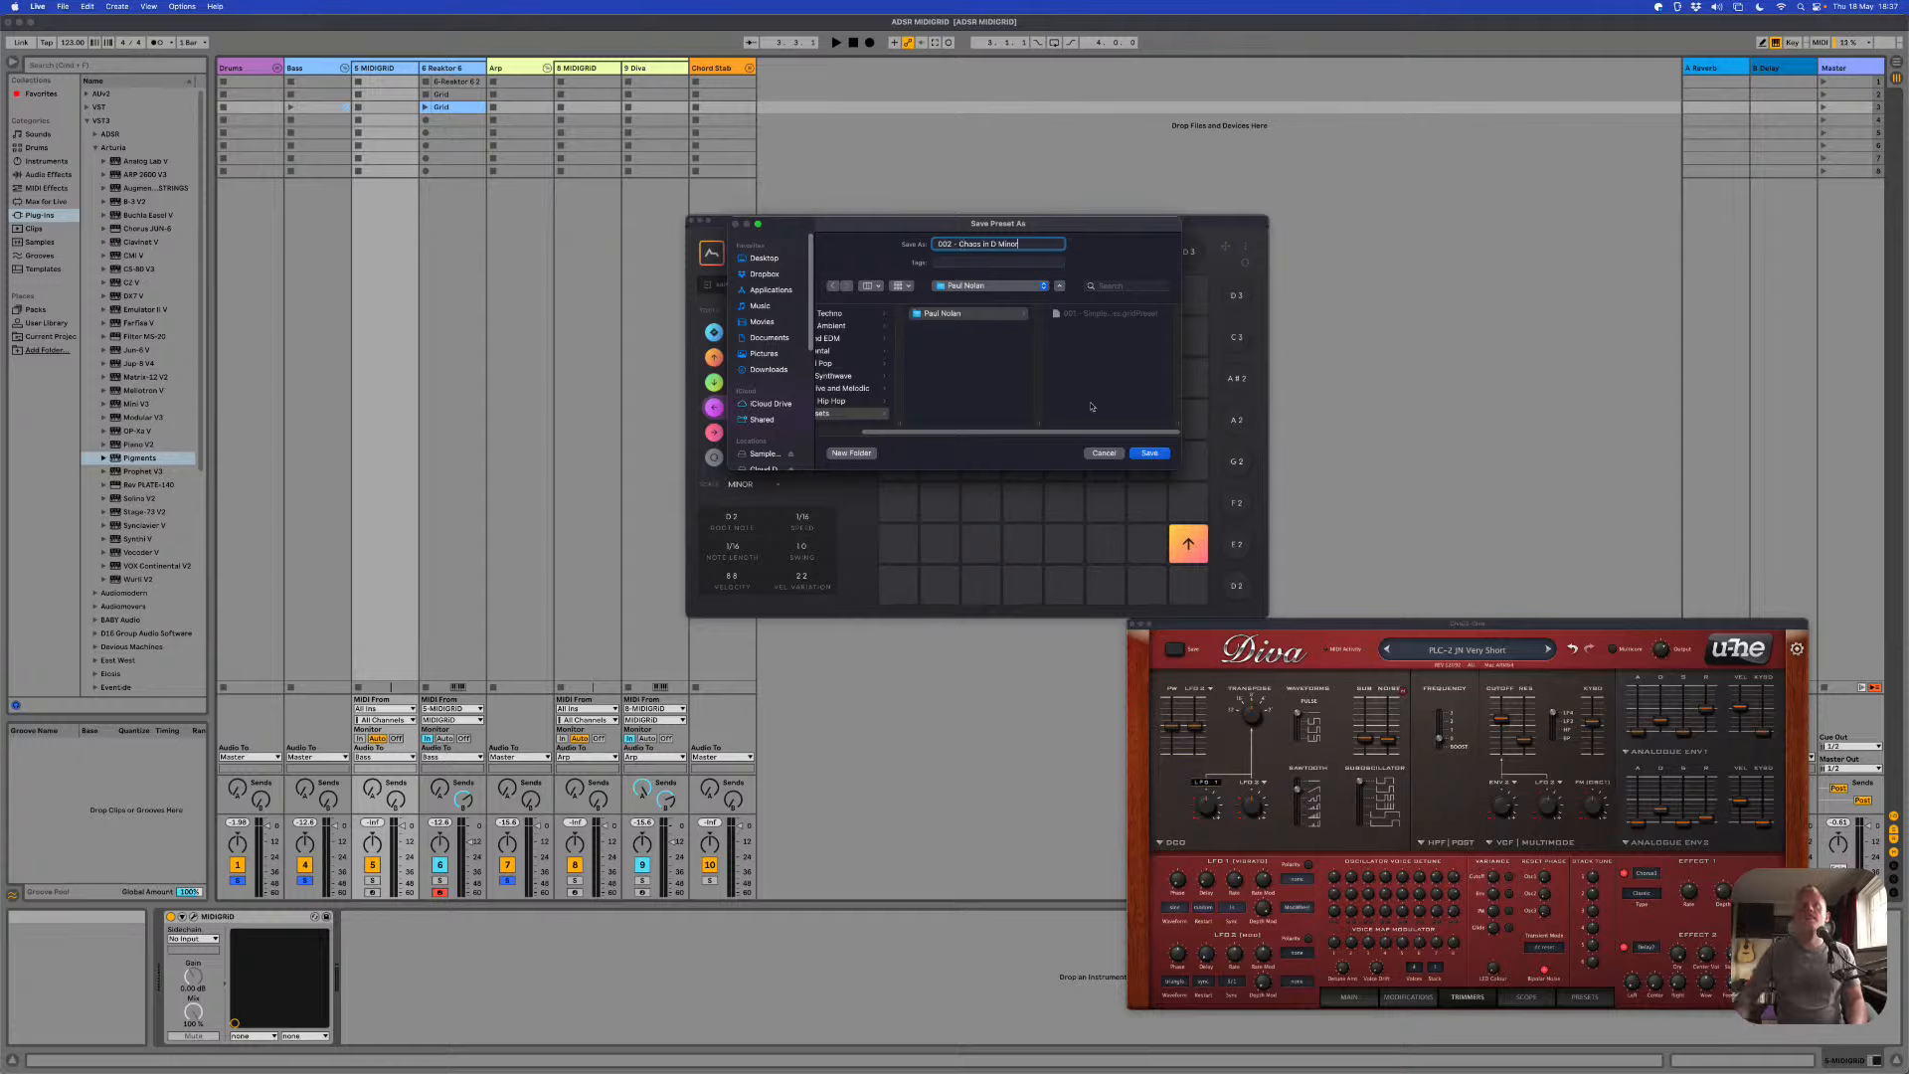
left_click(1150, 453)
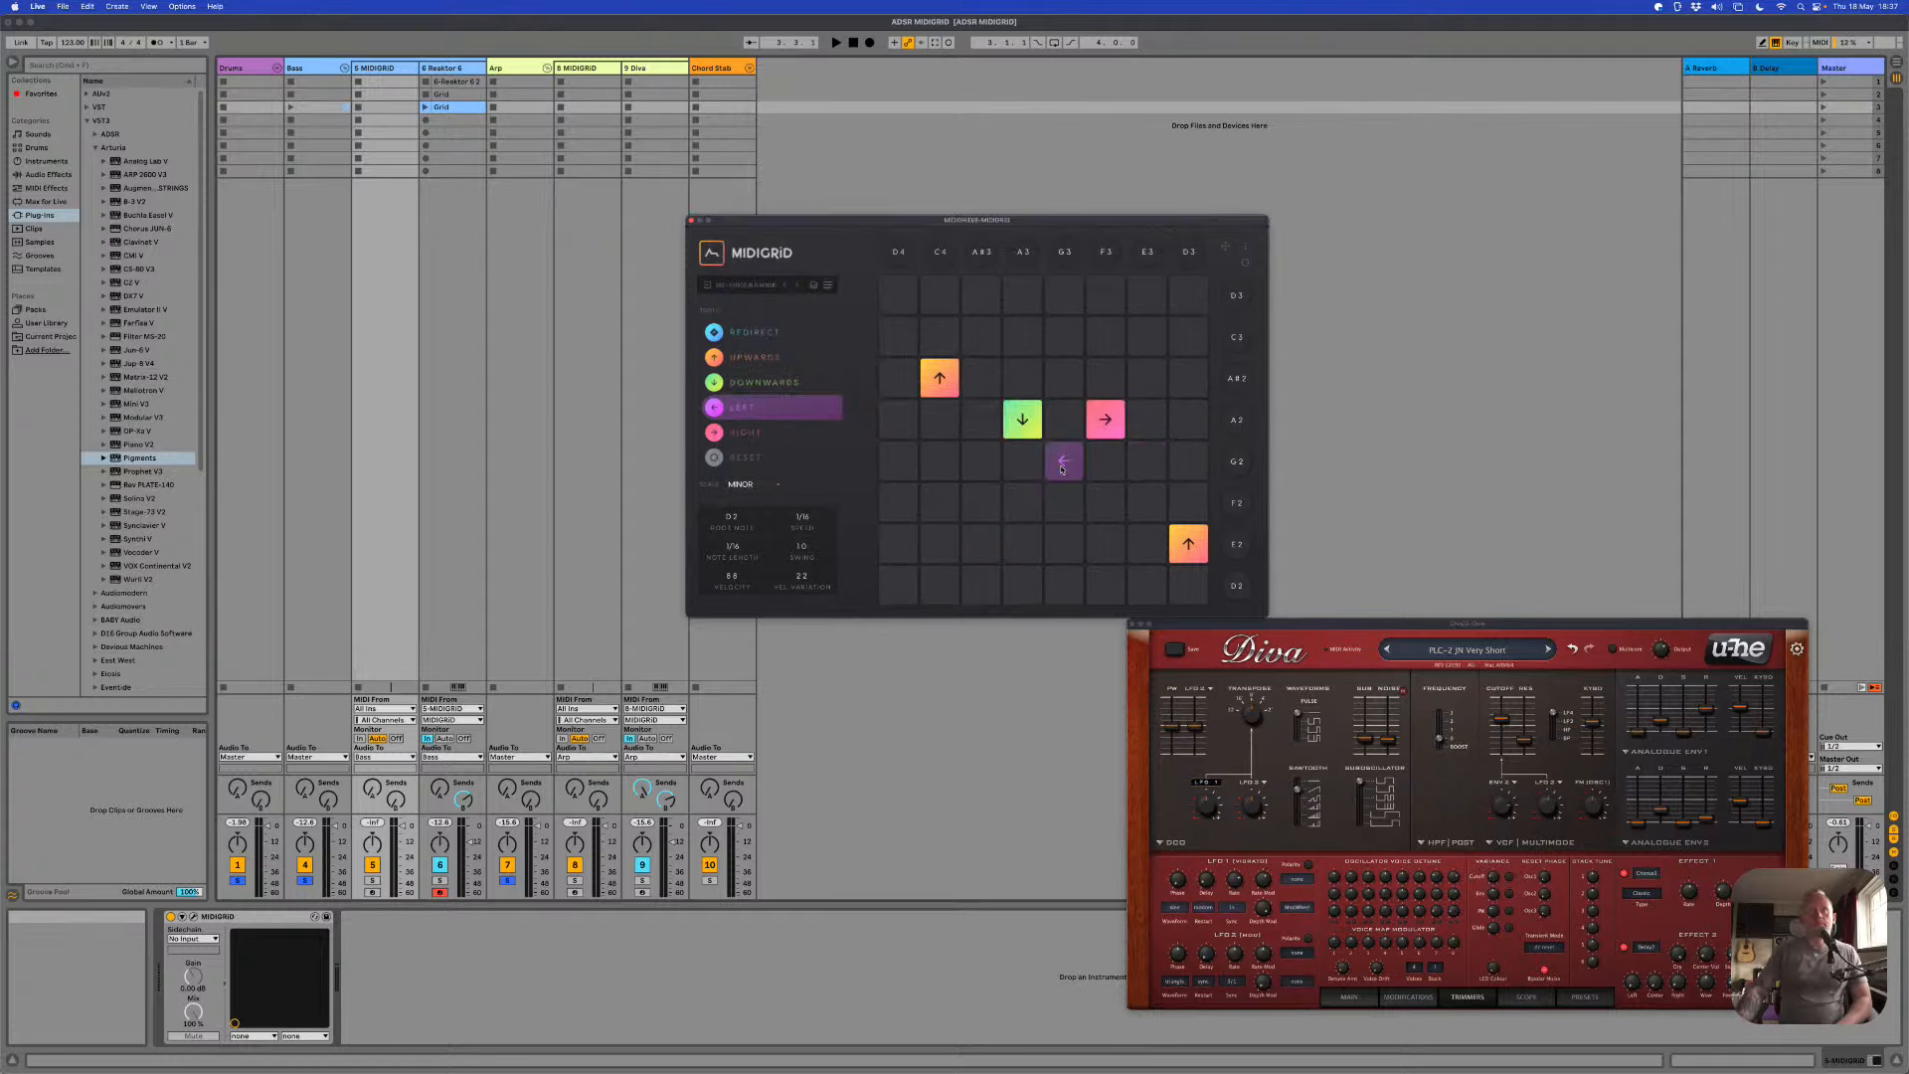
Step: View MIDIGRID's additional preset options without changing any of them
left_click(826, 285)
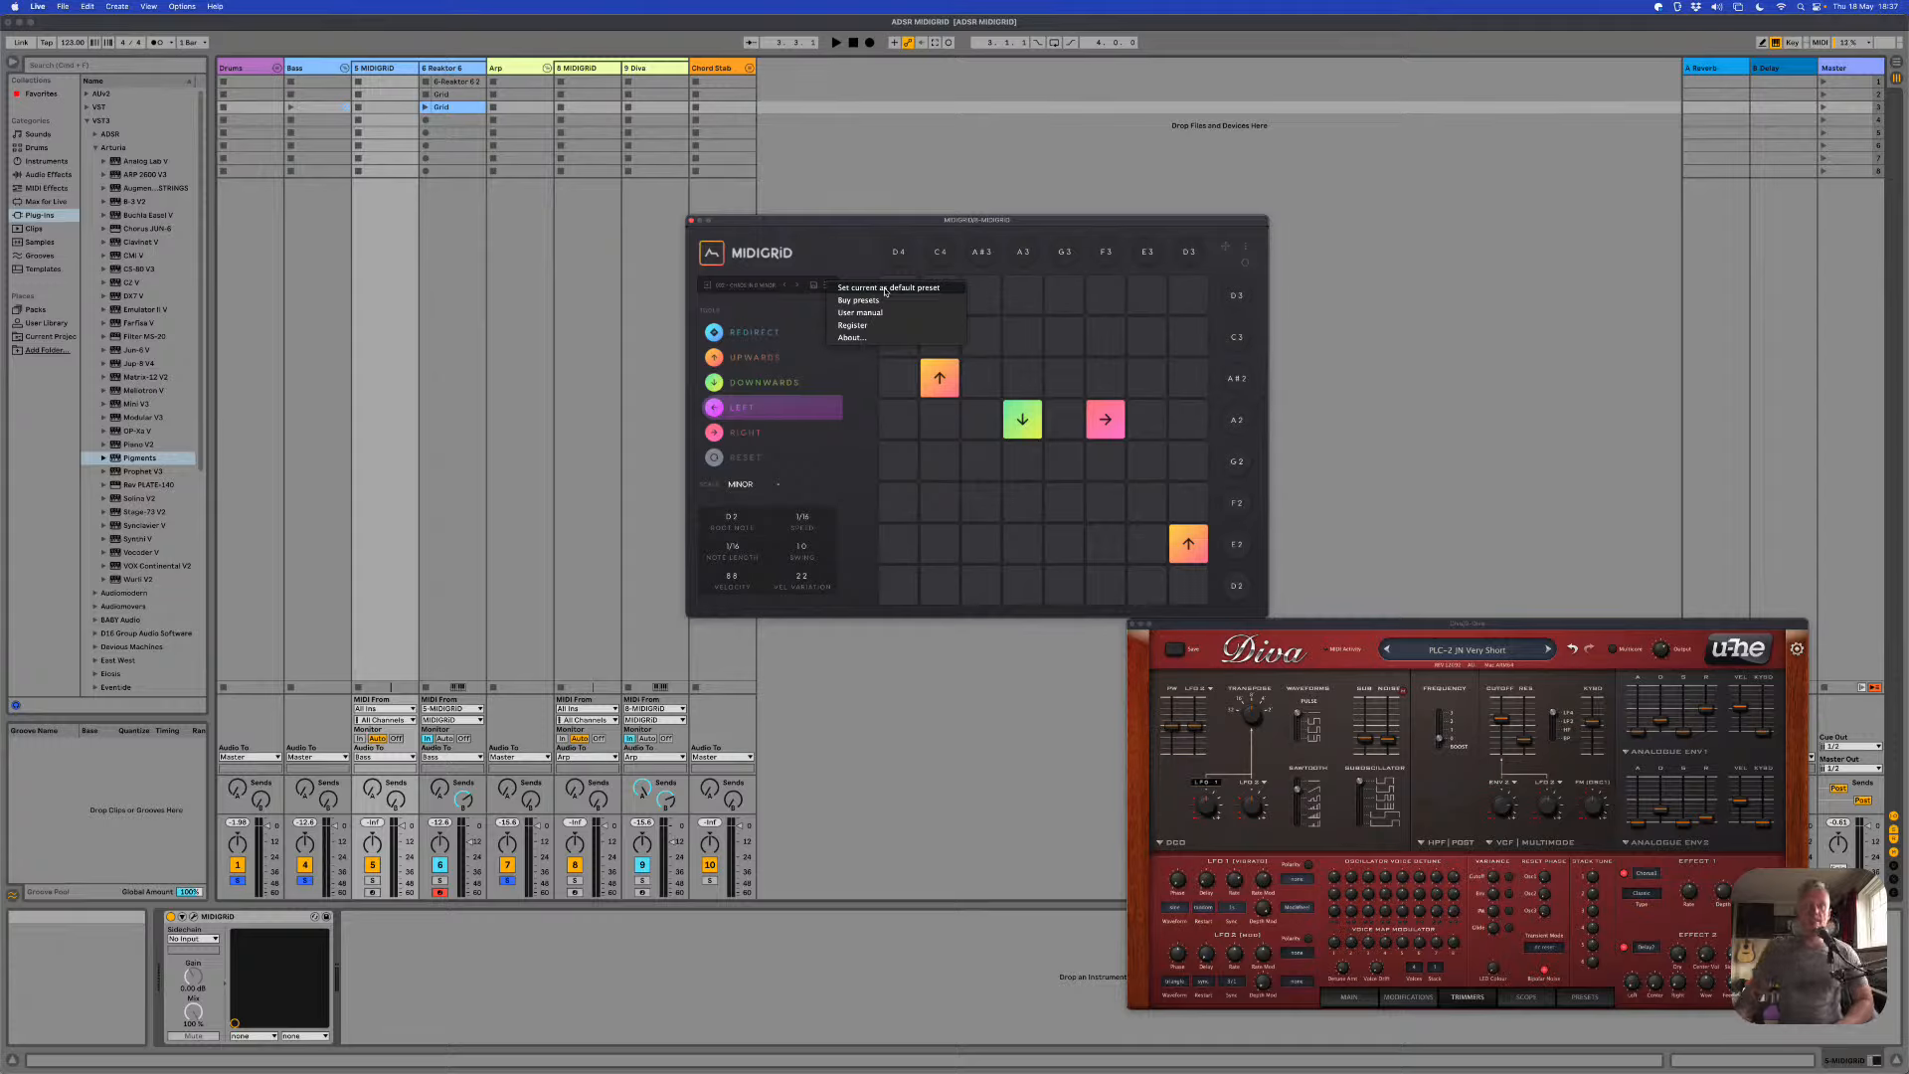
left_click(868, 444)
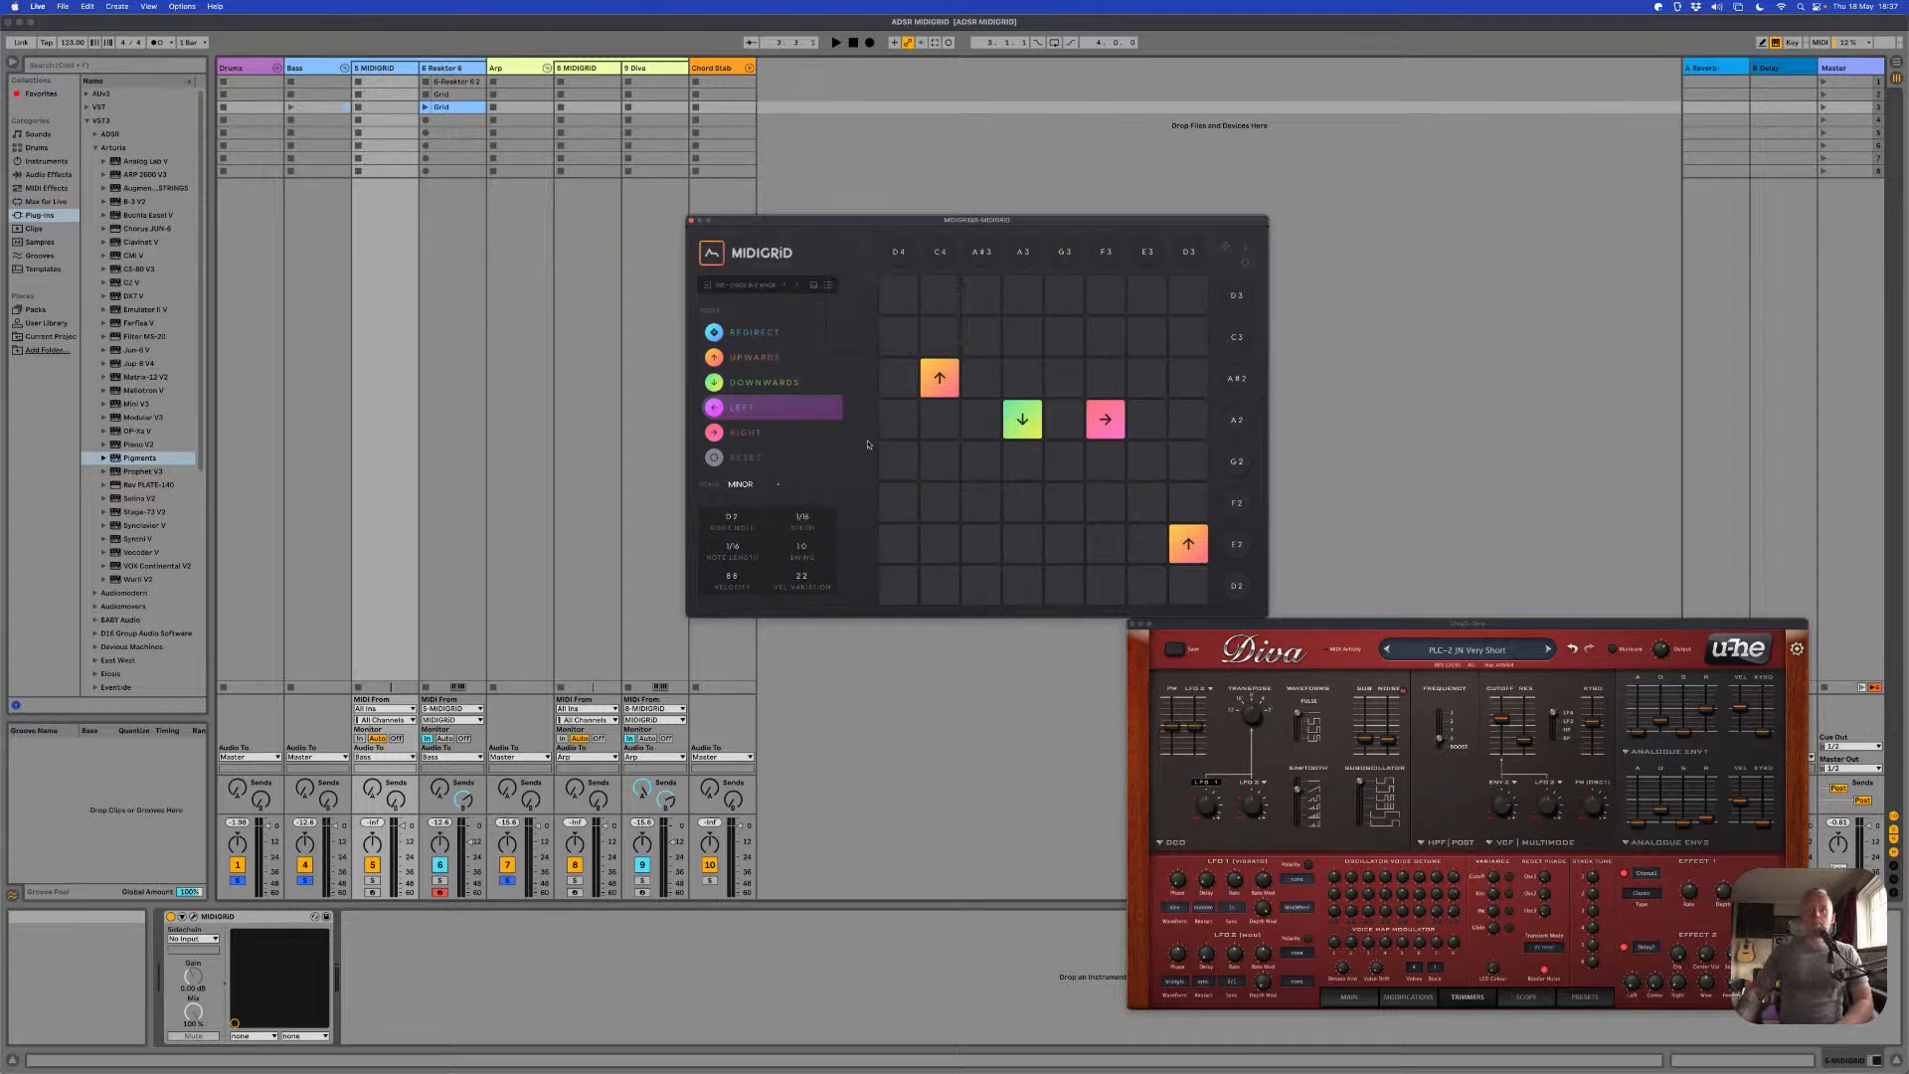
left_click(1020, 373)
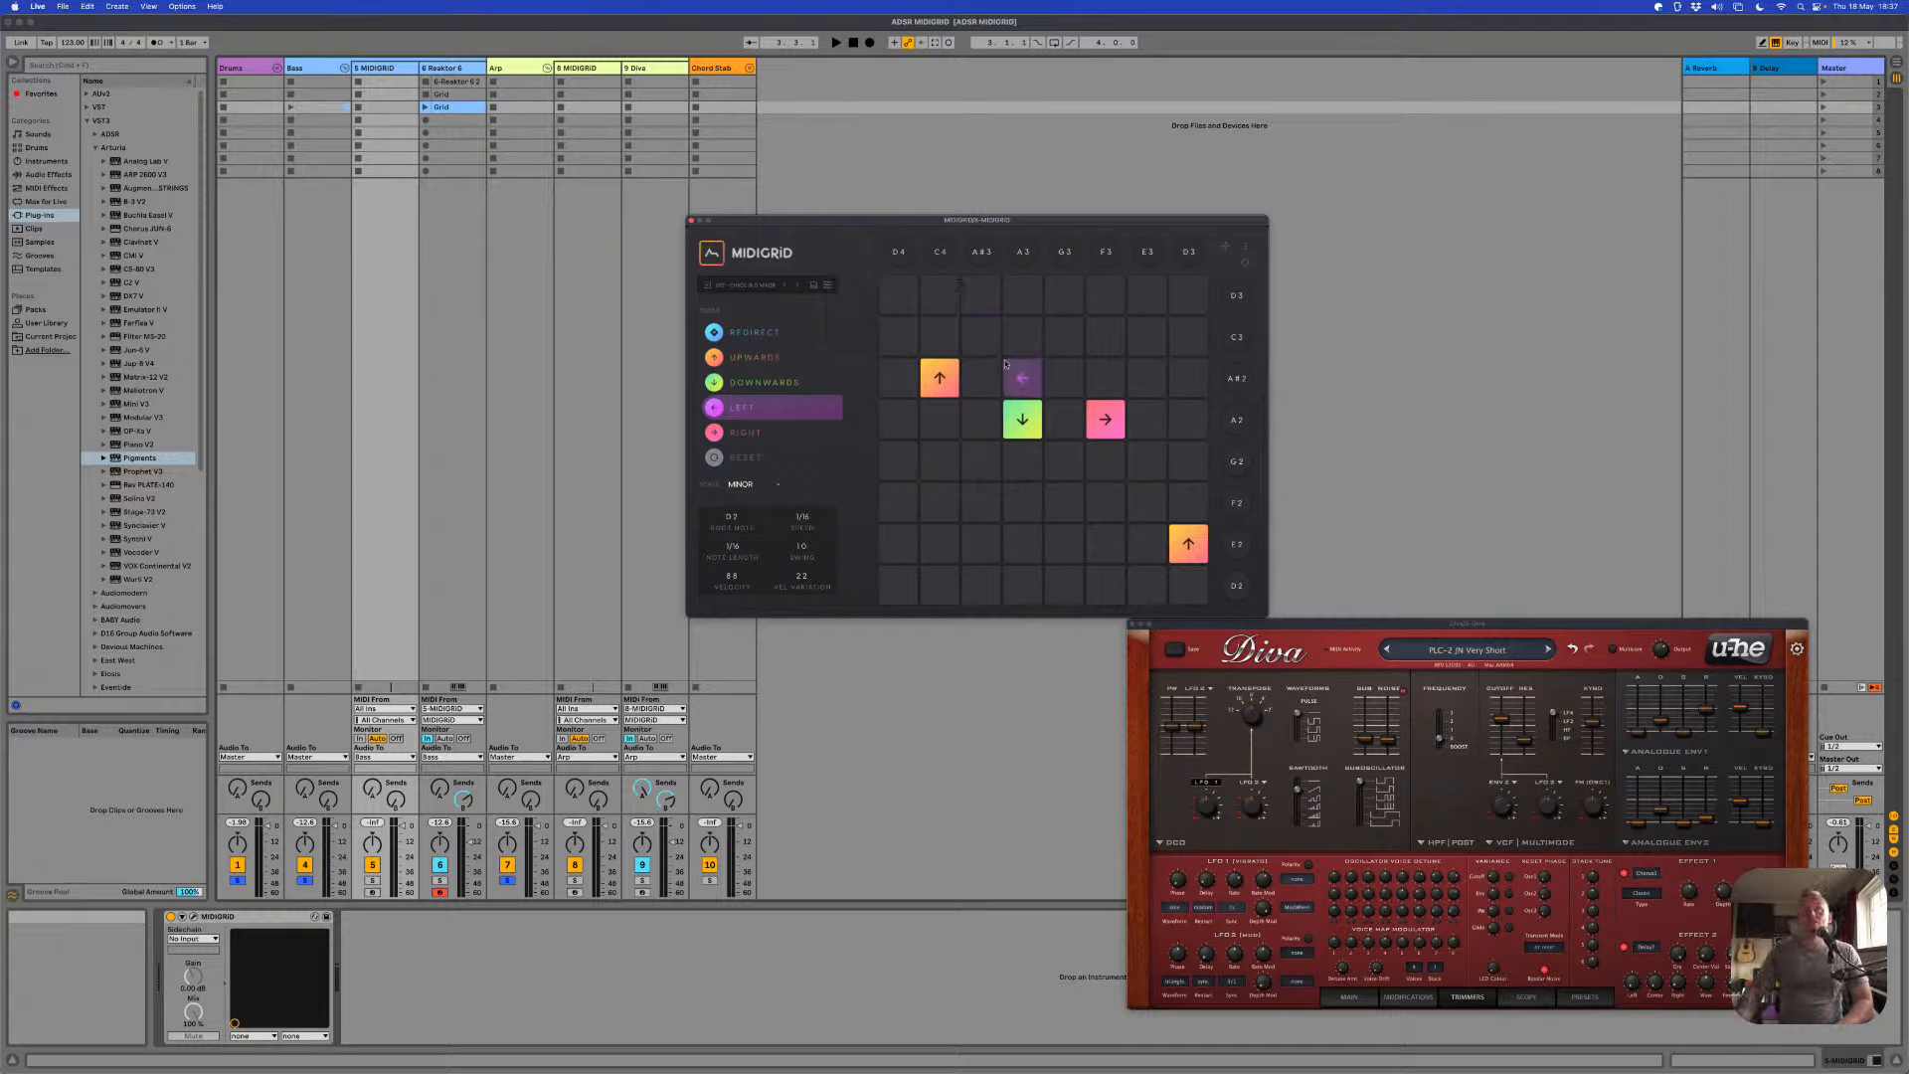
left_click_drag(1018, 362, 1177, 397)
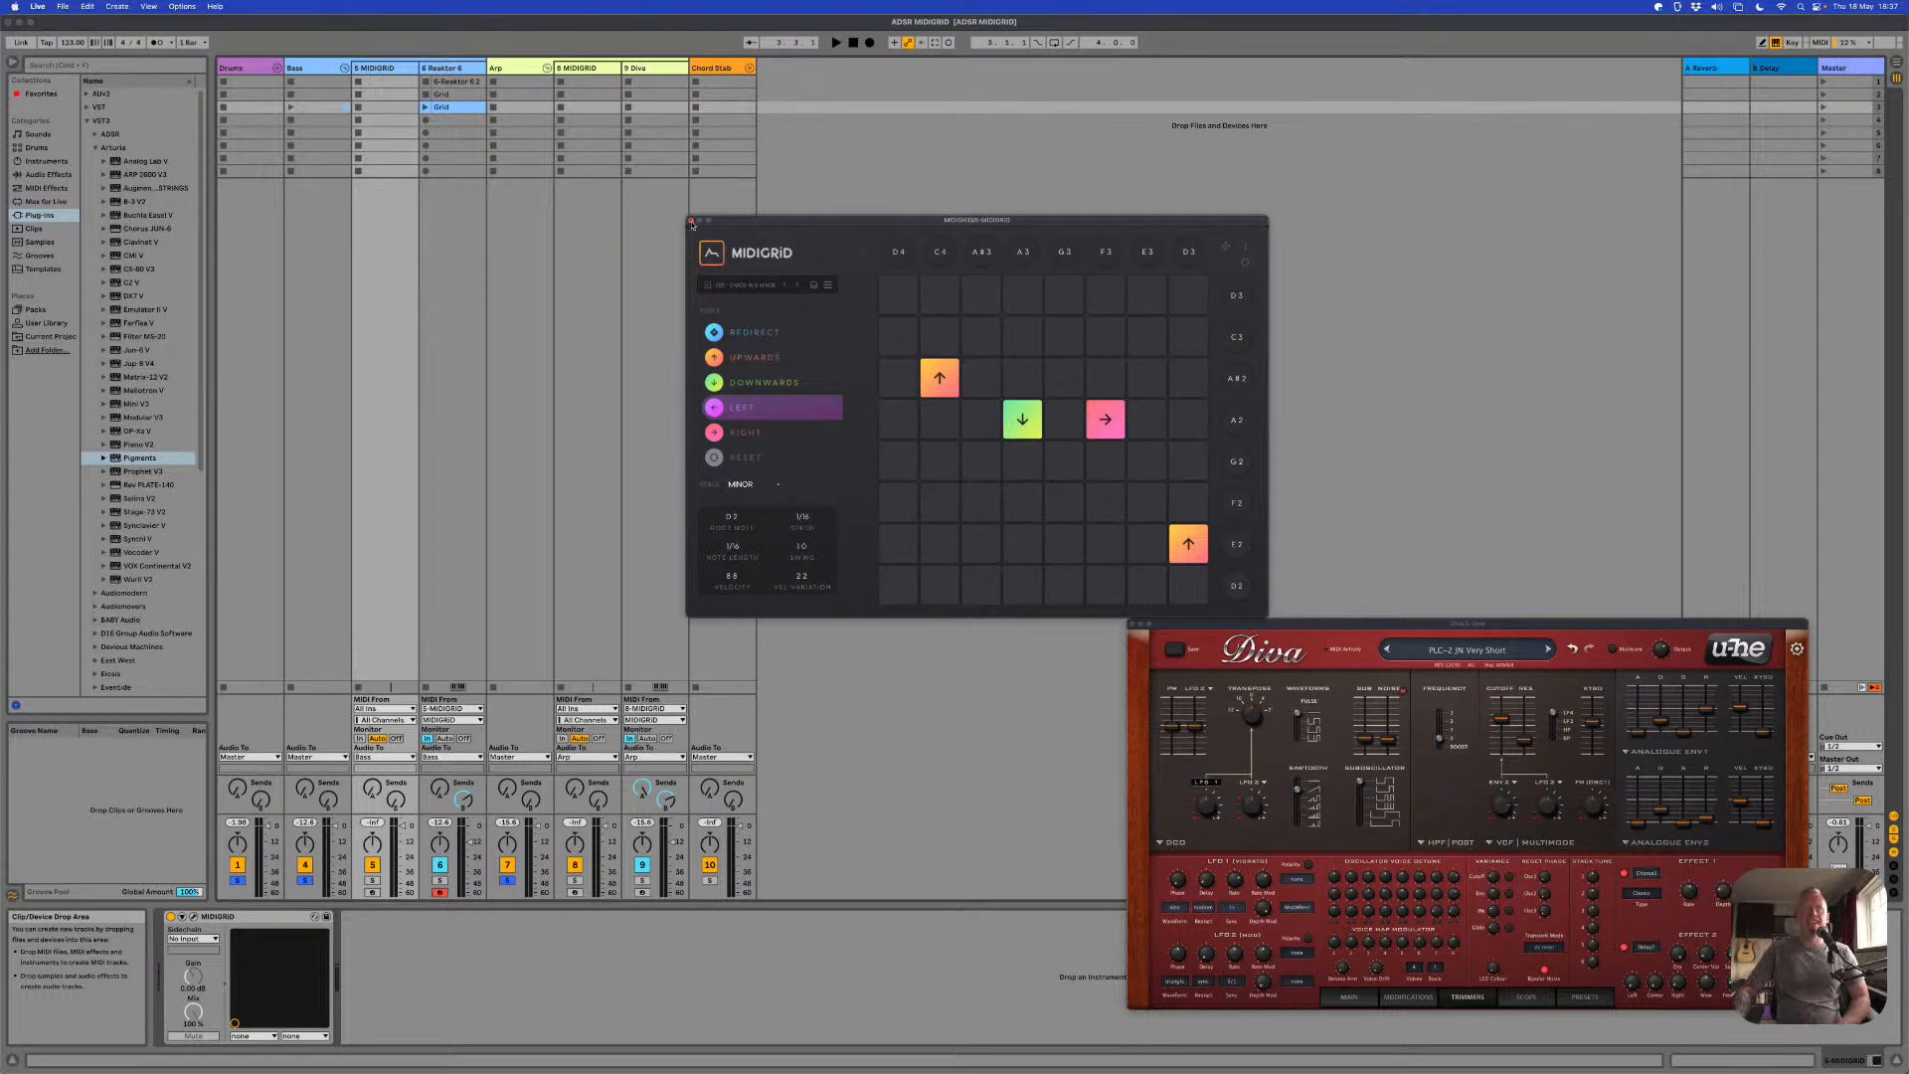
Step: Close the arp's MIDIGRID and Diva windows and unfold the Chord Stab group
left_click(692, 223)
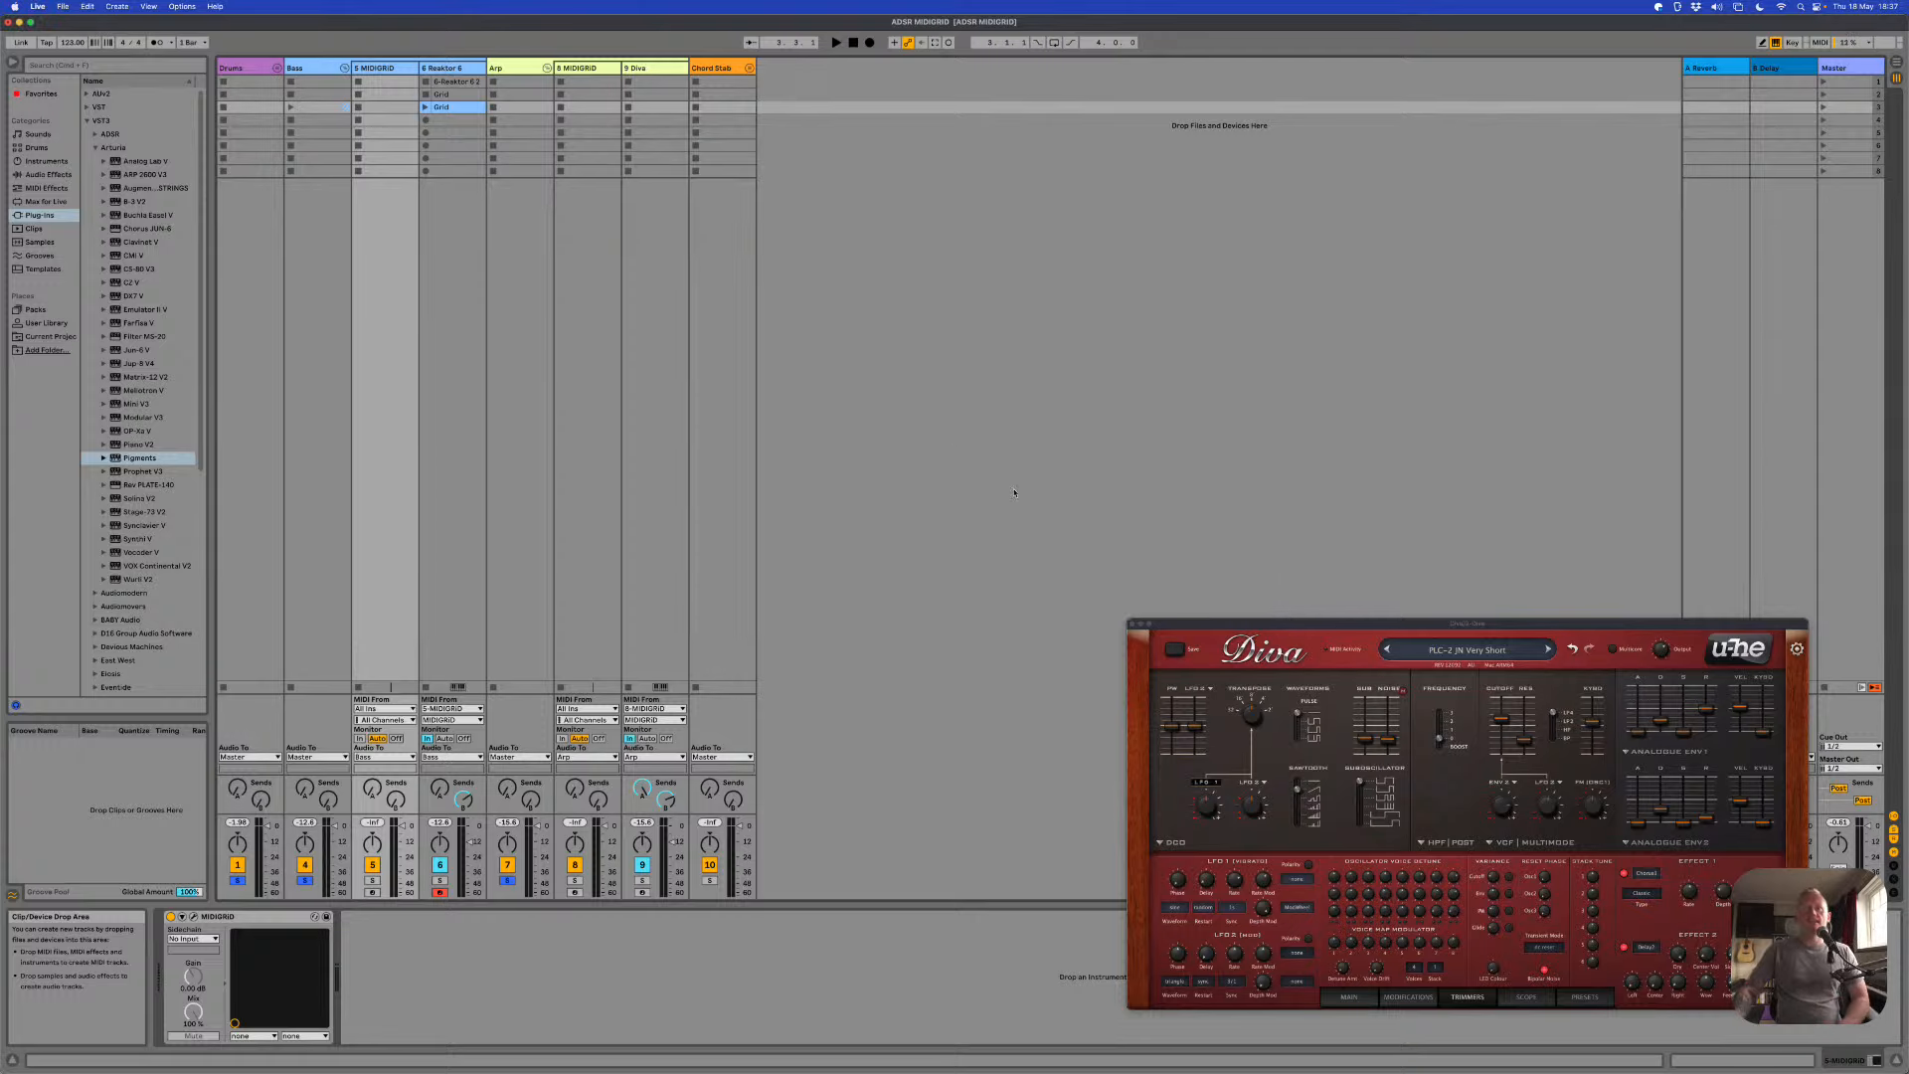
left_click(750, 69)
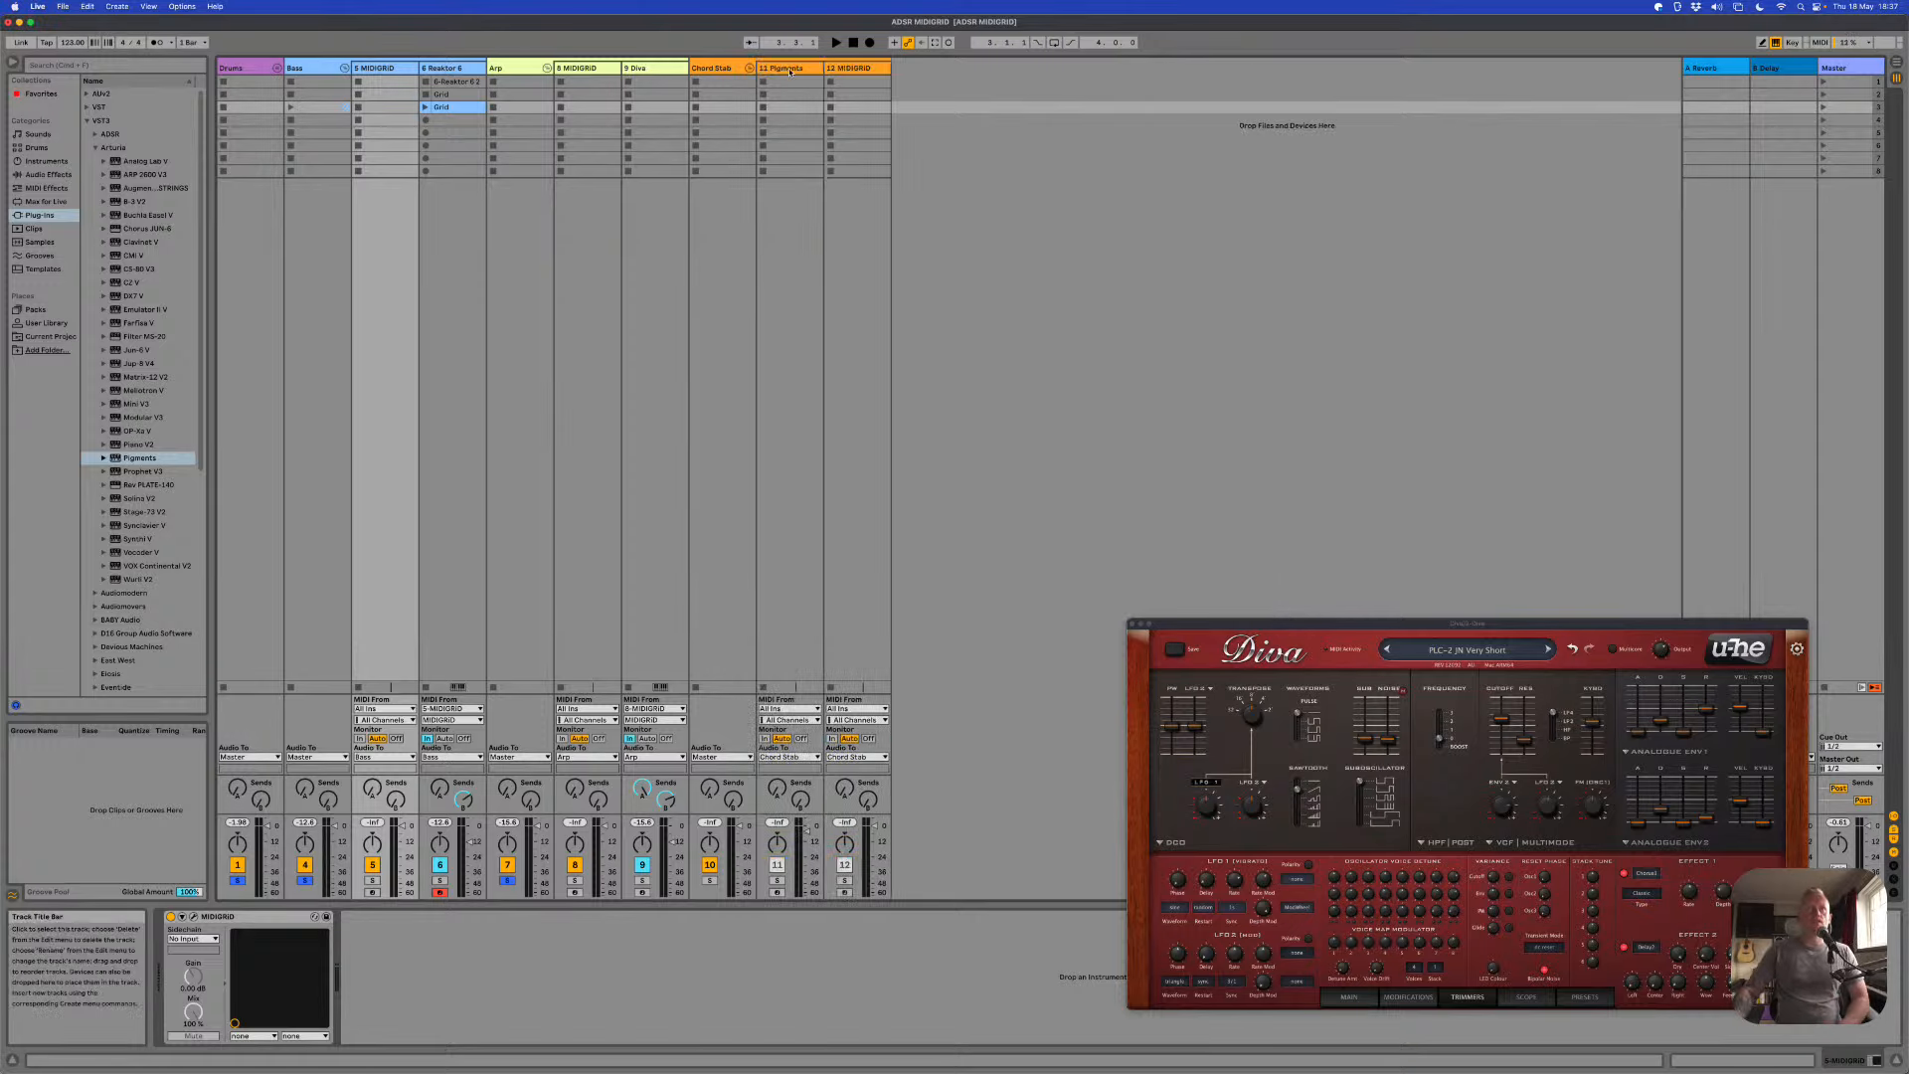
left_click(508, 881)
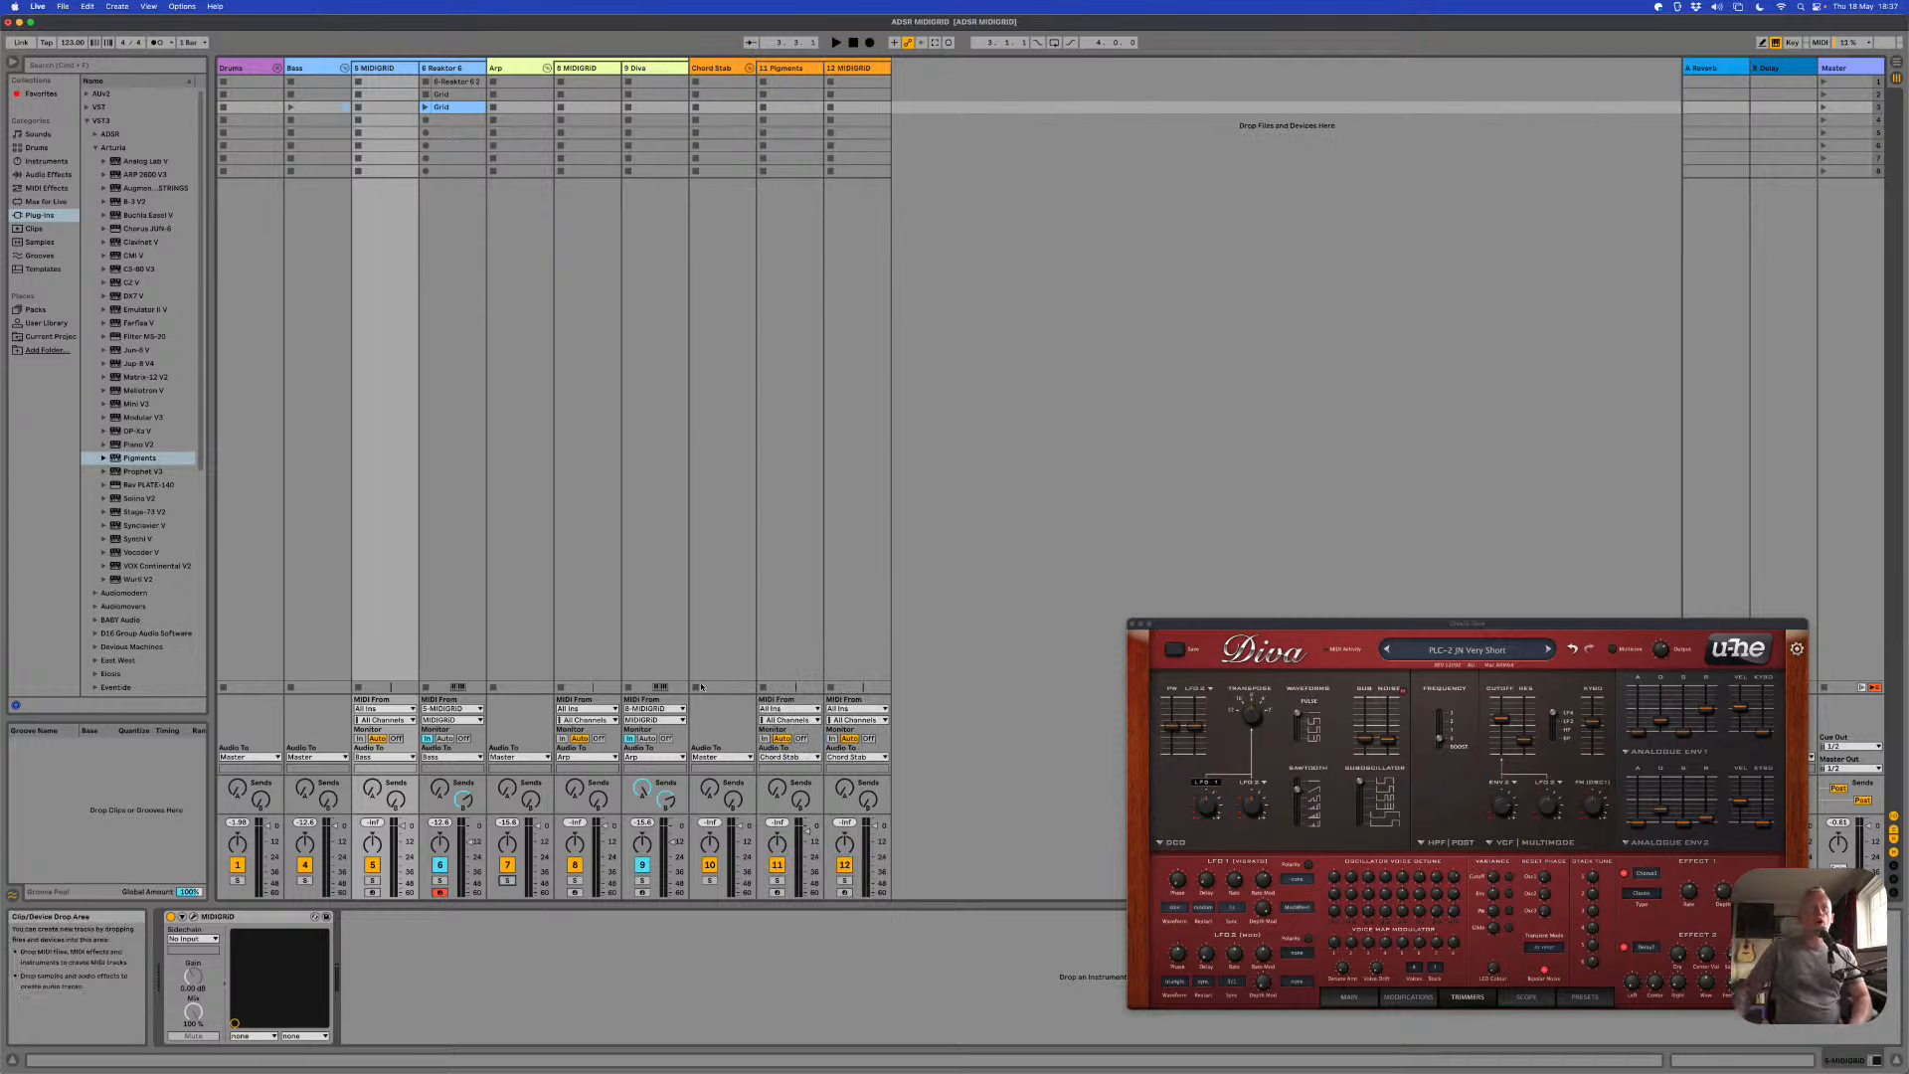
left_click(1130, 625)
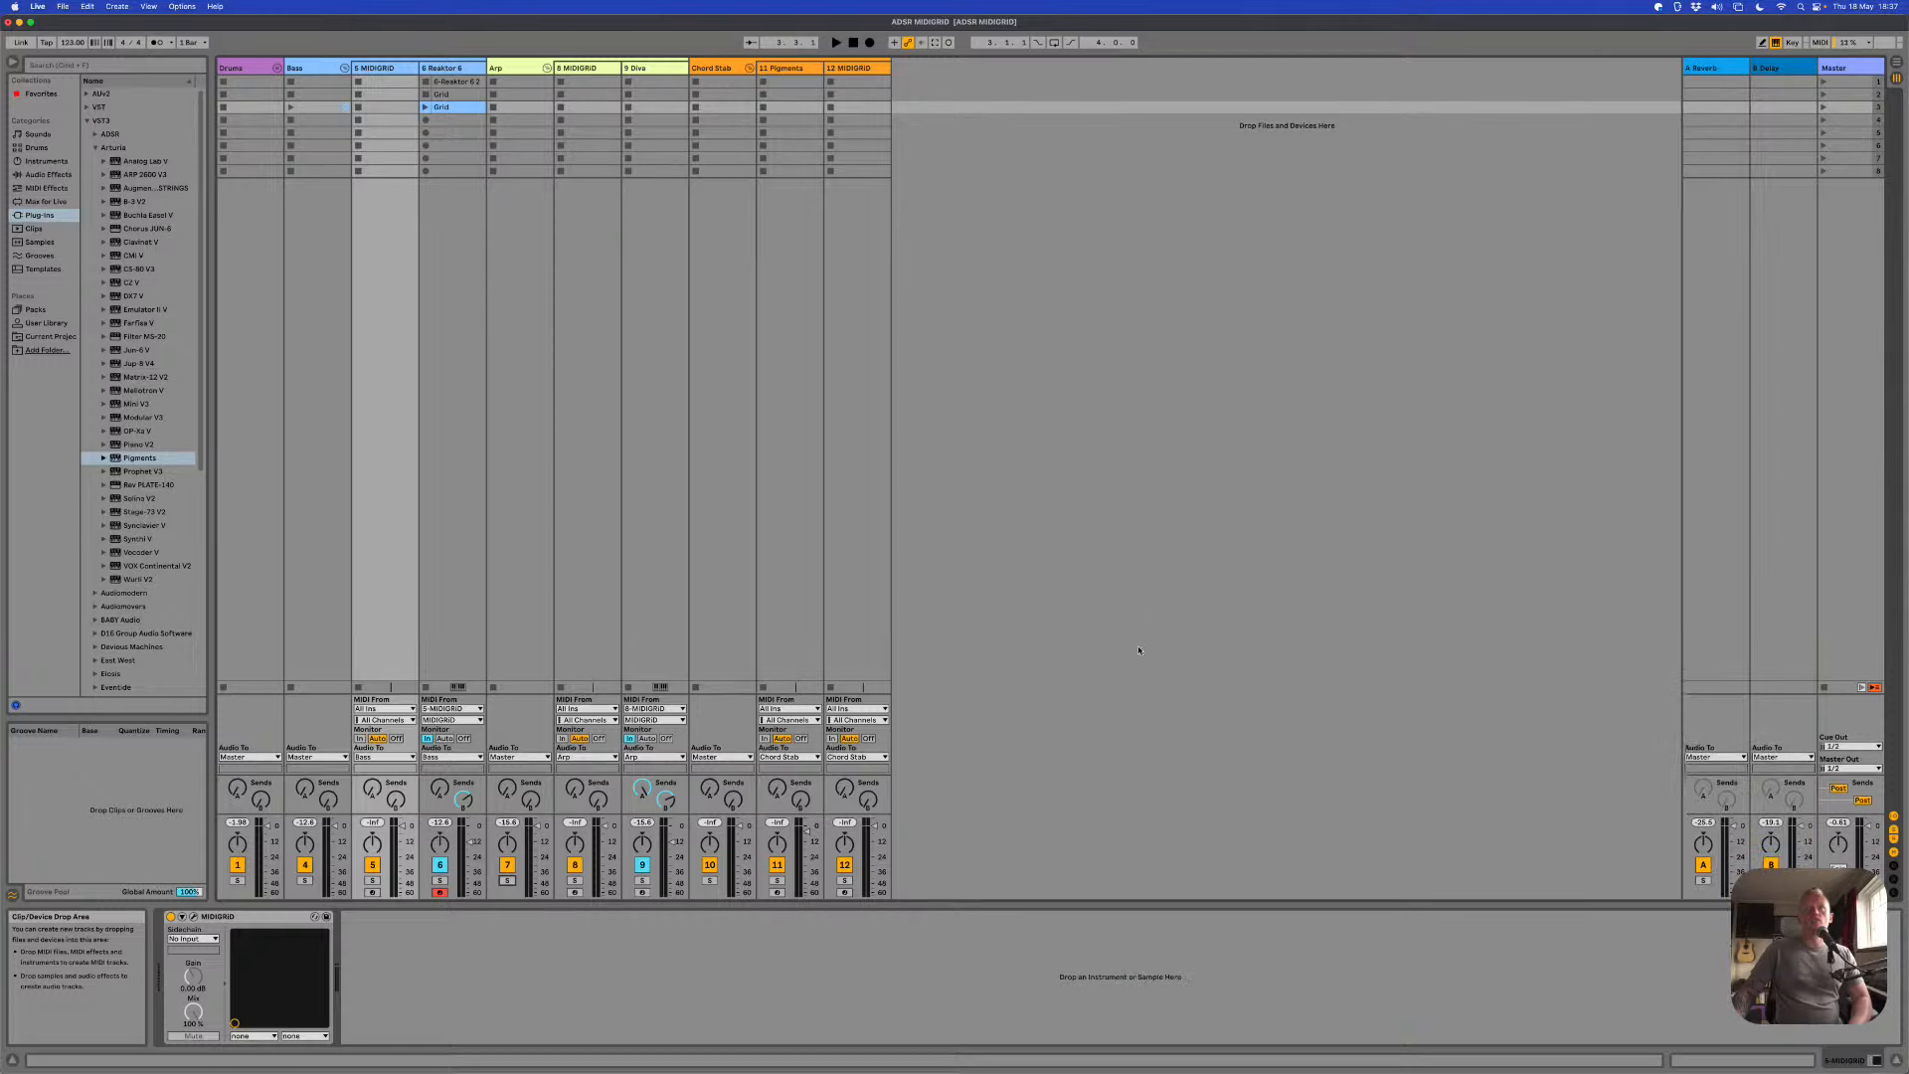
Step: Open the Pigments instrument on track 11 of the Chord Stab group and move its window clear
left_click(780, 70)
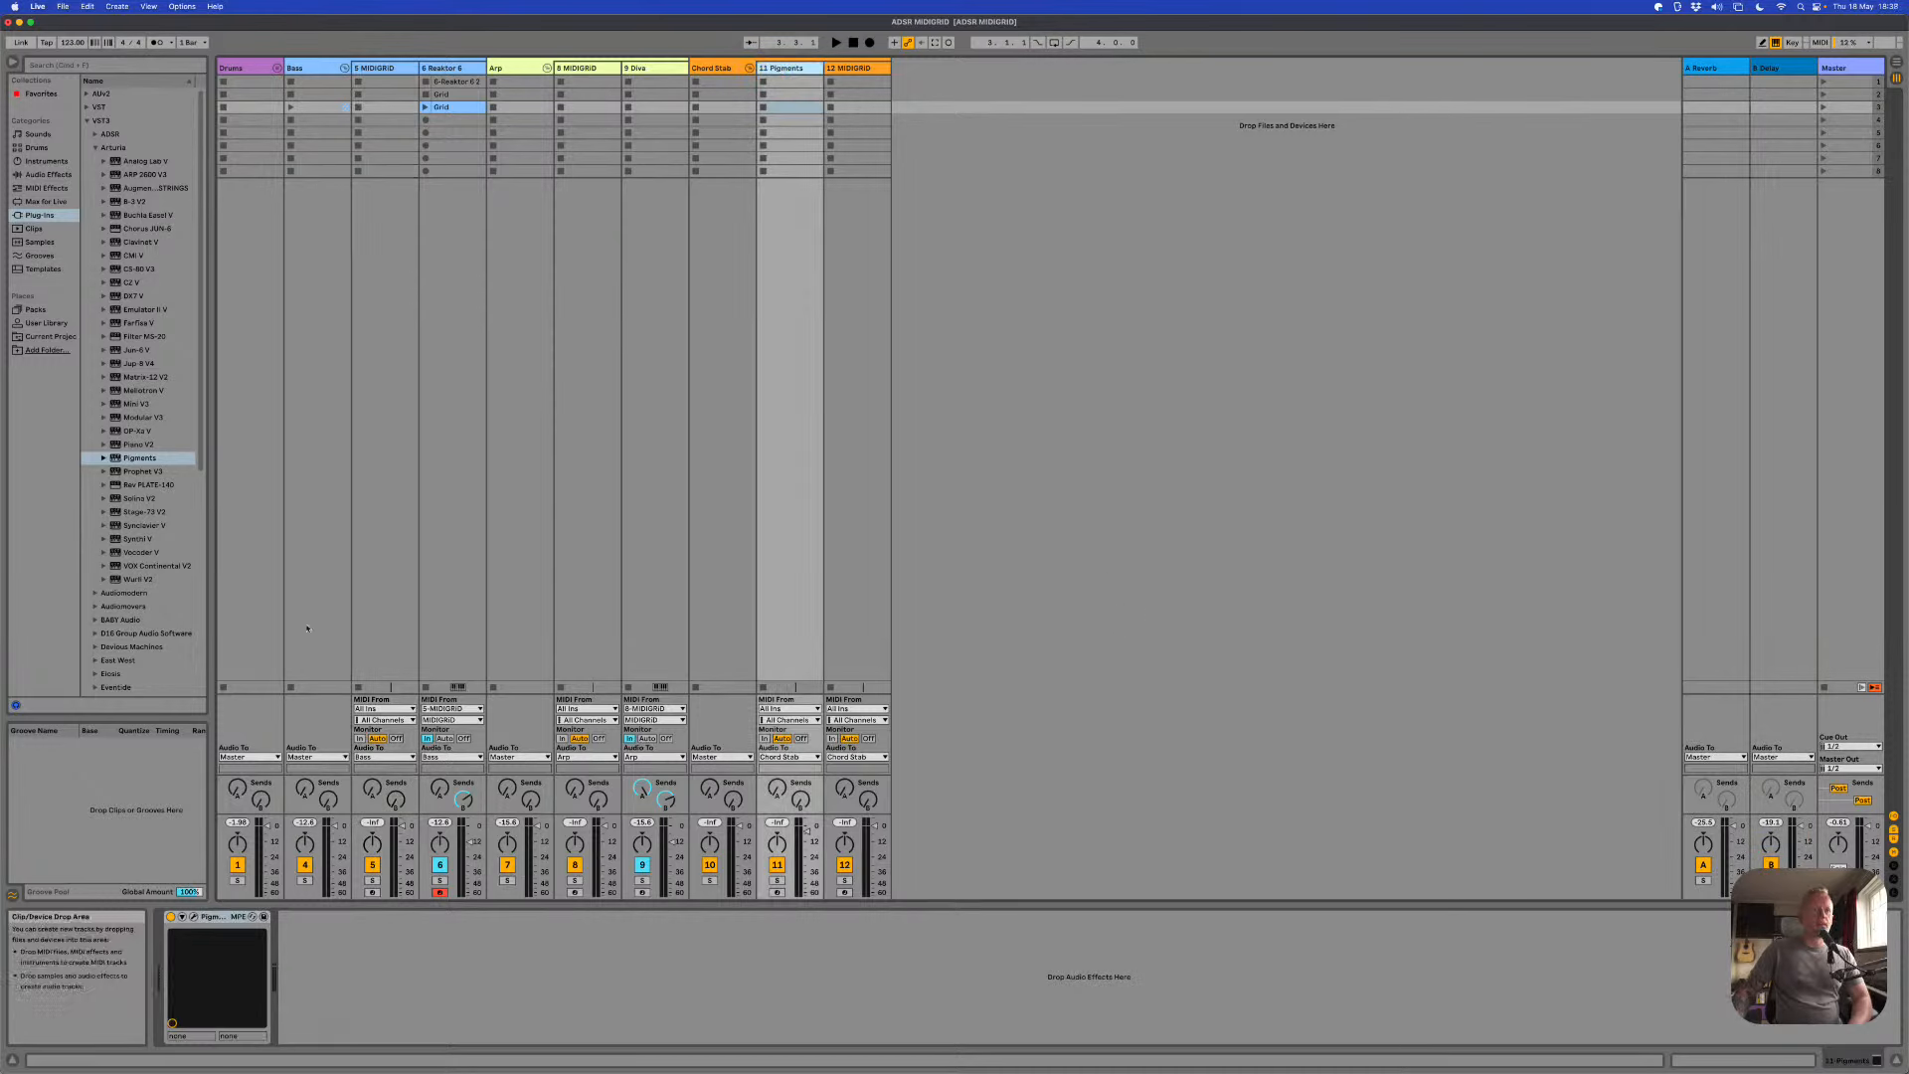
left_click(193, 916)
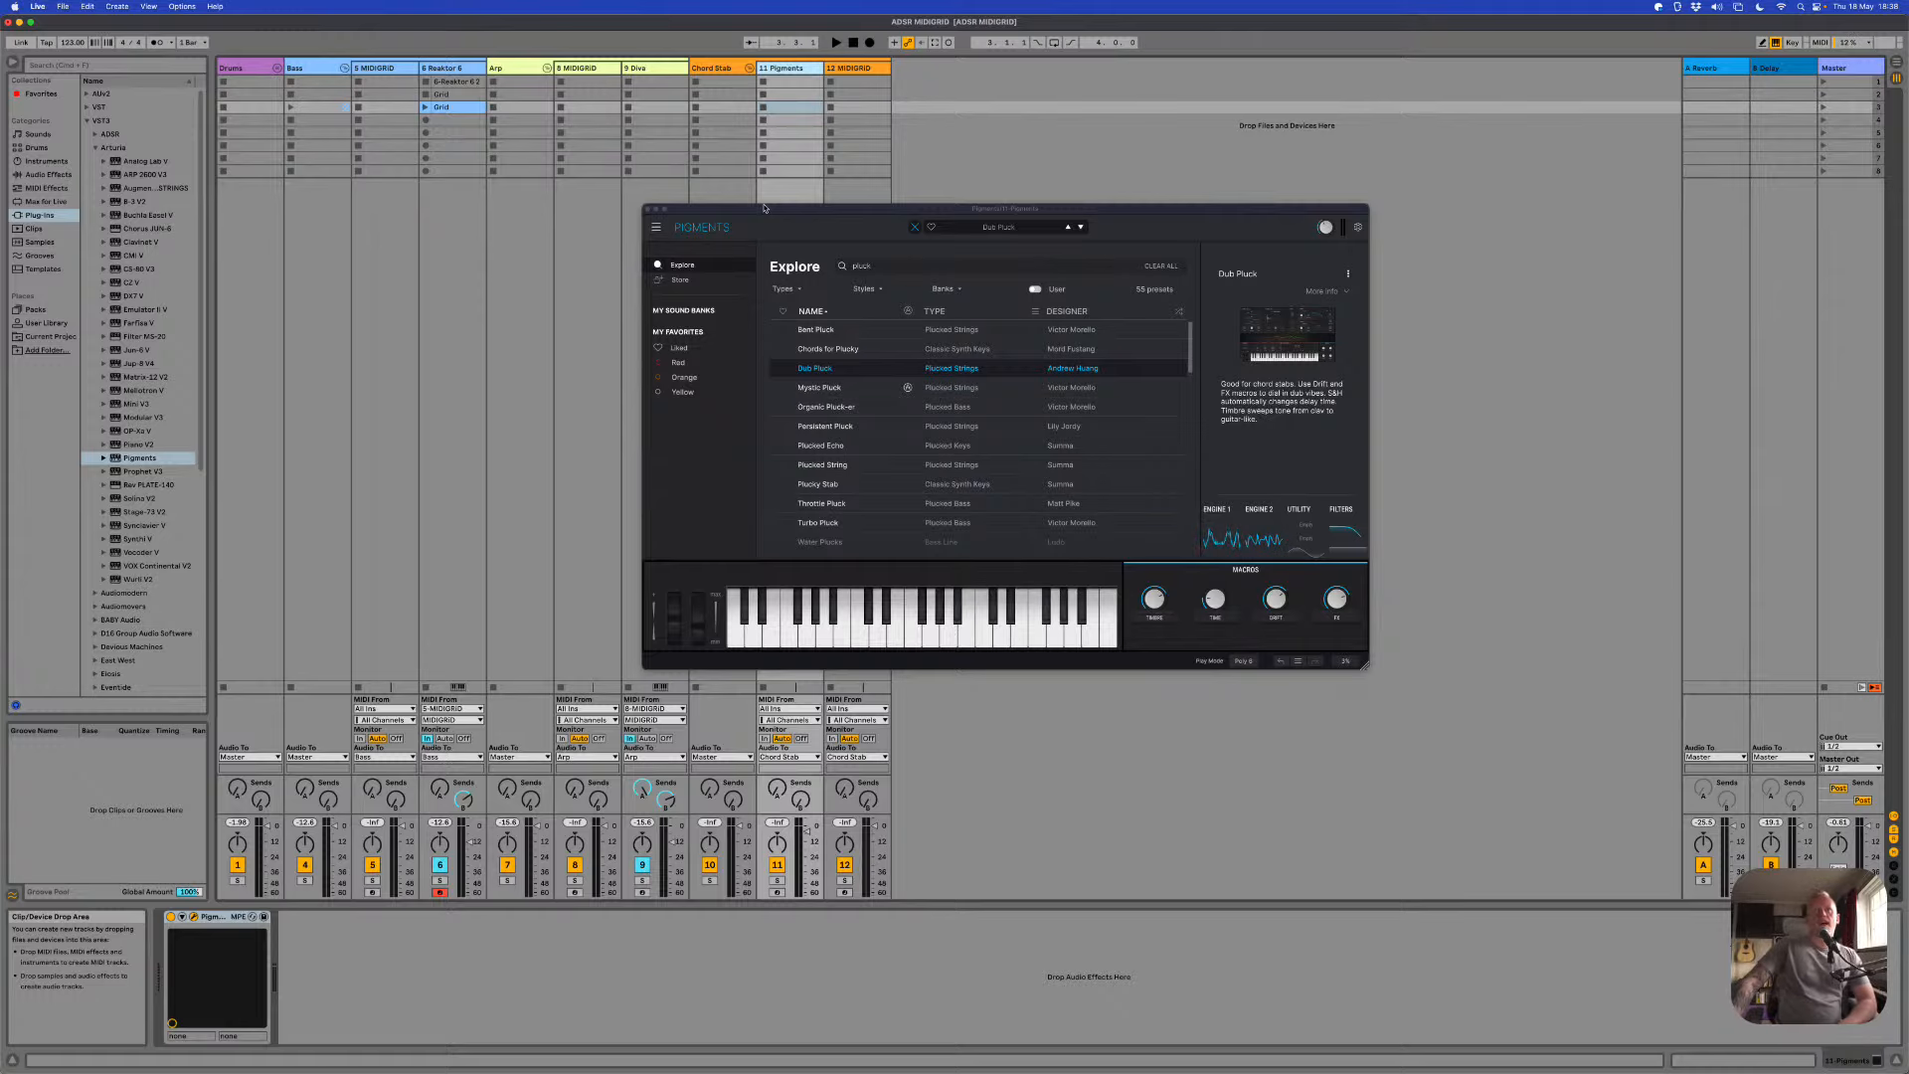
left_click_drag(764, 208, 902, 202)
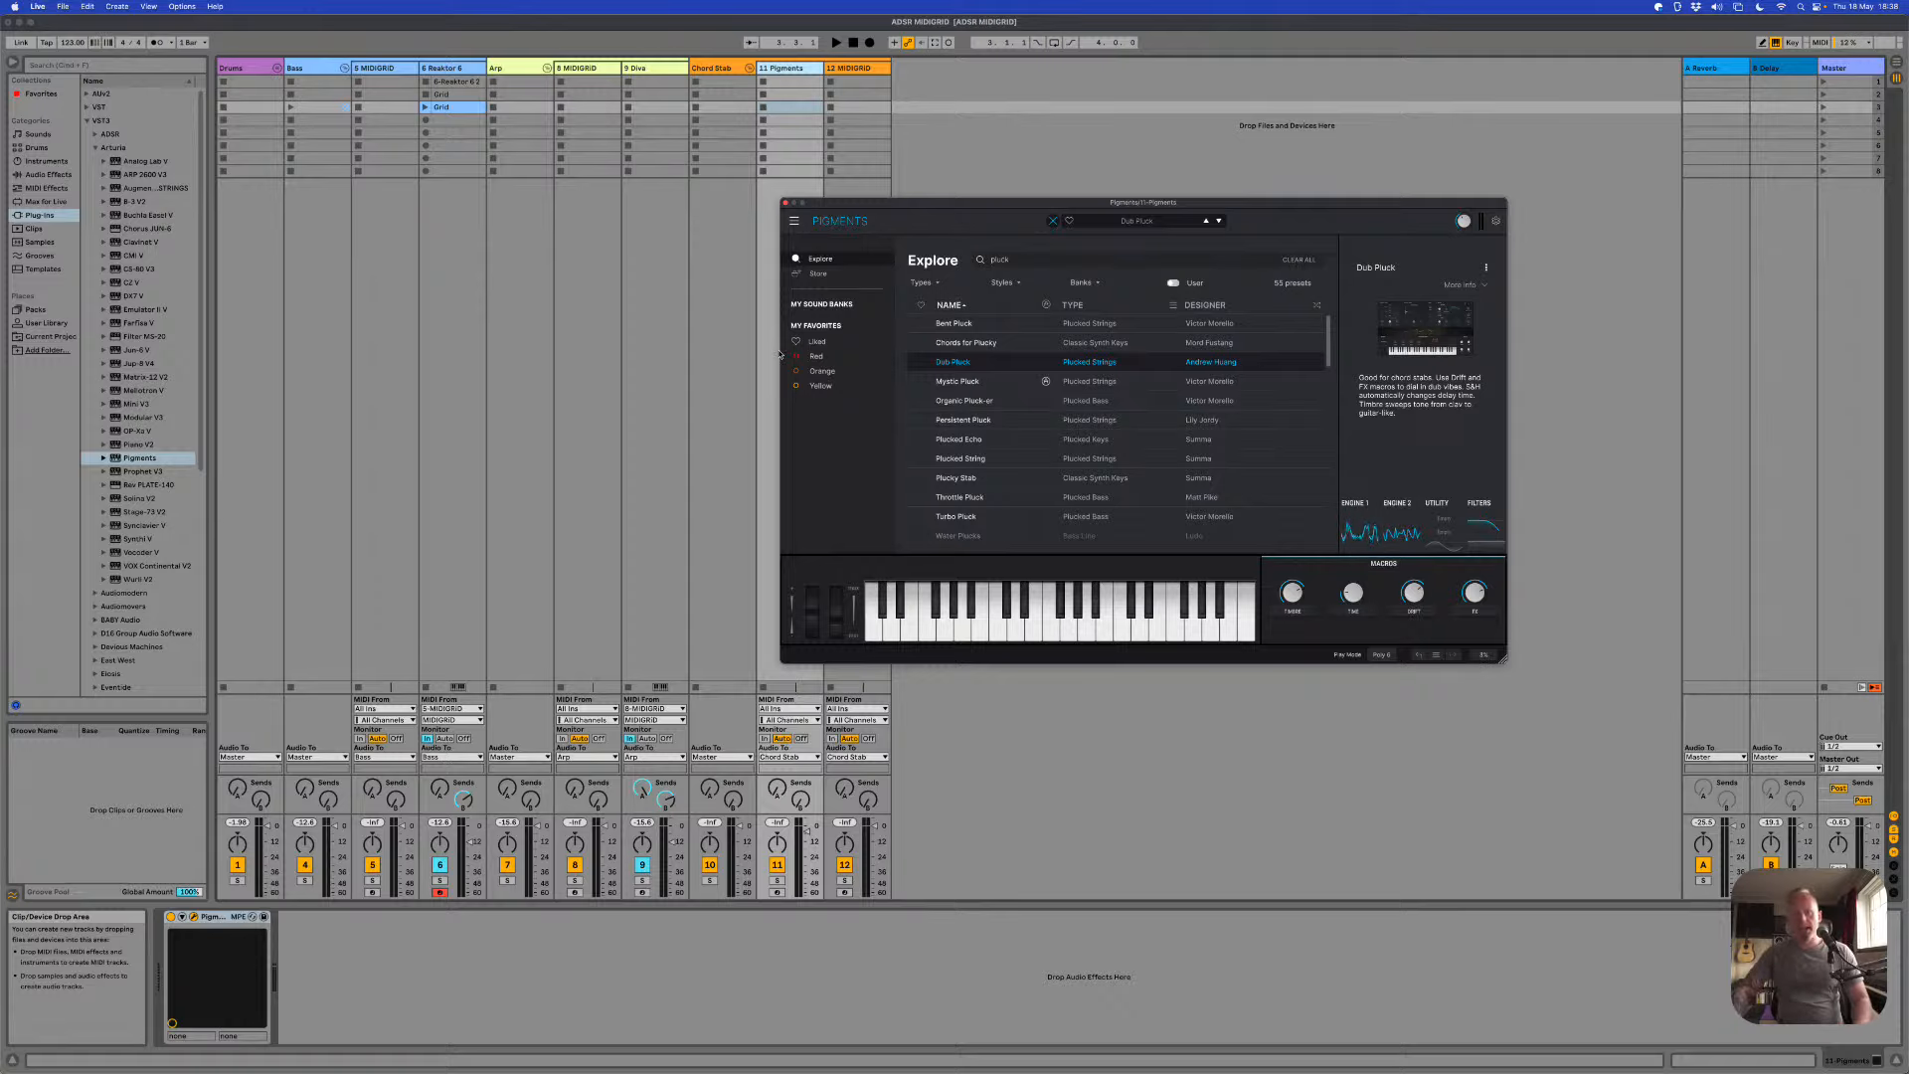
Step: Arm the Pigments track, play the Dub Pluck sound, and adjust the volume, including Pigments' master level
left_click(777, 892)
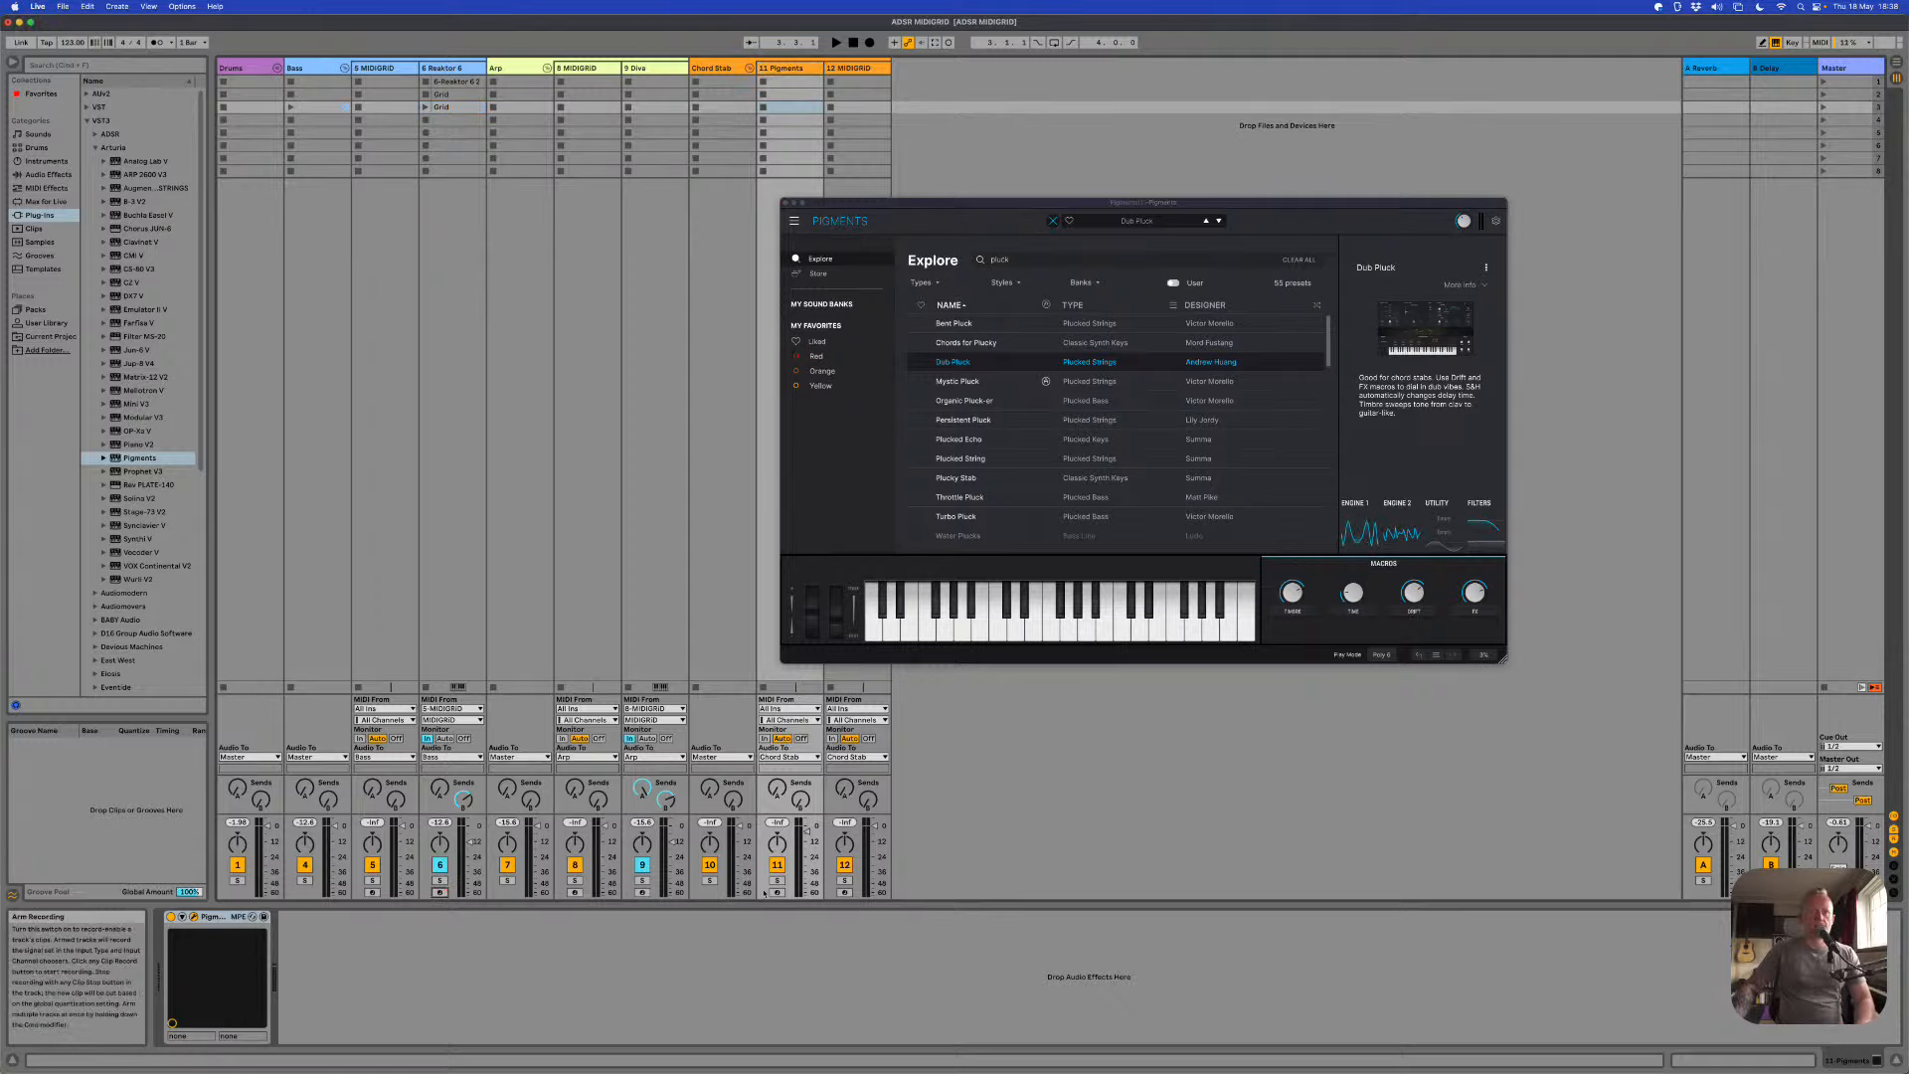
left_click(777, 892)
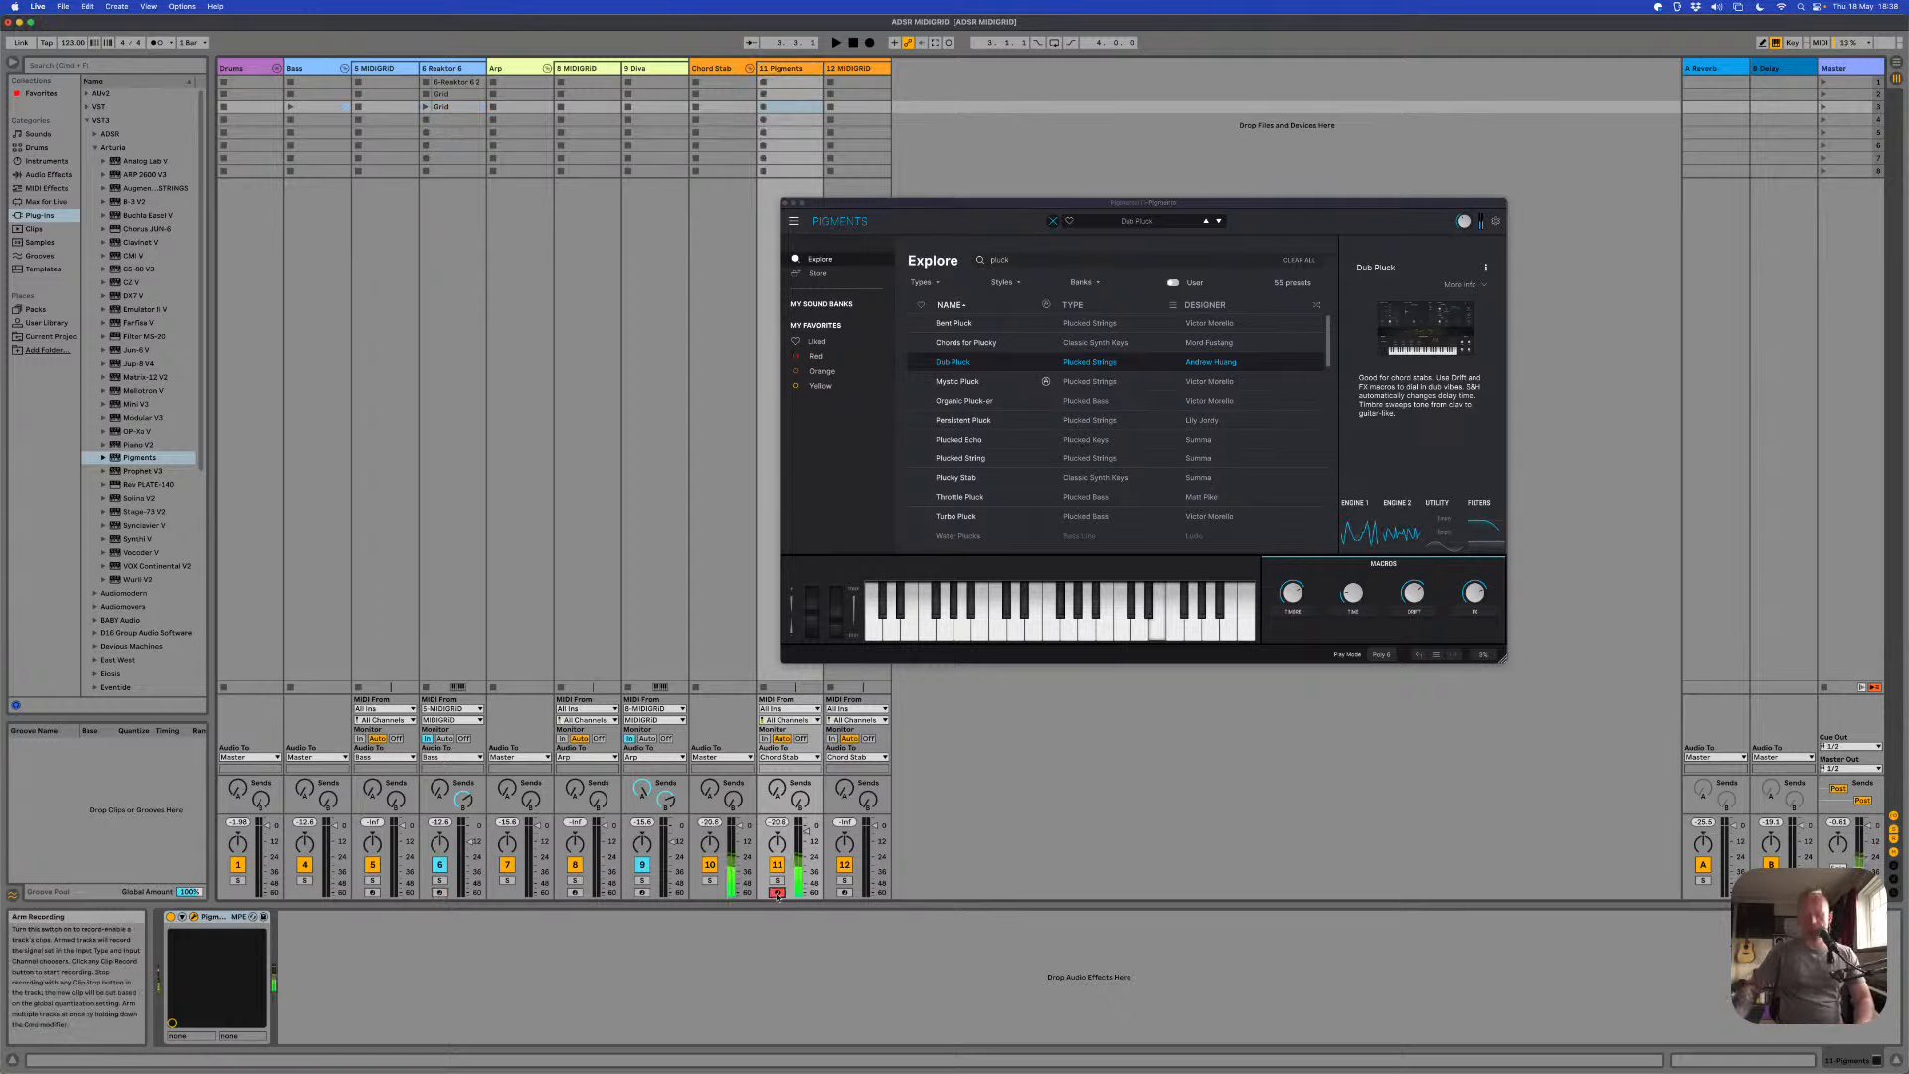
key("XF86AudioRaiseVolume")
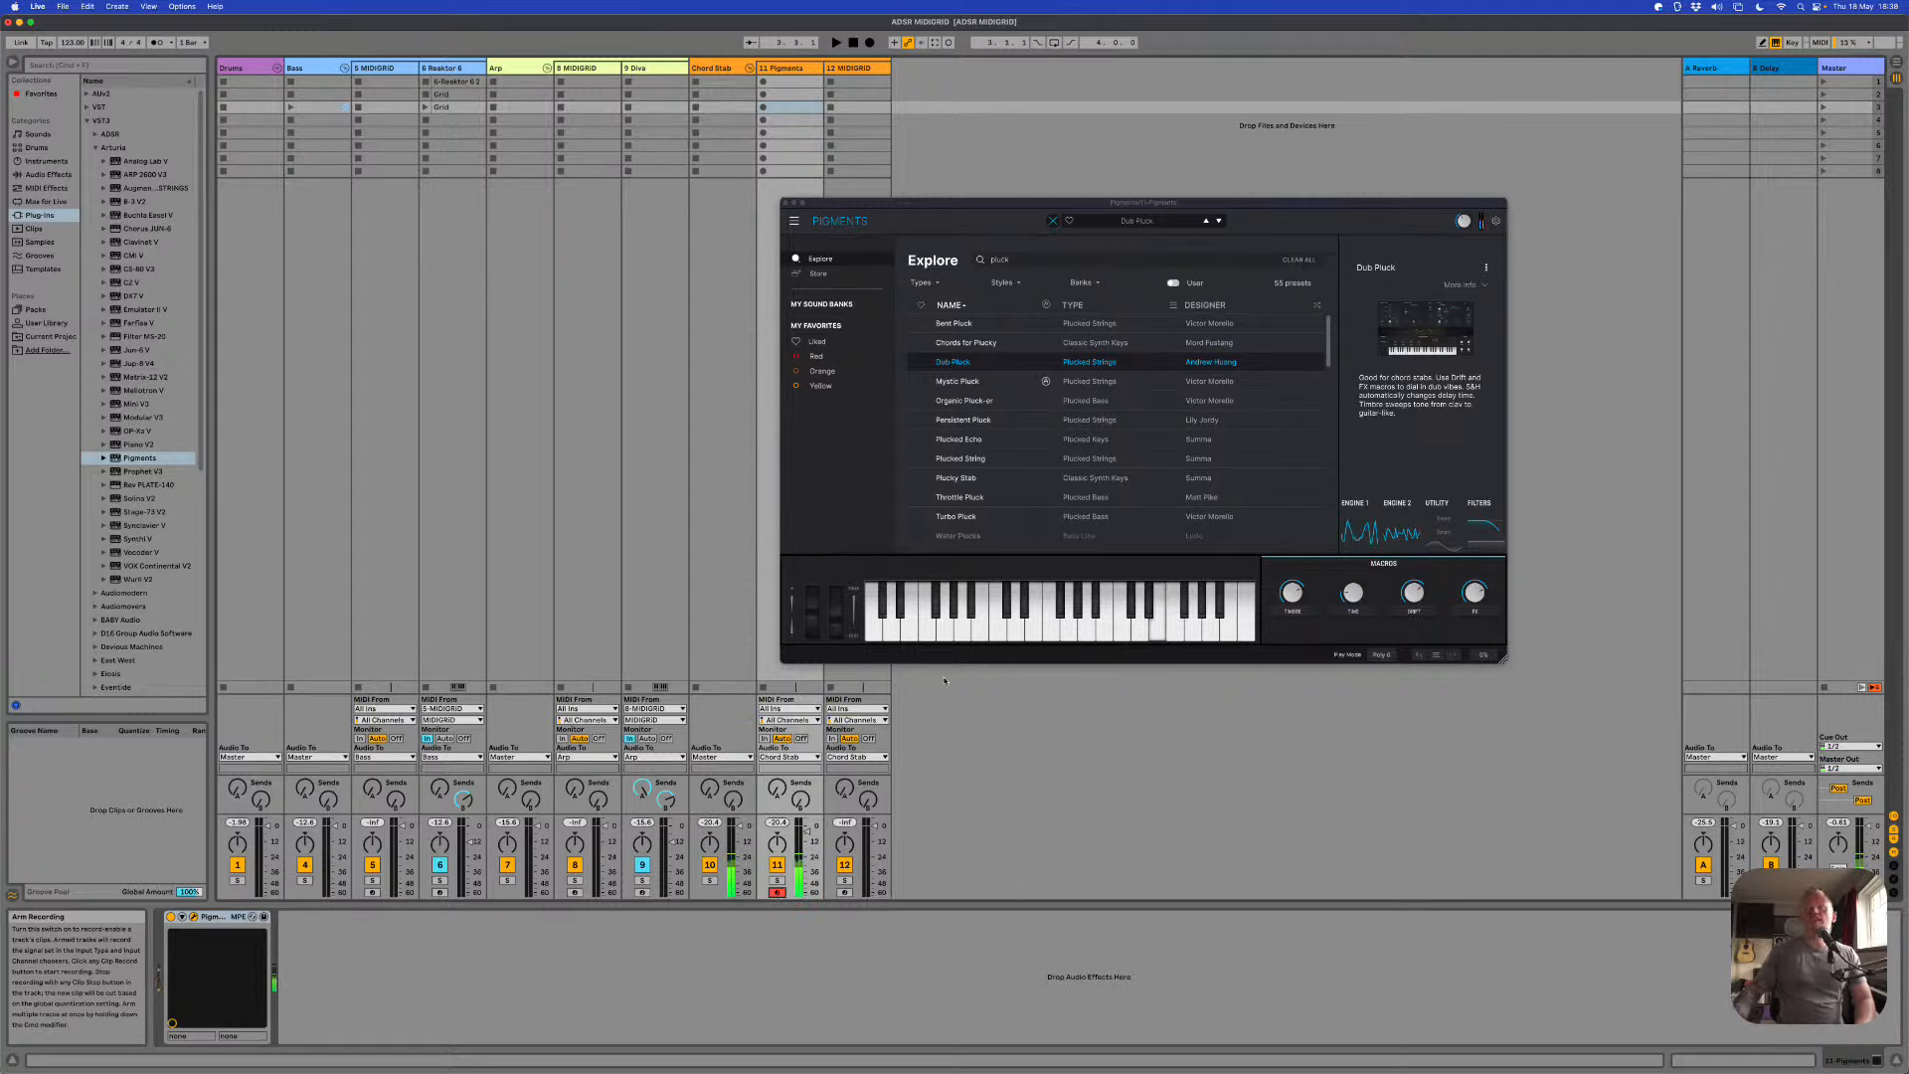
left_click_drag(1464, 224, 1464, 225)
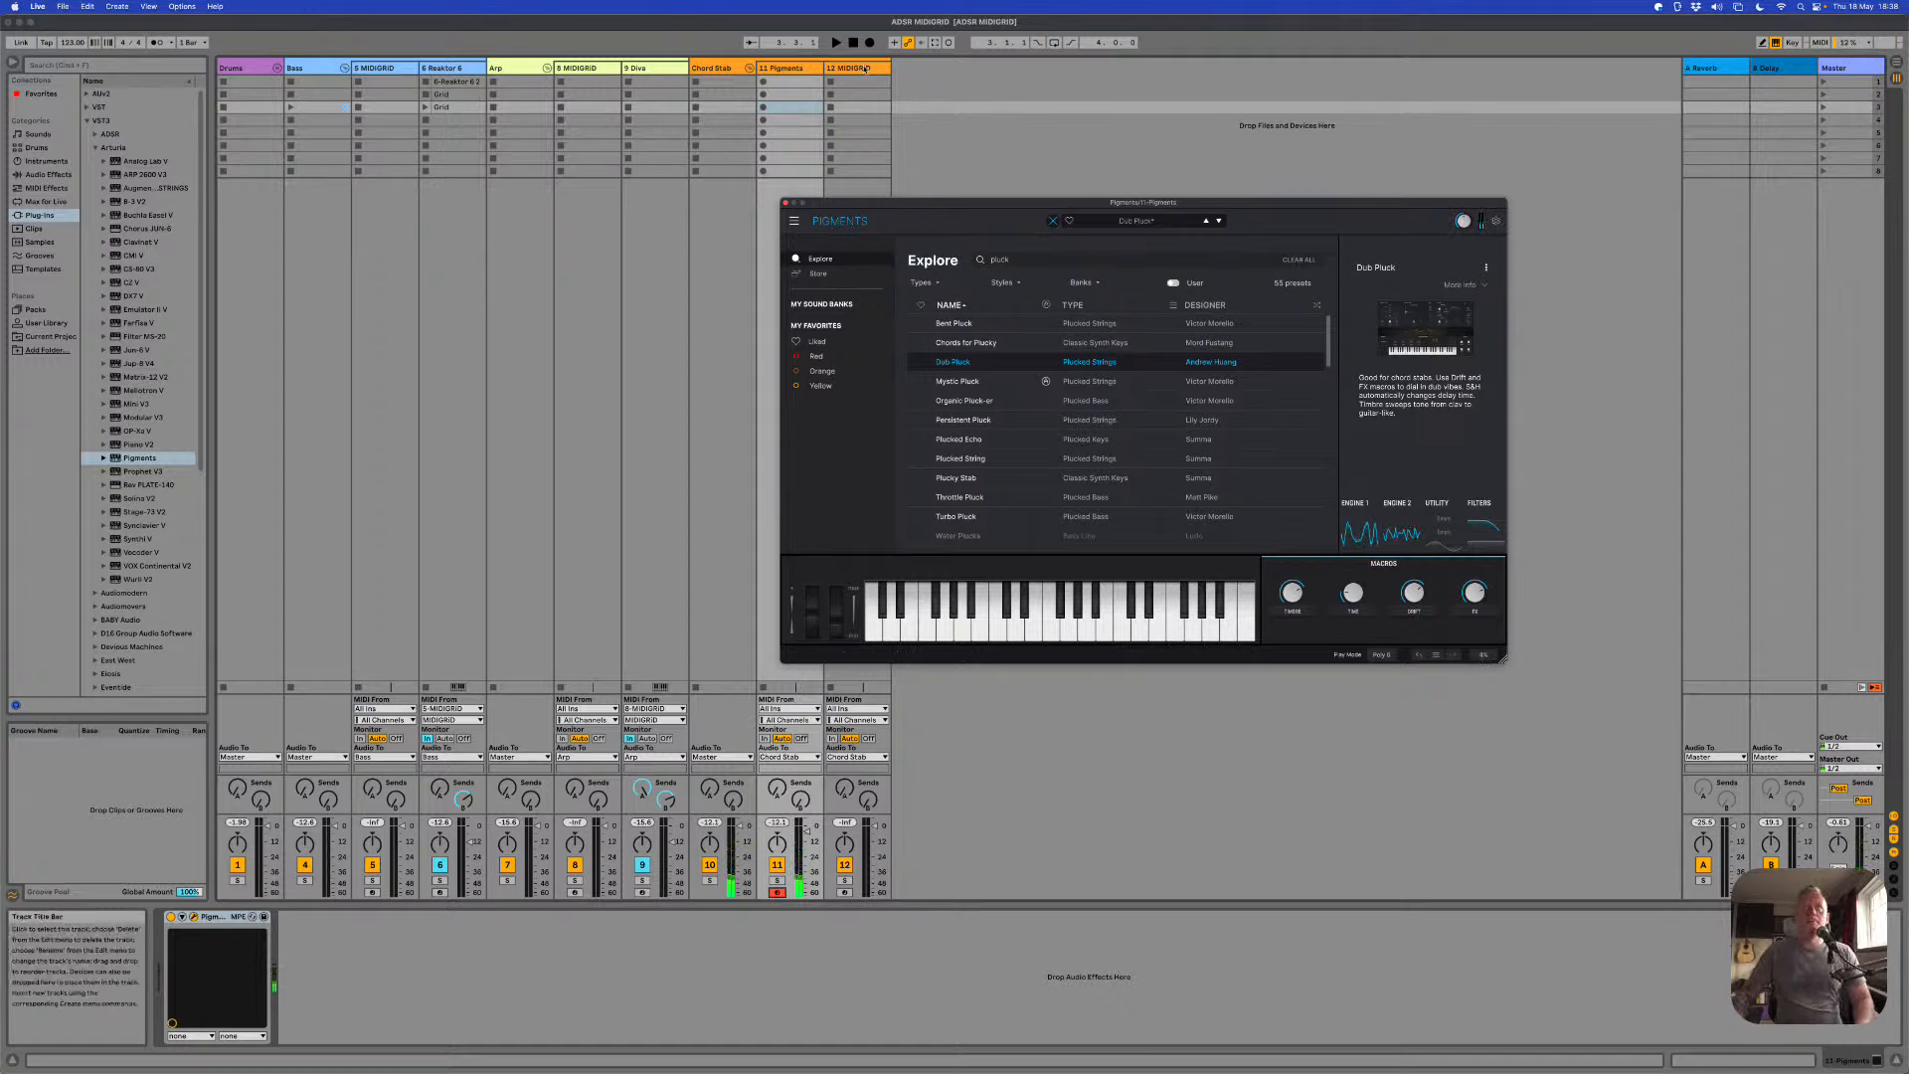
Step: Move the Chord Stab group's MIDIGRID track ahead of the Pigments track and shift the Pigments window aside
left_click(845, 67)
left_click_drag(780, 74, 784, 77)
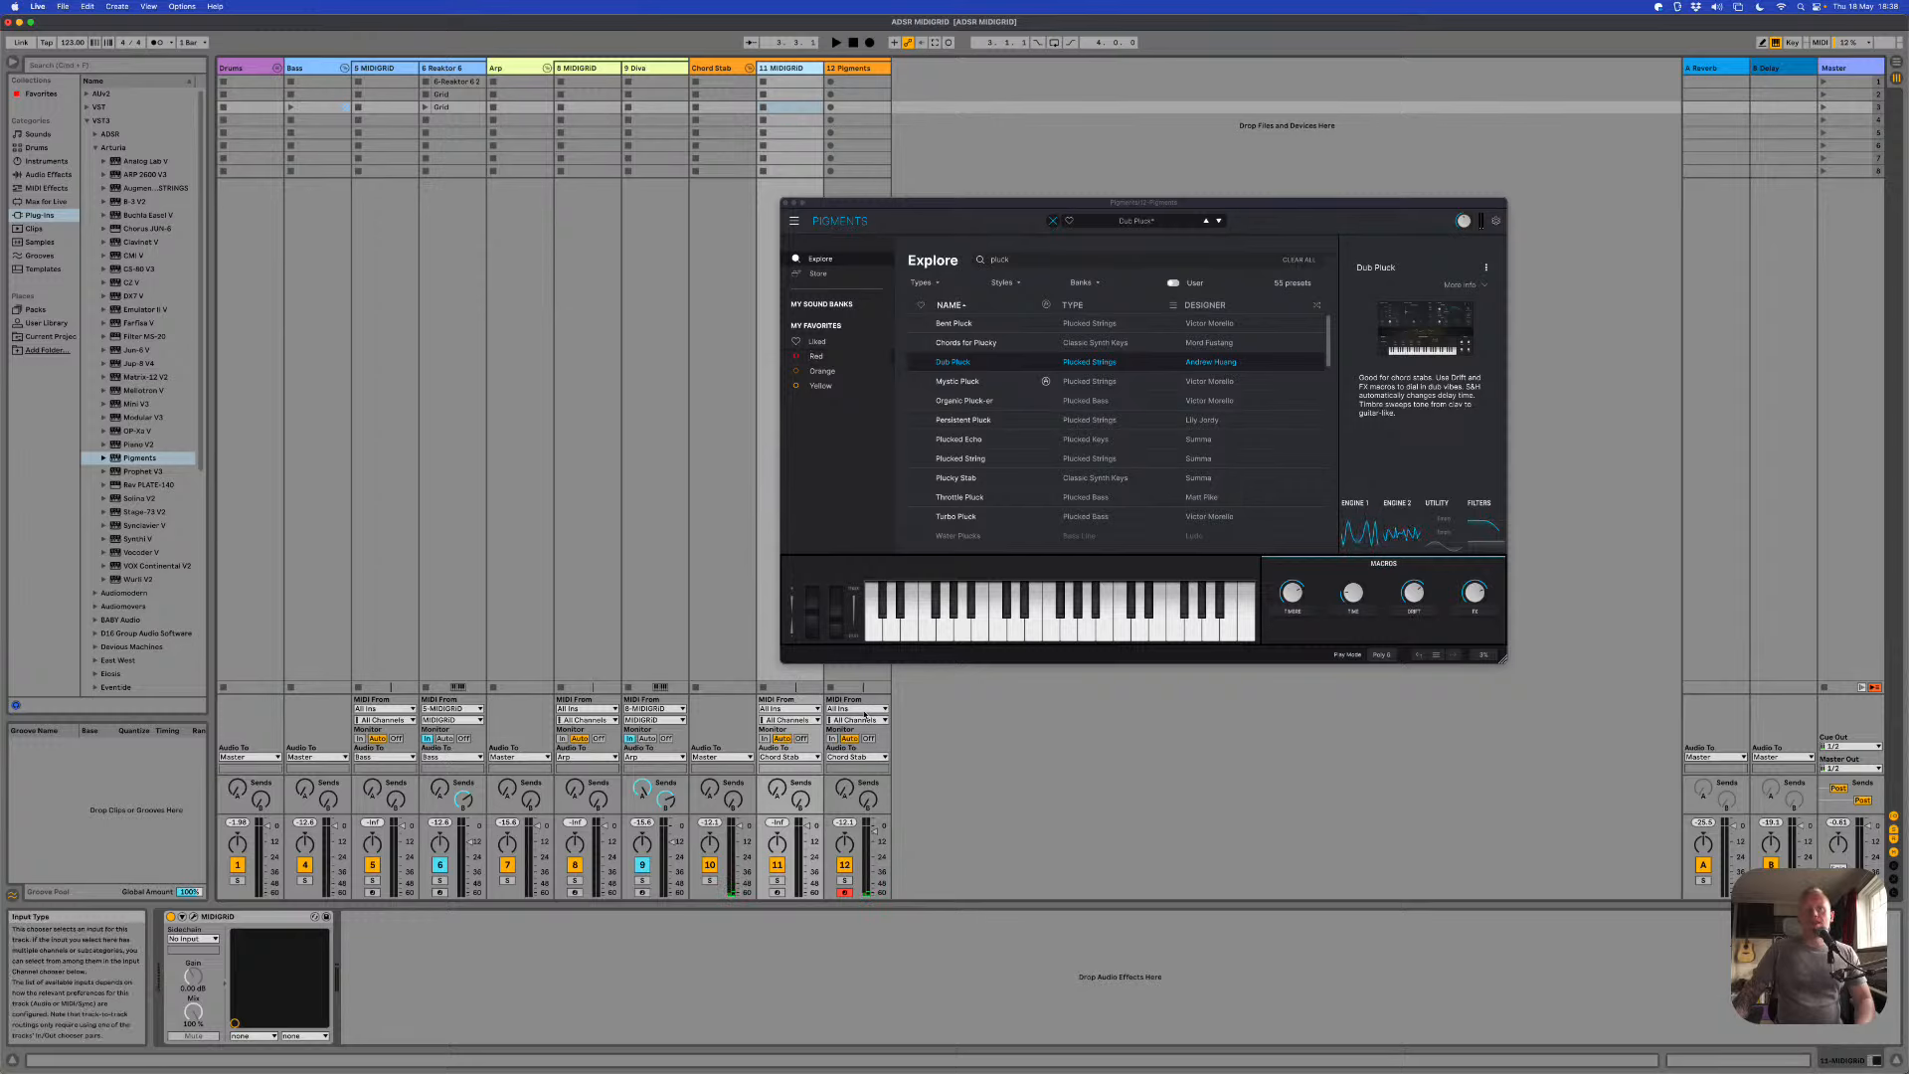
left_click(850, 206)
left_click_drag(851, 208, 995, 157)
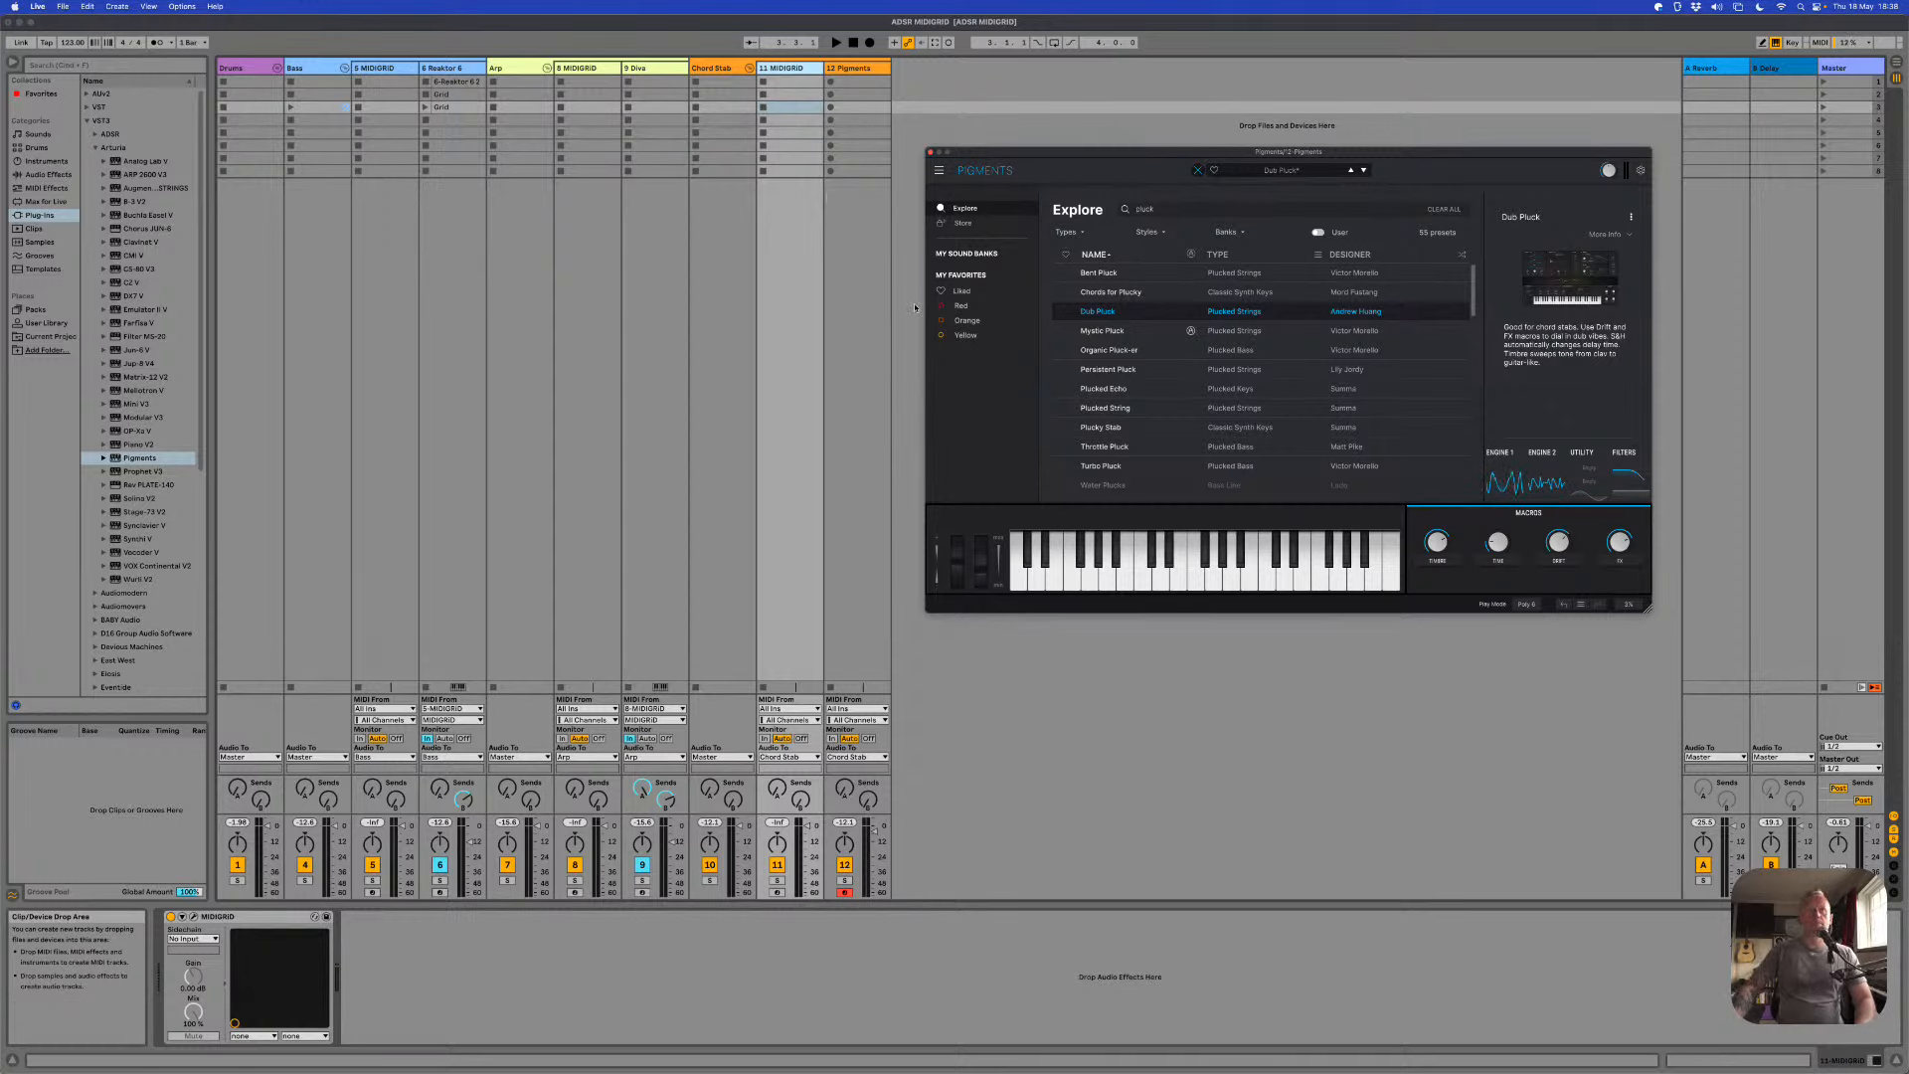
Step: Open the Chord Stab group's MIDIGRID and place its window beside Pigments
left_click(194, 916)
left_click(194, 916)
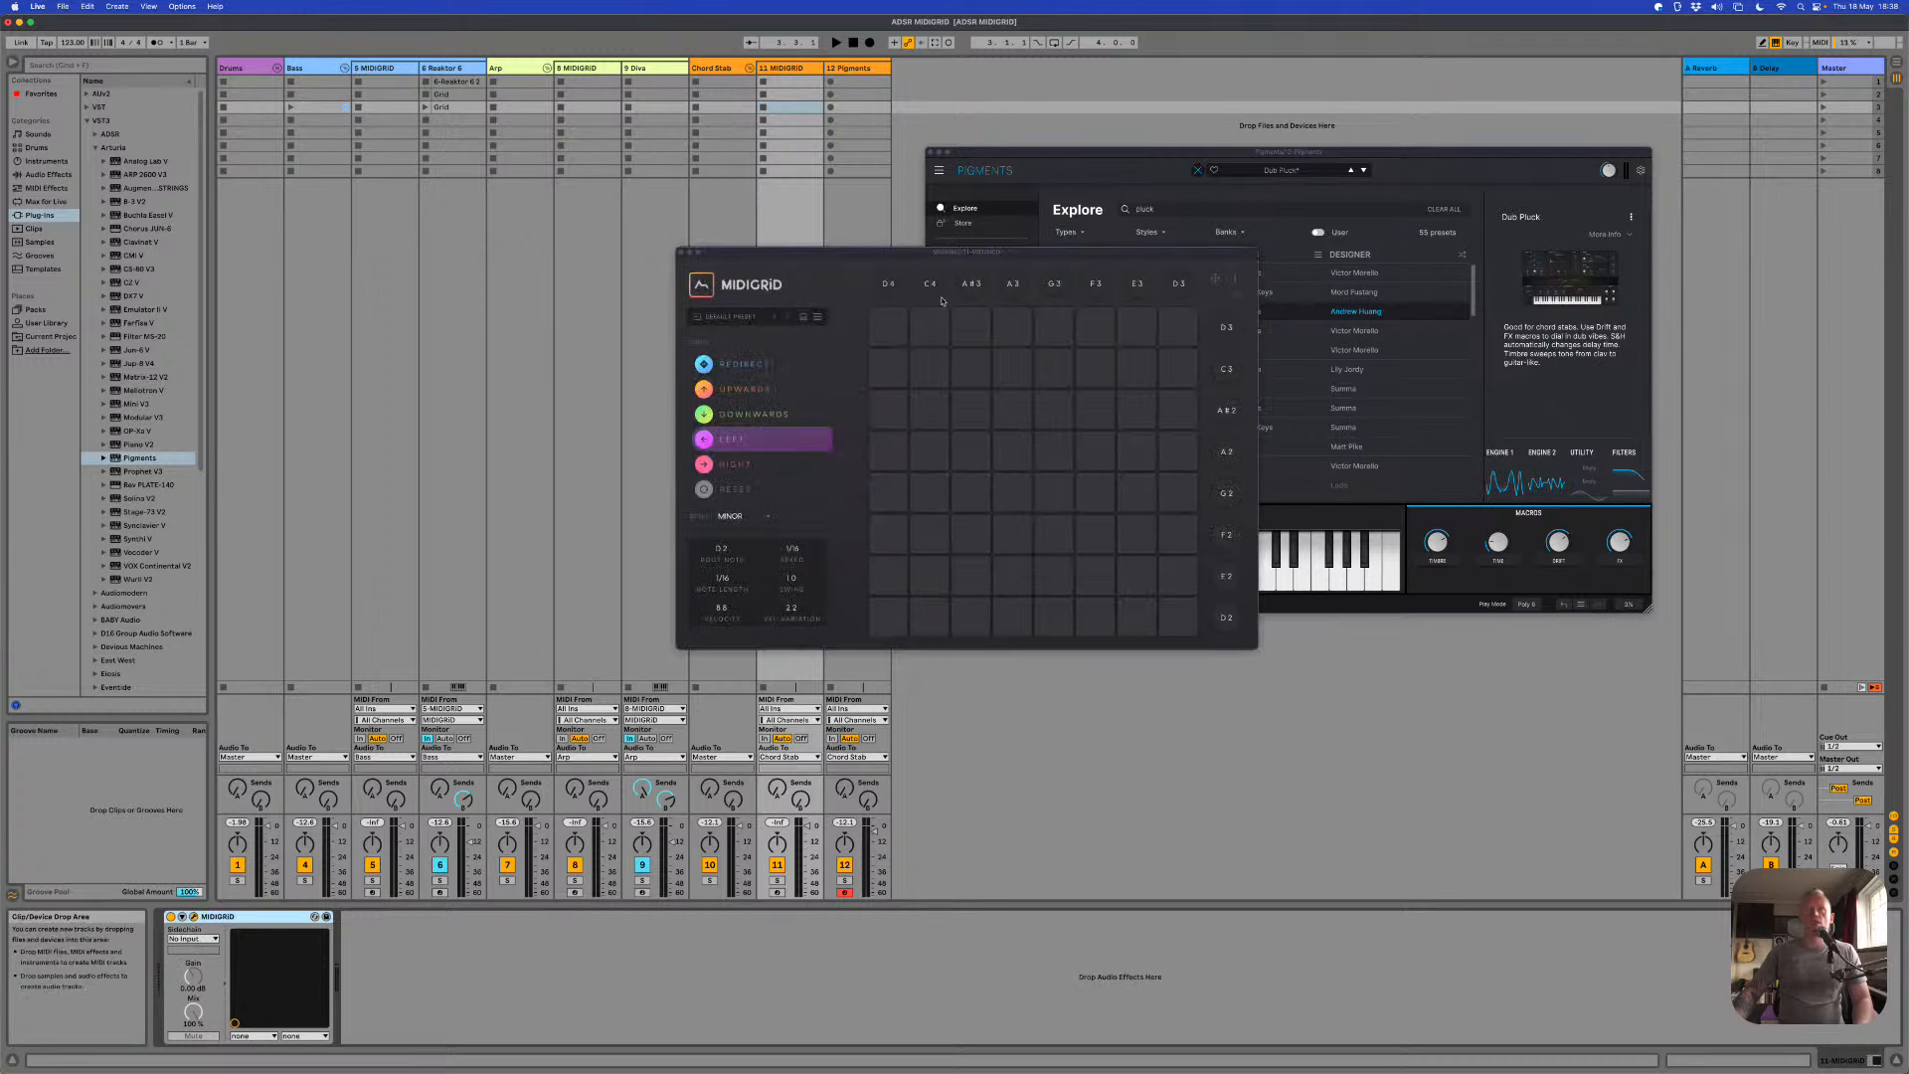
left_click_drag(866, 262, 498, 278)
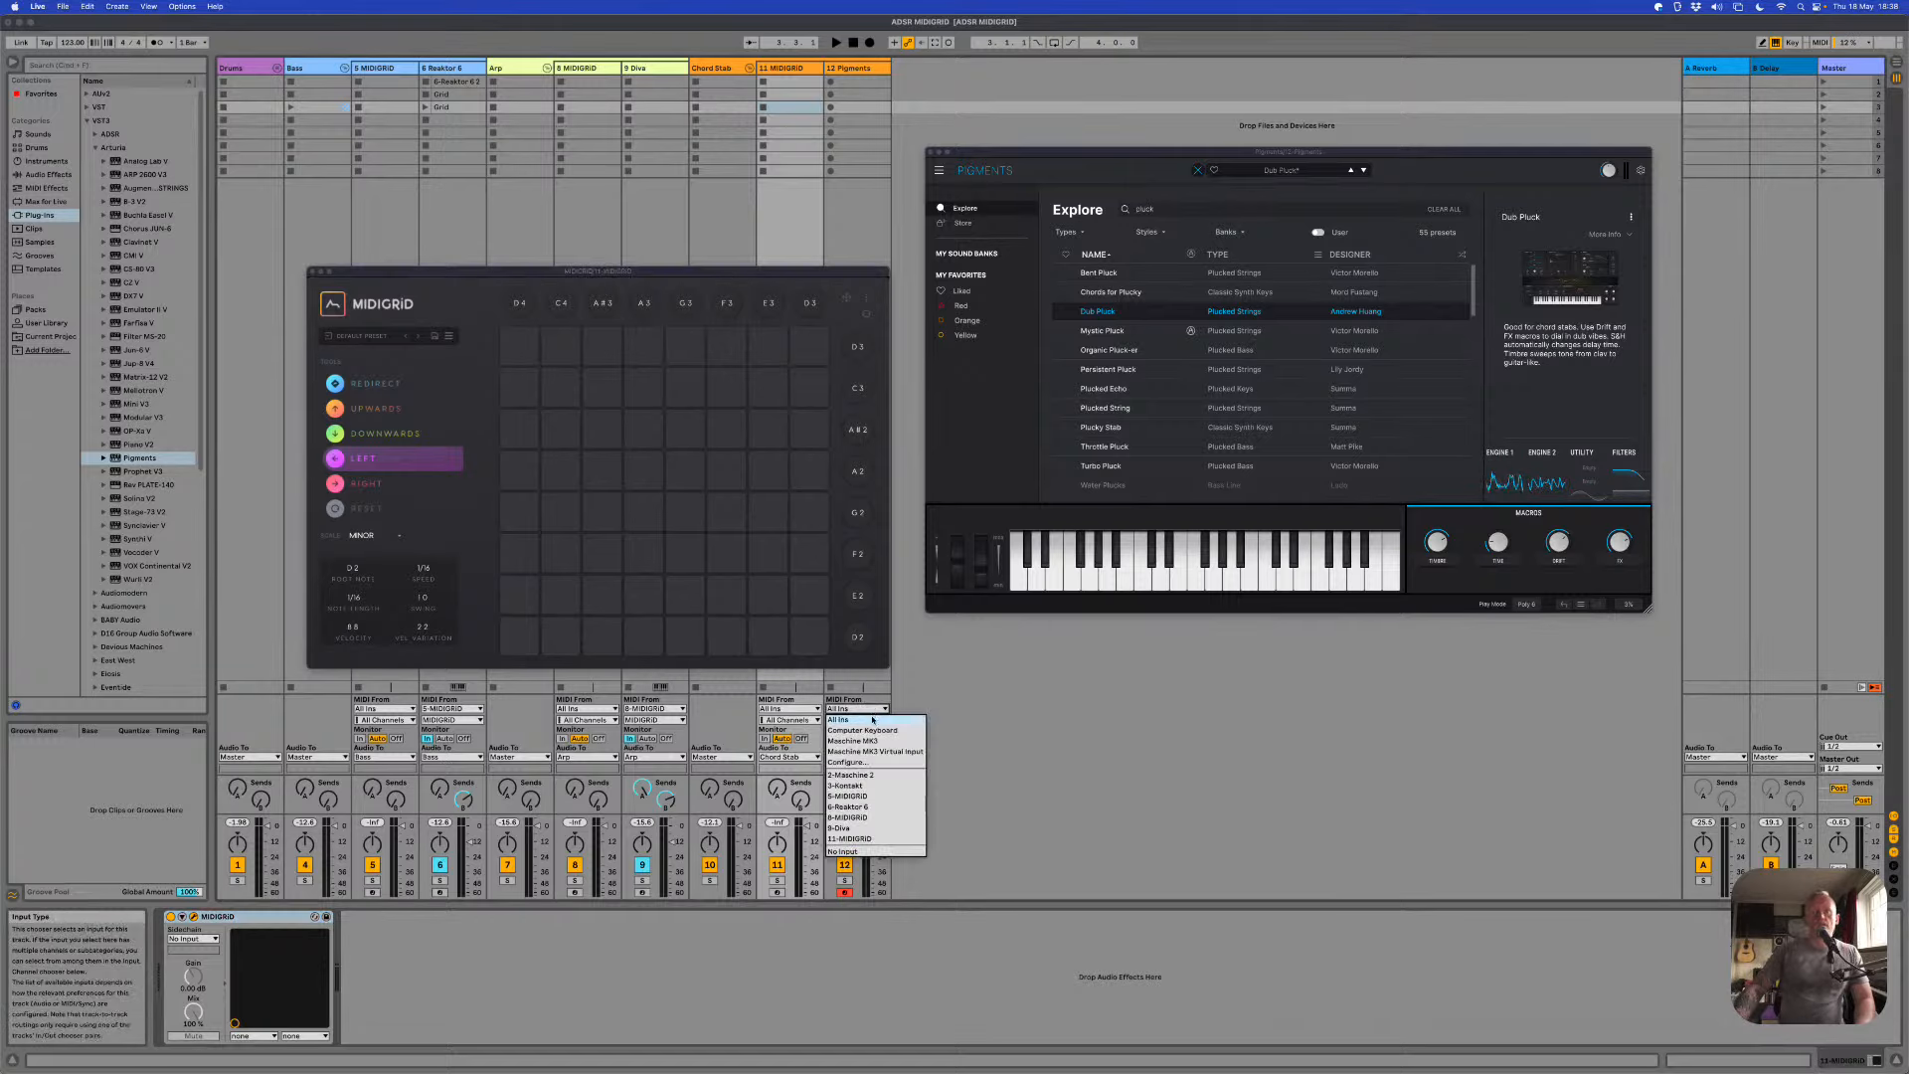
Step: Set the Pigments track's MIDI input to 11-MIDIGRID with the MIDIGRID source, set monitoring to In, and disarm the track
left_click(884, 838)
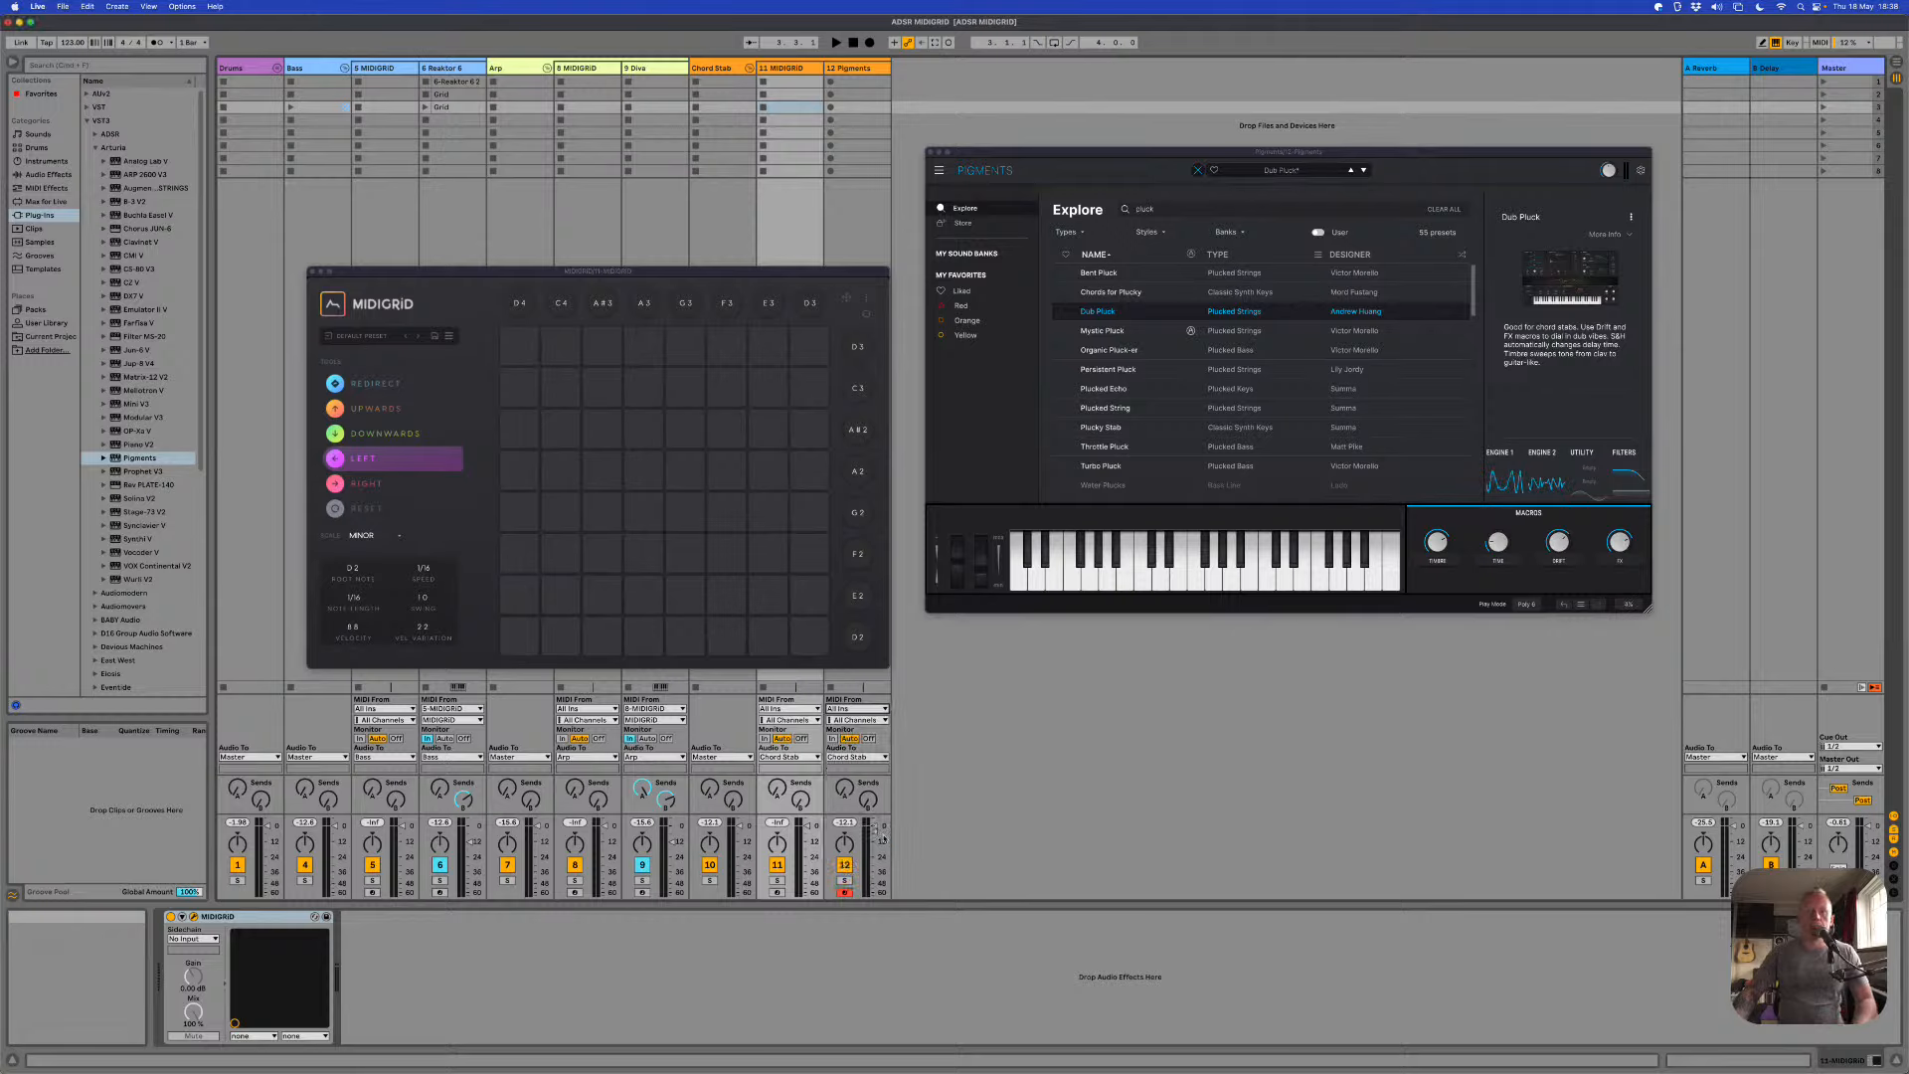
left_click(853, 720)
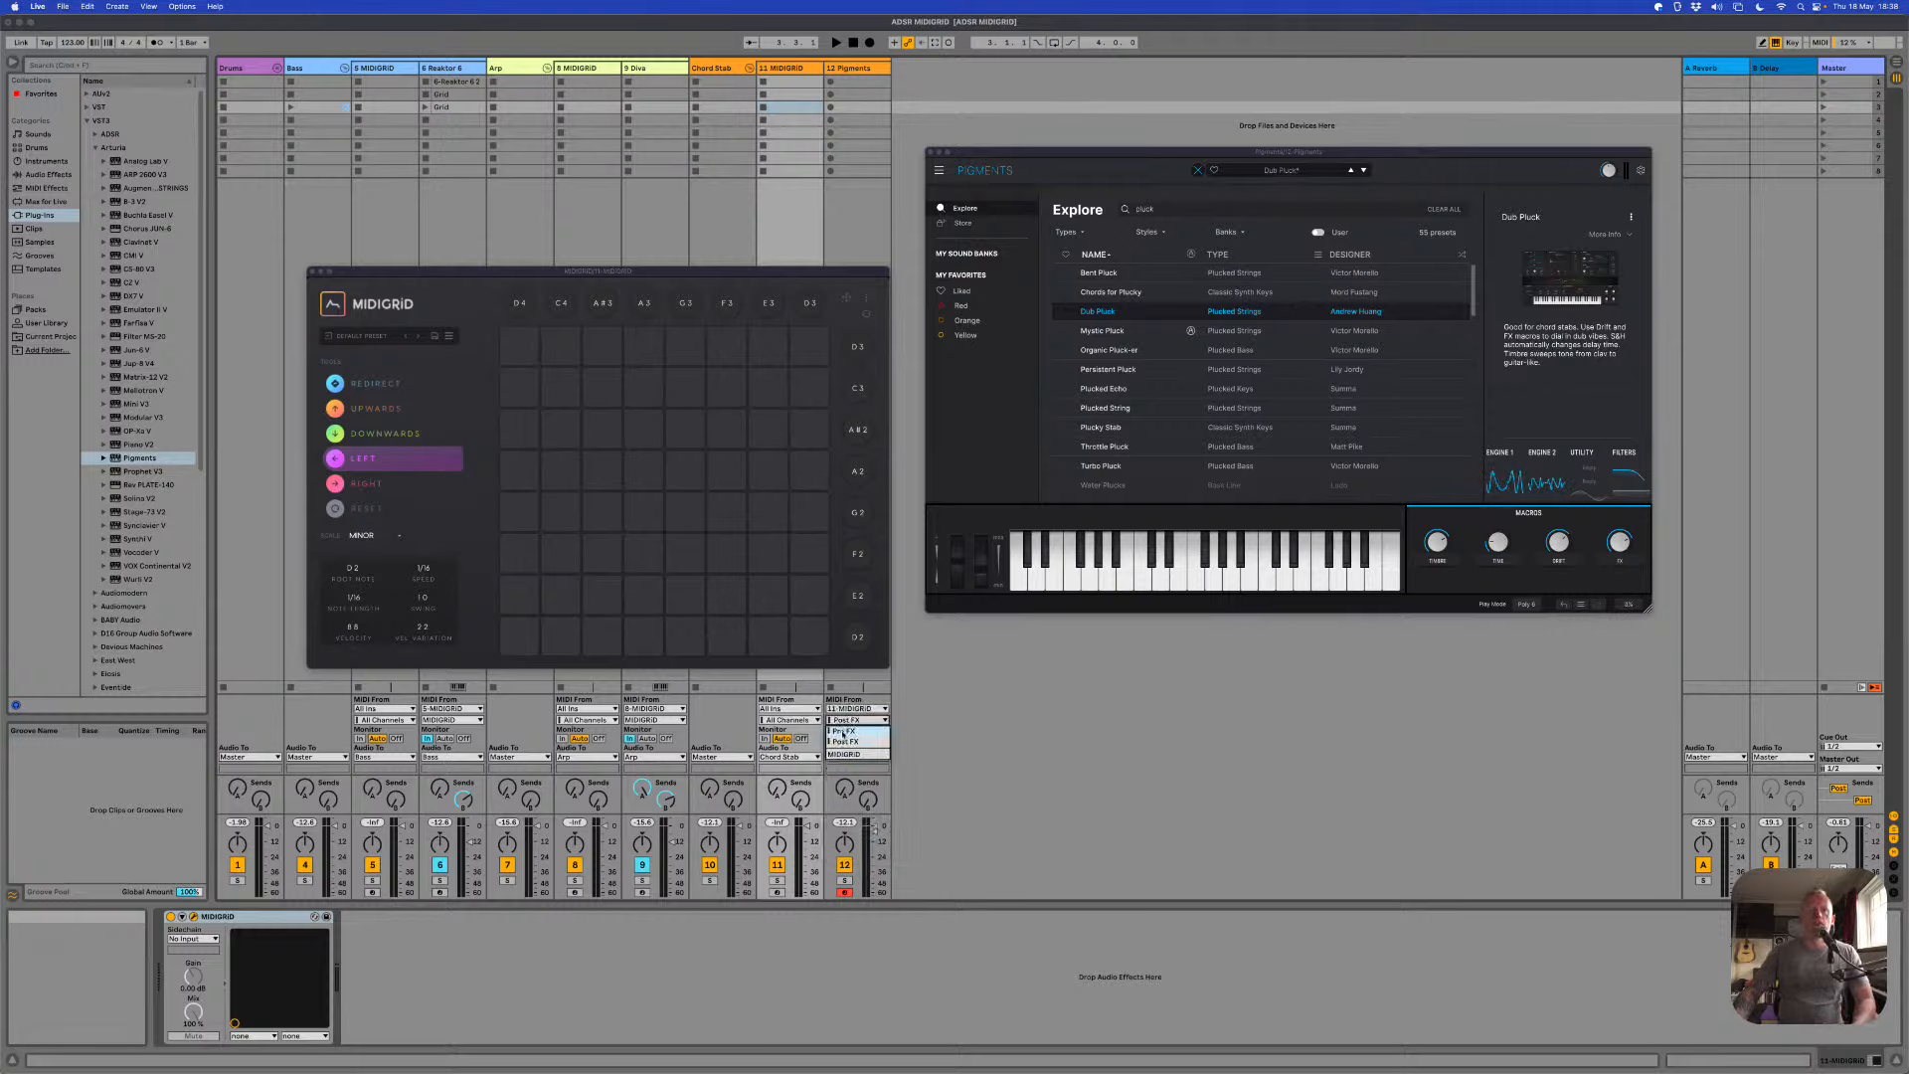
left_click(879, 755)
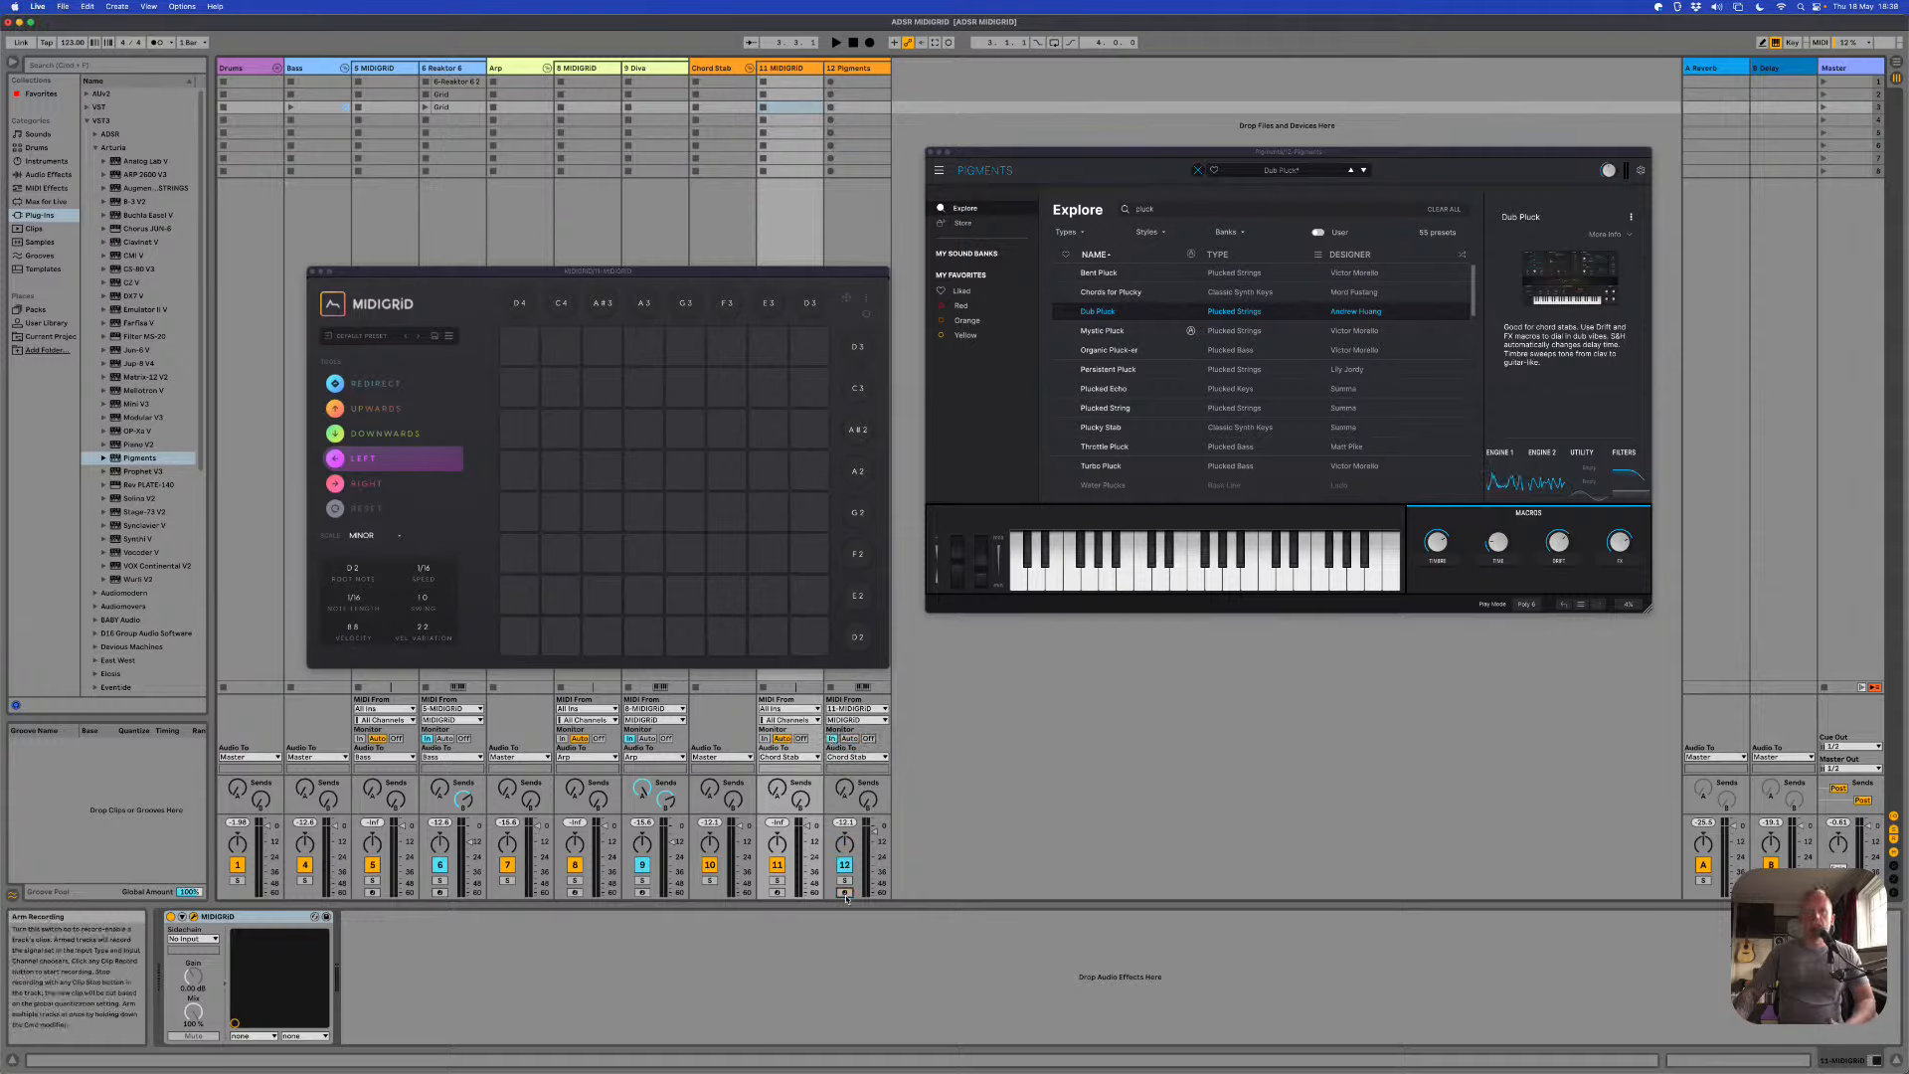
left_click(826, 623)
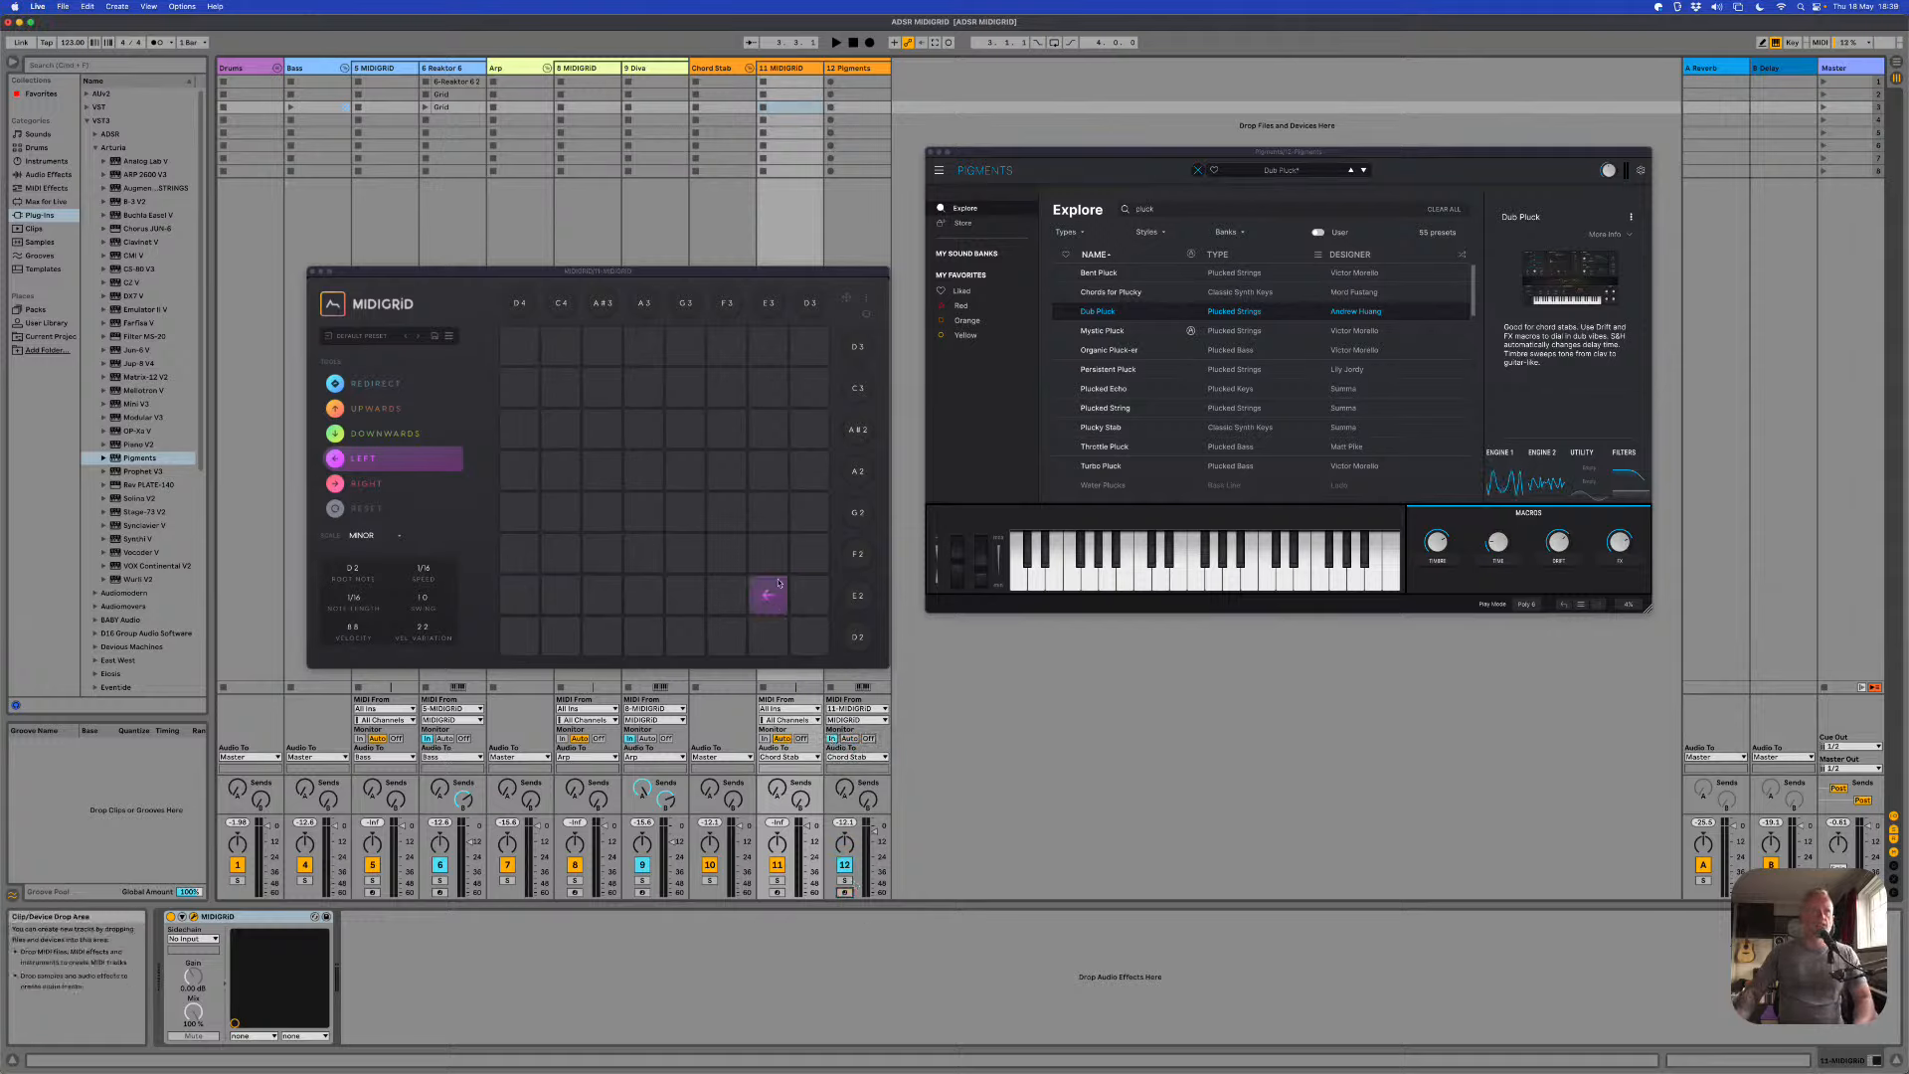
left_click_drag(780, 582, 528, 377)
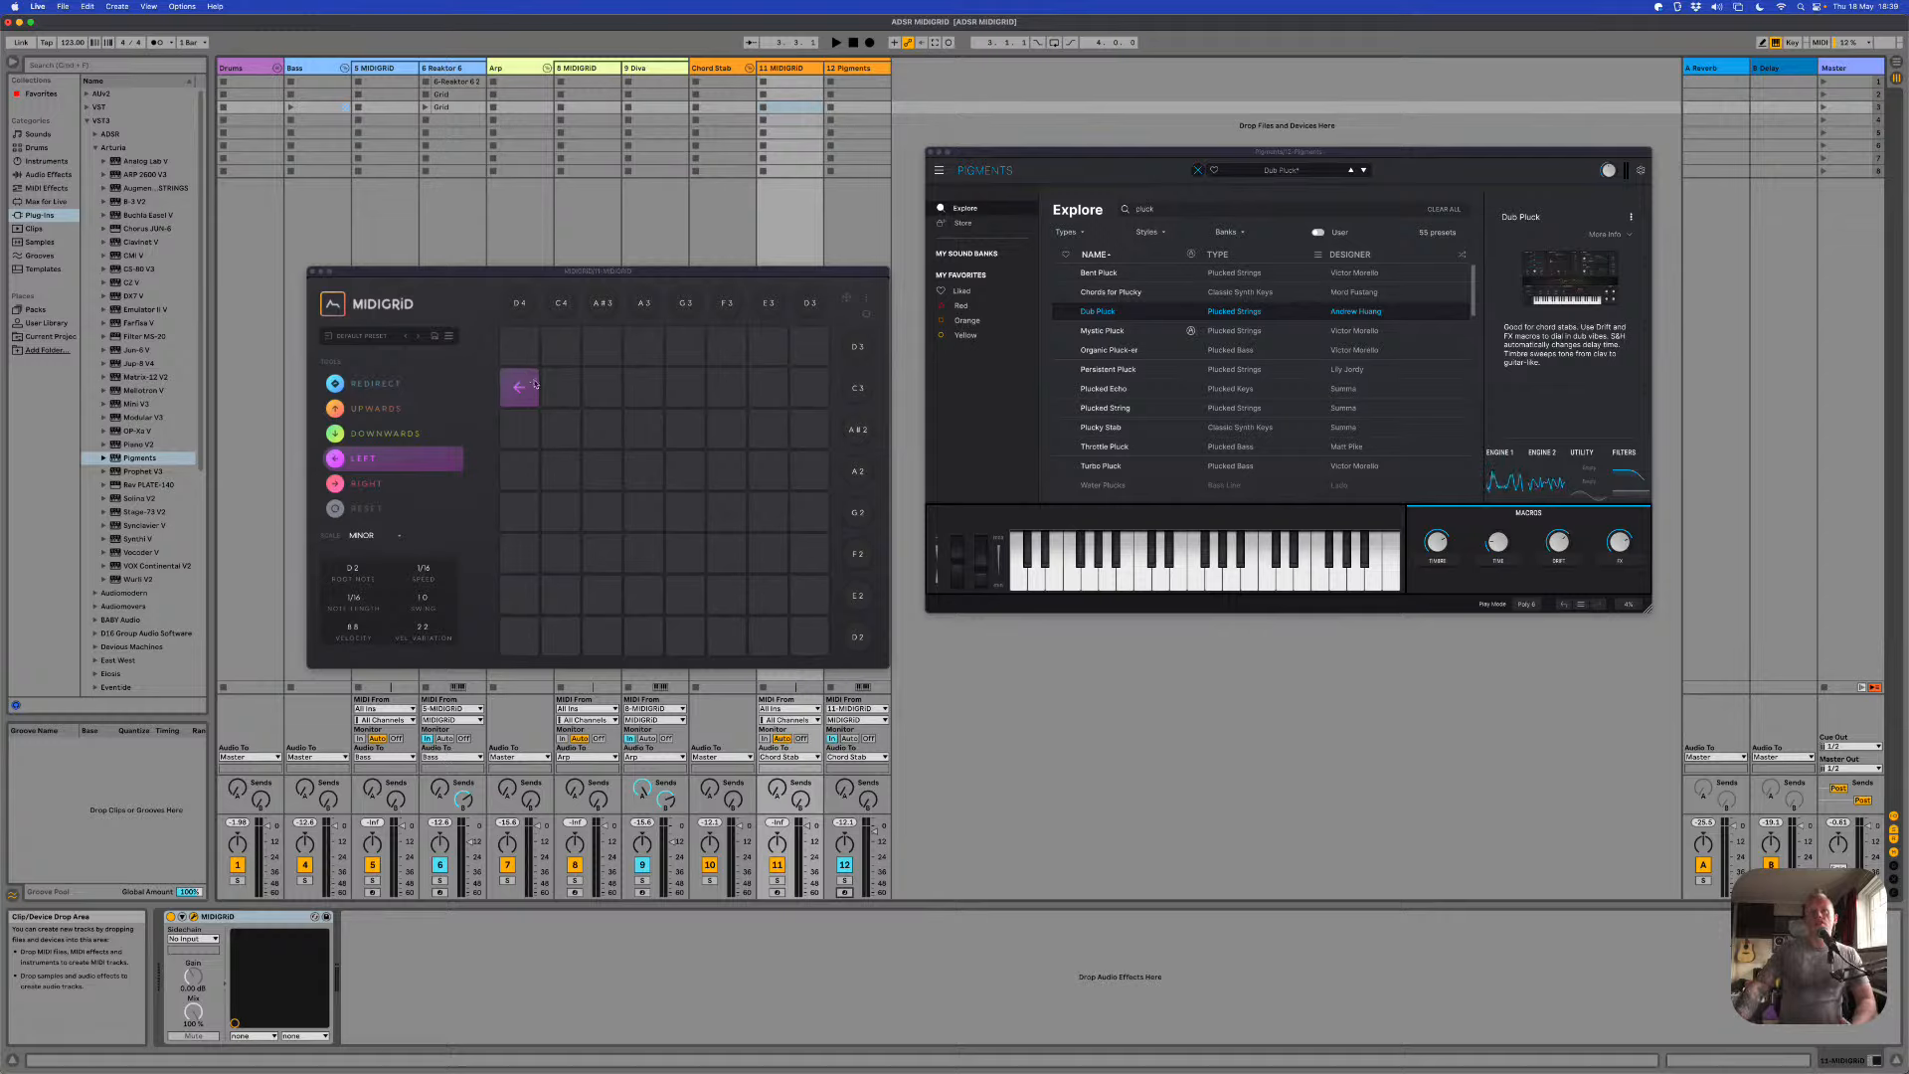
left_click_drag(518, 479, 574, 328)
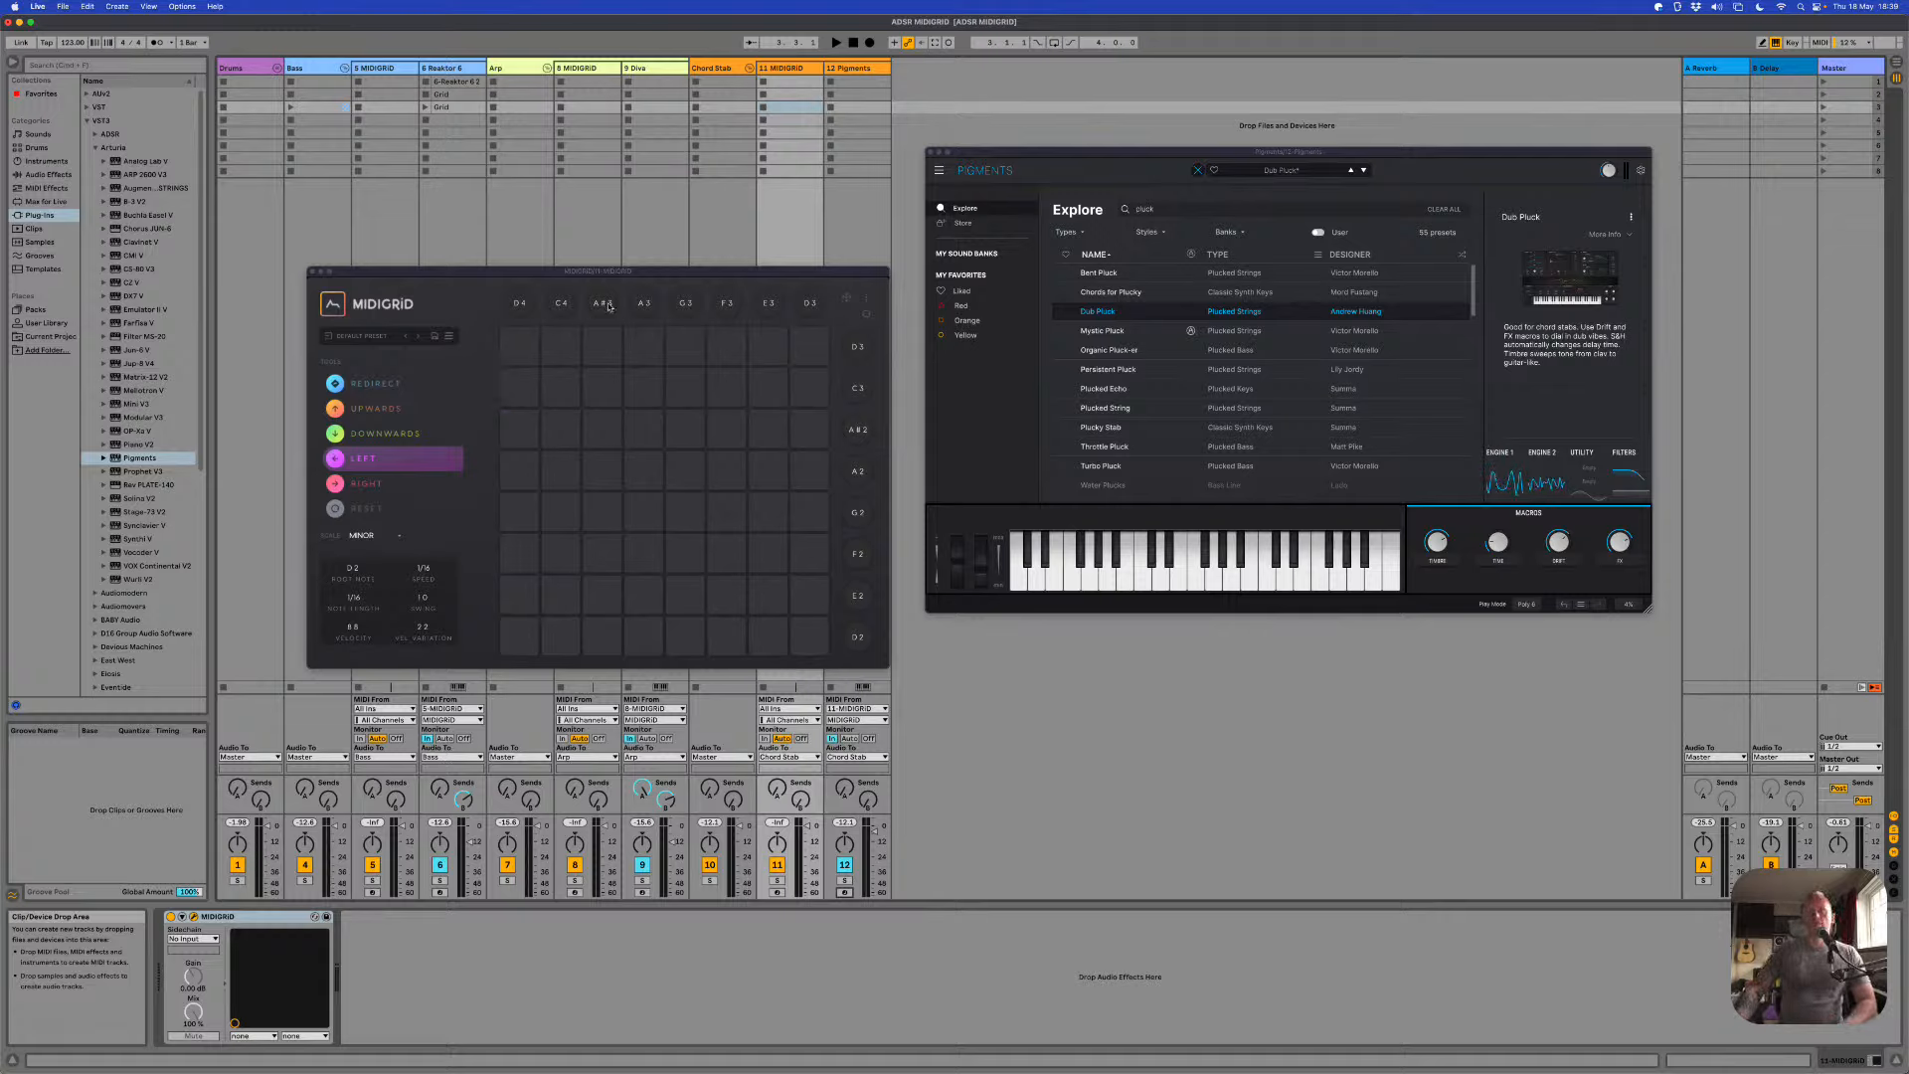
left_click(518, 305)
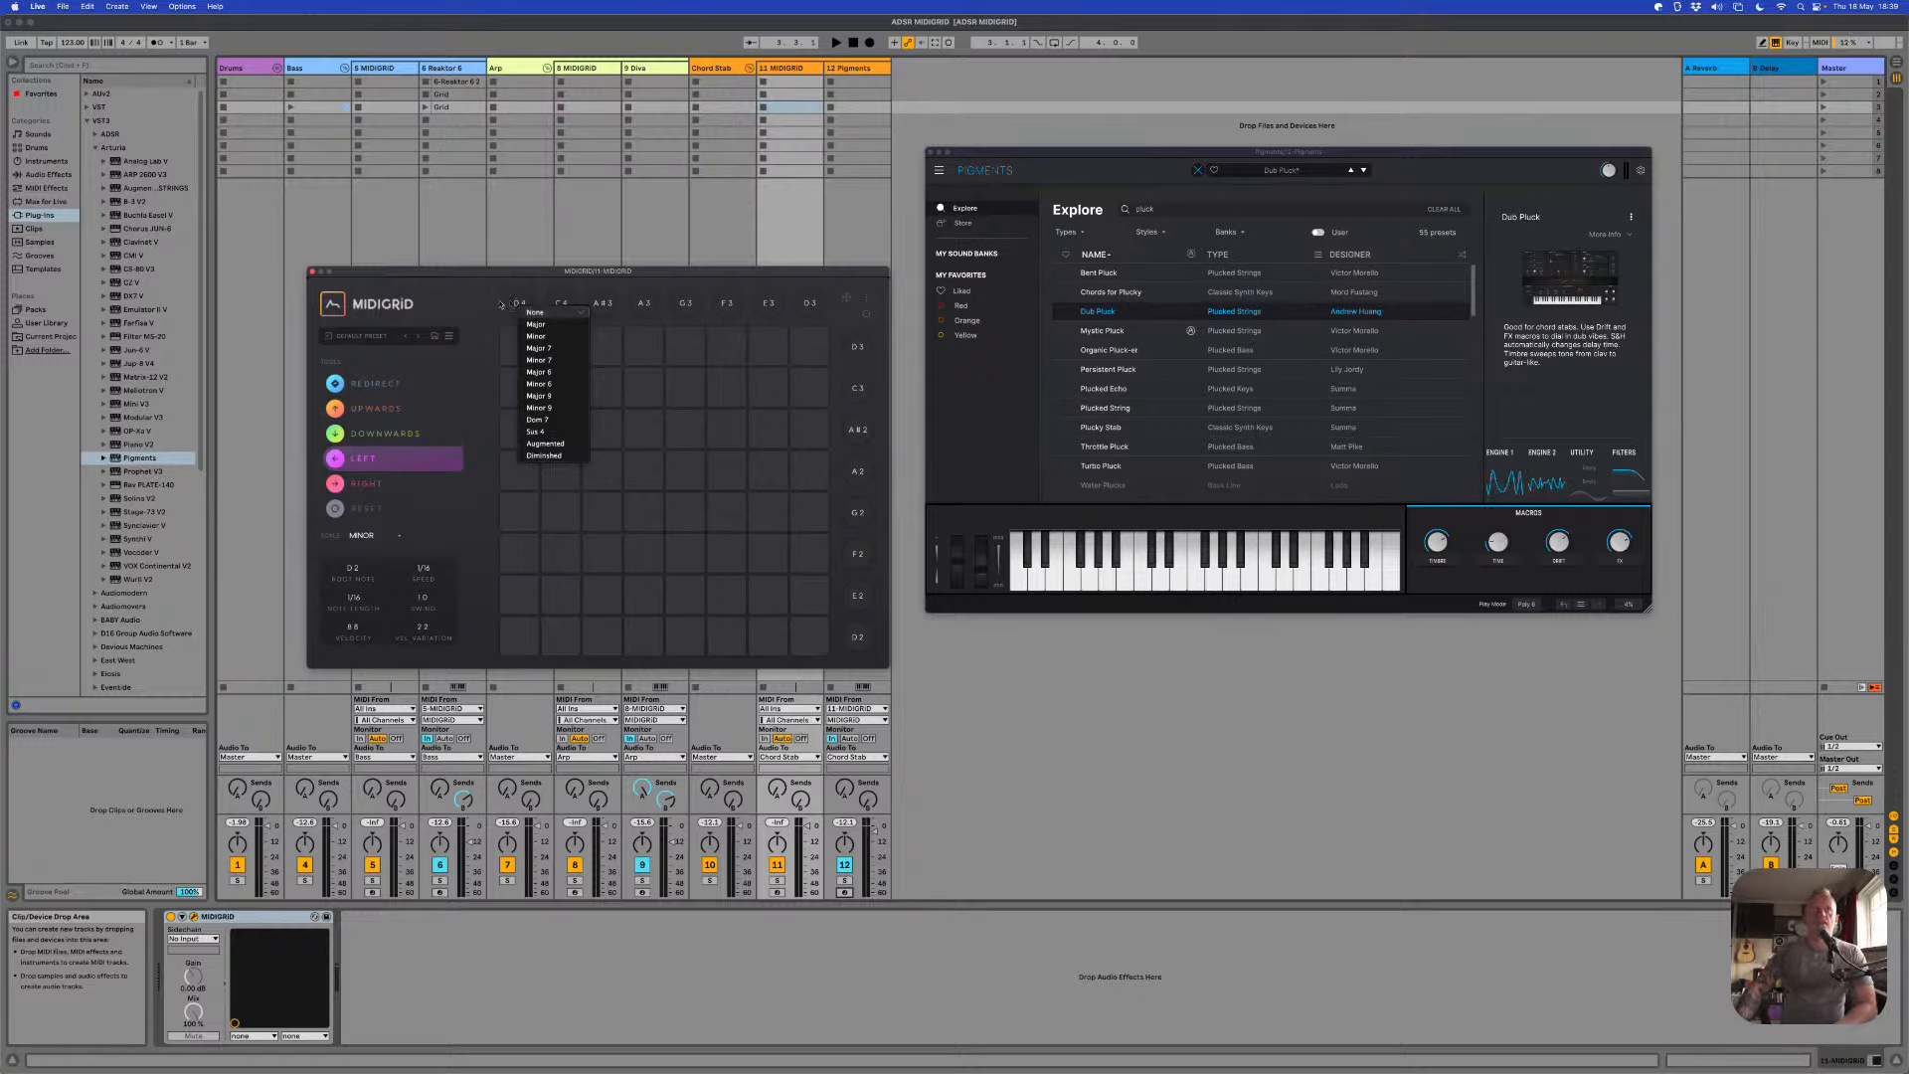
left_click(500, 304)
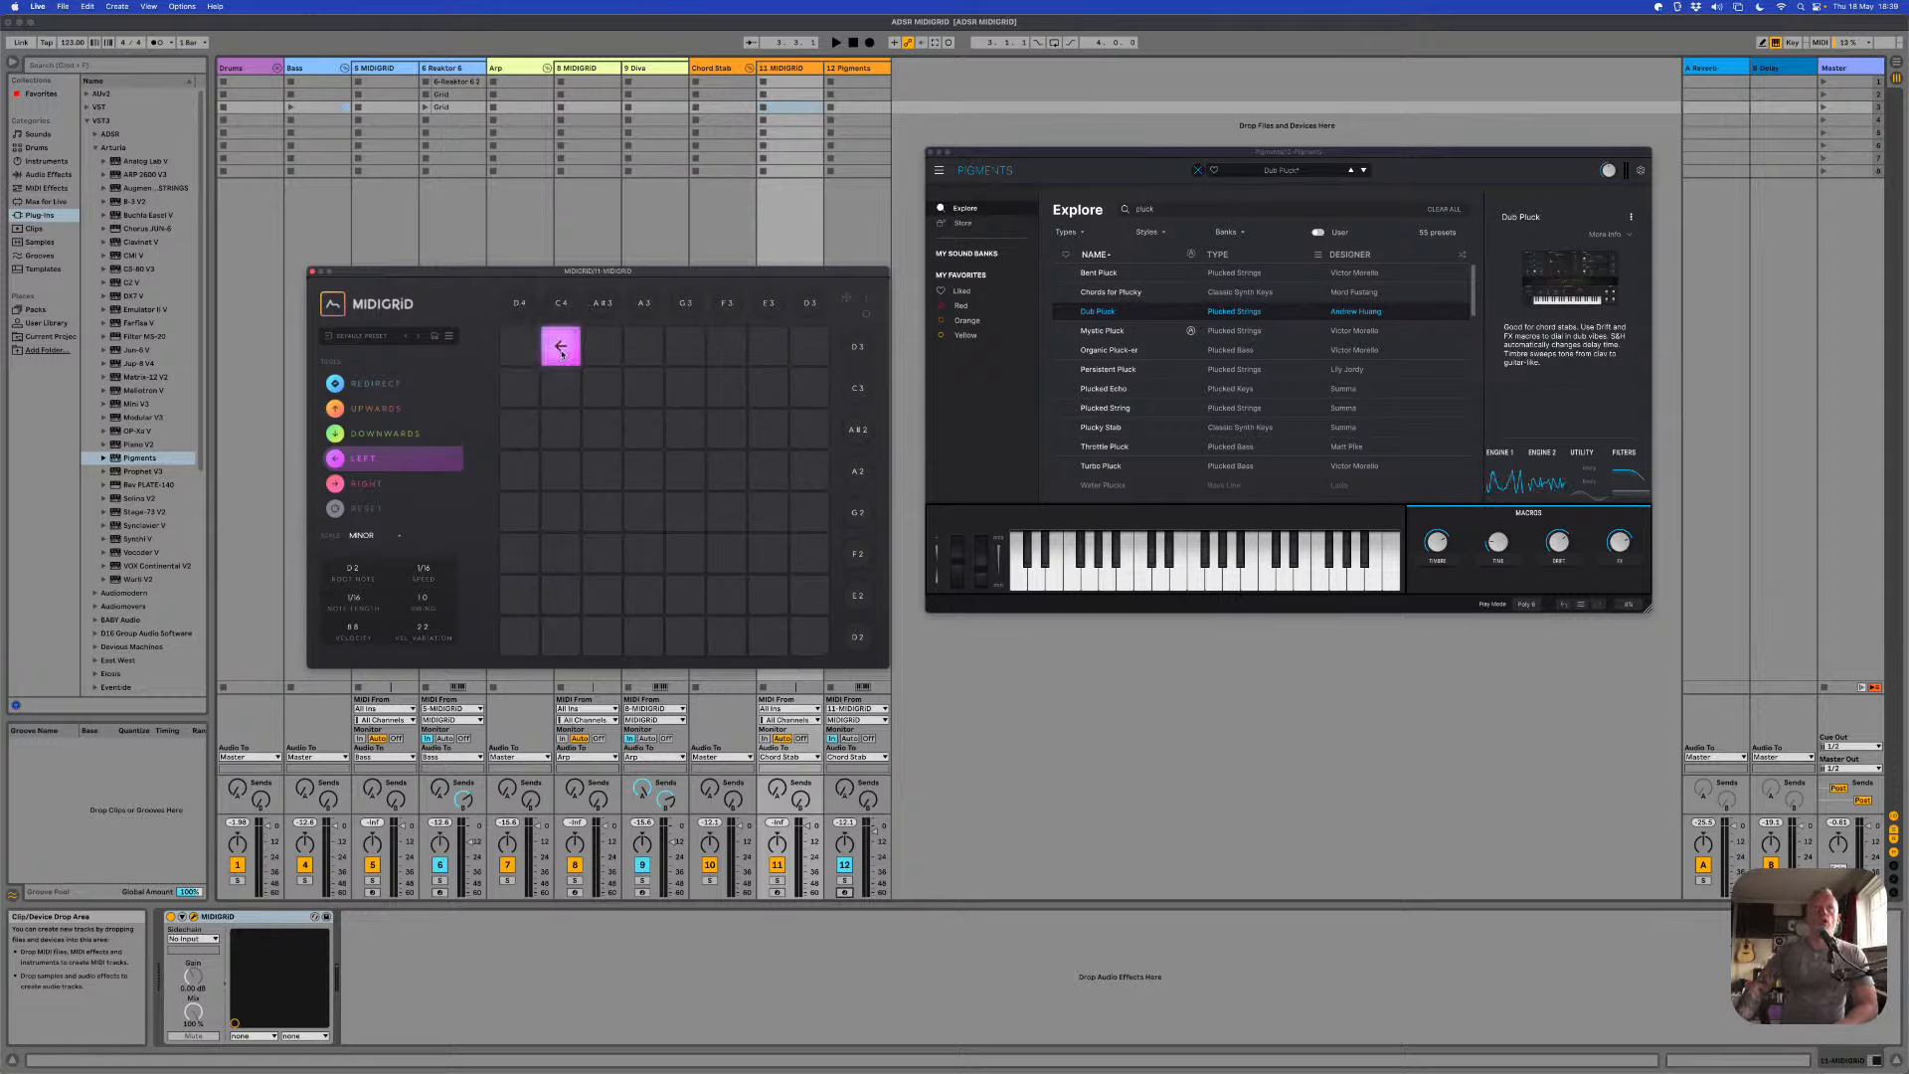
left_click(562, 310)
left_click(560, 306)
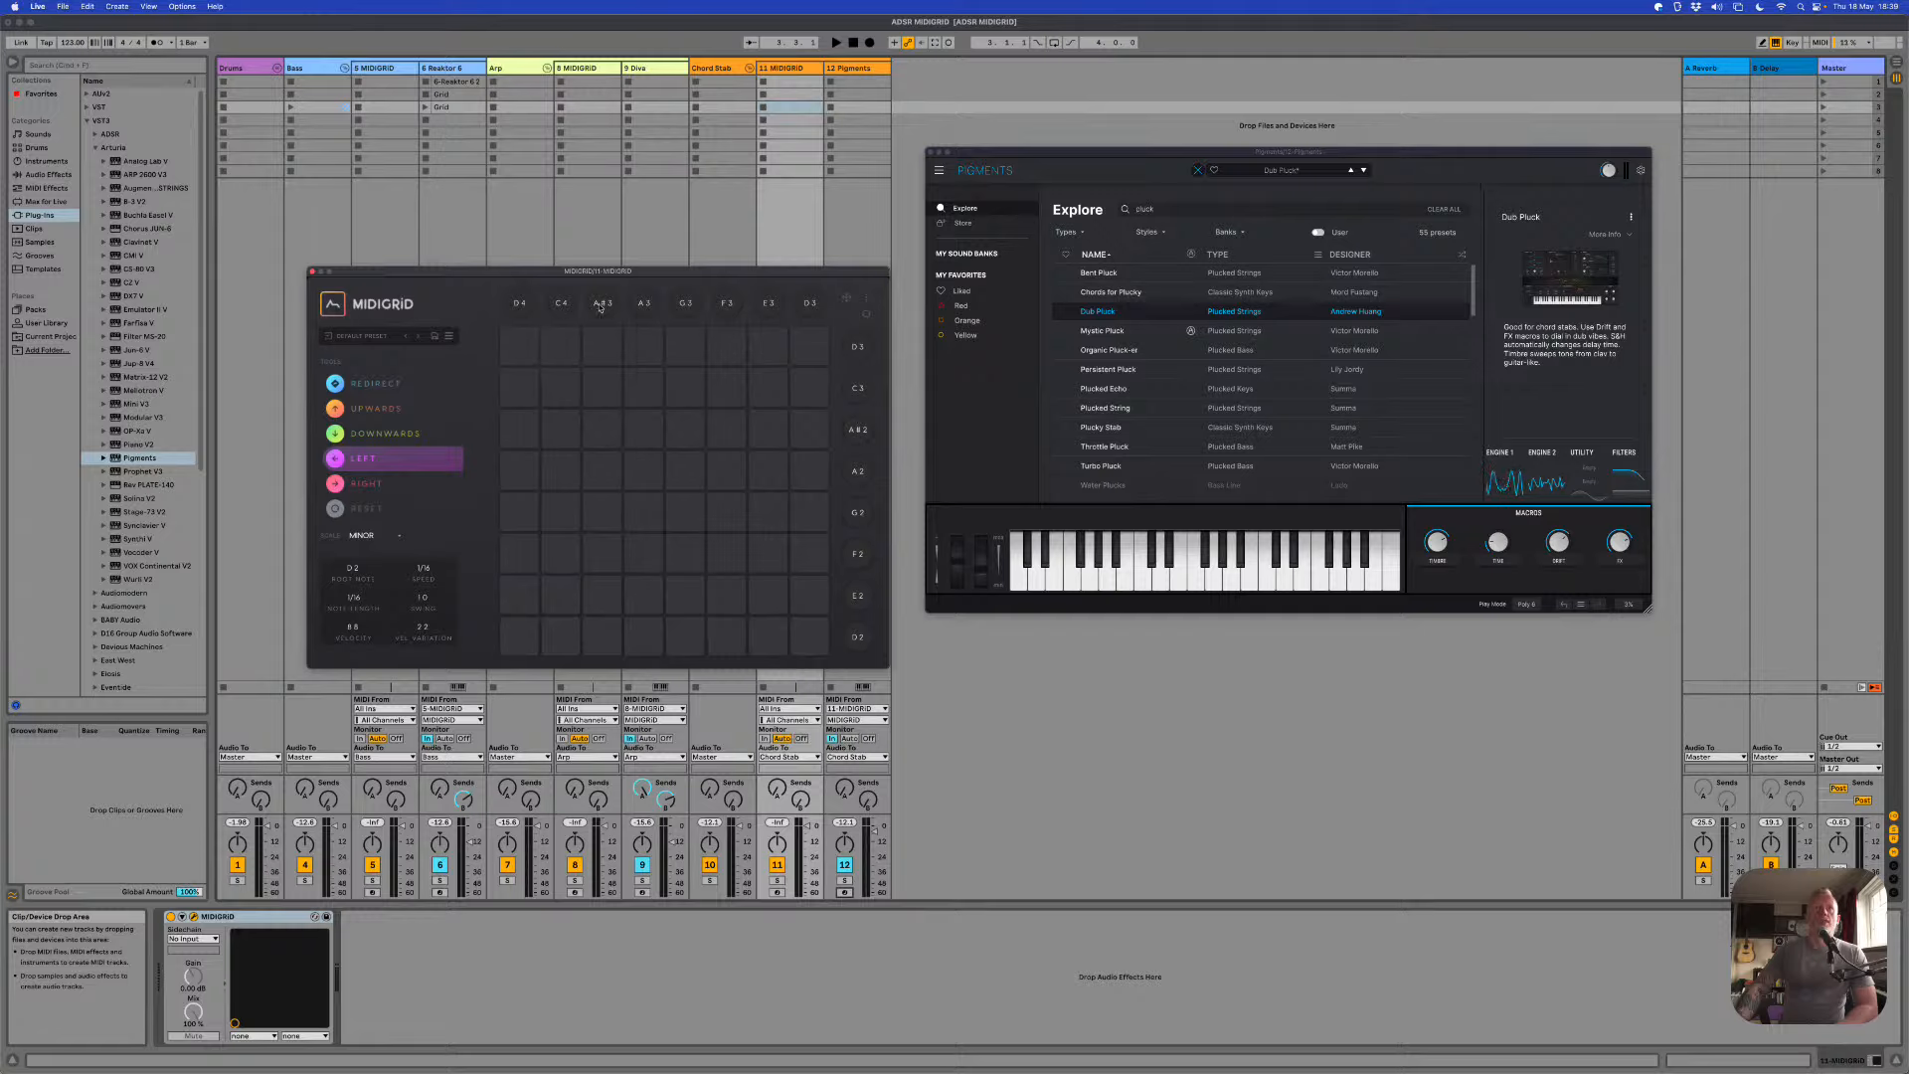
left_click(603, 303)
left_click(609, 302)
Step: Set MIDIGRID's root note to D1 and assign a Minor chord to the first column's note, D3
left_click_drag(817, 639, 536, 343)
left_click(519, 303)
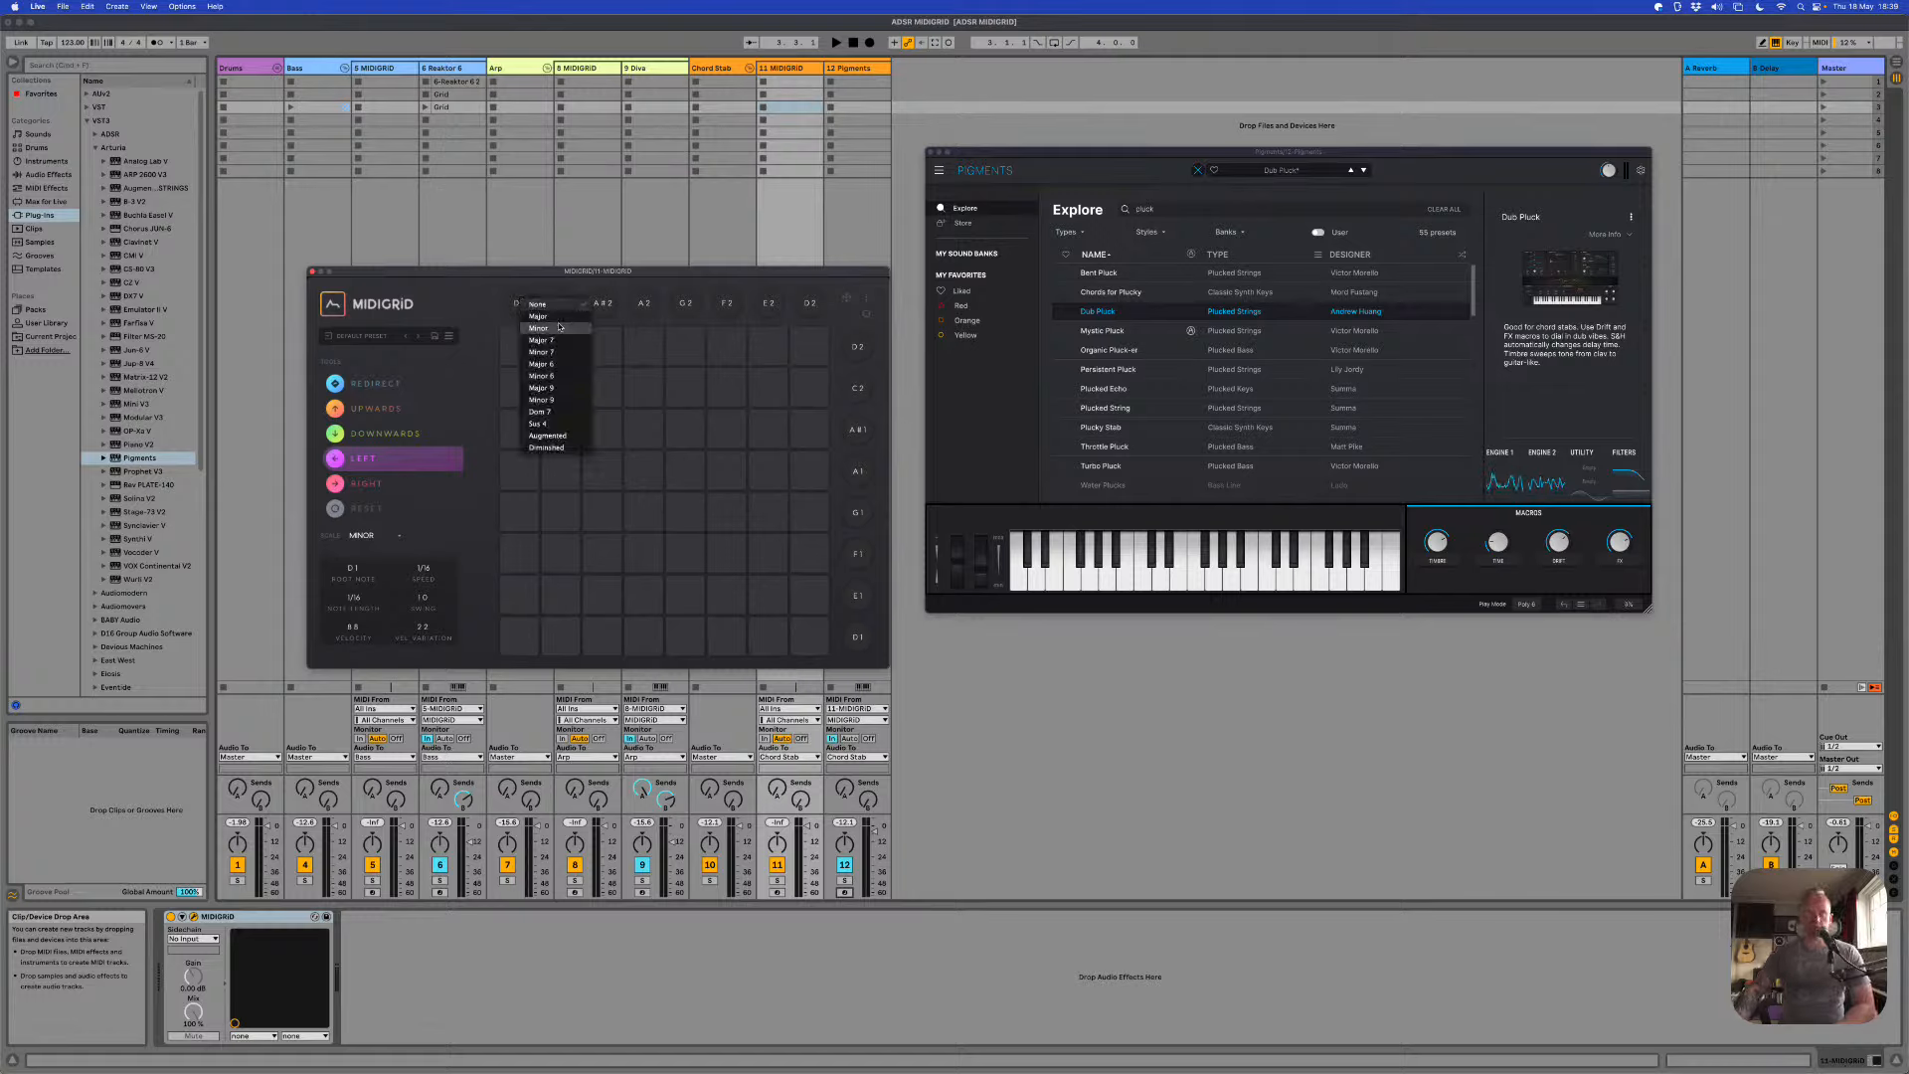
left_click(559, 327)
left_click_drag(530, 387, 526, 339)
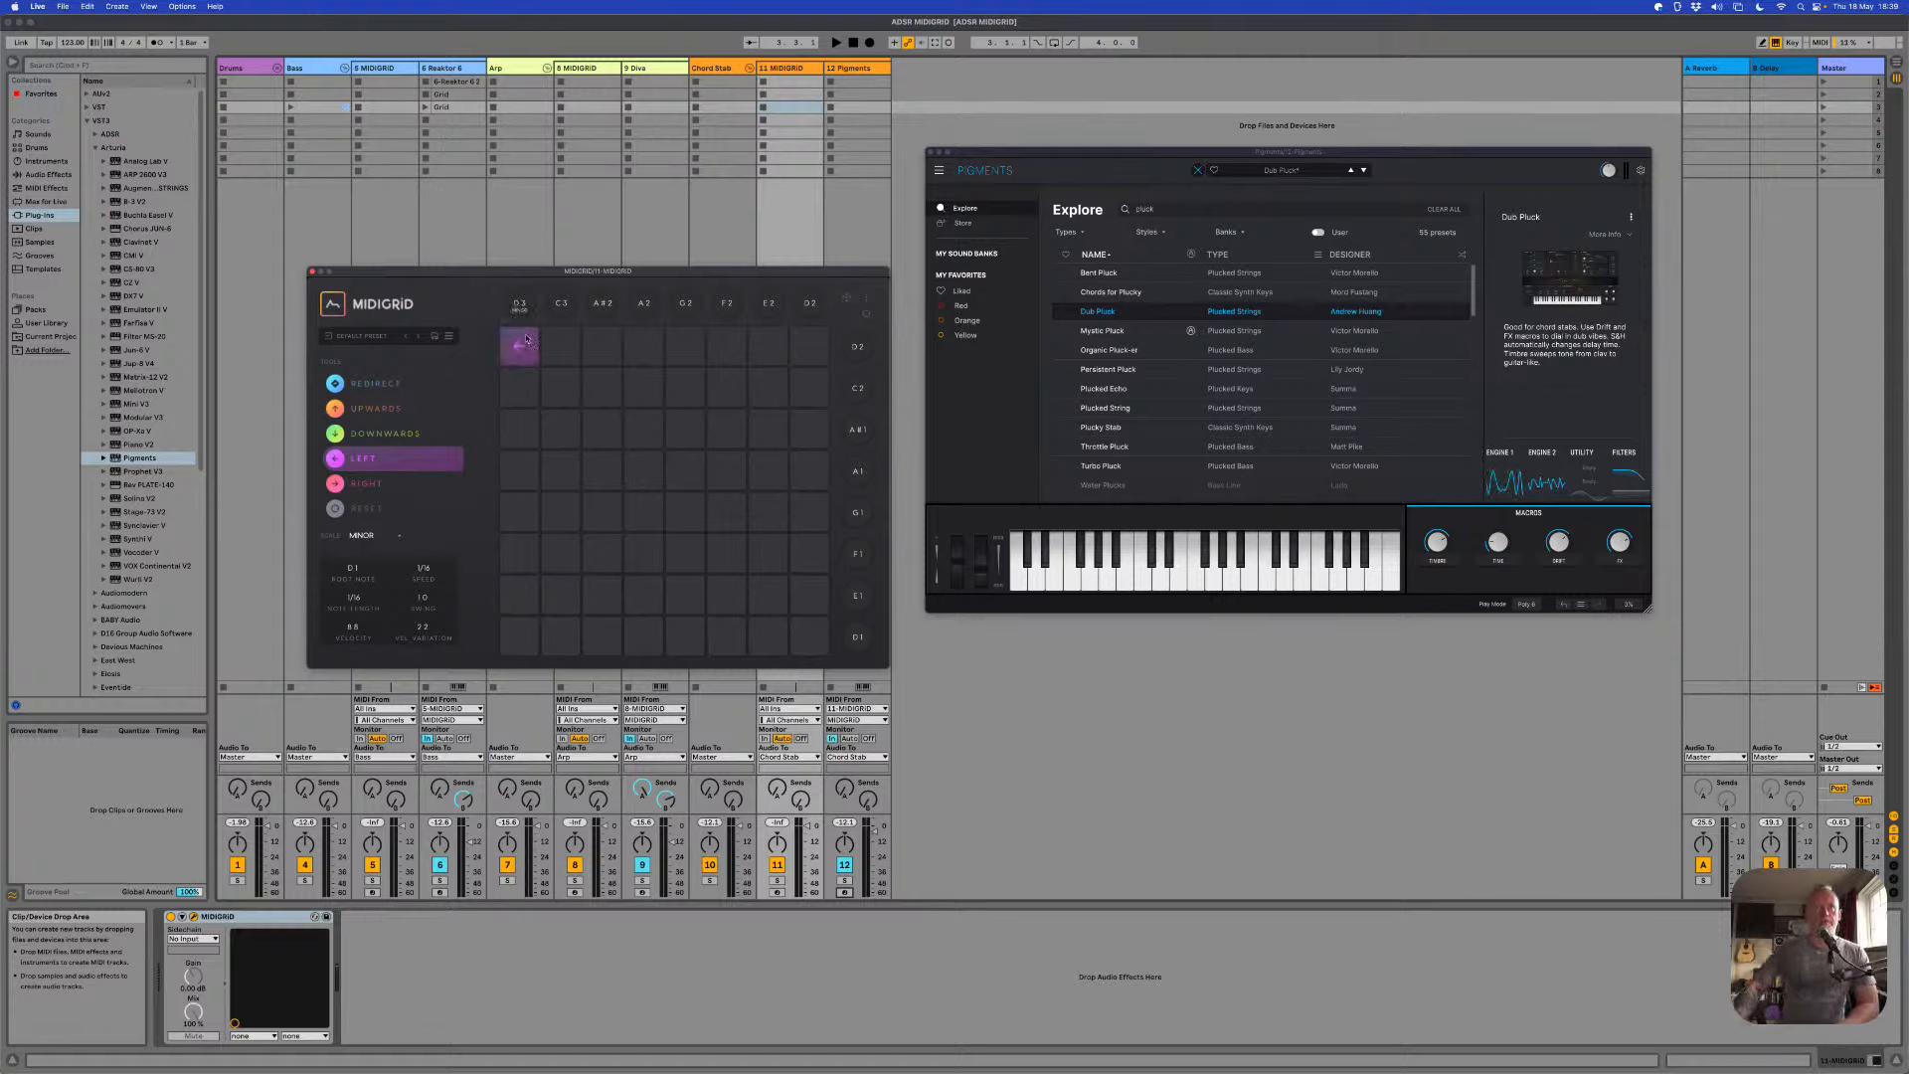
Step: Place an Upwards arrow in the first column at row A#1 and audition it with the Chord Stab group soloed
left_click(379, 414)
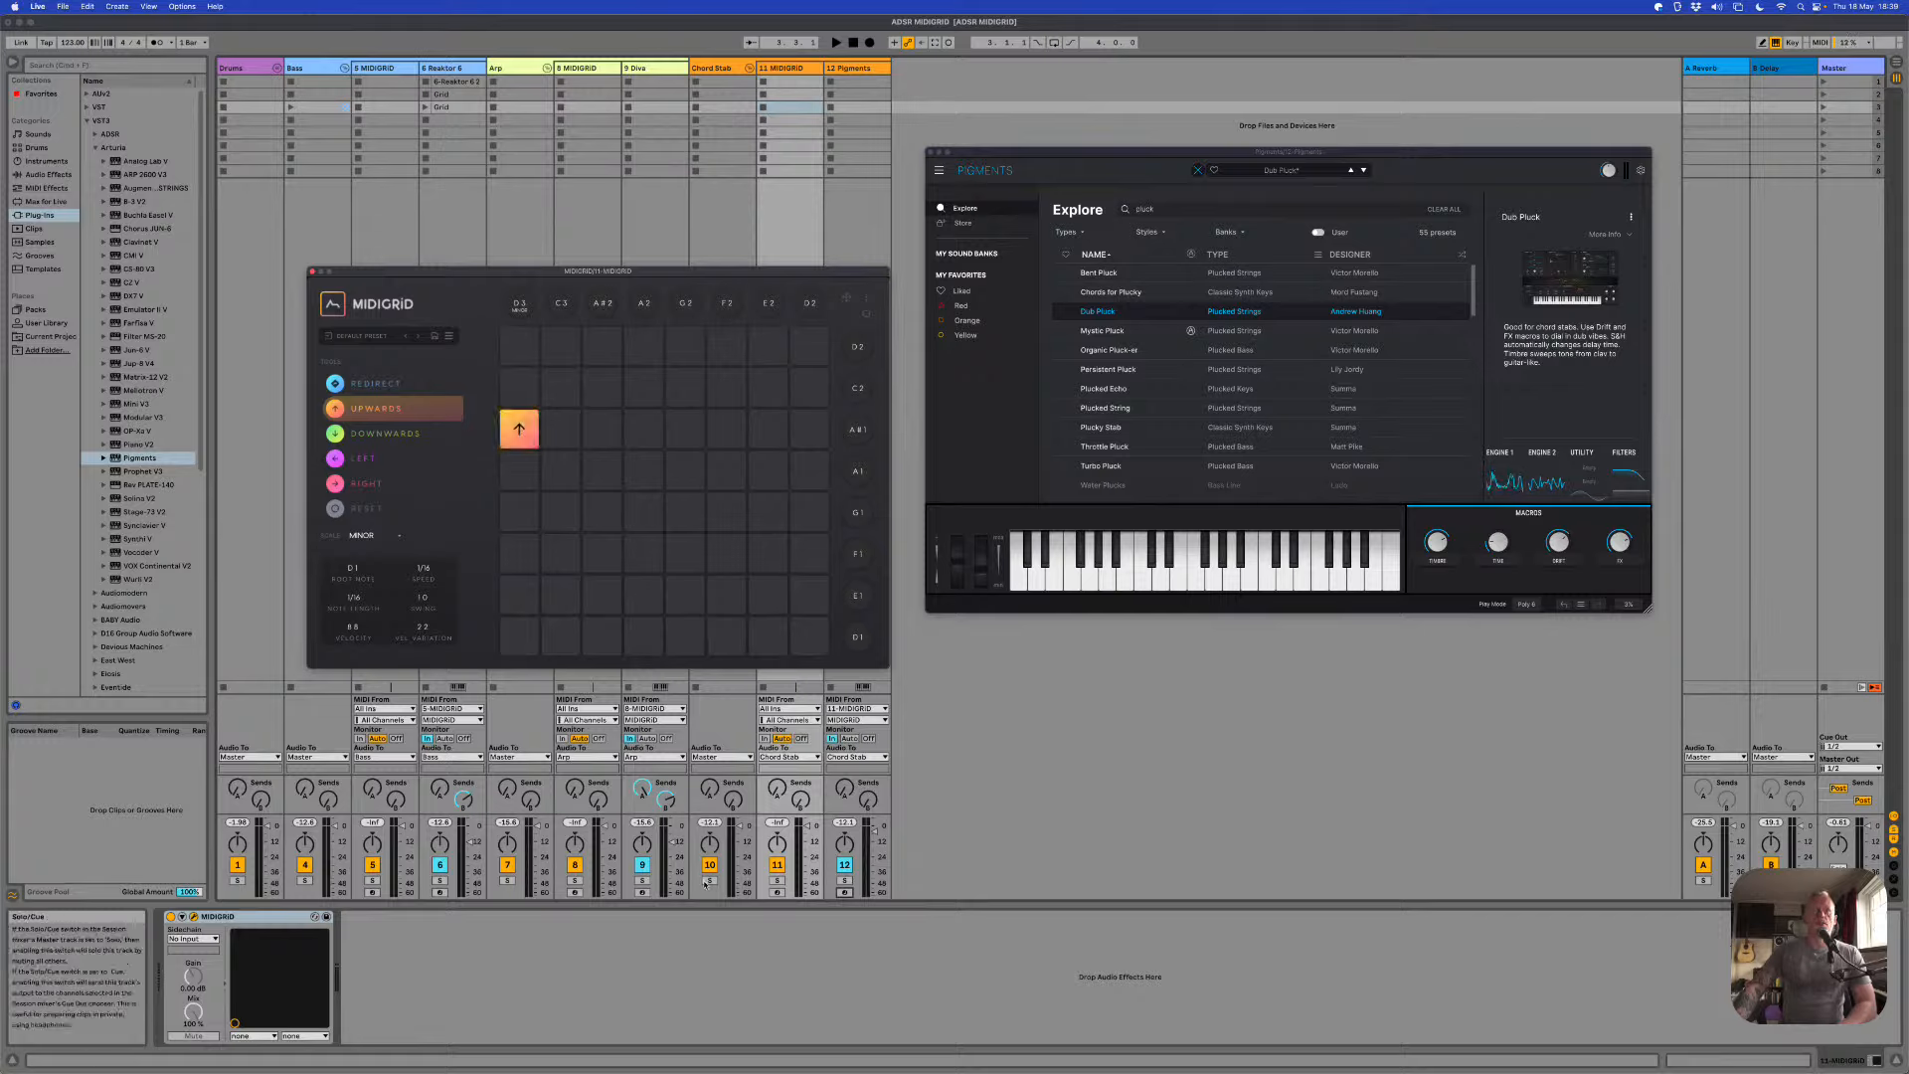
left_click(710, 881)
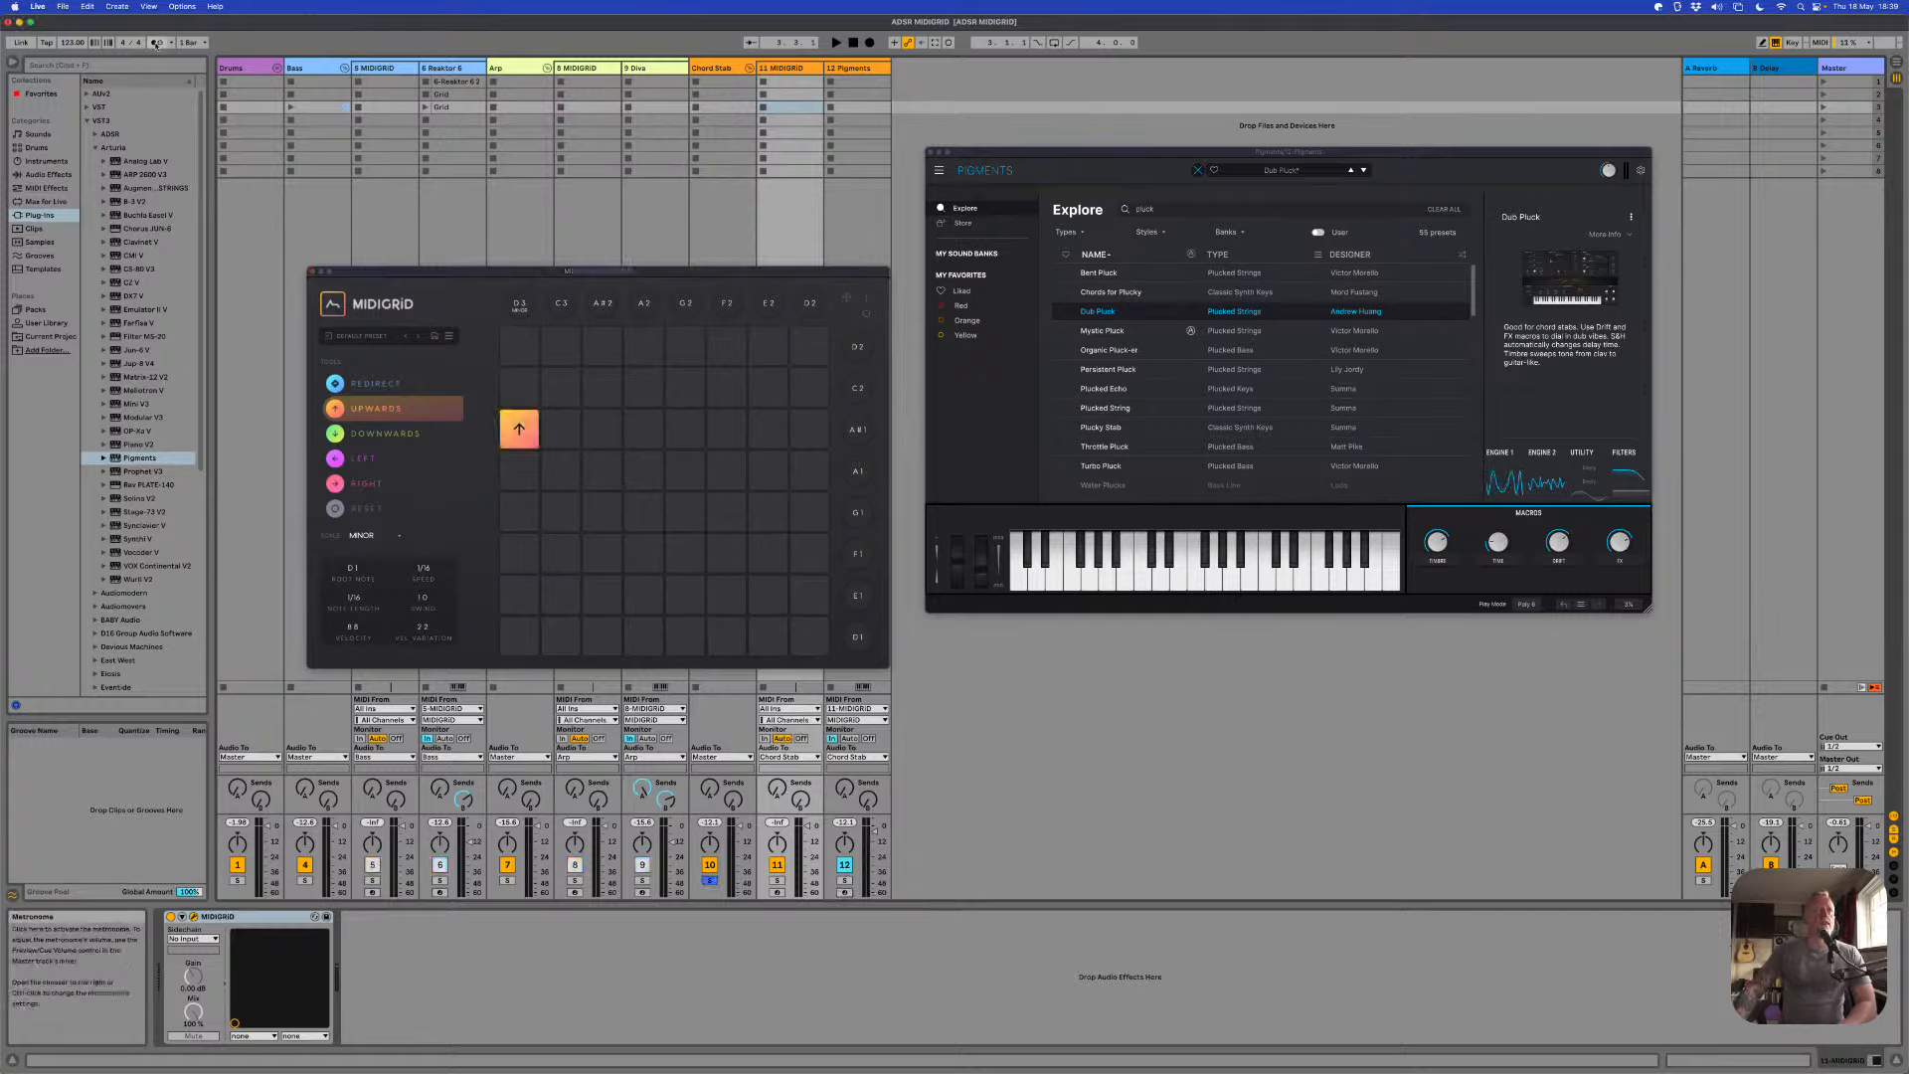
key("space")
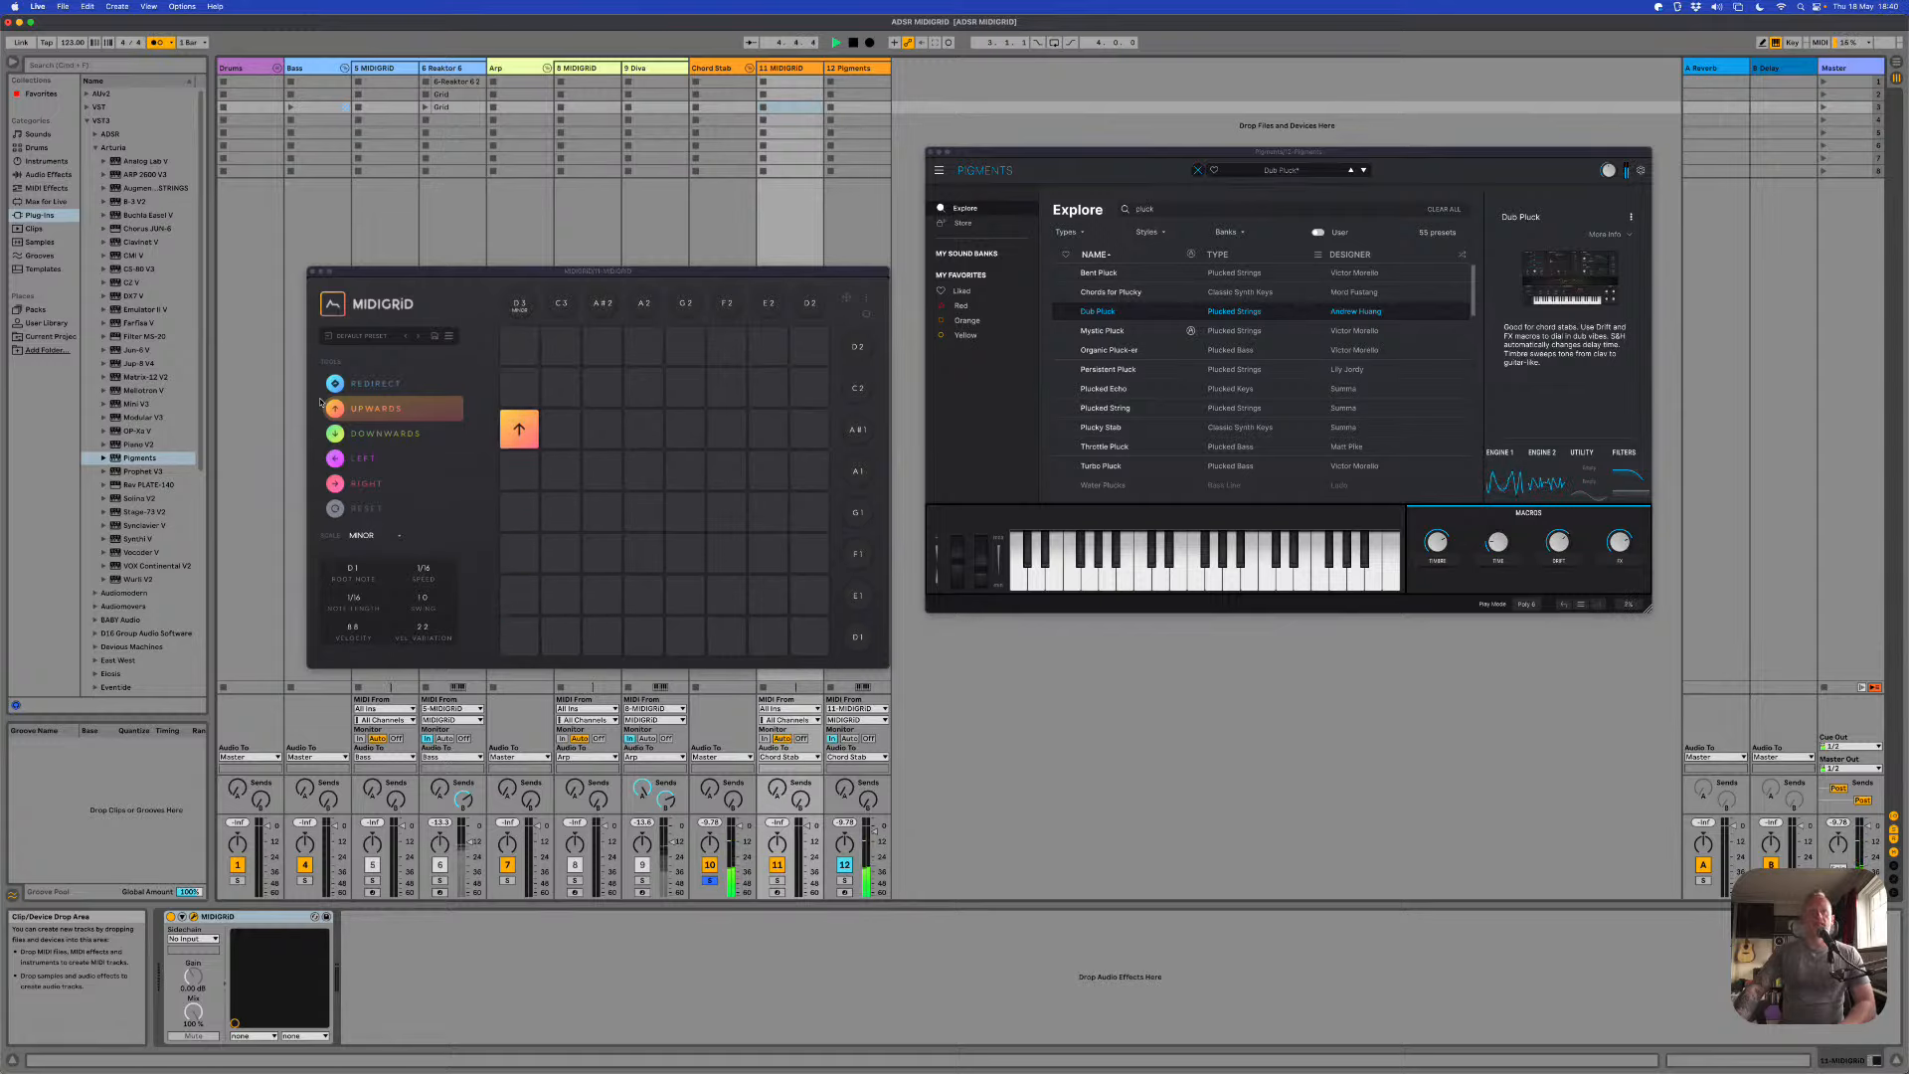
left_click(633, 419)
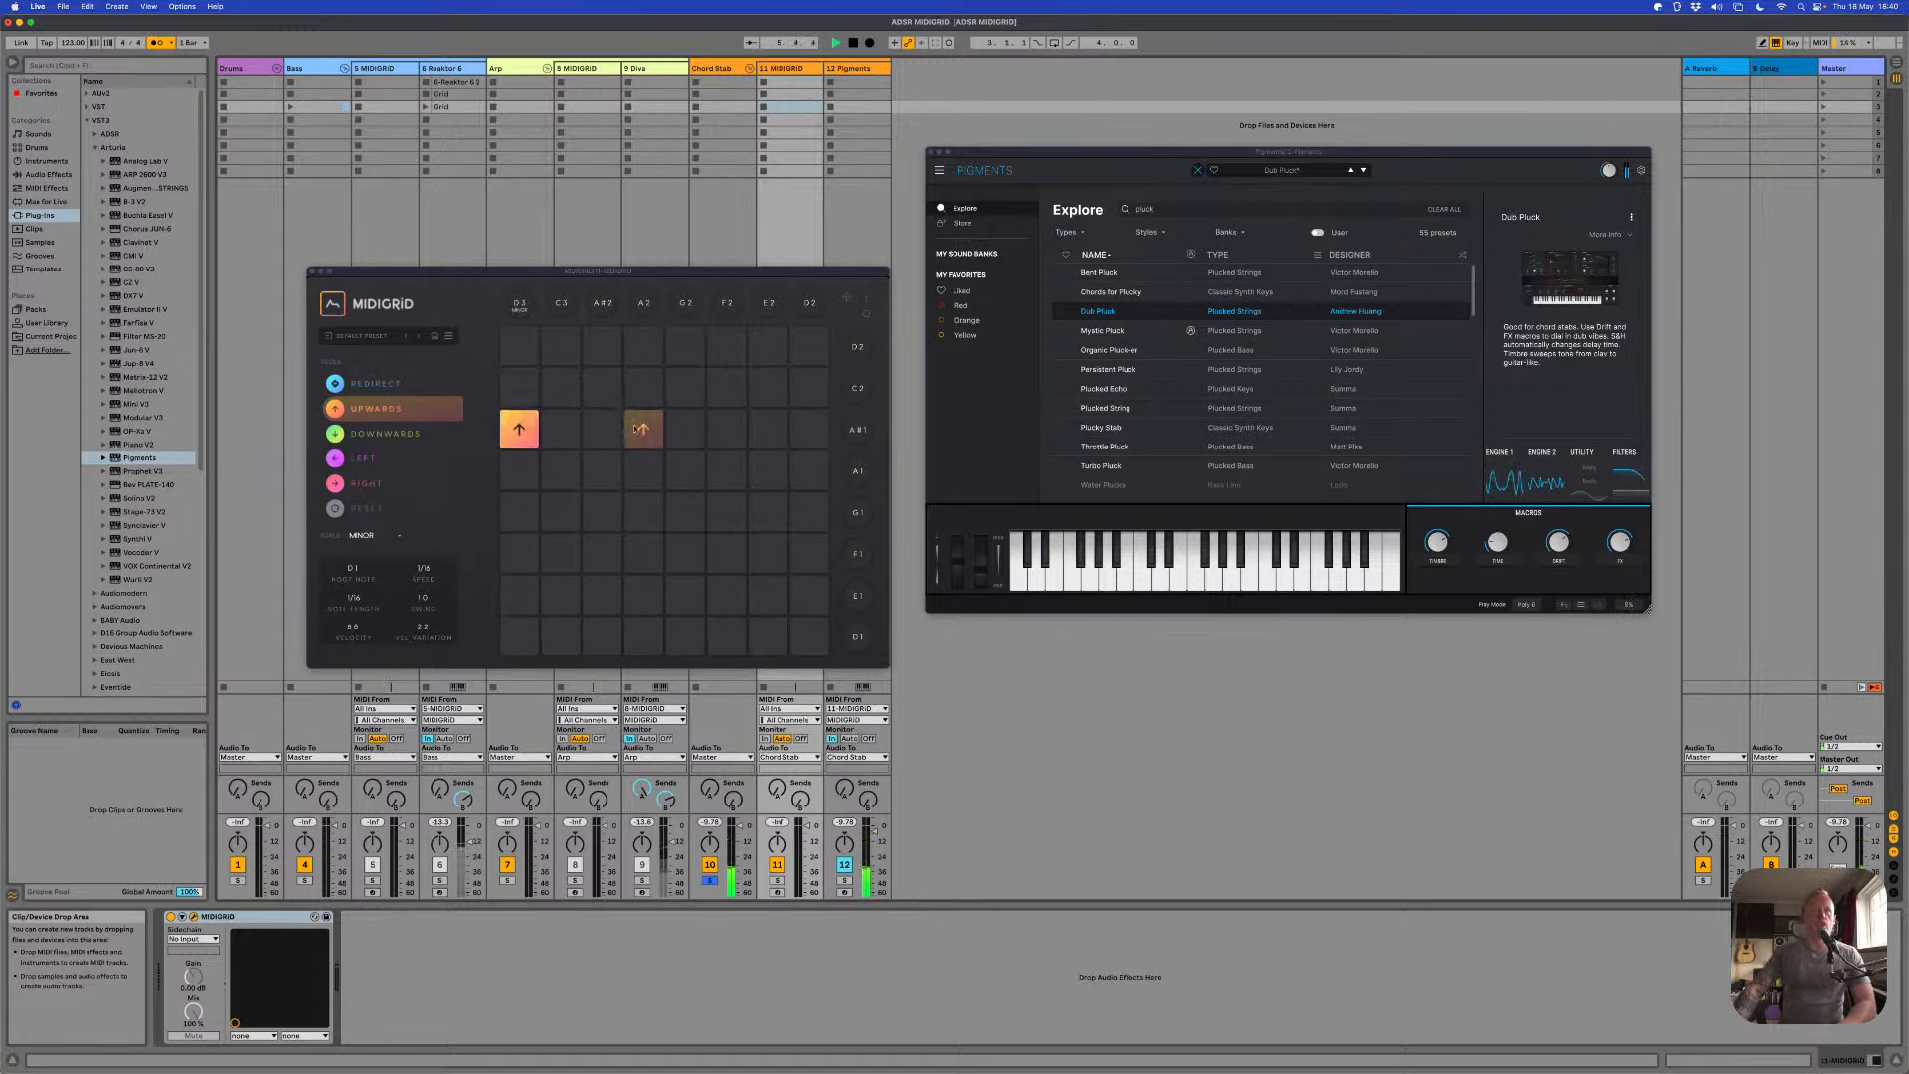
left_click_drag(636, 422, 523, 394)
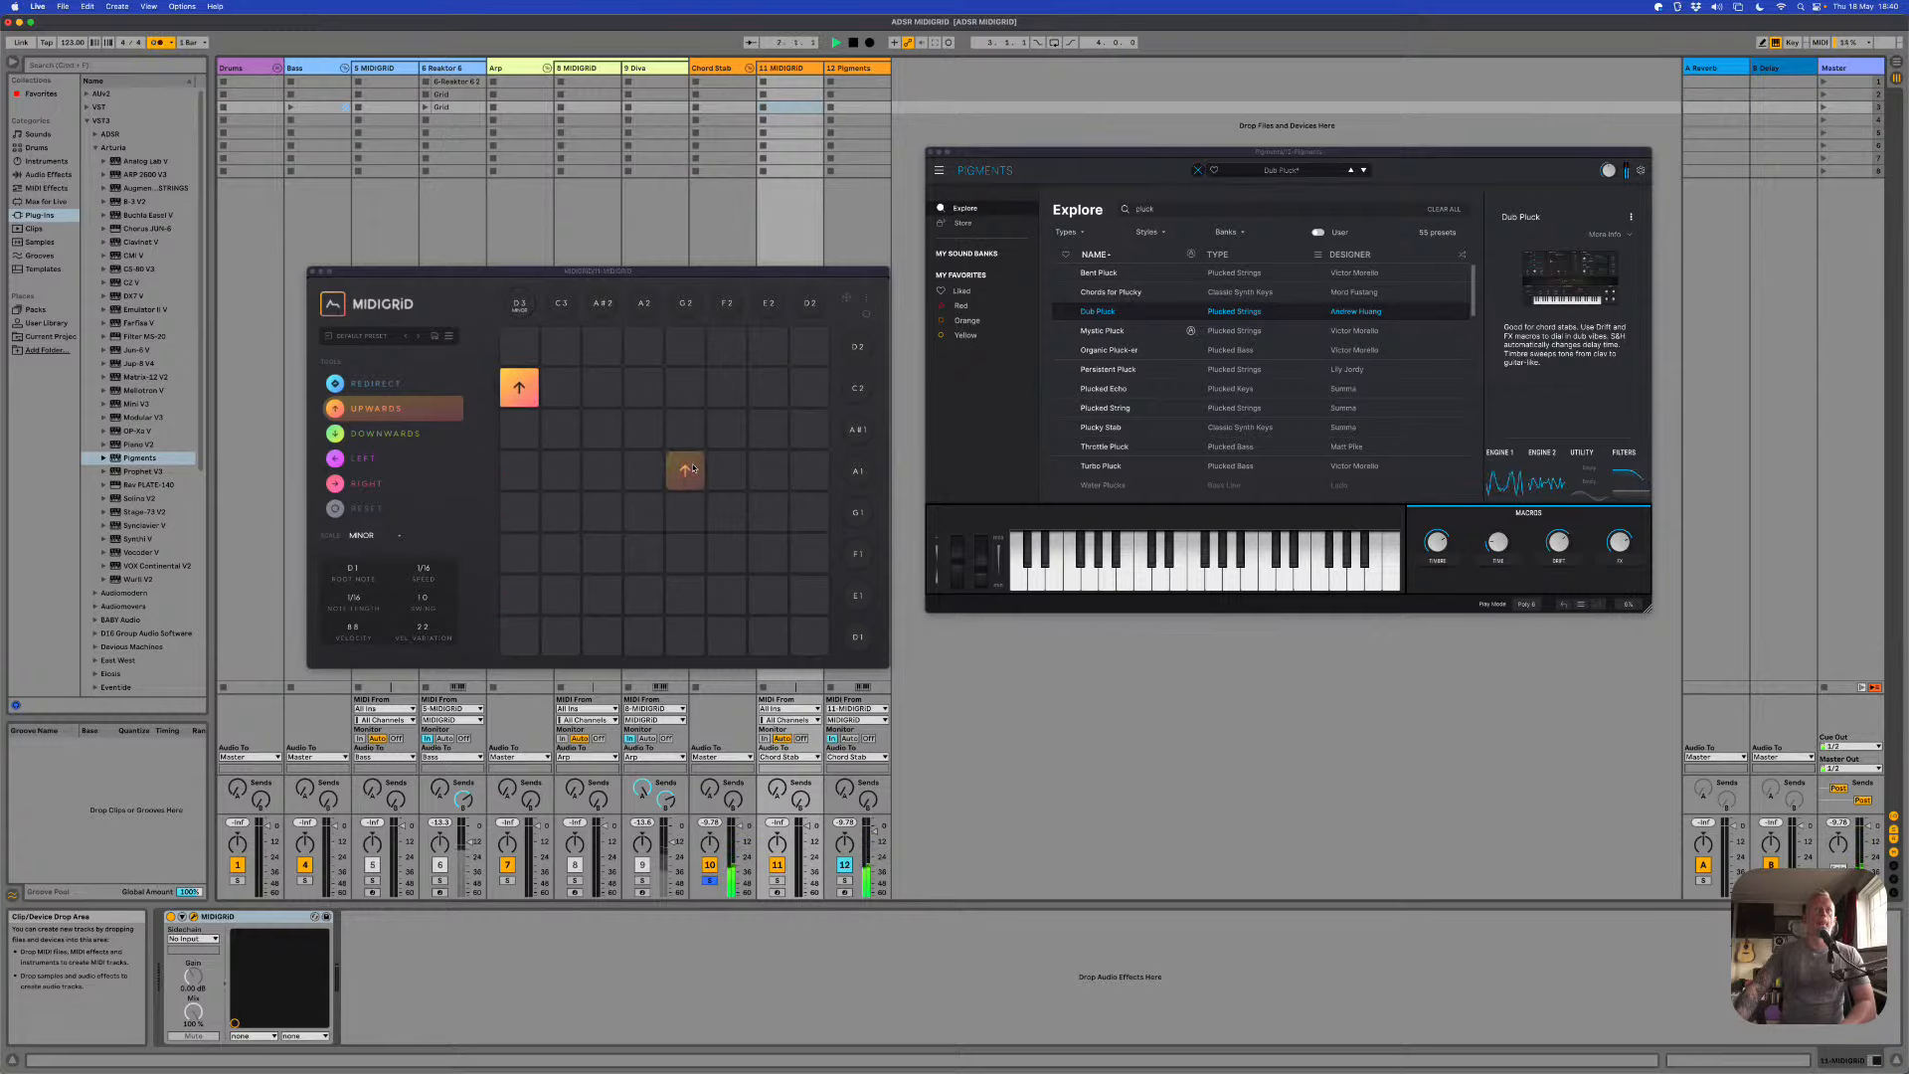
key("space")
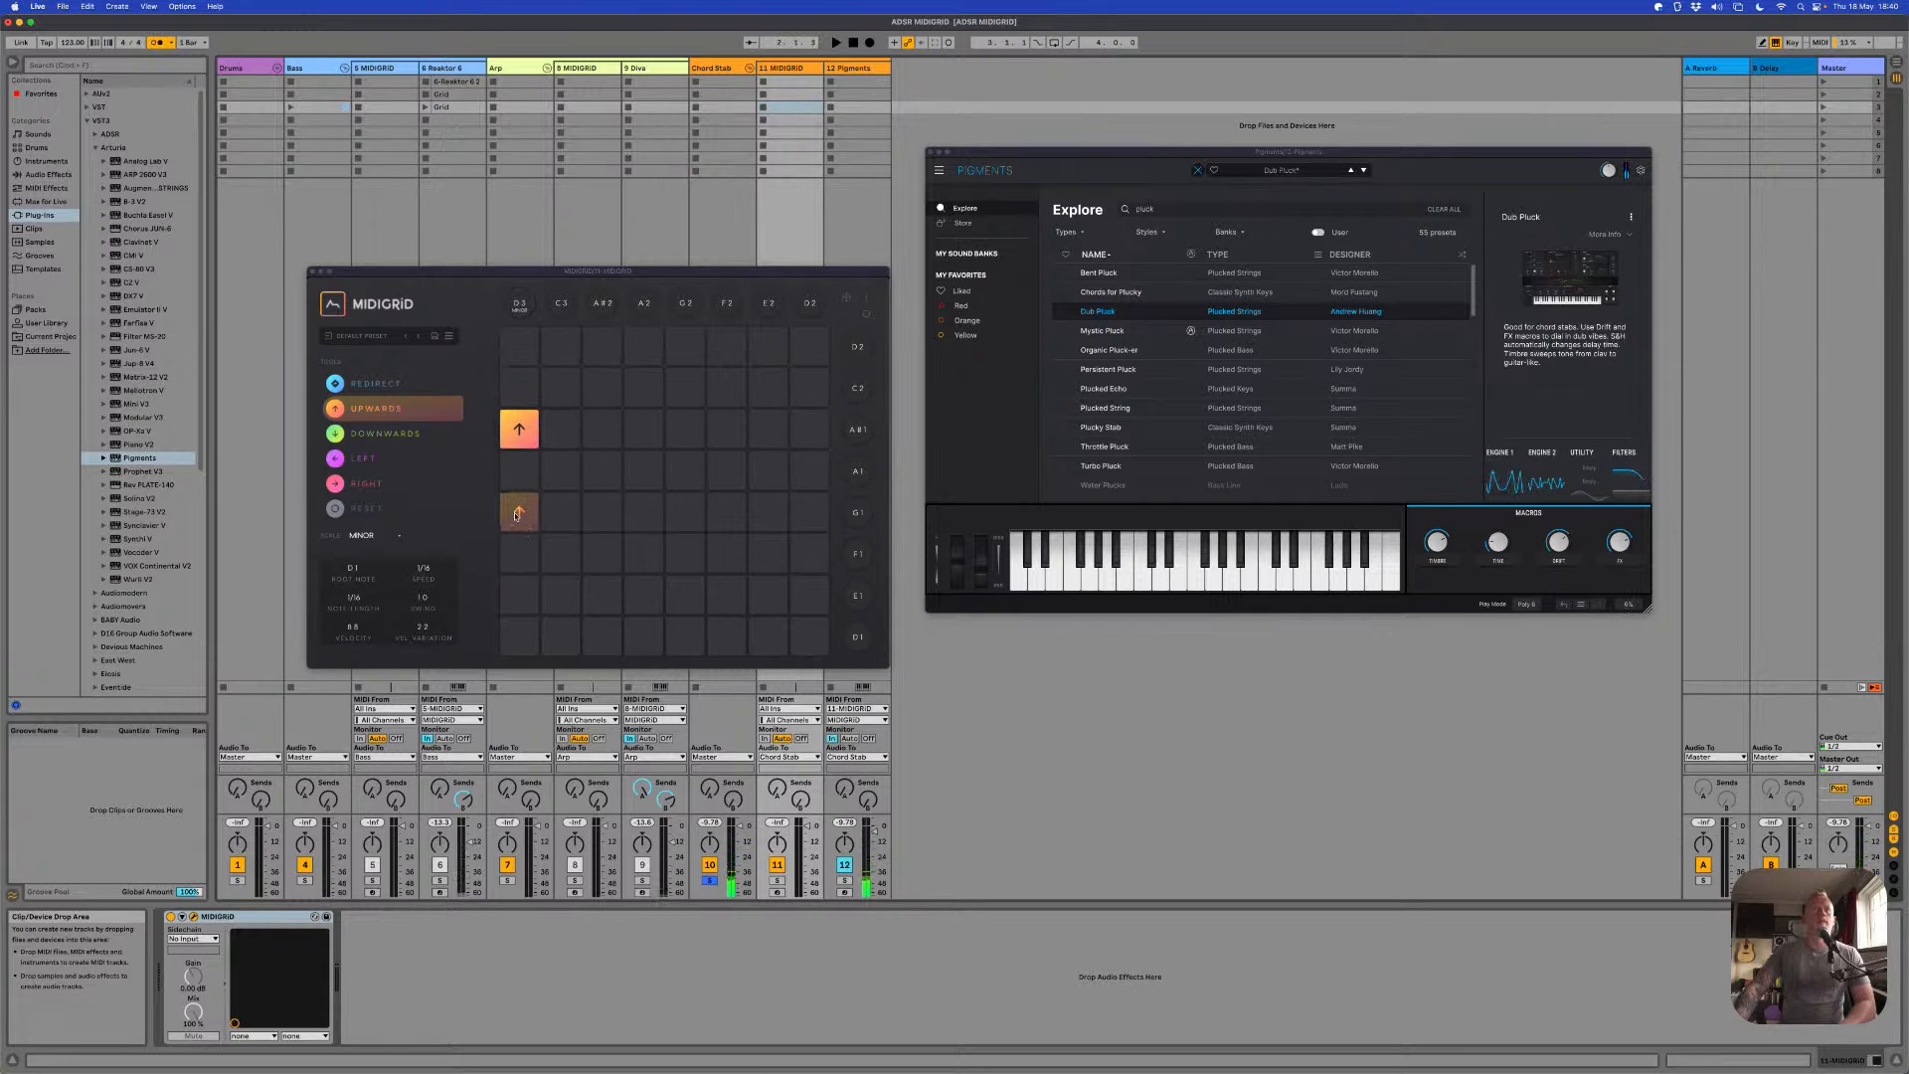
Step: Try a second Upwards arrow in the first column, auditioning it at row G1 and at row A1
left_click(520, 511)
key("space")
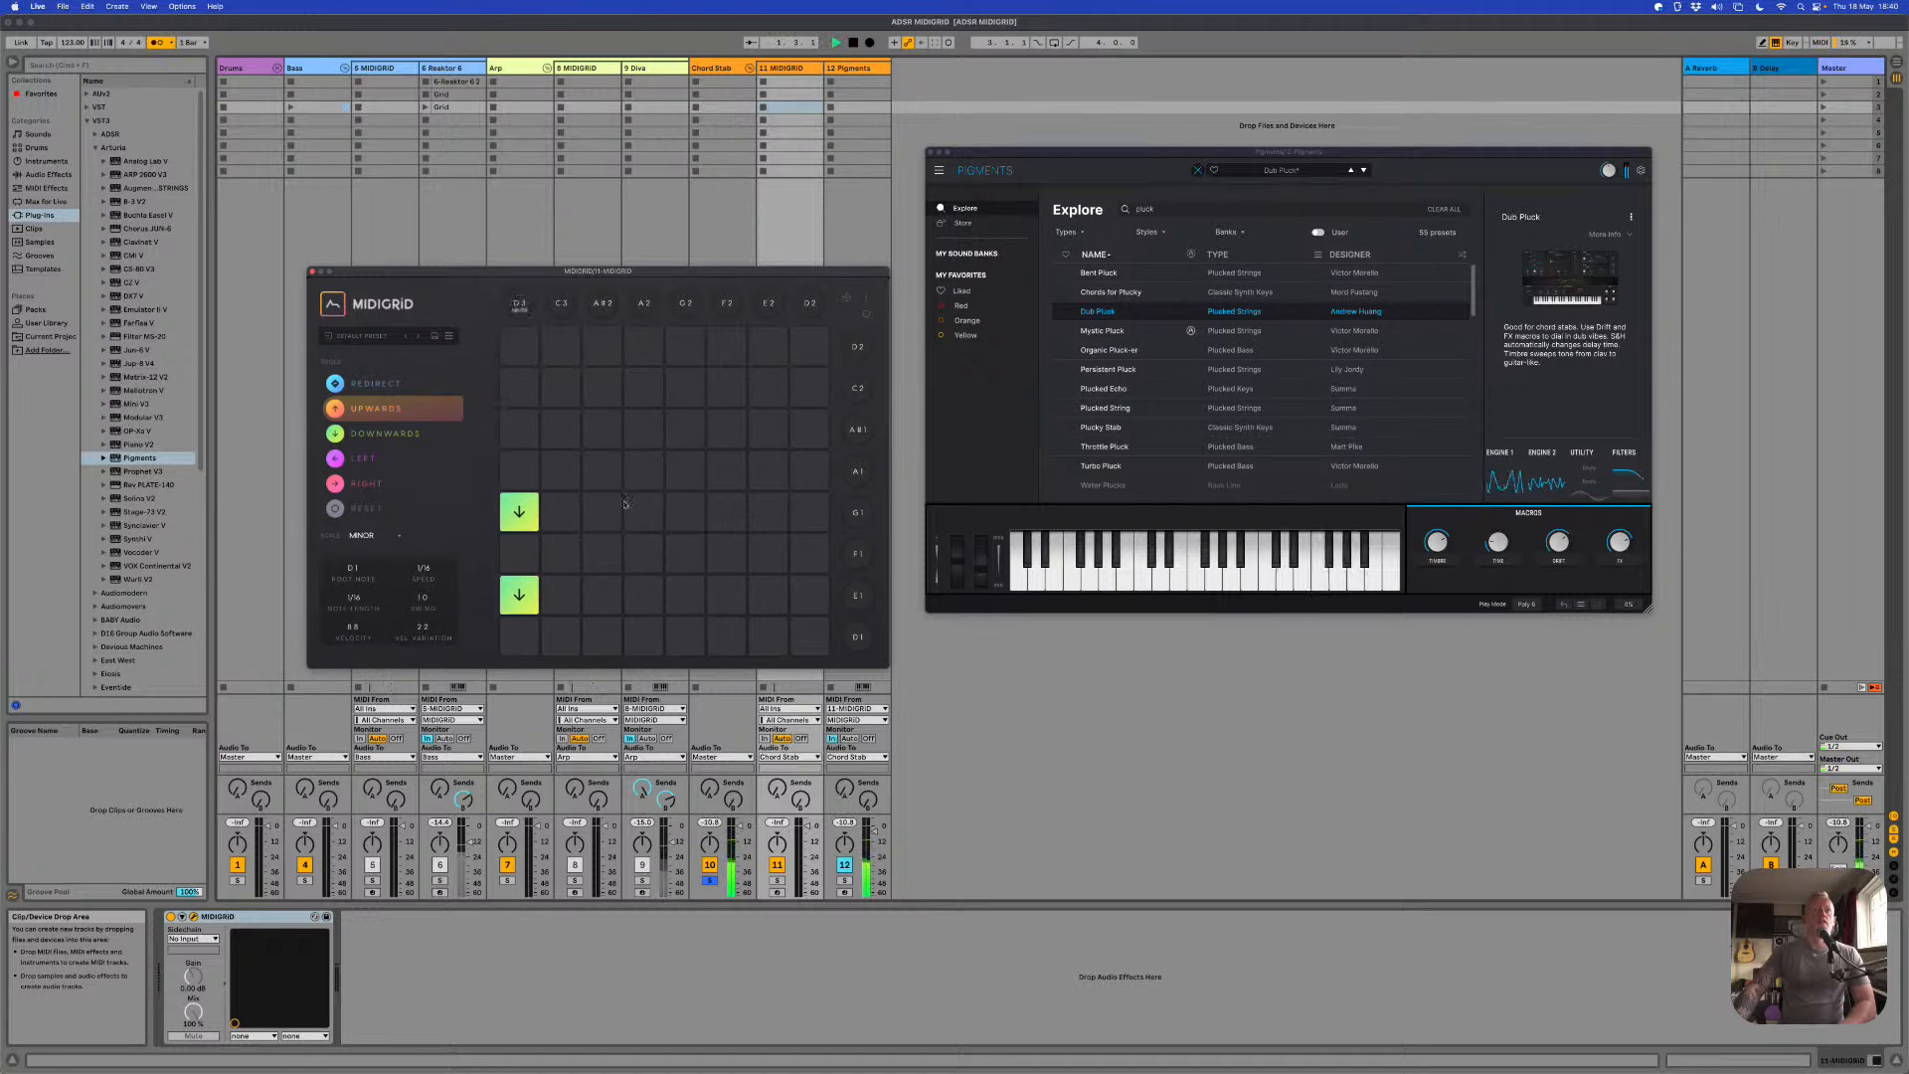
key("space")
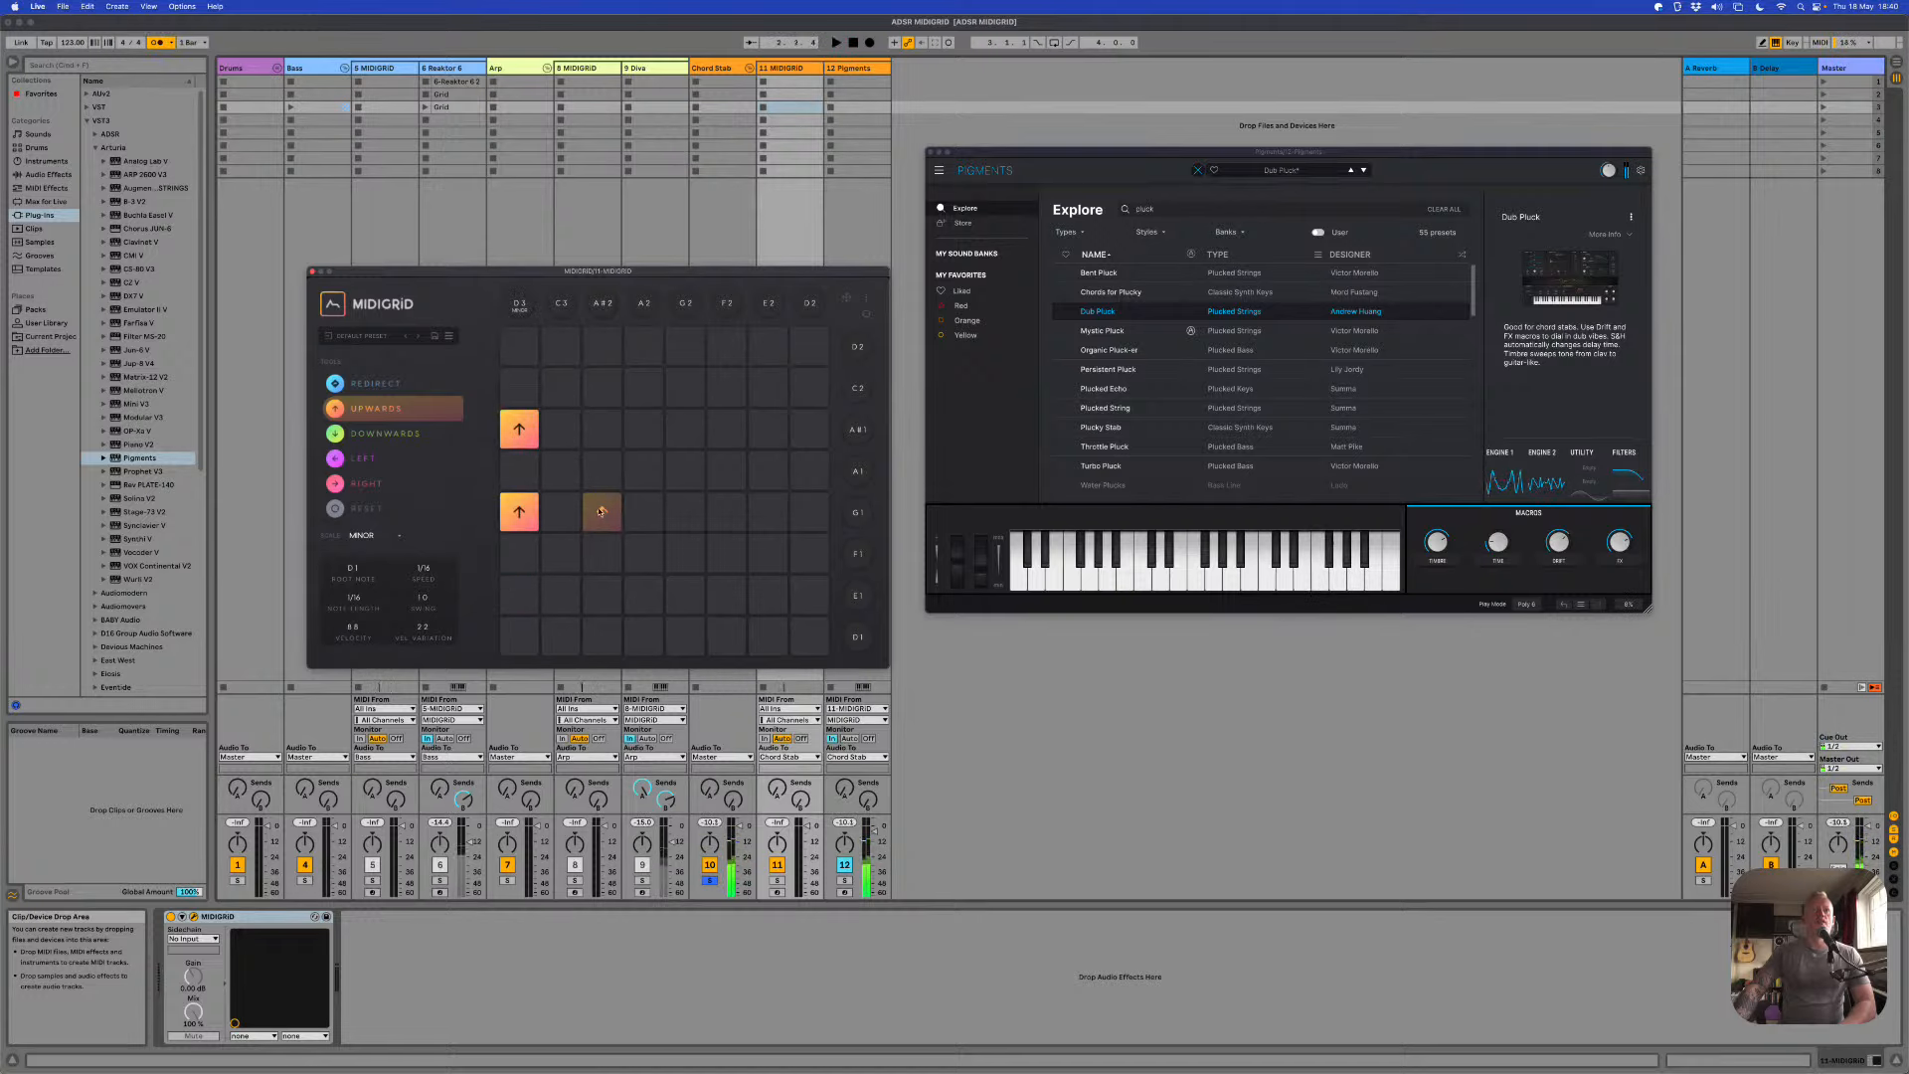
left_click_drag(525, 524, 517, 476)
key("space")
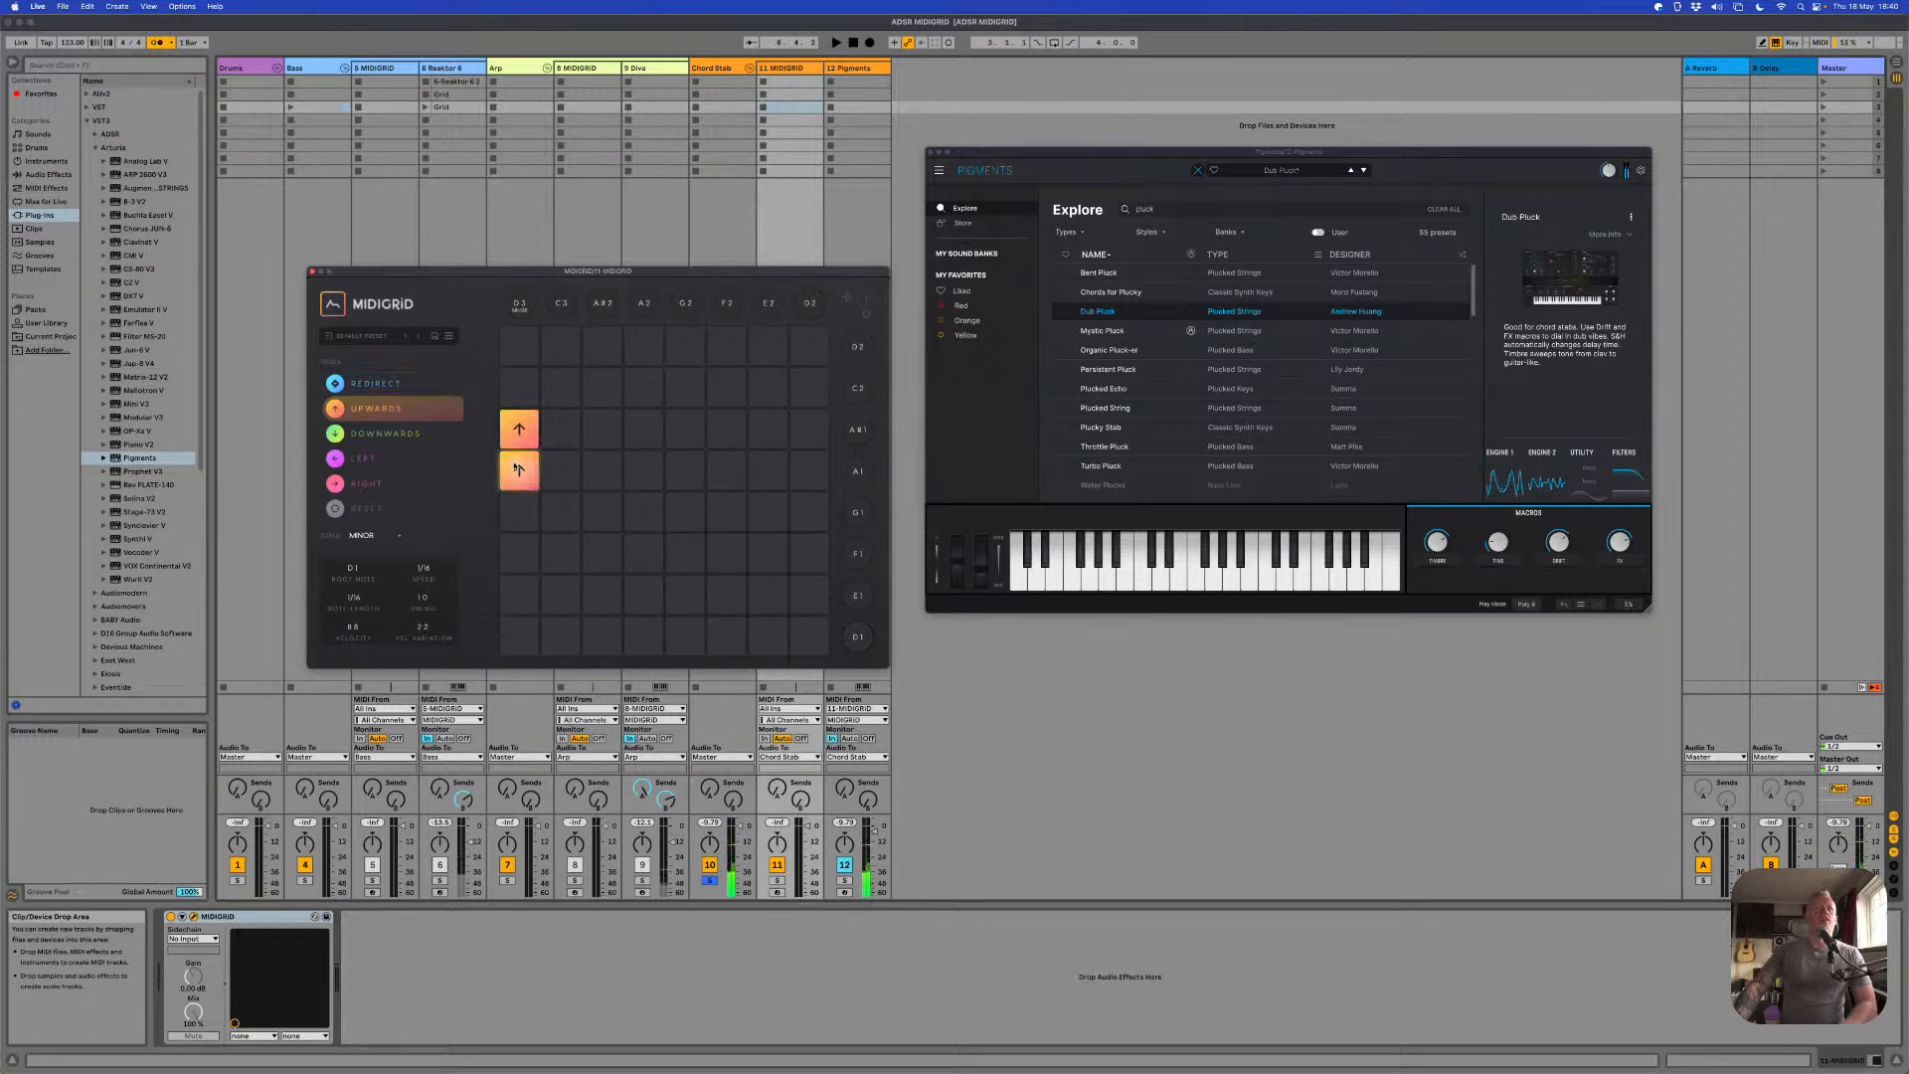
Step: Replace the A1 arrow with a Downwards arrow lower in the first column and assign a Minor chord to row A1
left_click(385, 434)
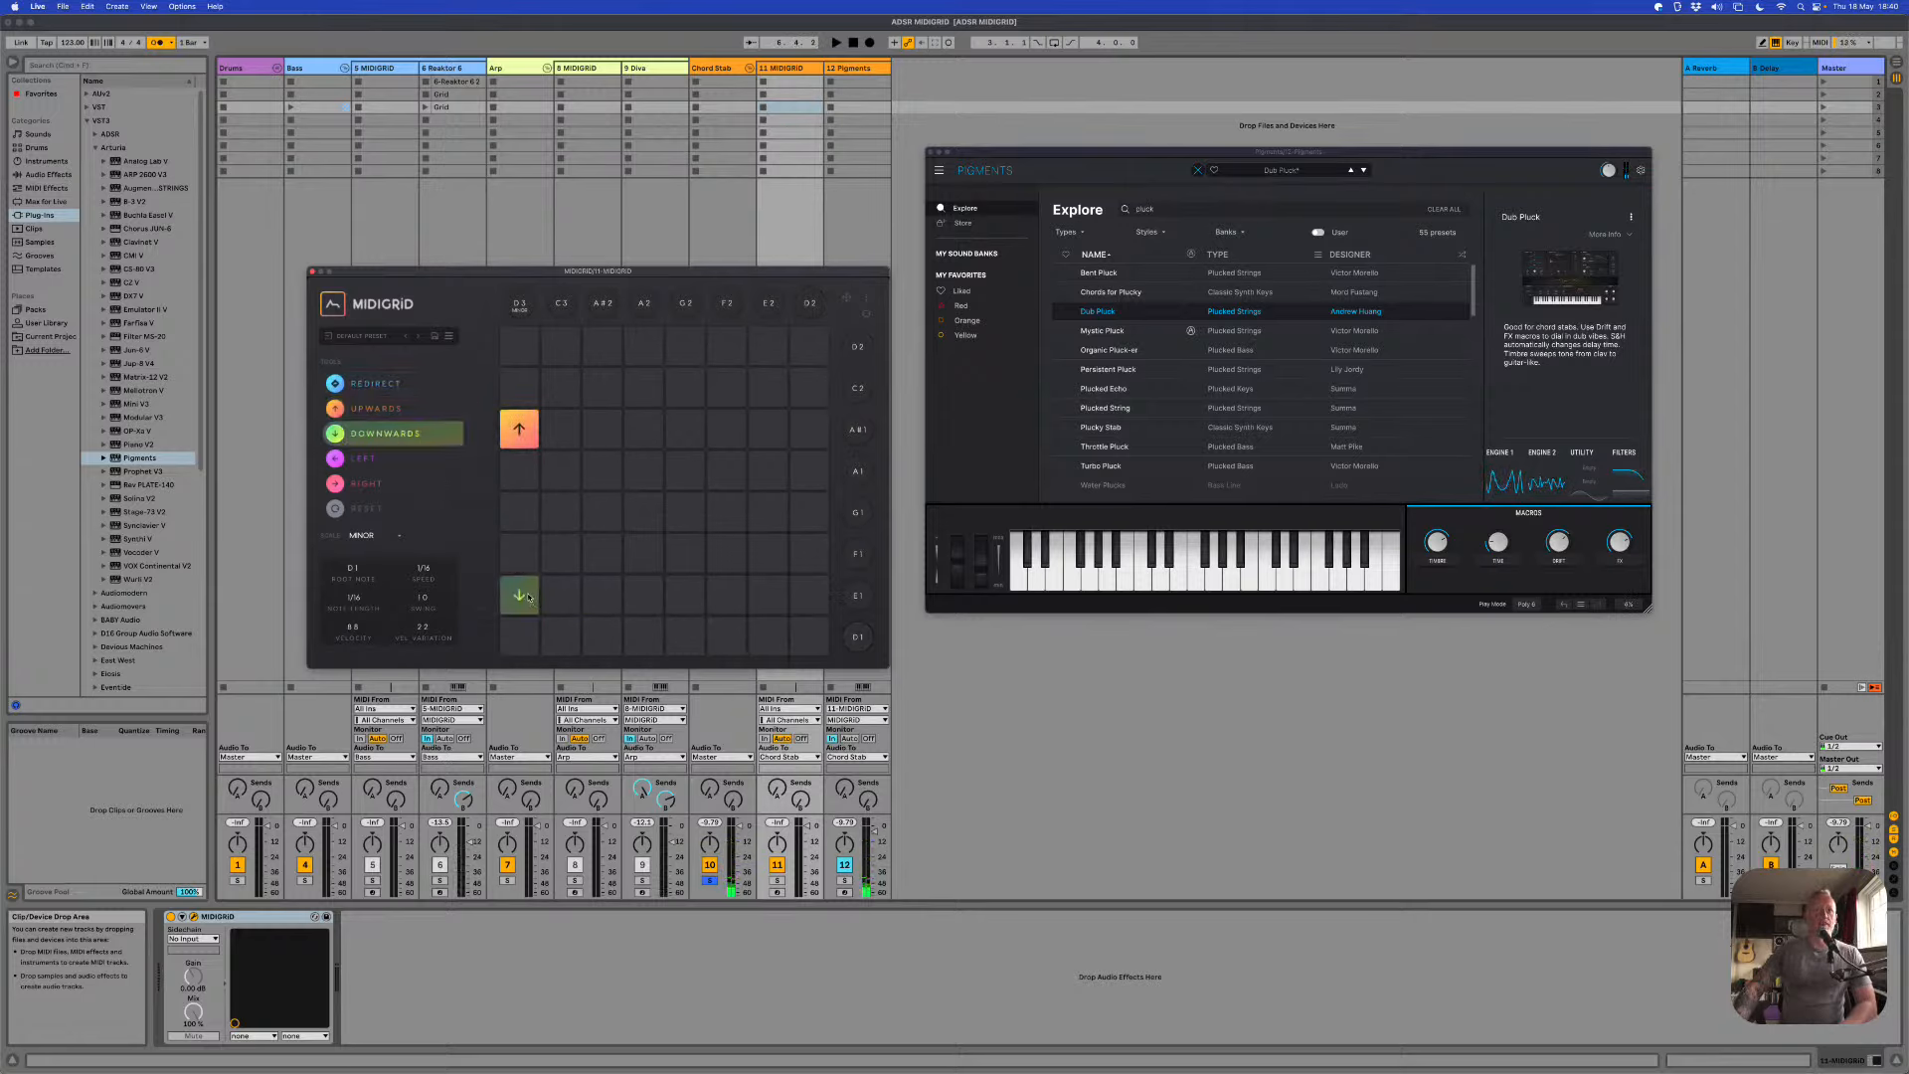
key("space")
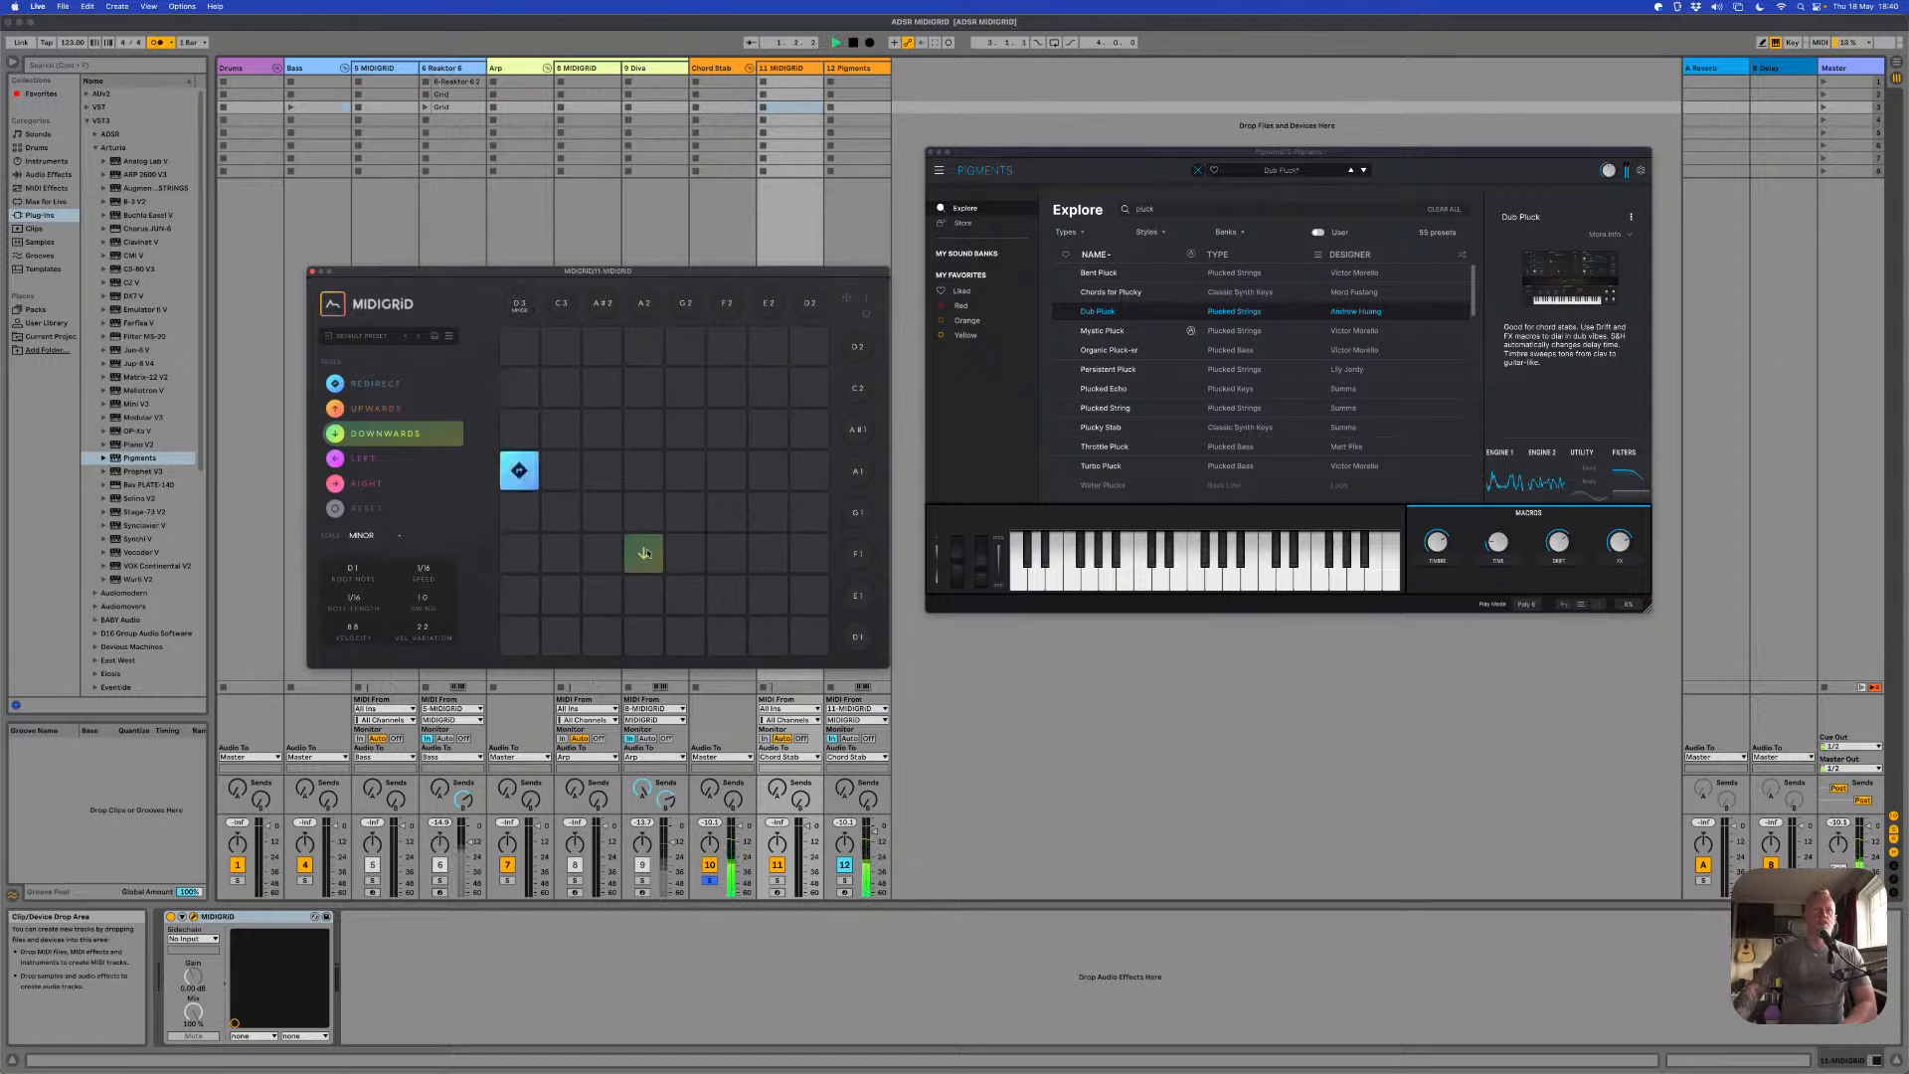
left_click(859, 471)
left_click(884, 498)
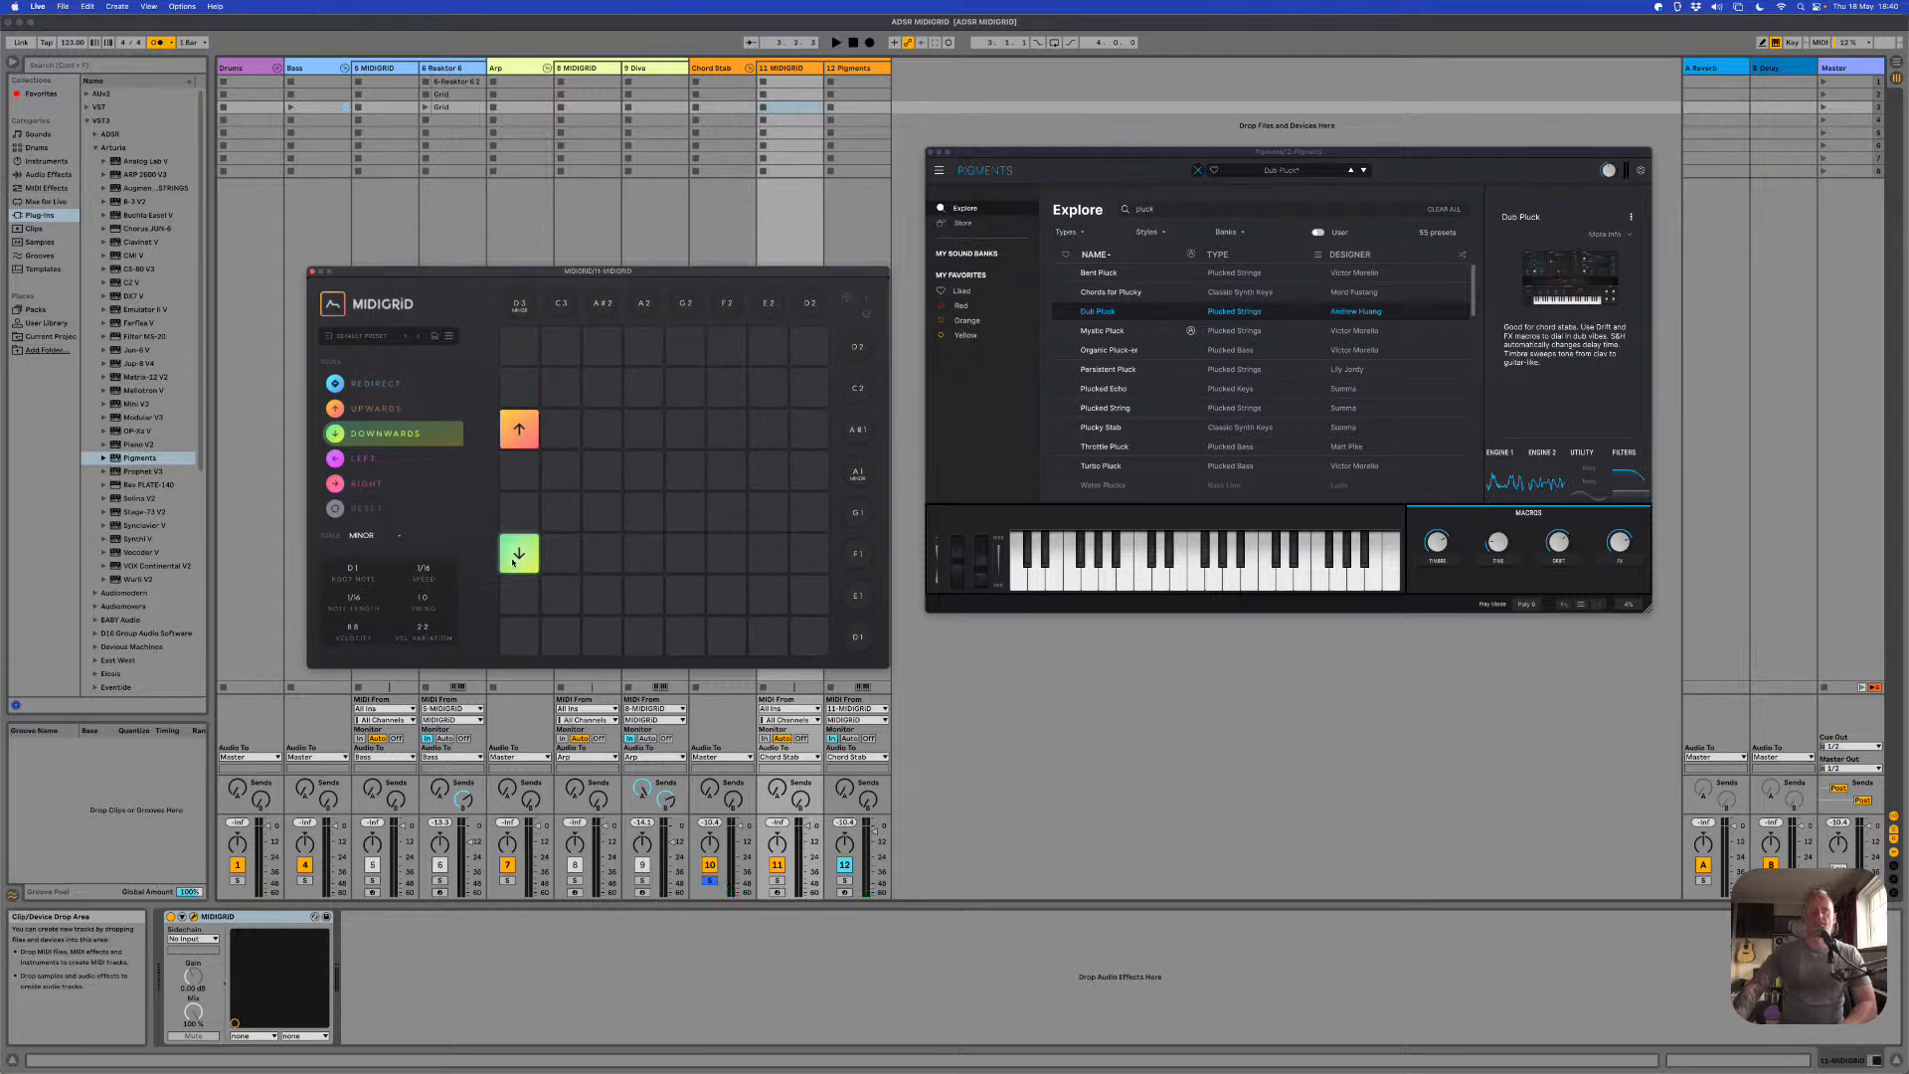
Step: Move the Downwards arrow up to row G1 and assign a Minor chord to that row during playback
key("space")
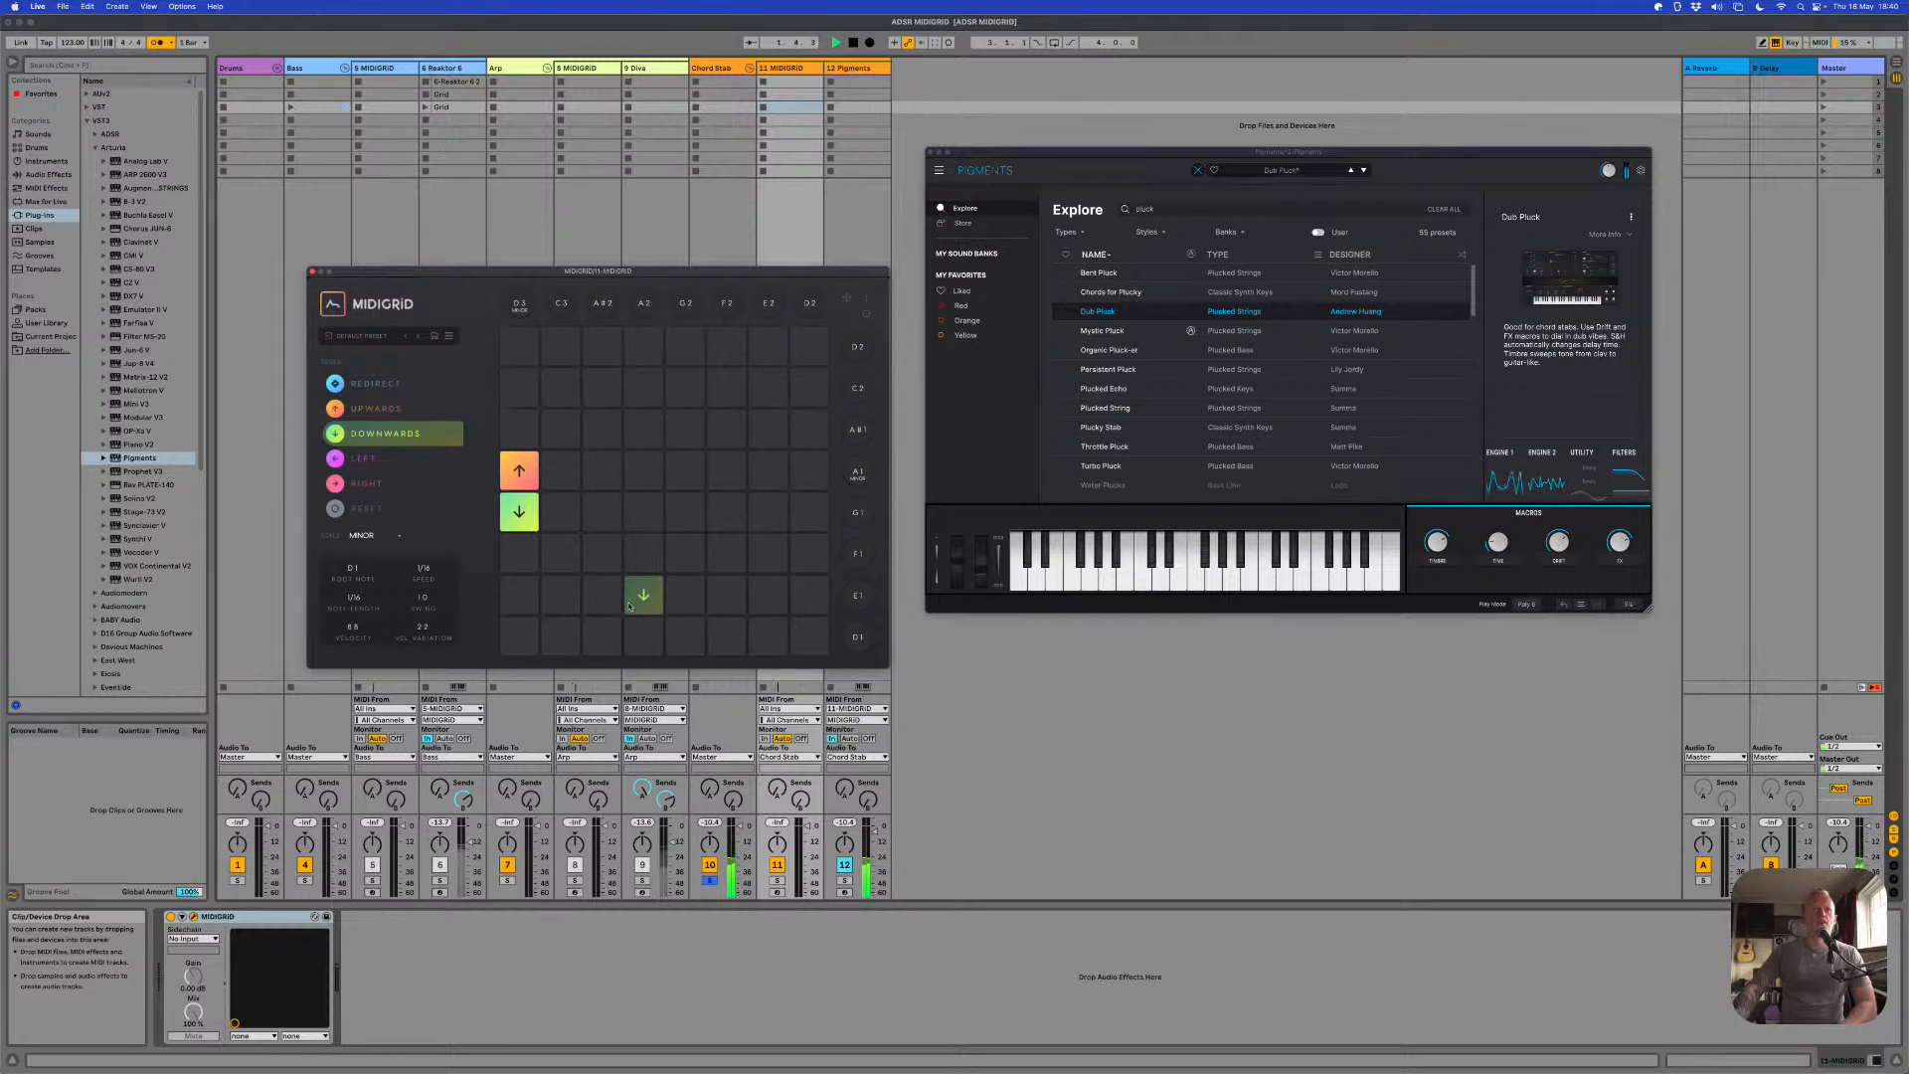
left_click(519, 554)
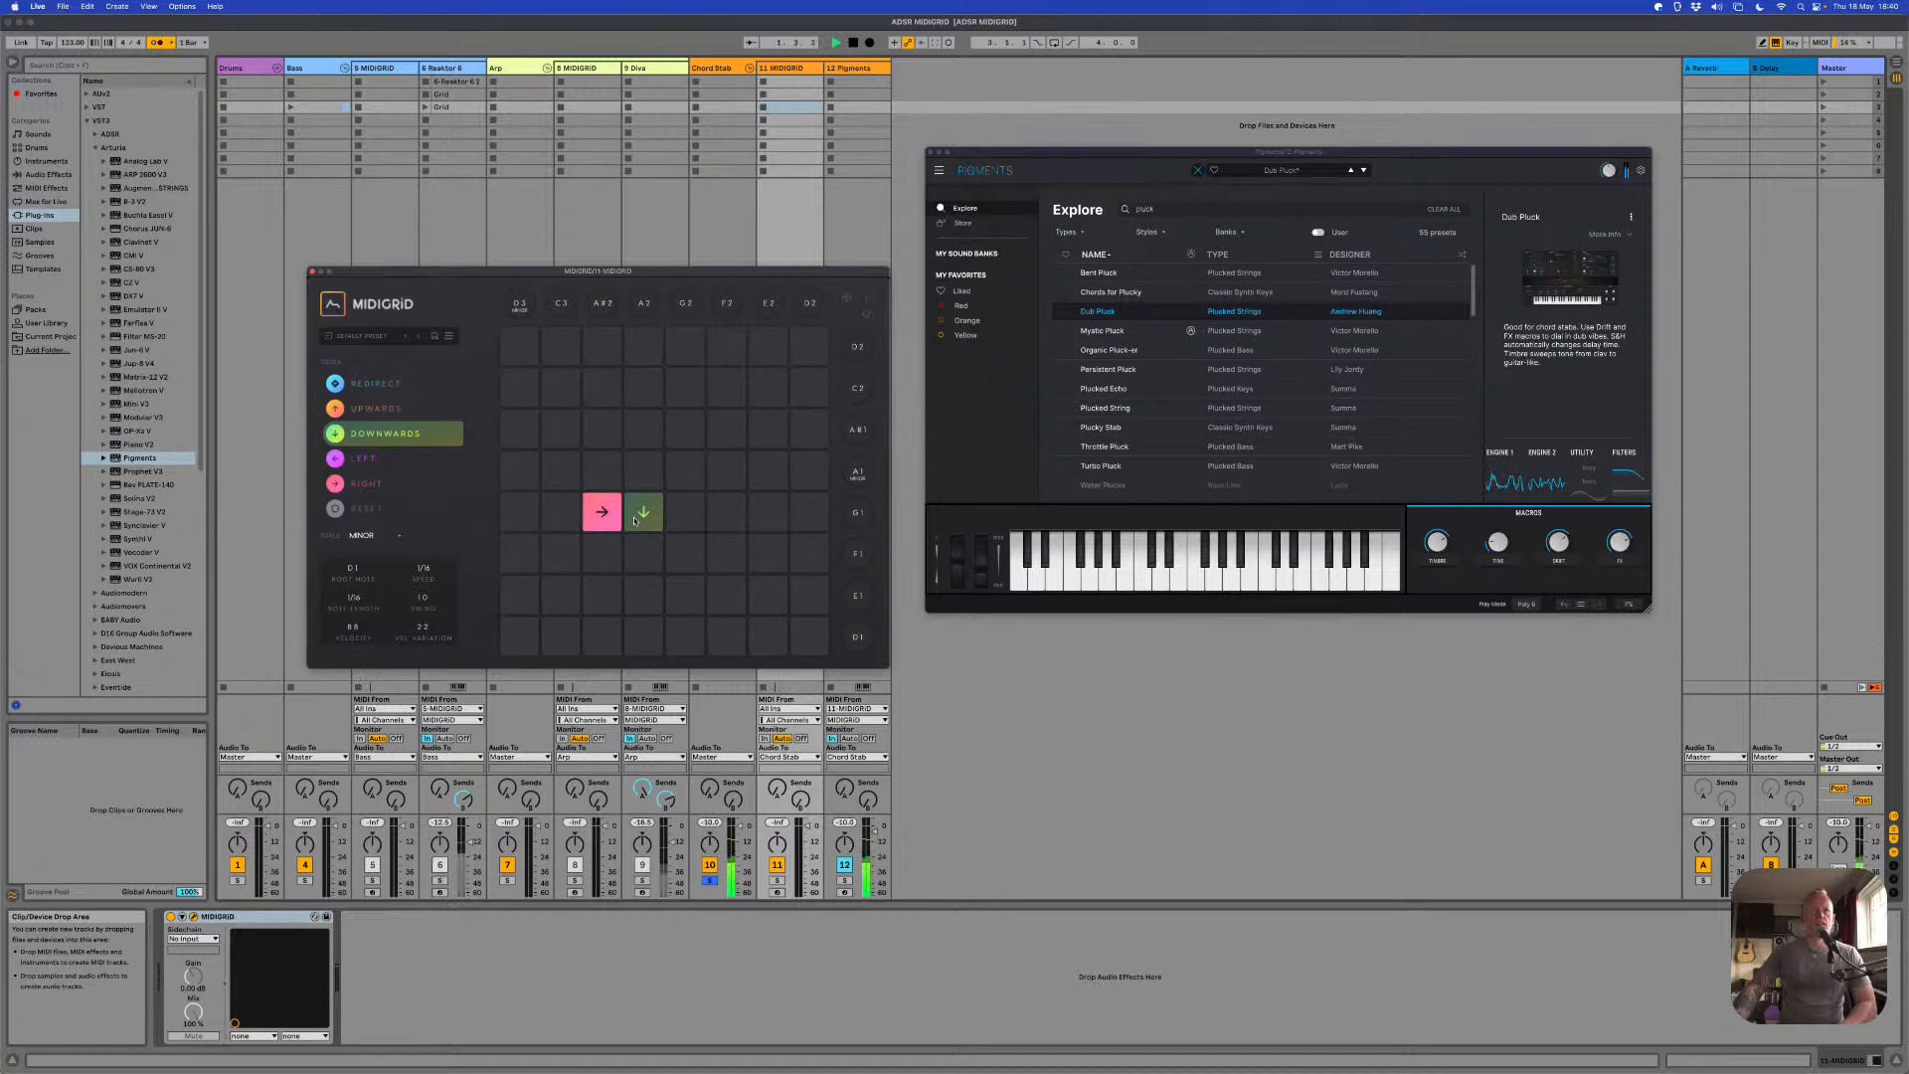
left_click(858, 513)
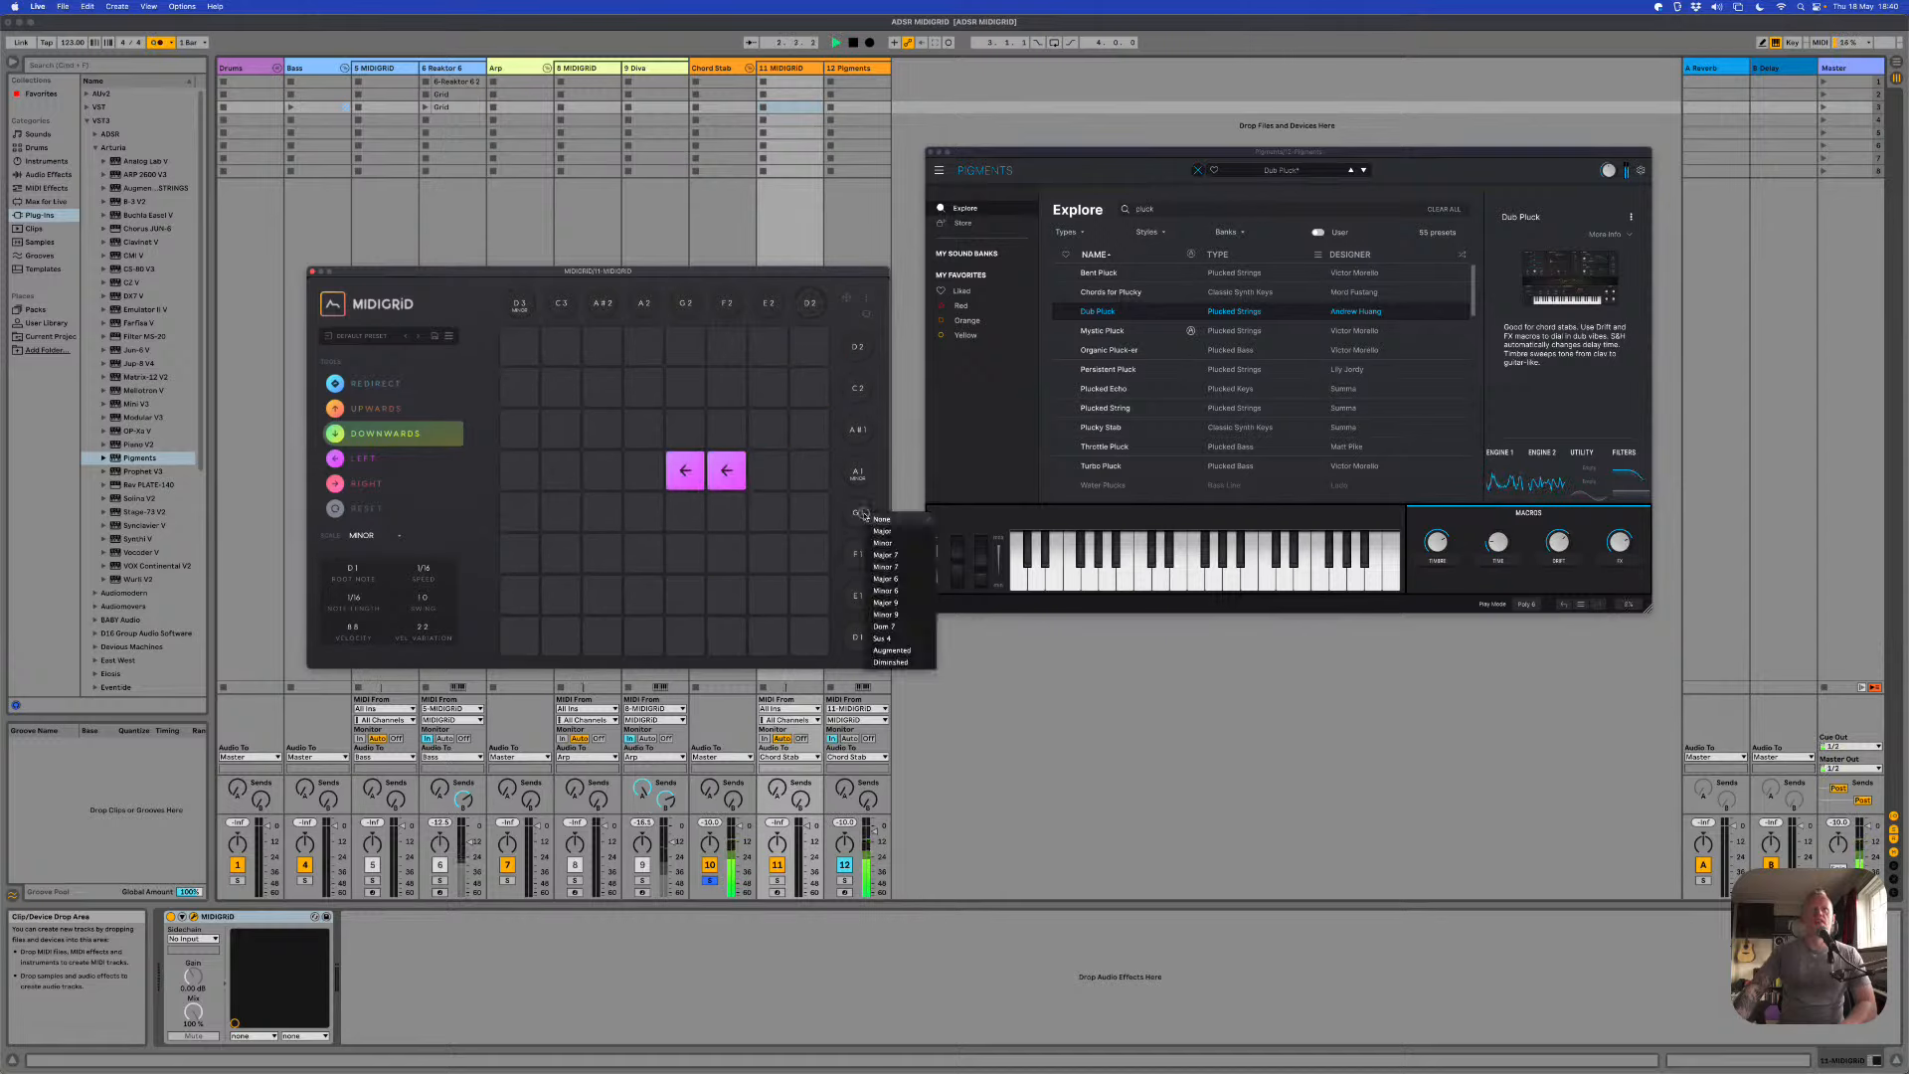
left_click(880, 543)
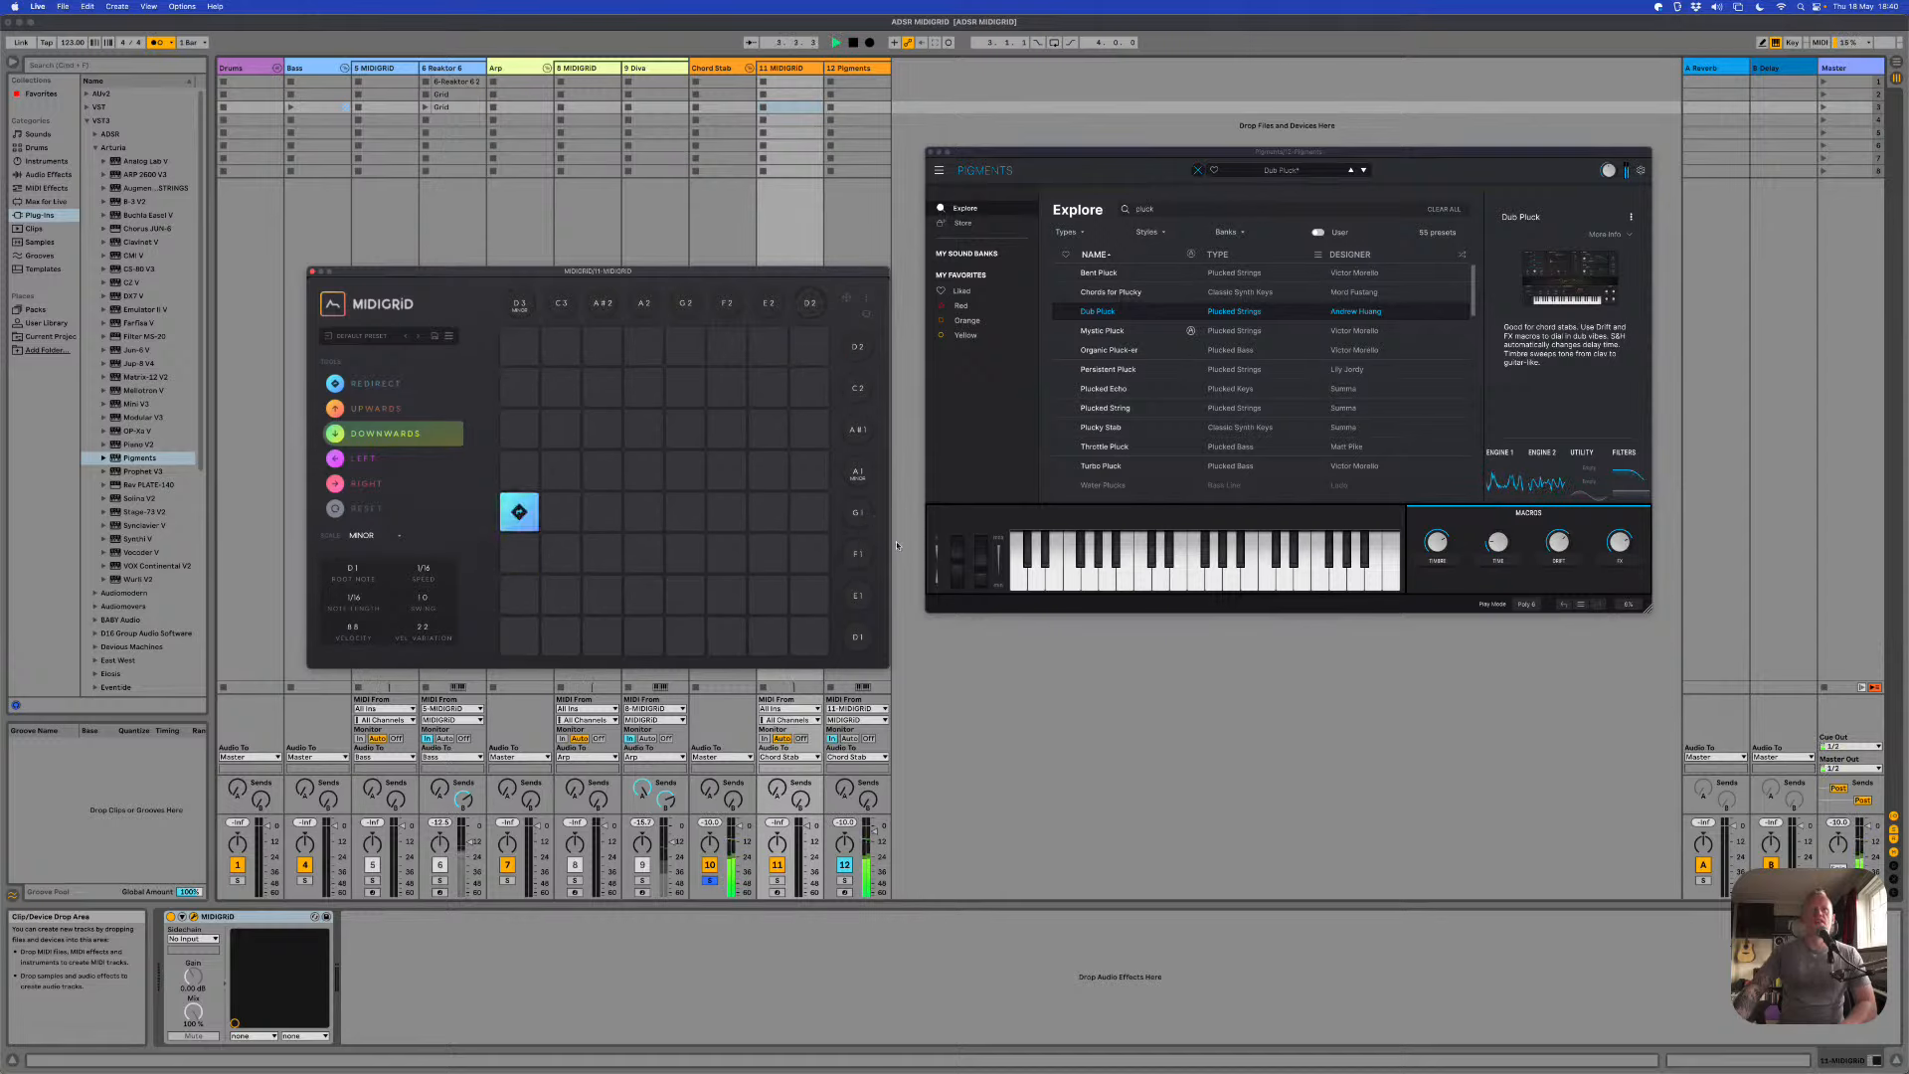
left_click(809, 565)
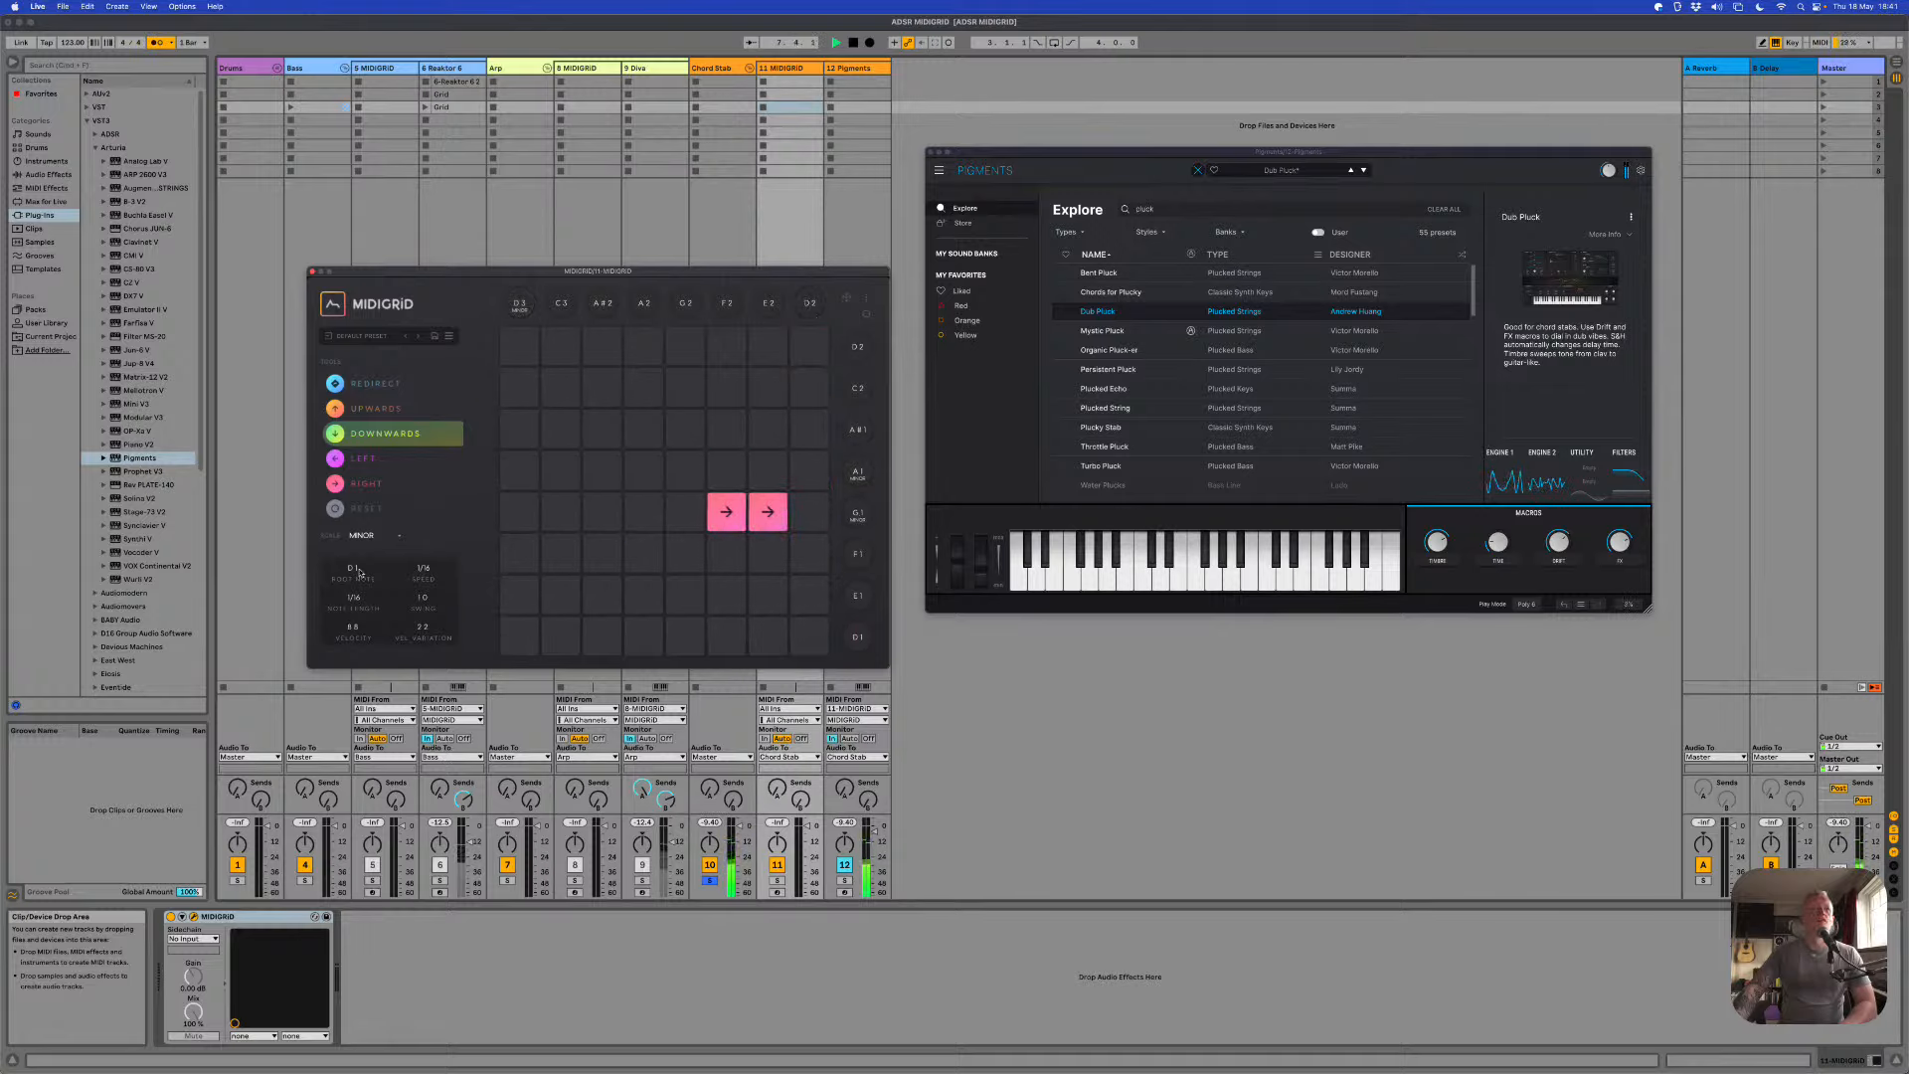
Step: Set the root note to D2 and assign a Minor chord to the last column's note, D3
left_click_drag(361, 572, 365, 544)
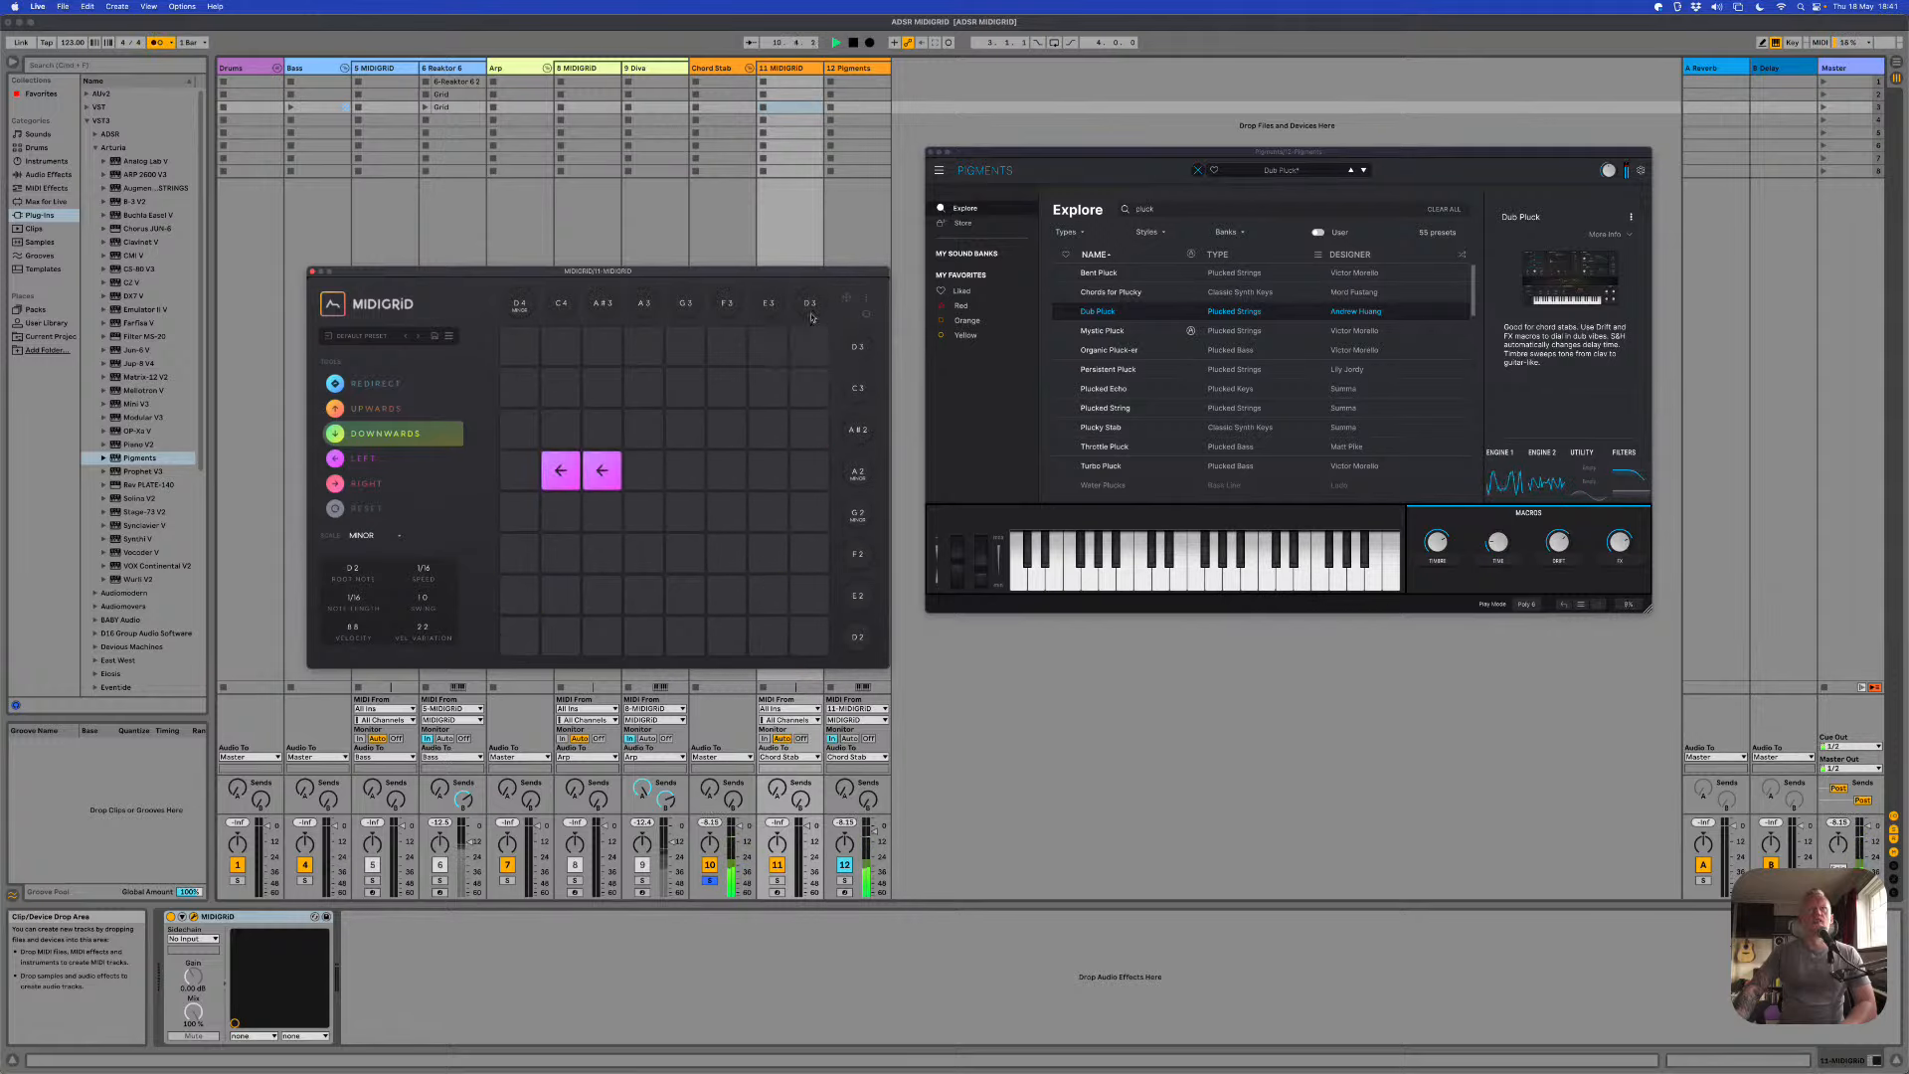
left_click(810, 432)
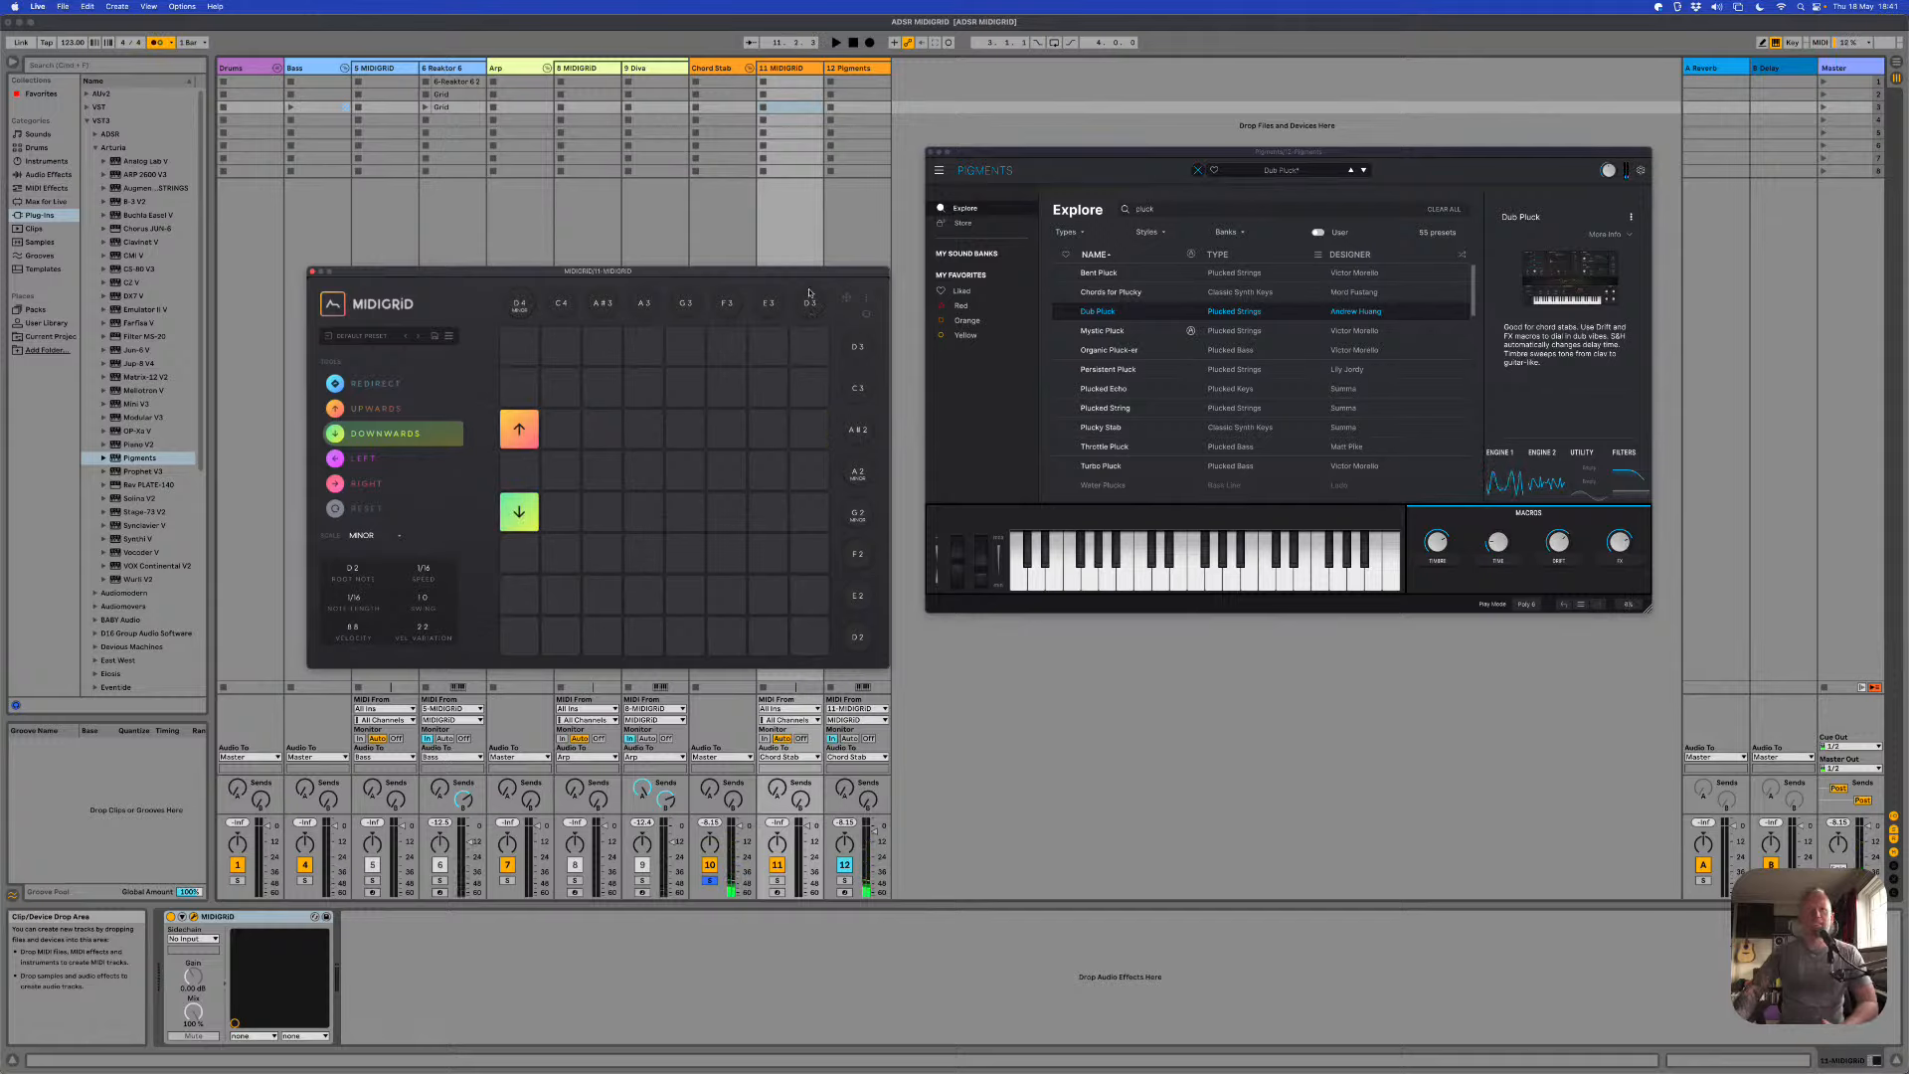
left_click(810, 298)
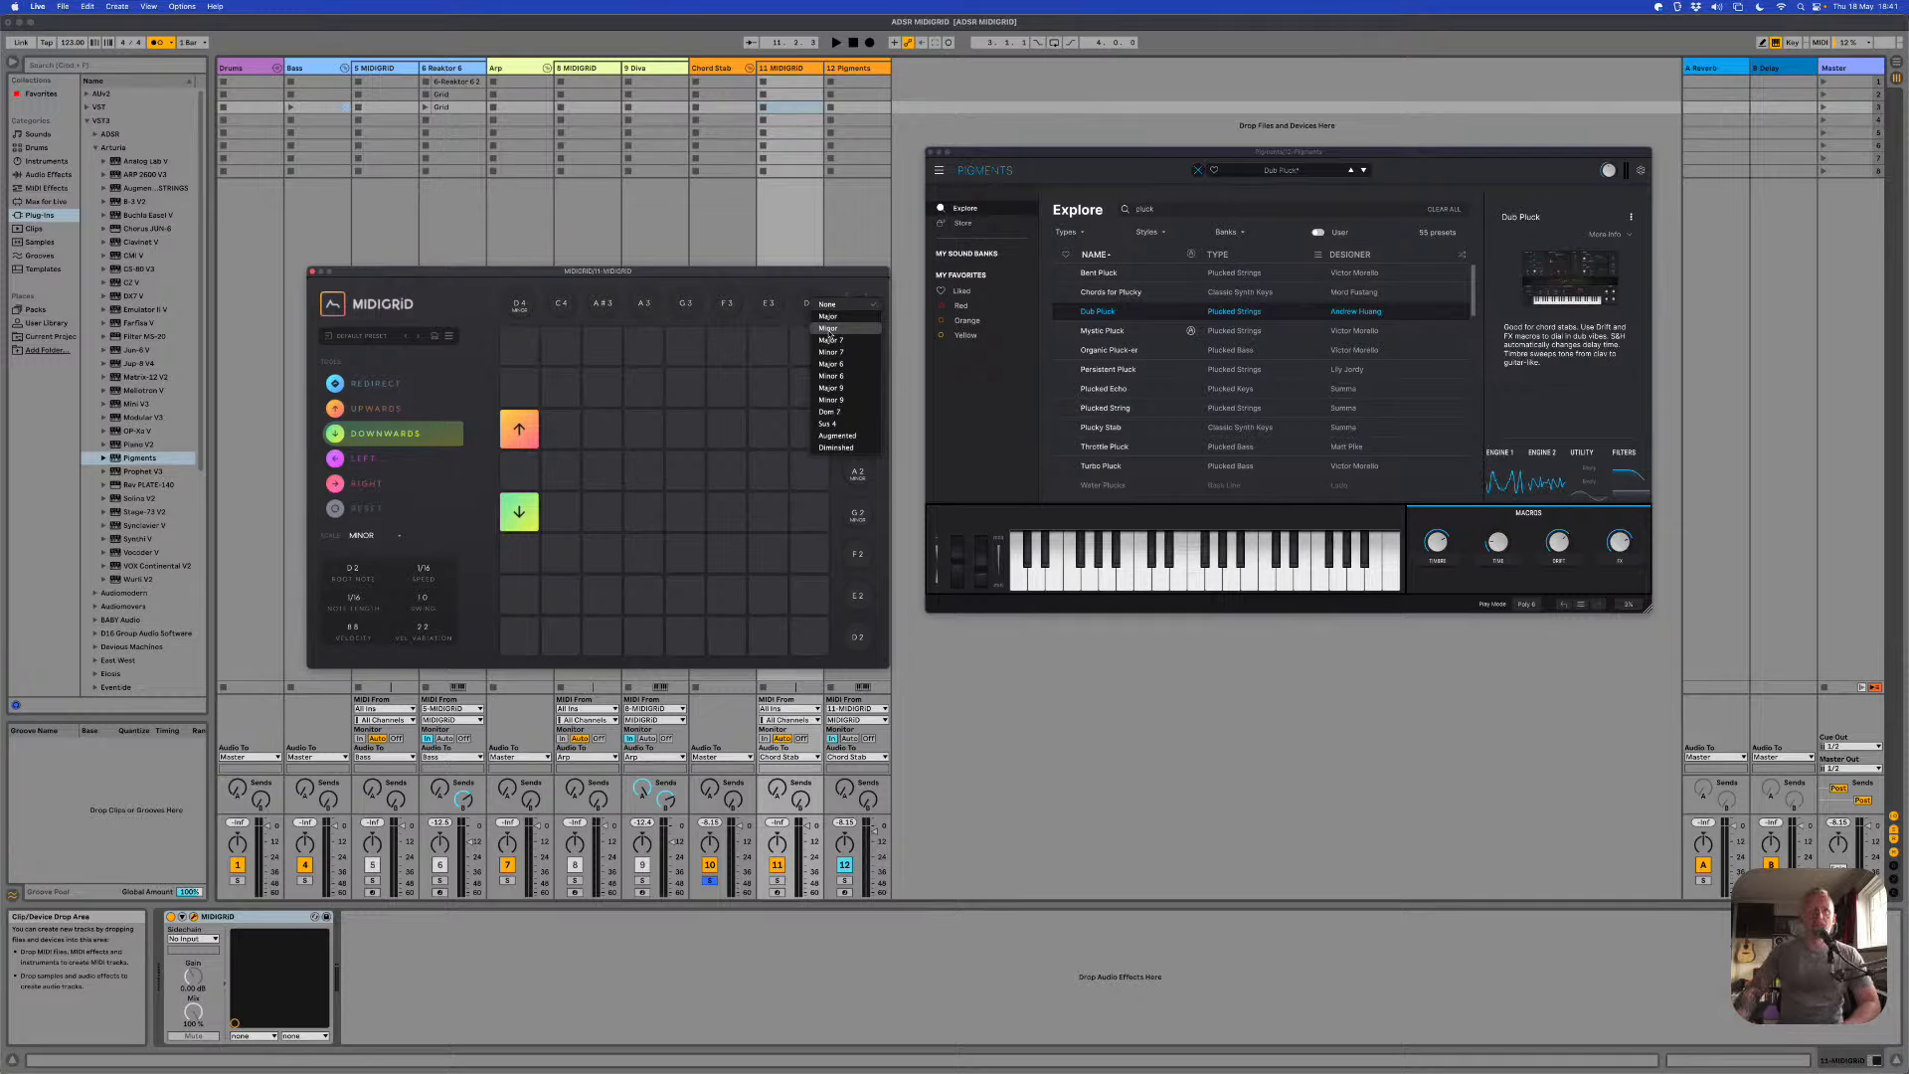
left_click(828, 330)
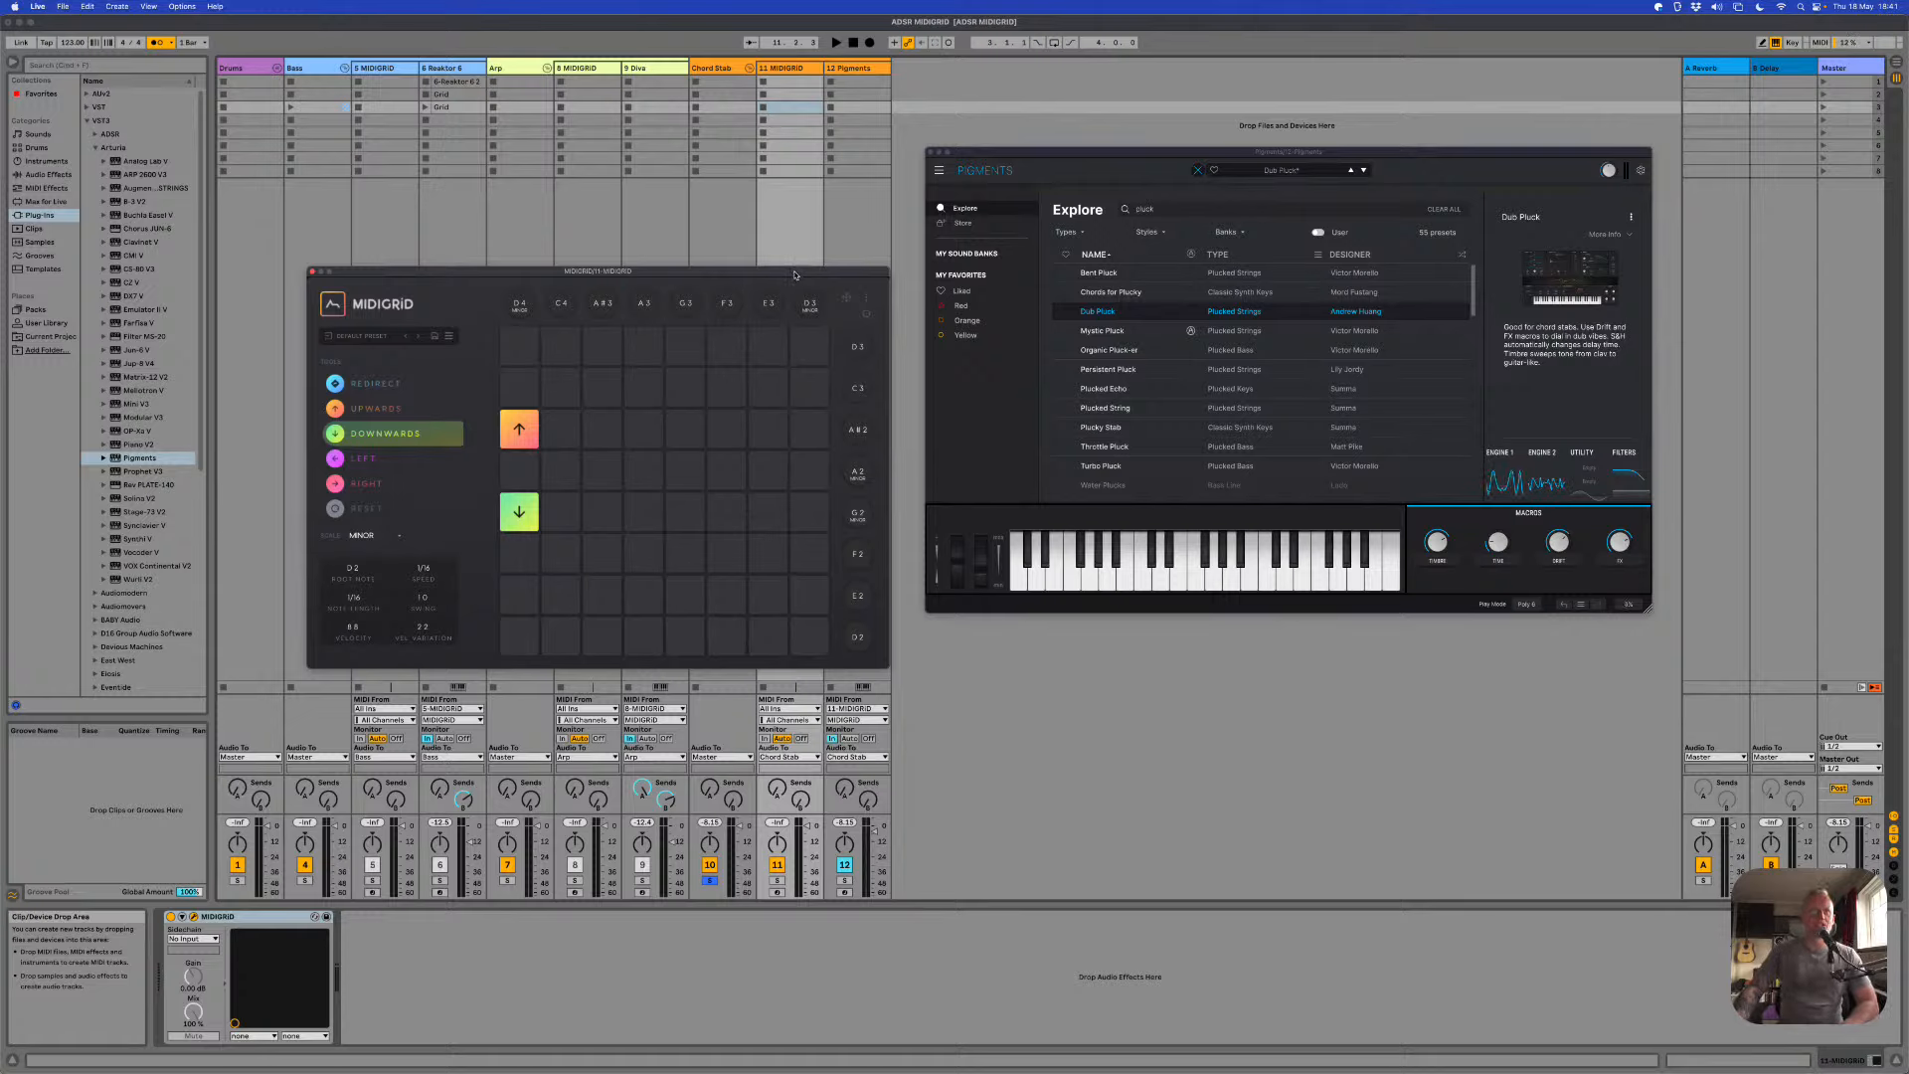
Step: Play the chord pattern and adjust Pigments' first two macros while listening
key("space")
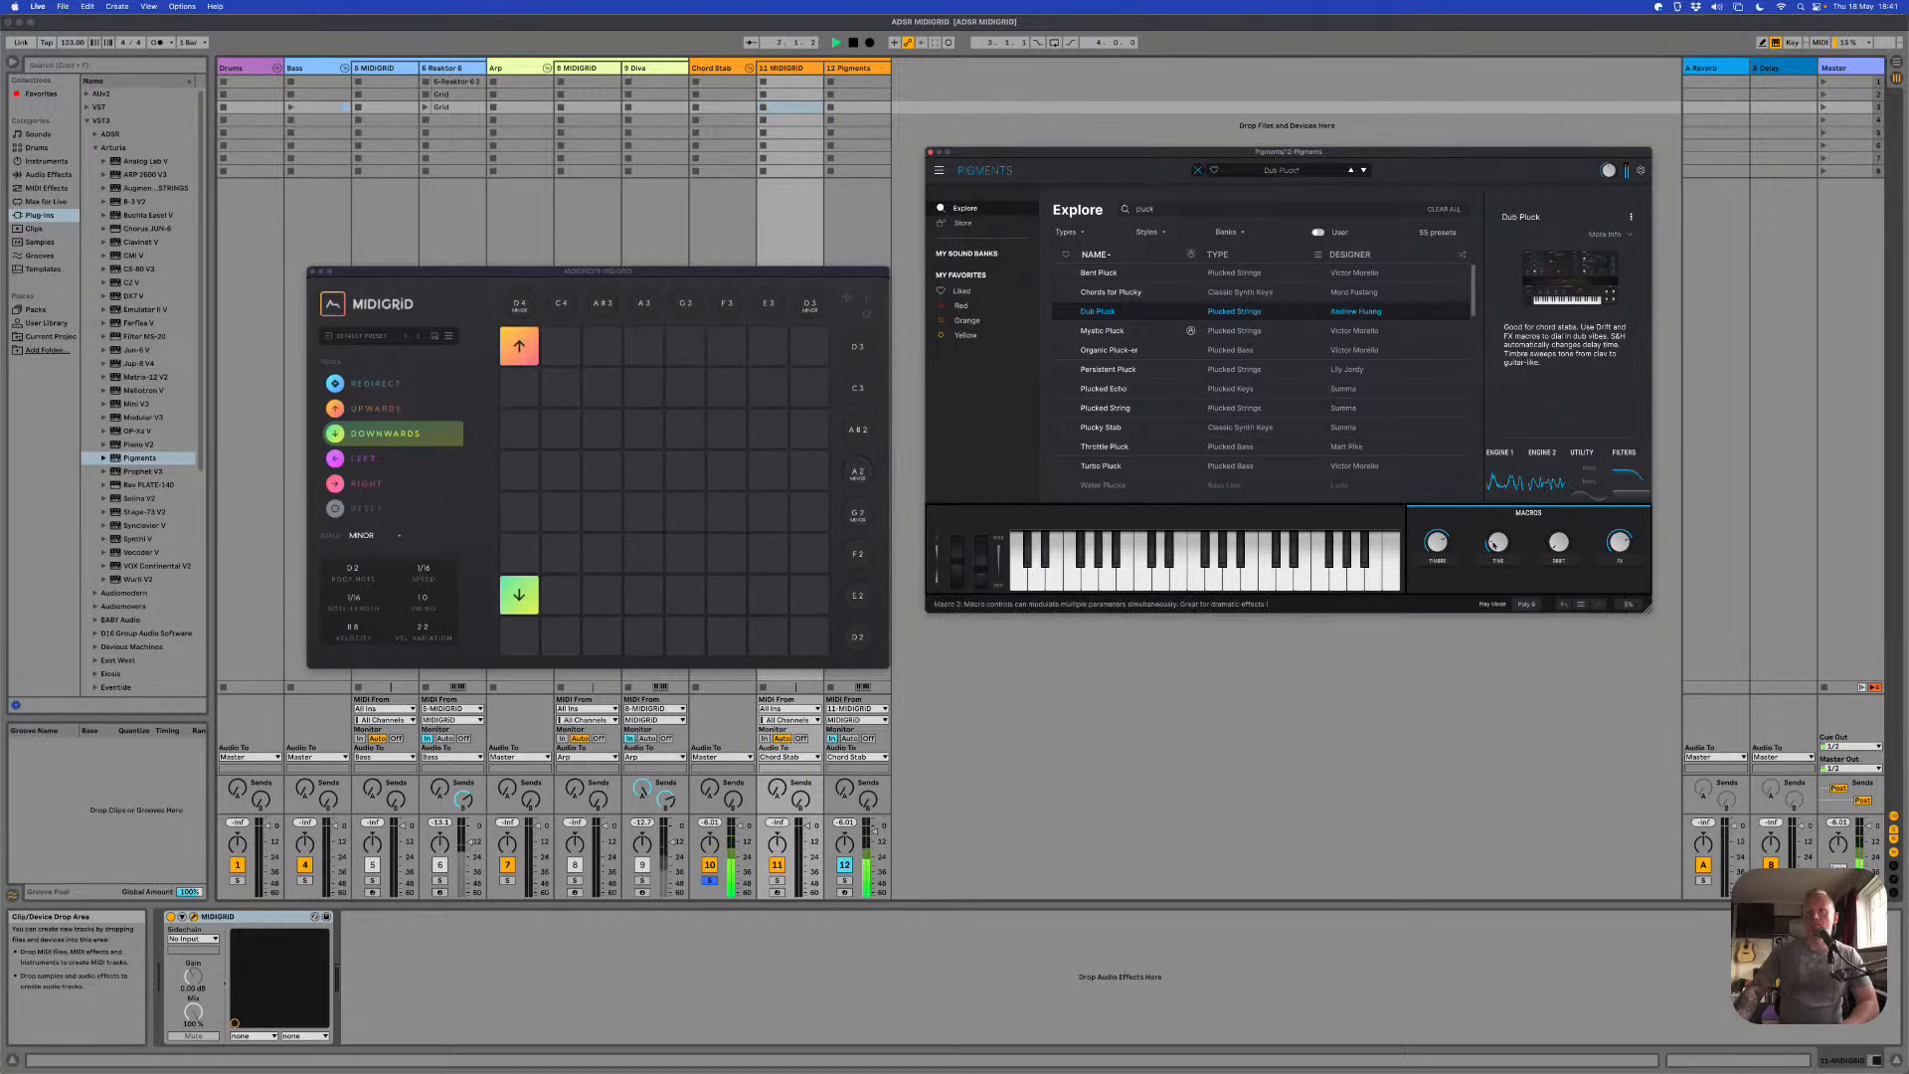
left_click_drag(1497, 543, 1502, 482)
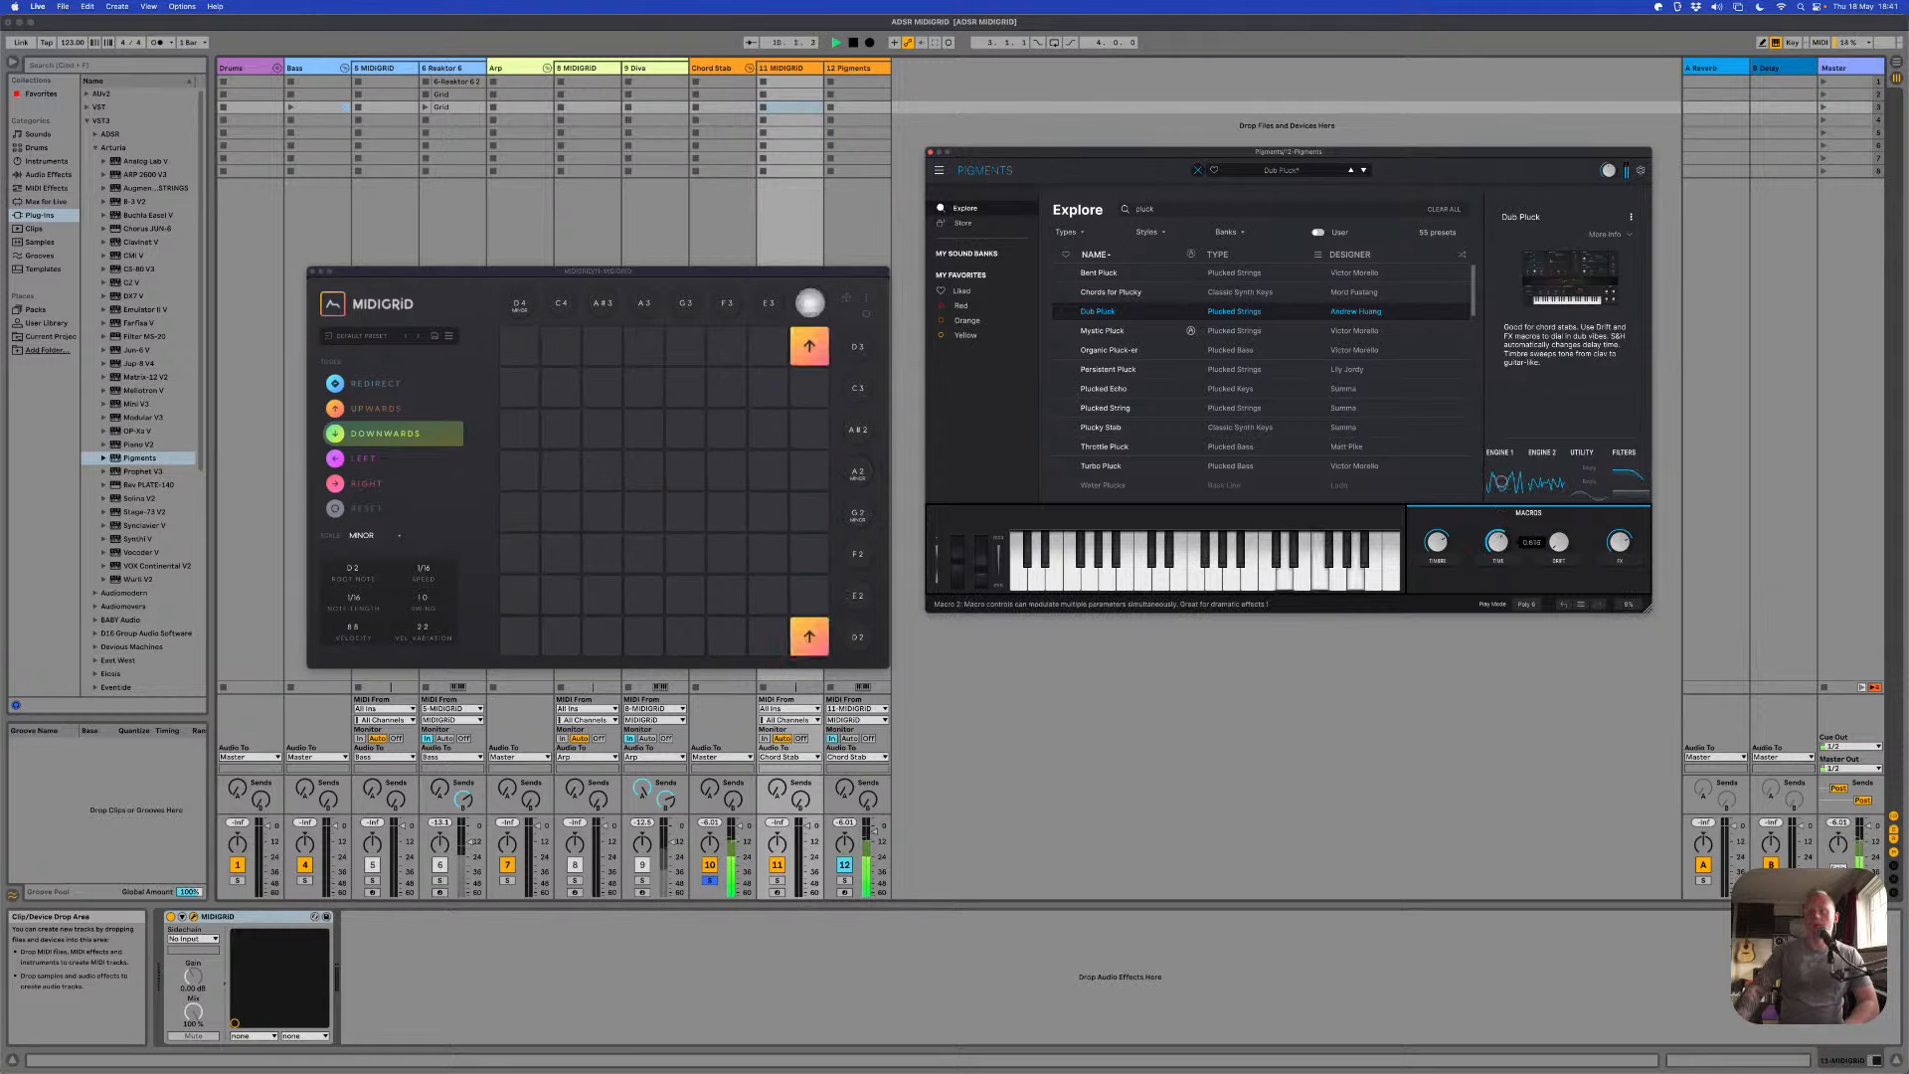
mouse_move(1440, 542)
left_mouse_down()
mouse_move(1442, 491)
mouse_move(1453, 574)
left_mouse_up()
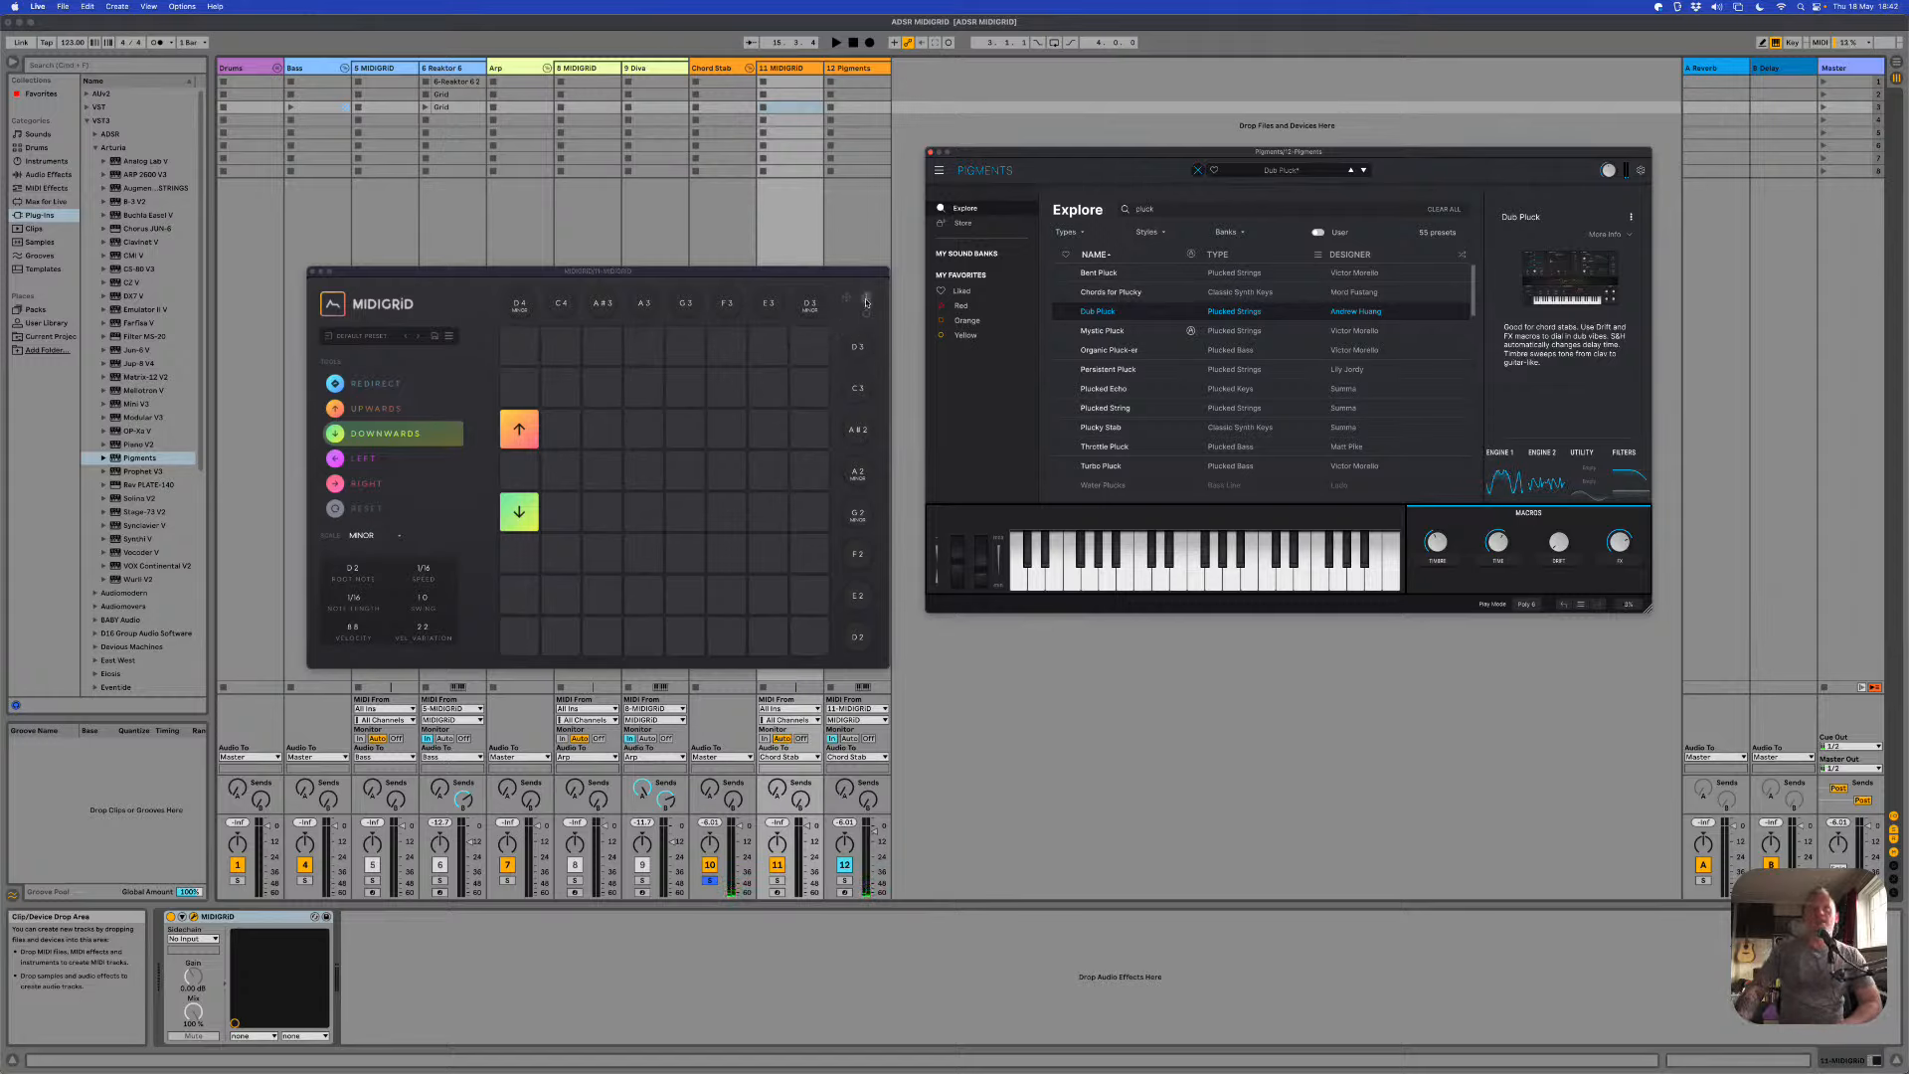
Step: Export the grid pattern as a 4-bar MIDI clip into the Pigments track's first slot and open its notes
left_click(866, 302)
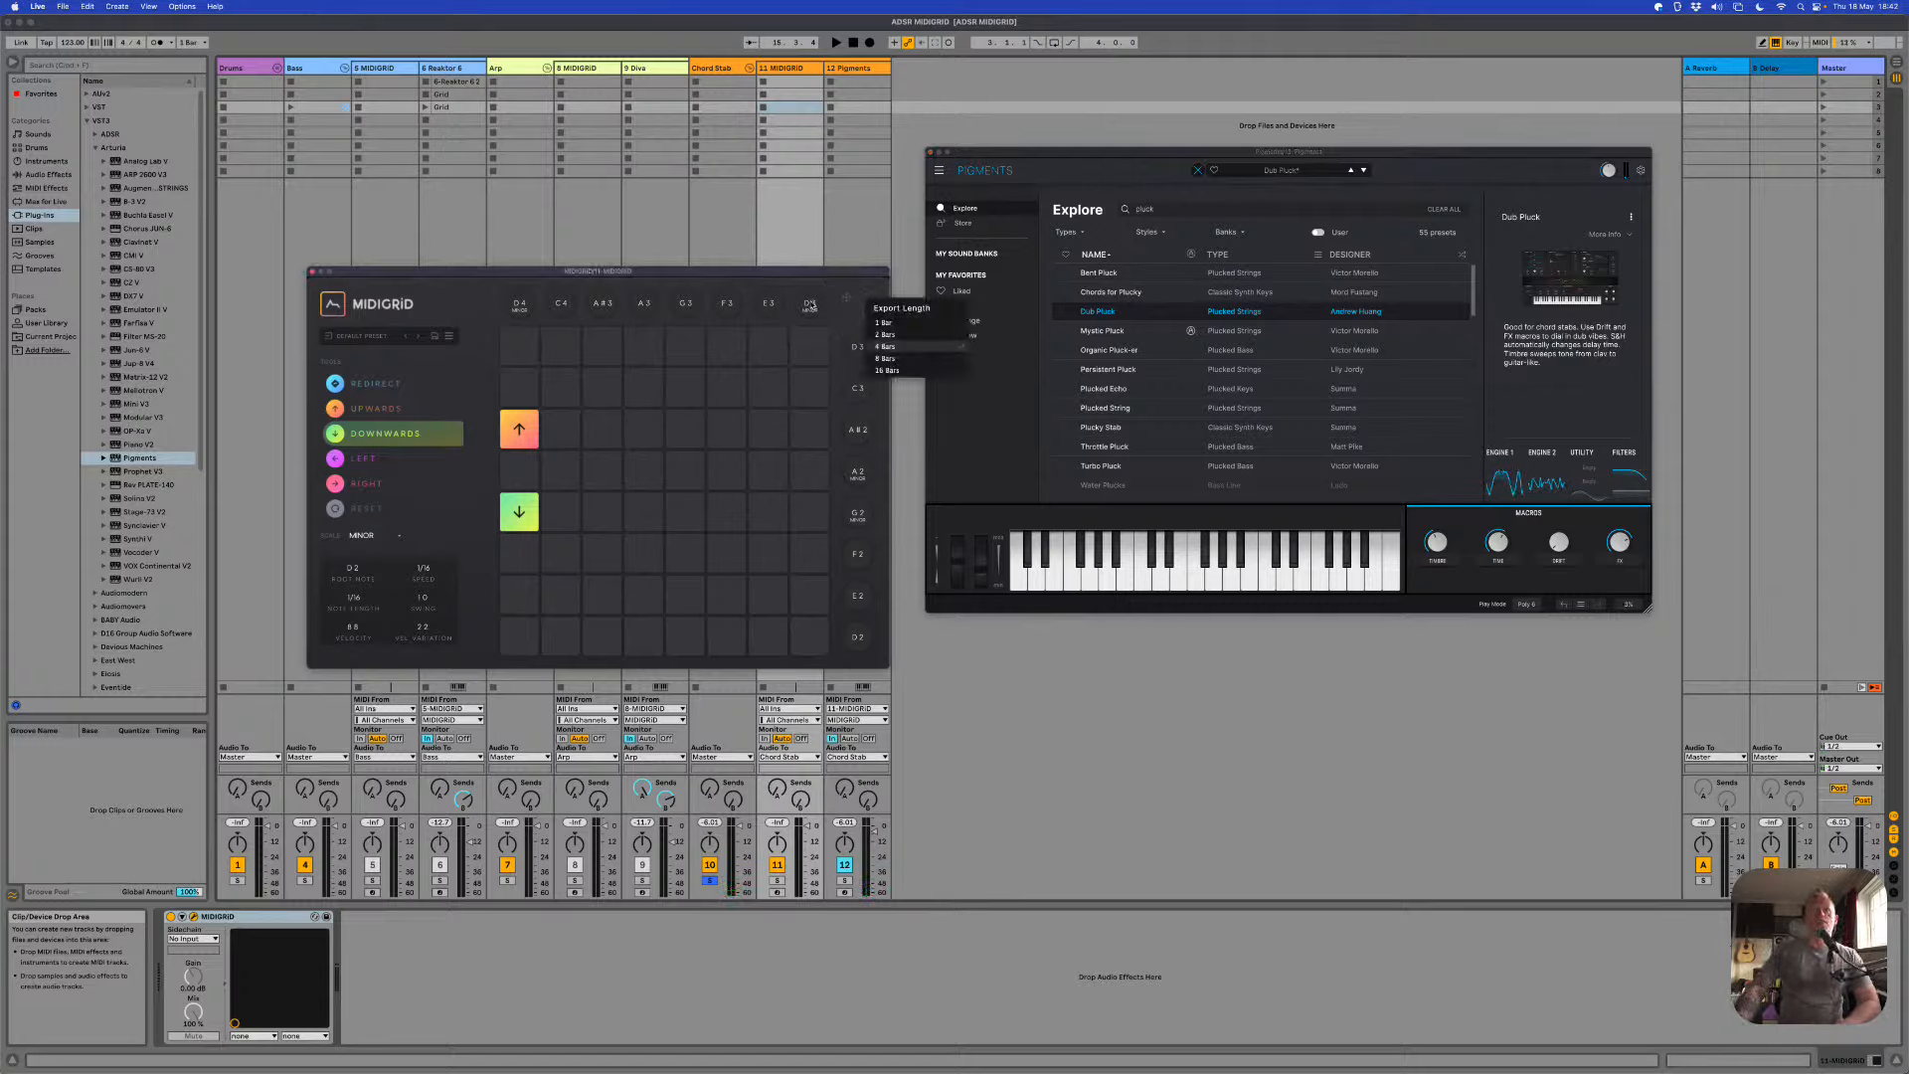
left_click_drag(838, 291, 846, 84)
double_click(846, 81)
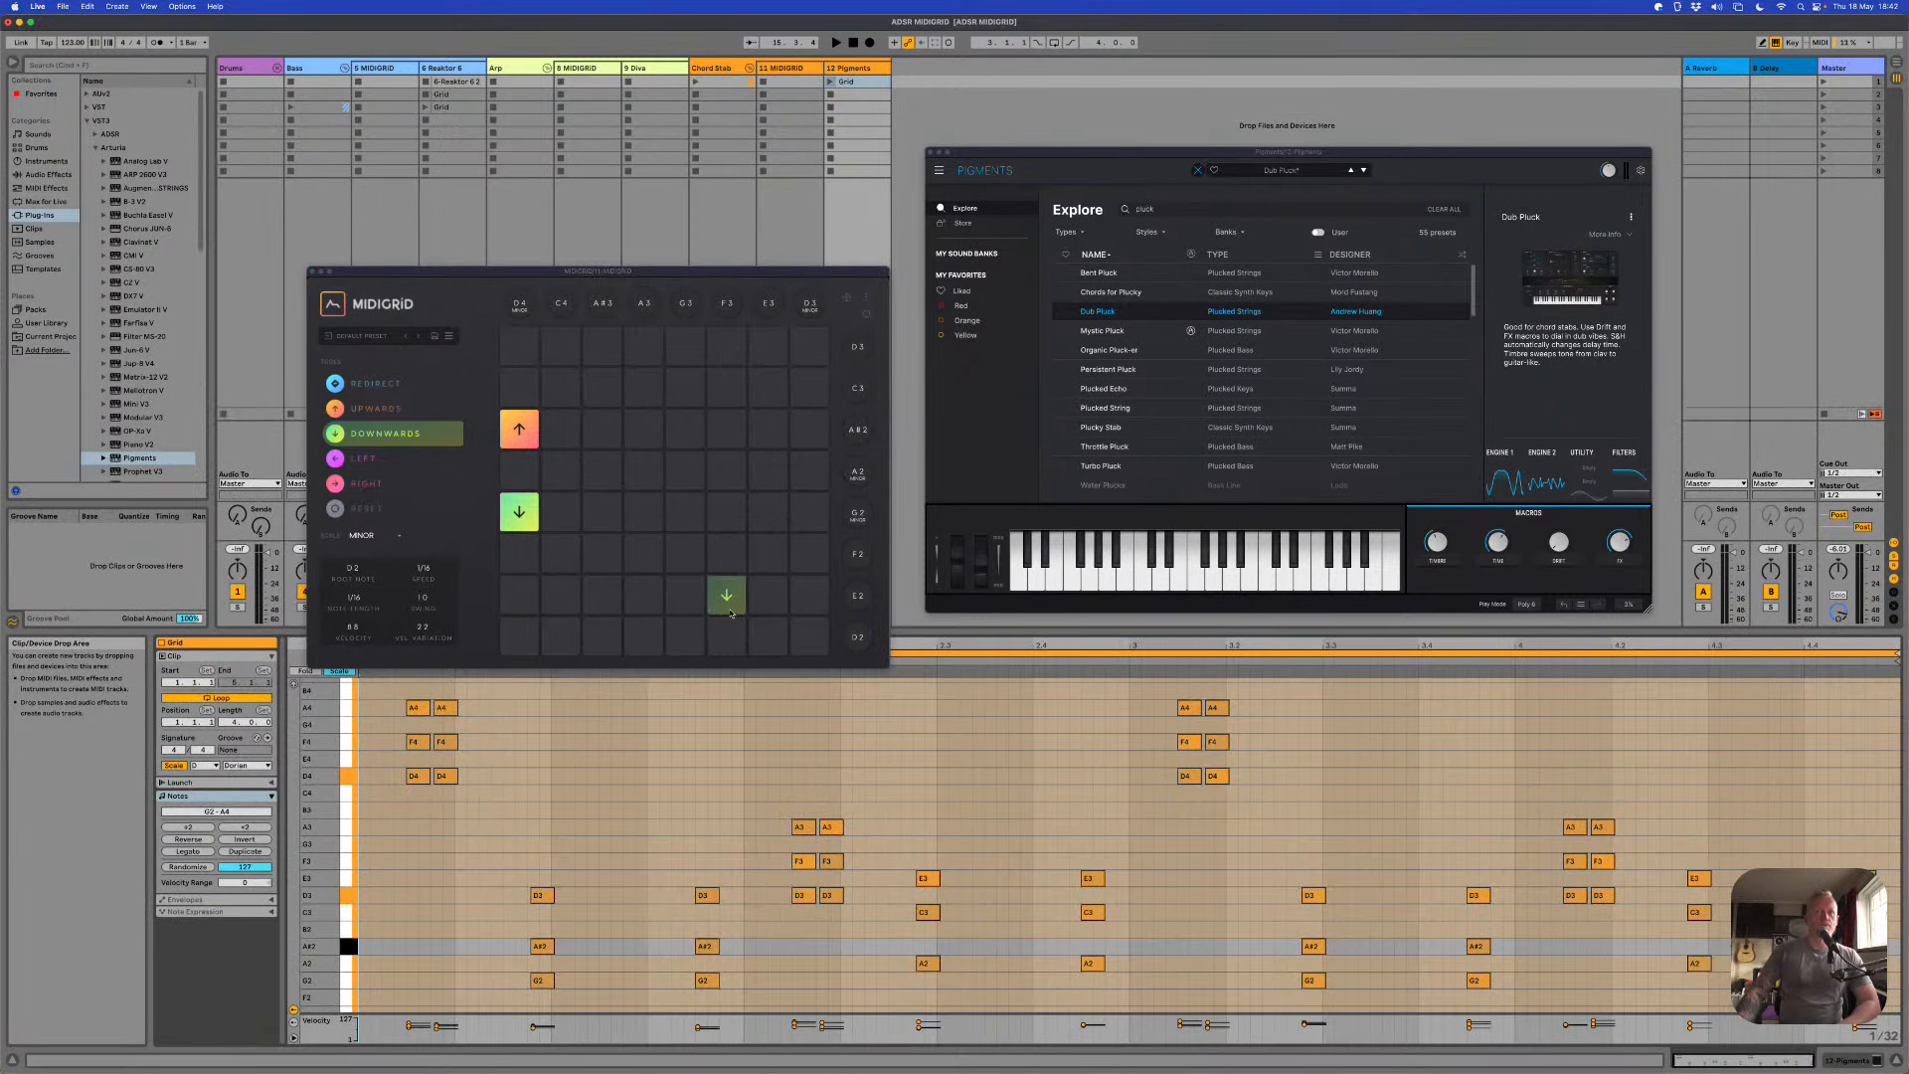
Step: Move the MIDIGRID window clear of the note editor and set the exported clip's scale to Minor
left_click_drag(656, 266, 628, 152)
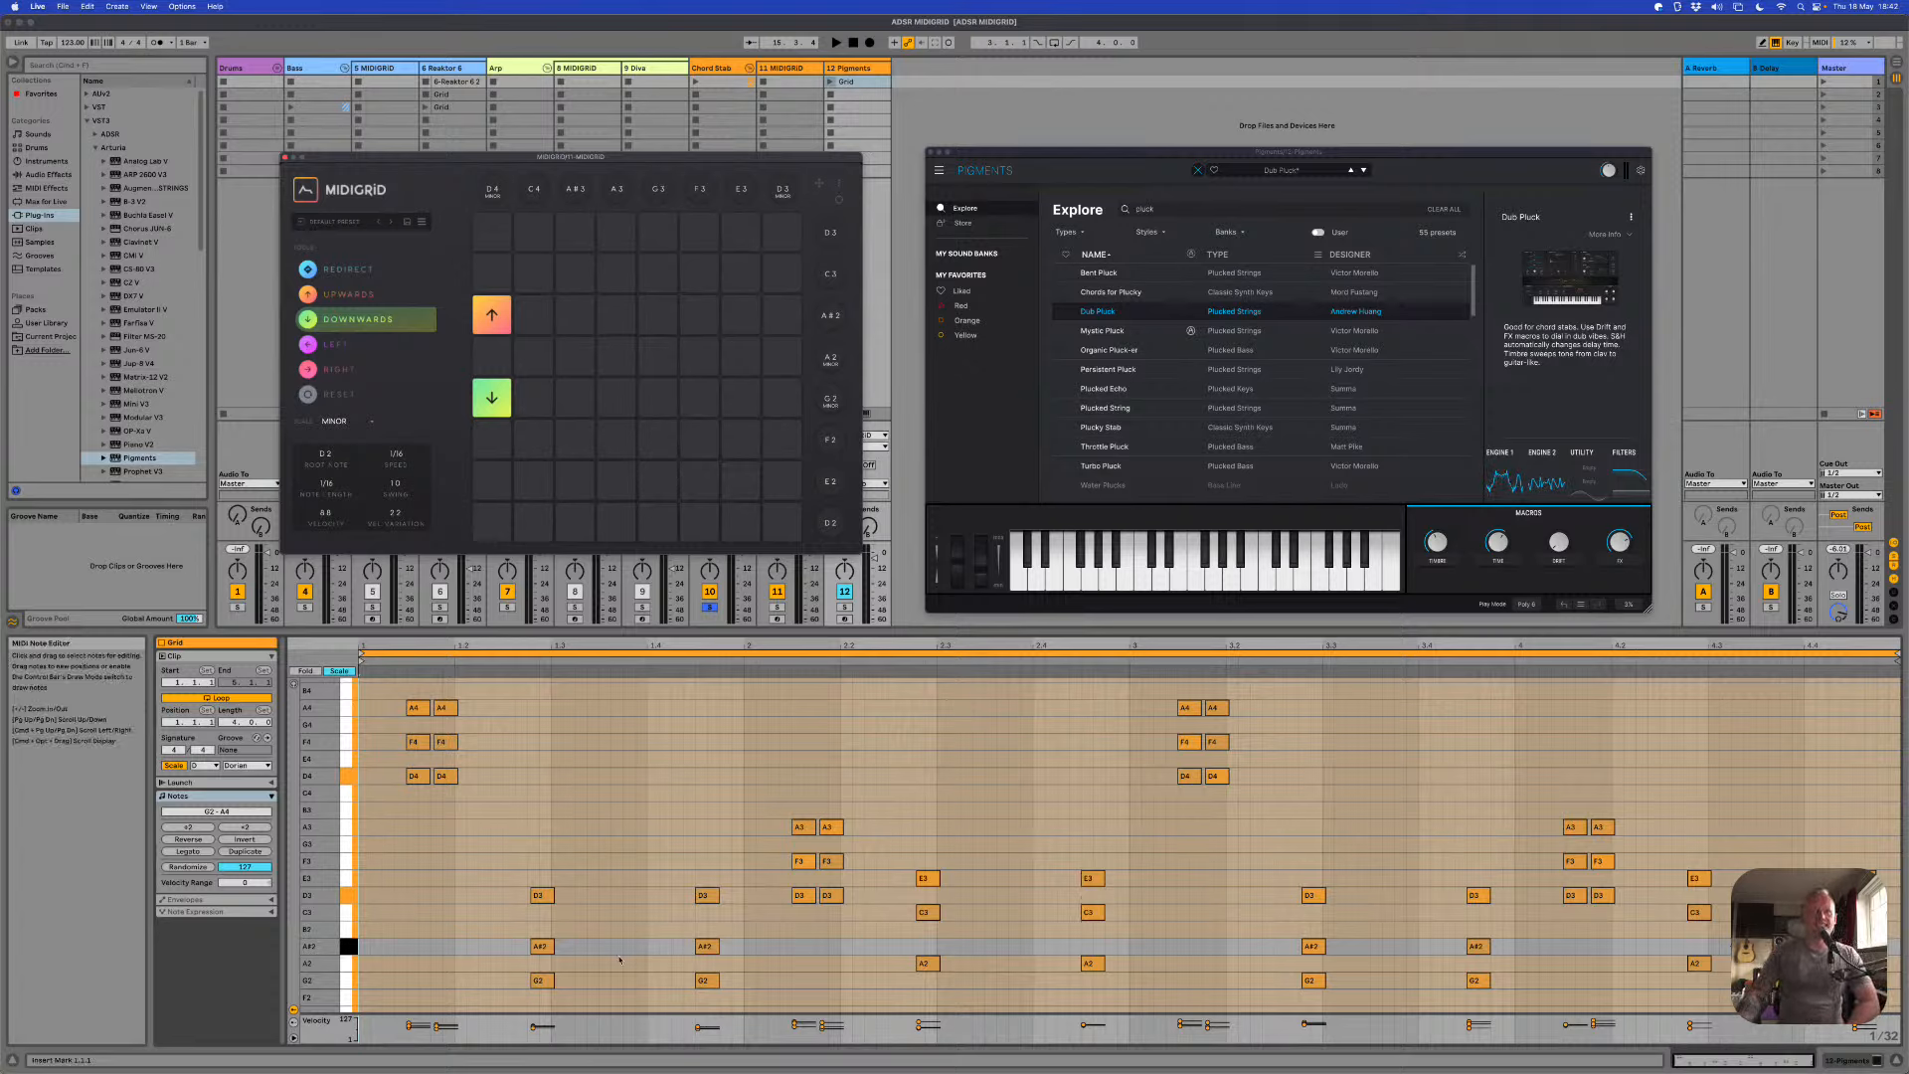
left_click(613, 962)
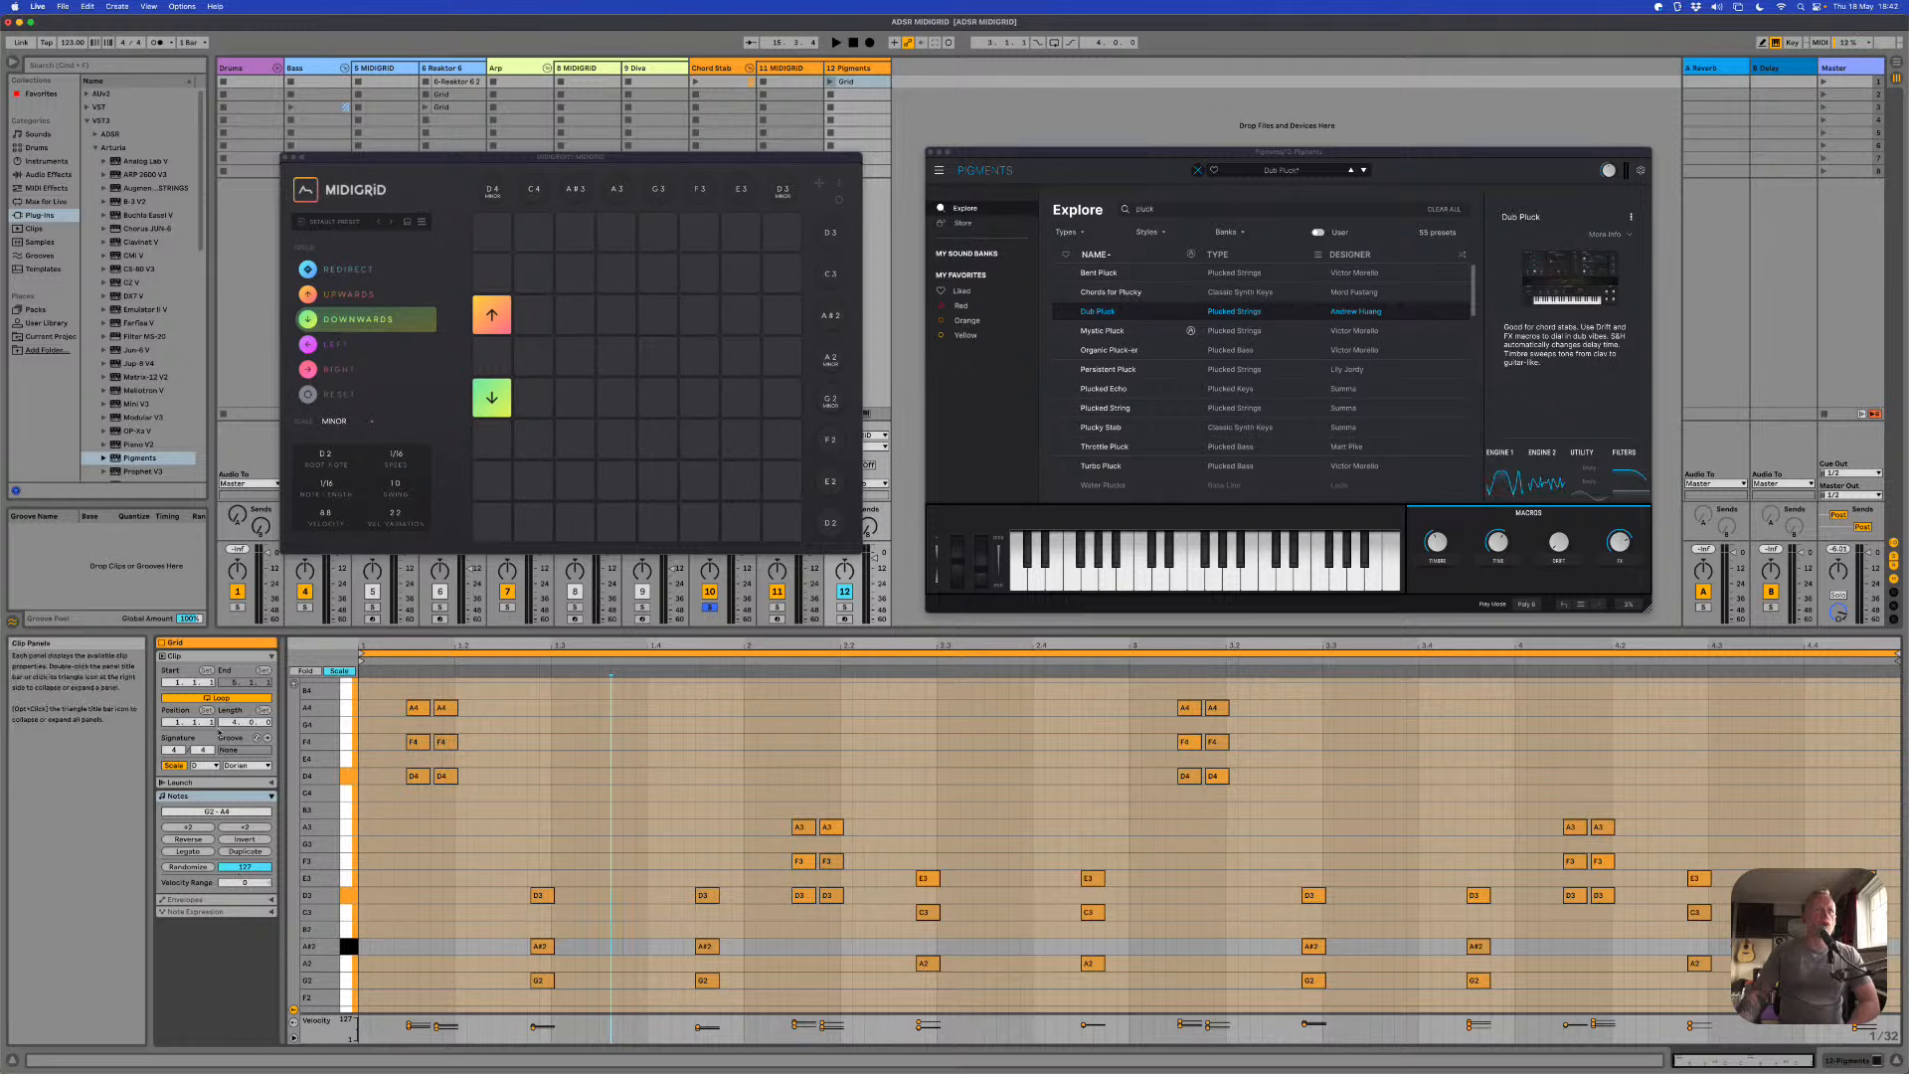
left_click(257, 766)
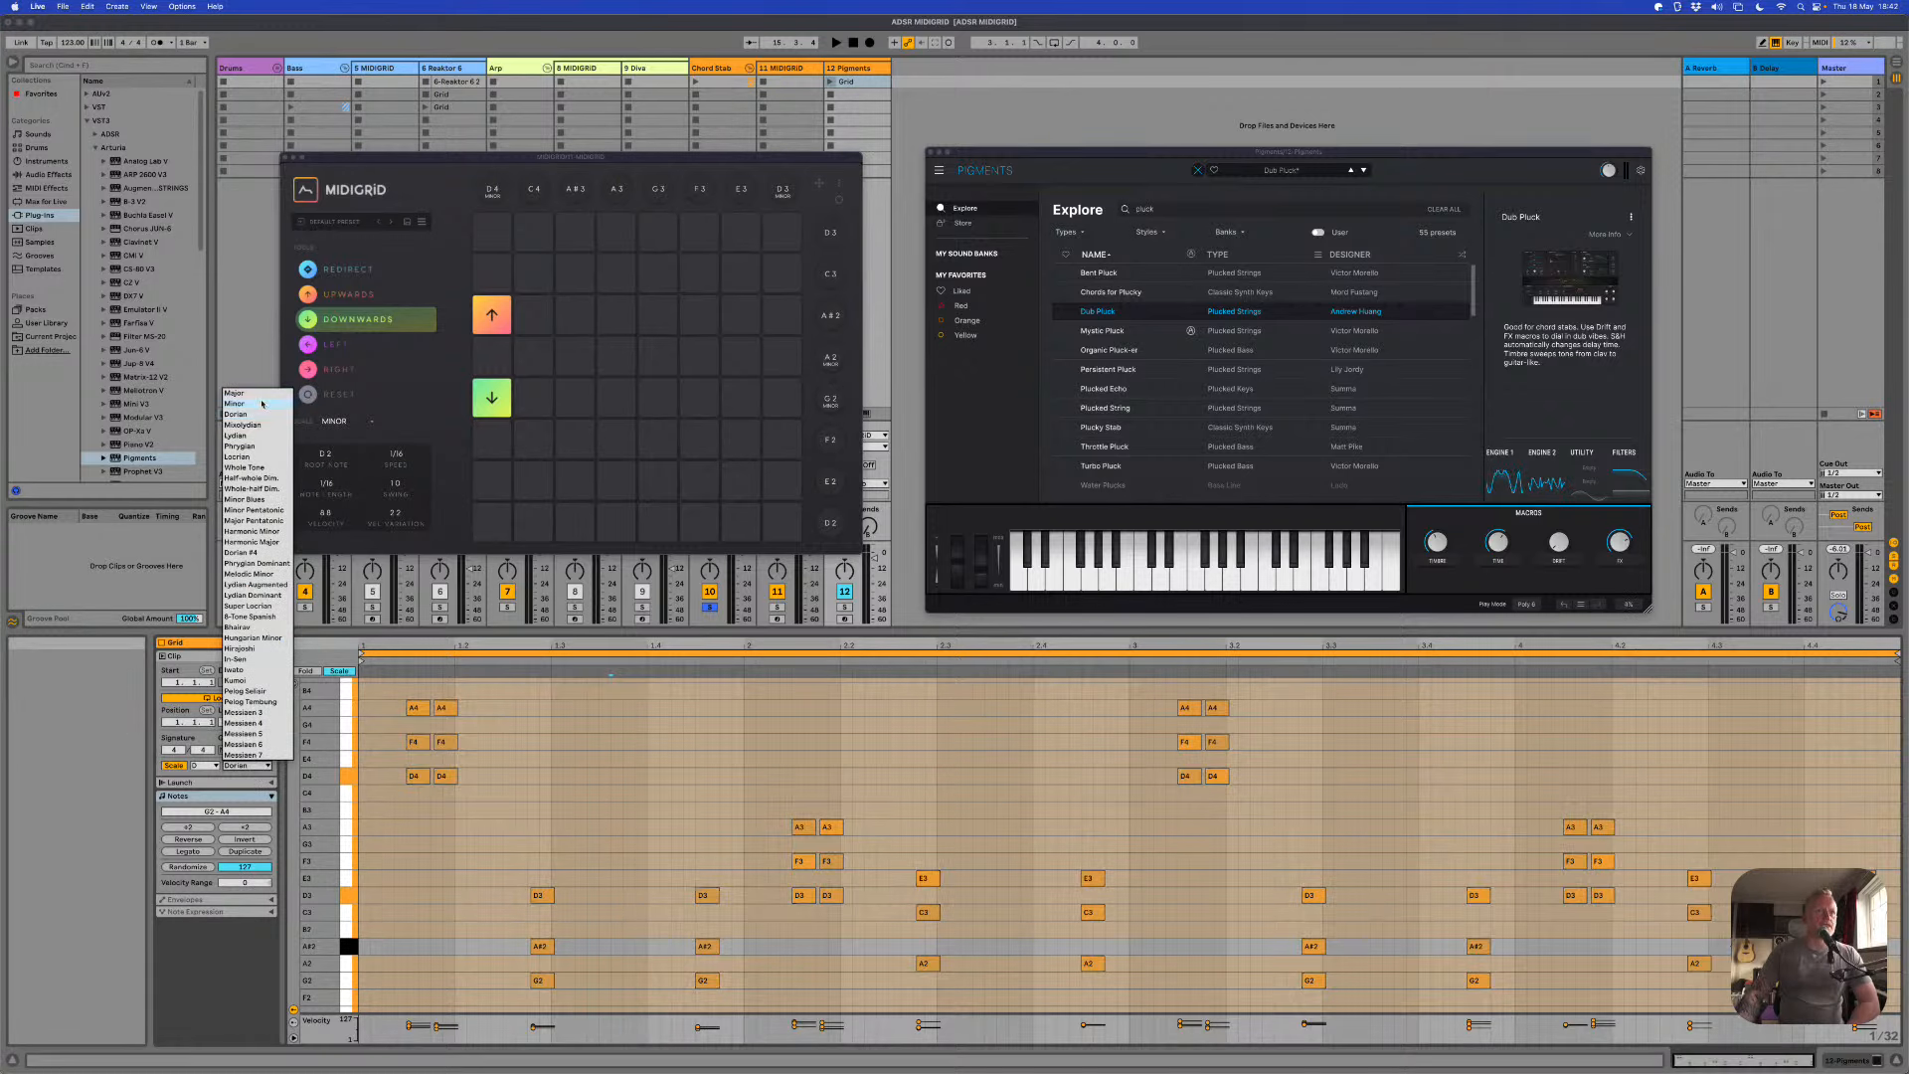
left_click(260, 404)
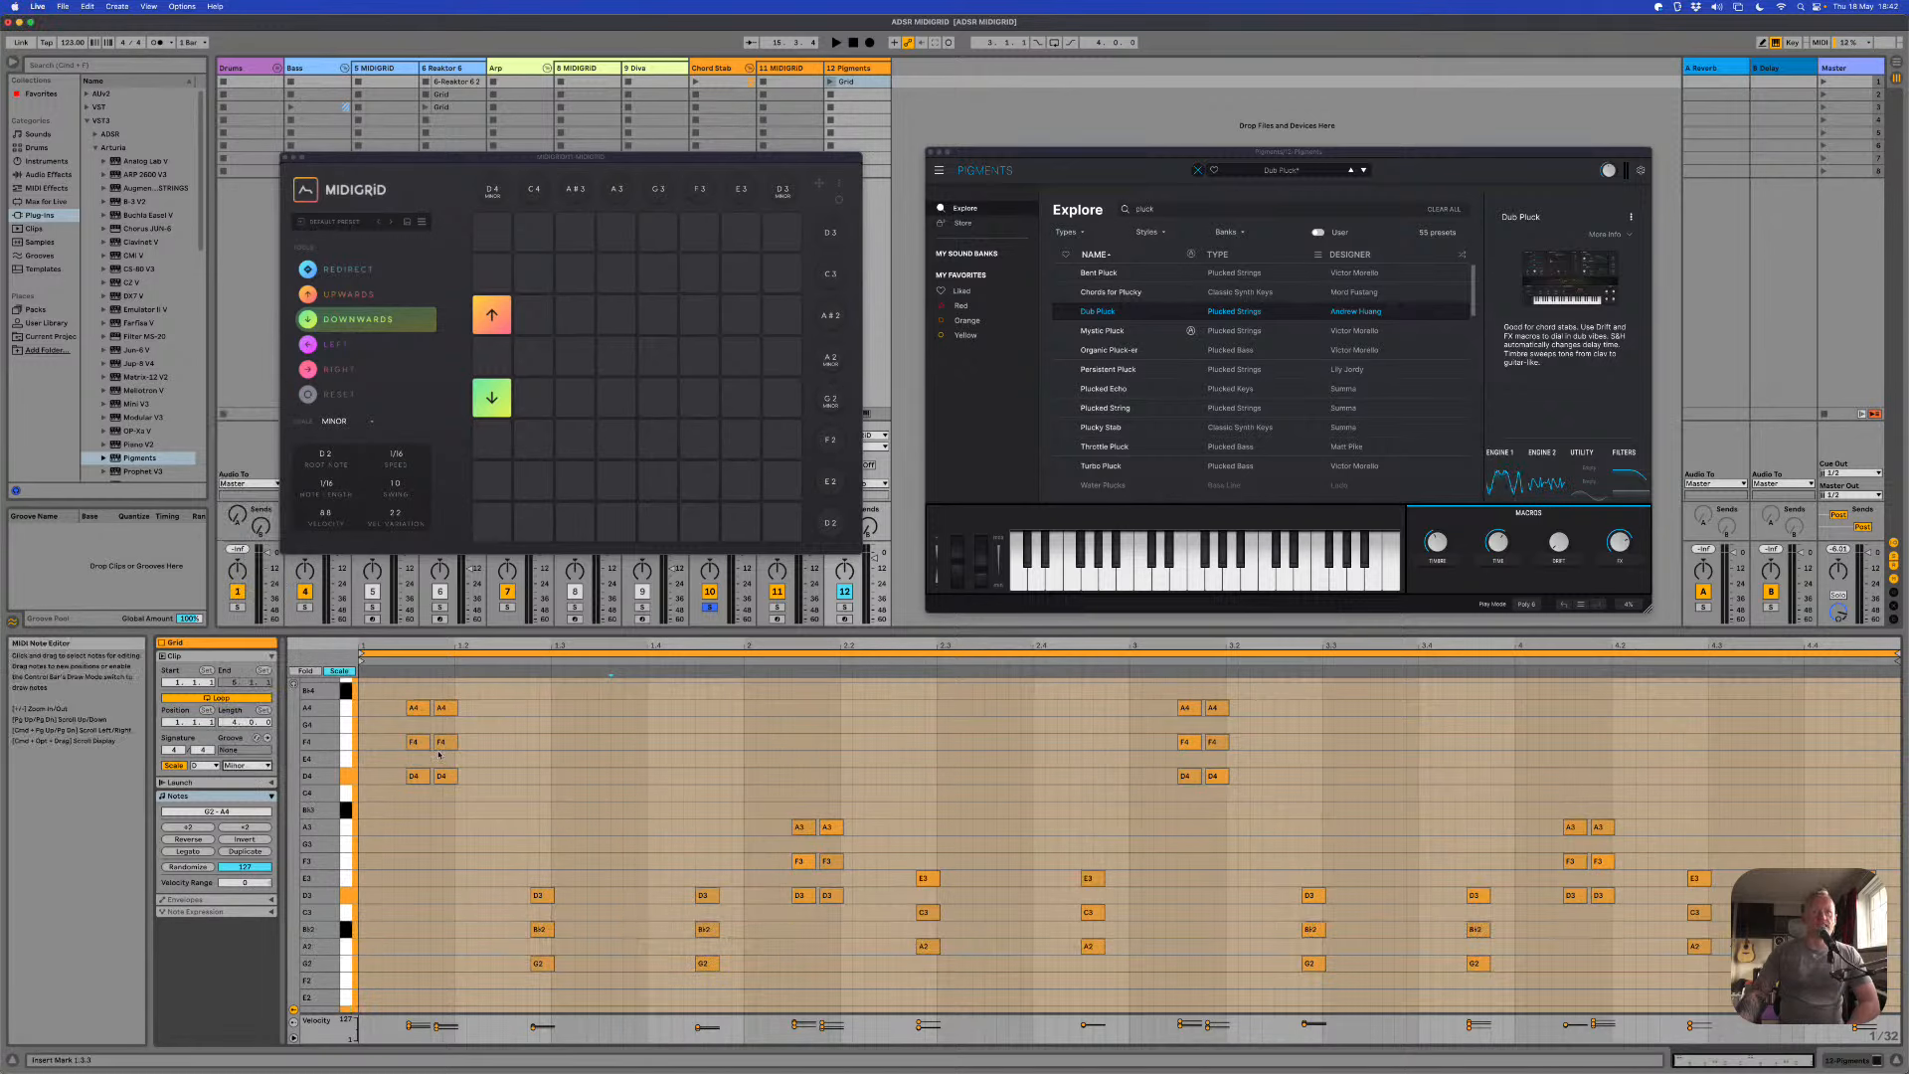
Step: Solo the Drums, Reaktor 6 and Diva tracks in turn and play them alongside the chord stabs
left_click(523, 730)
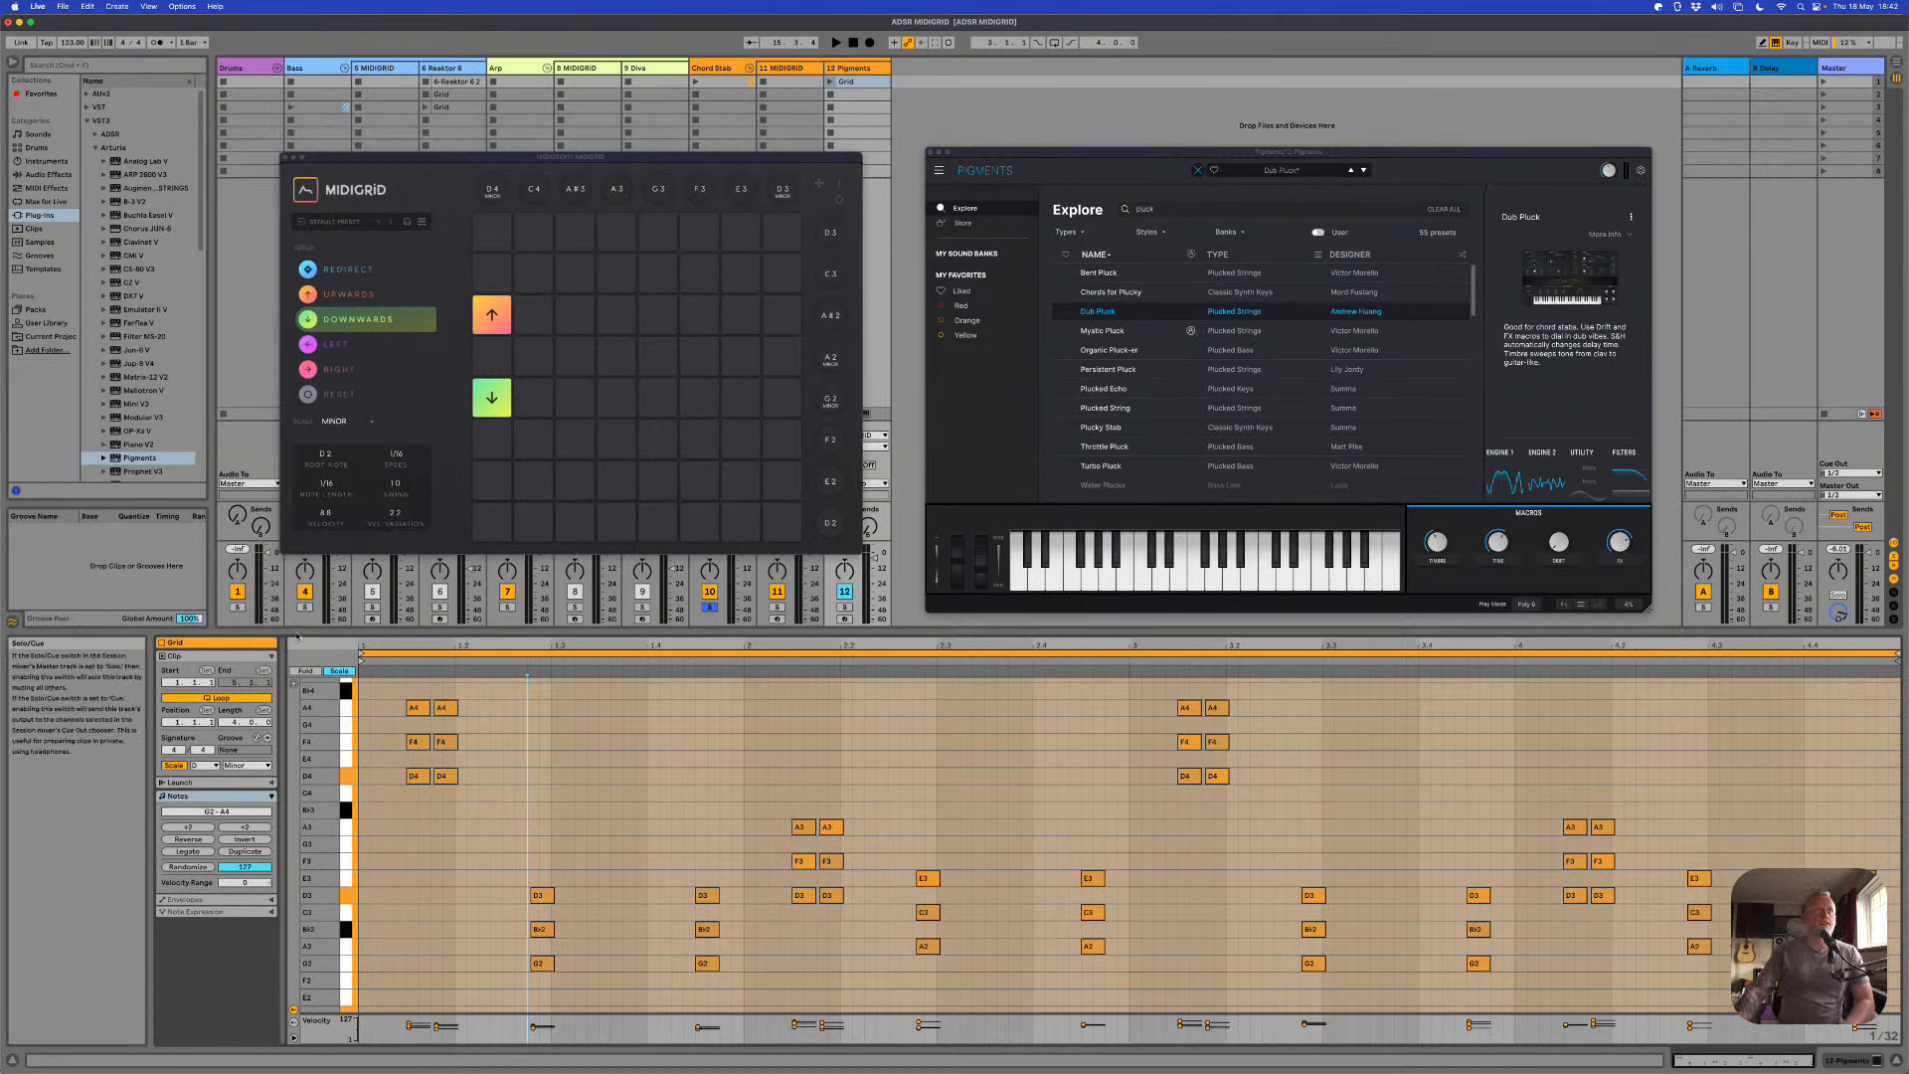
left_click(239, 607)
key("space")
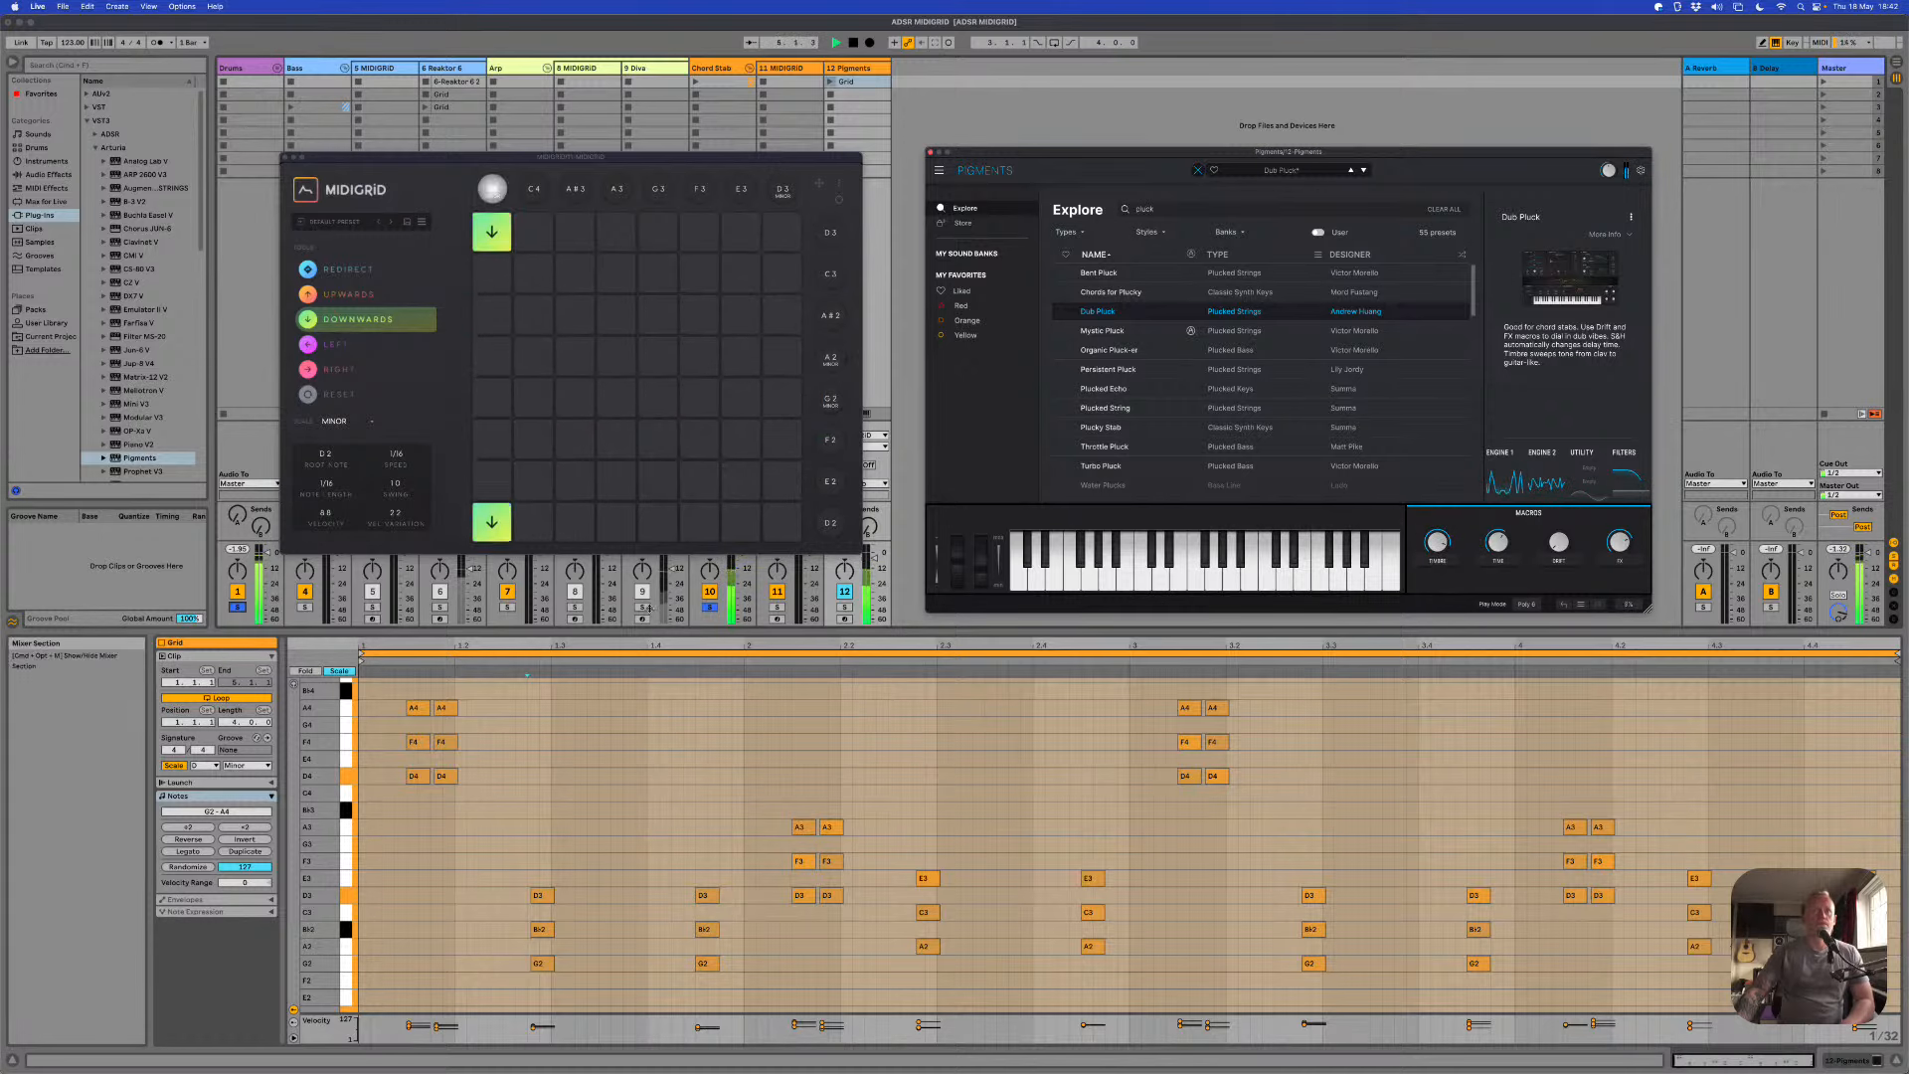
left_click(439, 608, "super")
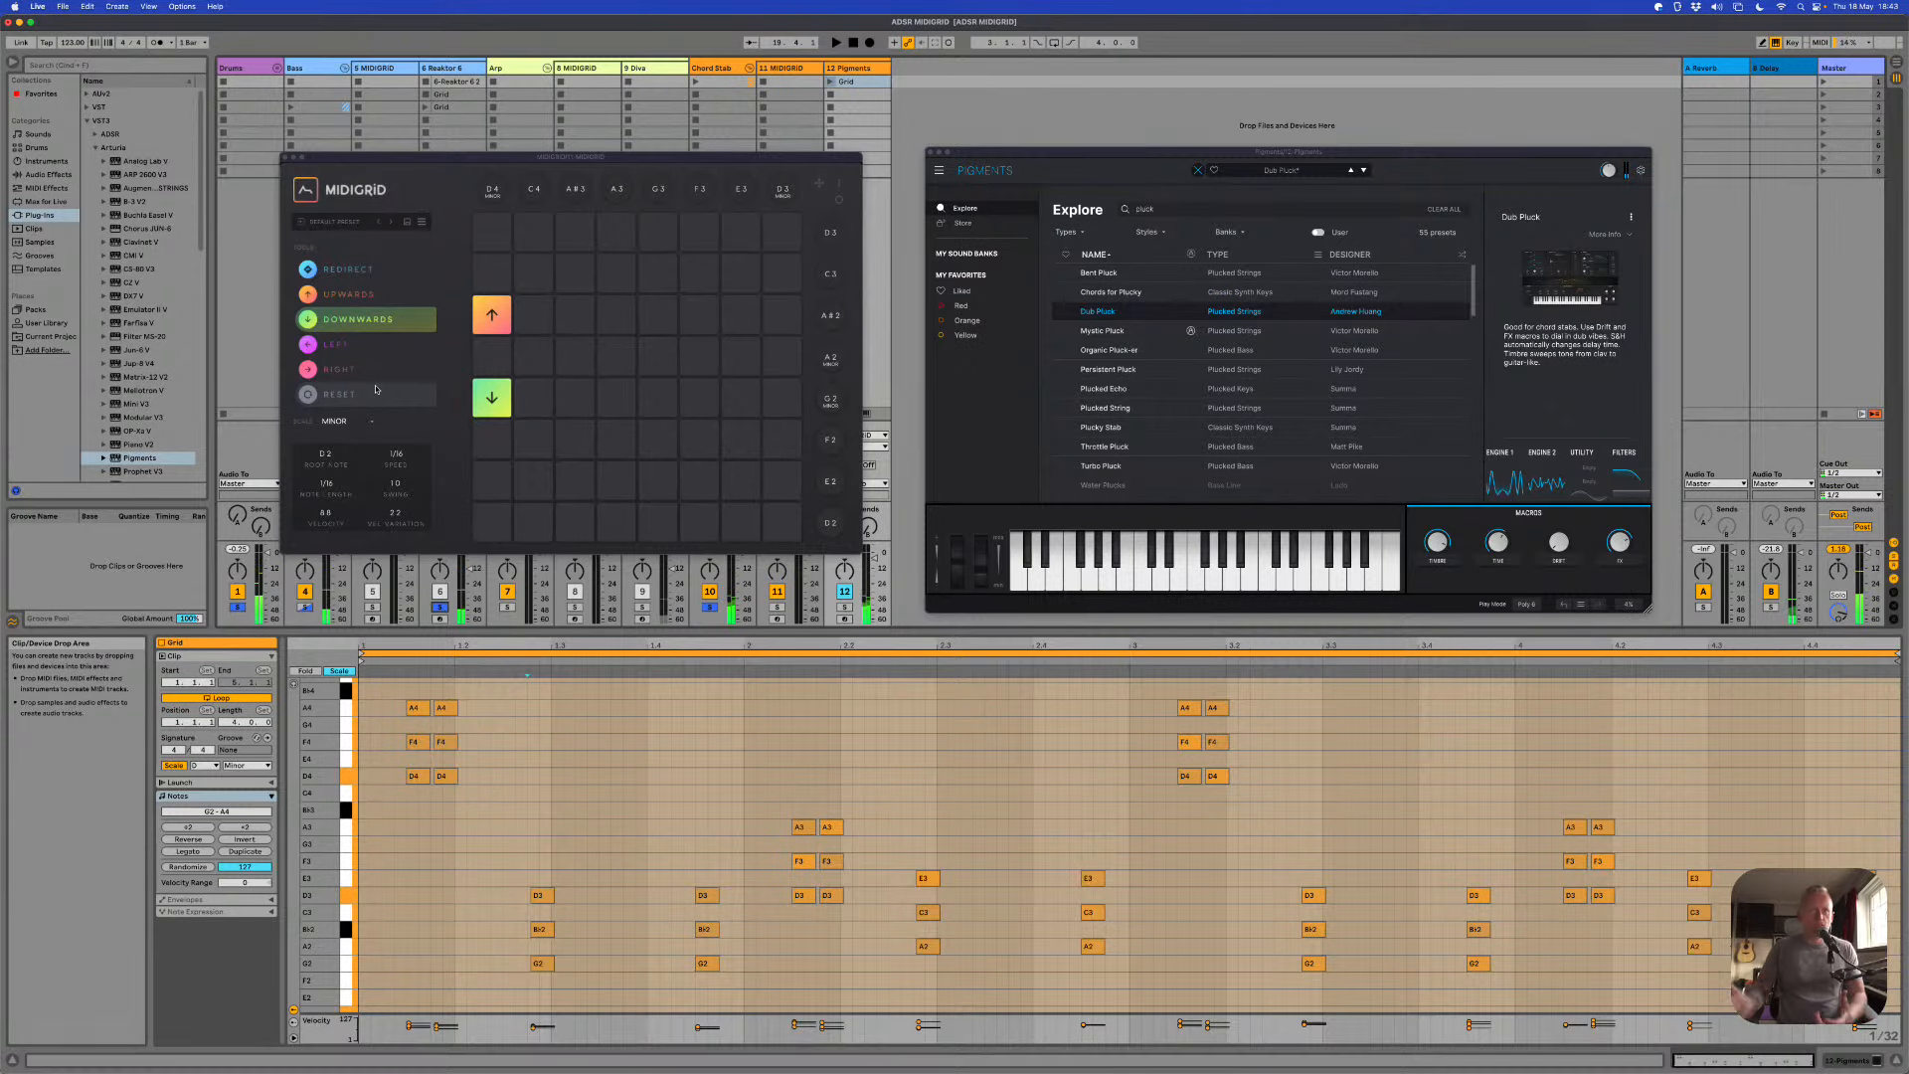
left_click(647, 609, "super")
key("space")
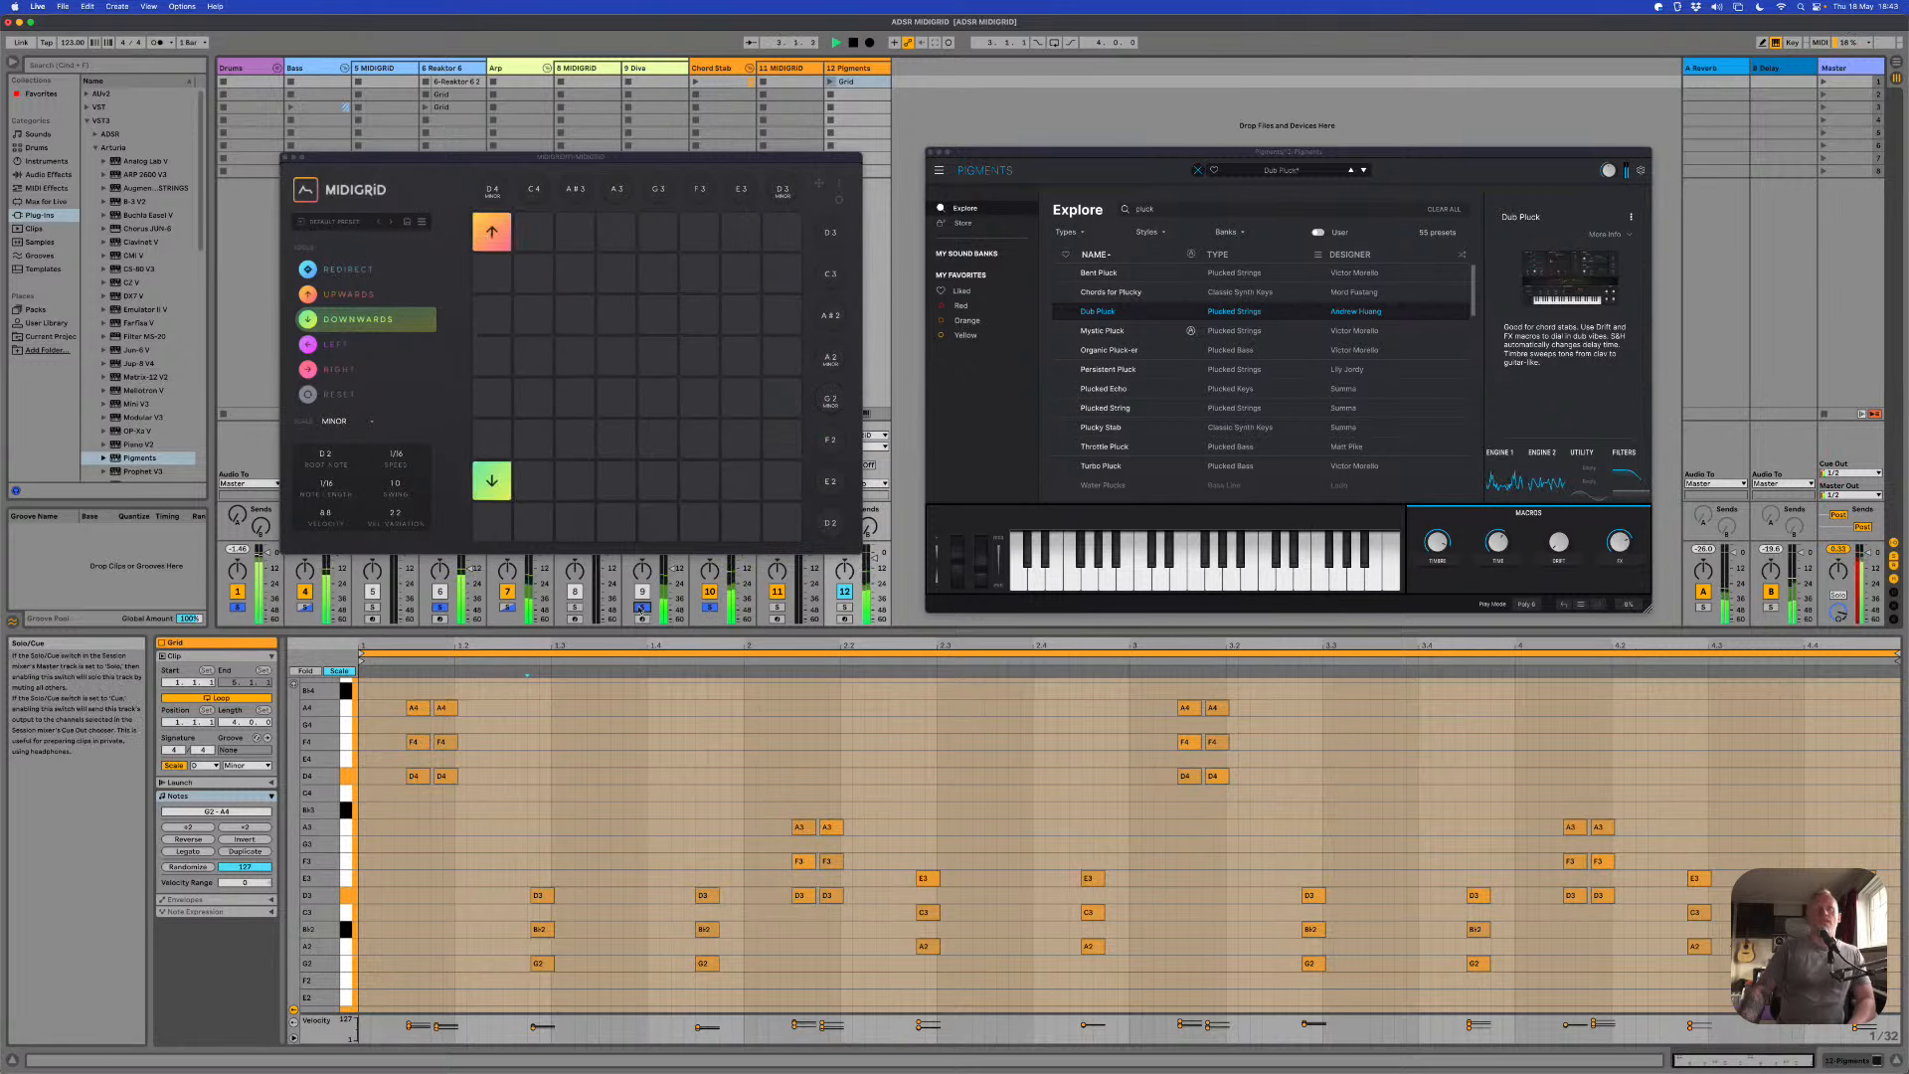
left_click(642, 608)
key("space")
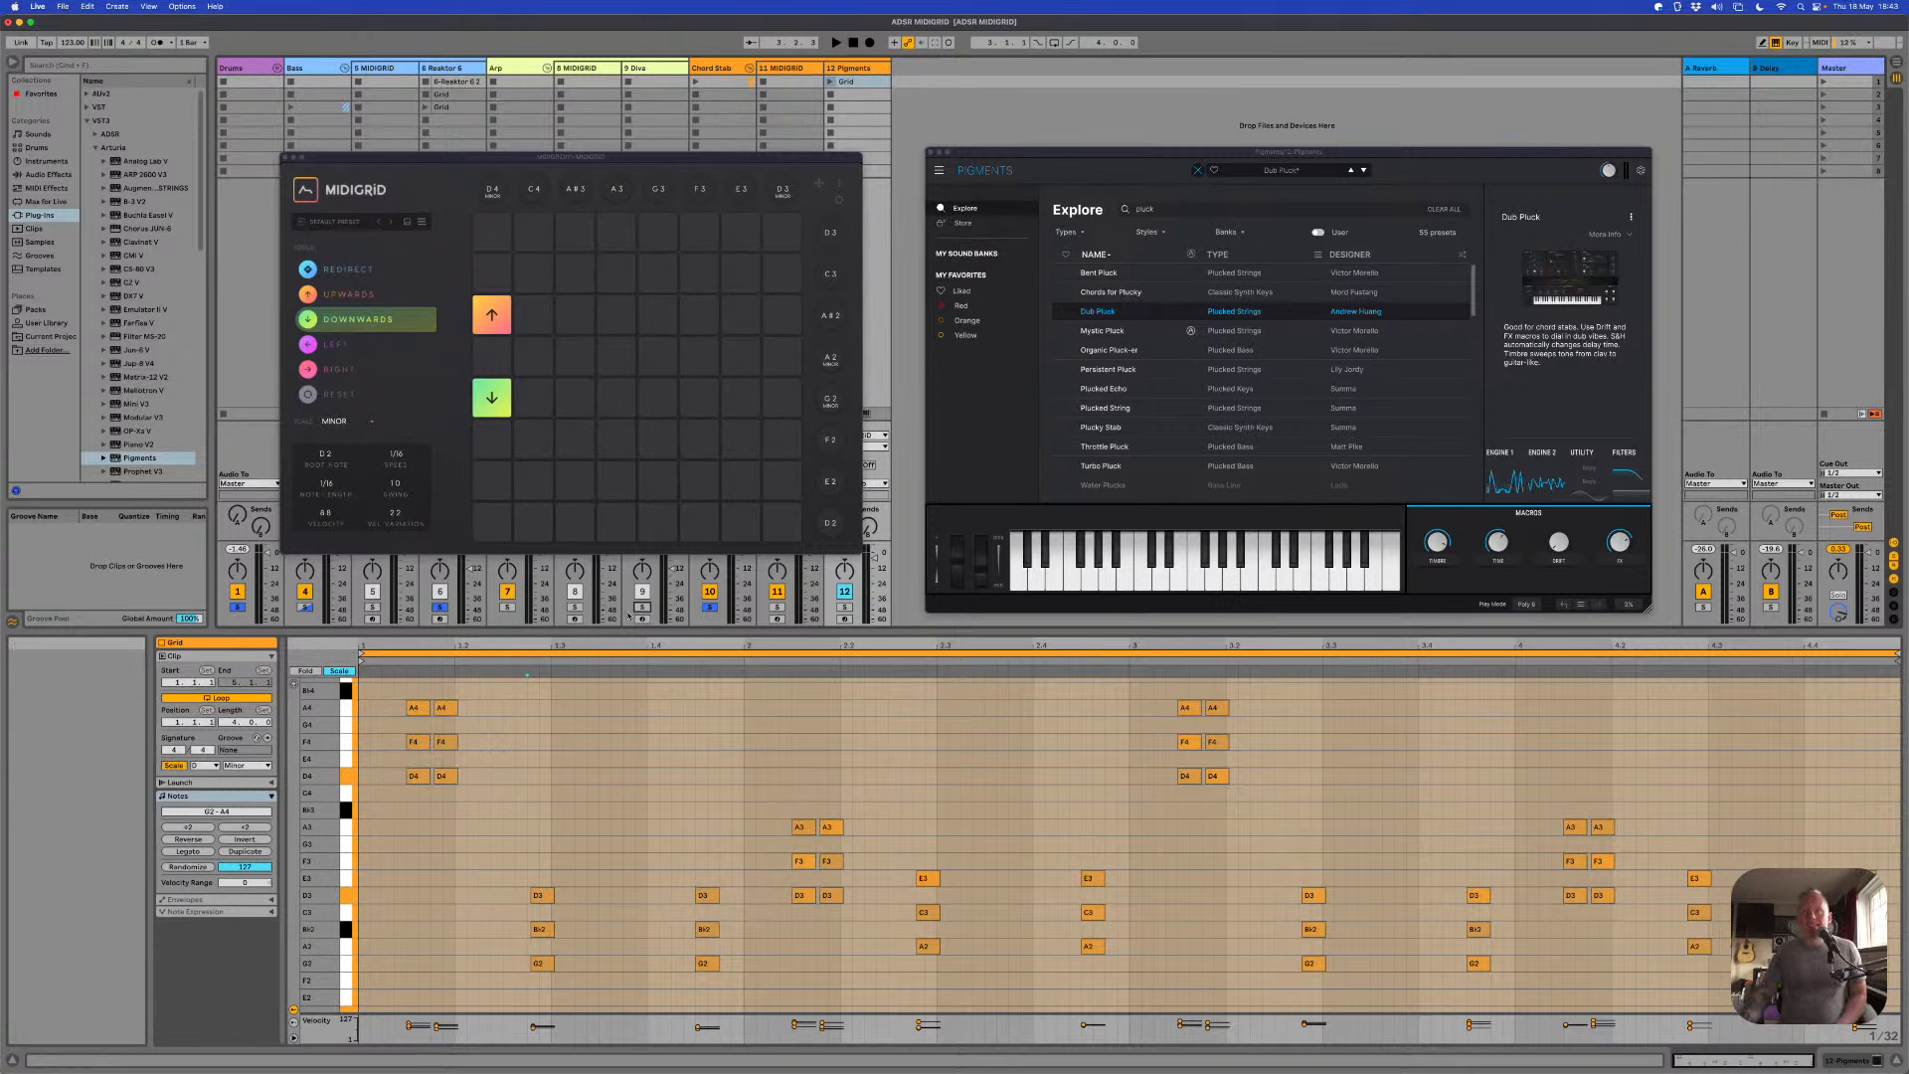
Step: Save the MIDIGRID chord pattern as a preset named "003 - Big Fun with Chords"
left_click(490, 192)
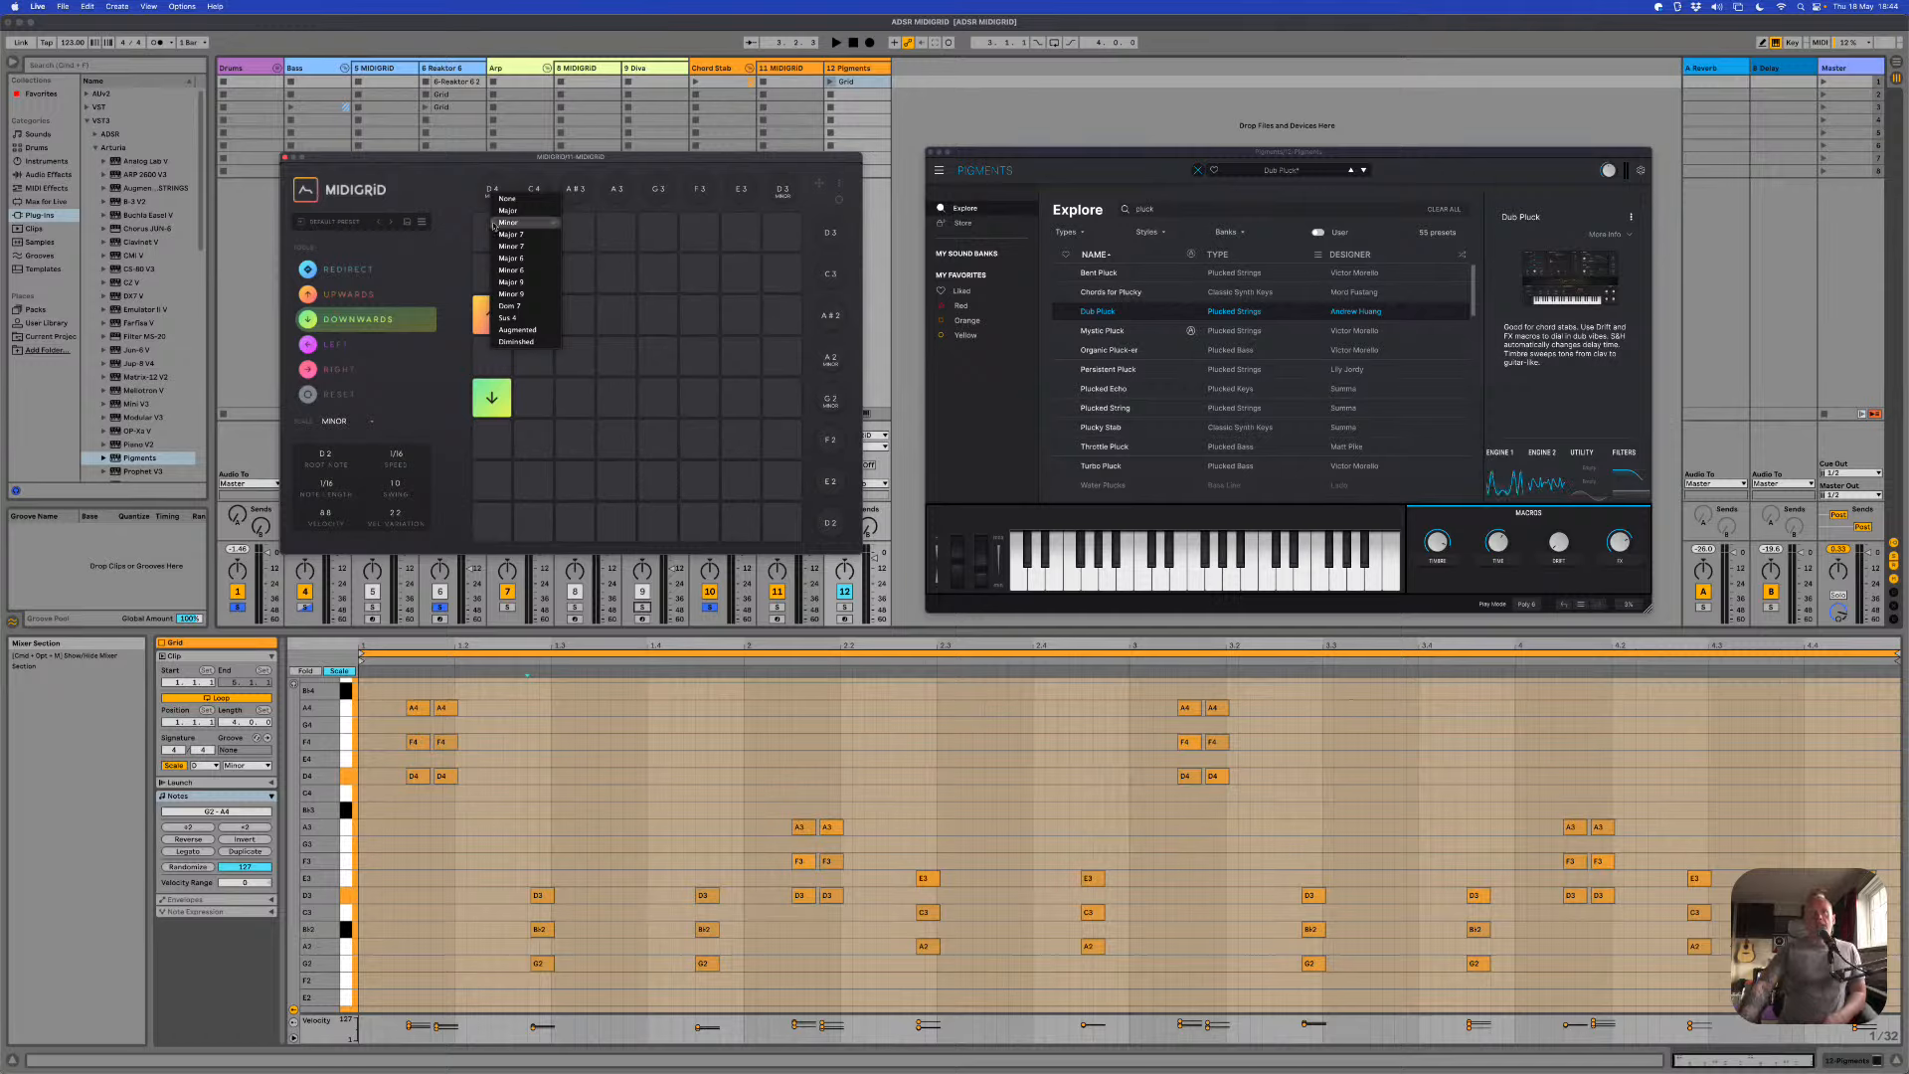
left_click(417, 184)
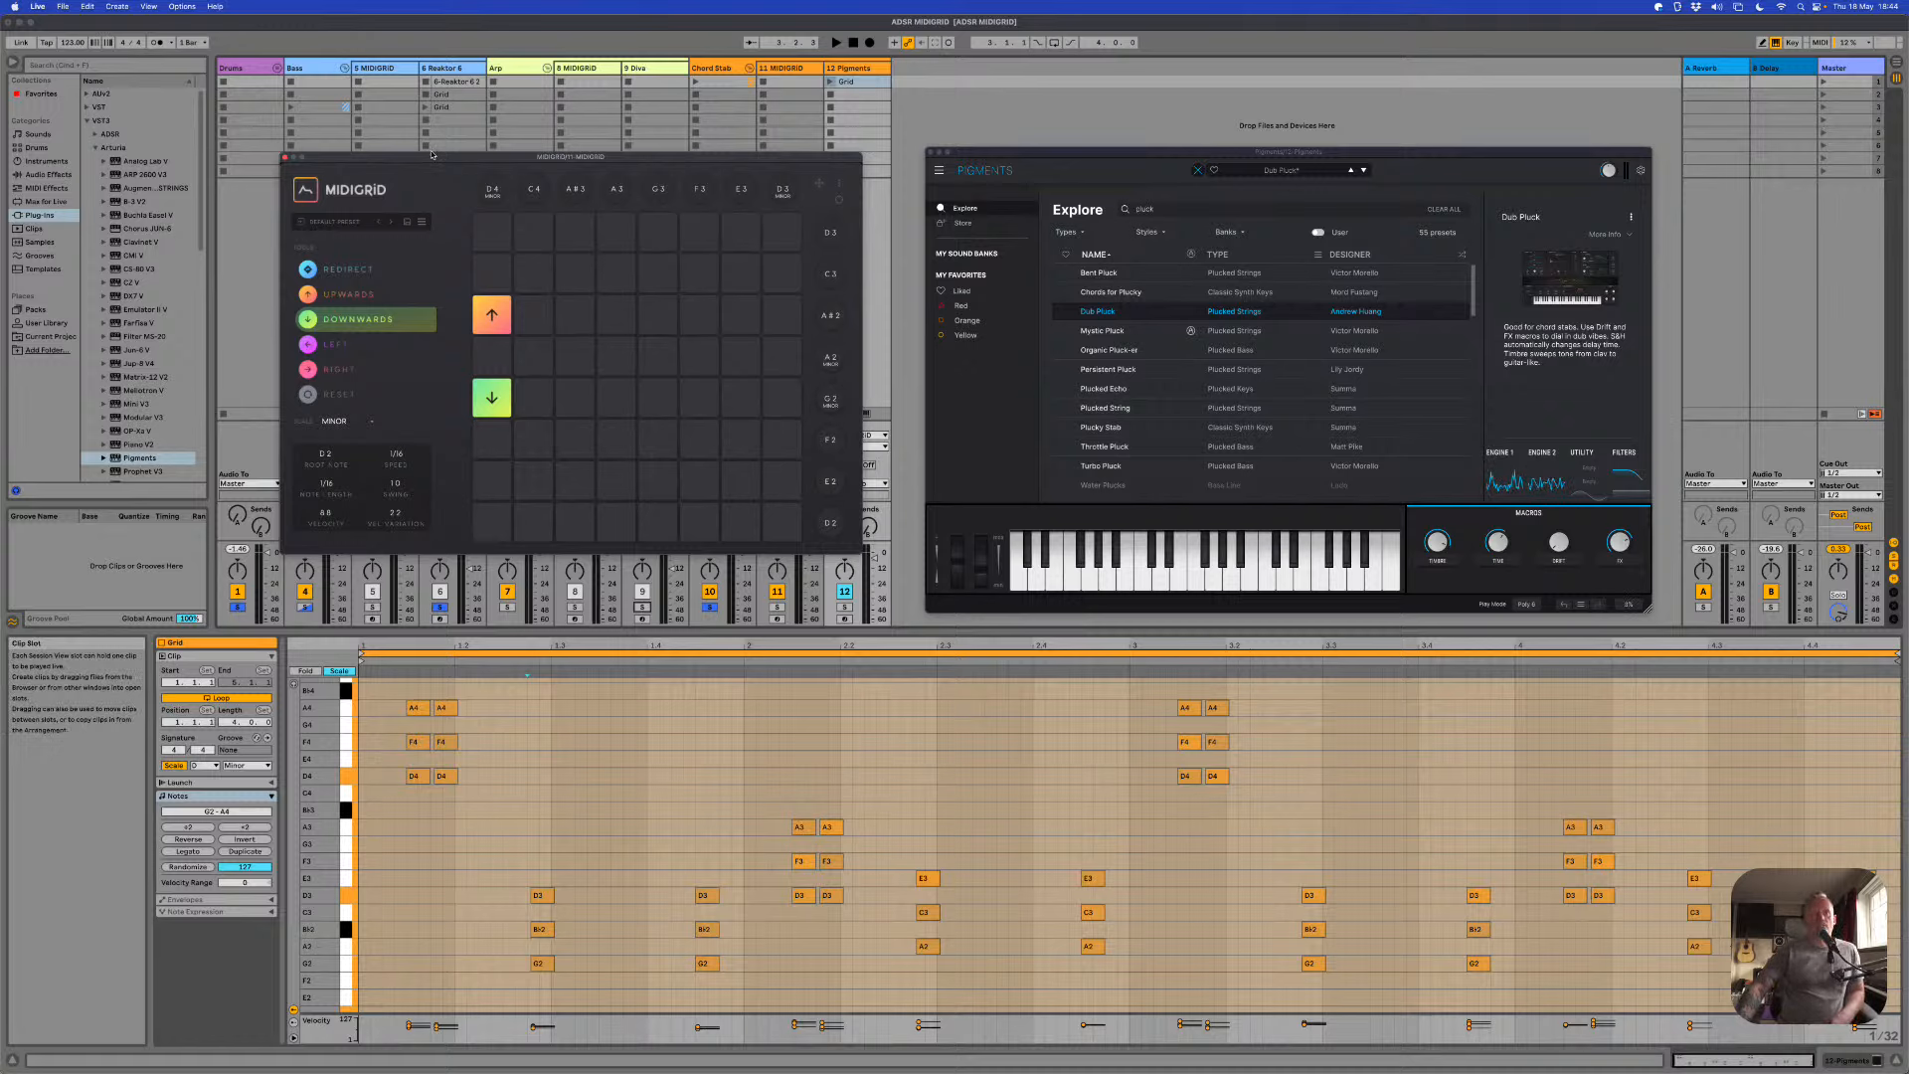
left_click_drag(429, 159, 436, 197)
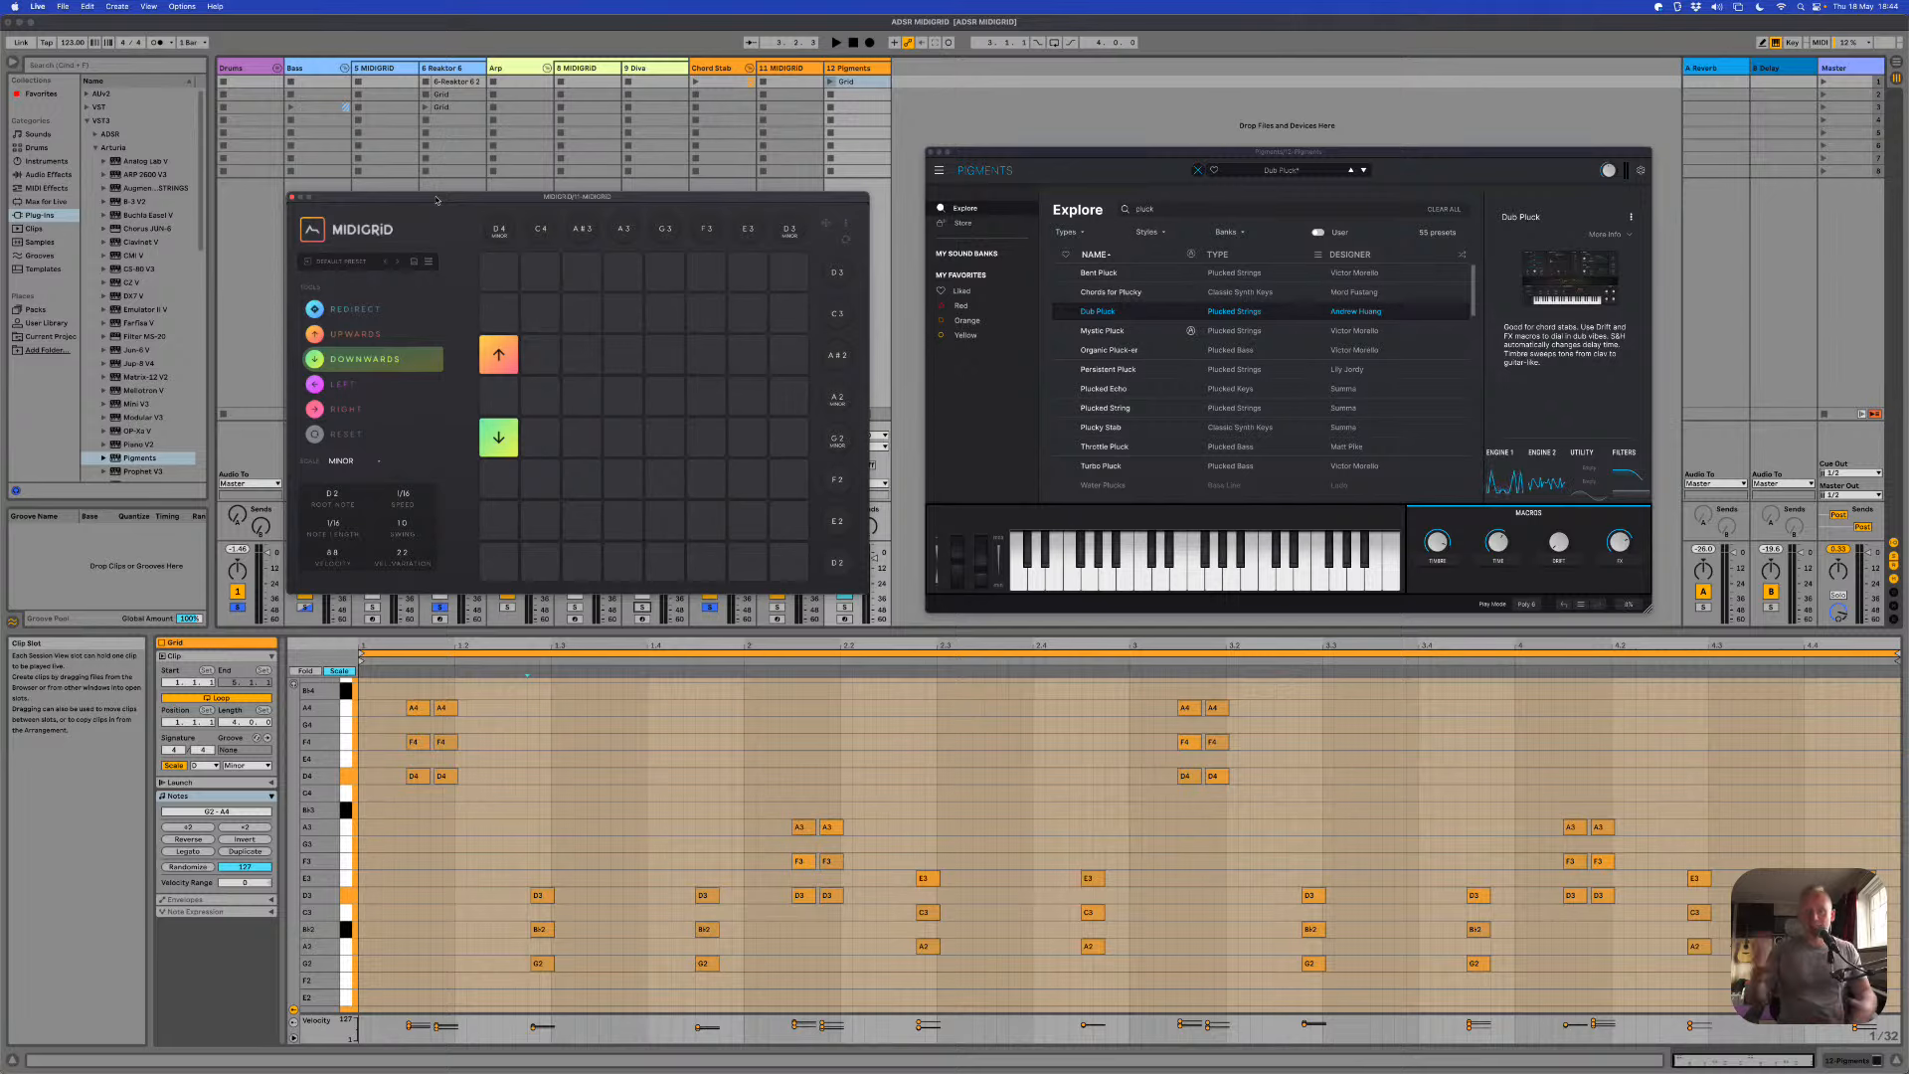
left_click(414, 262)
left_click(1120, 315)
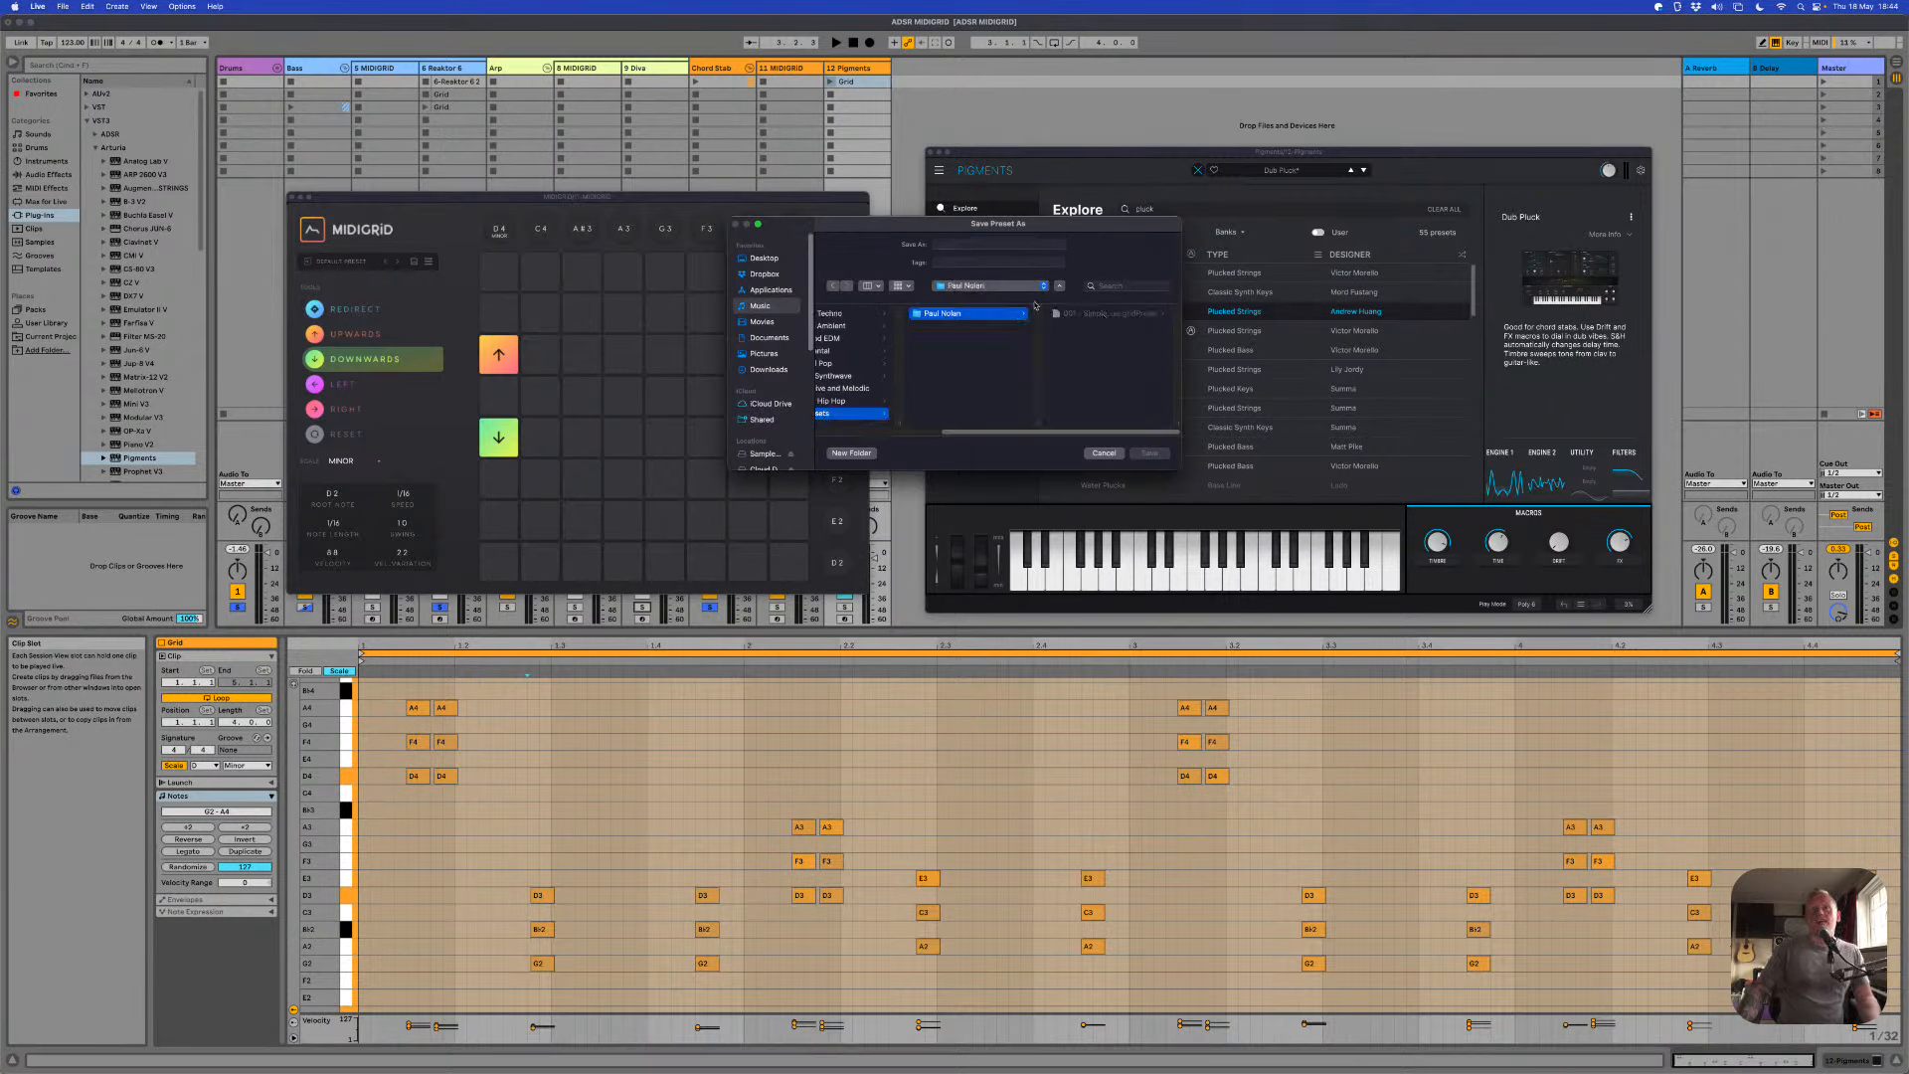
left_click(961, 248)
type("003 - Big Fun with Chords")
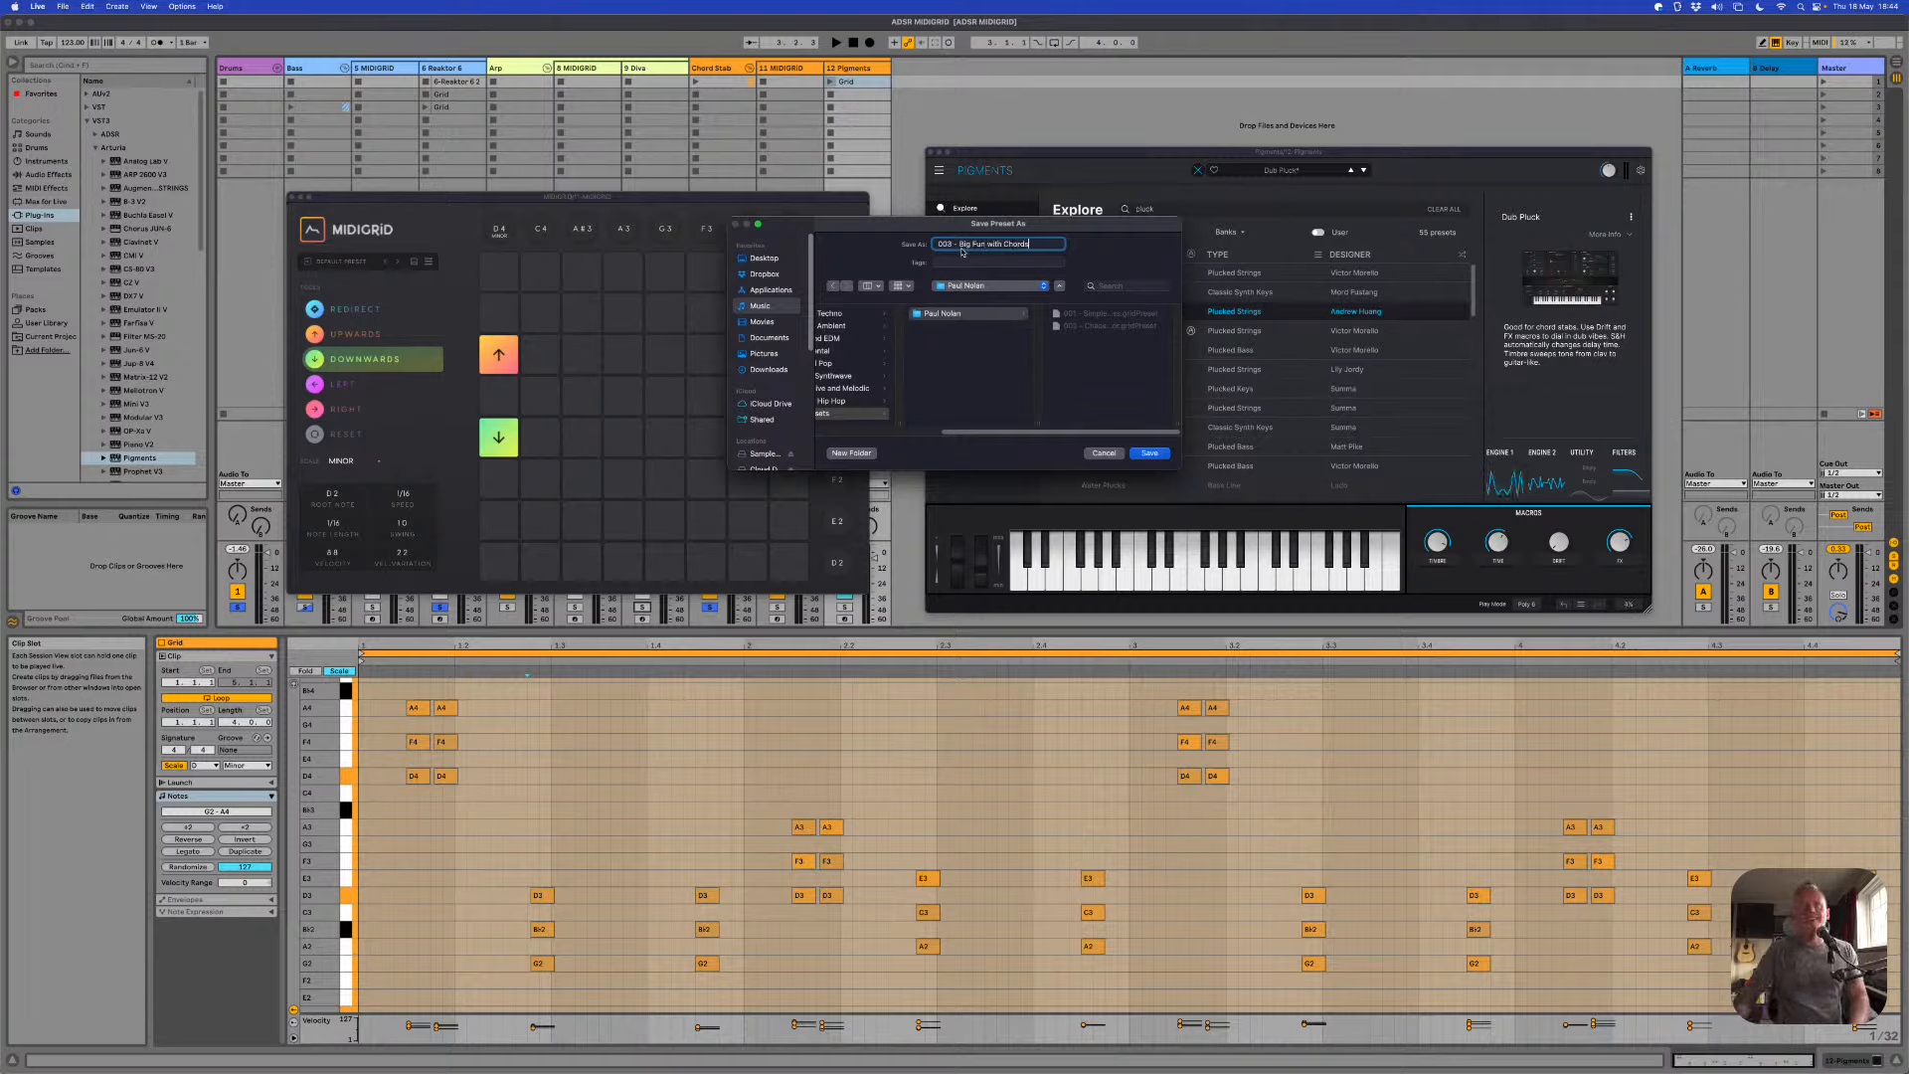
left_click(1150, 453)
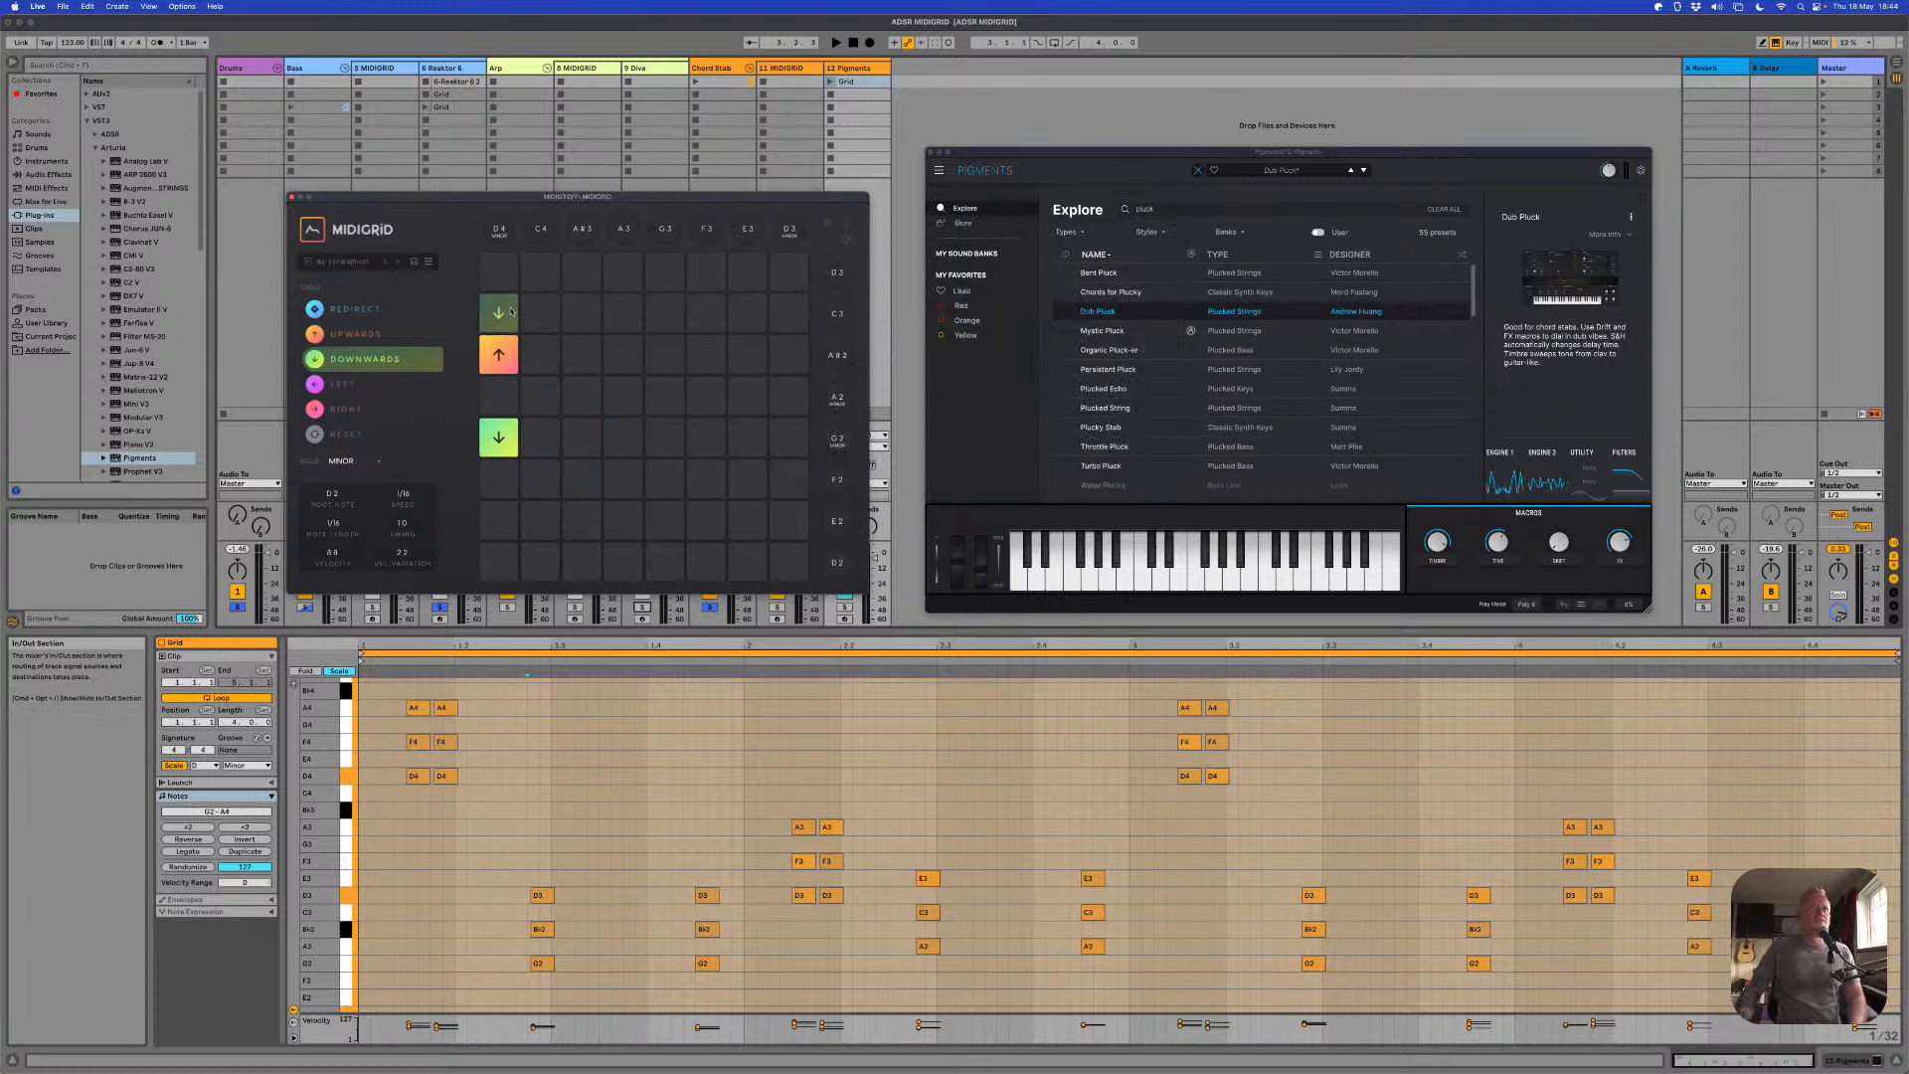
left_click(505, 286)
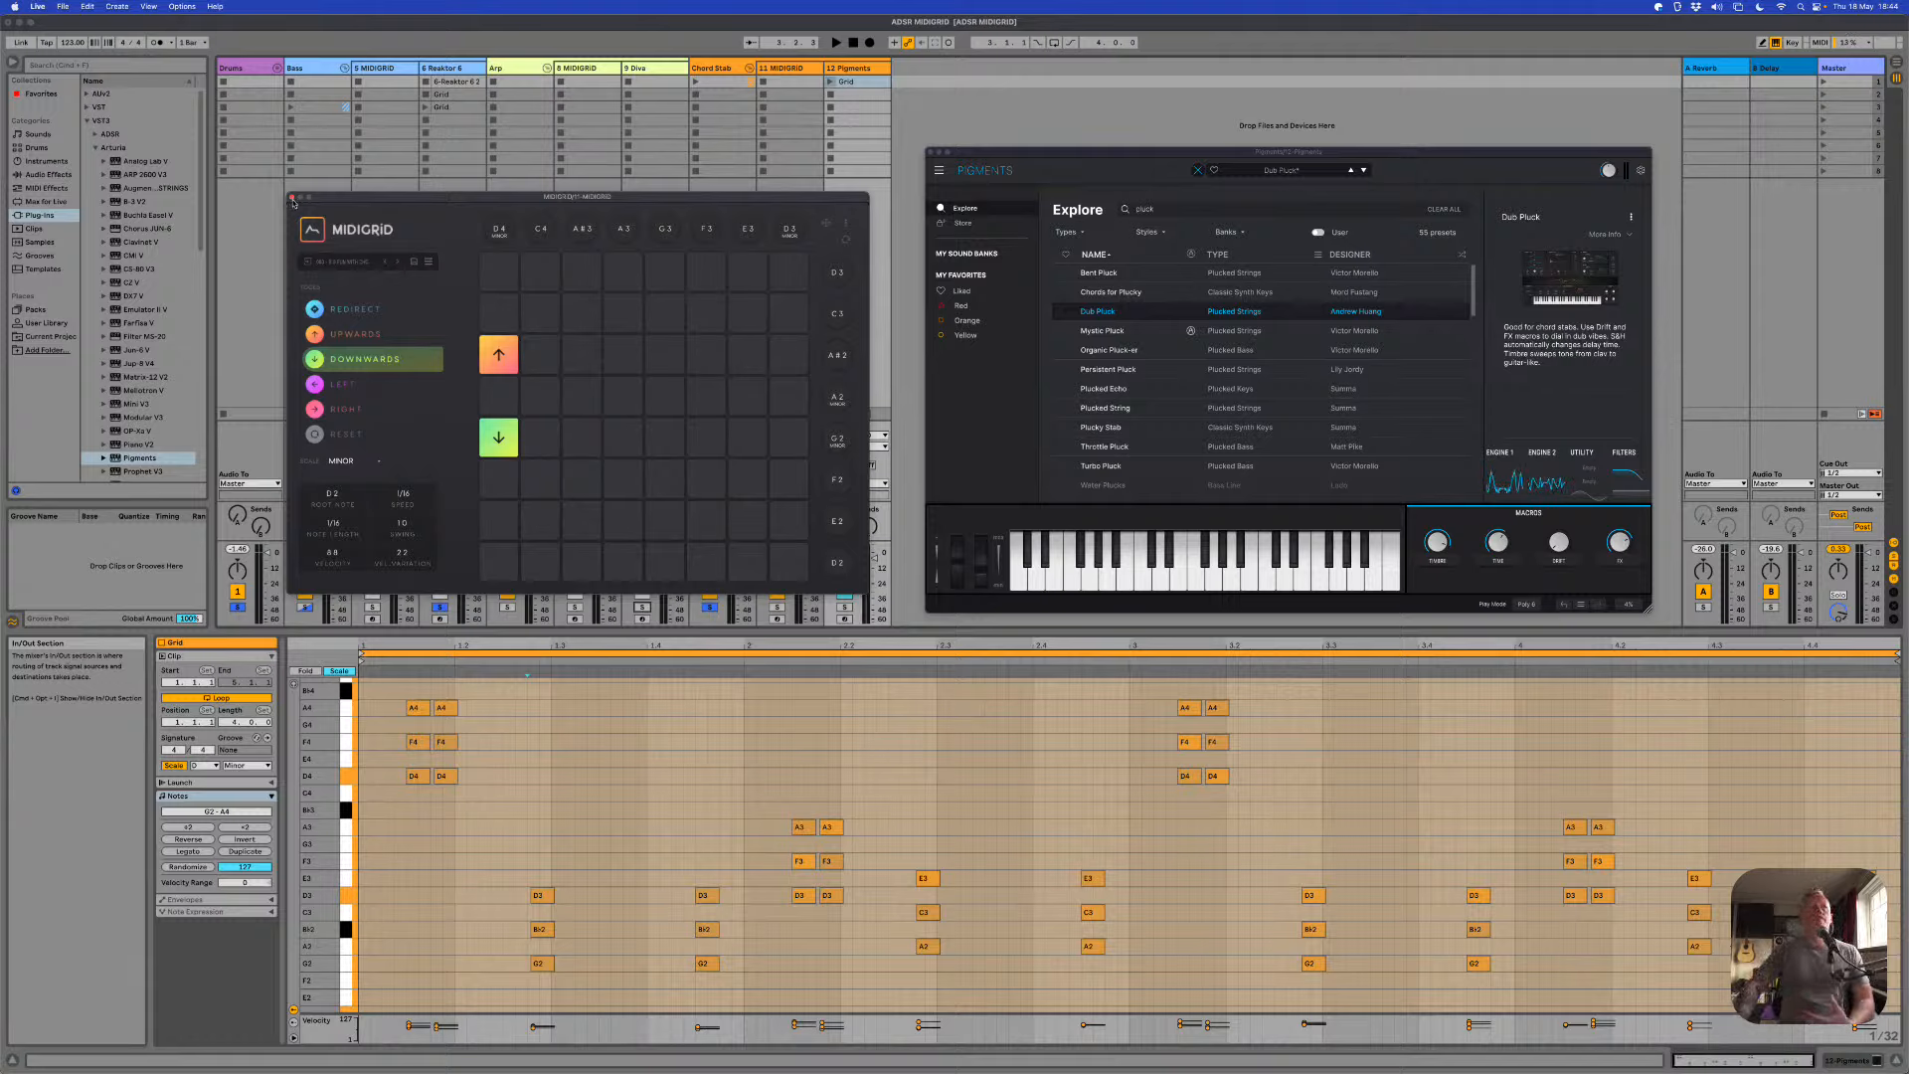
Step: Close the MIDIGRID and Pigments windows and duplicate the Chord Stab group with its tracks
left_click(293, 198)
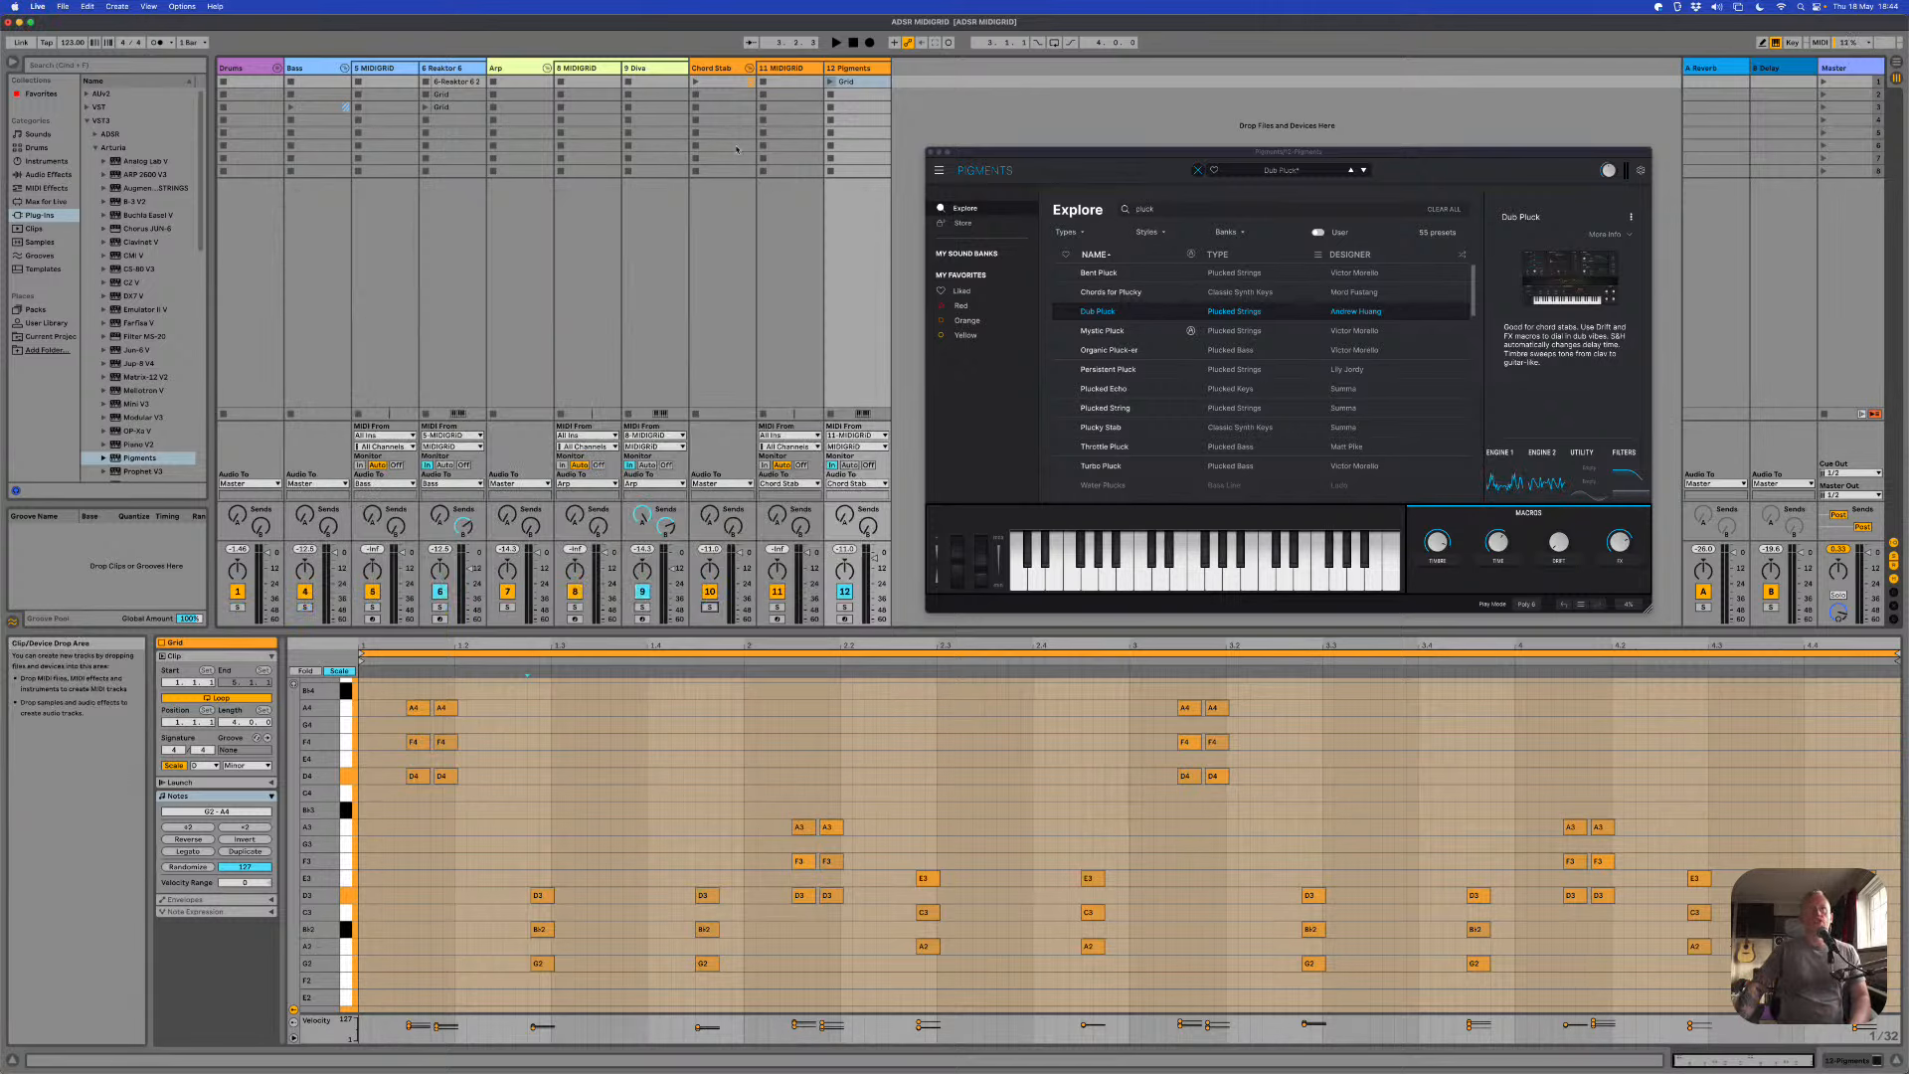
left_click(700, 68)
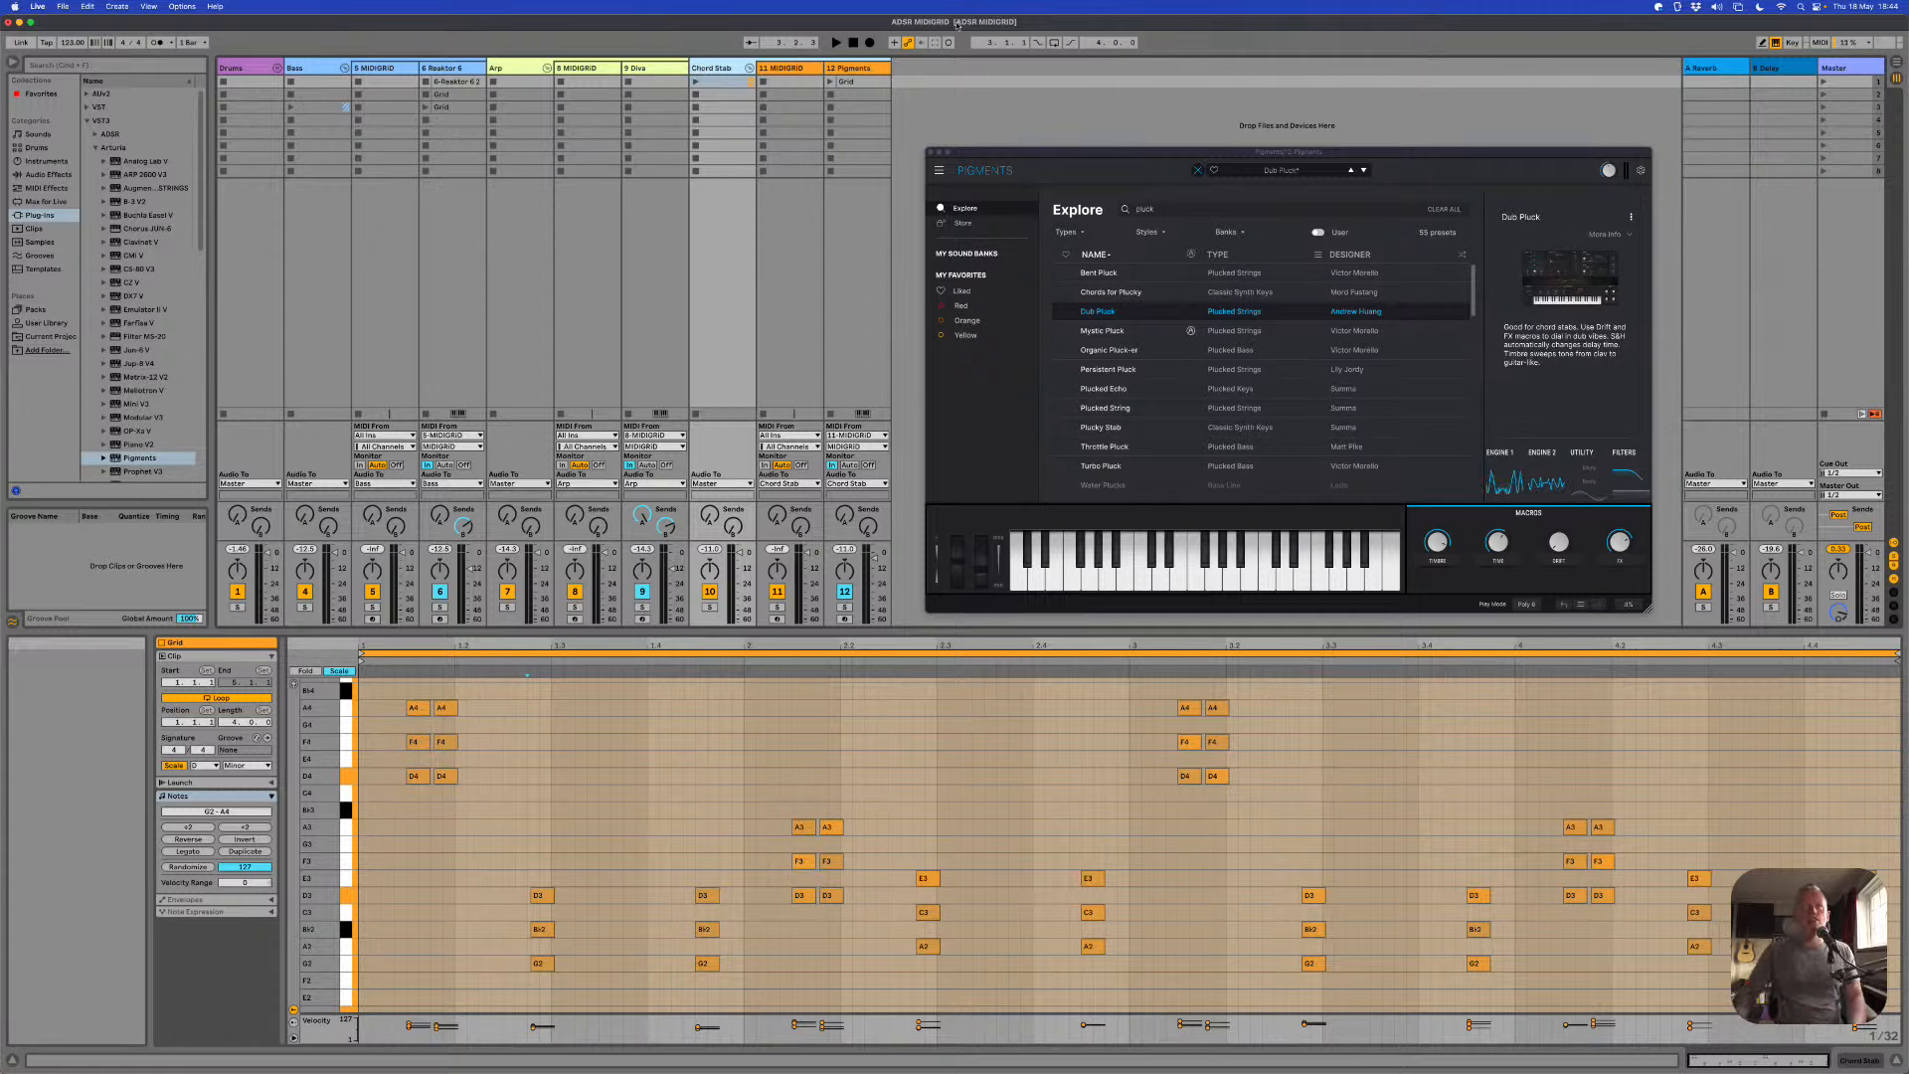
left_click(930, 153)
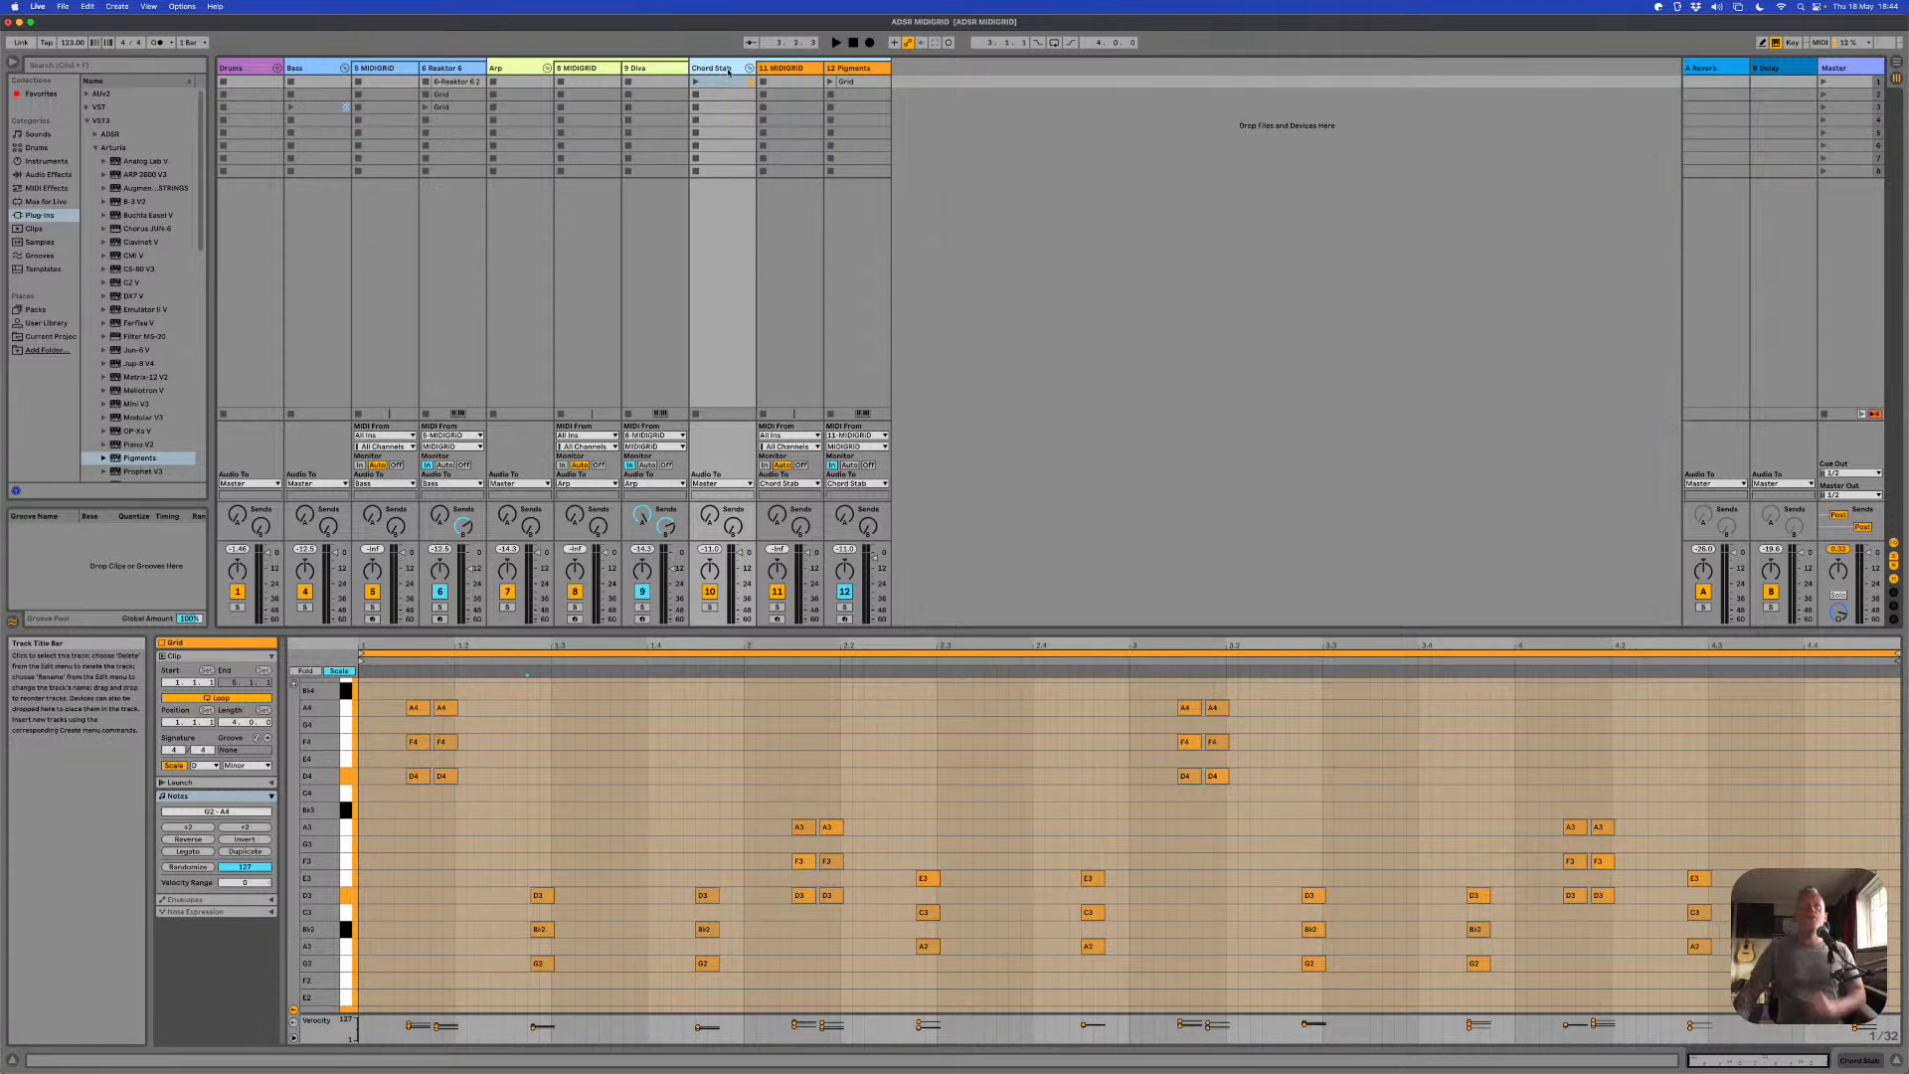
key("super+d")
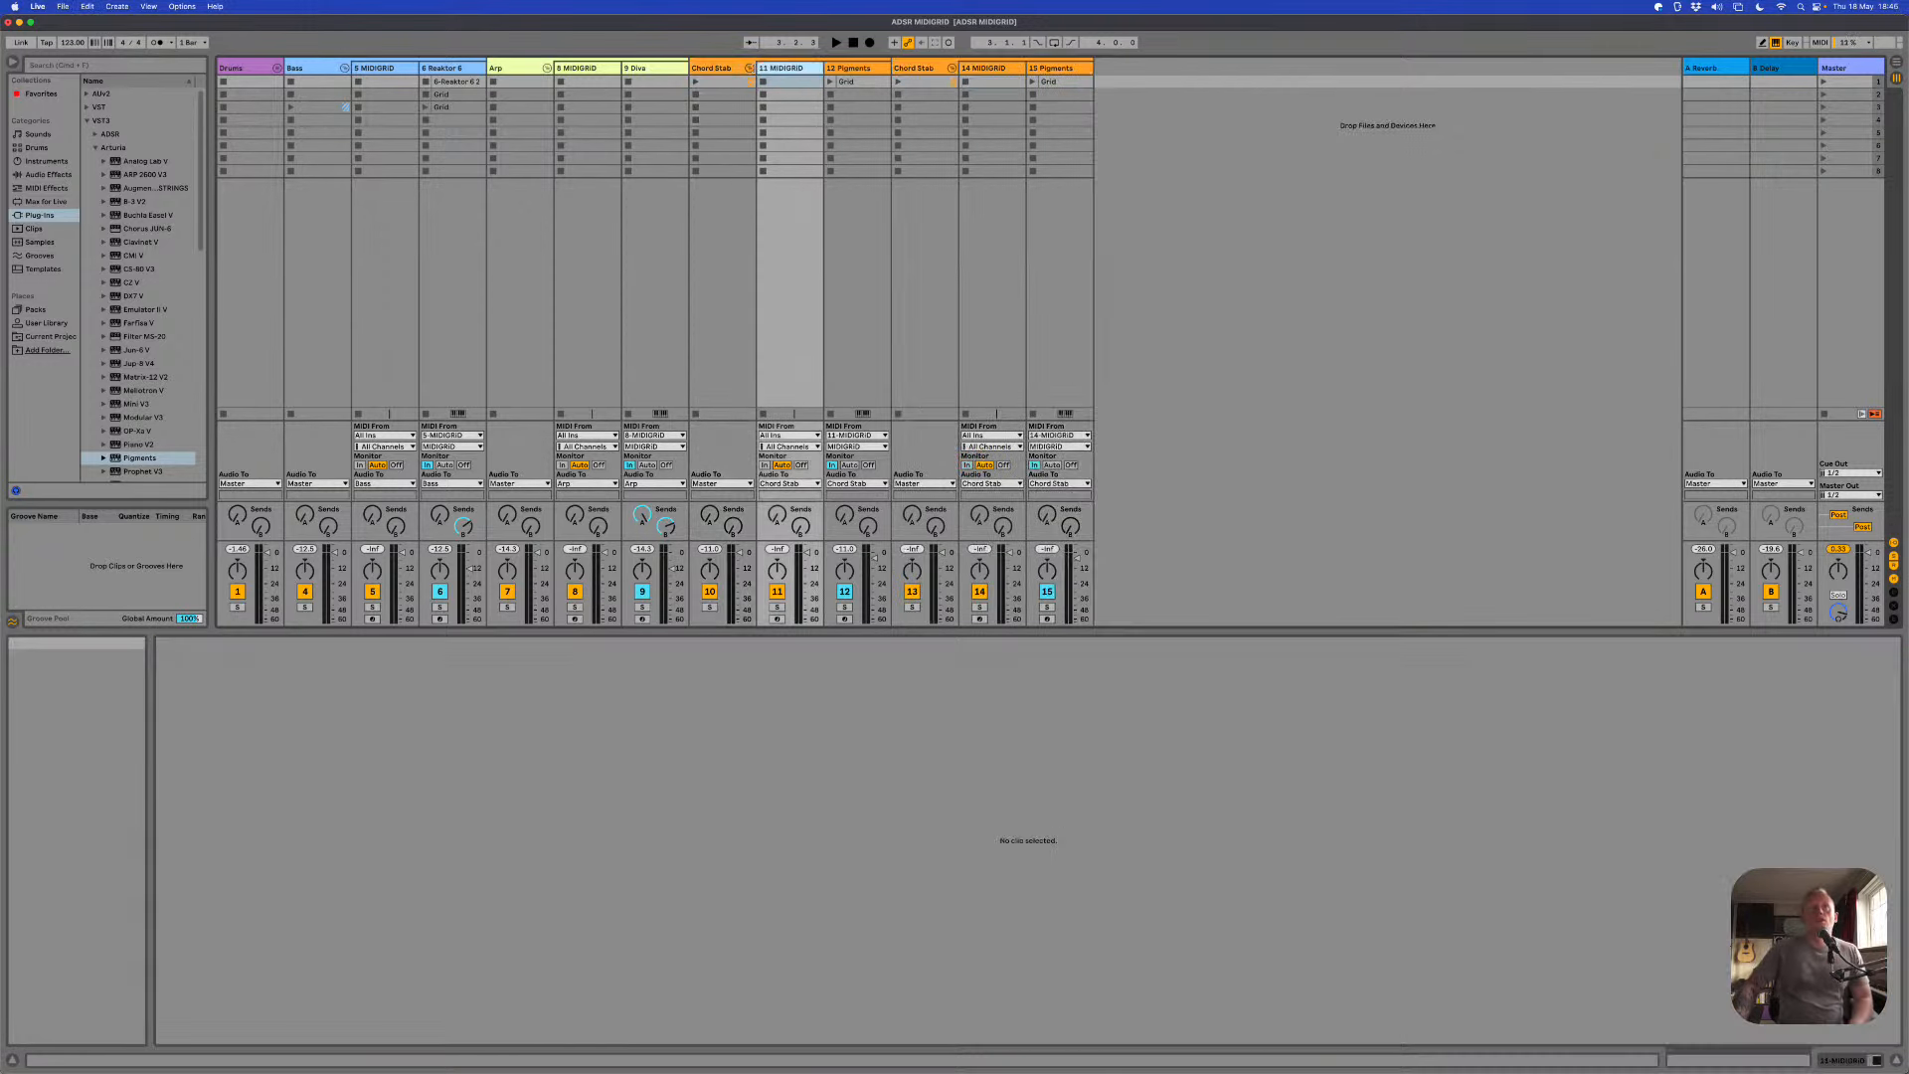
Step: Rename the duplicated Chord Stab group as Pads, colour it blue and assign that colour to its grouped tracks and clips
left_click(919, 70)
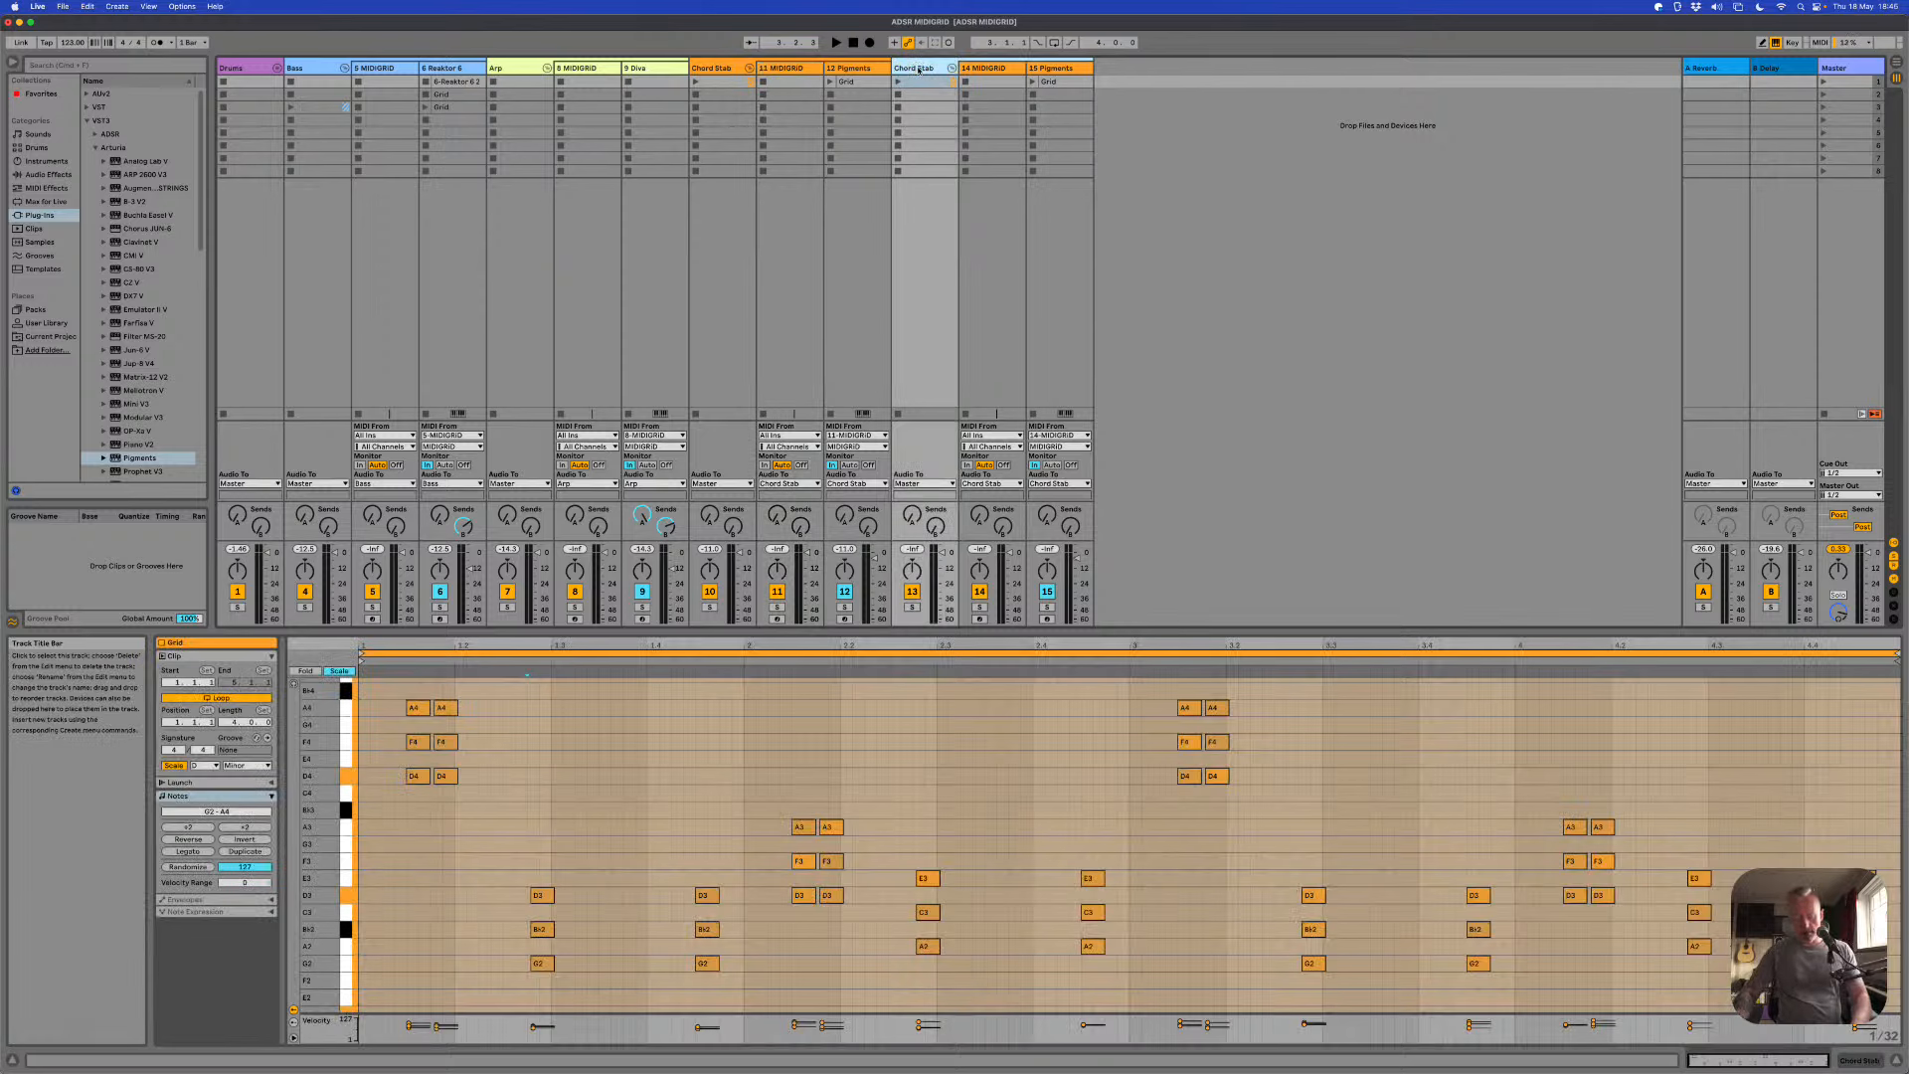
key("super+r")
type("Pads")
key("Return")
right_click(917, 68)
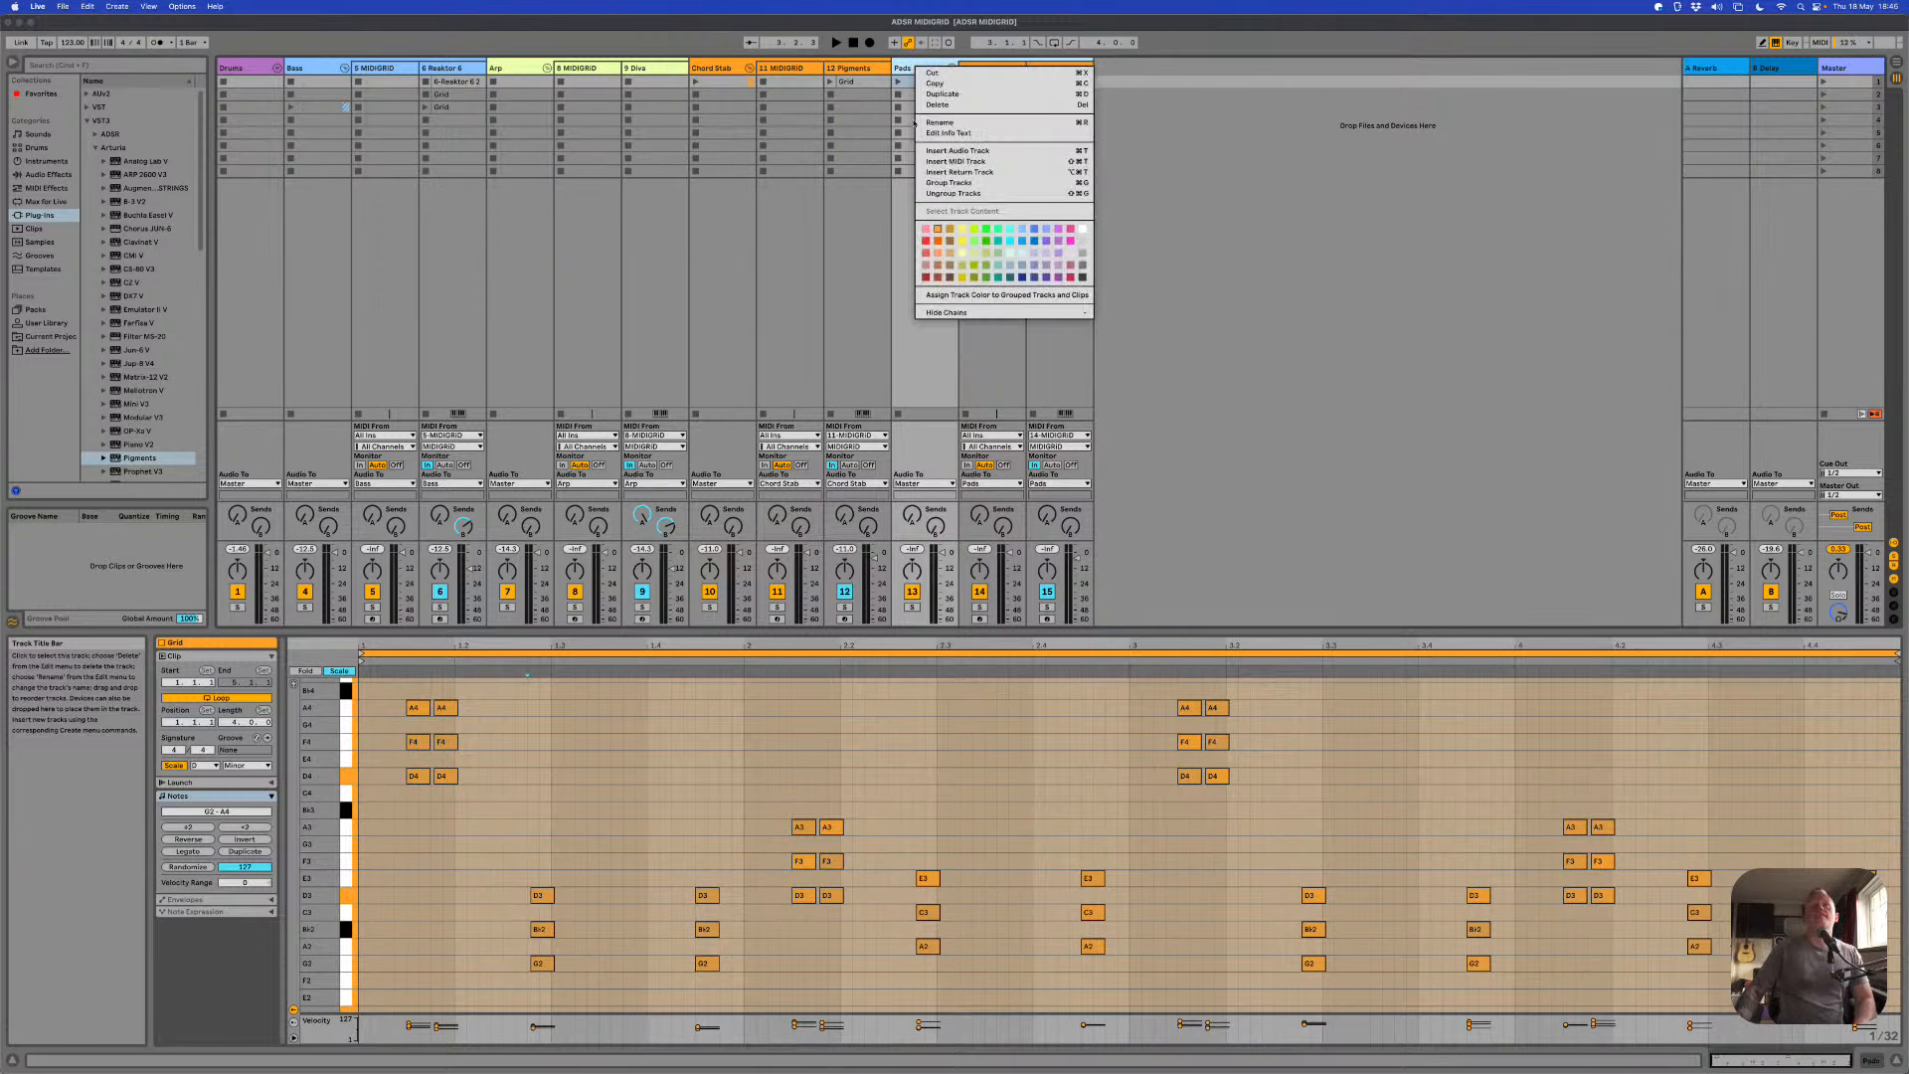
left_click(1024, 243)
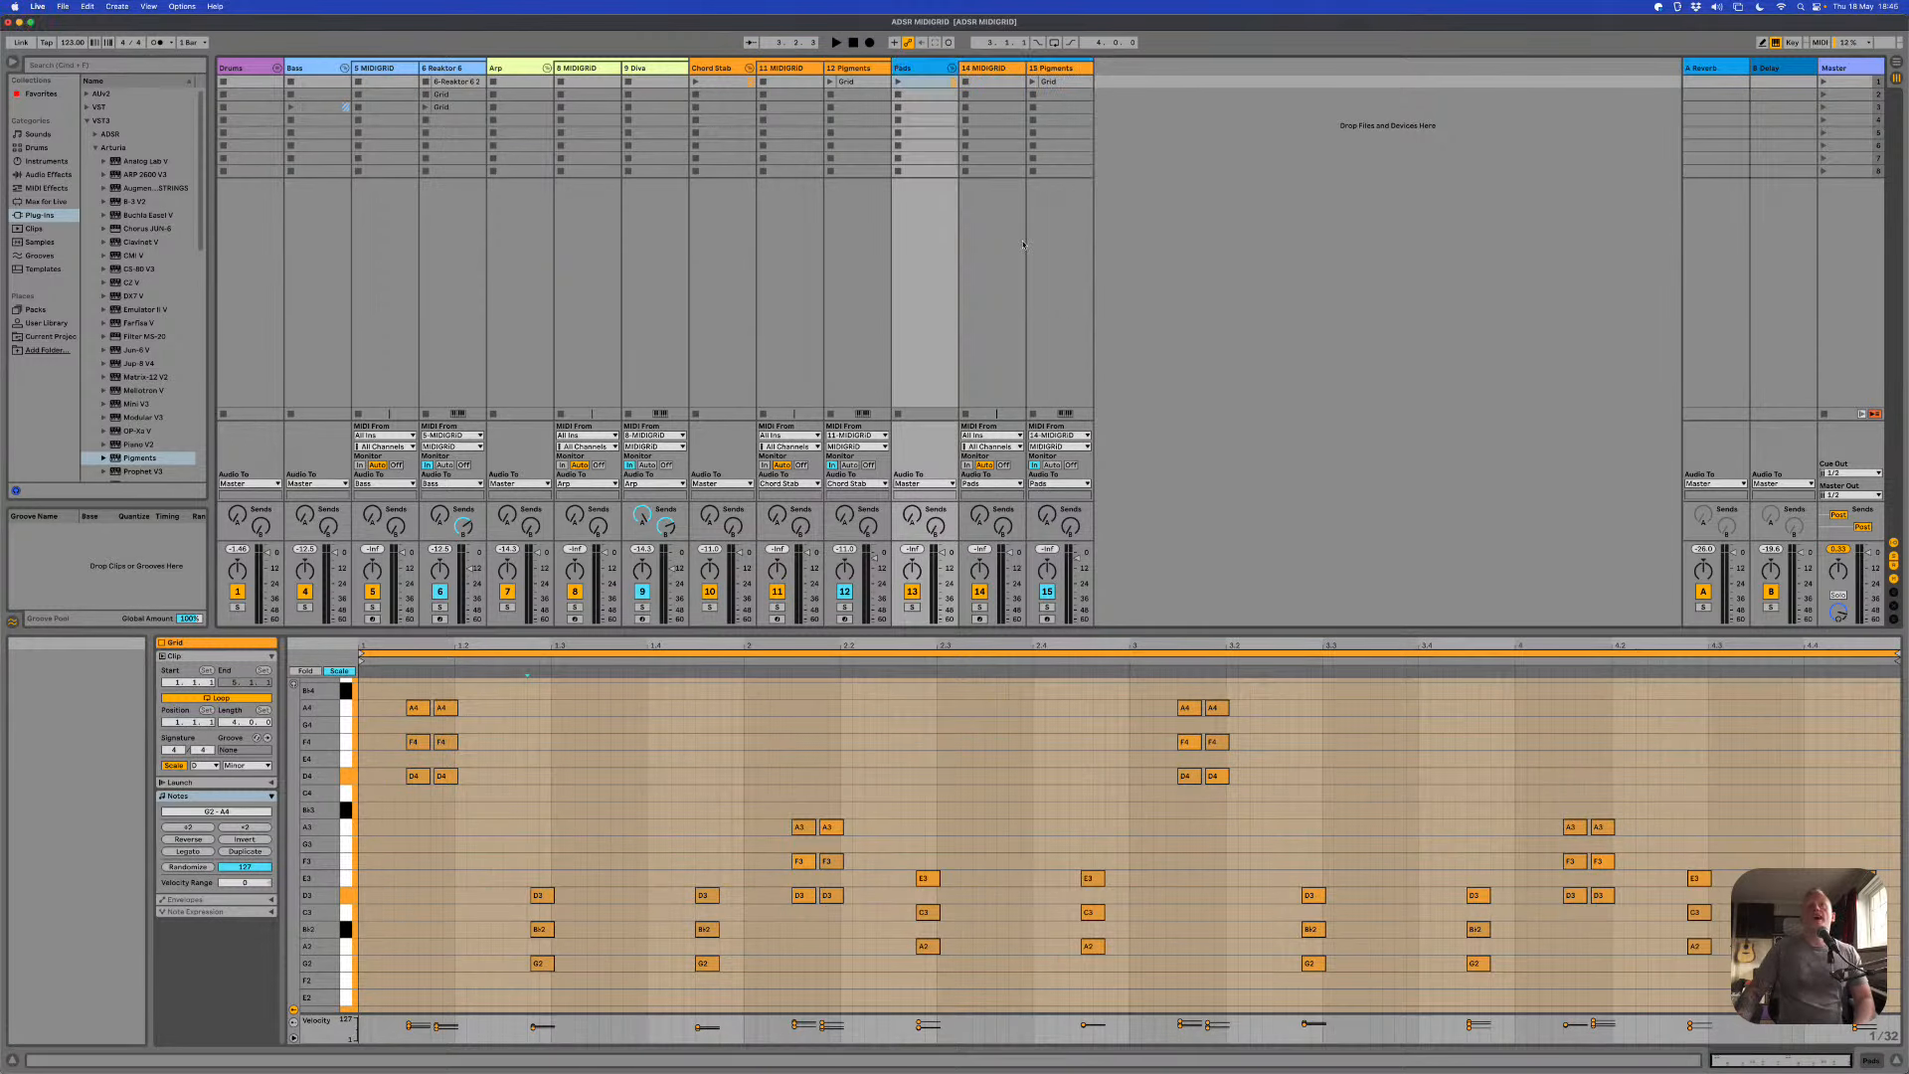
right_click(925, 72)
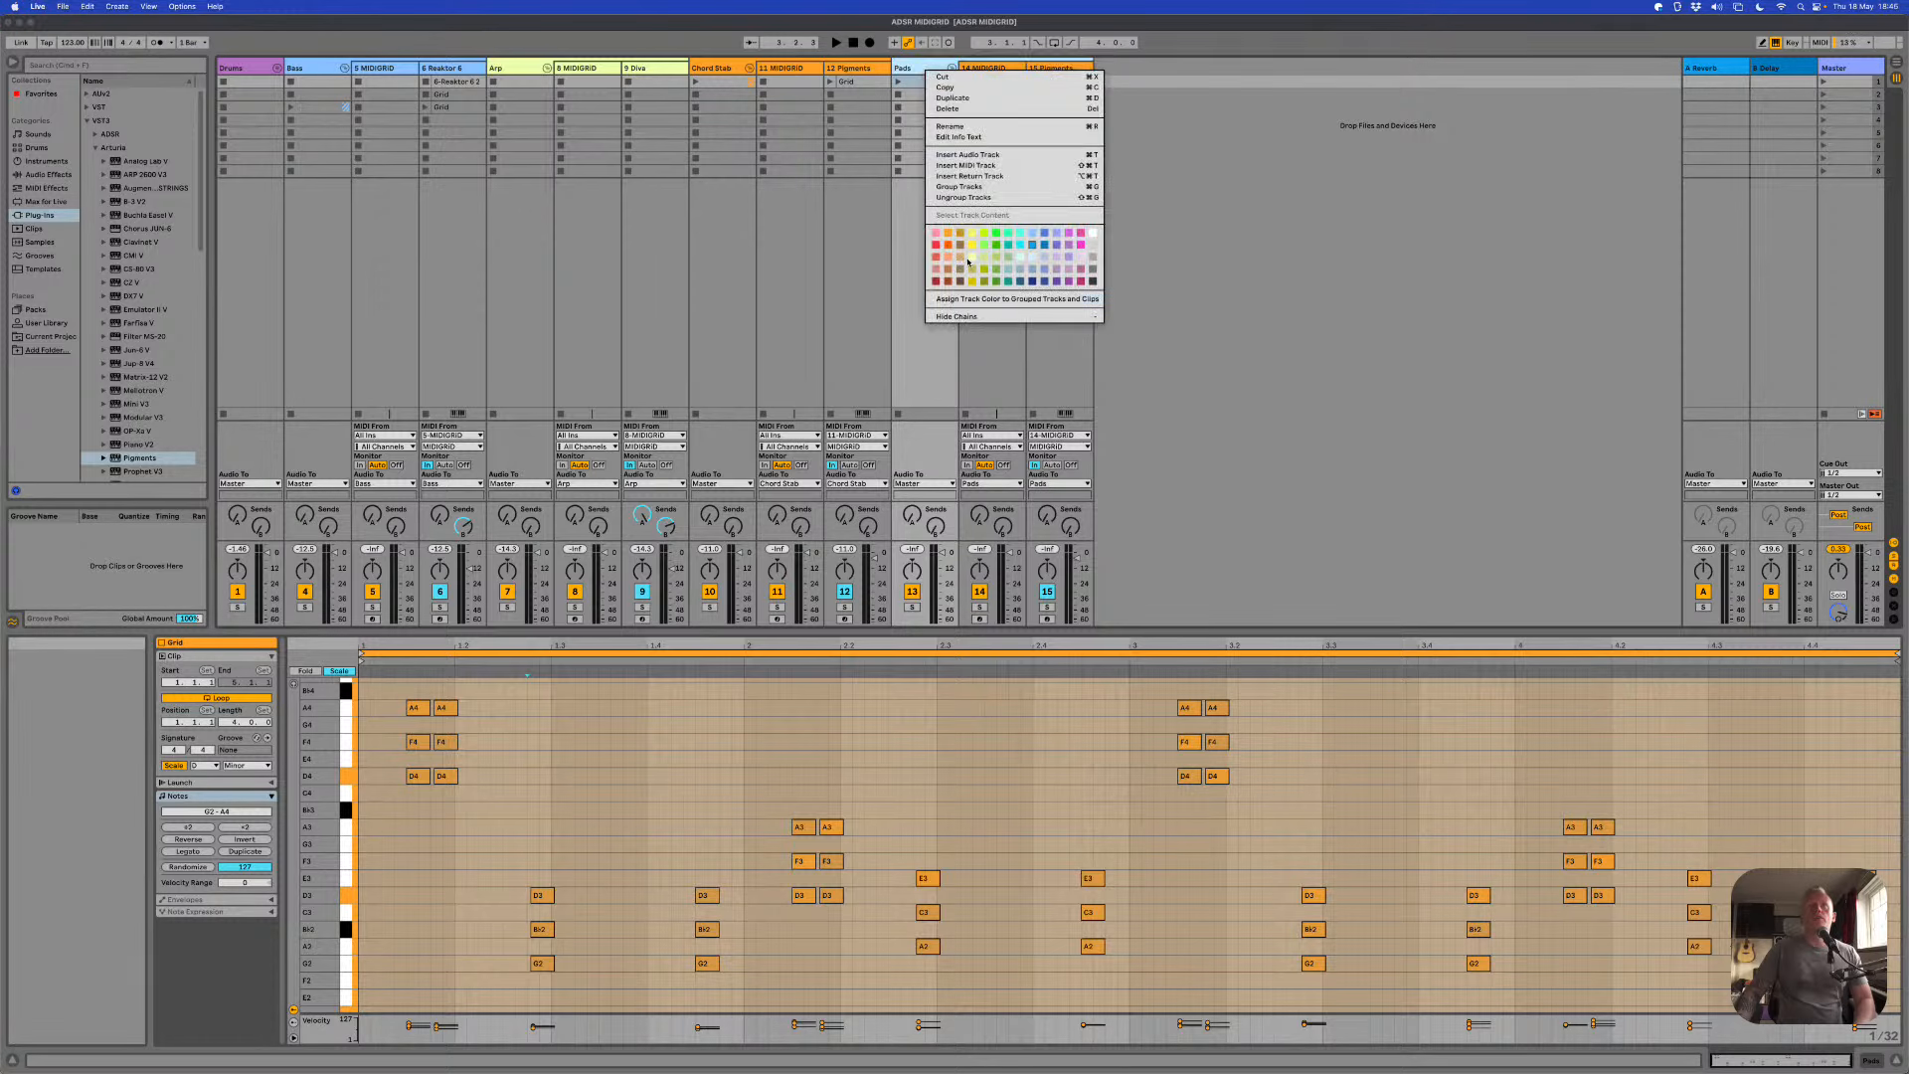
left_click(1015, 299)
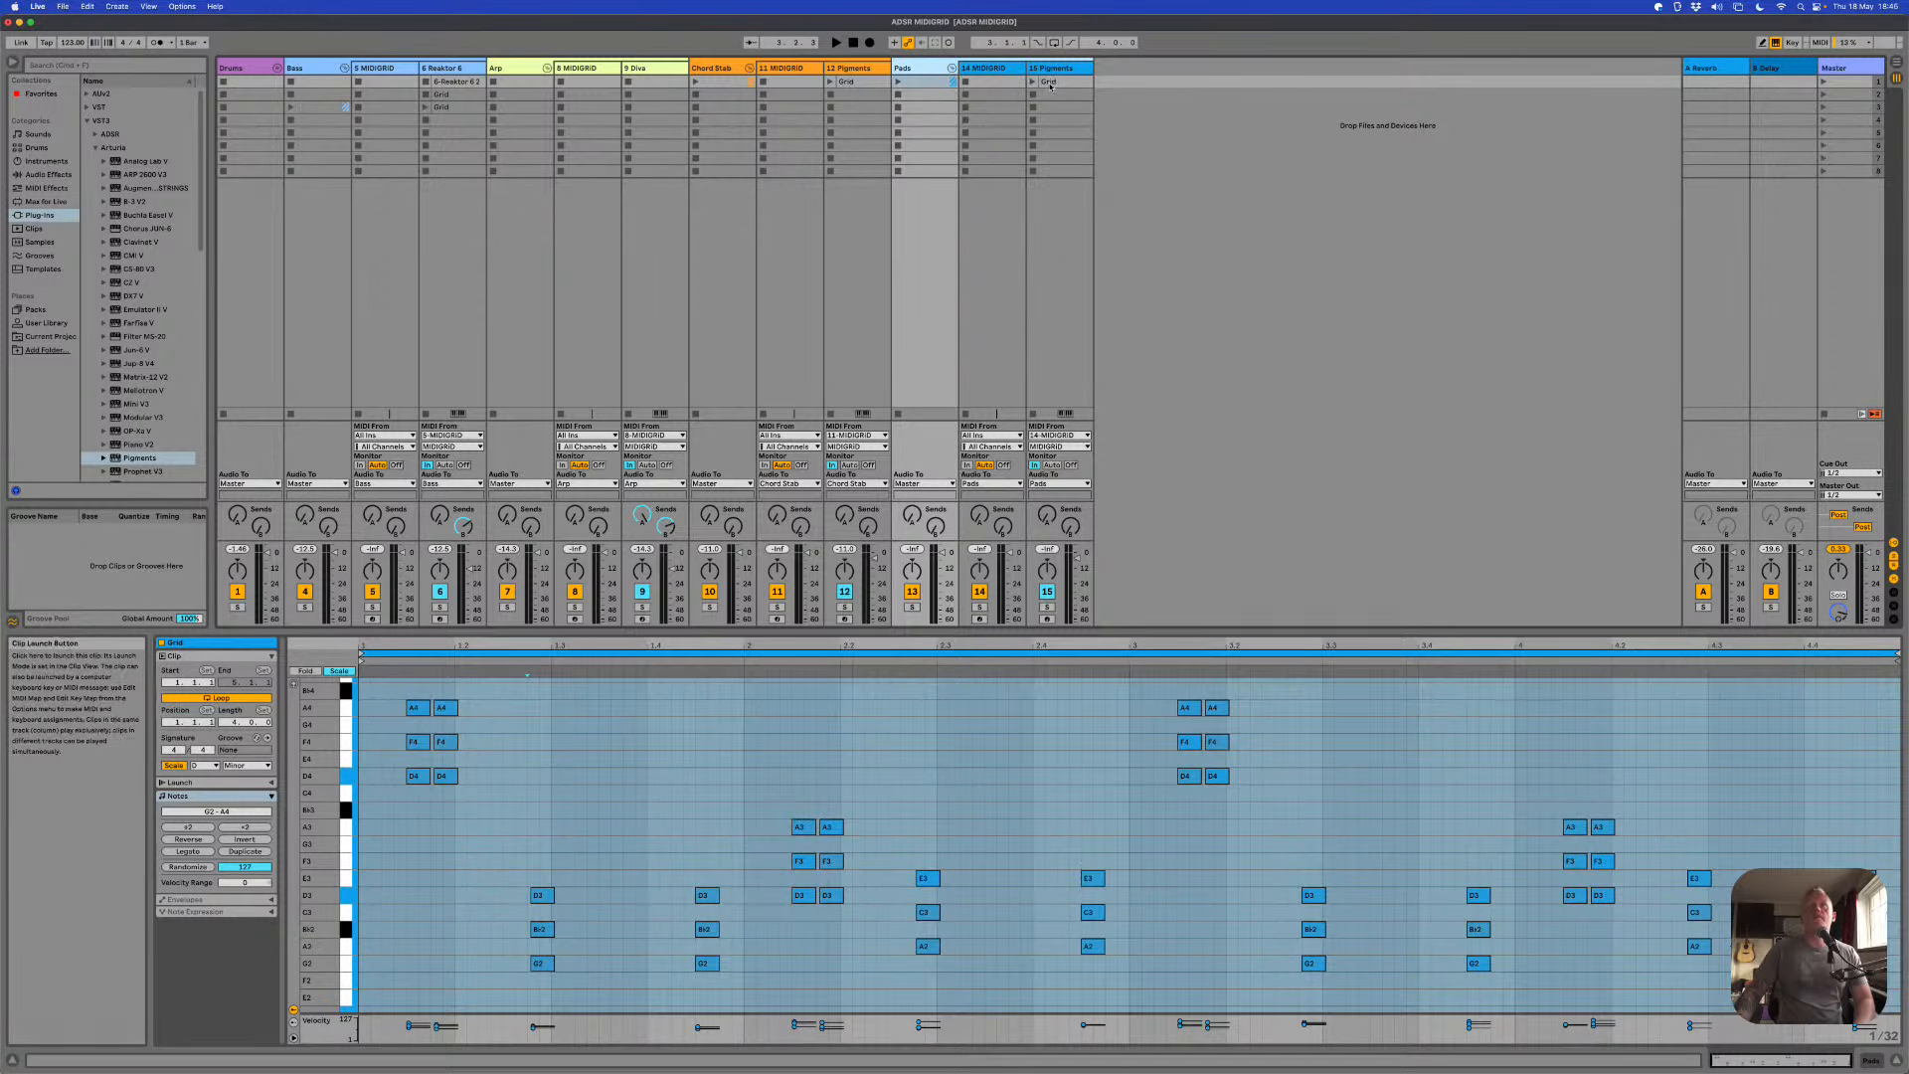
Step: Delete the copied Grid clip from the Pads group's Pigments track and open that track's Pigments instrument
left_click(1050, 81)
key("Delete")
double_click(1052, 69)
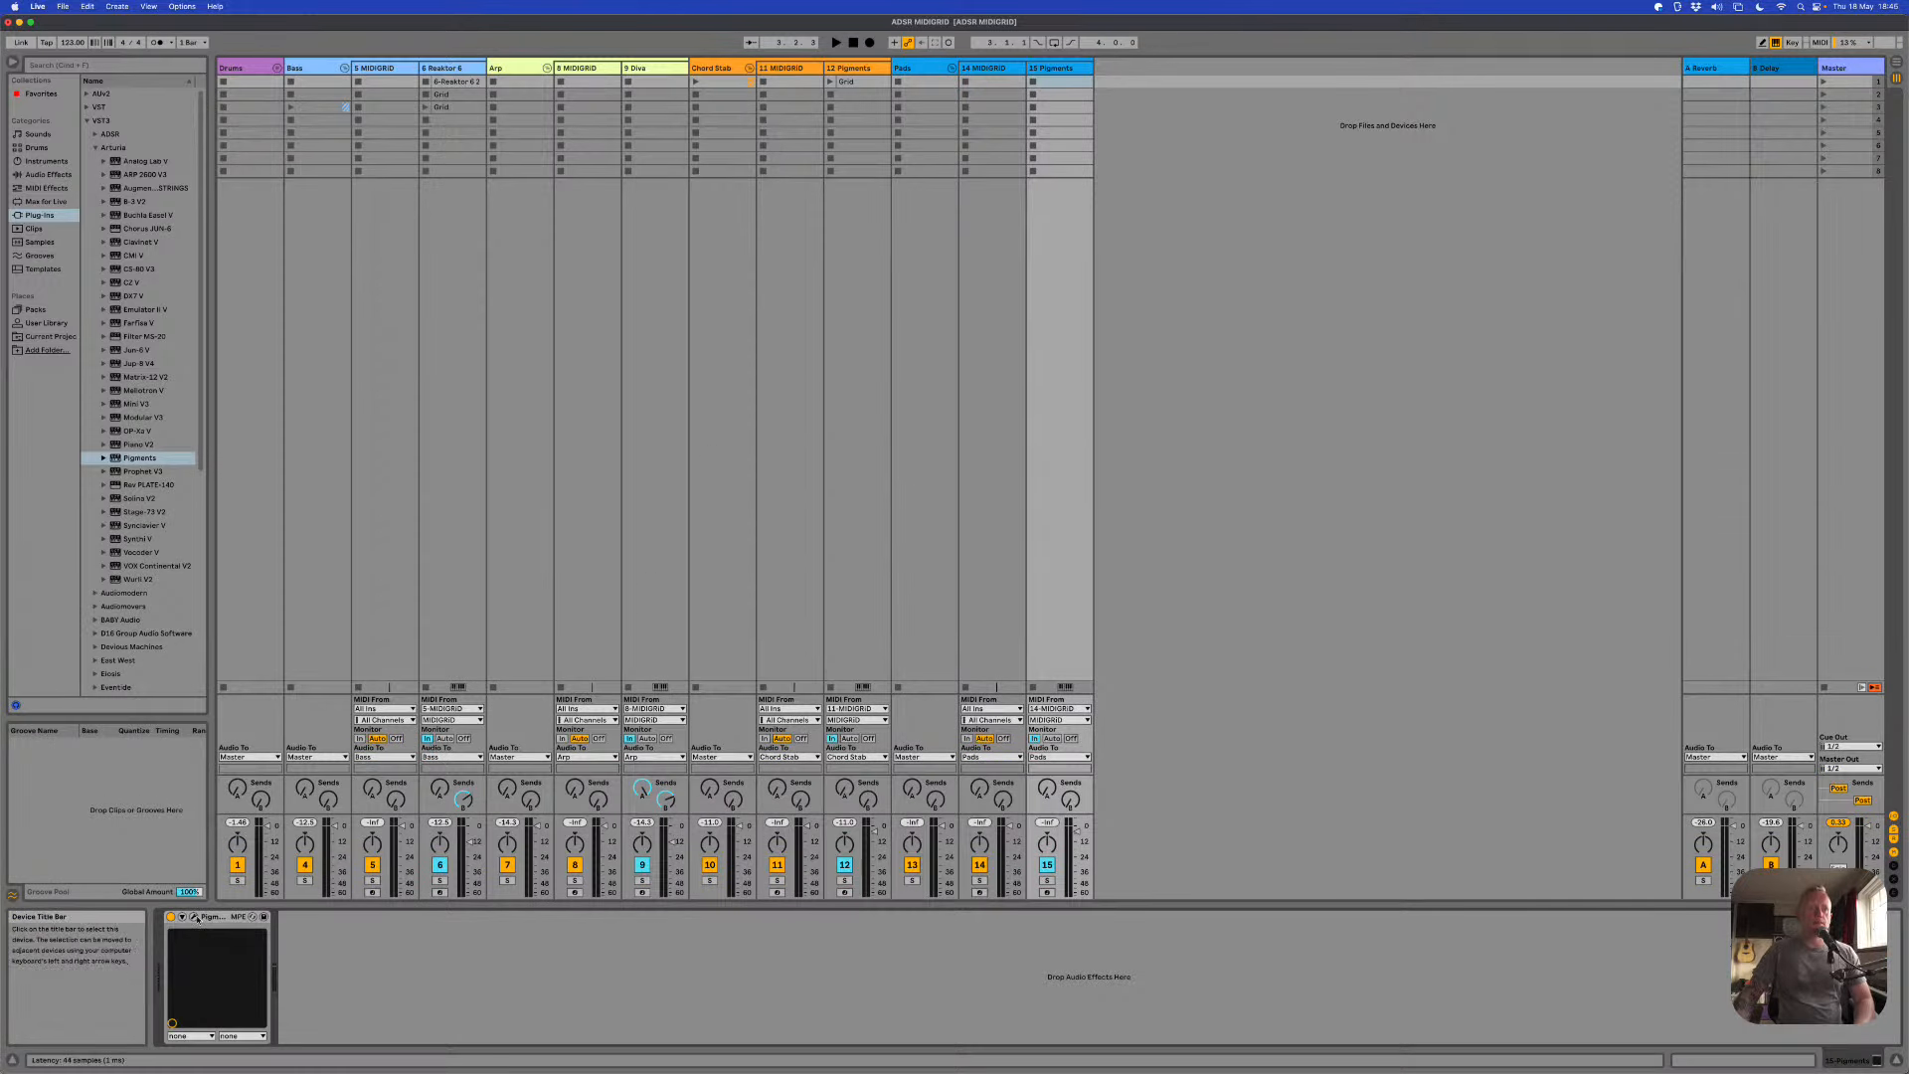
left_click(195, 917)
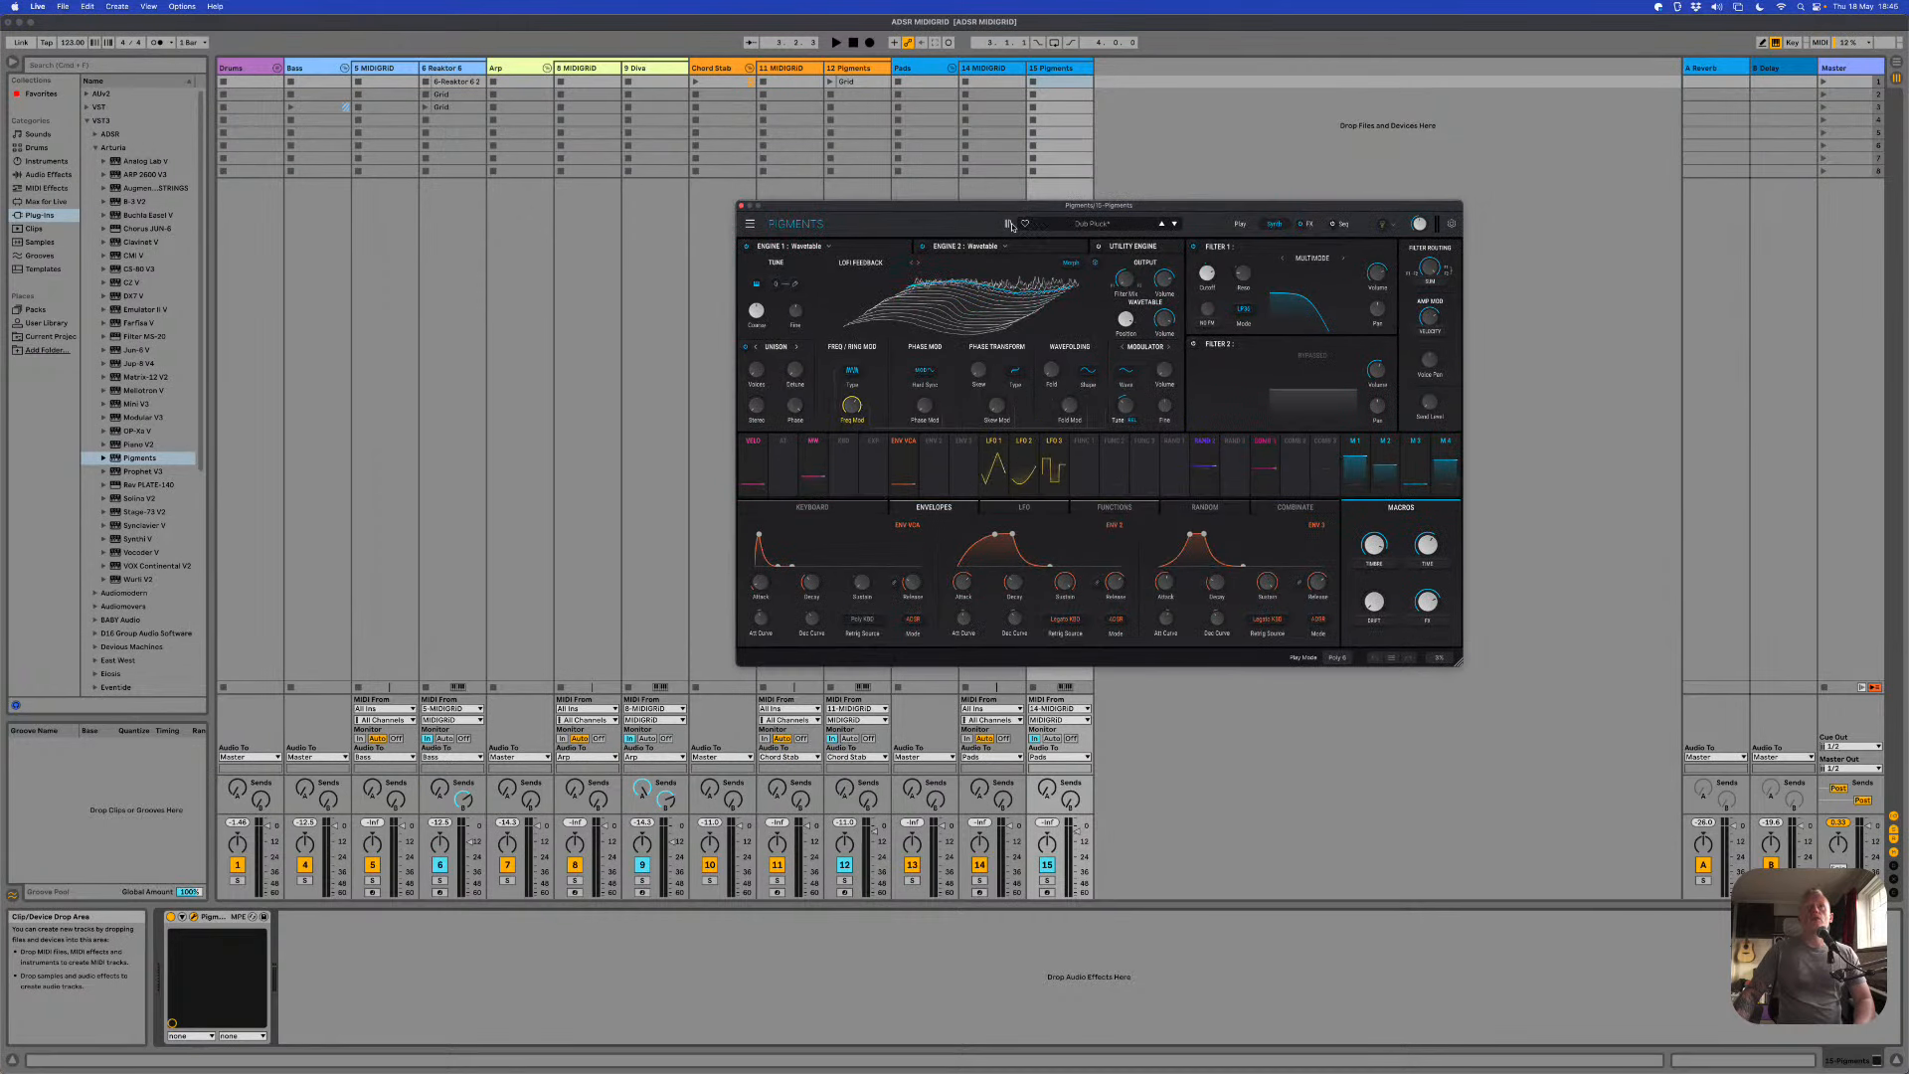
Step: Search the Pigments presets for "Pad", filter them by Classic Synth Pad and load the Abyss preset
left_click(1010, 224)
left_click(990, 269)
type("Pad")
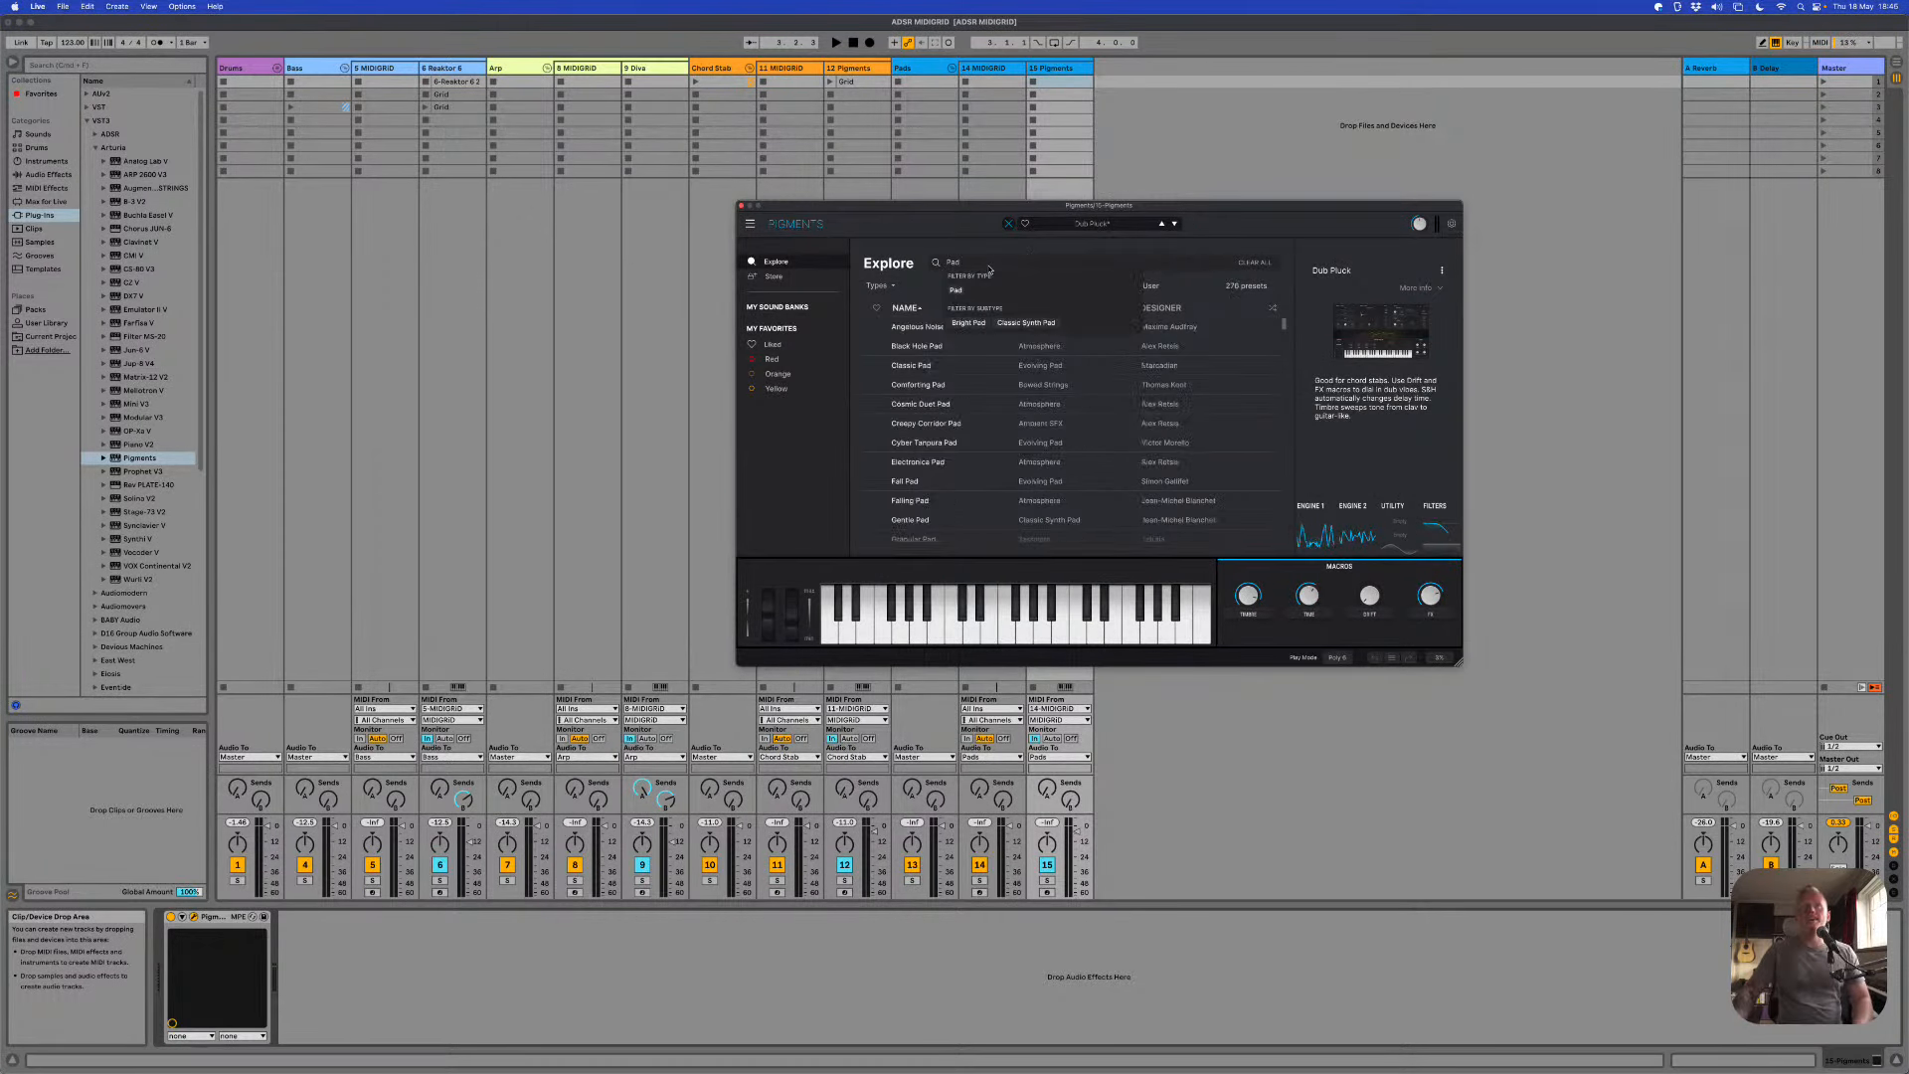
left_click(1025, 323)
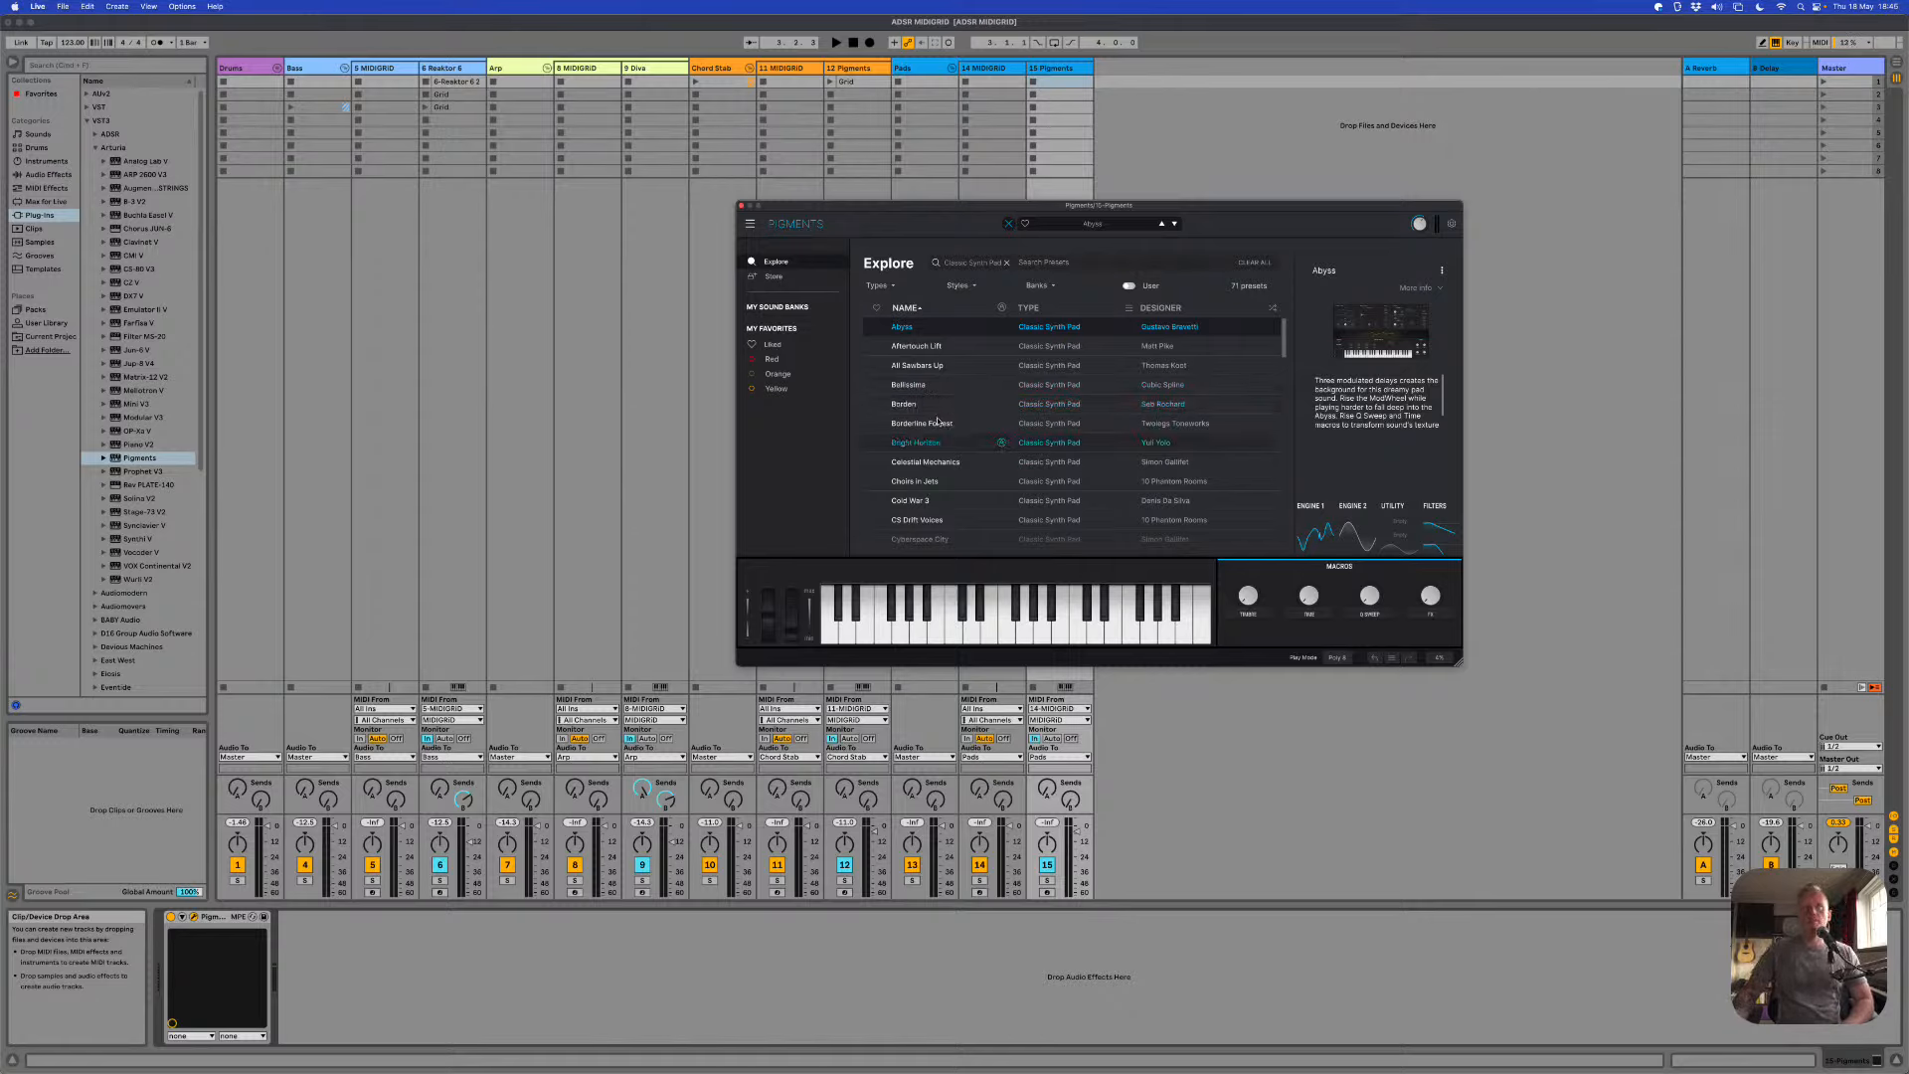
Step: Open the Pads group's MIDIGRID, clear its grid and set the speed to 2 bars
left_click(983, 68)
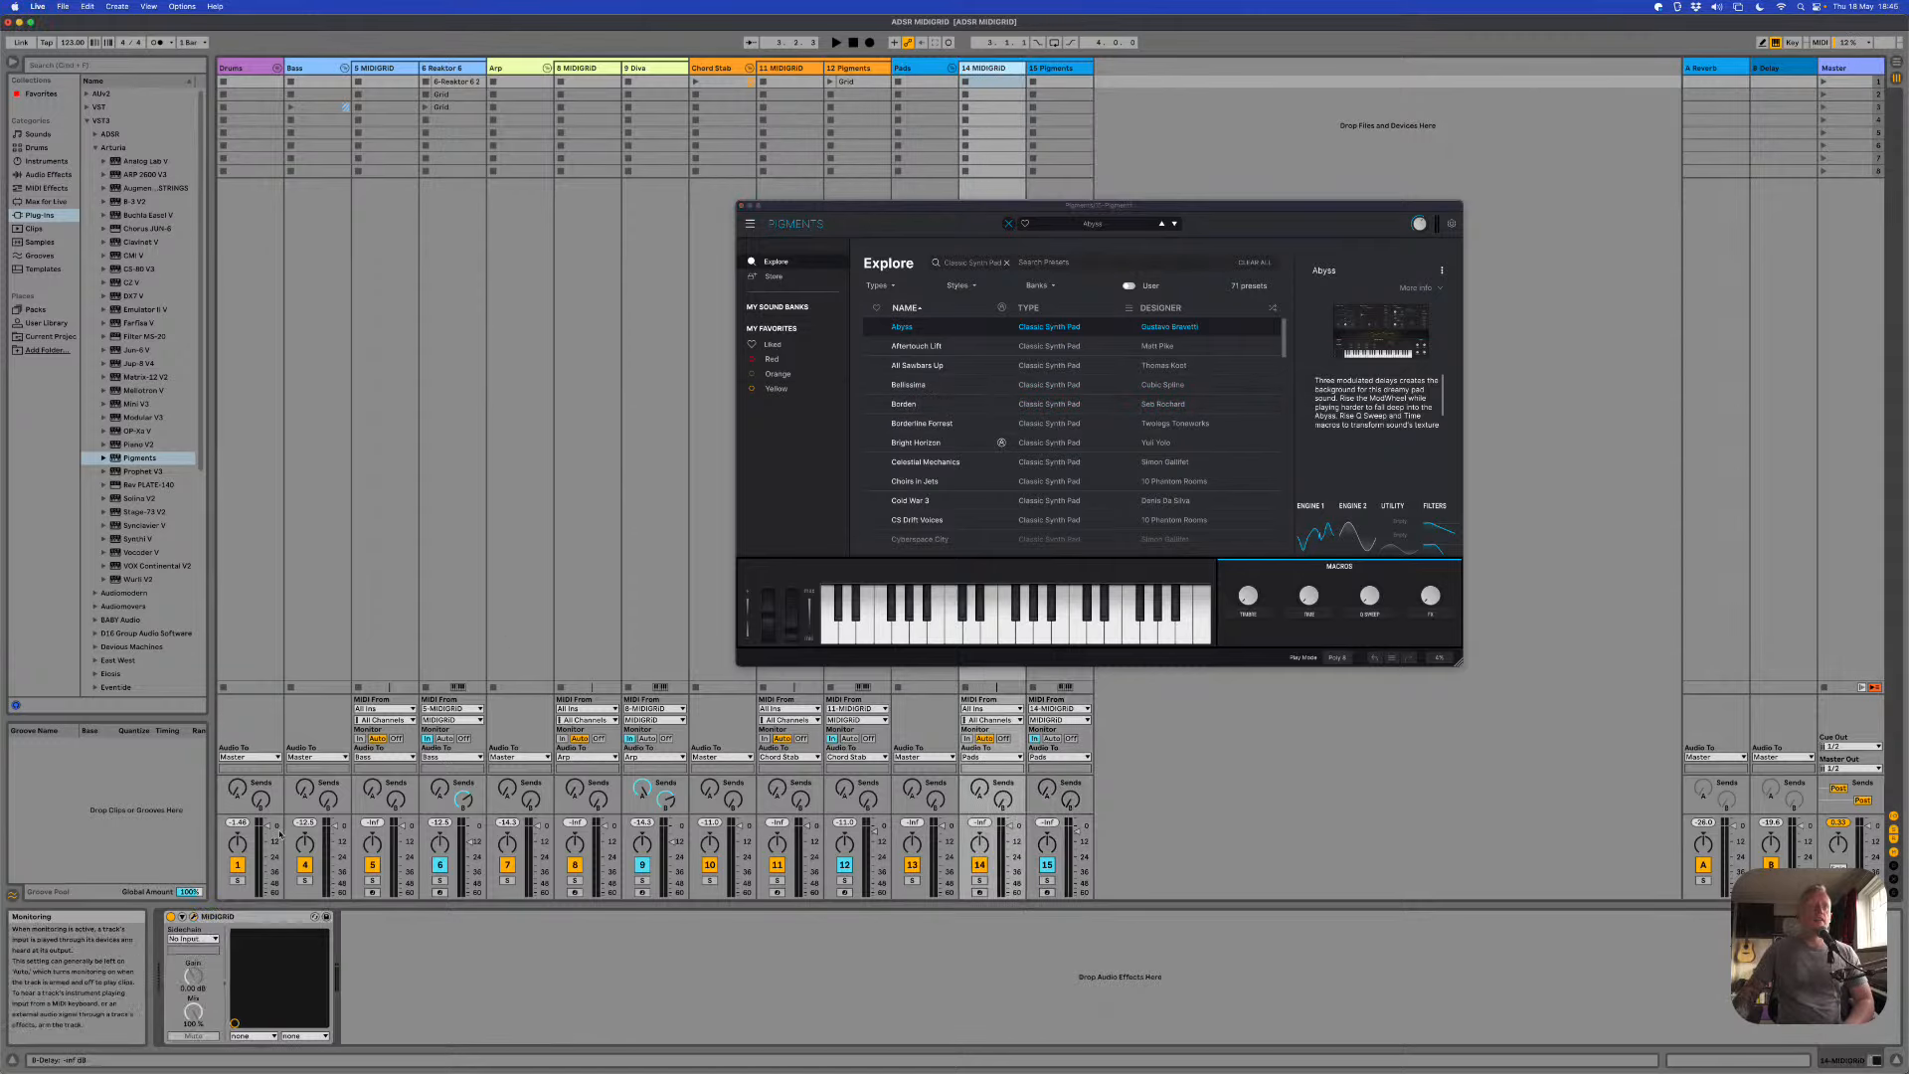
left_click(195, 916)
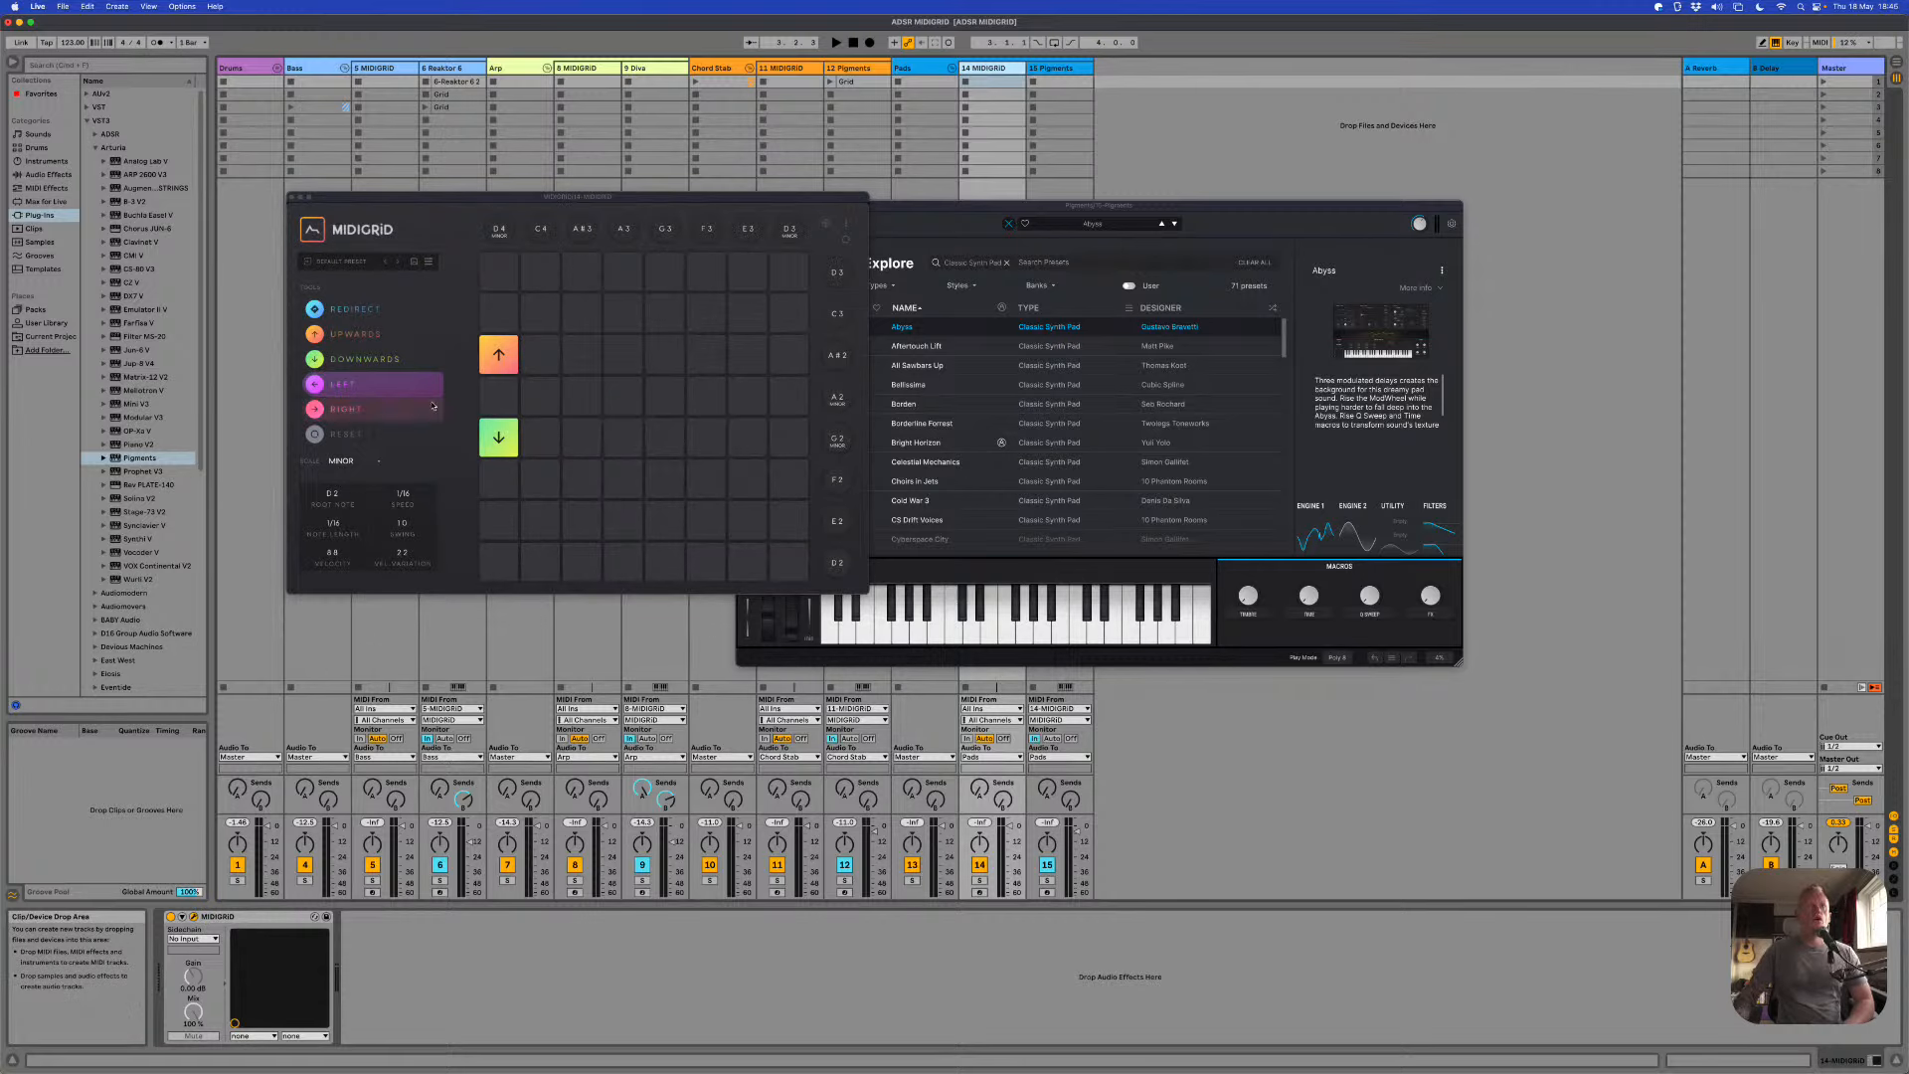
left_click(842, 242)
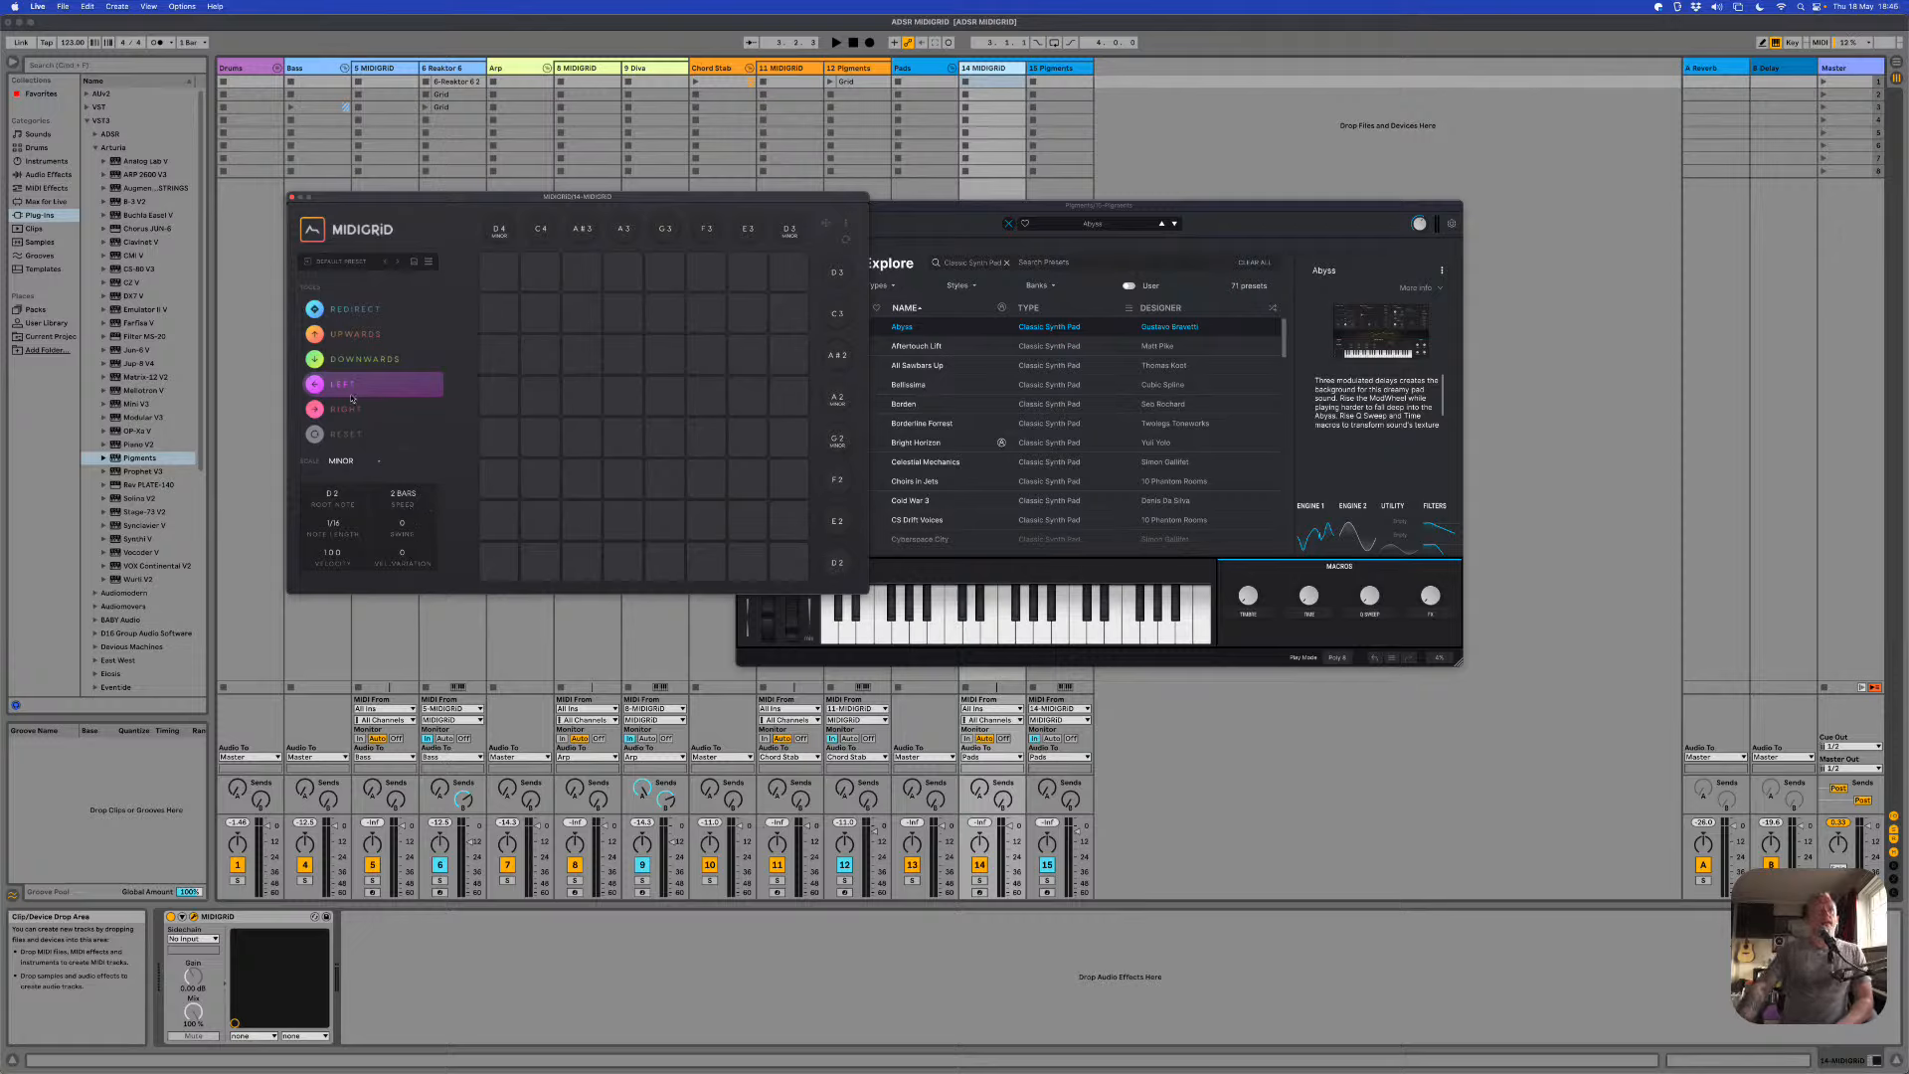
Step: Place an Upwards tile in the top row of the first column and a Downwards tile directly beneath it
left_click(358, 336)
left_click(533, 270)
left_click(502, 270)
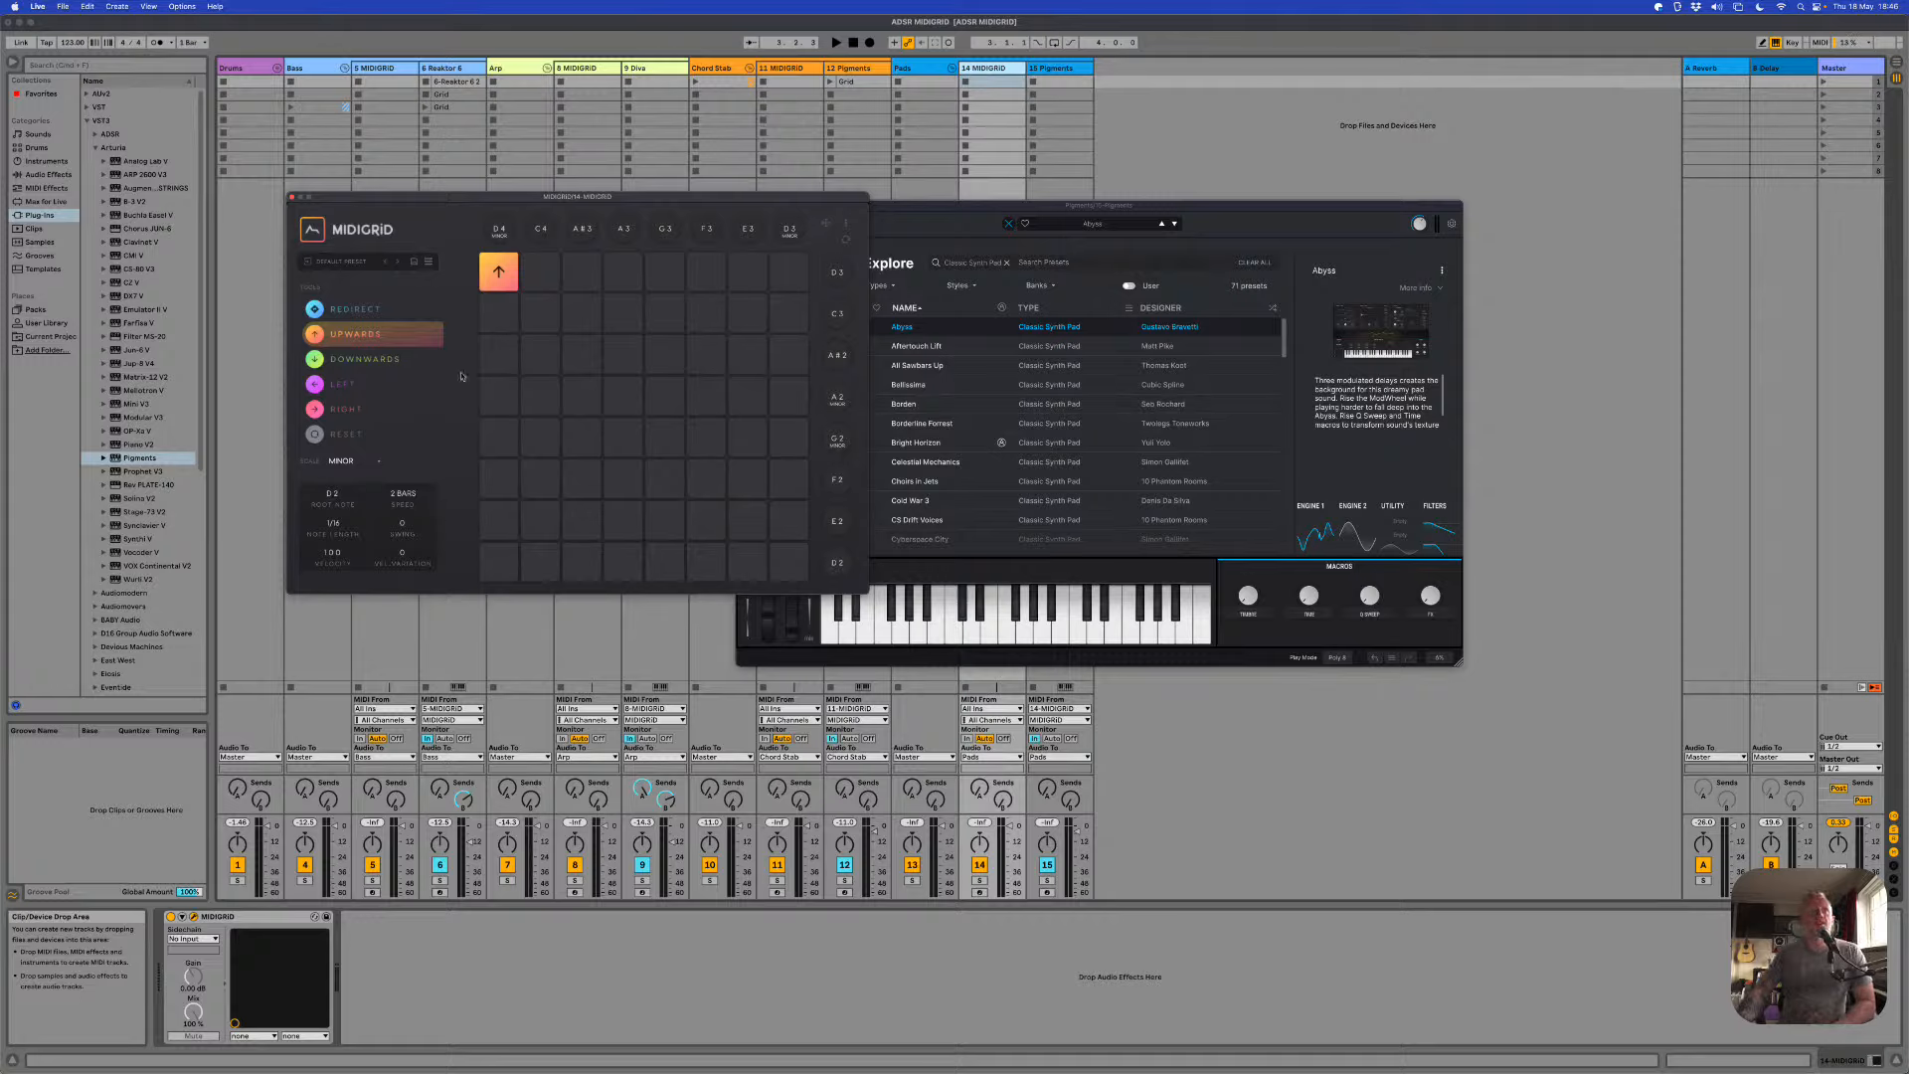
left_click(356, 359)
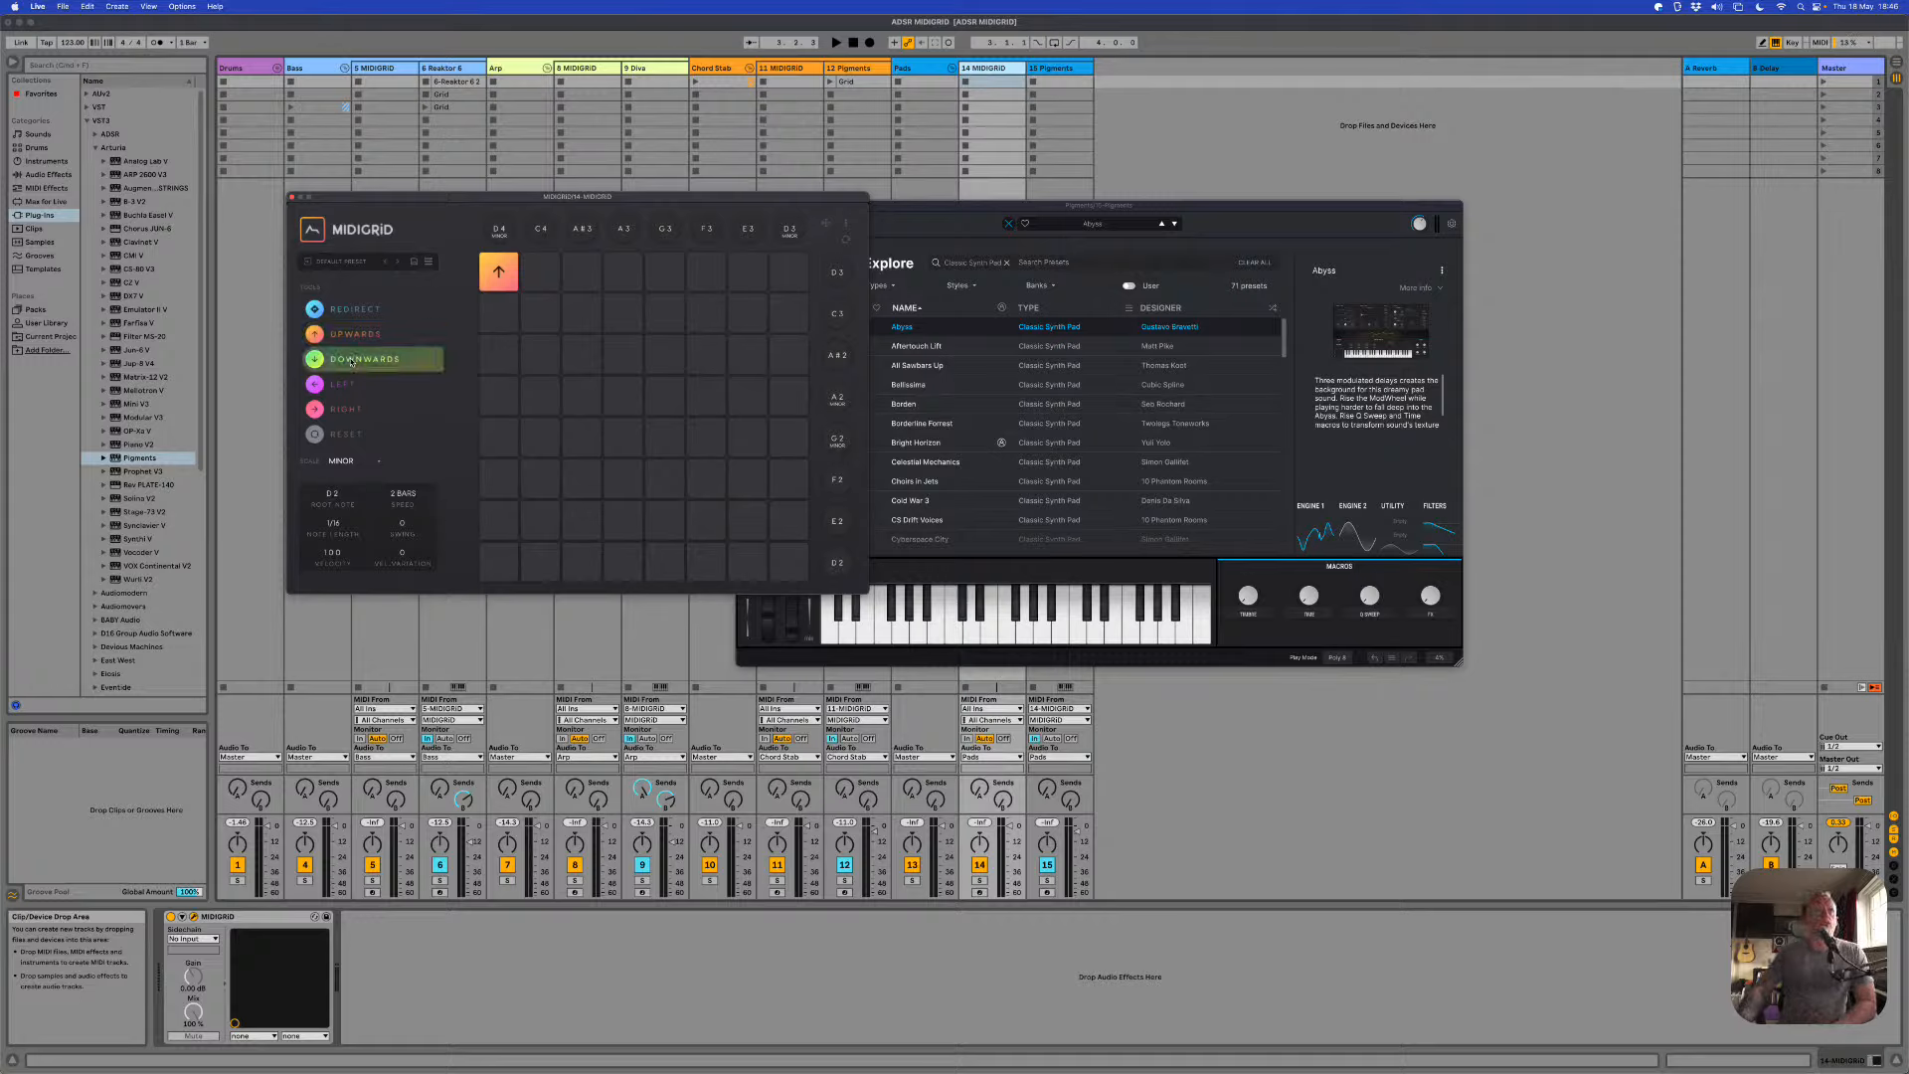
left_click(497, 353)
left_click_drag(494, 347, 497, 312)
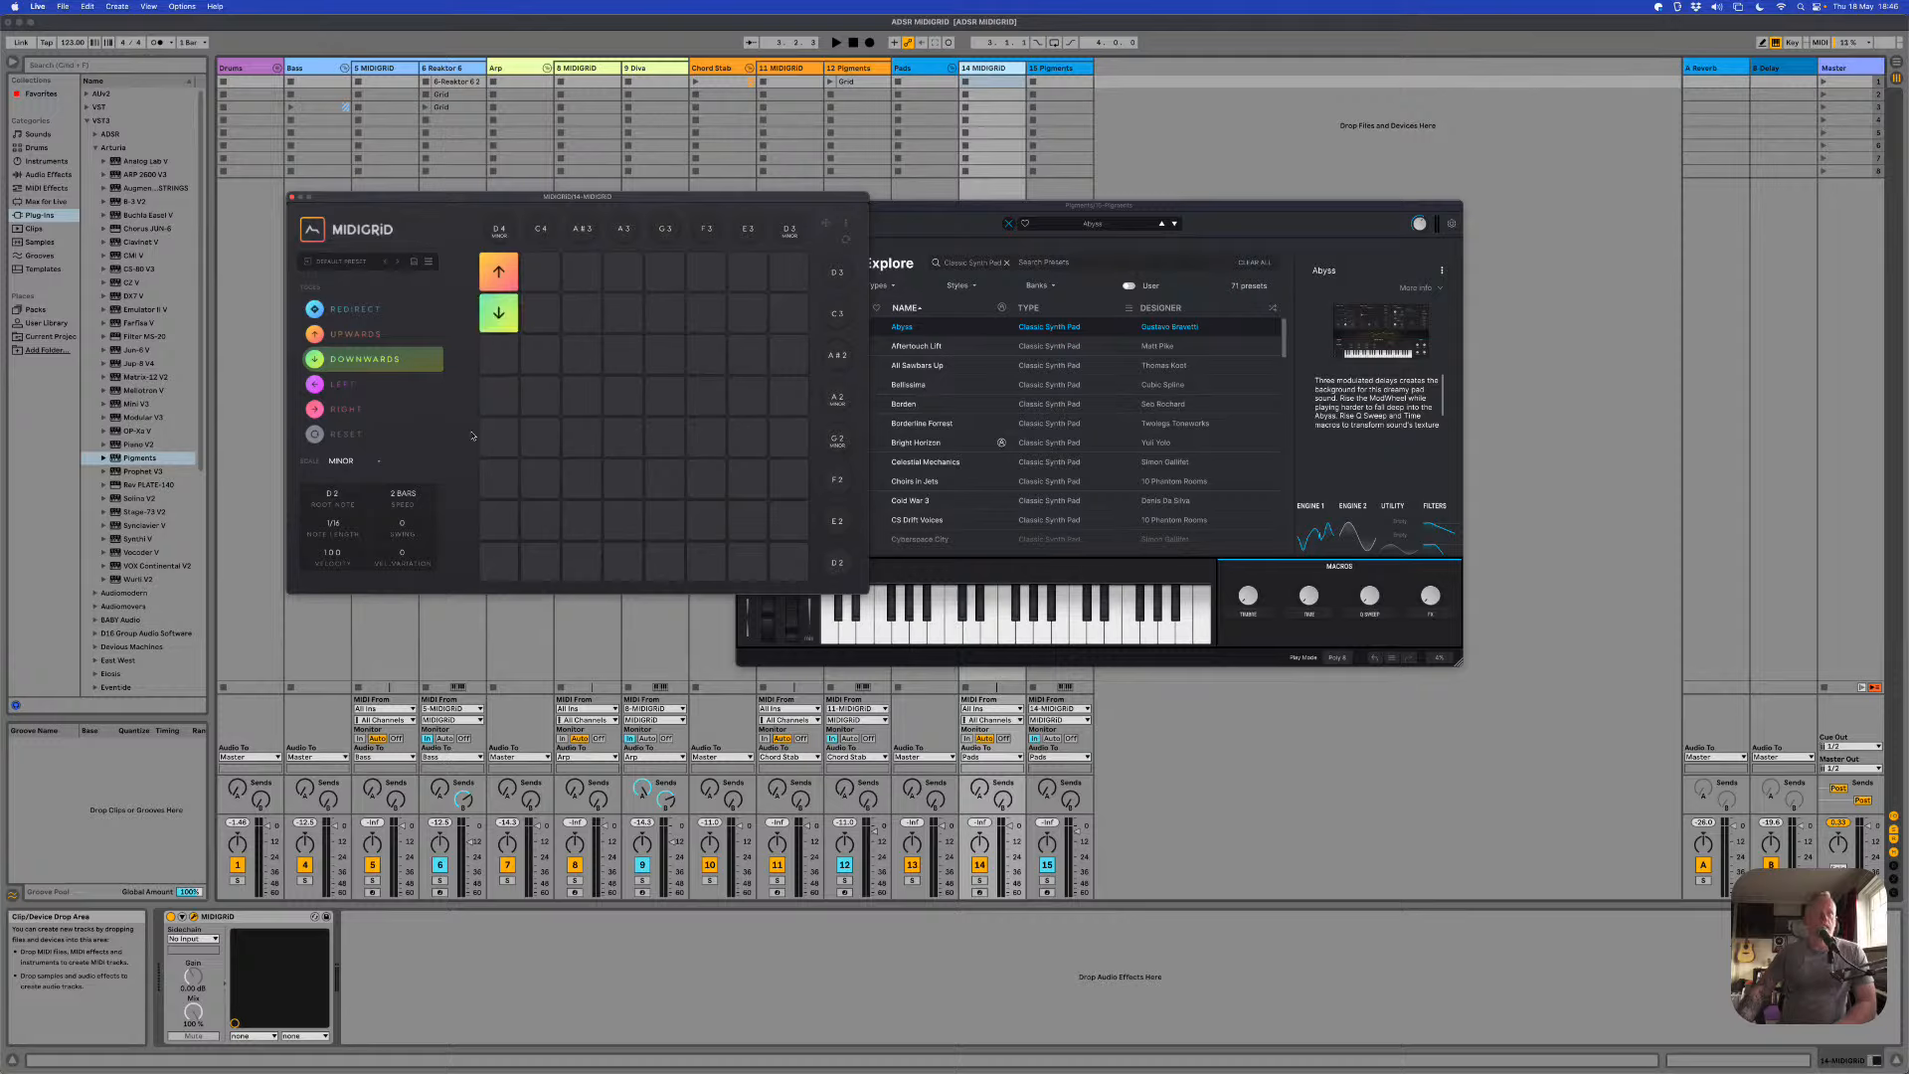
left_click(688, 550)
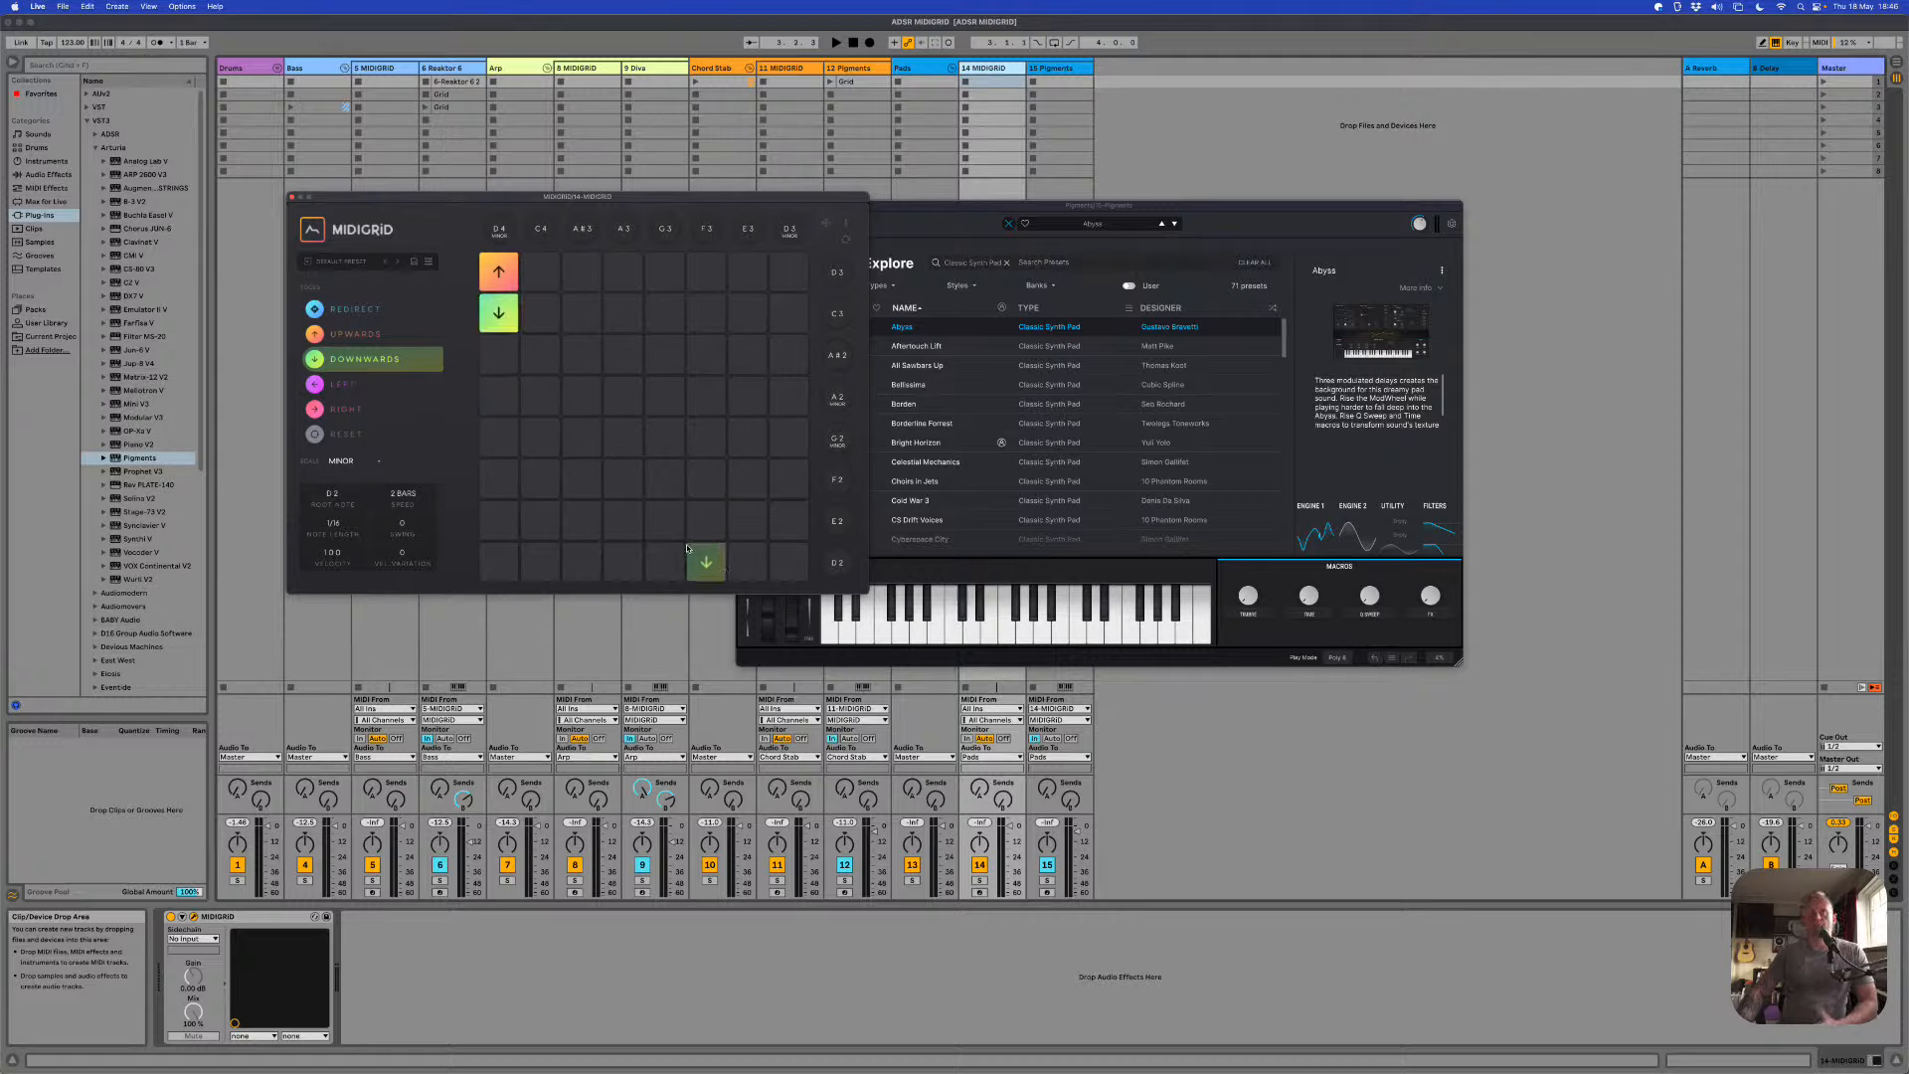
left_click_drag(698, 556, 672, 396)
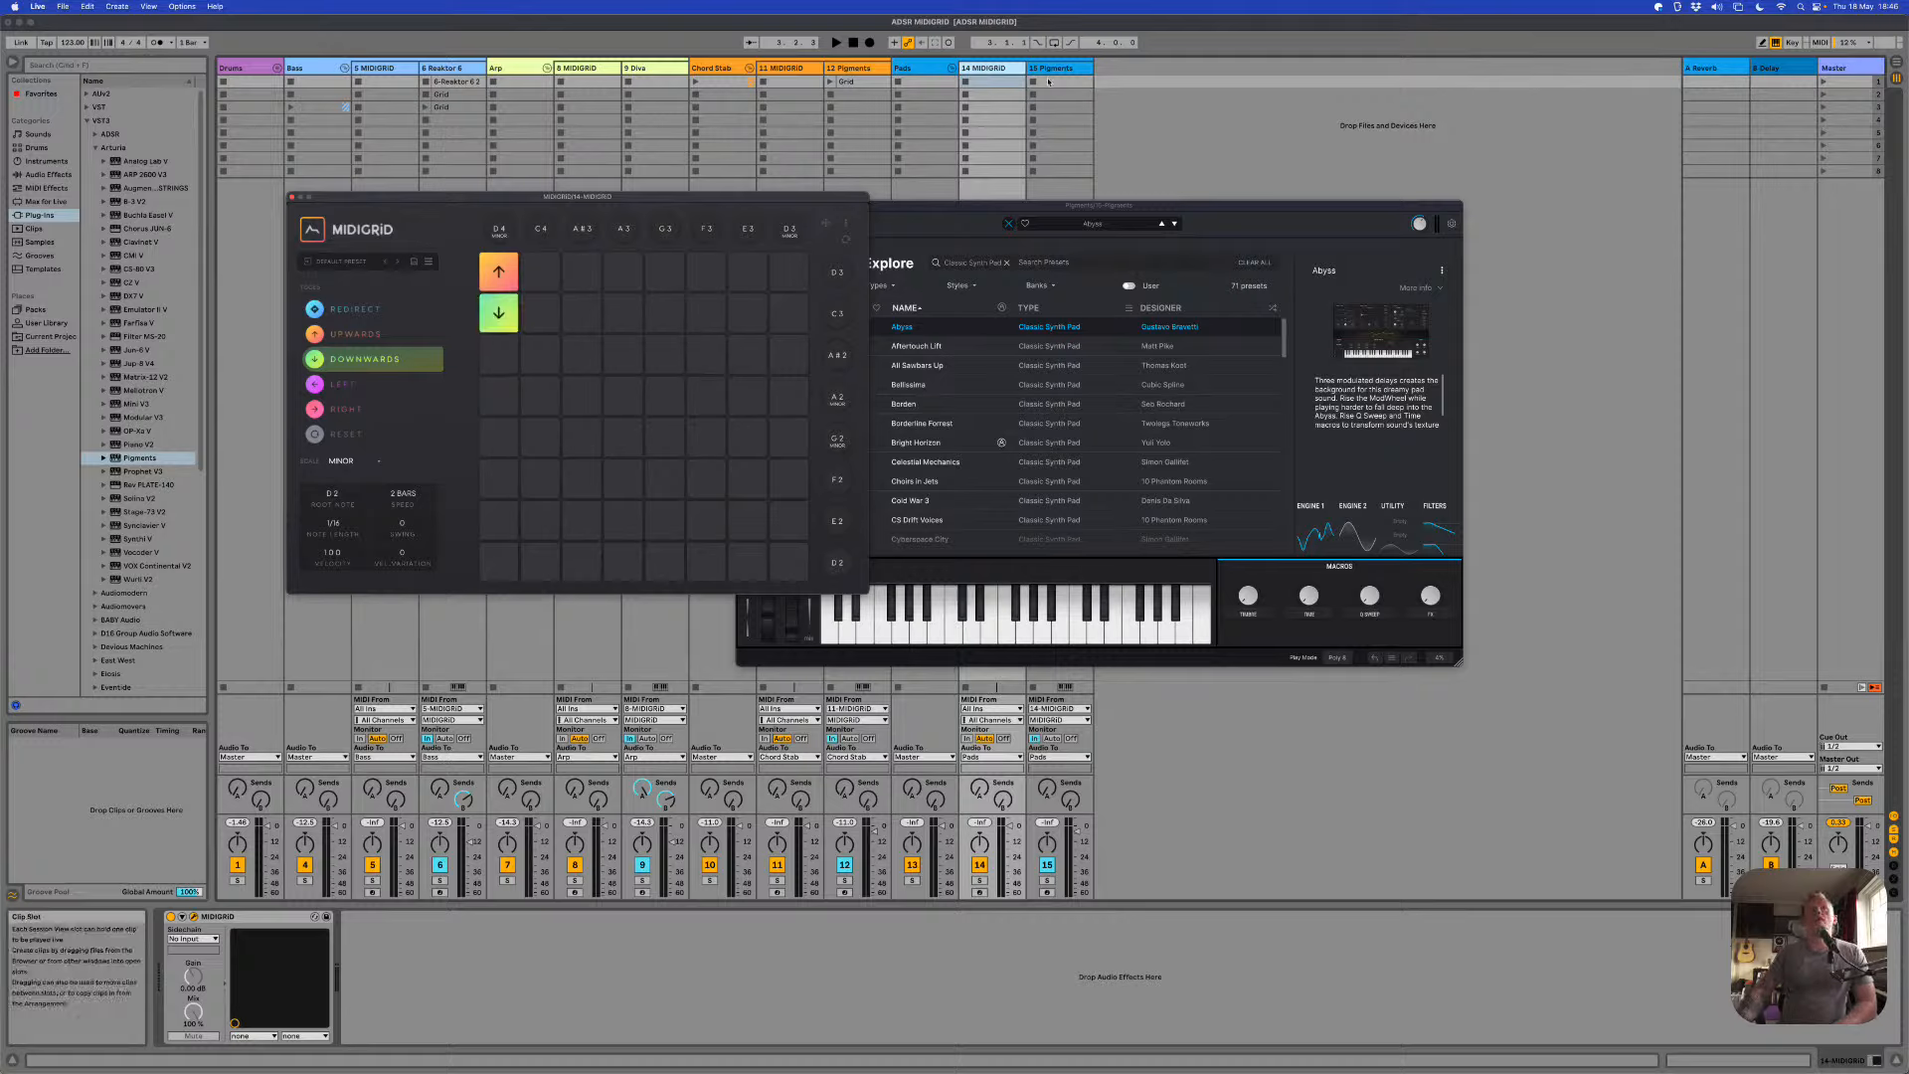
Step: Arm the Pads group's Pigments track and move the Pigments window clear of the MIDIGRID window
left_click(1054, 778)
left_click_drag(942, 205, 1186, 332)
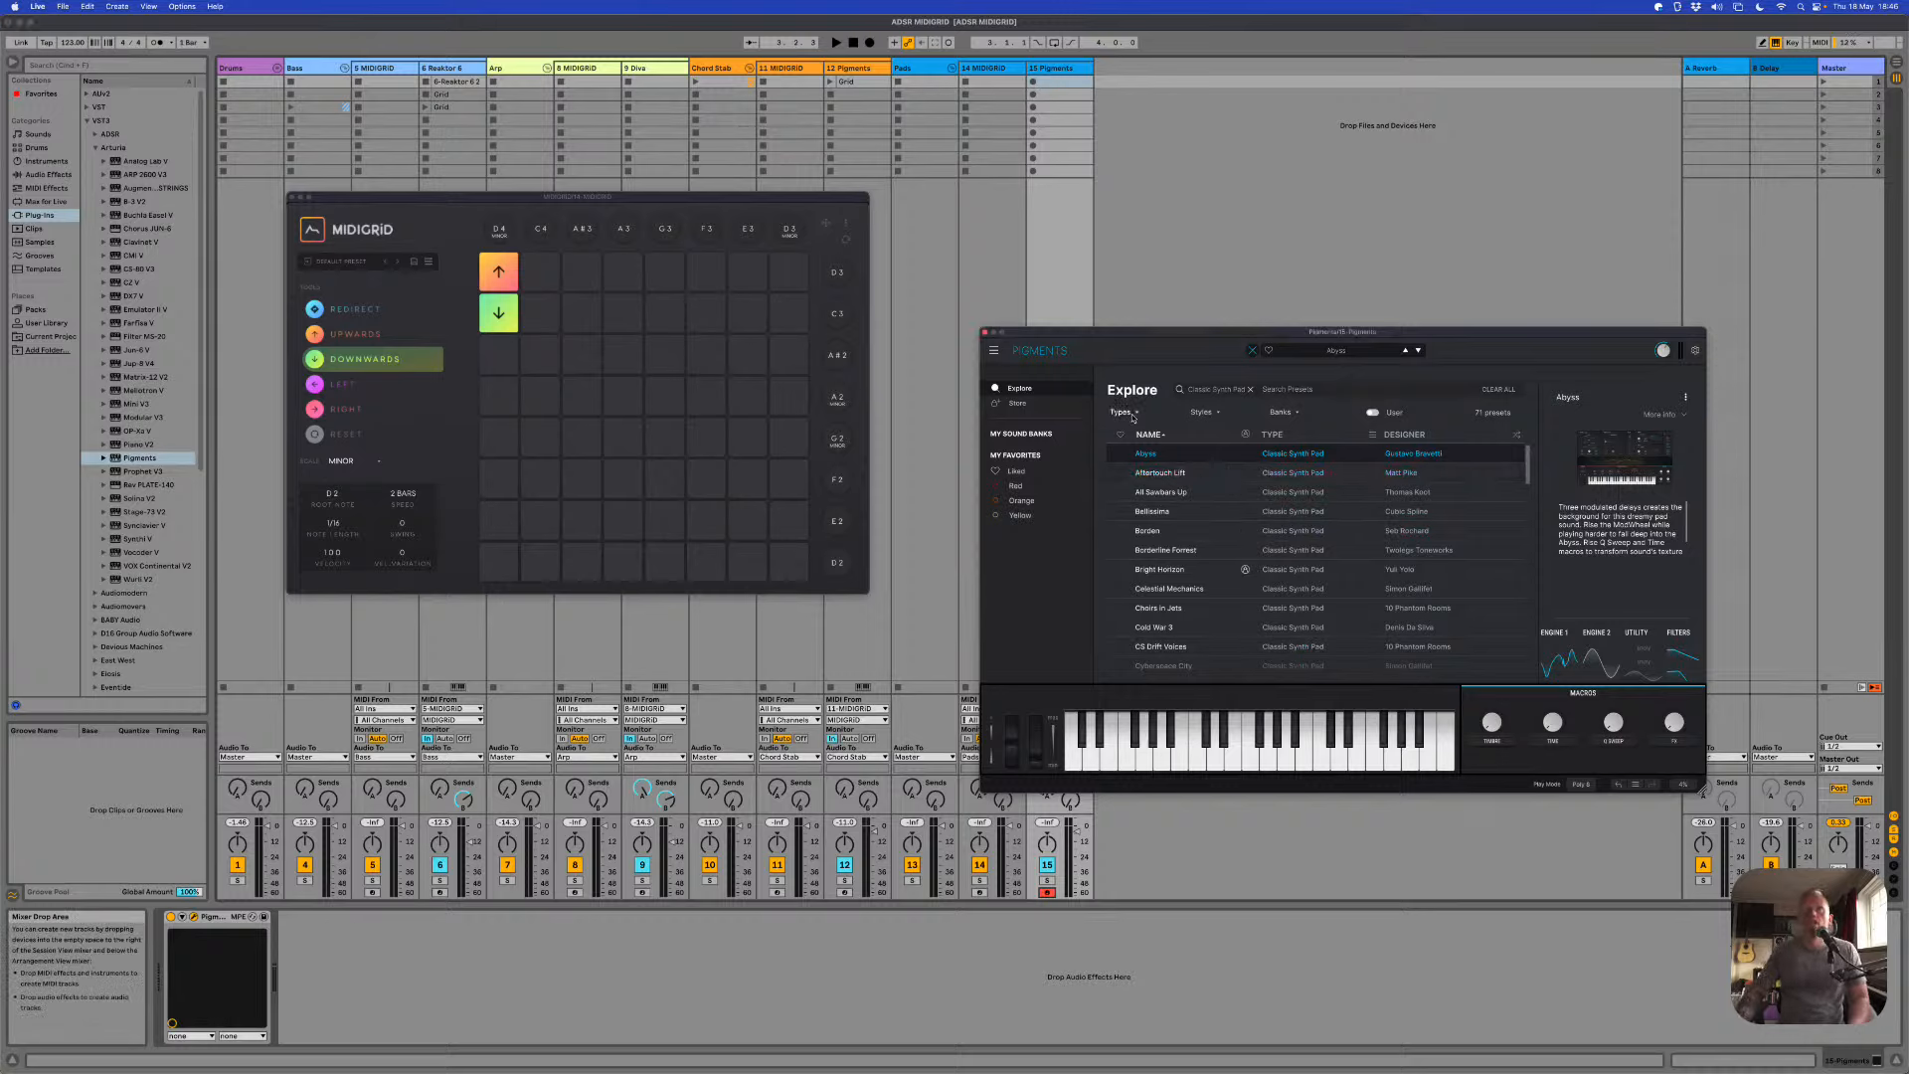
left_click_drag(1109, 343, 1133, 212)
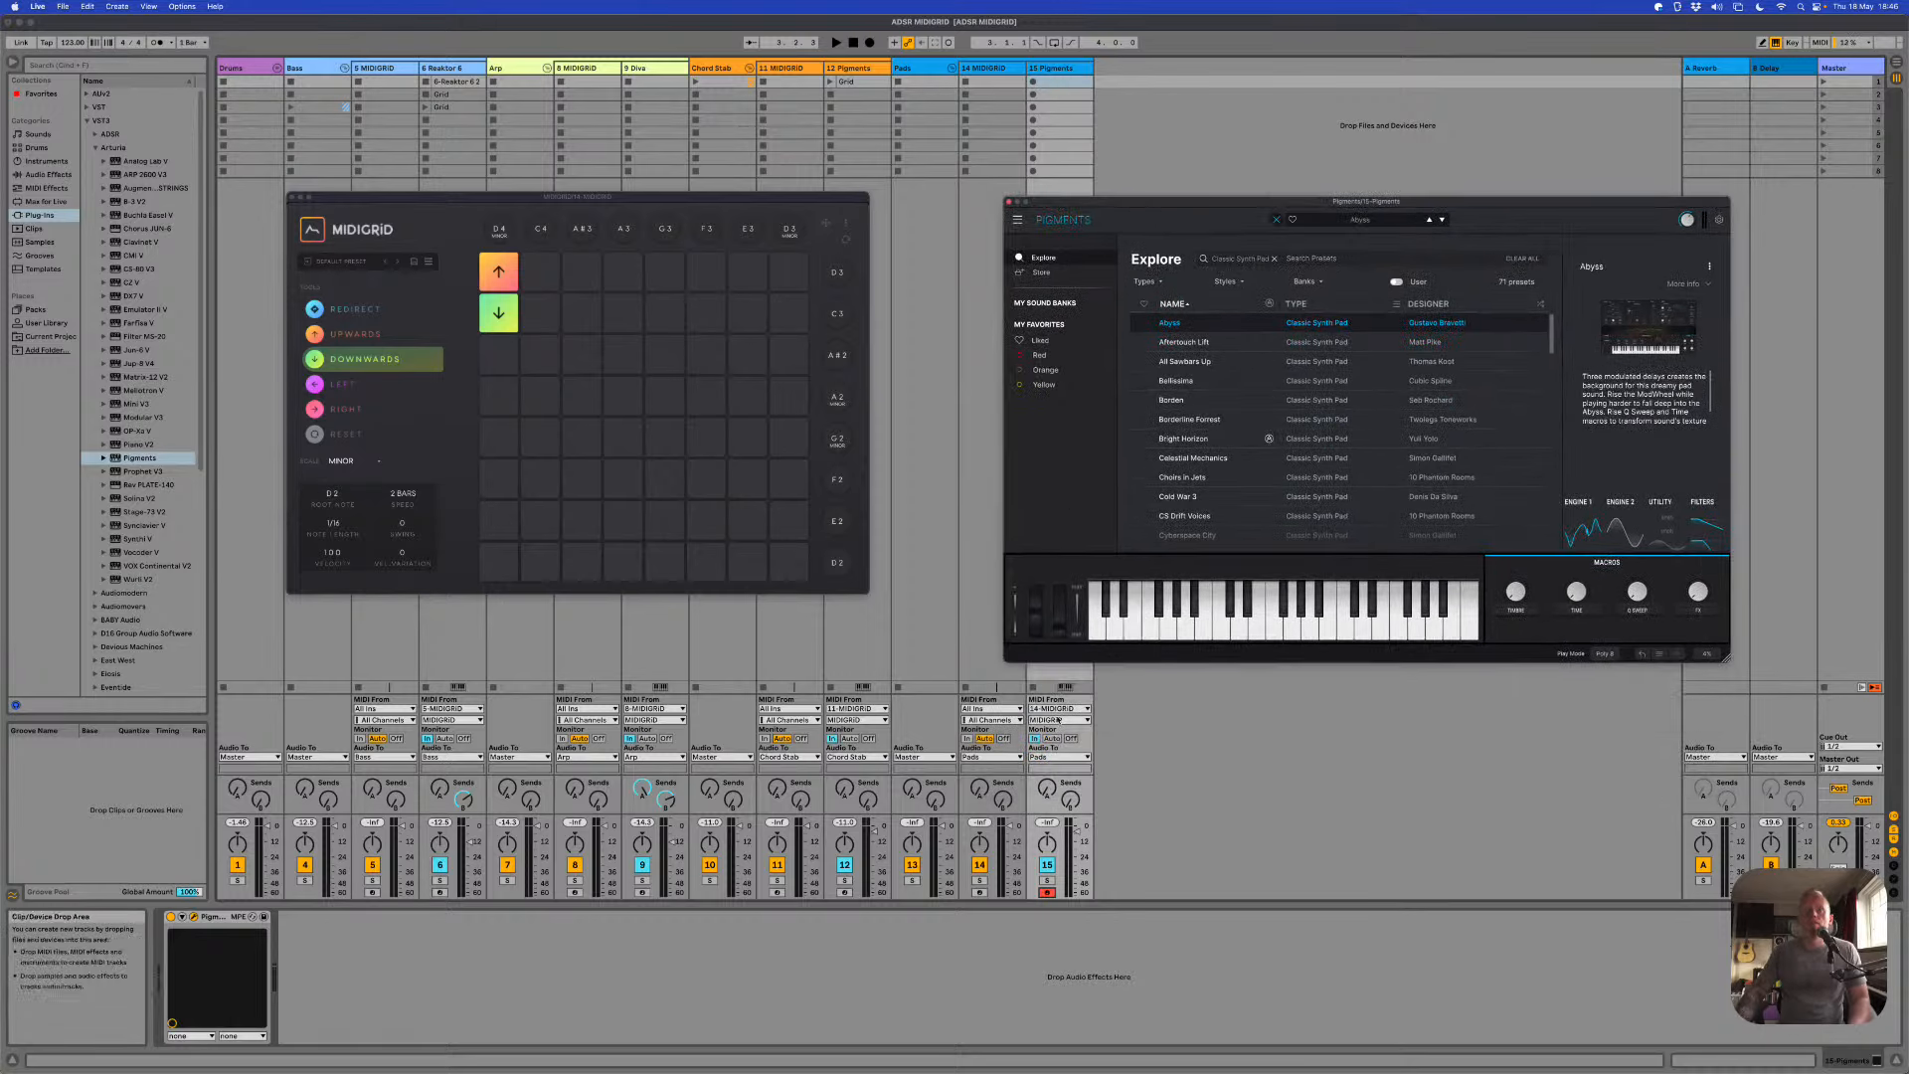
Step: Set the Pads Pigments track's monitoring to Auto, create an empty MIDI clip in its first slot and move the Pigments window aside
left_click(1050, 739)
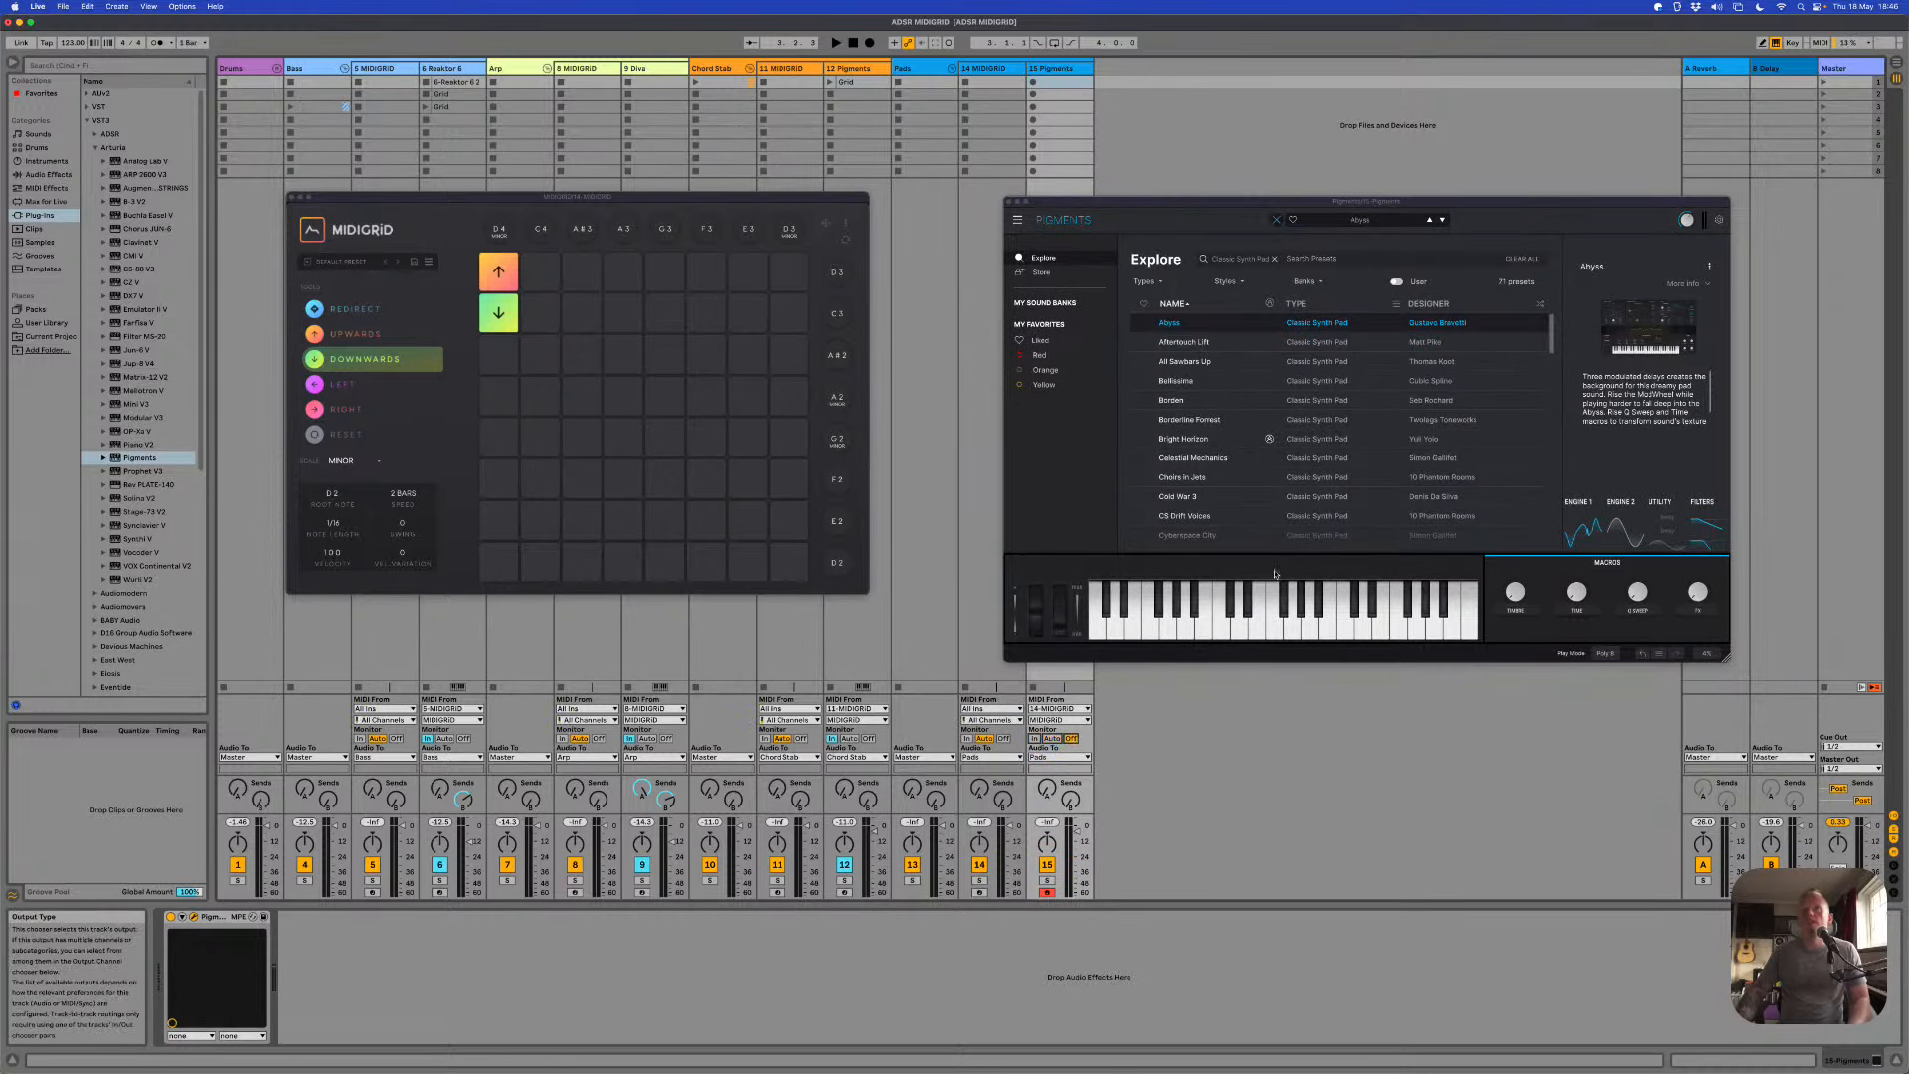
double_click(1196, 327)
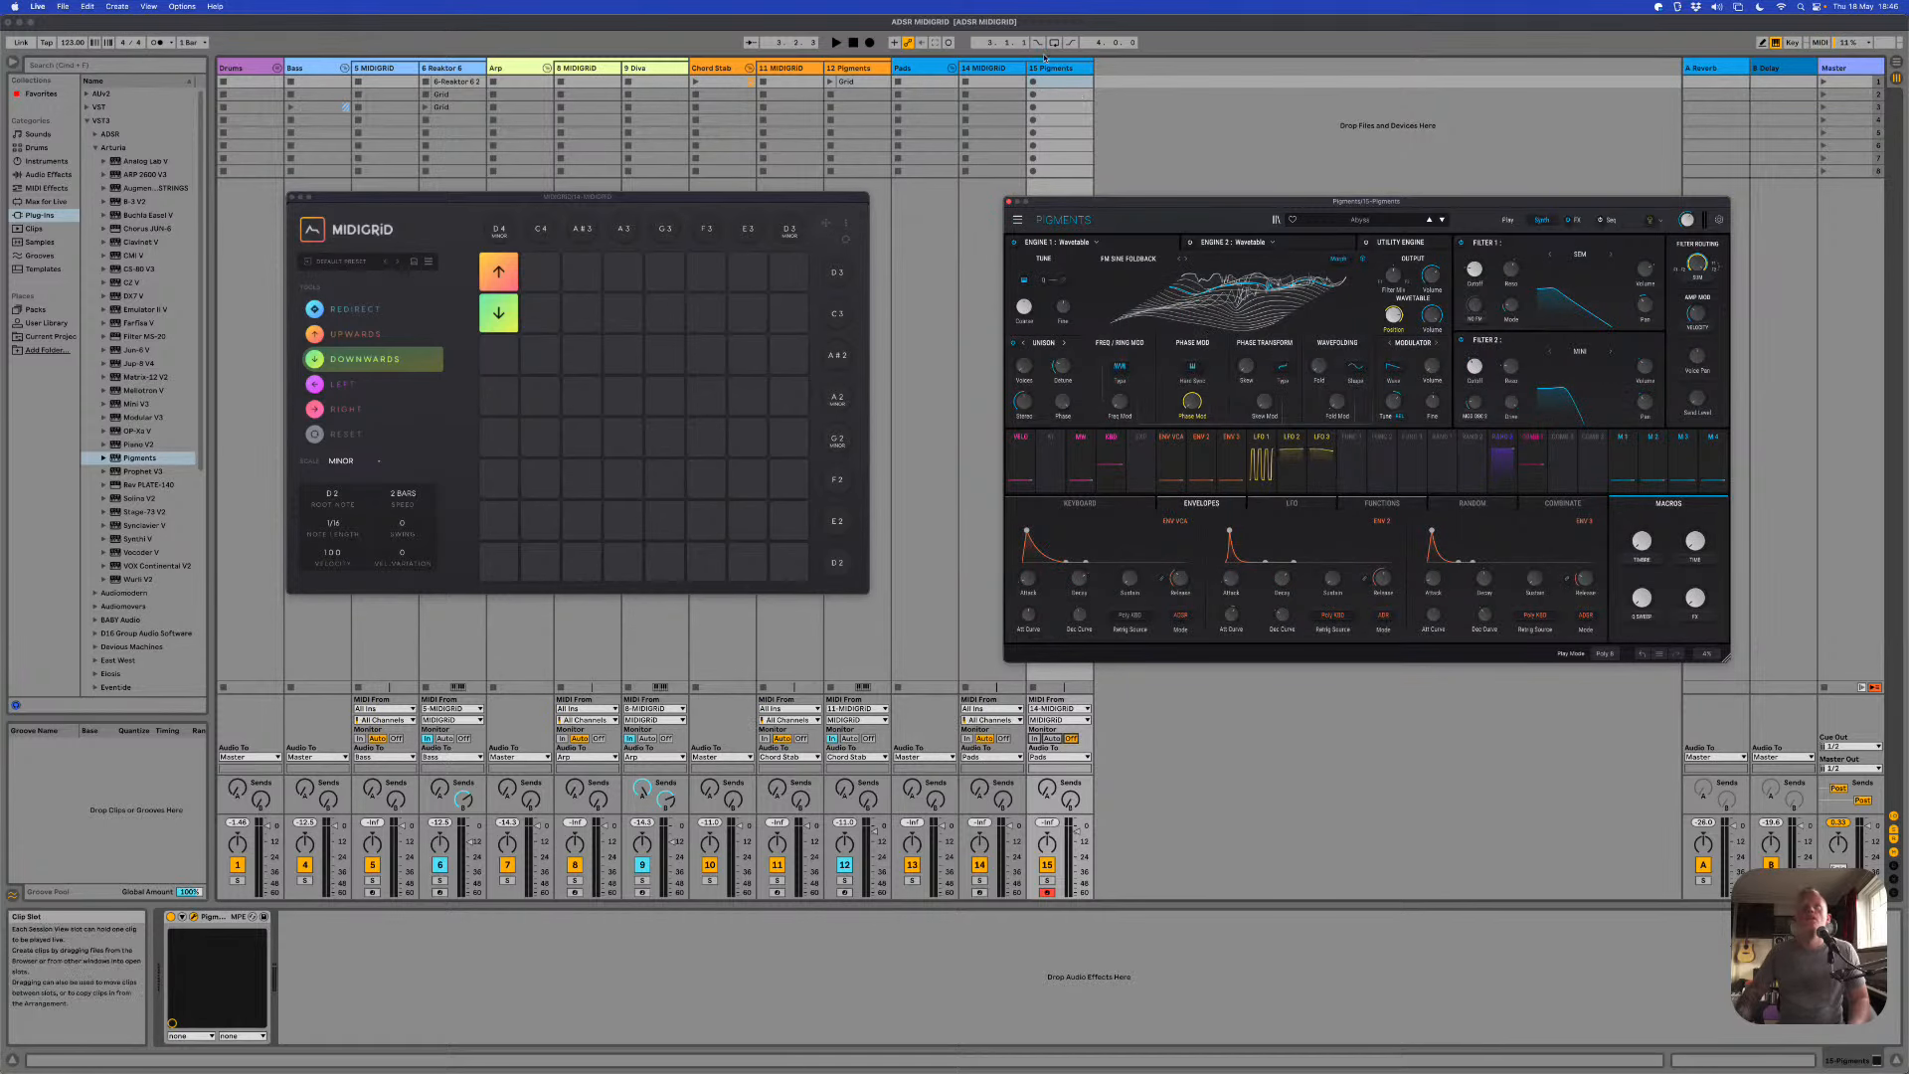
double_click(1061, 86)
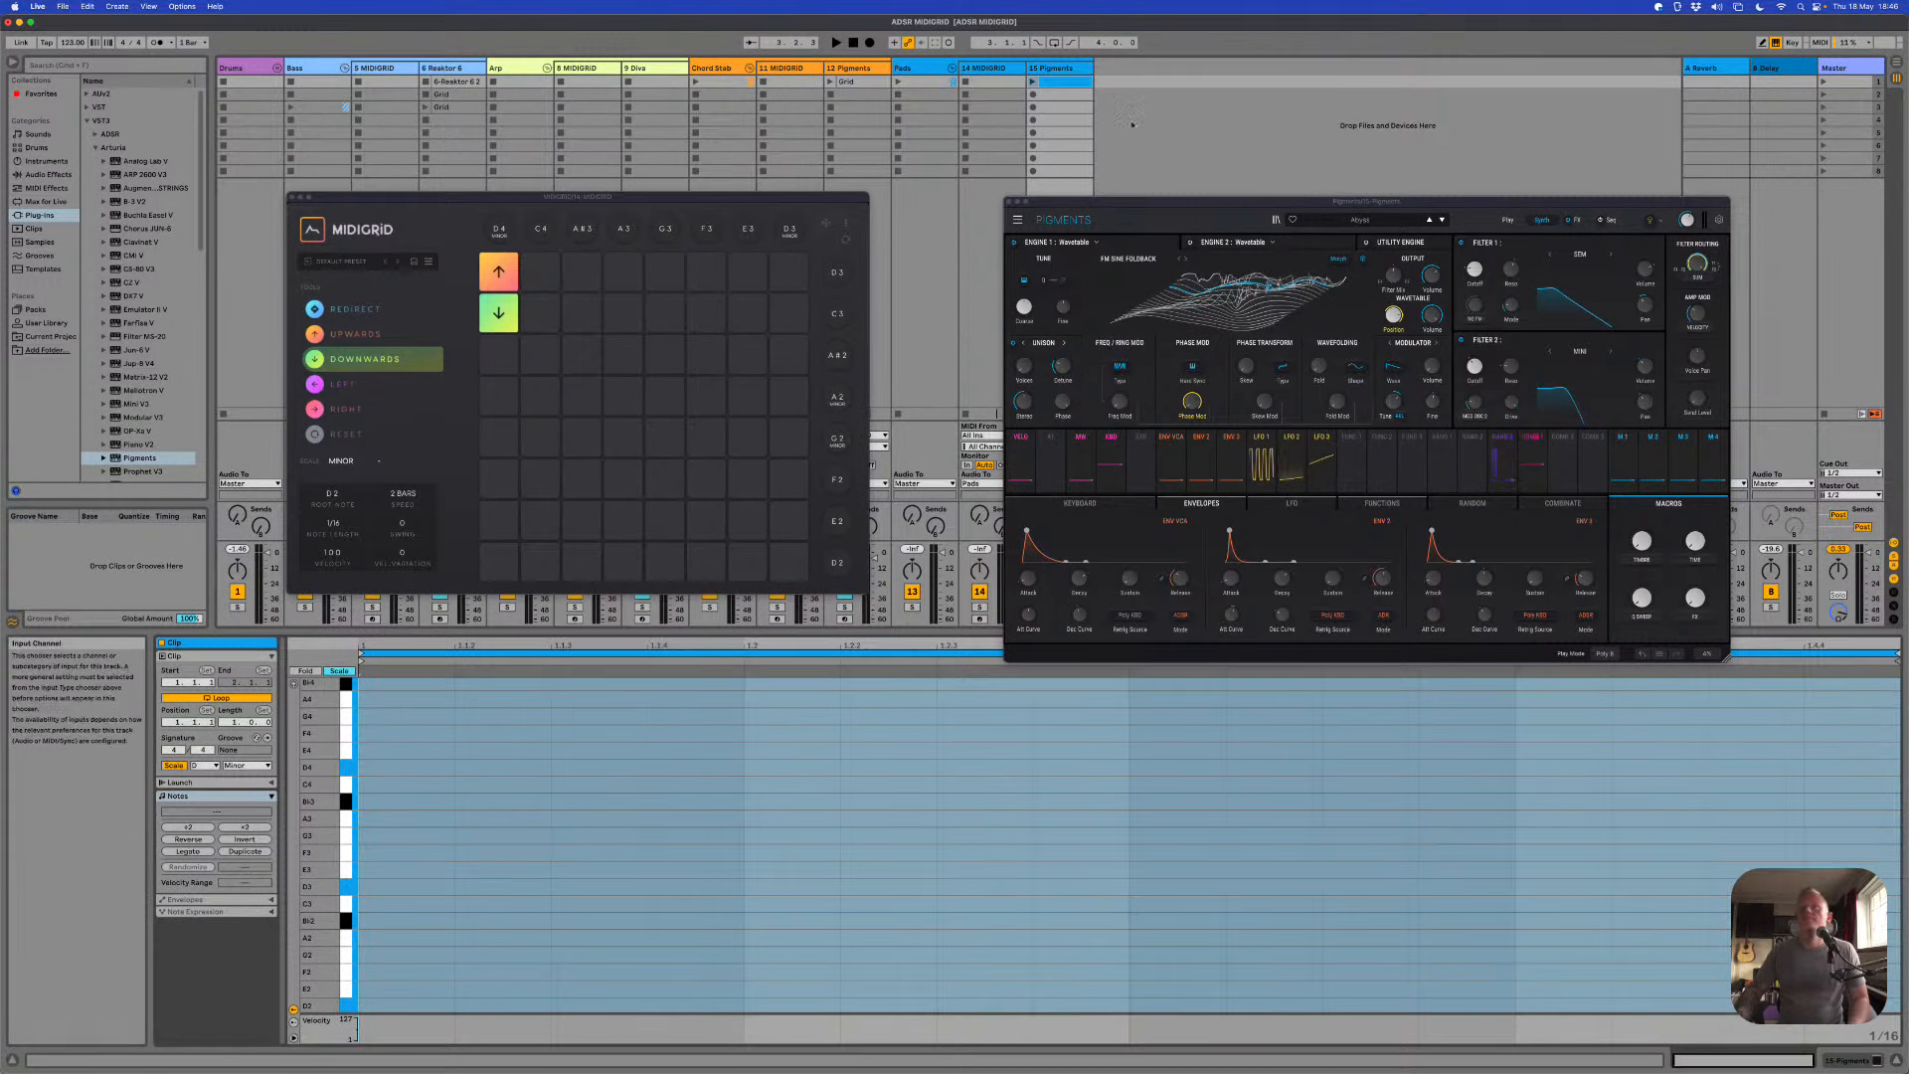
left_click_drag(1134, 203, 1246, 189)
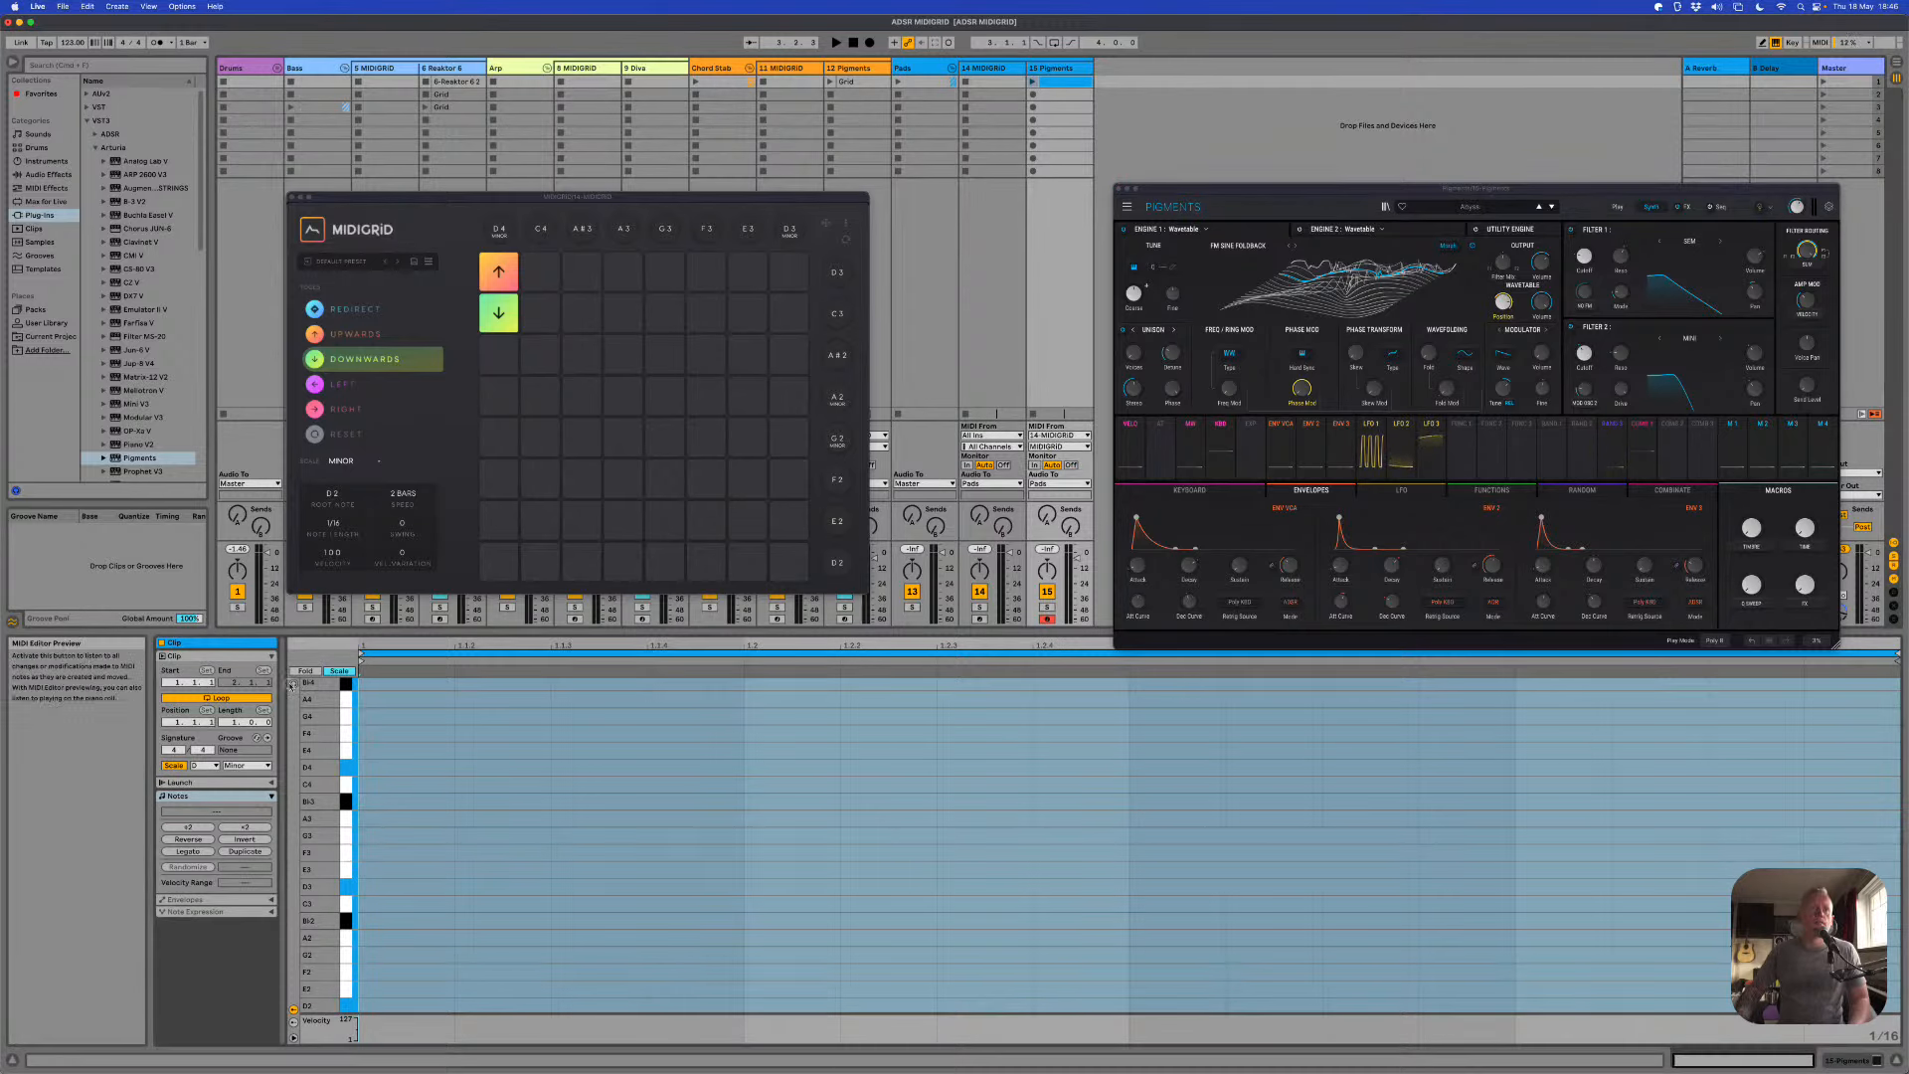
Step: Enable the MIDI editor's note preview and set the Pads Pigments track's MIDI input to All Ins
left_click(345, 772)
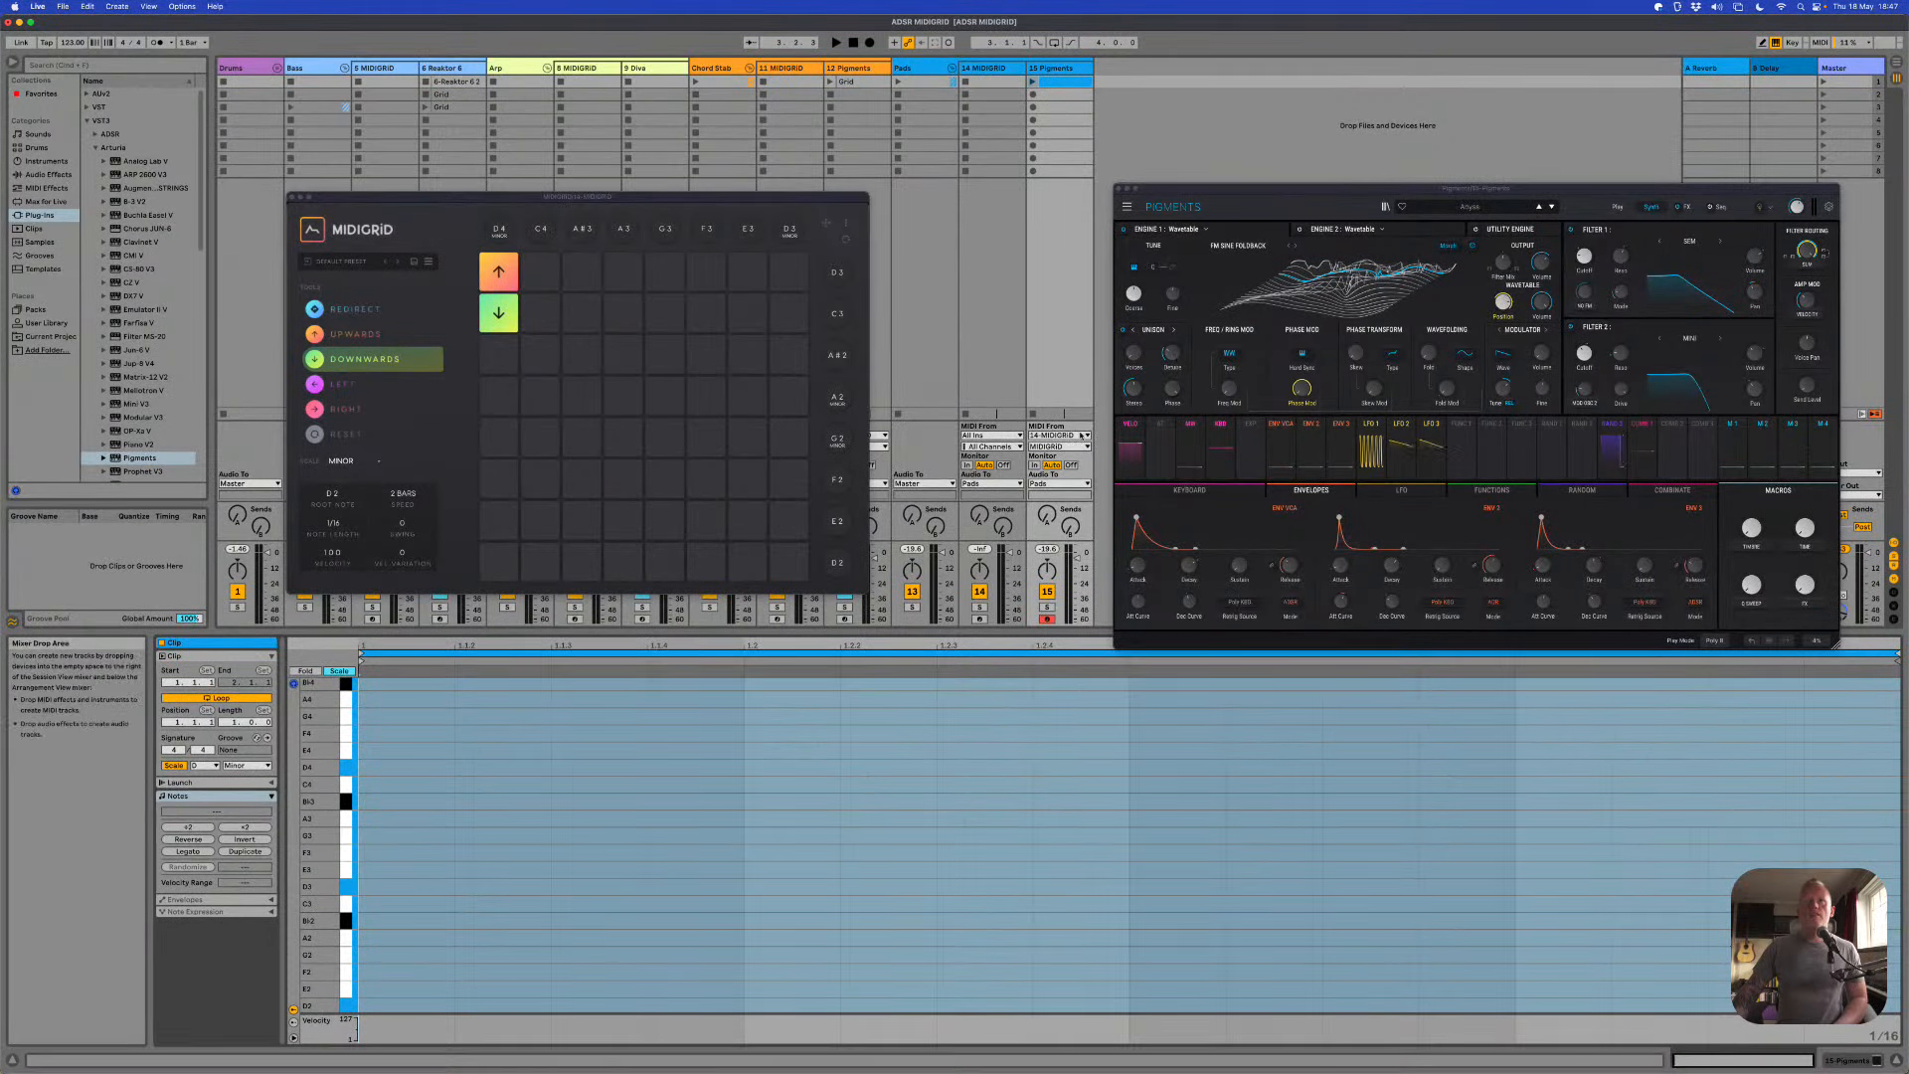
left_click(1081, 436)
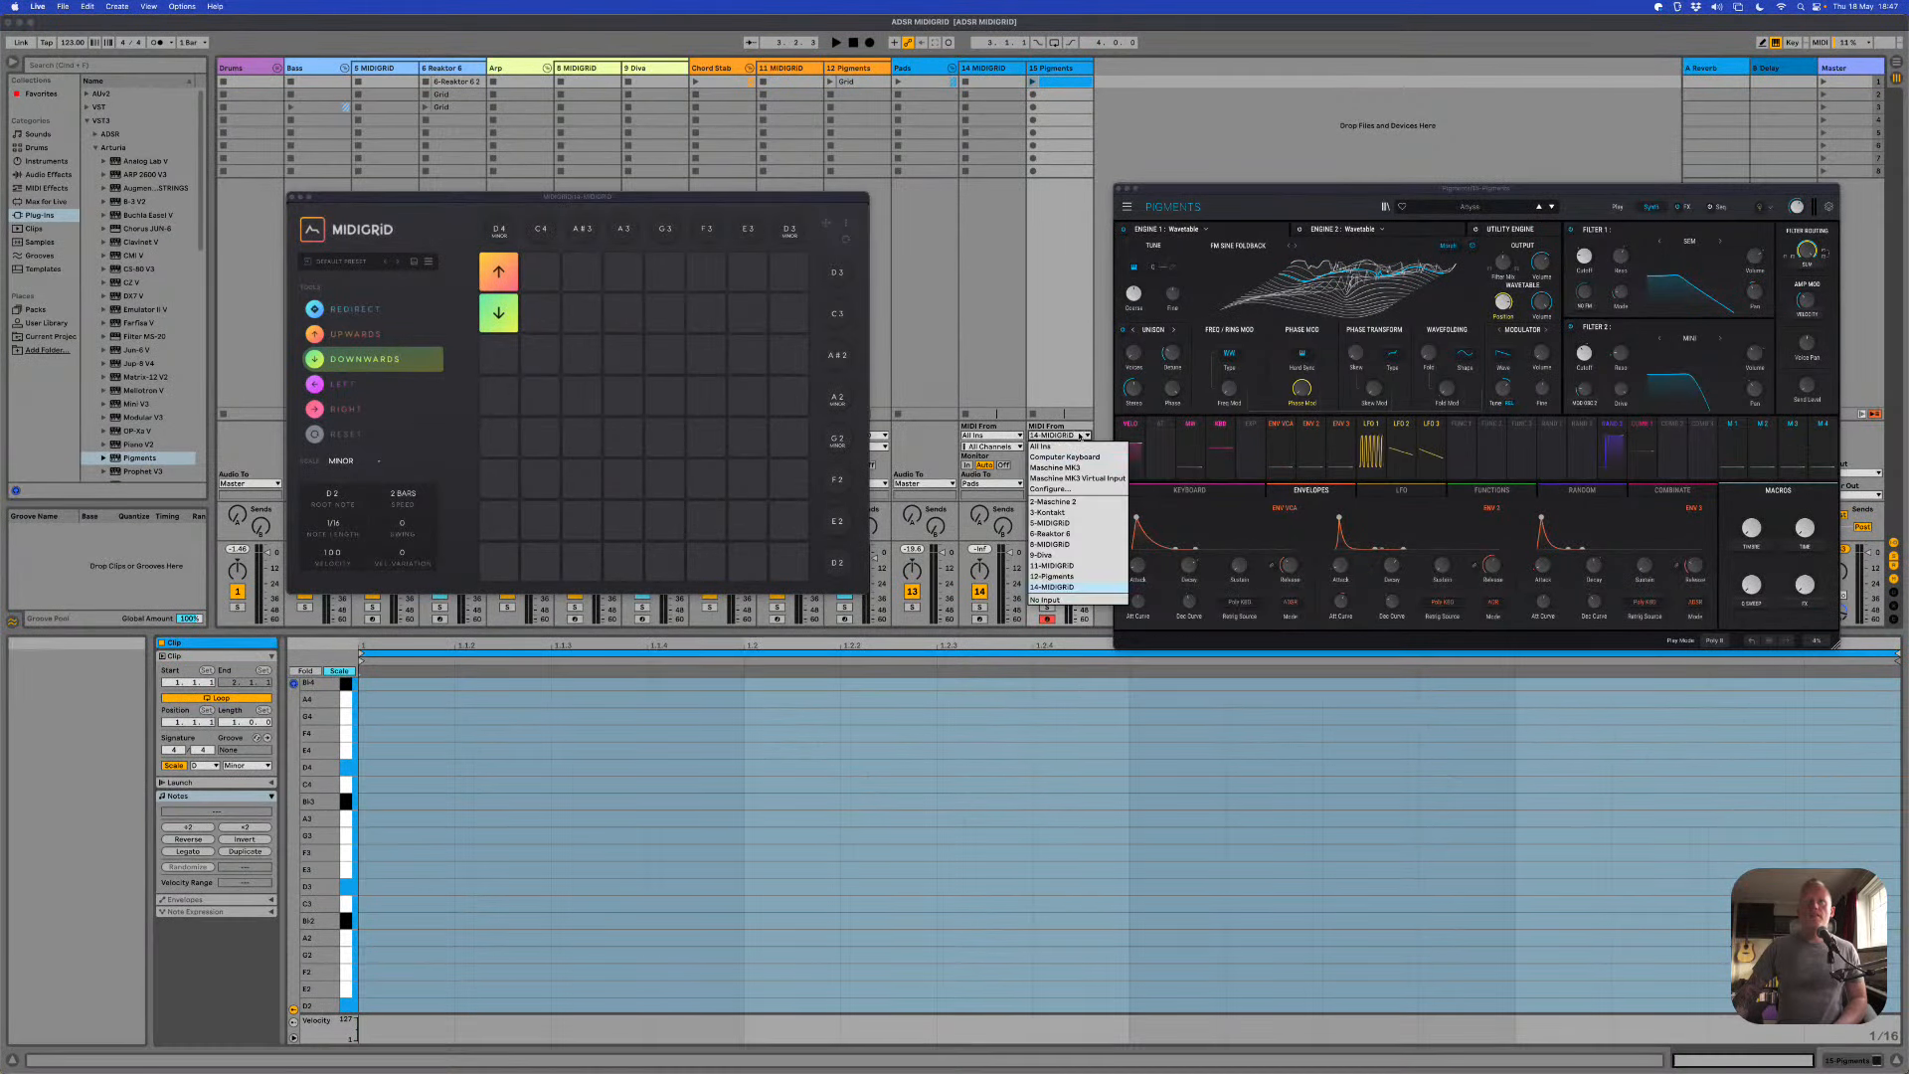
left_click(1077, 446)
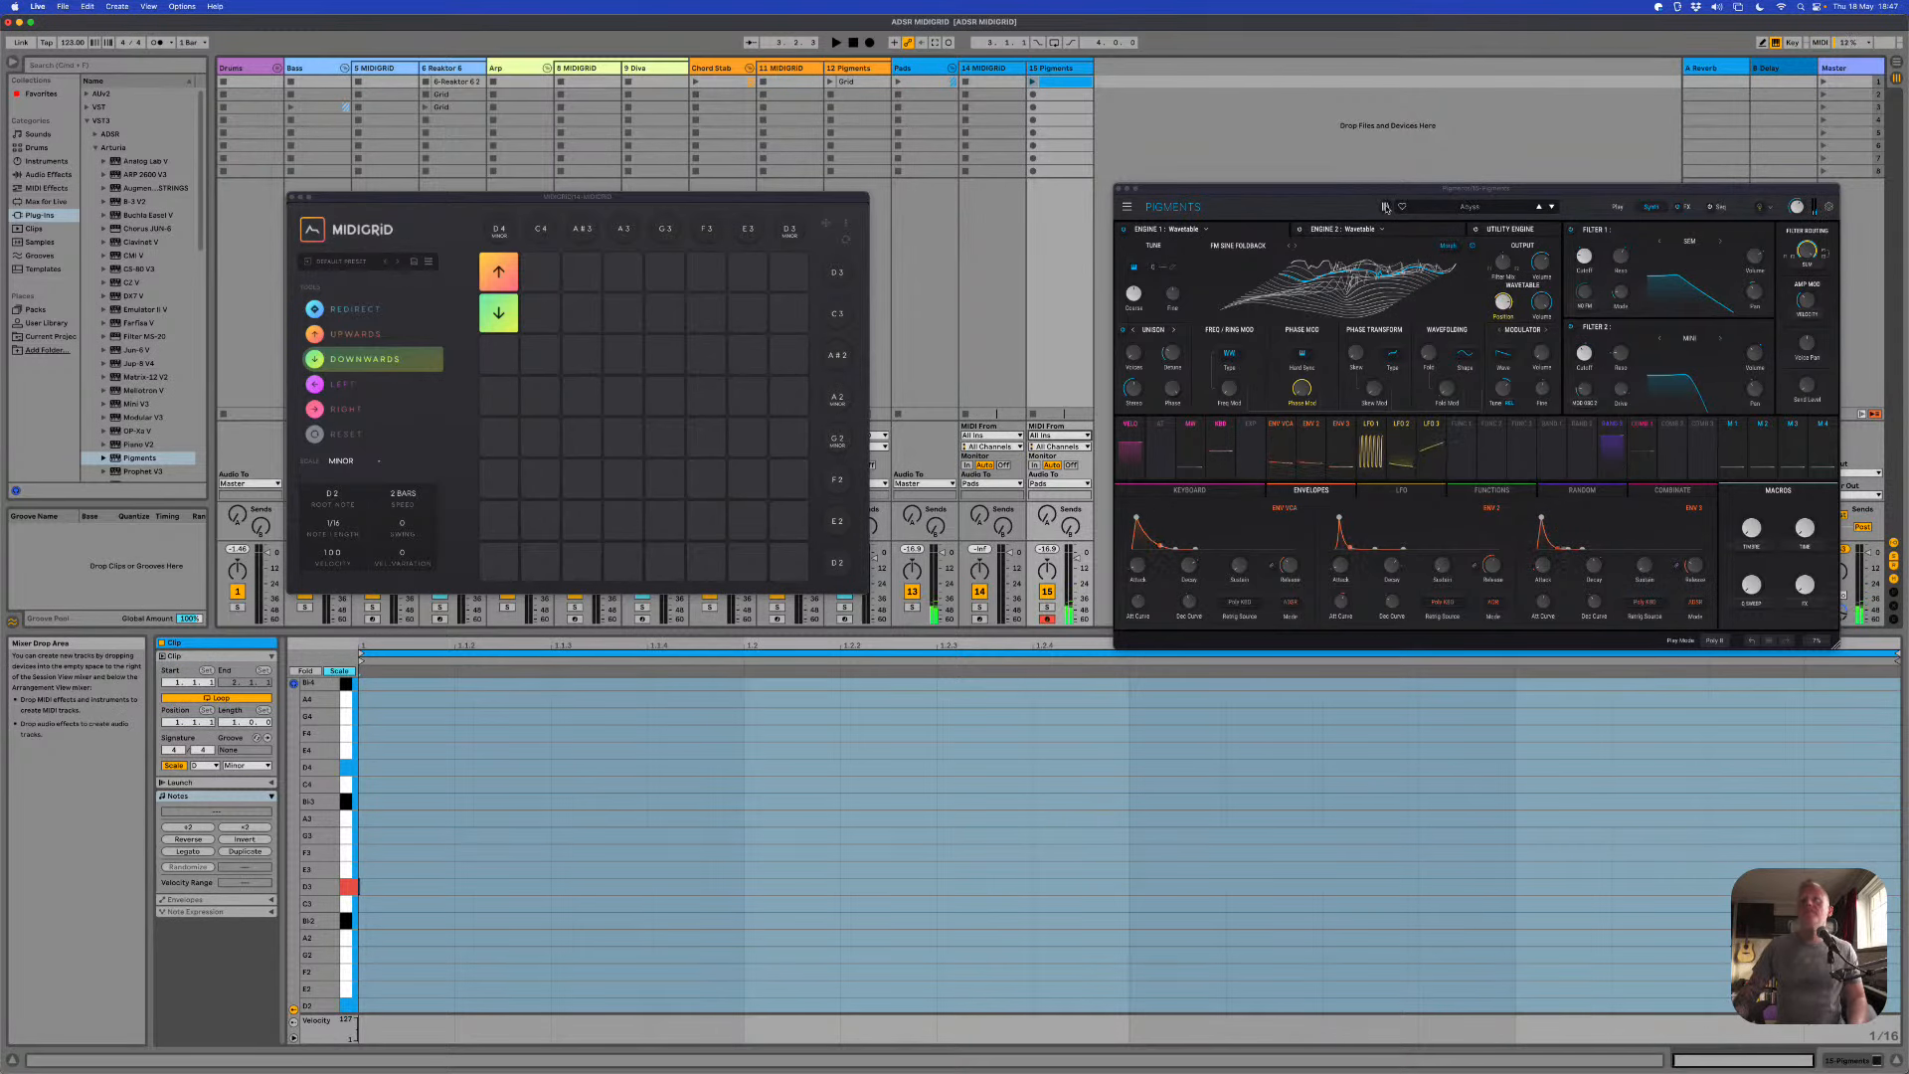
Step: Step through the Classic Synth Pad presets in Pigments from Aftertouch Lift onward and load Bright Horizon
left_click(1385, 207)
left_click(1291, 330)
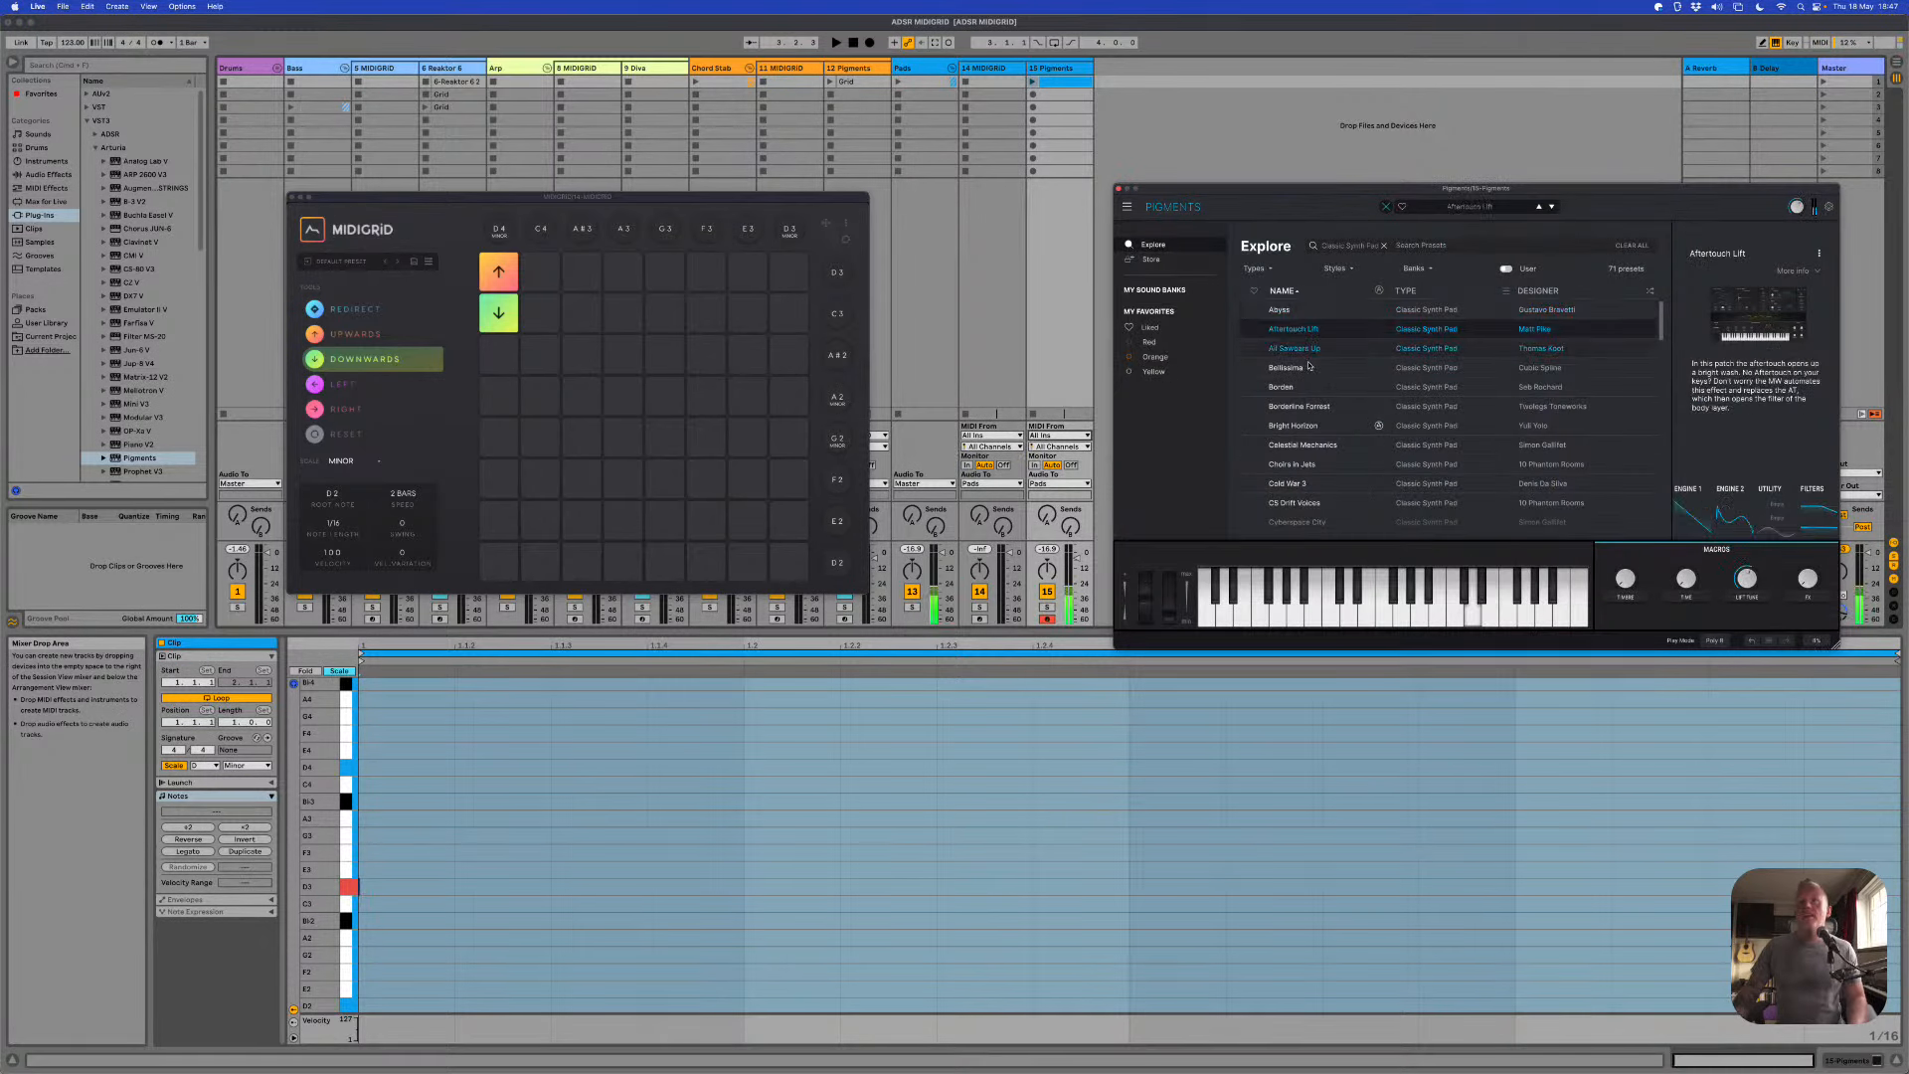
key("Down")
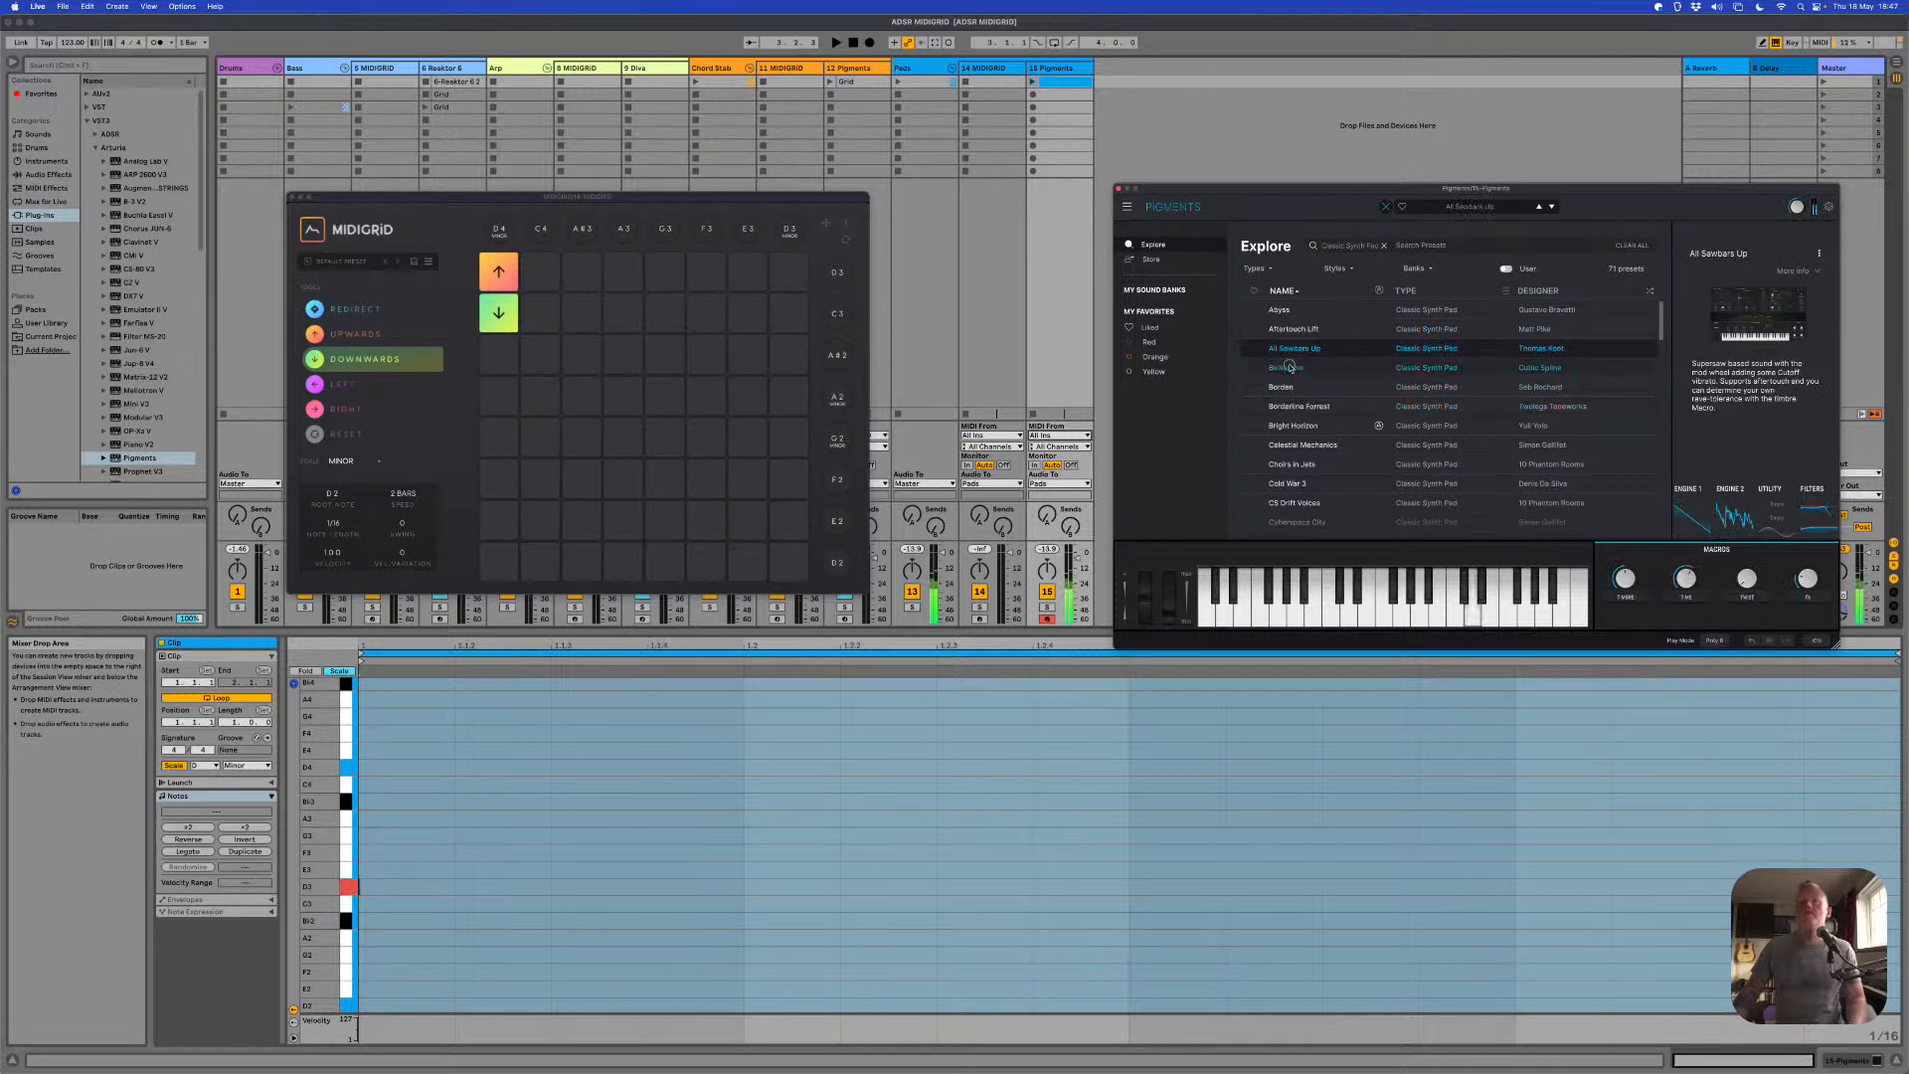
key("Down")
key("Down")
key("Down")
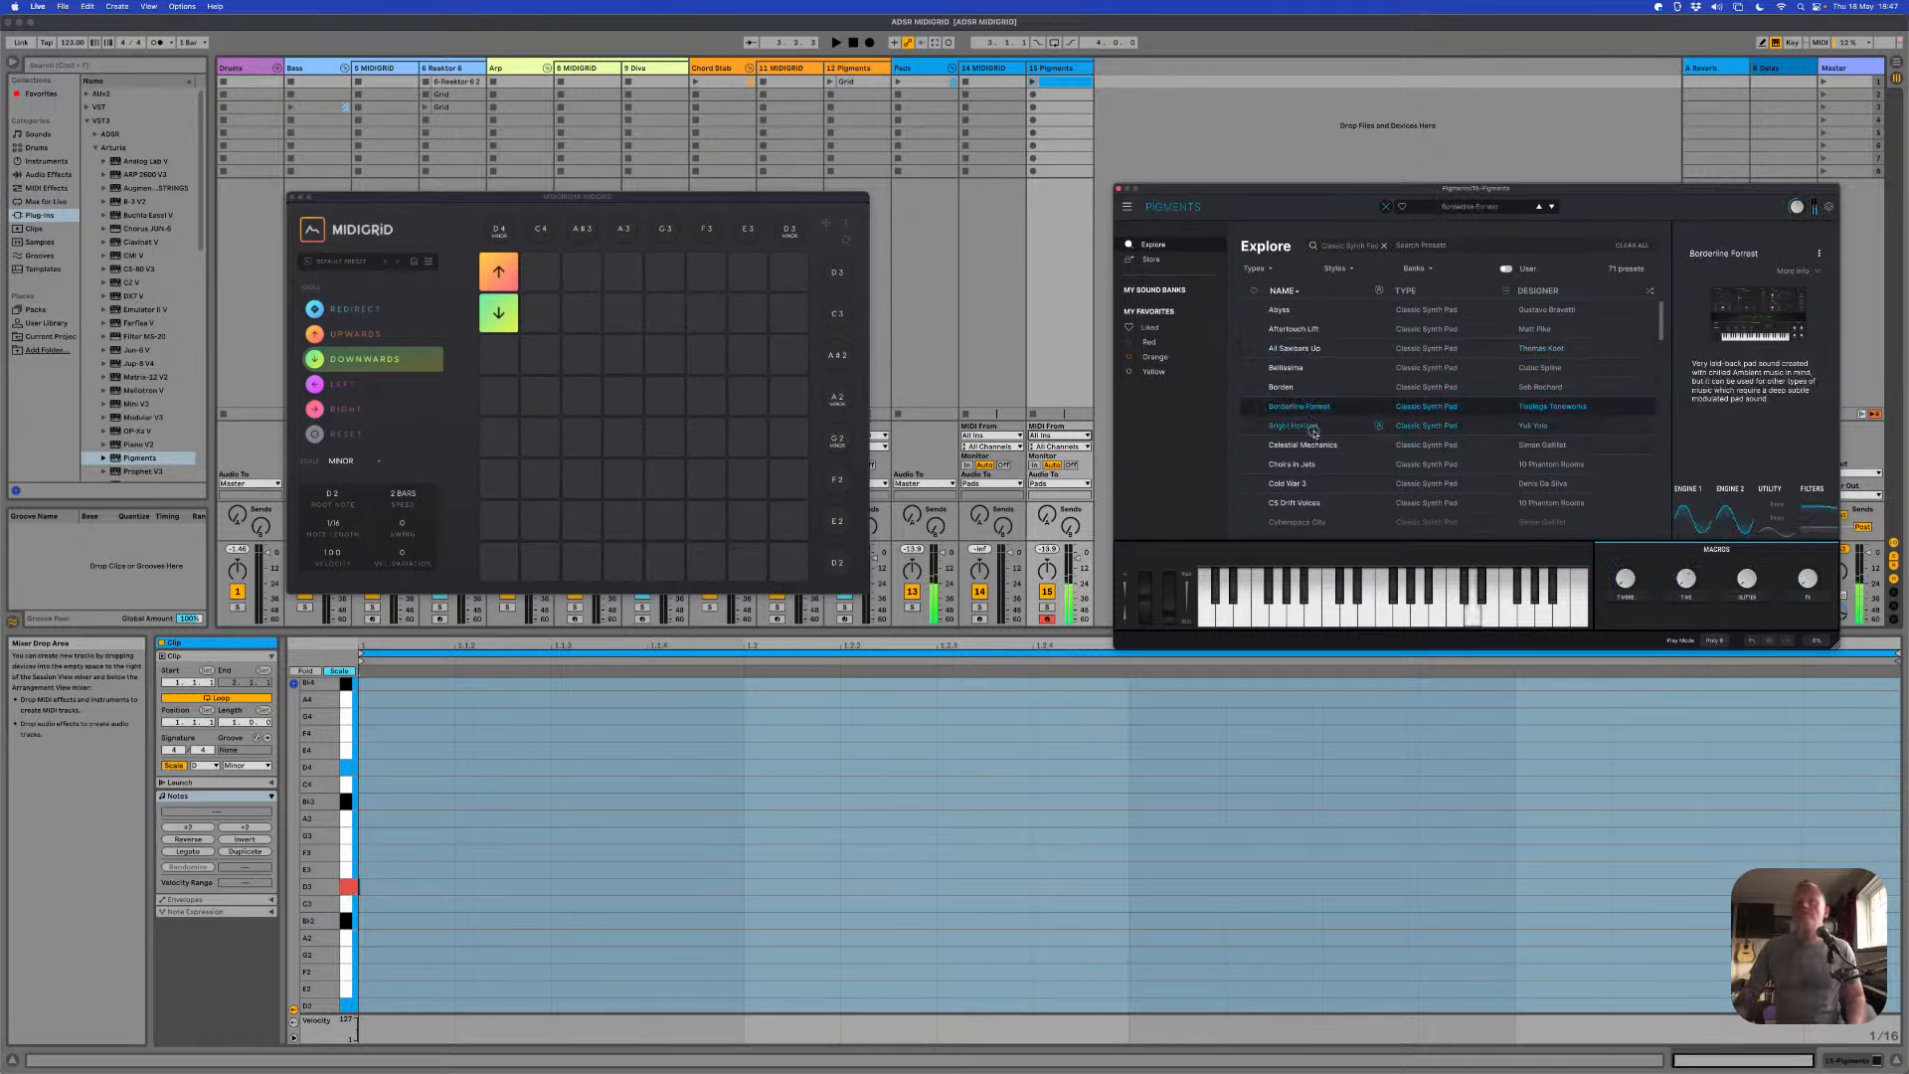
left_click(1315, 429)
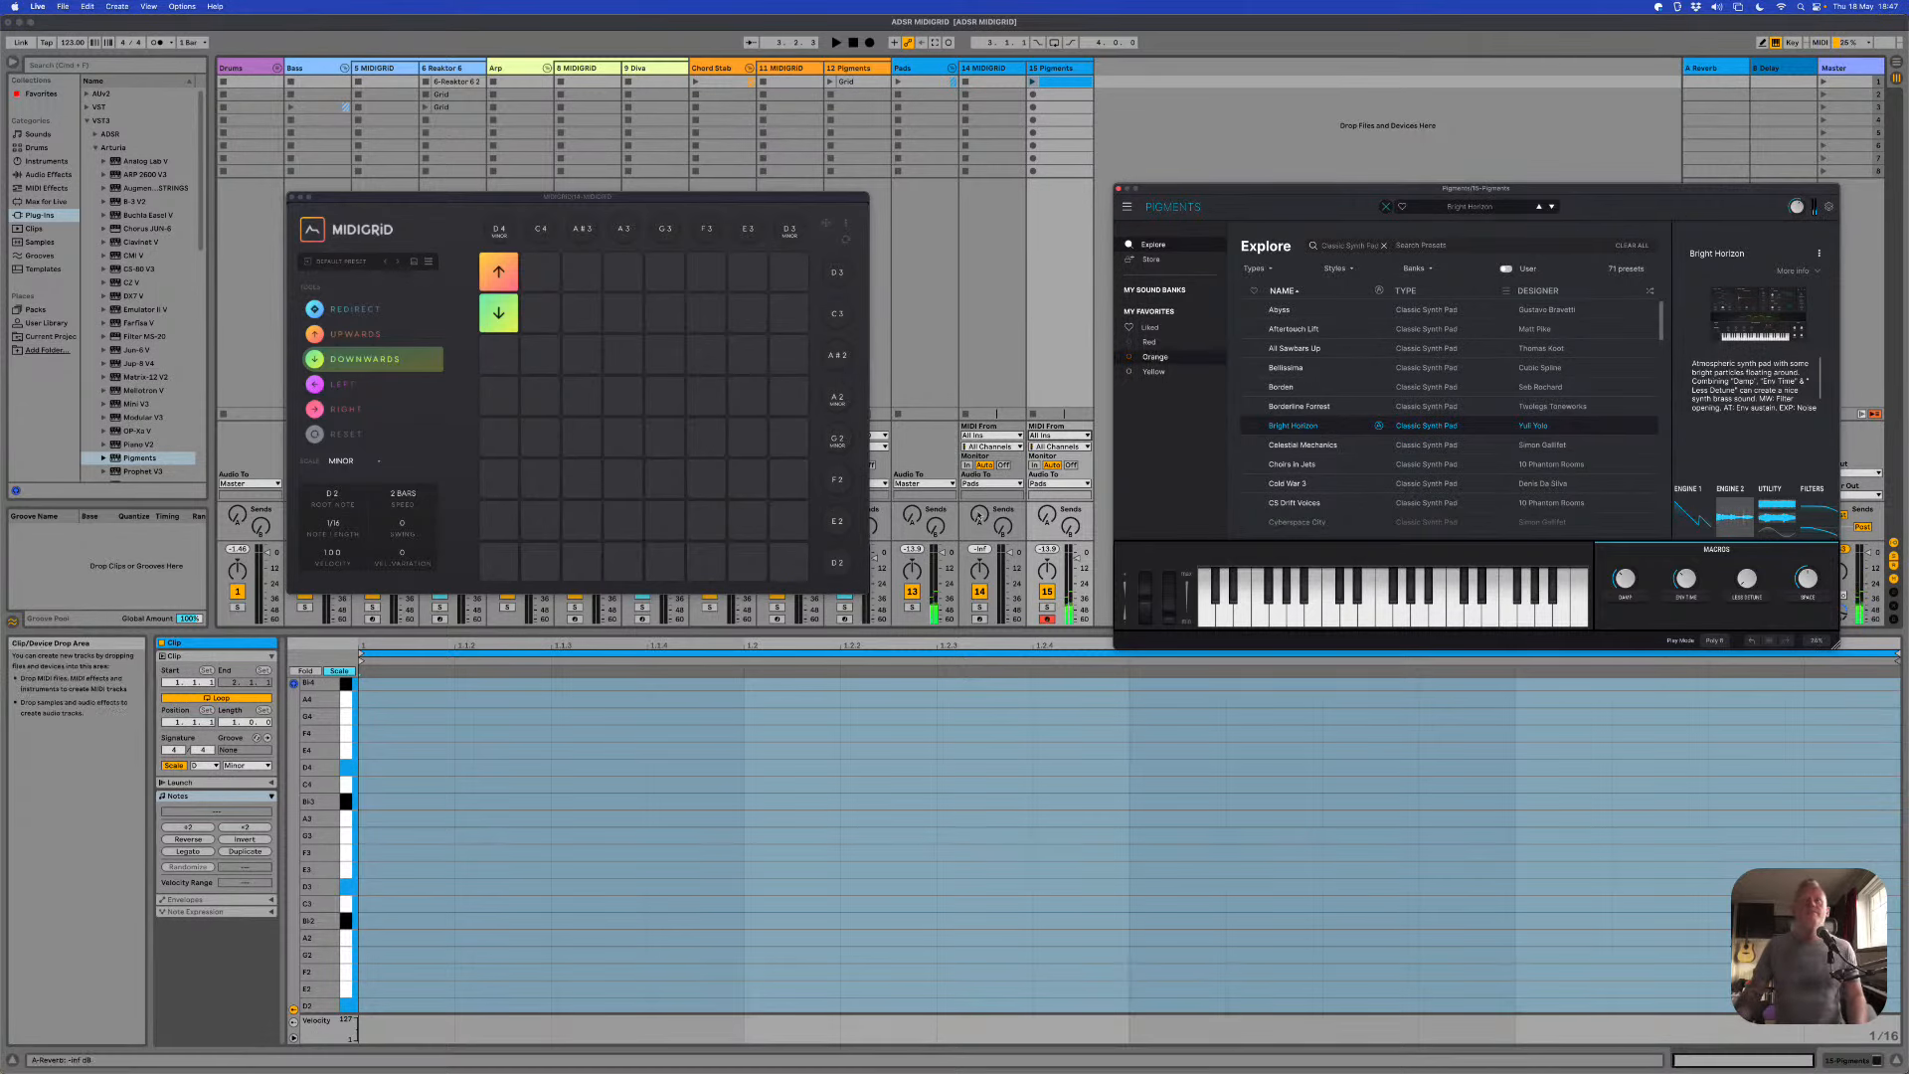
Step: Route the Pads Pigments track's MIDI input from 14-MIDIGRID, using the MIDIGRID output instead of Post FX, and play the pattern
left_click(1059, 434)
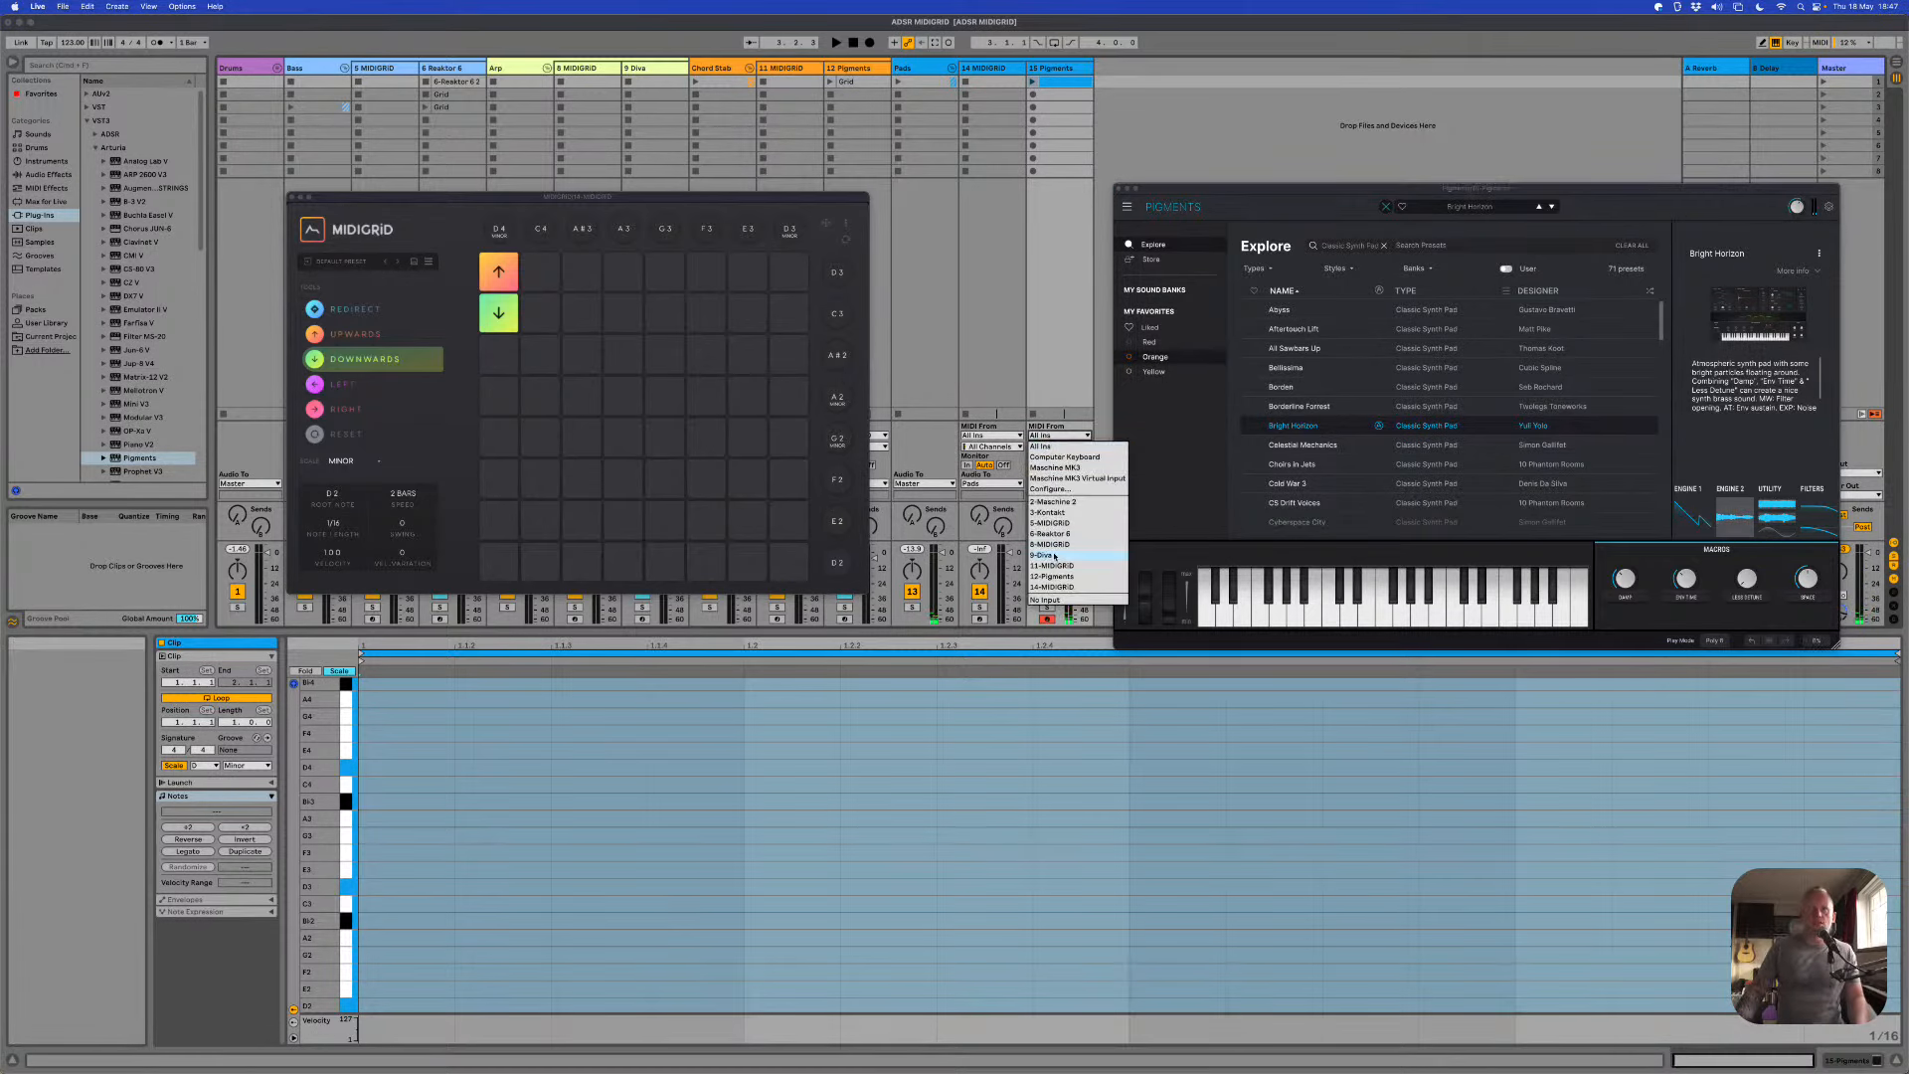
left_click(1076, 587)
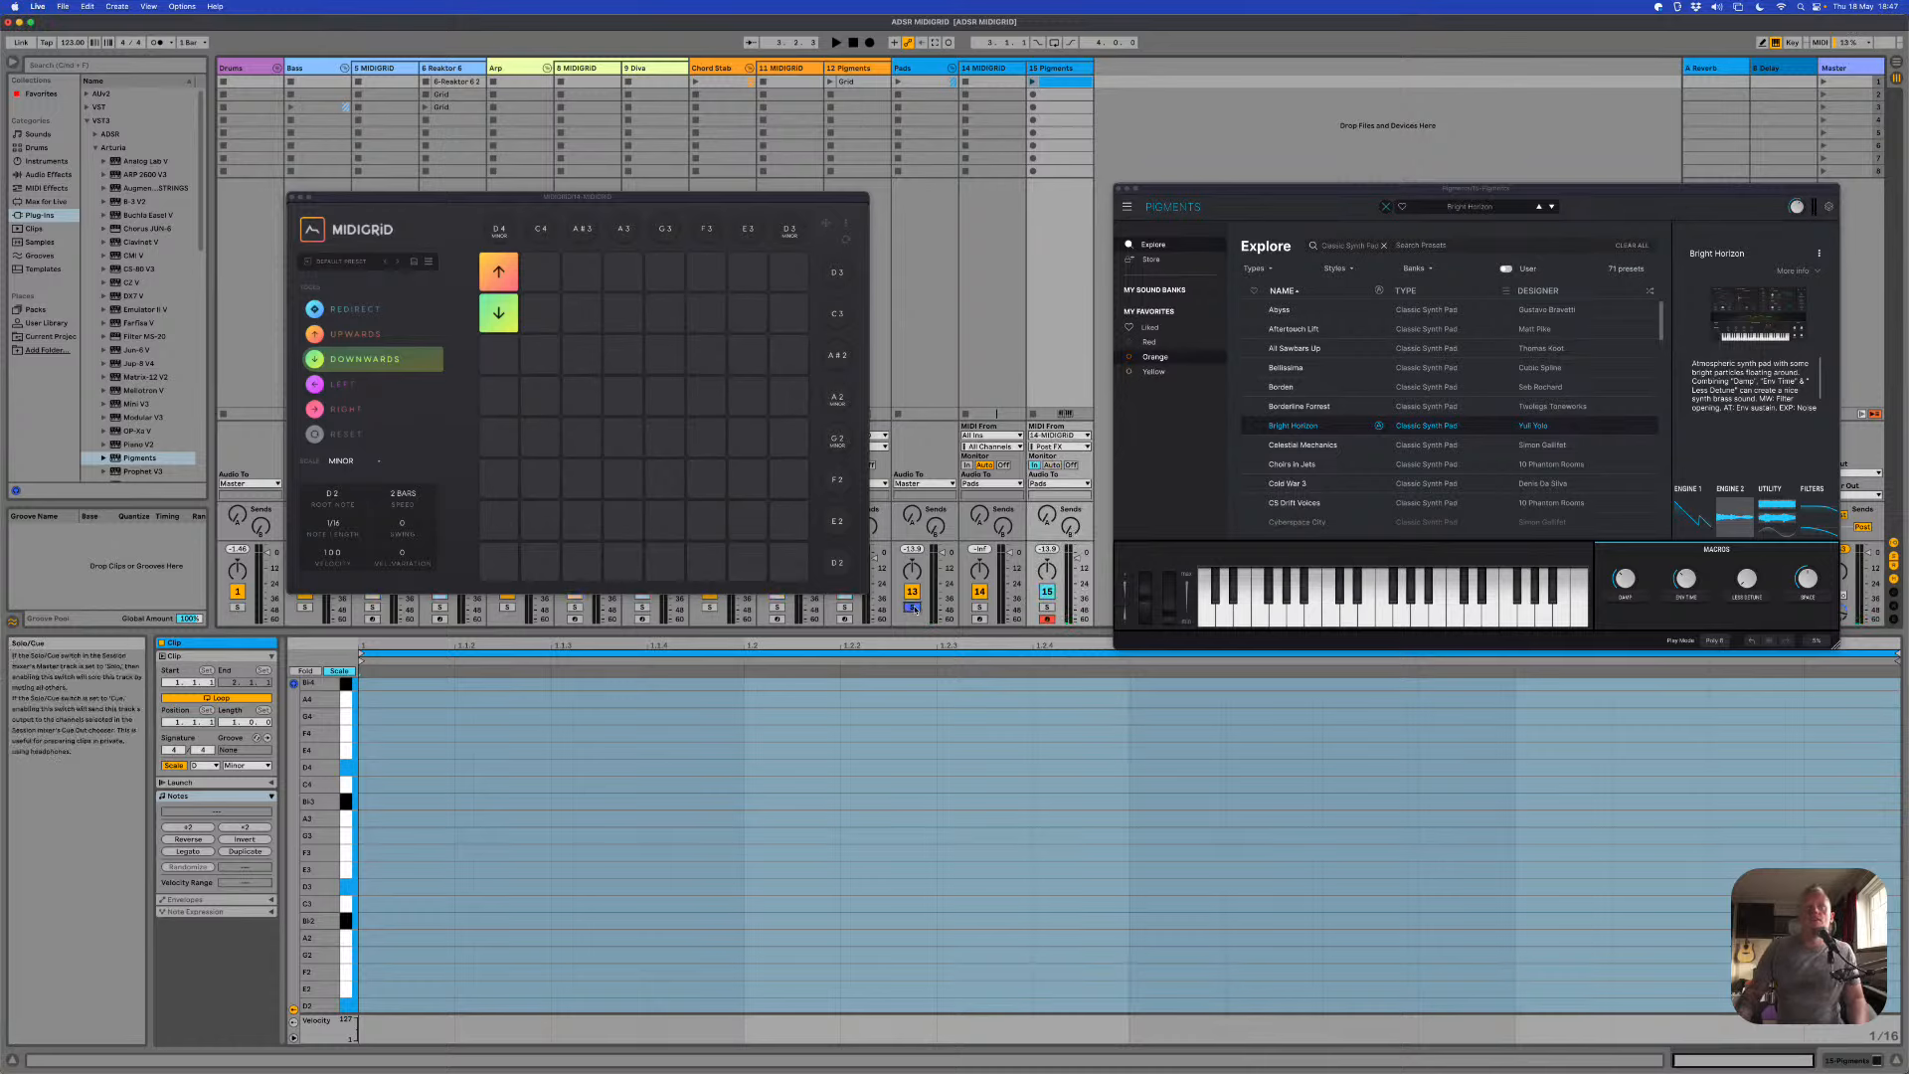
key("space")
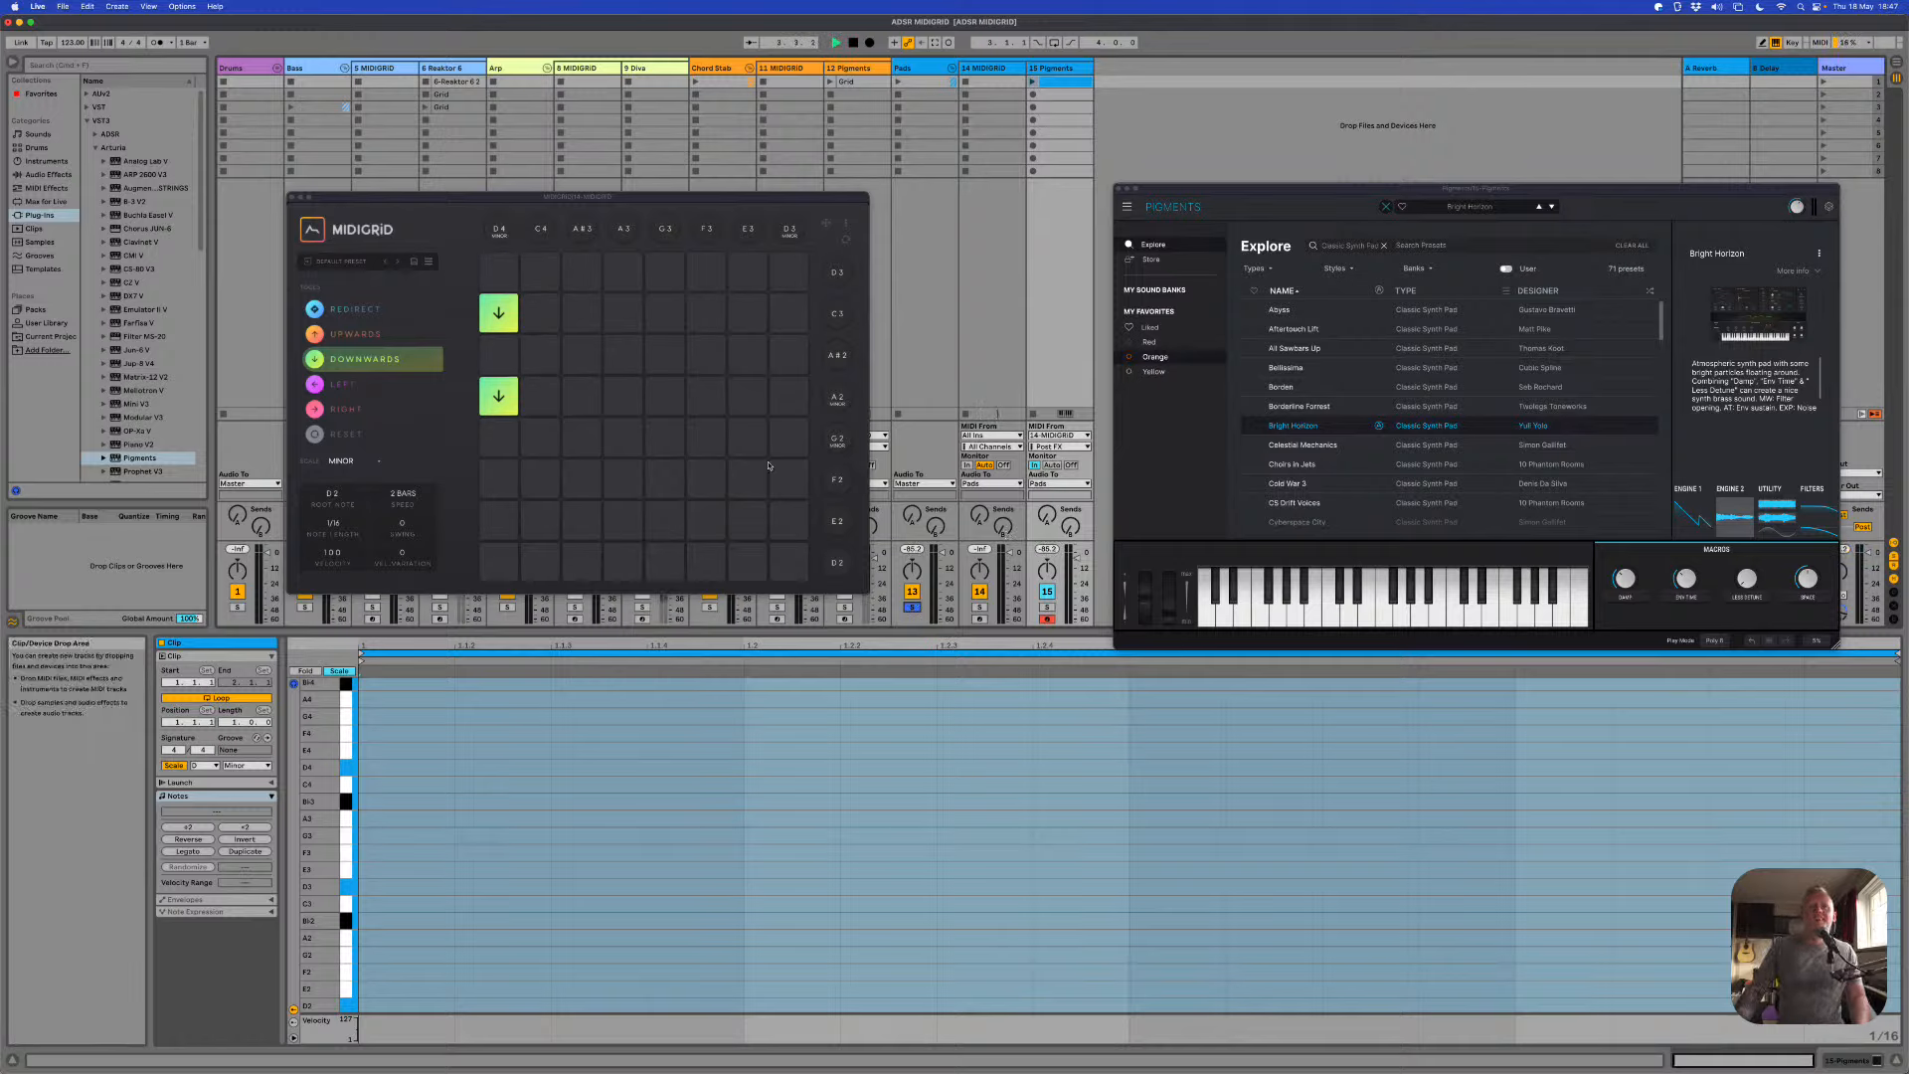
left_click(1059, 446)
left_click(1049, 481)
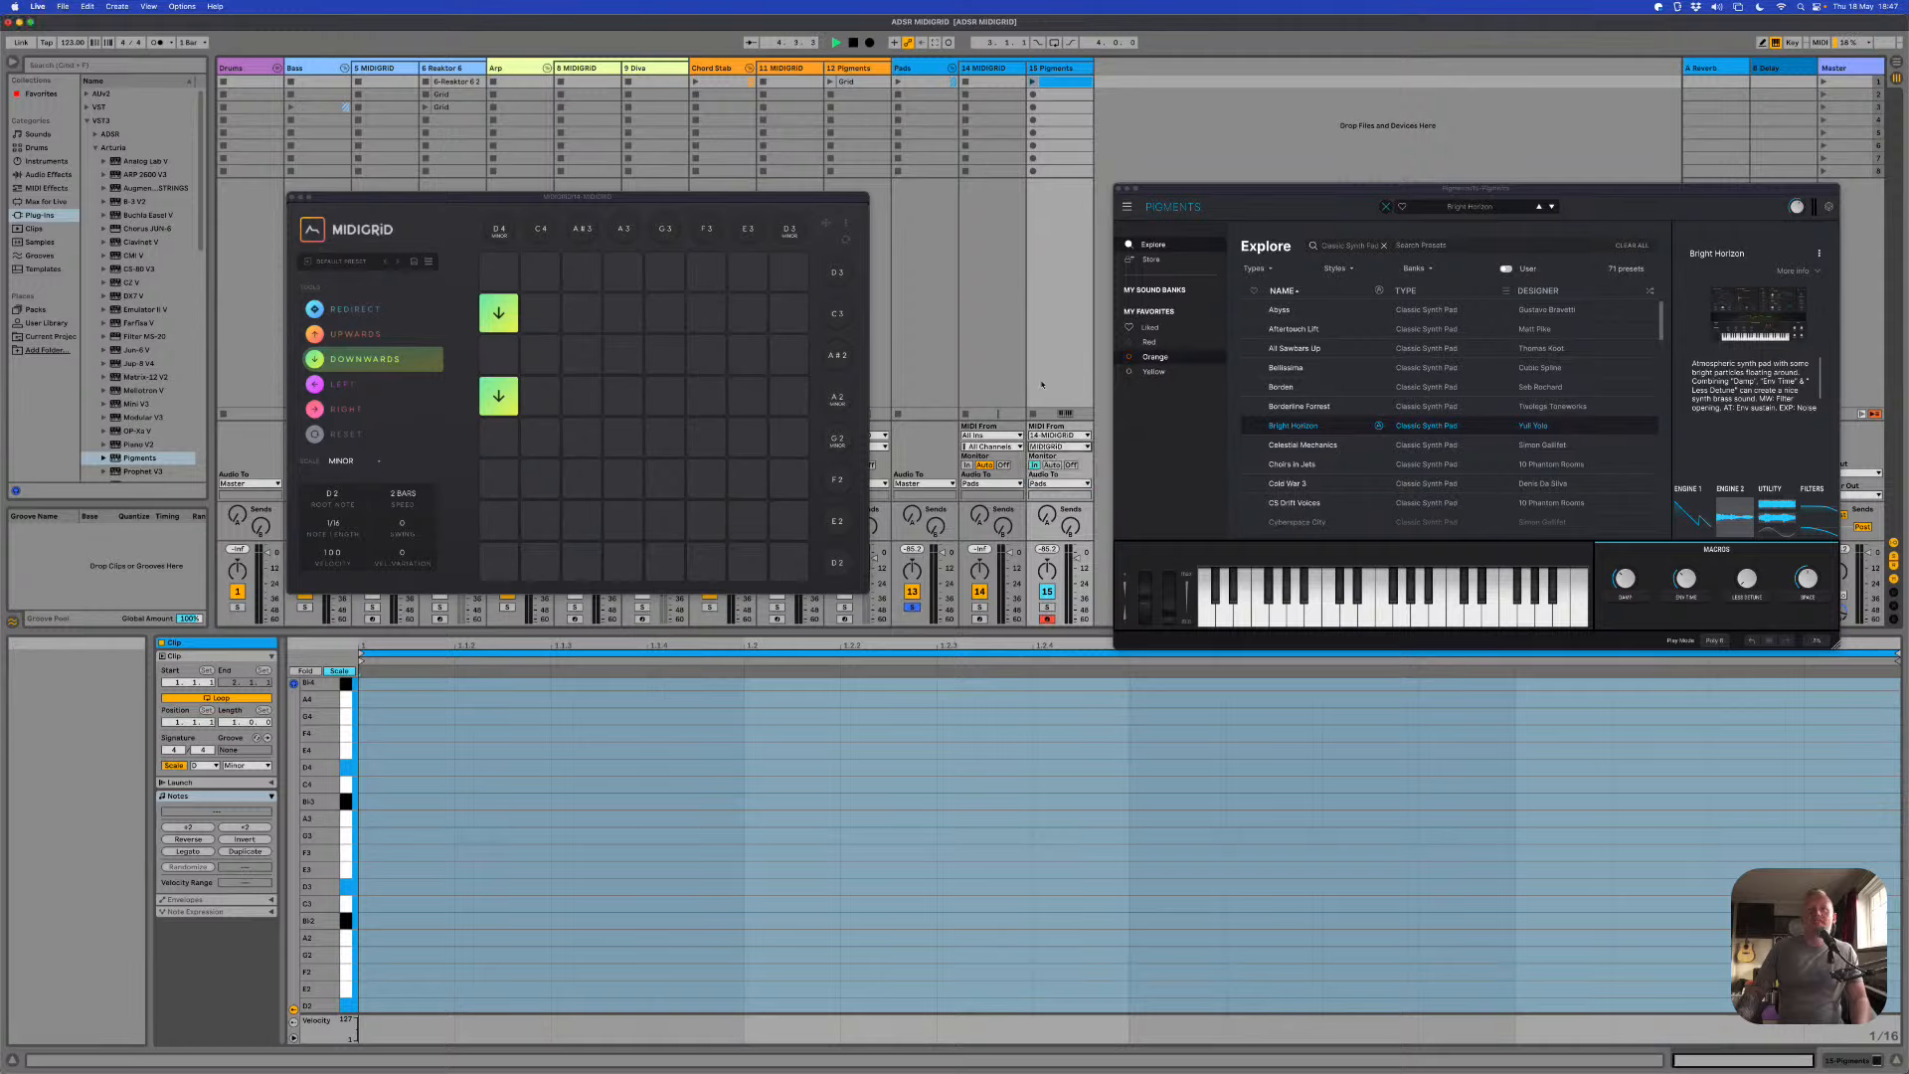
key("space")
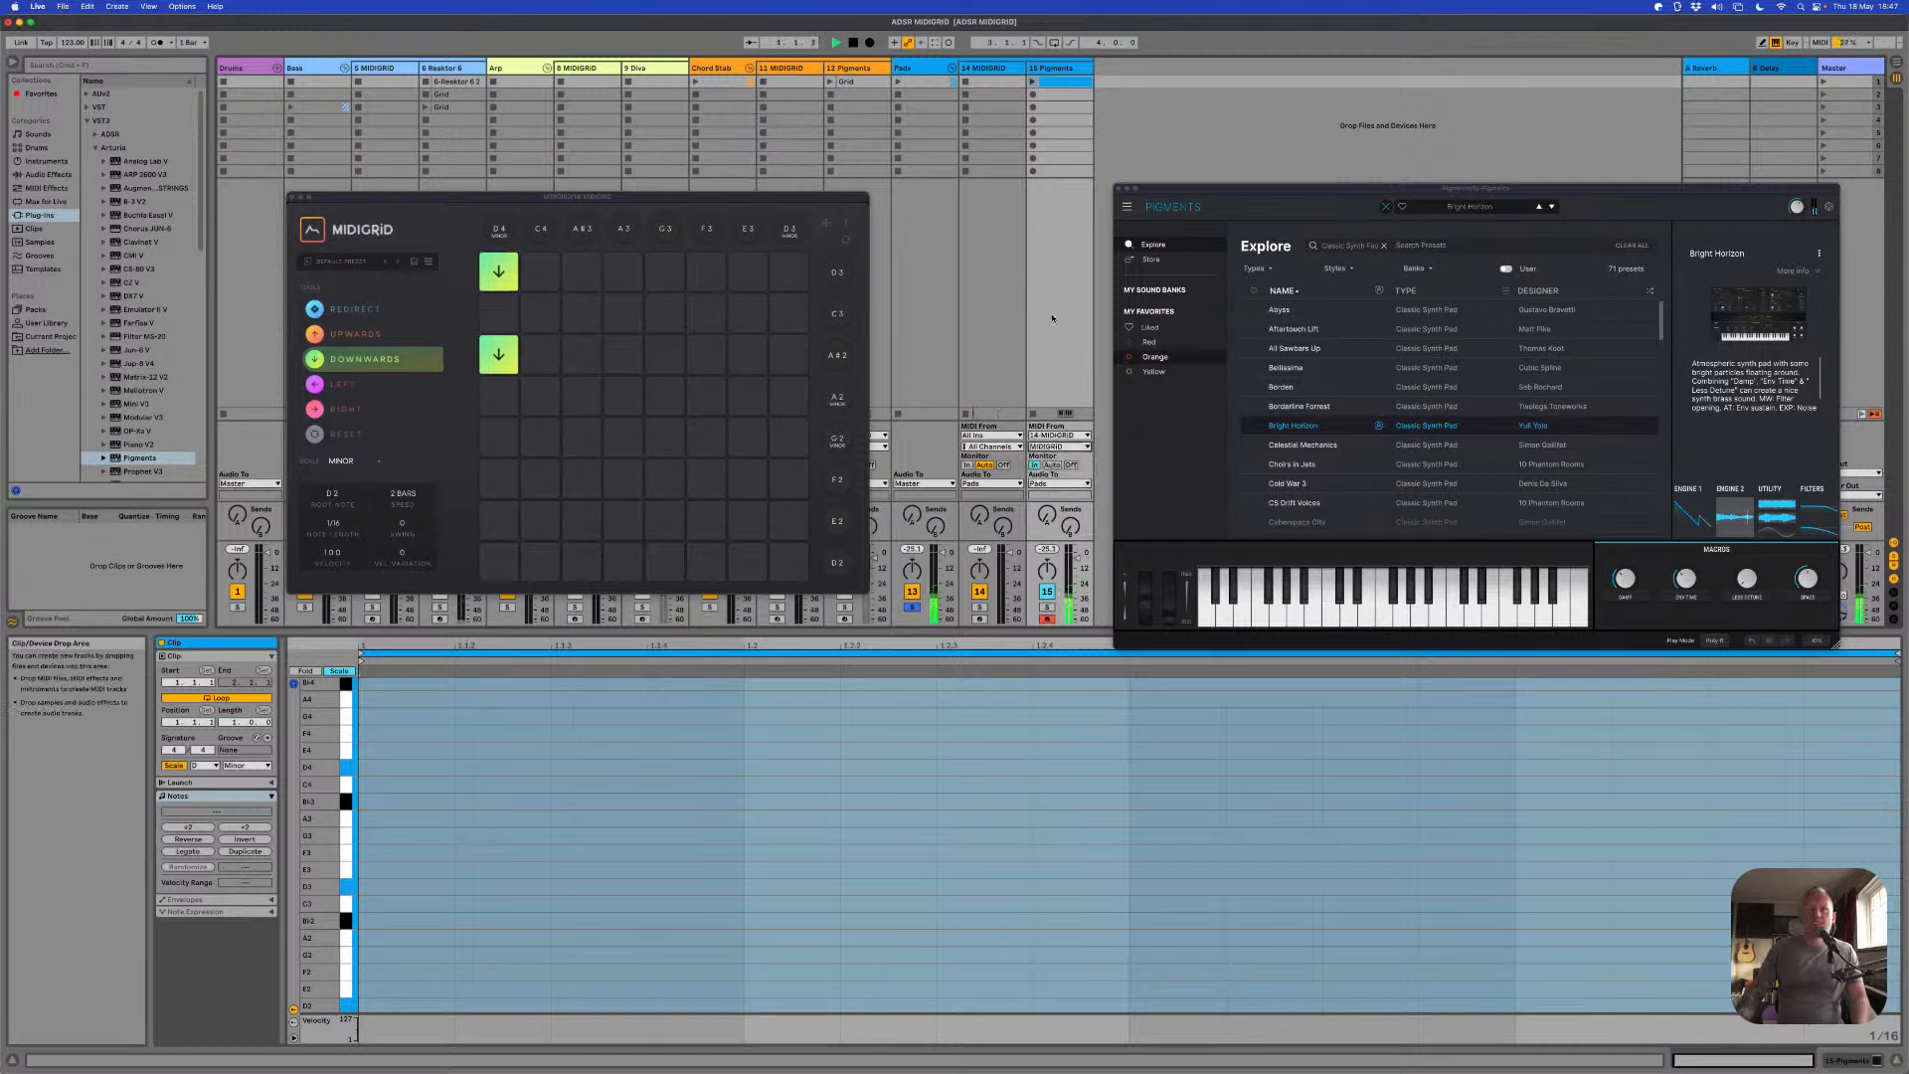
Step: Speed up the pad pattern during playback by setting the MIDIGRID speed to 1/4
left_click(774, 348)
left_click(783, 349)
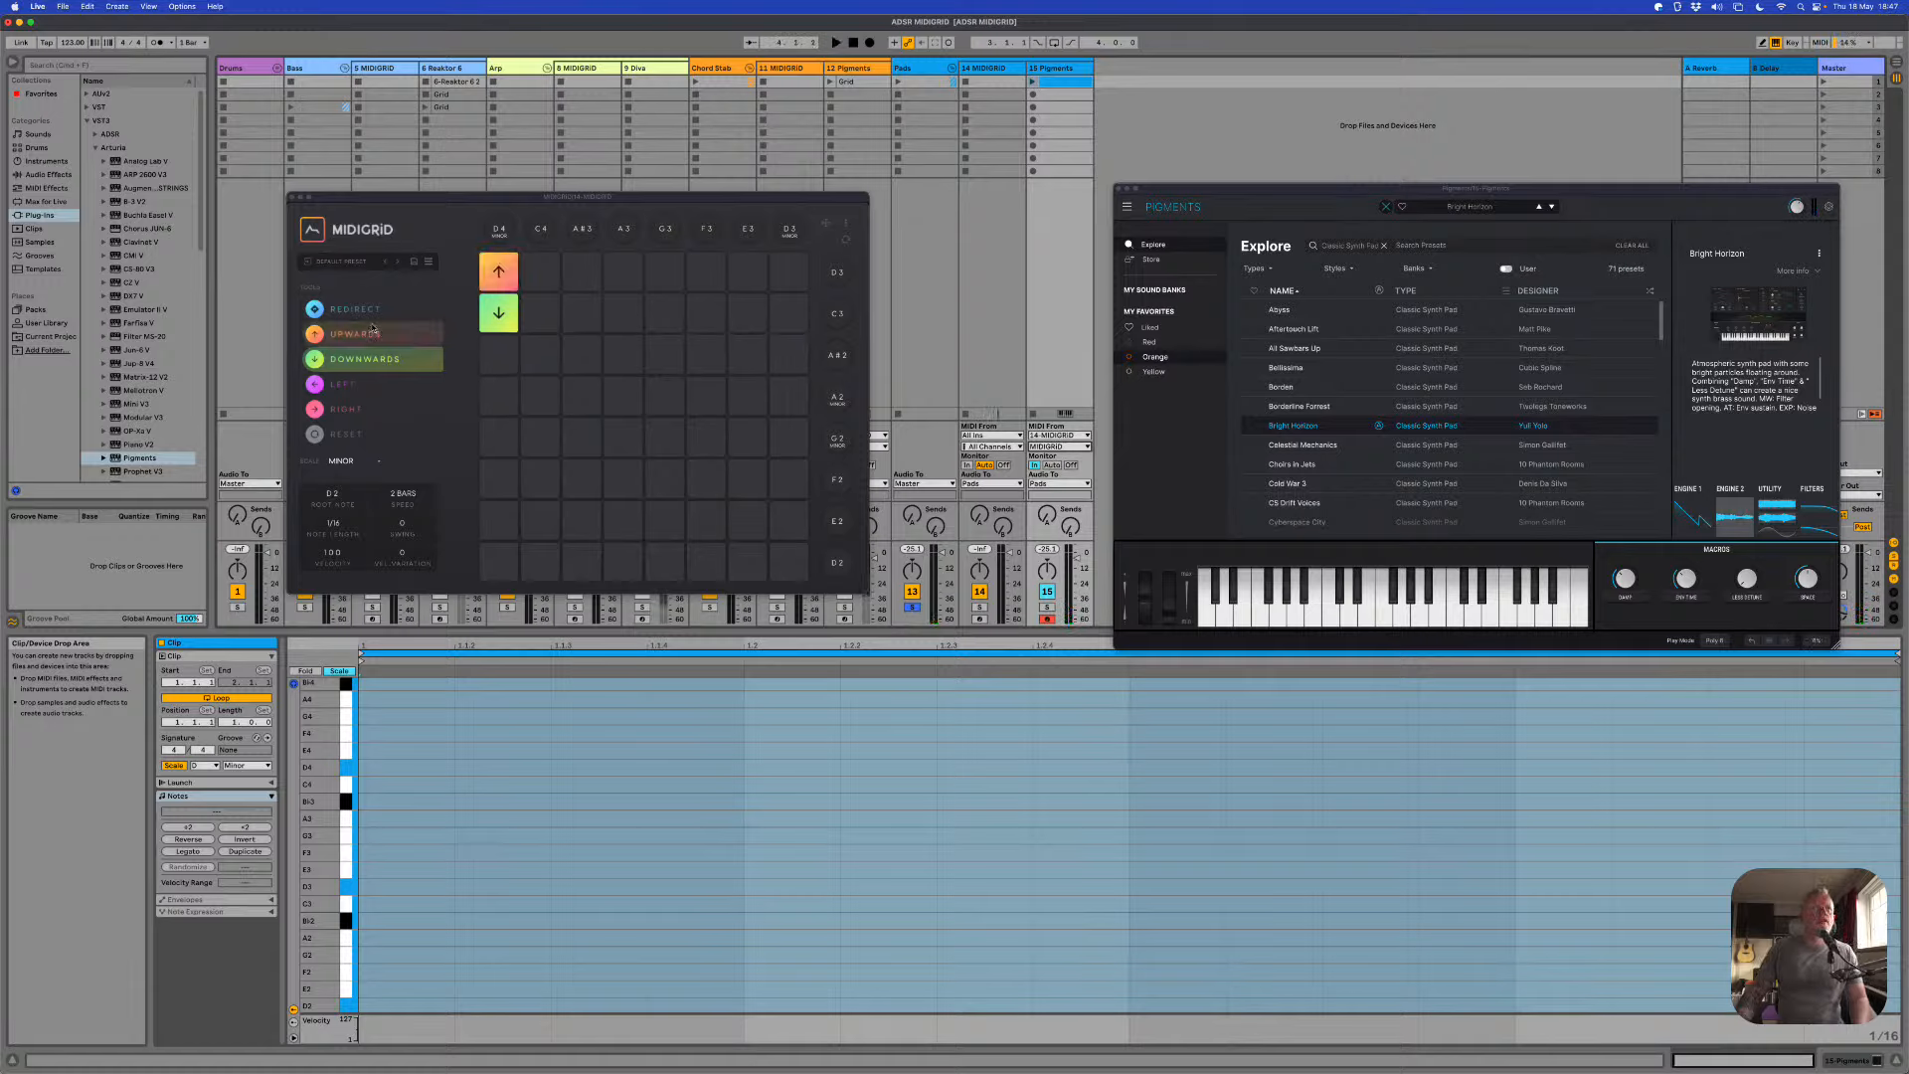
left_click(397, 499)
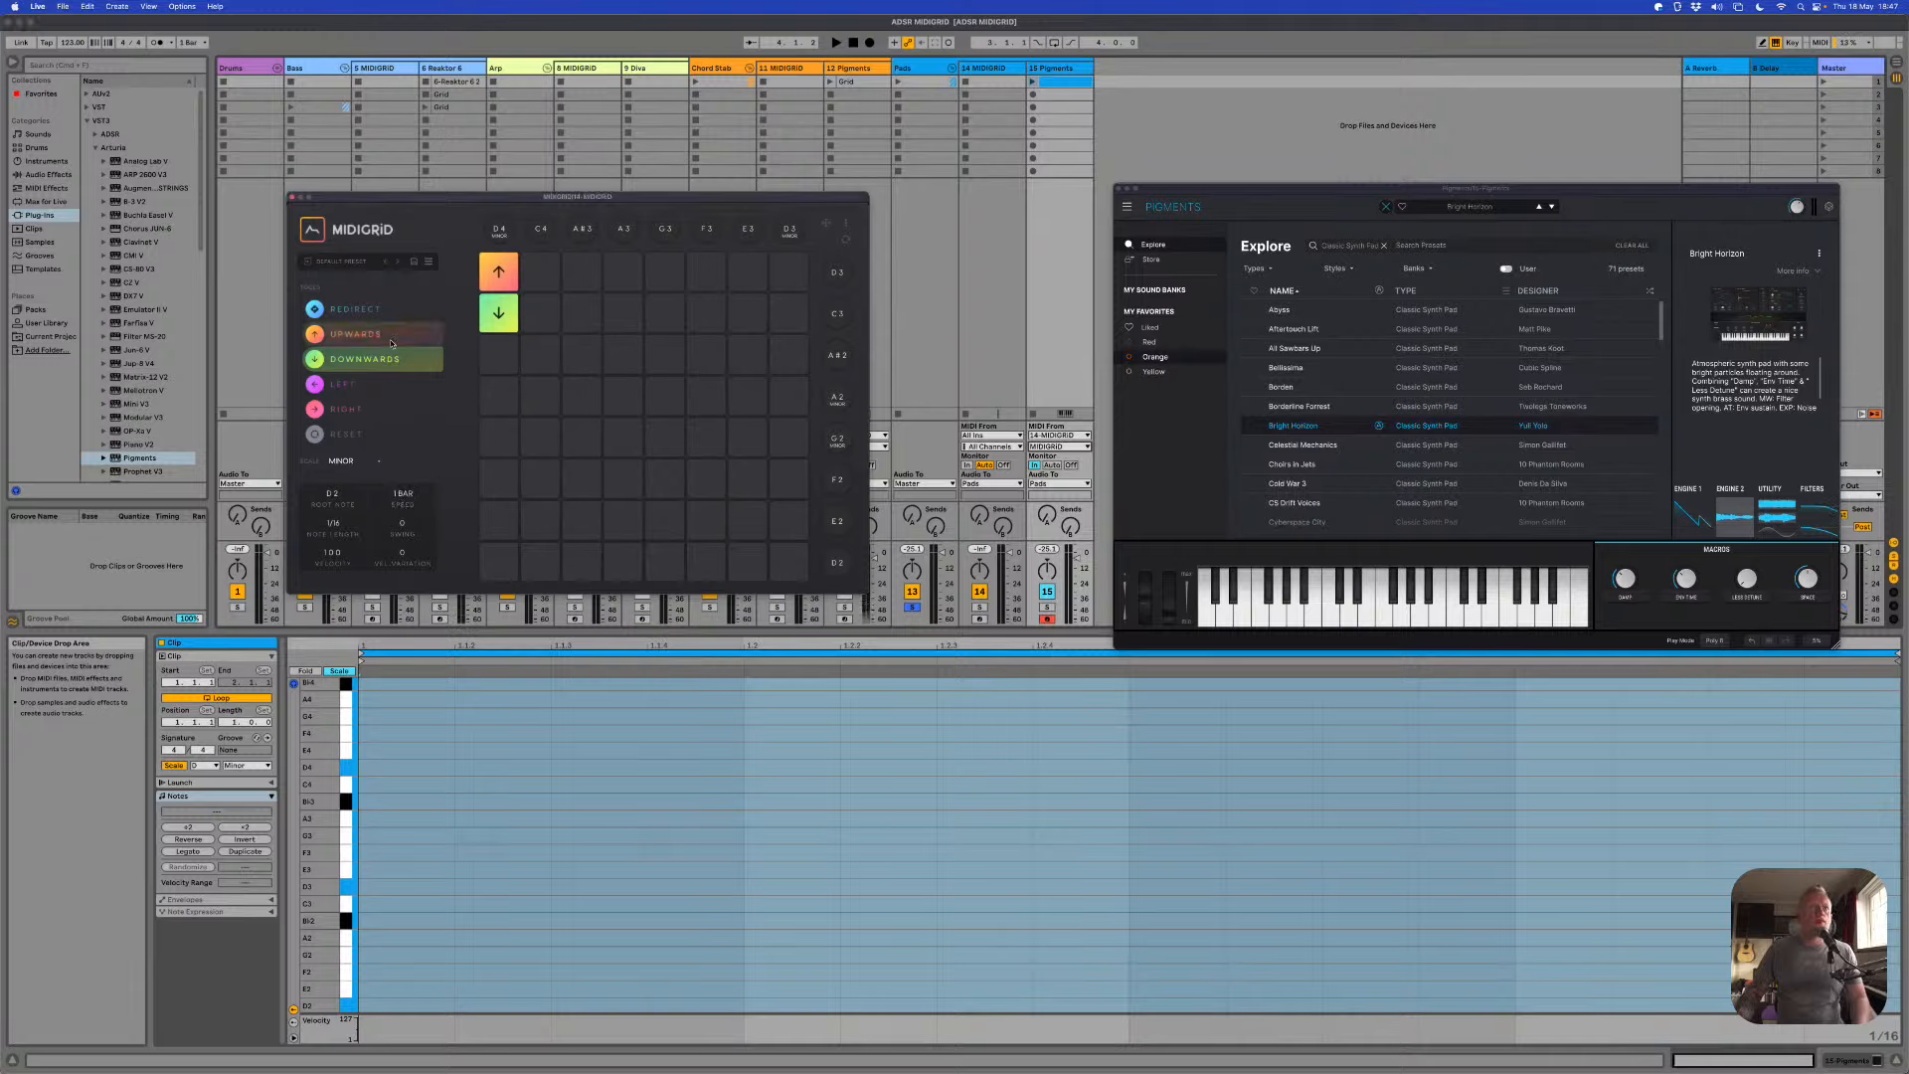
key("space")
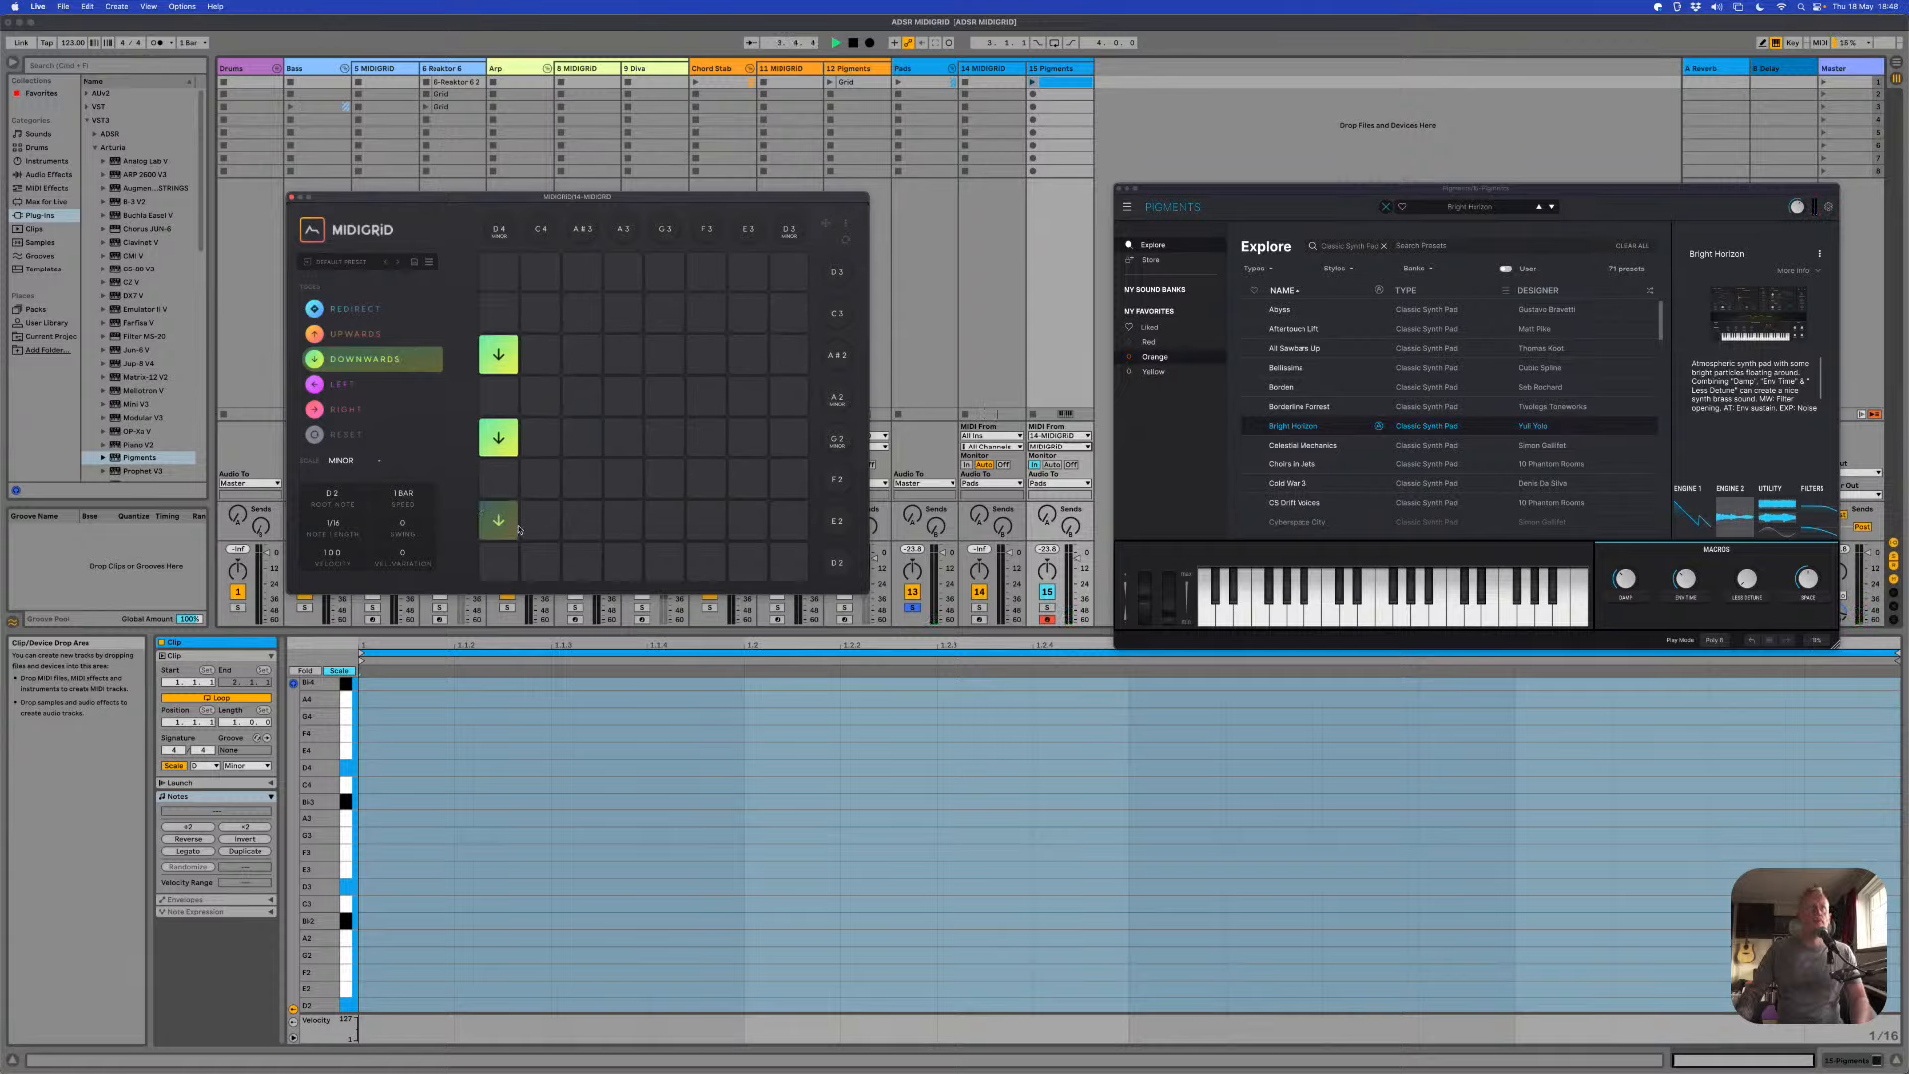
left_click_drag(419, 508, 421, 523)
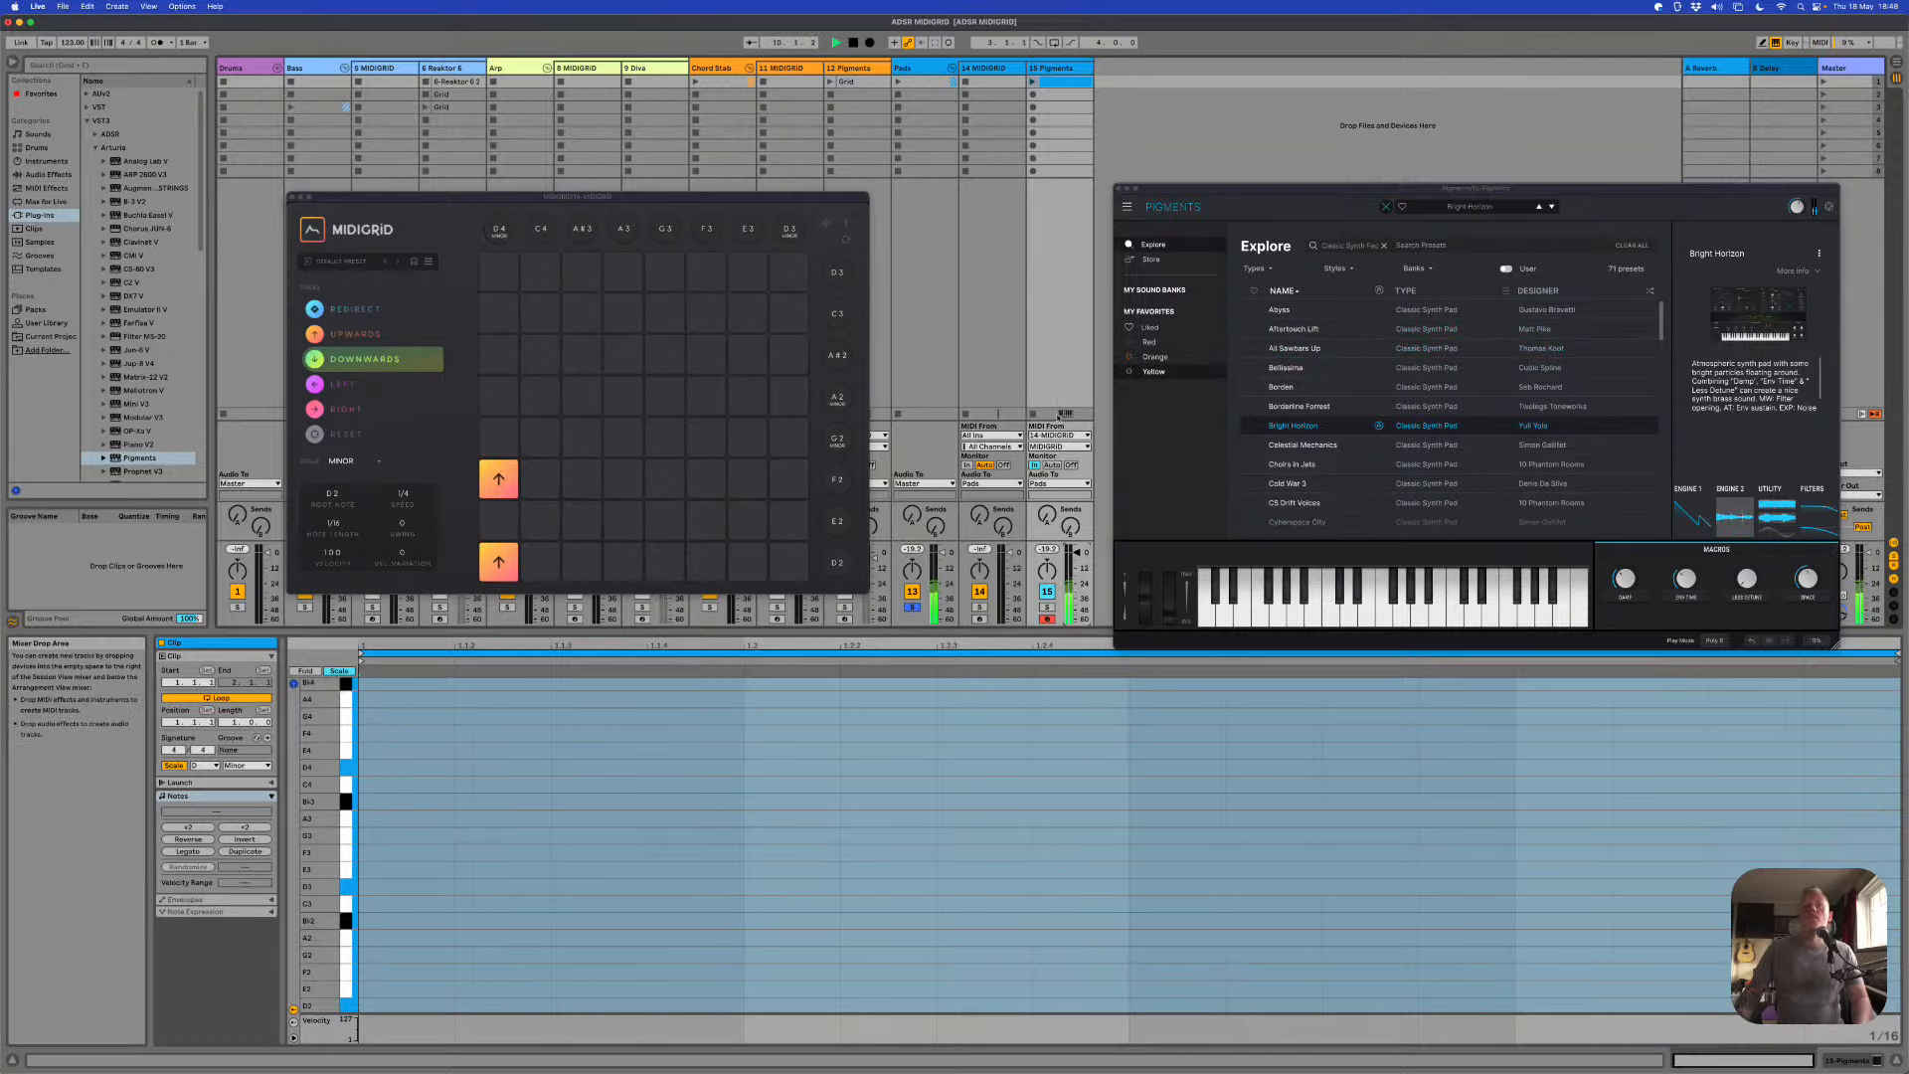
Step: Set the pad MIDIGRID's velocity to 127 and lower its root note to D1
left_click(624, 400)
left_click(624, 406)
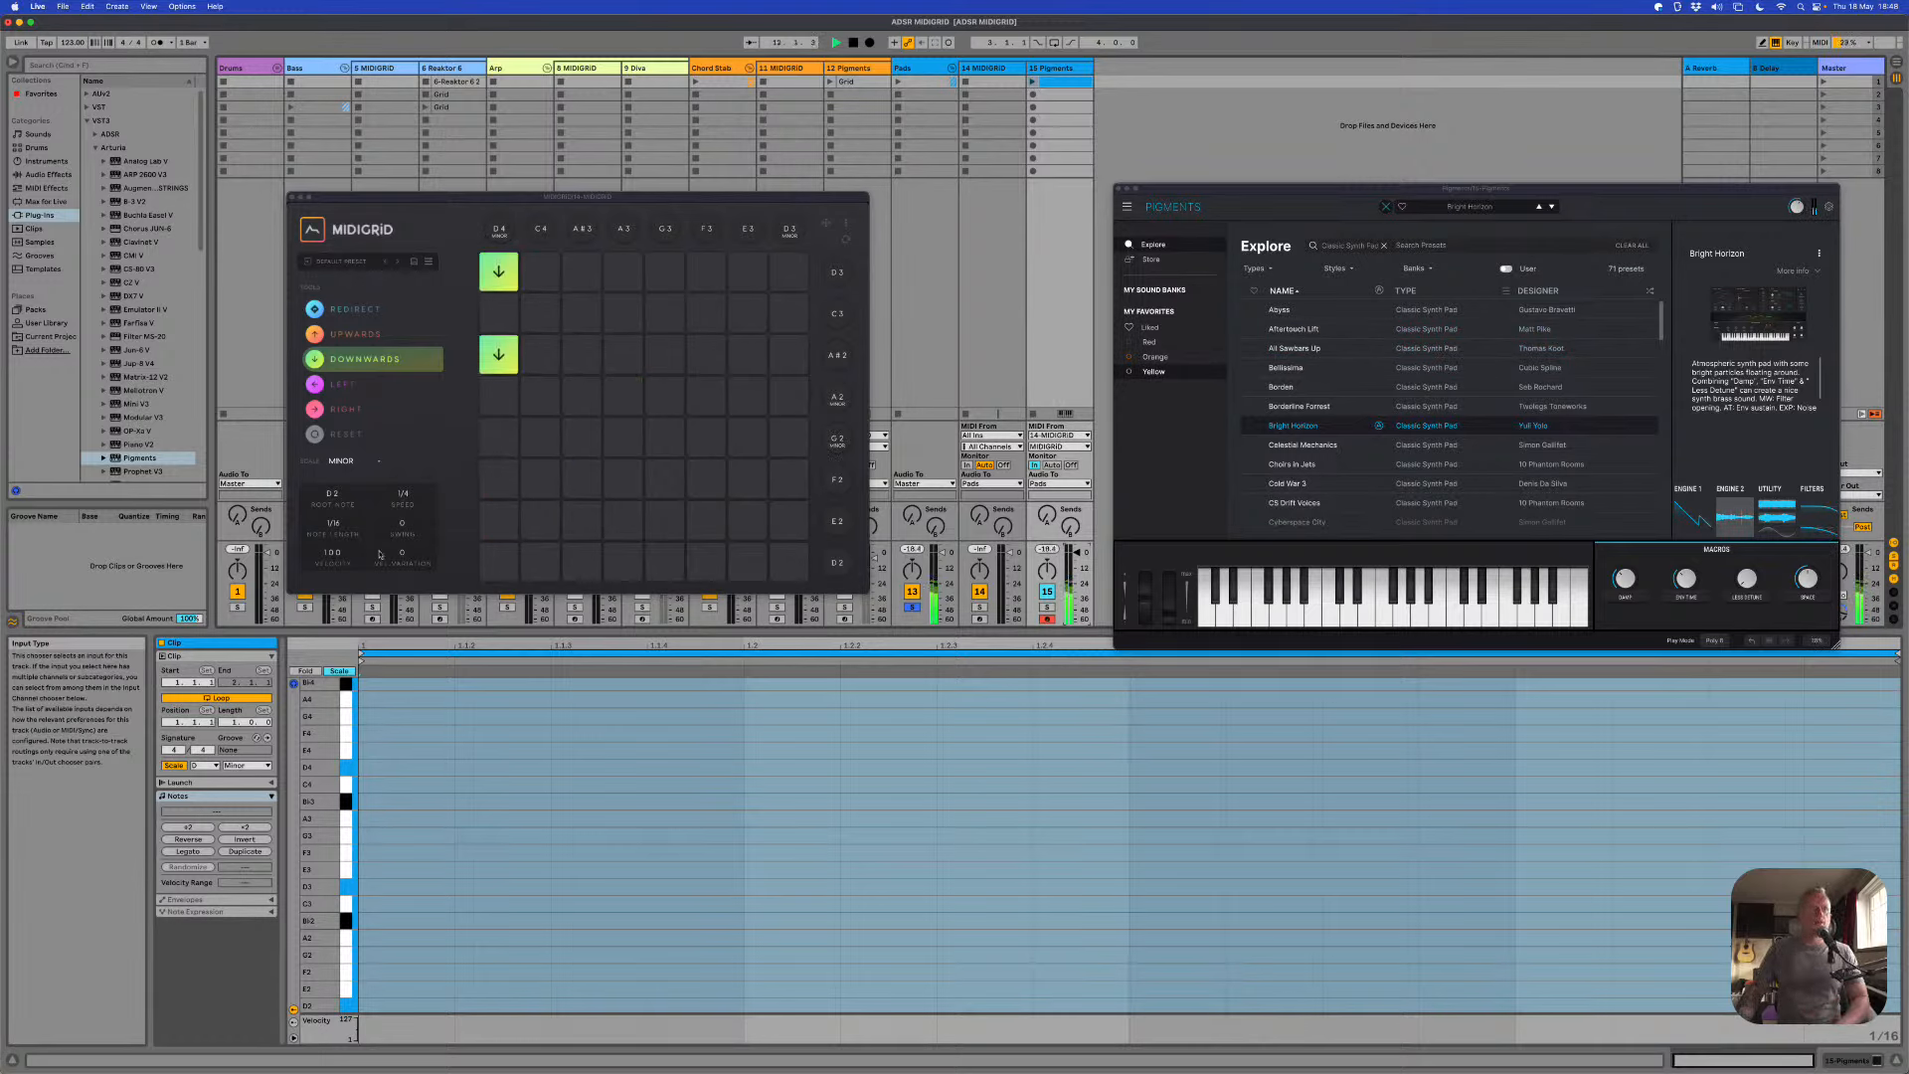
left_click_drag(339, 554, 338, 457)
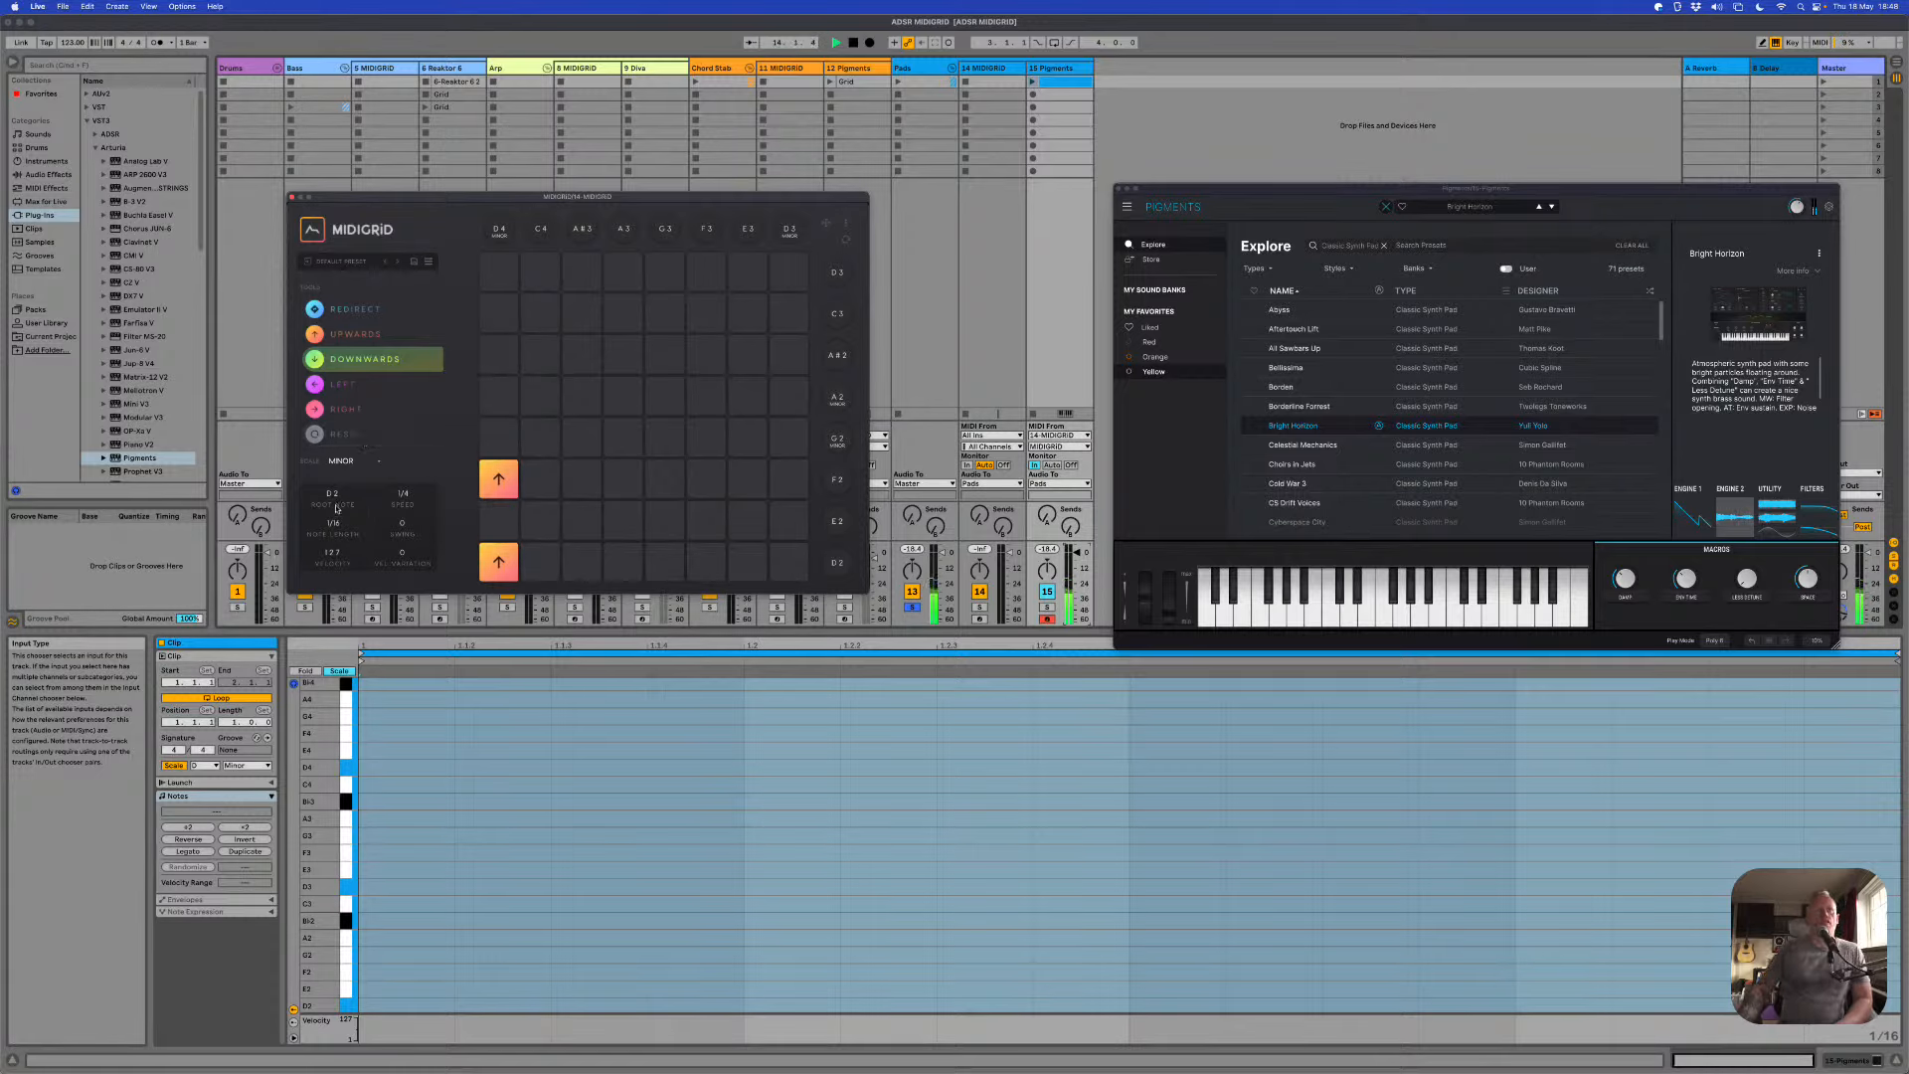
left_click_drag(338, 501, 345, 526)
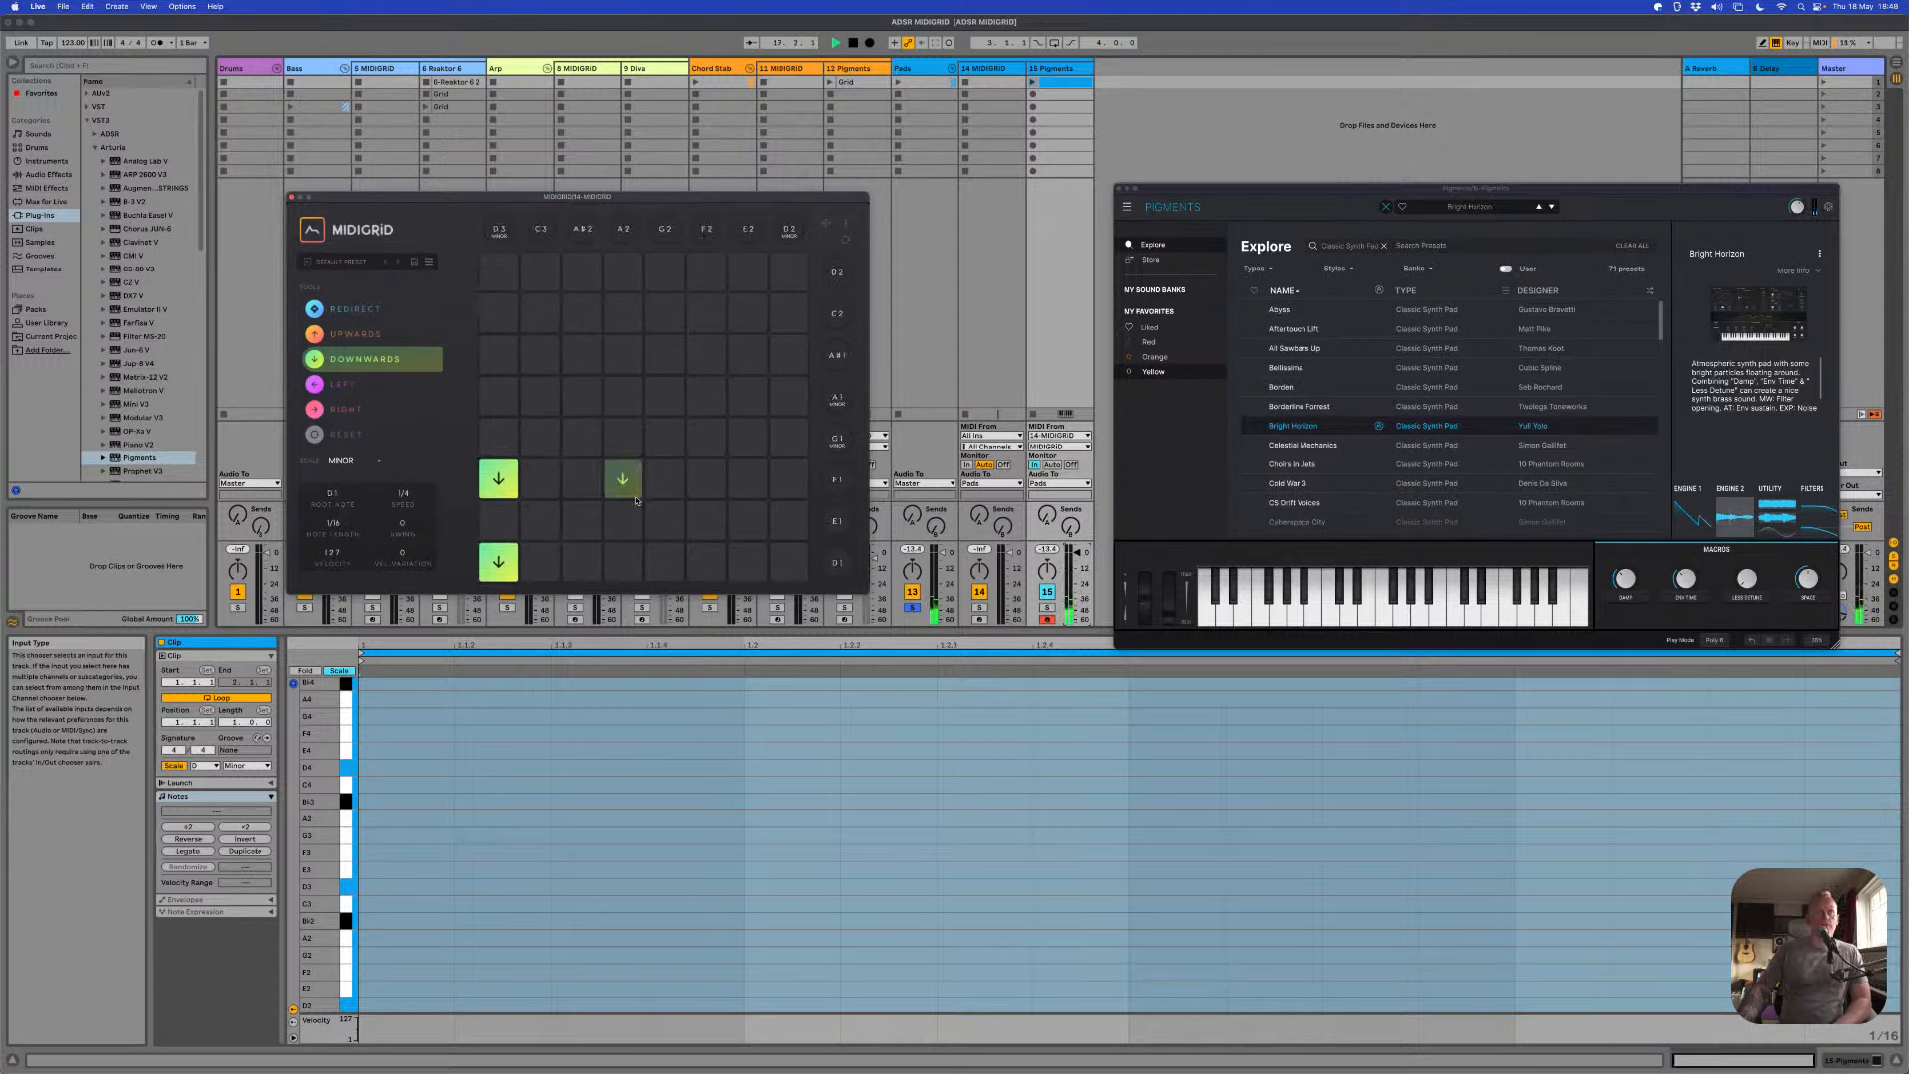
Step: Try two Right tiles in the fourth row of the pad grid, in the fifth and sixth columns
left_click(344, 409)
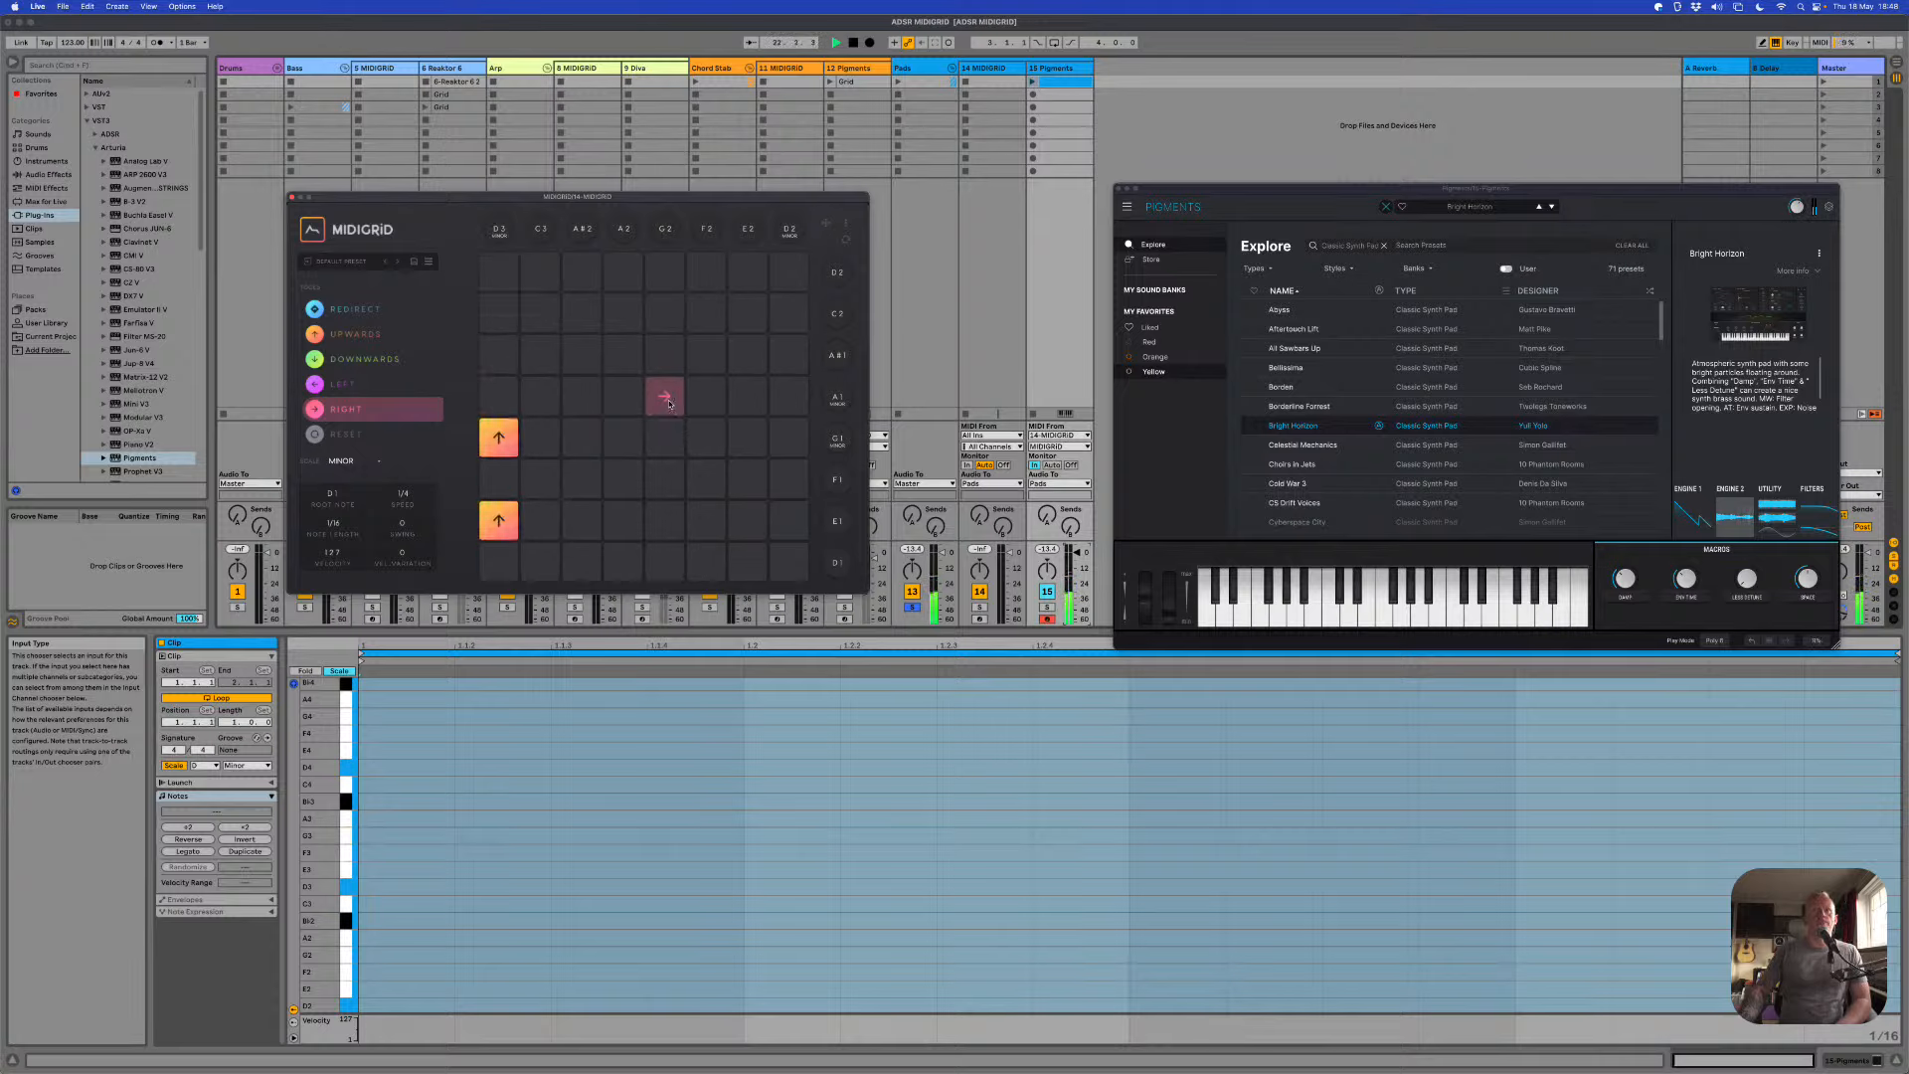
left_click(677, 402)
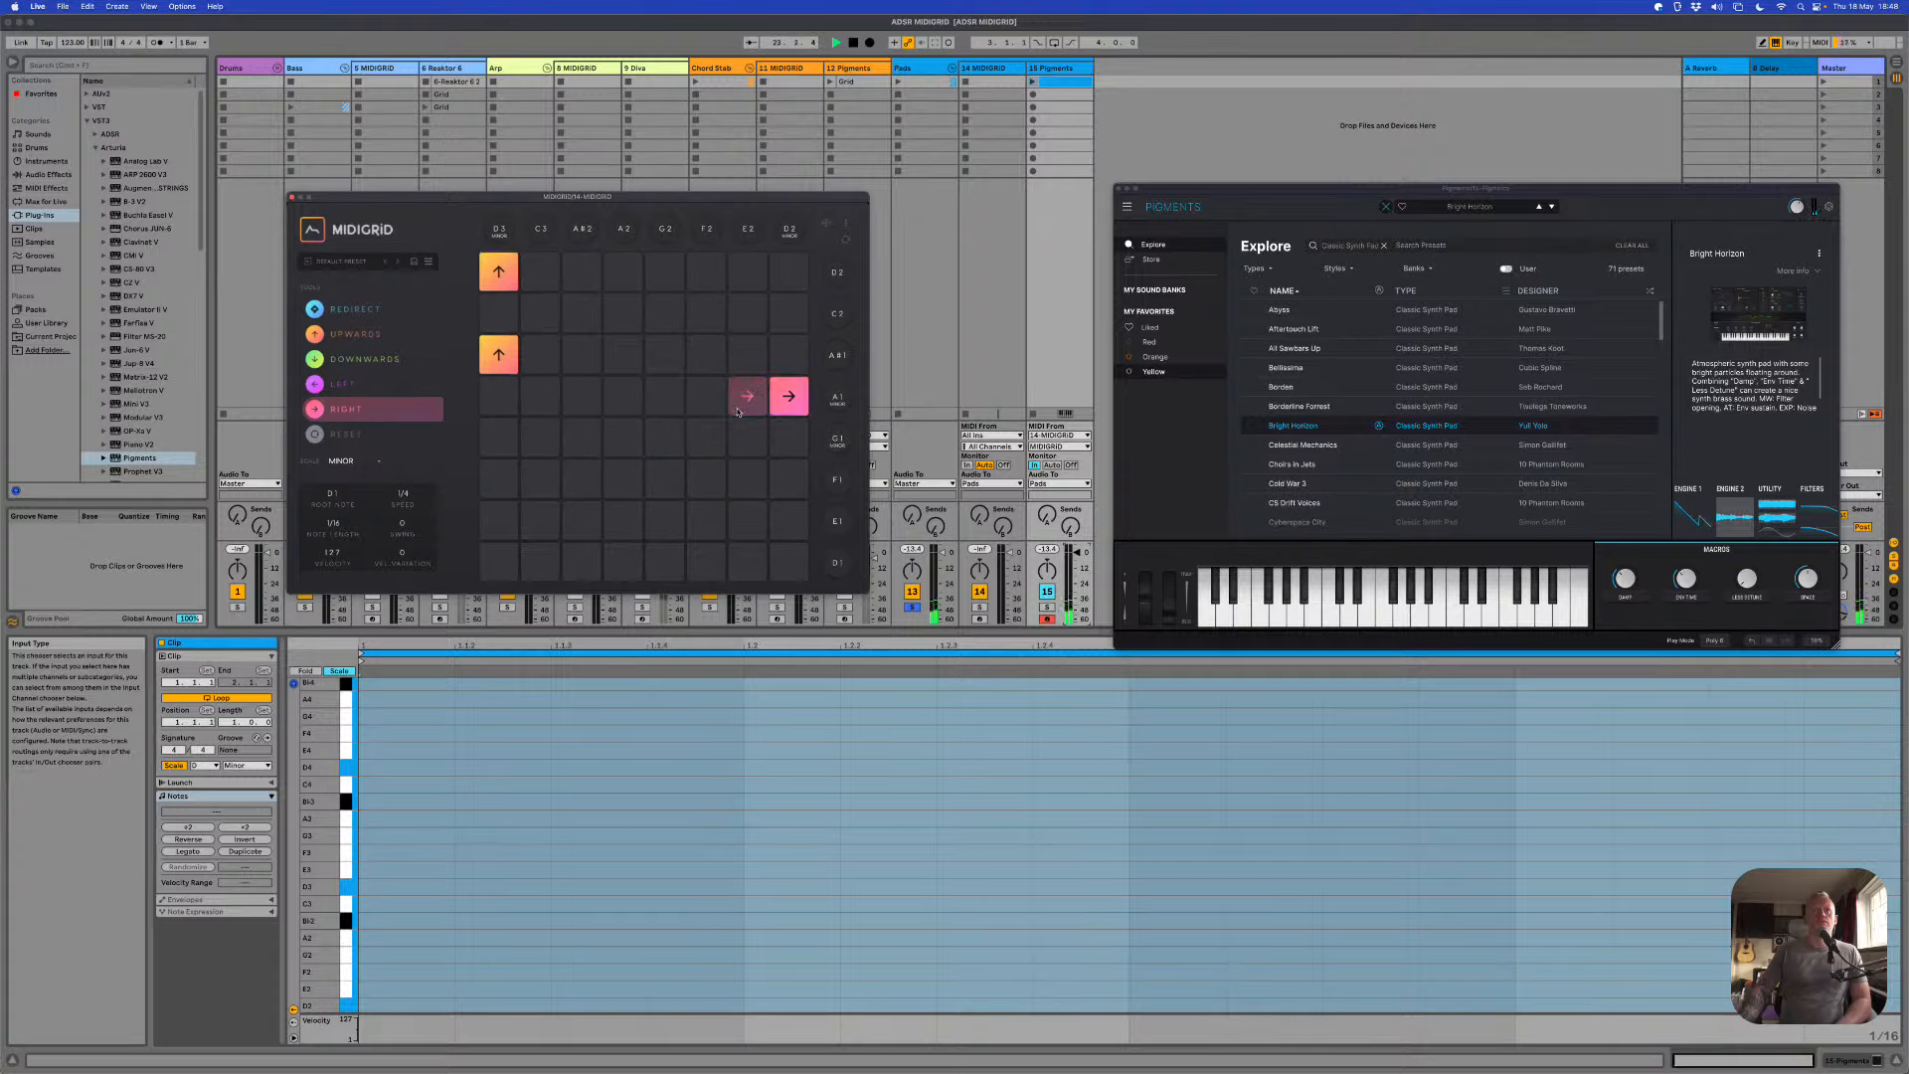
left_click(688, 405)
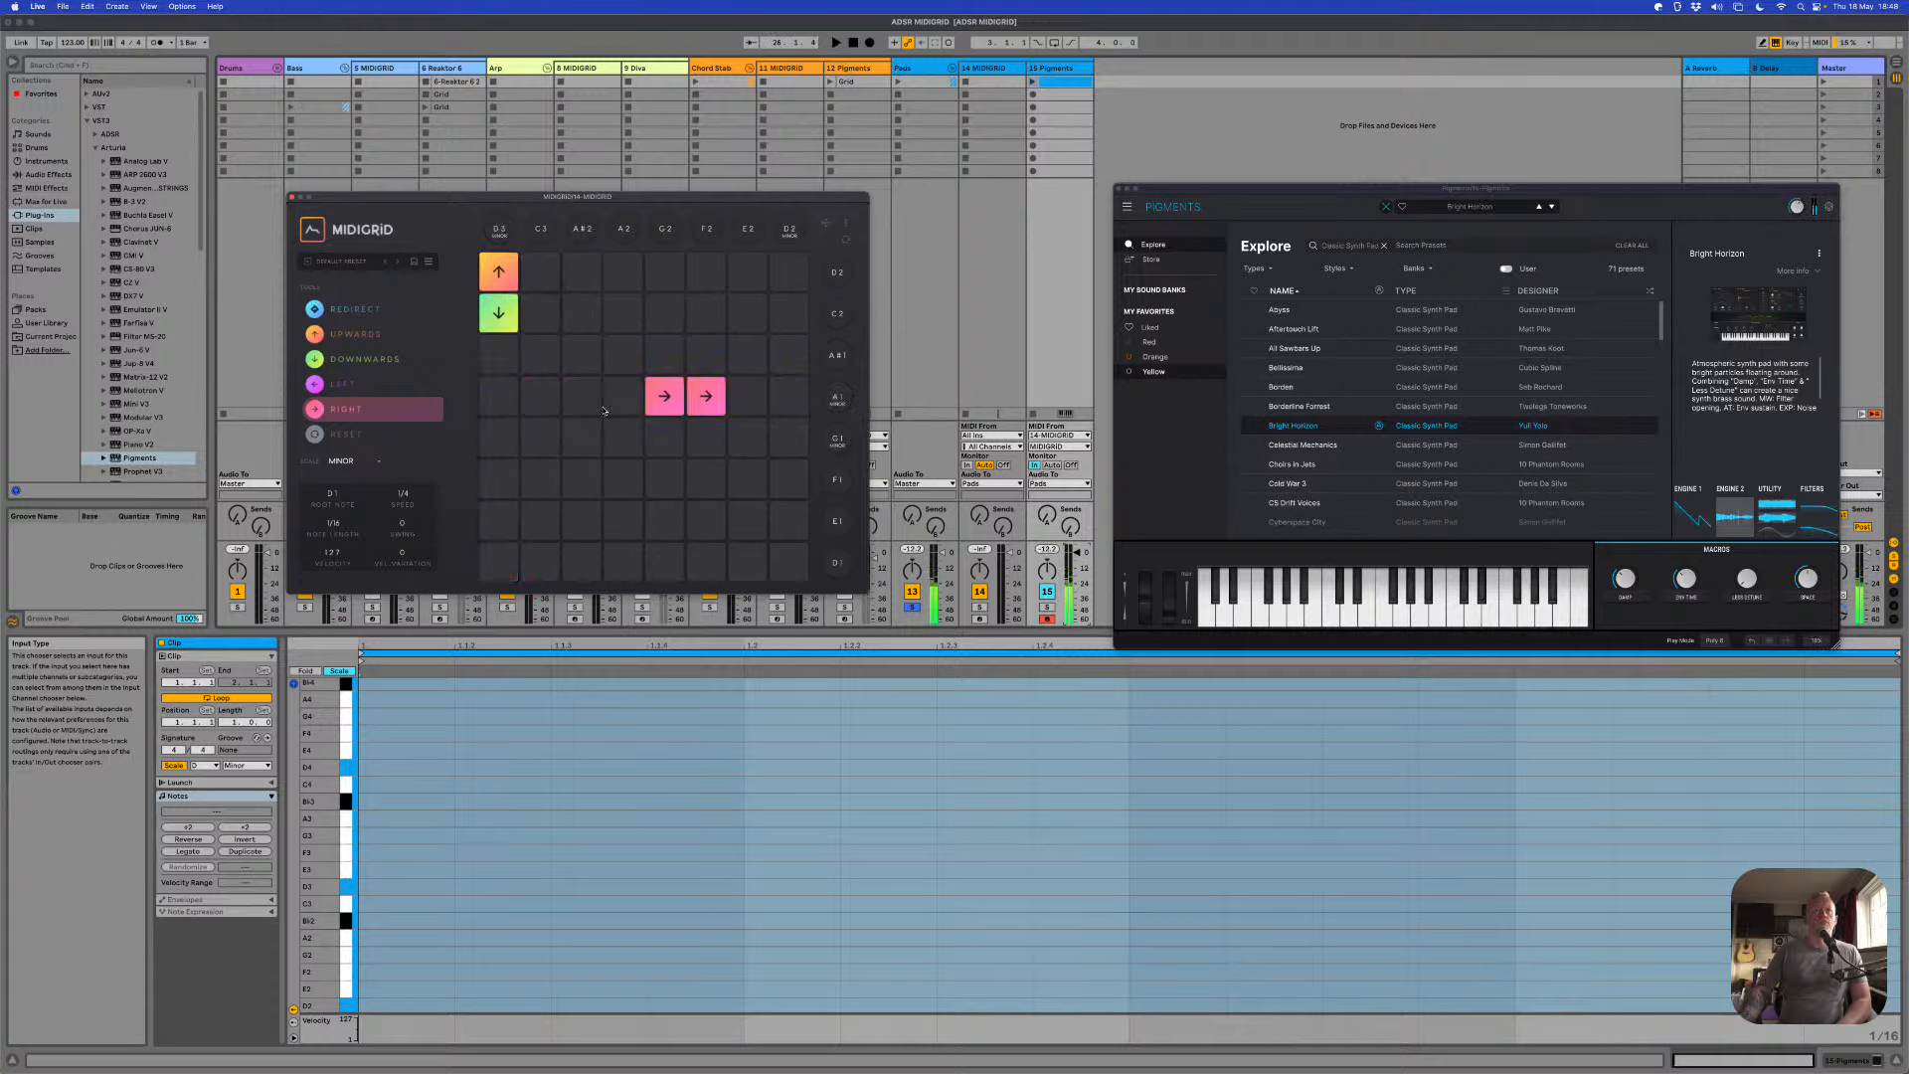
Step: Remove the fifth-column Right tile and try the remaining one in the third column of the fourth row during playback
left_click(669, 404)
left_click(706, 403)
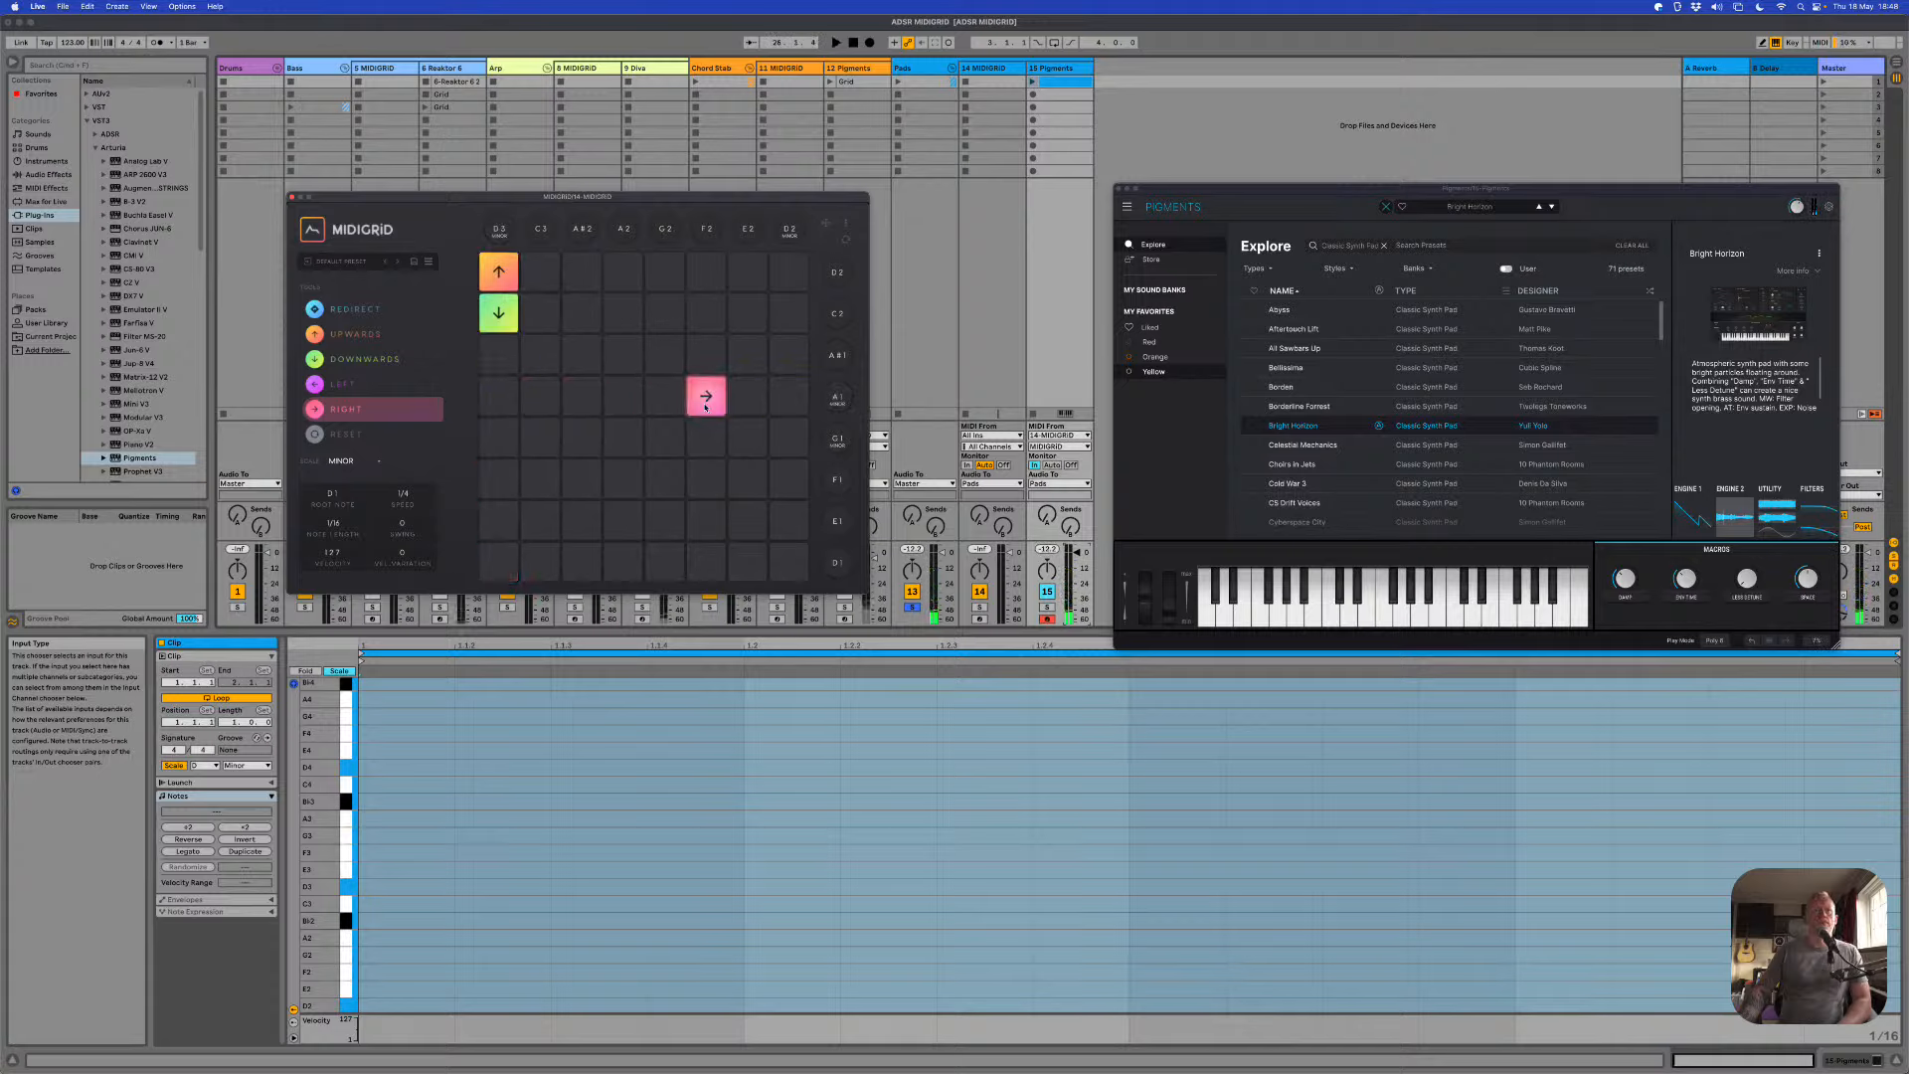
key("space")
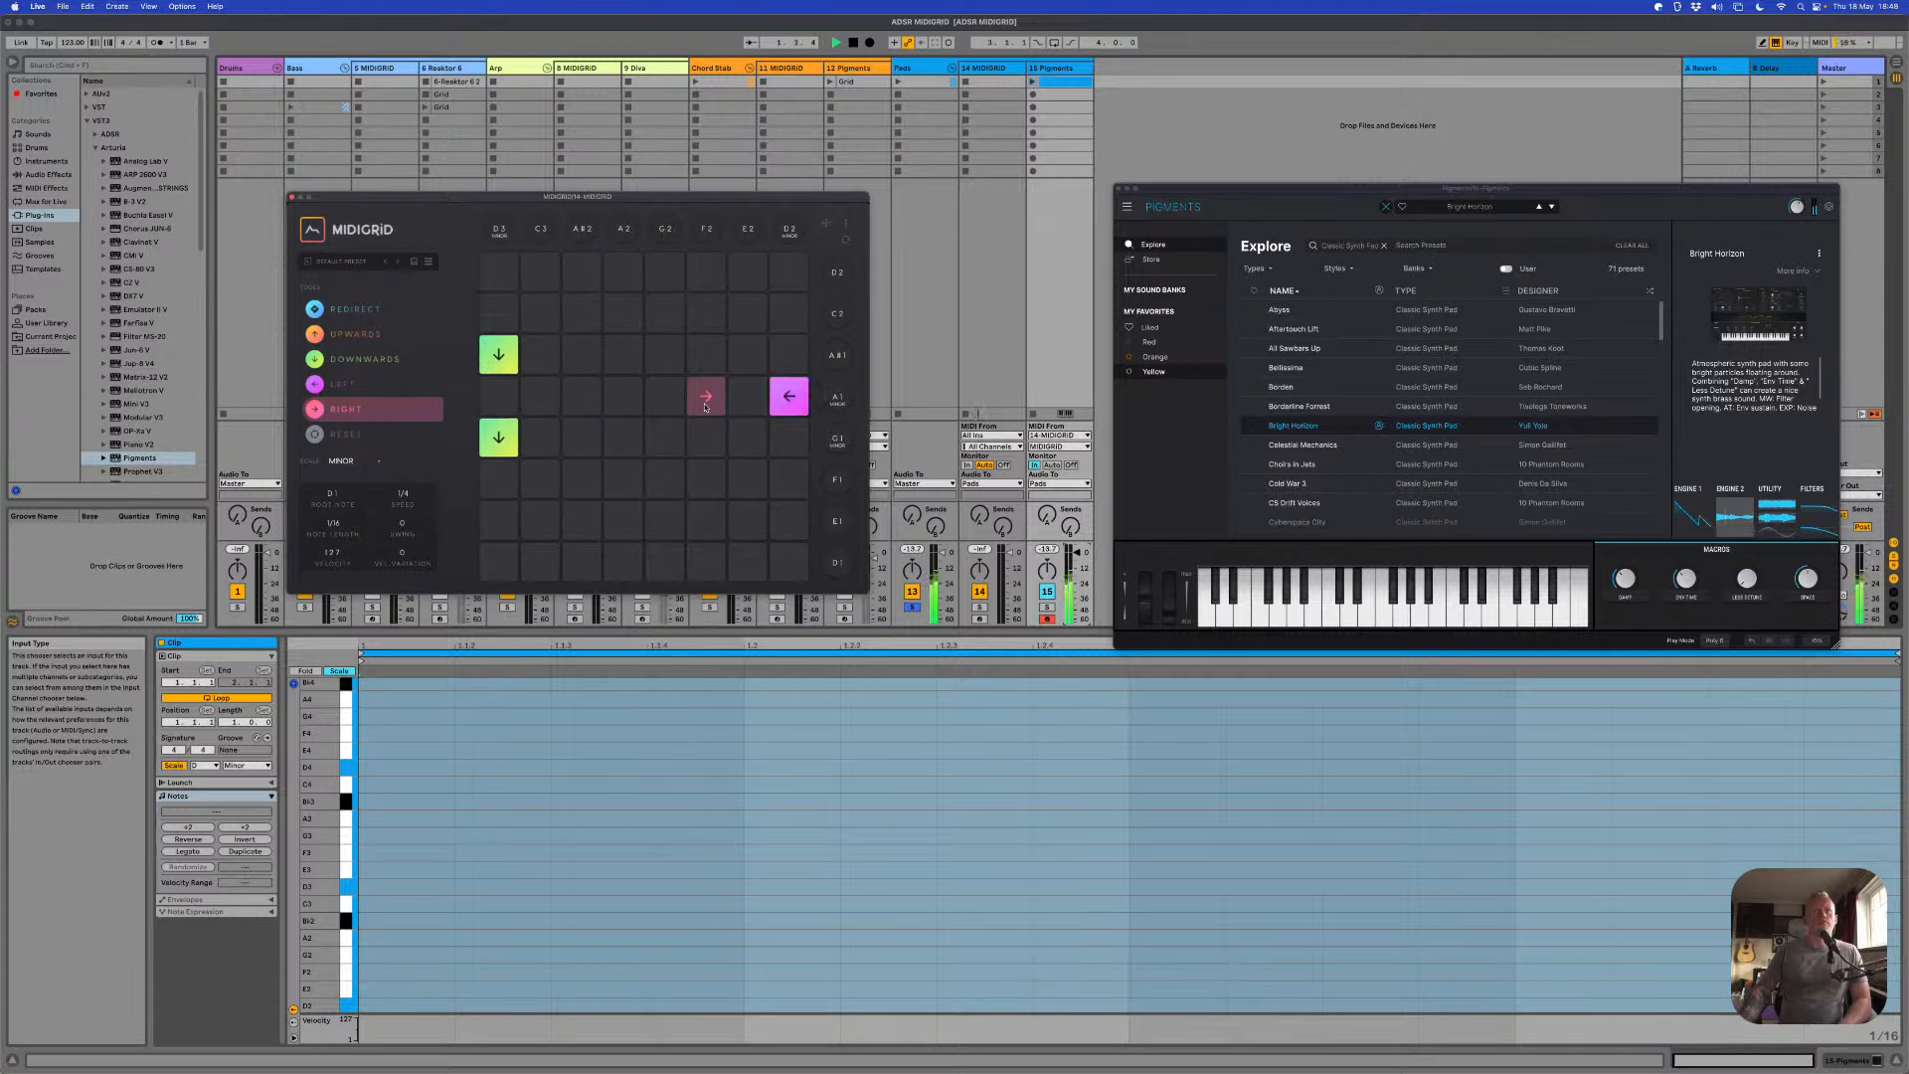
left_click_drag(707, 406, 599, 405)
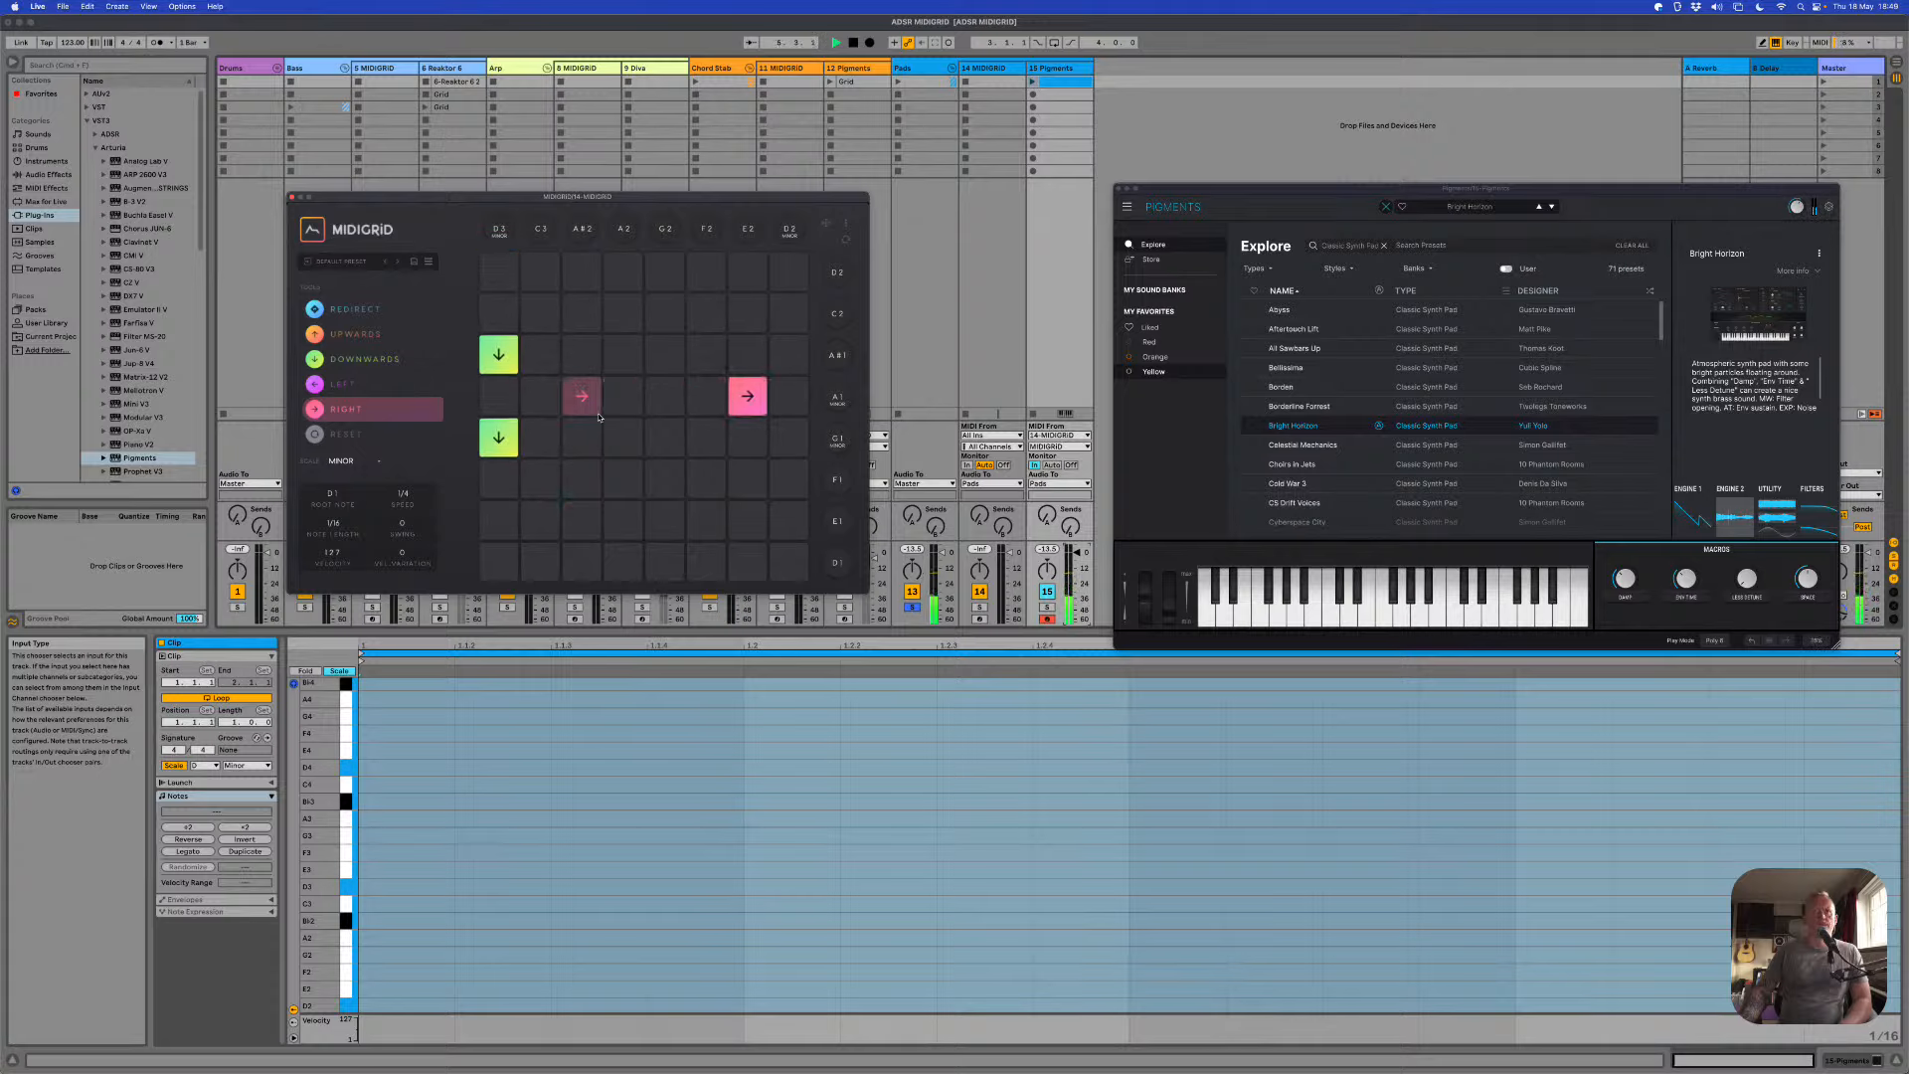
left_click_drag(600, 418, 733, 436)
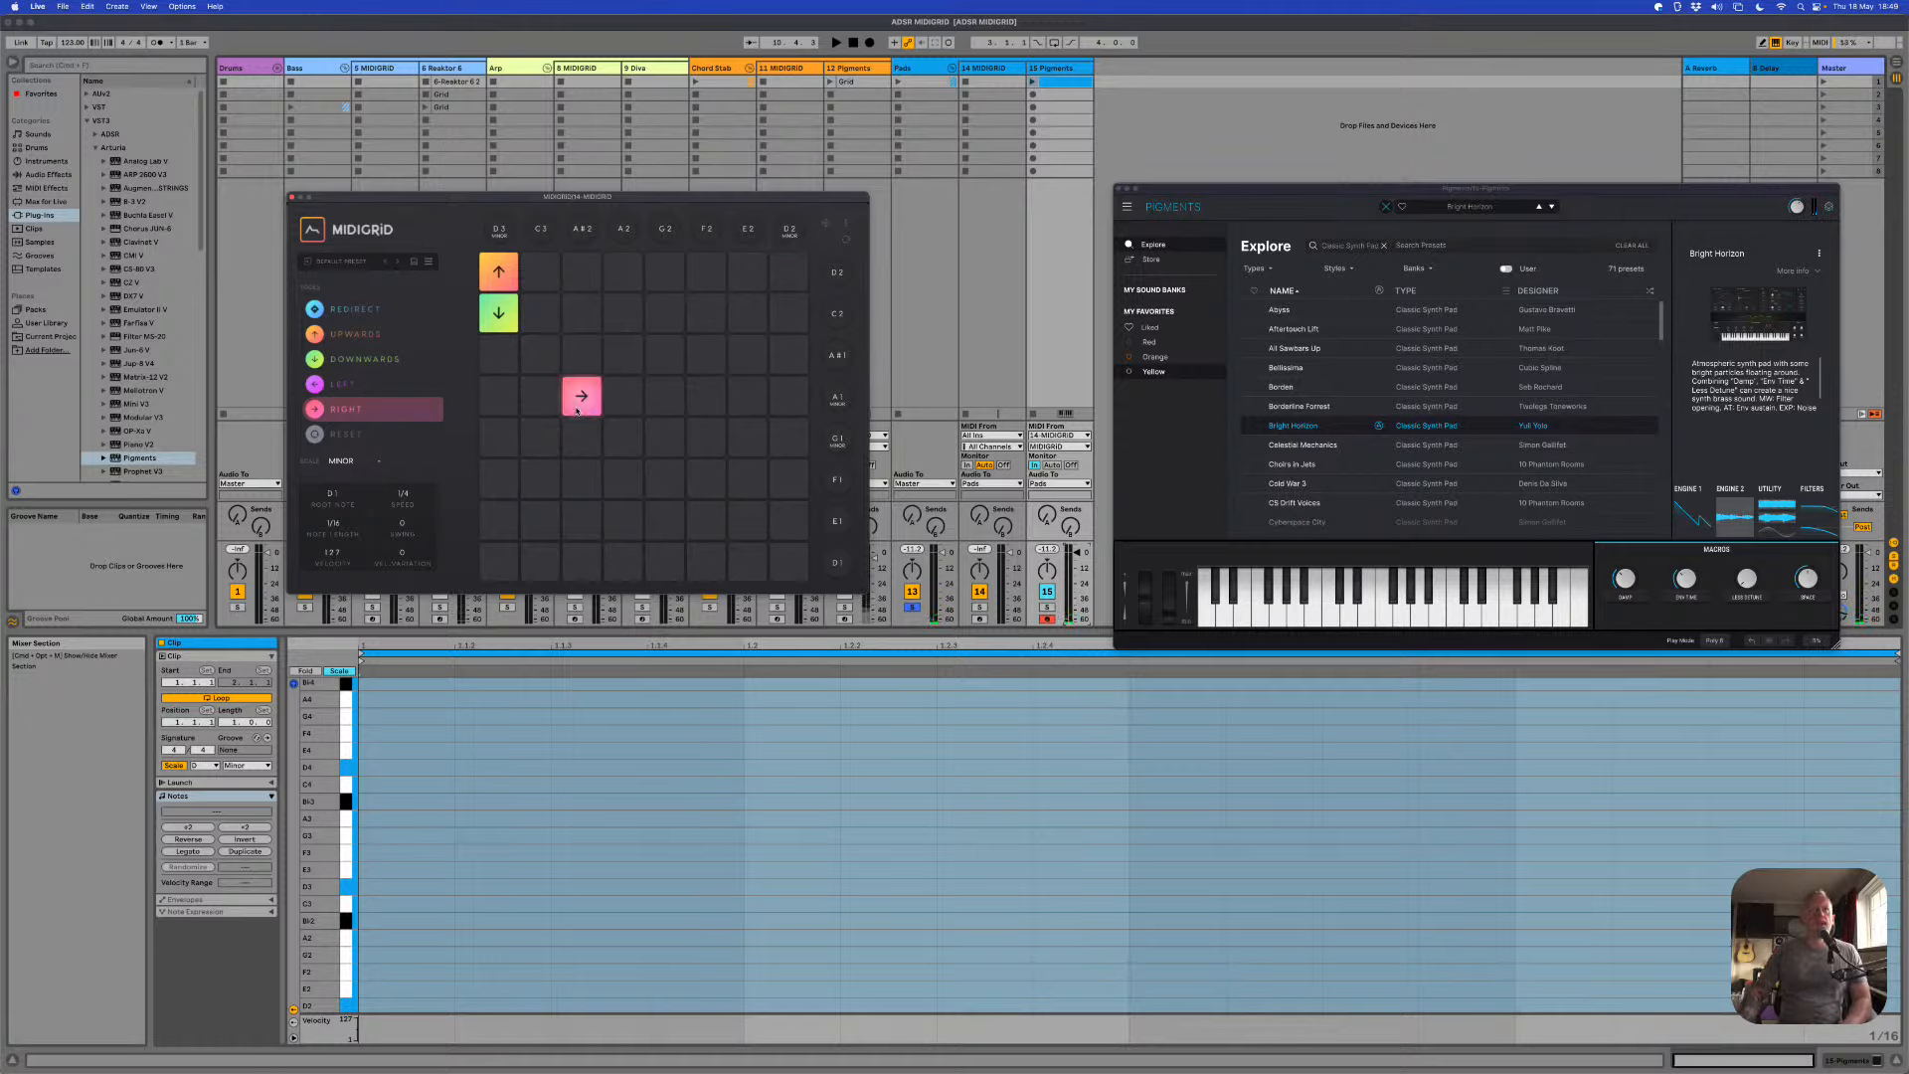
Step: Solo the Chord Stab, Arp, Drums and Bass groups one after another alongside the Pads while the patterns play
left_click(710, 606)
key("space")
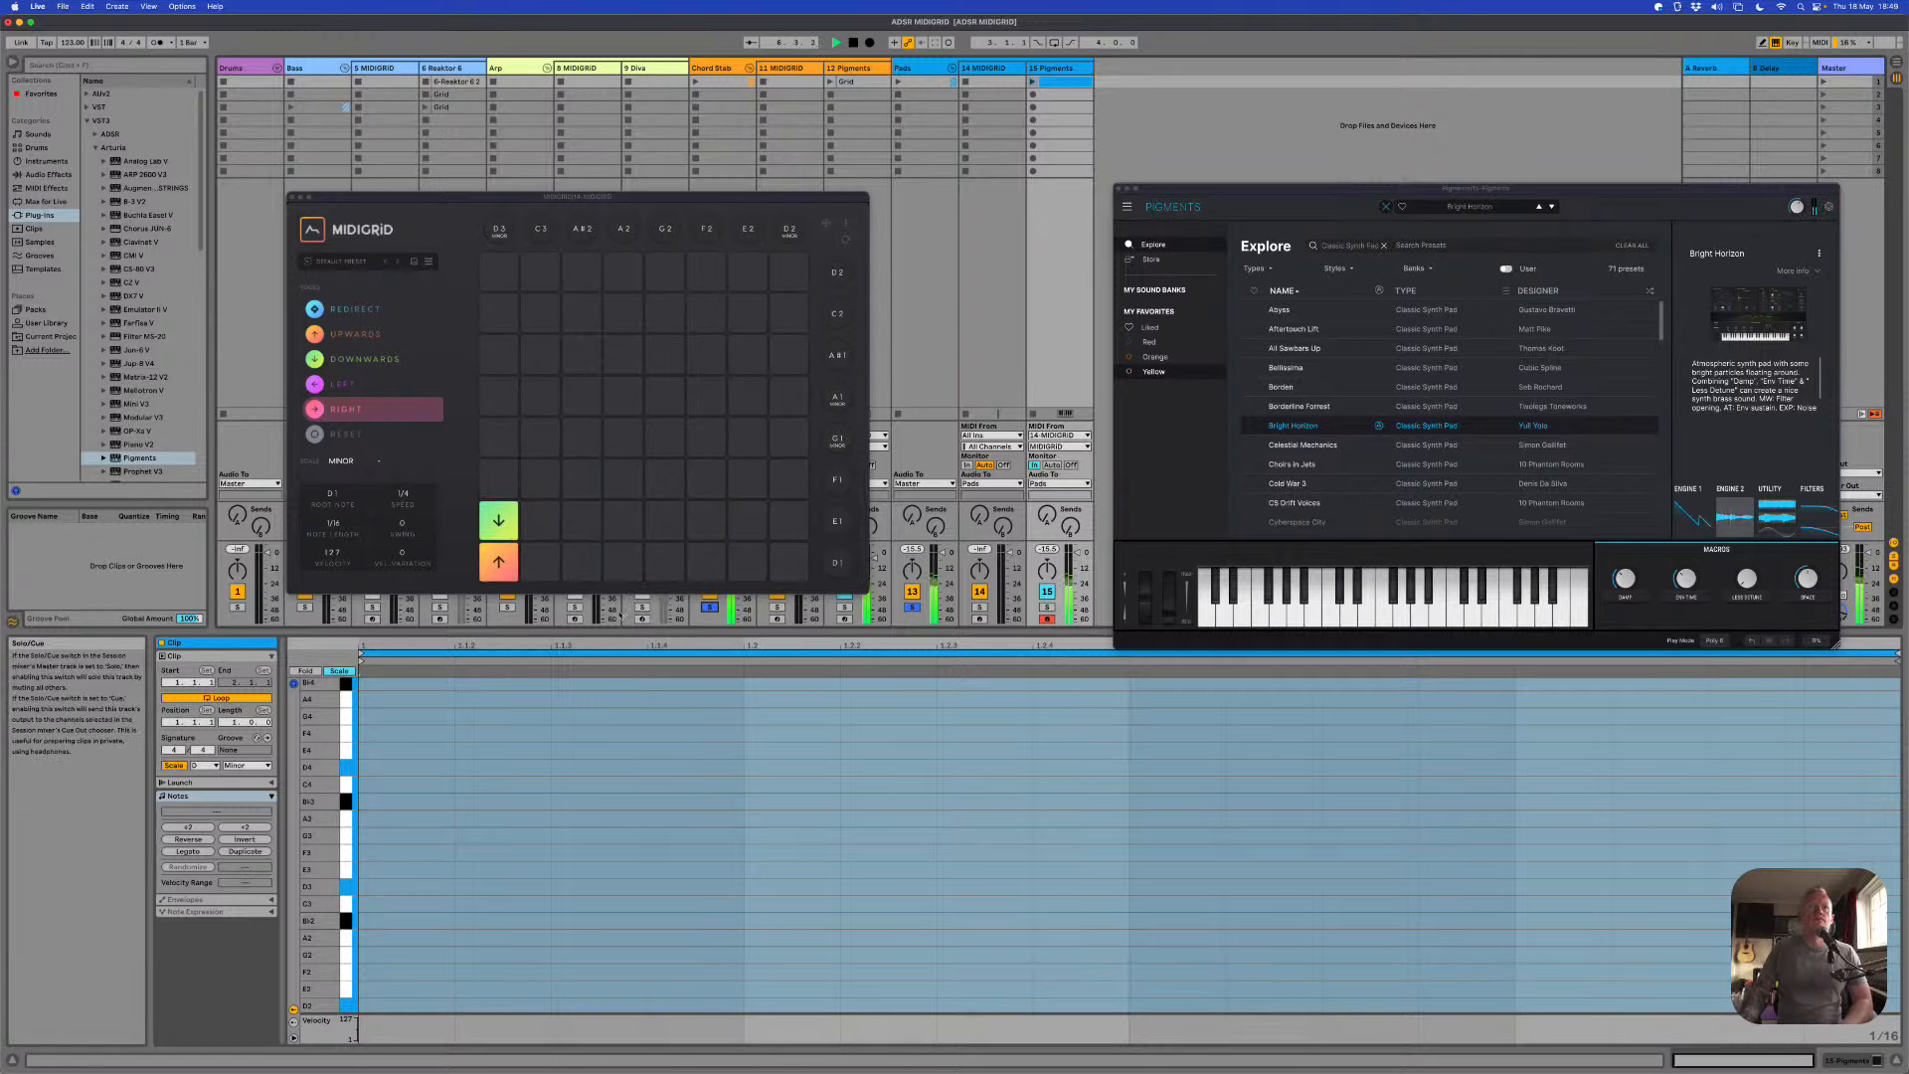
left_click(508, 608)
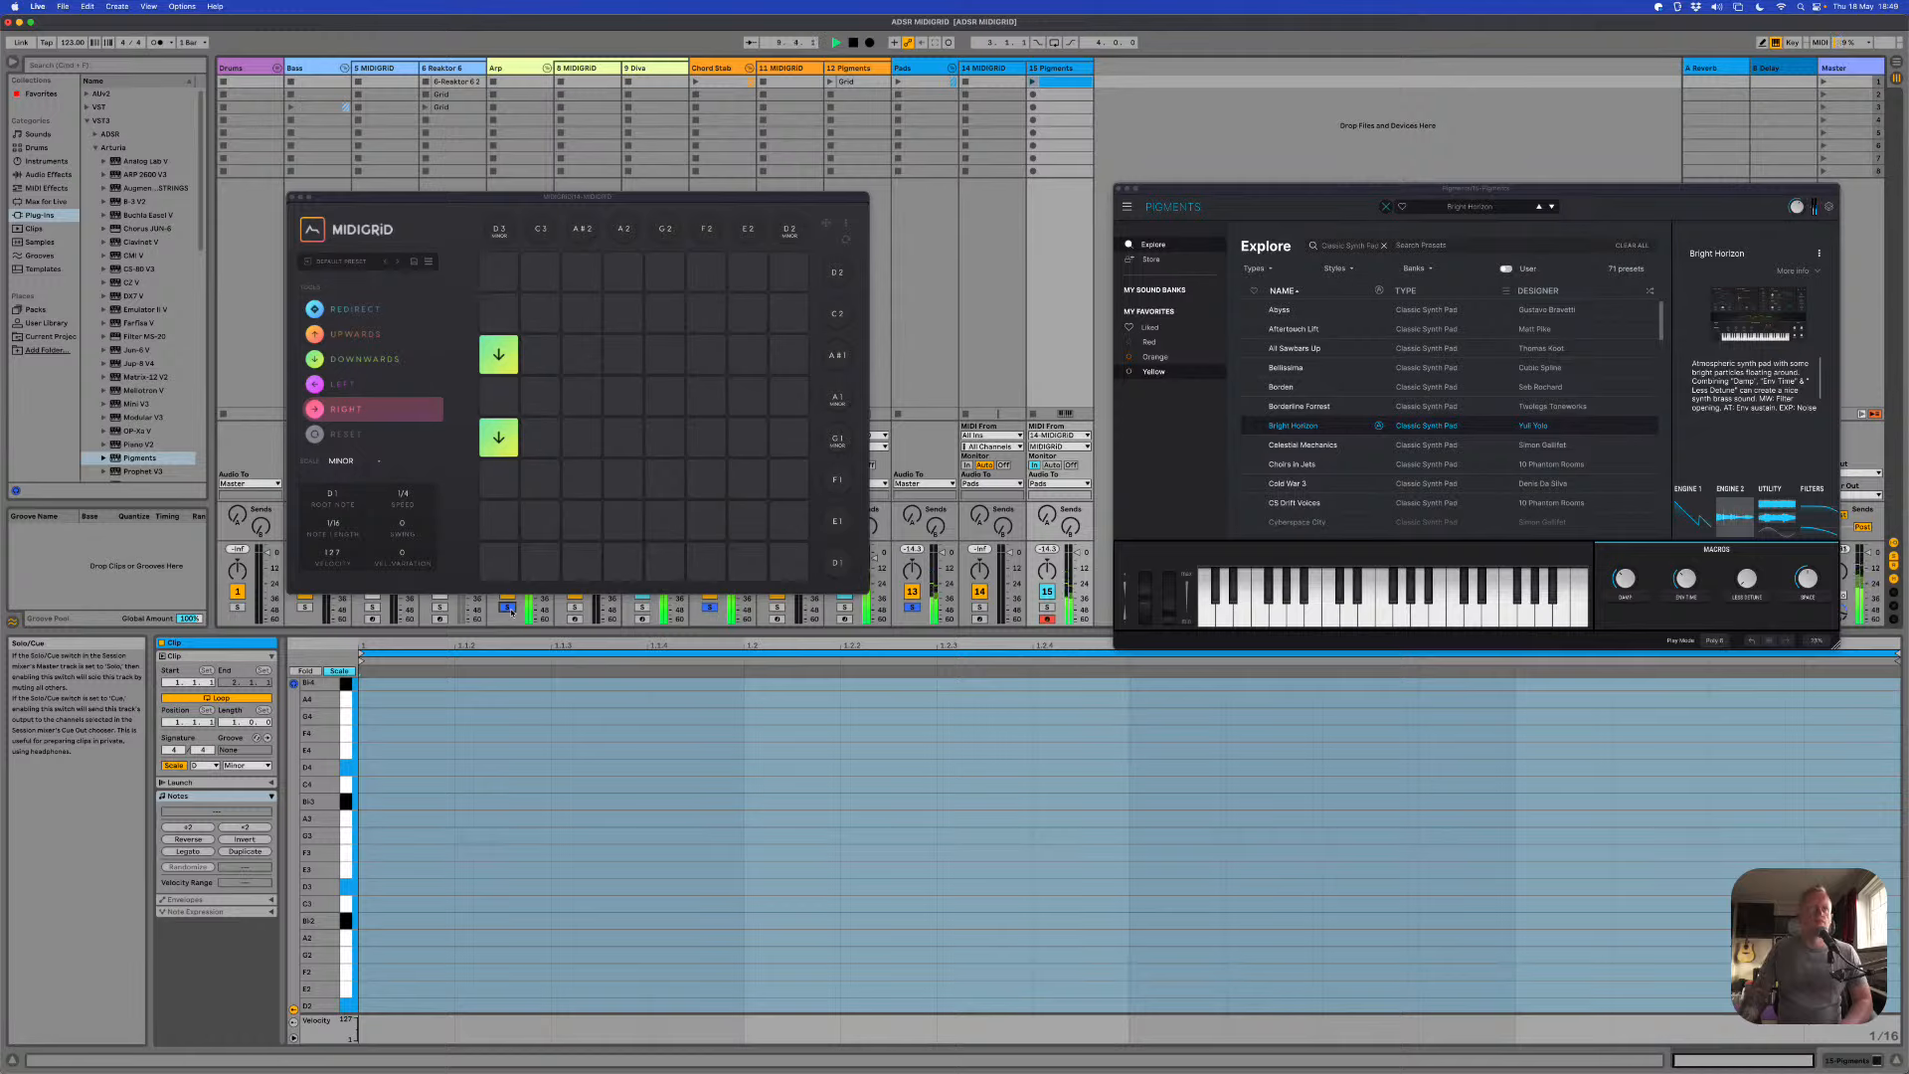
left_click(238, 608)
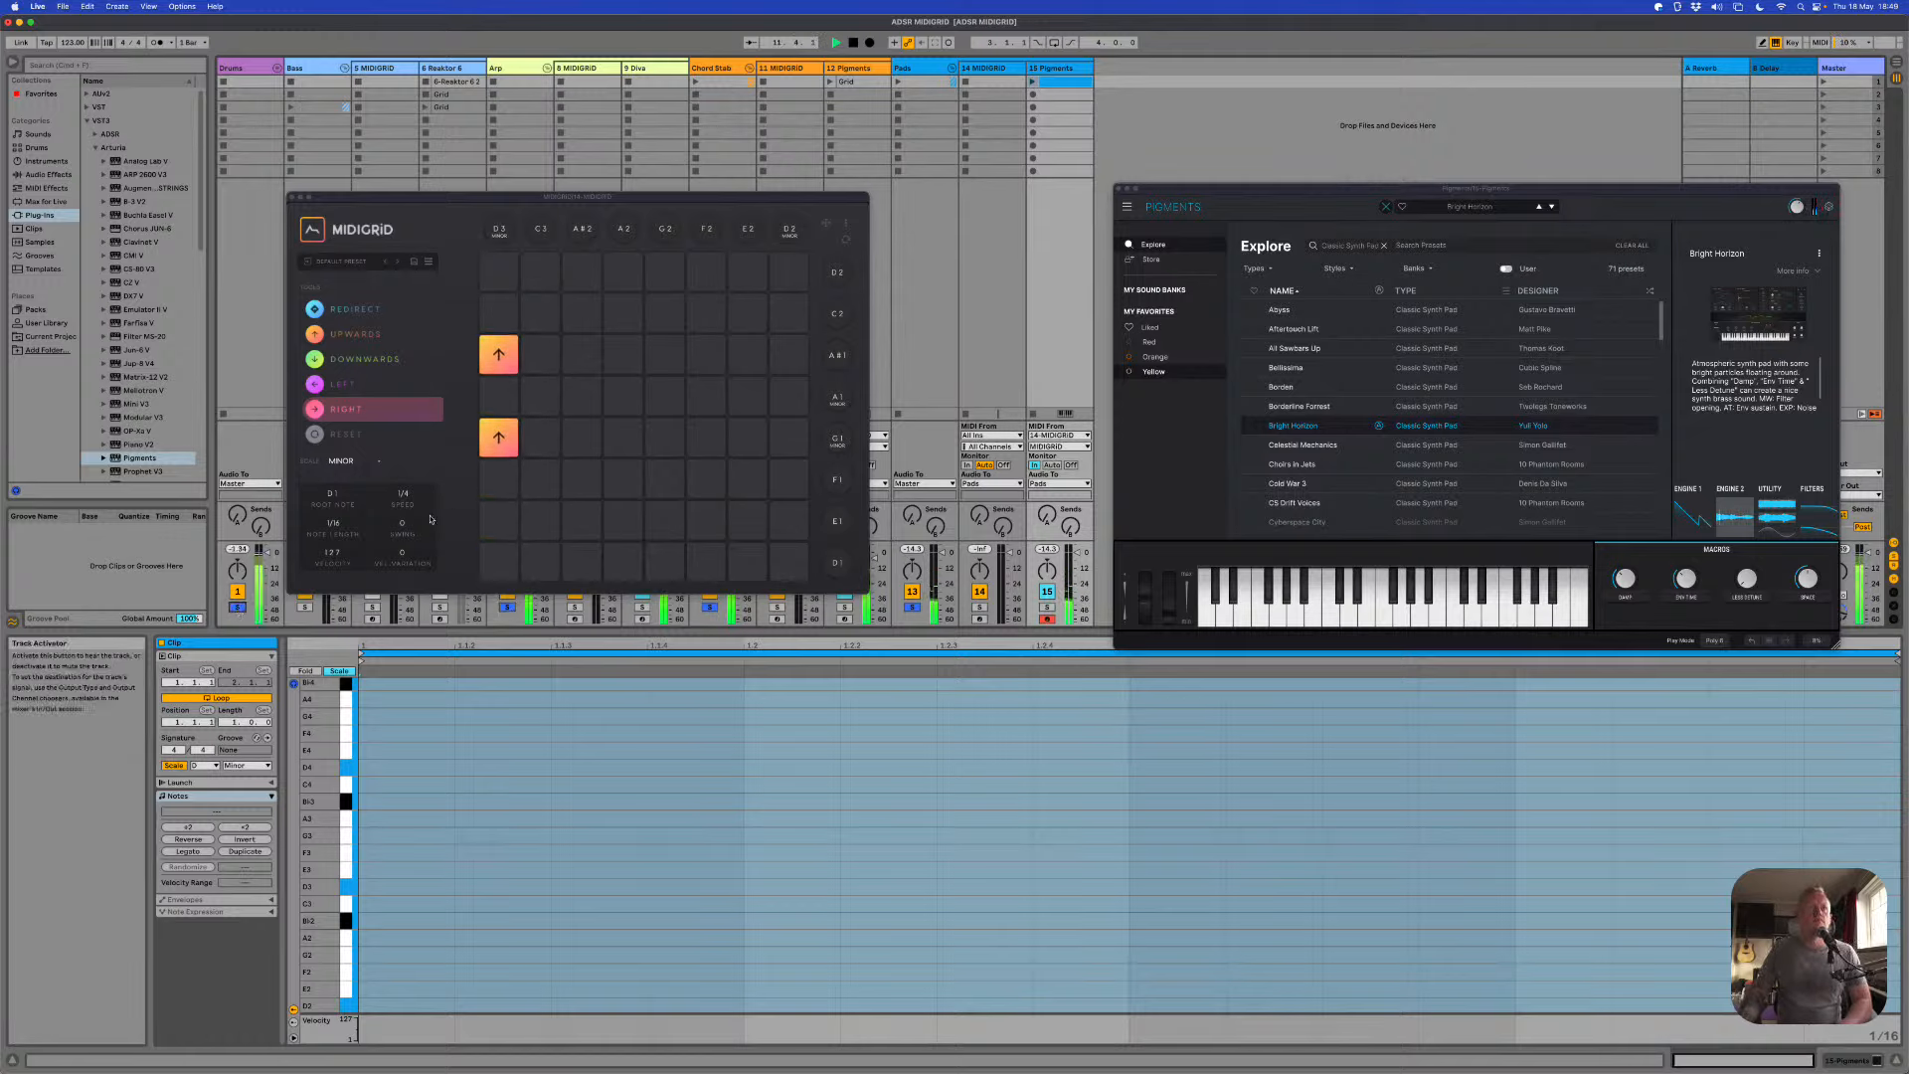
left_click(556, 511)
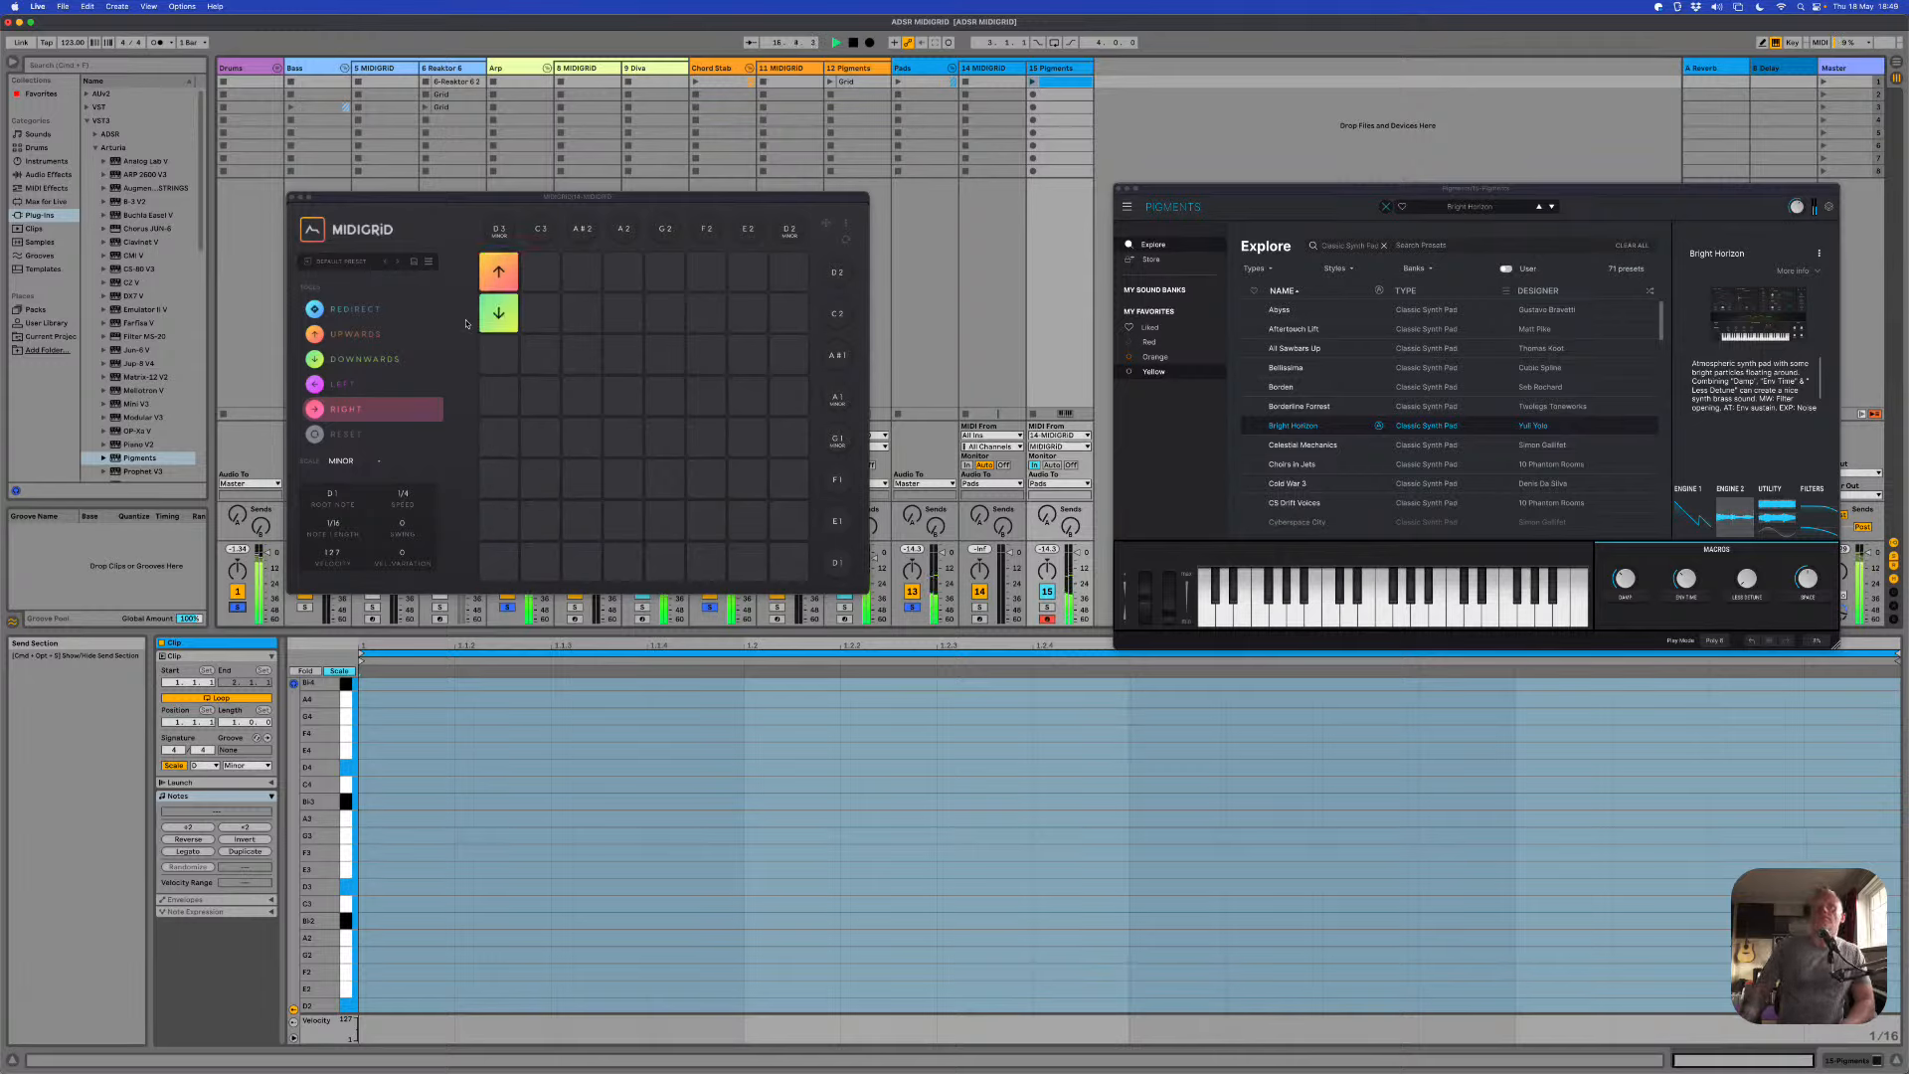
left_click(441, 607)
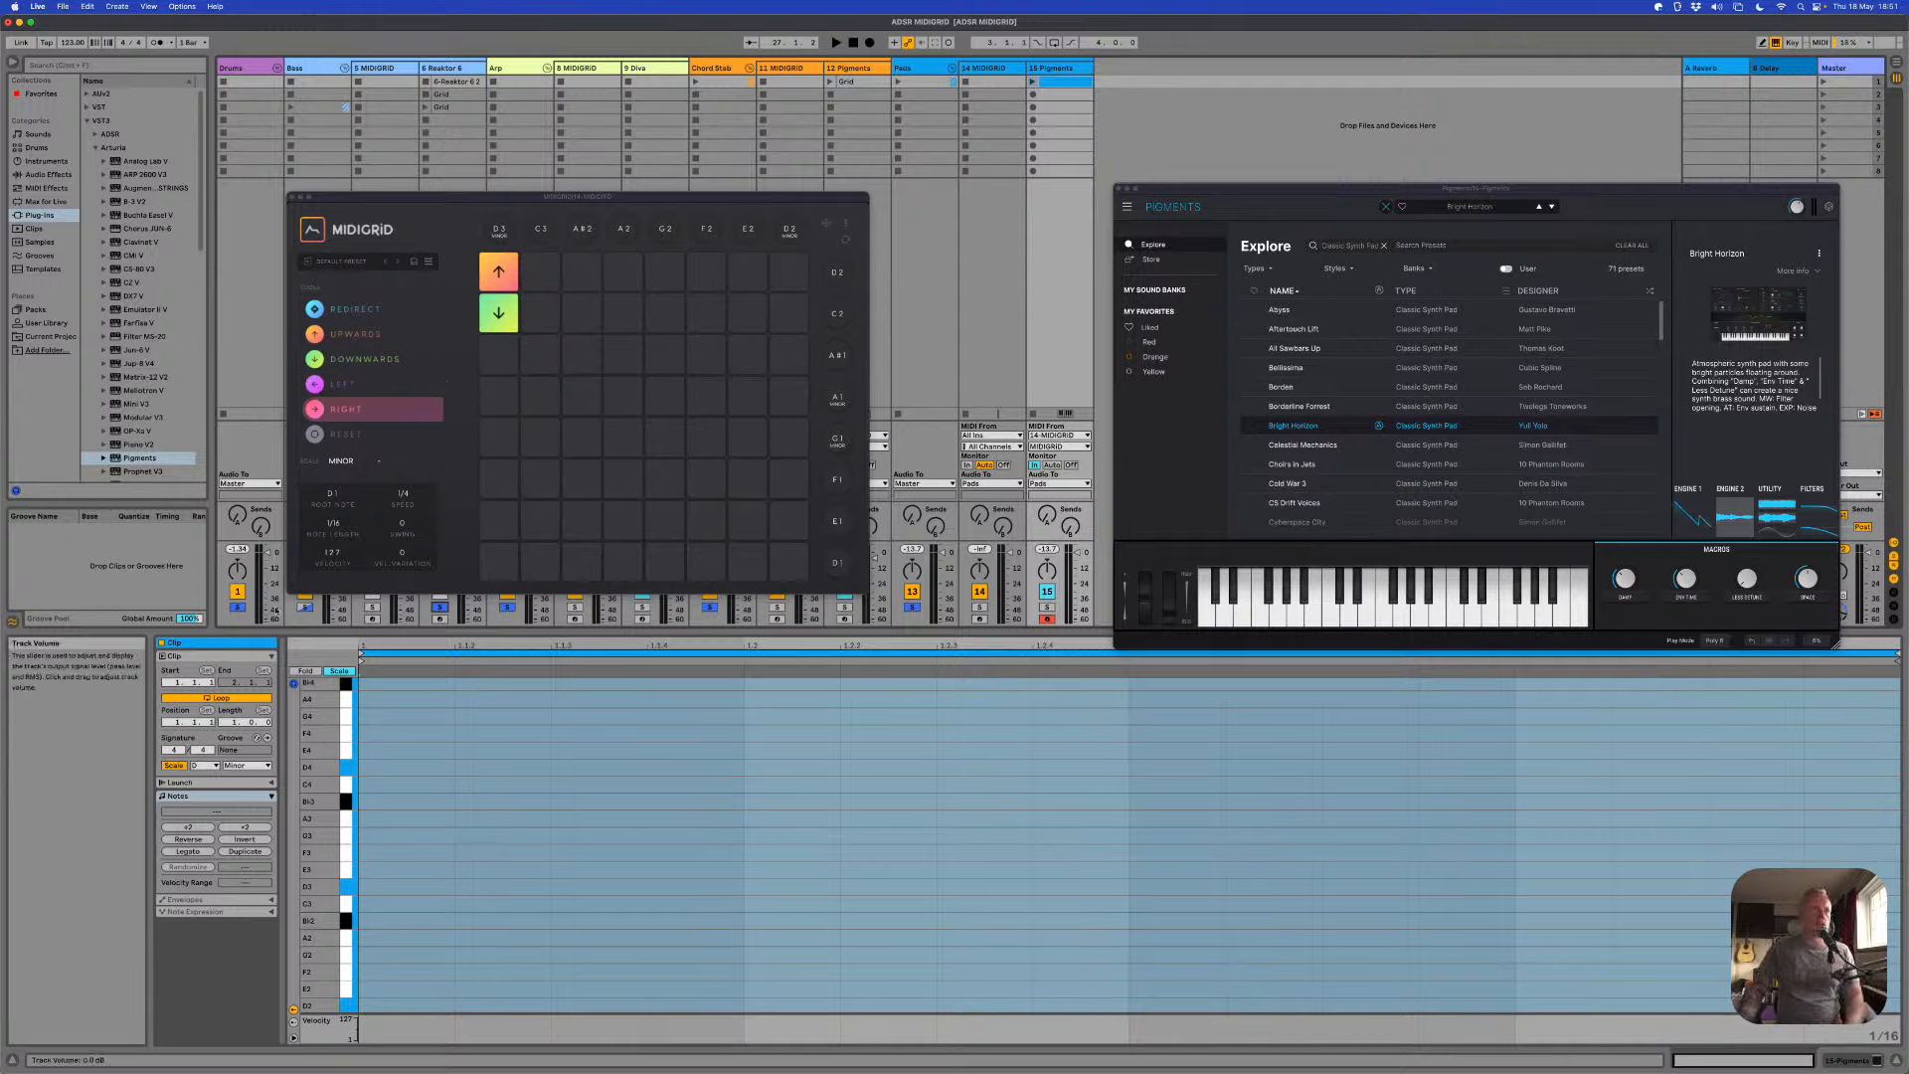
Step: Close the Pigments window and narrow the Live window to bring the live chat into view beside it
left_click(236, 610)
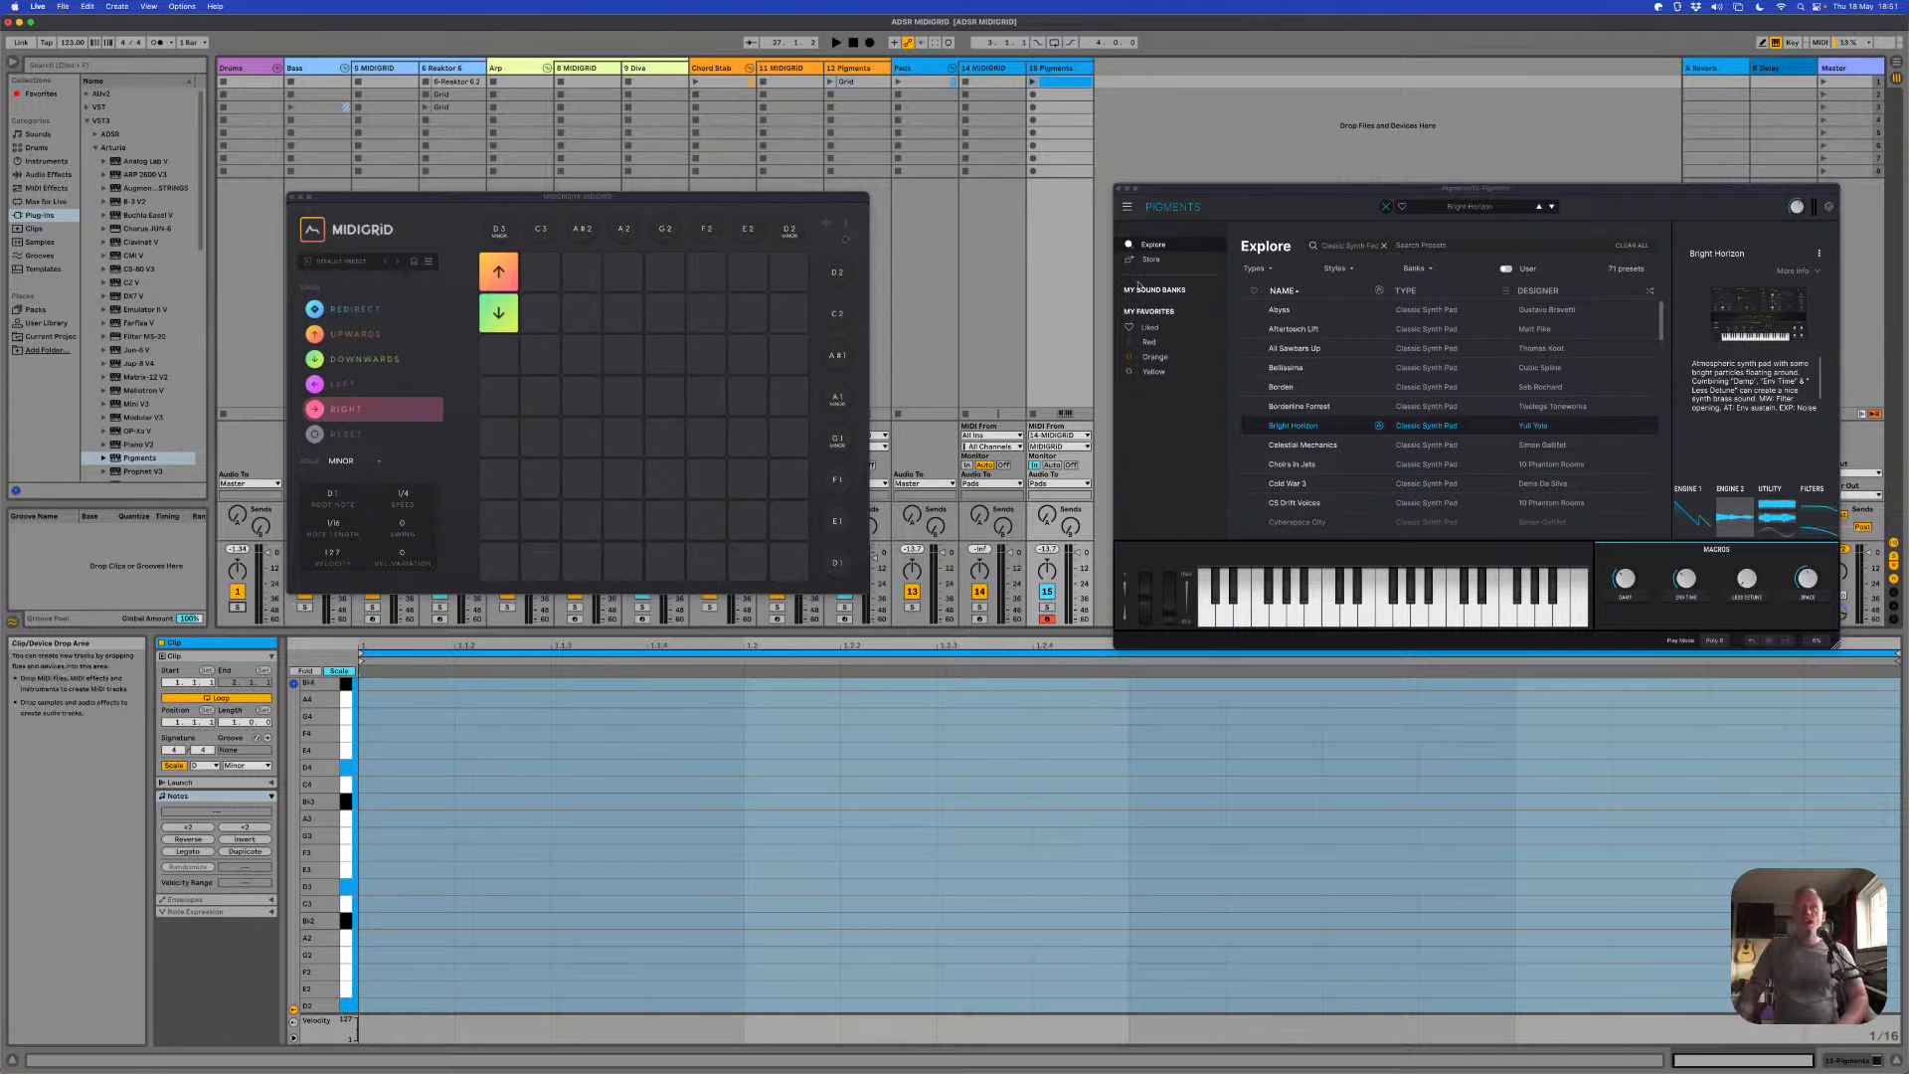
left_click(1118, 188)
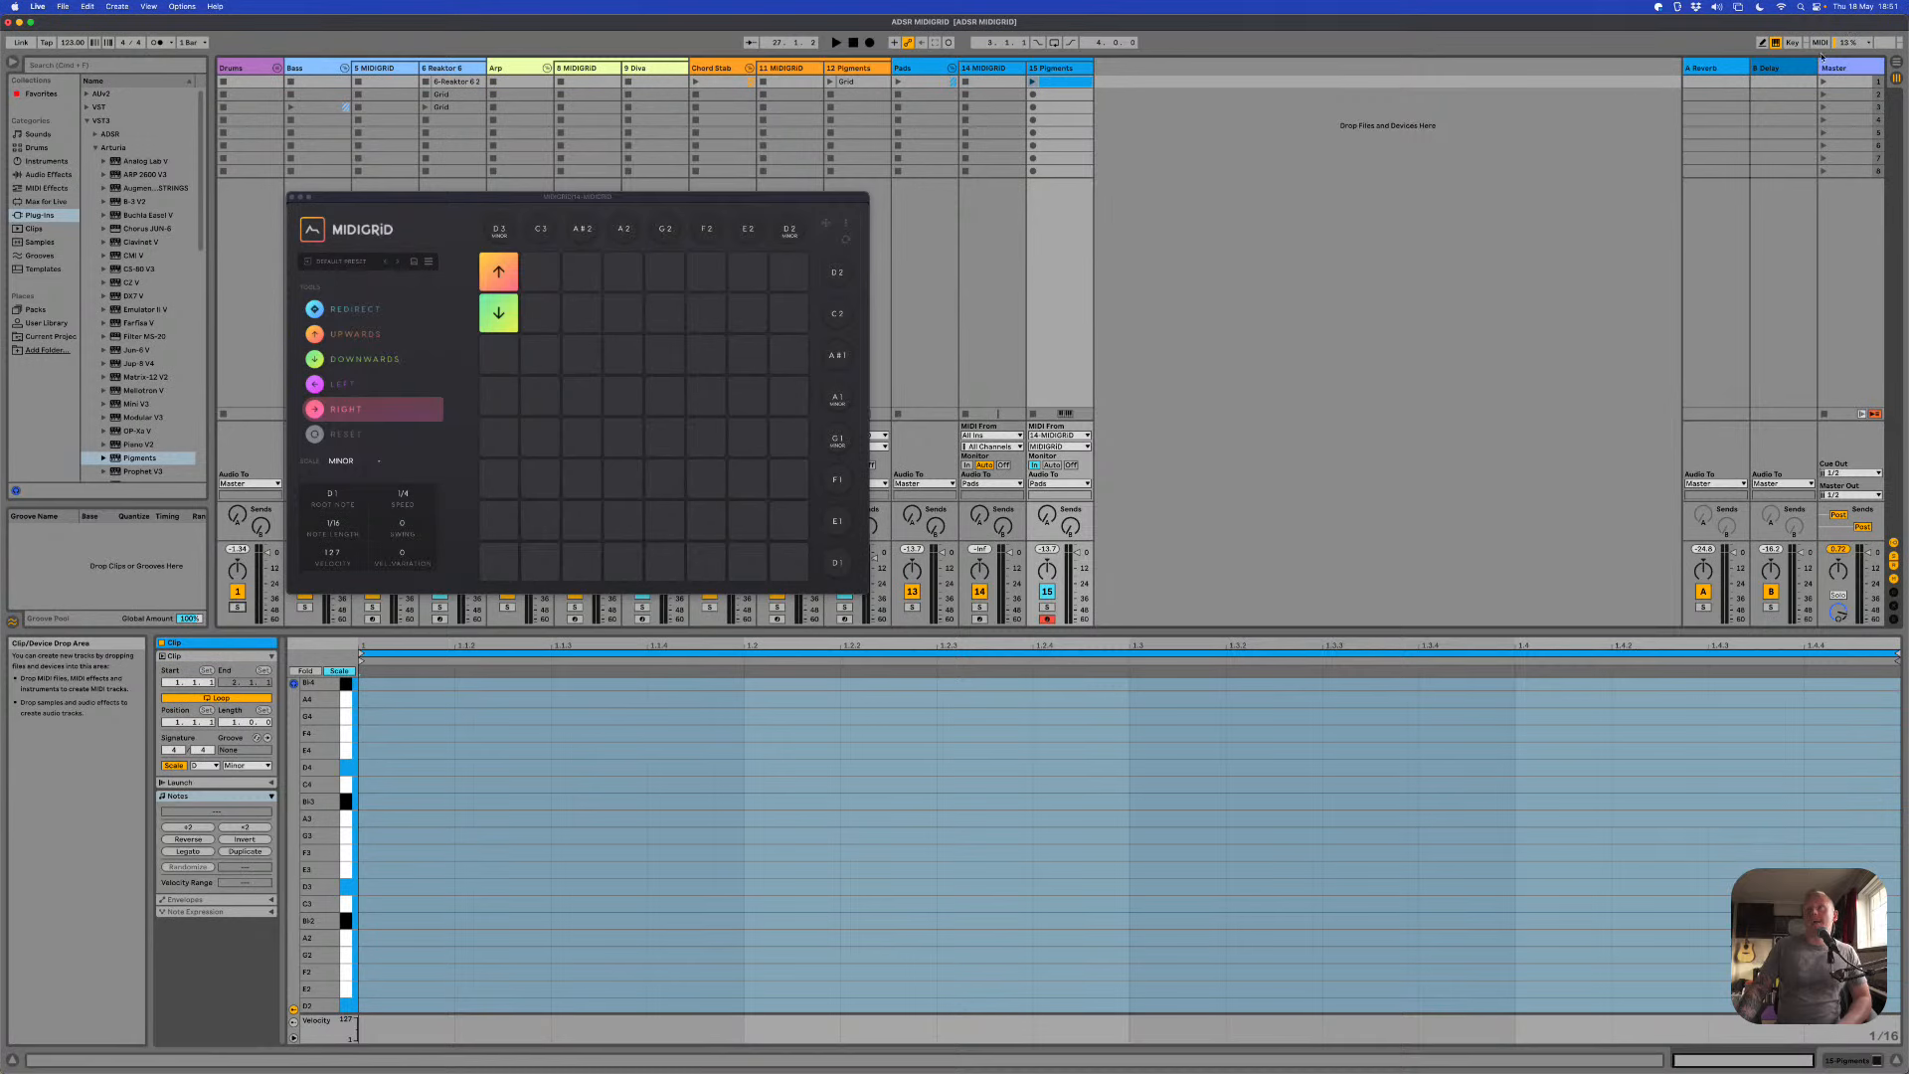
left_click_drag(1896, 27, 1563, 25)
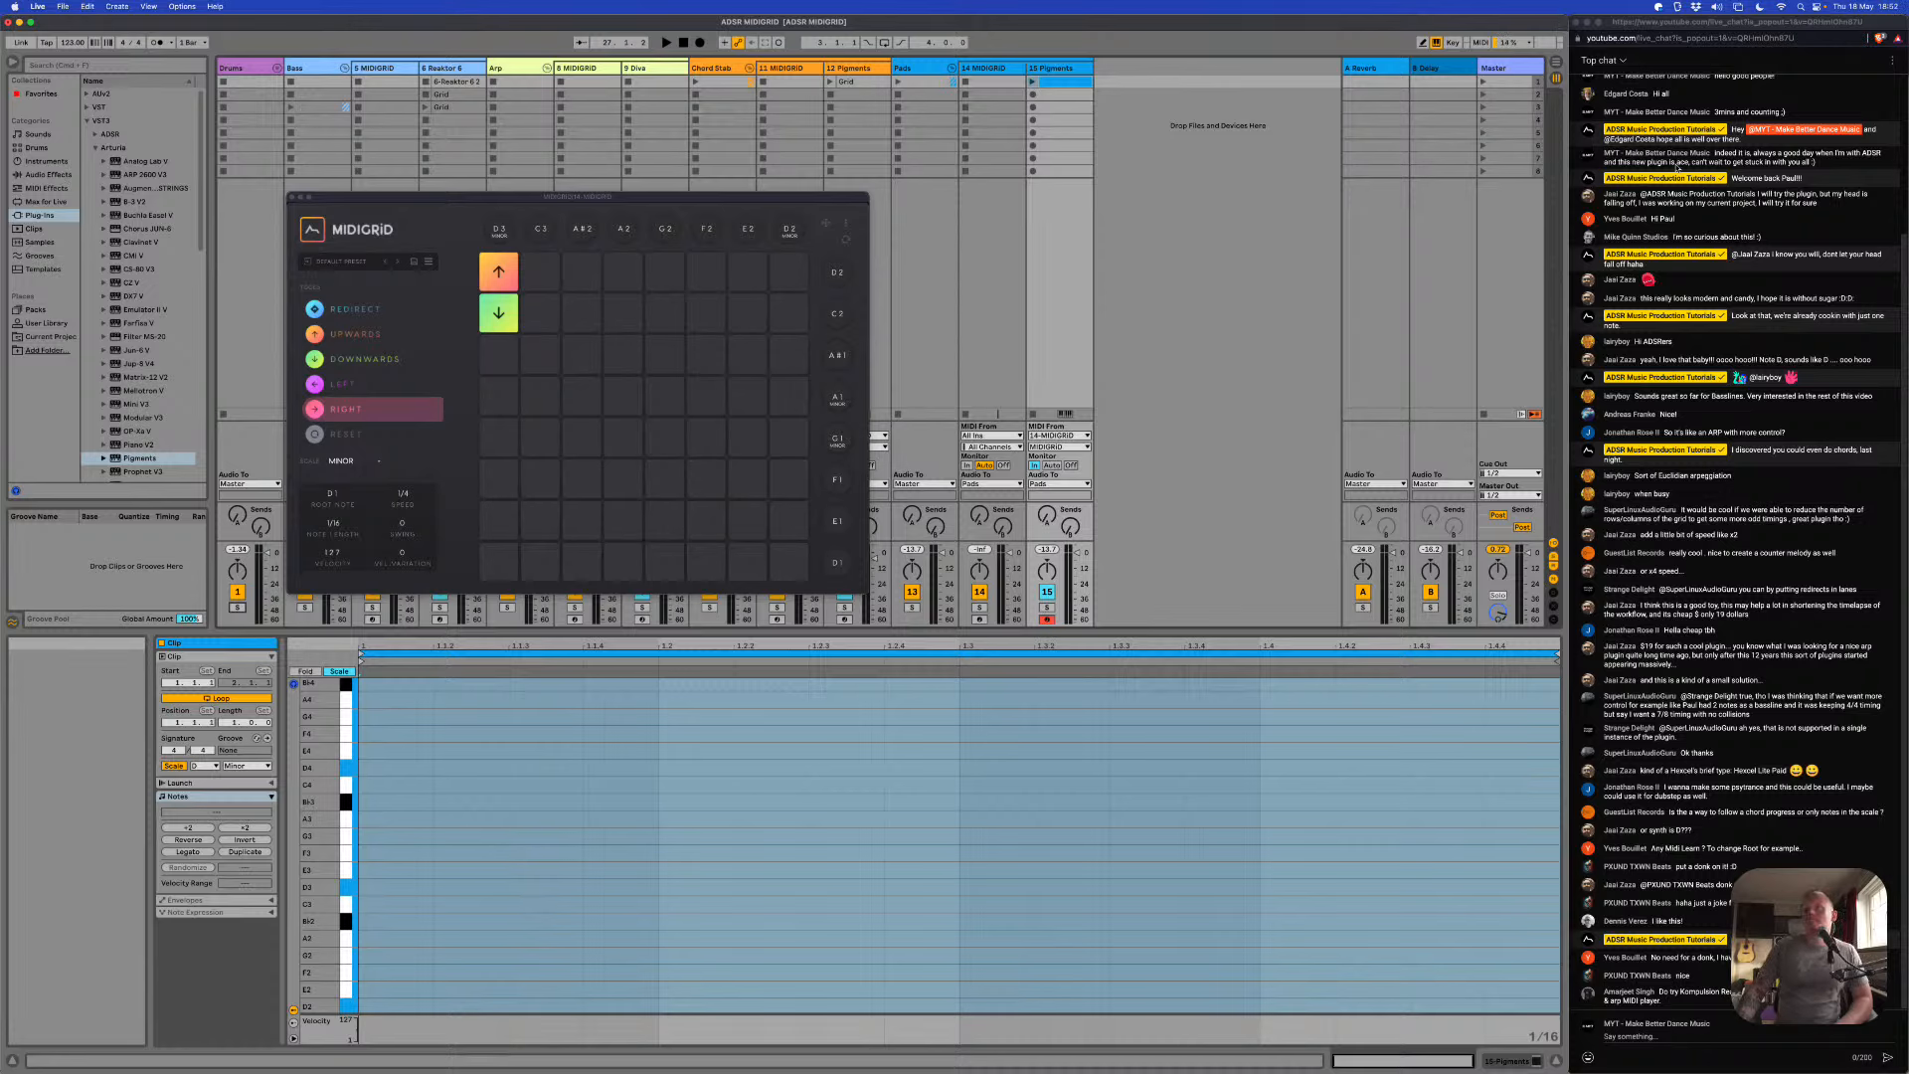
scroll(1680, 169, "up", 5)
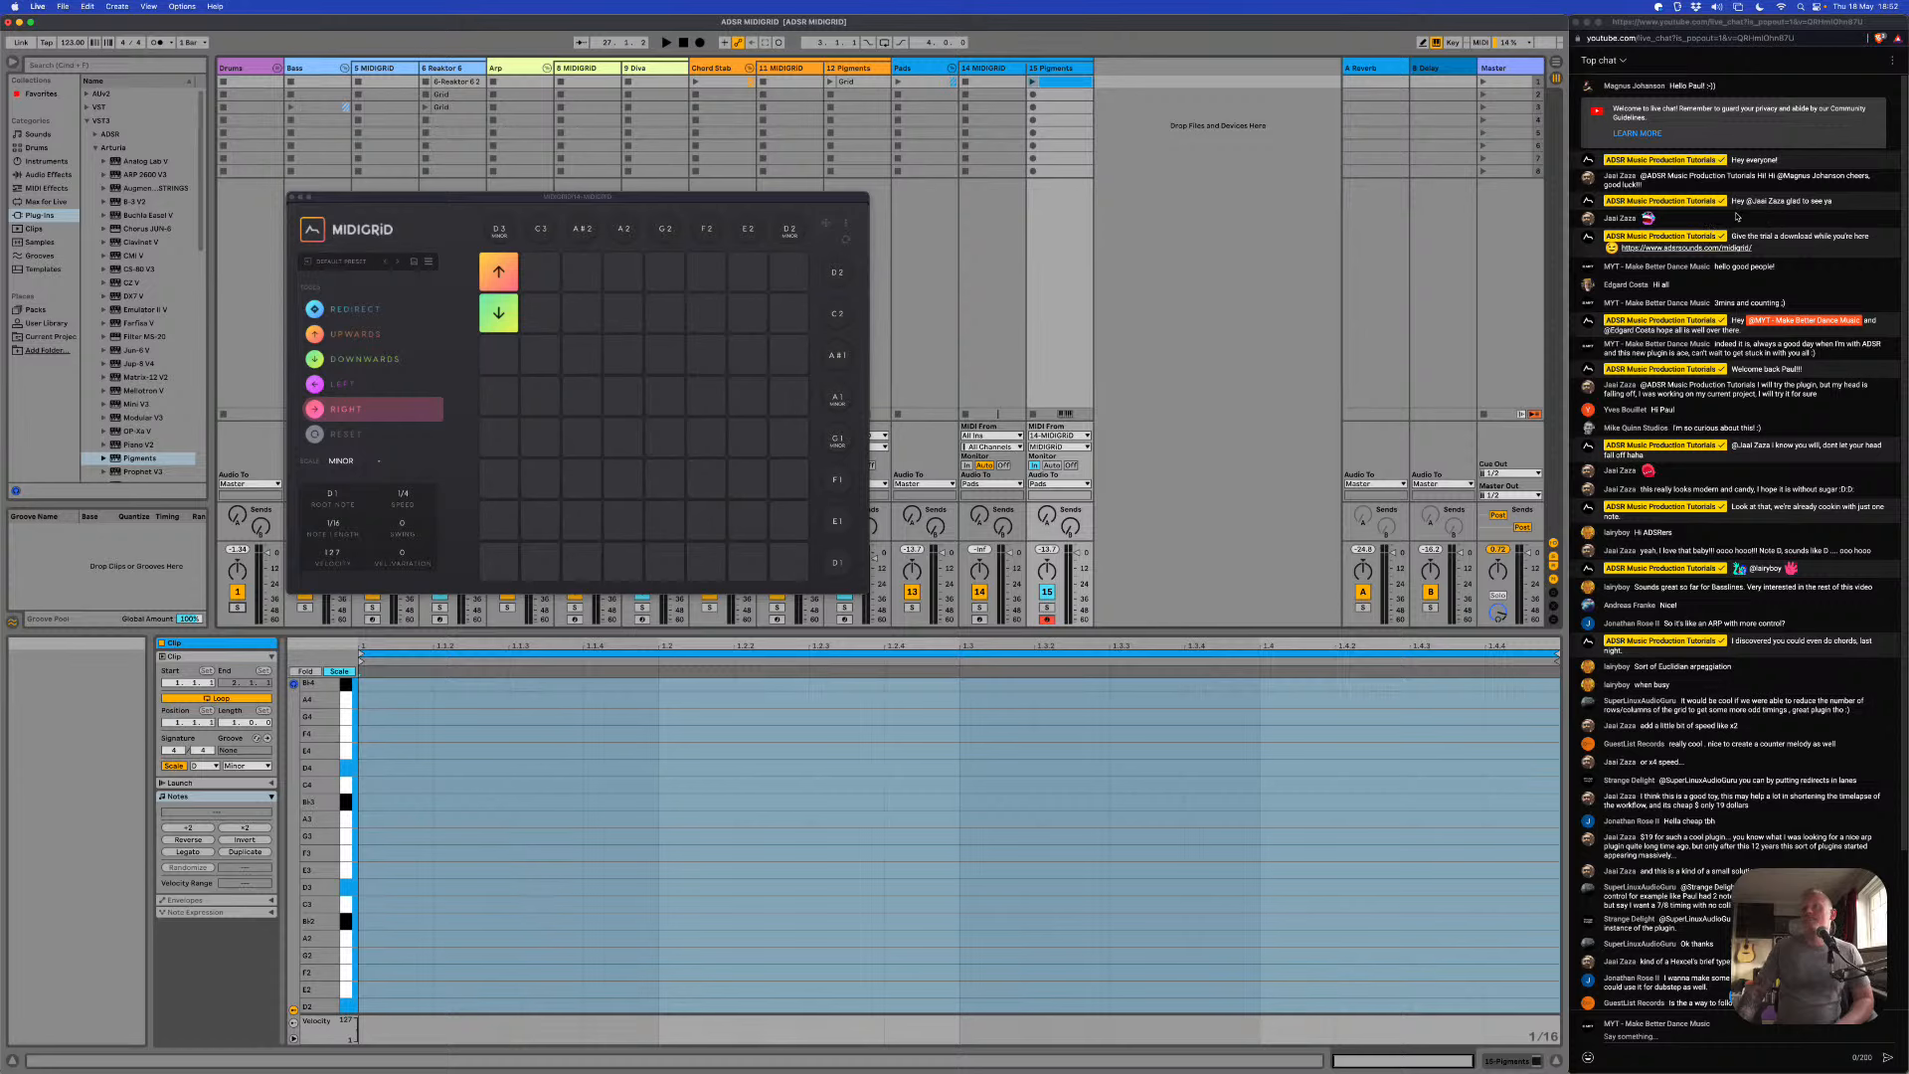
scroll(1652, 222, "down", 4)
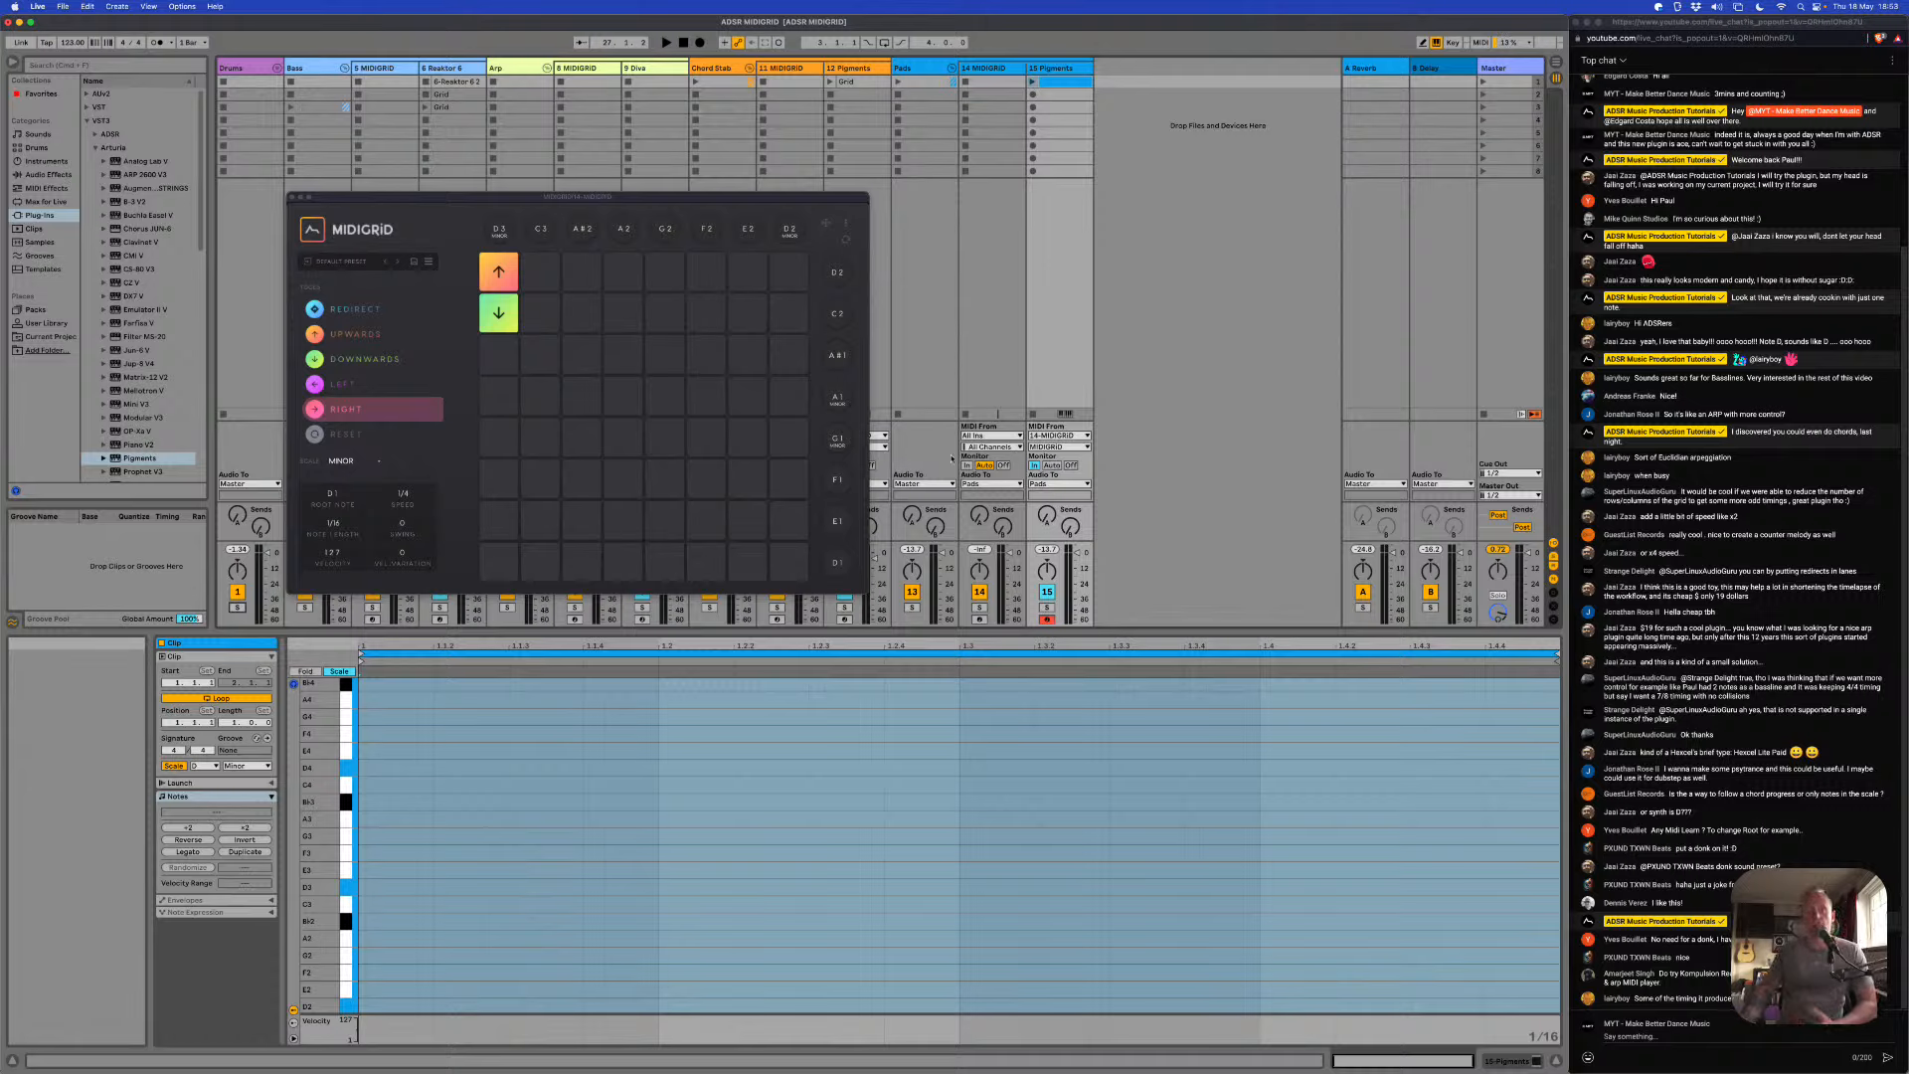
Step: Set the pad MIDIGRID's speed to the triplet value 1/4T and adjust its note length
left_click(433, 502)
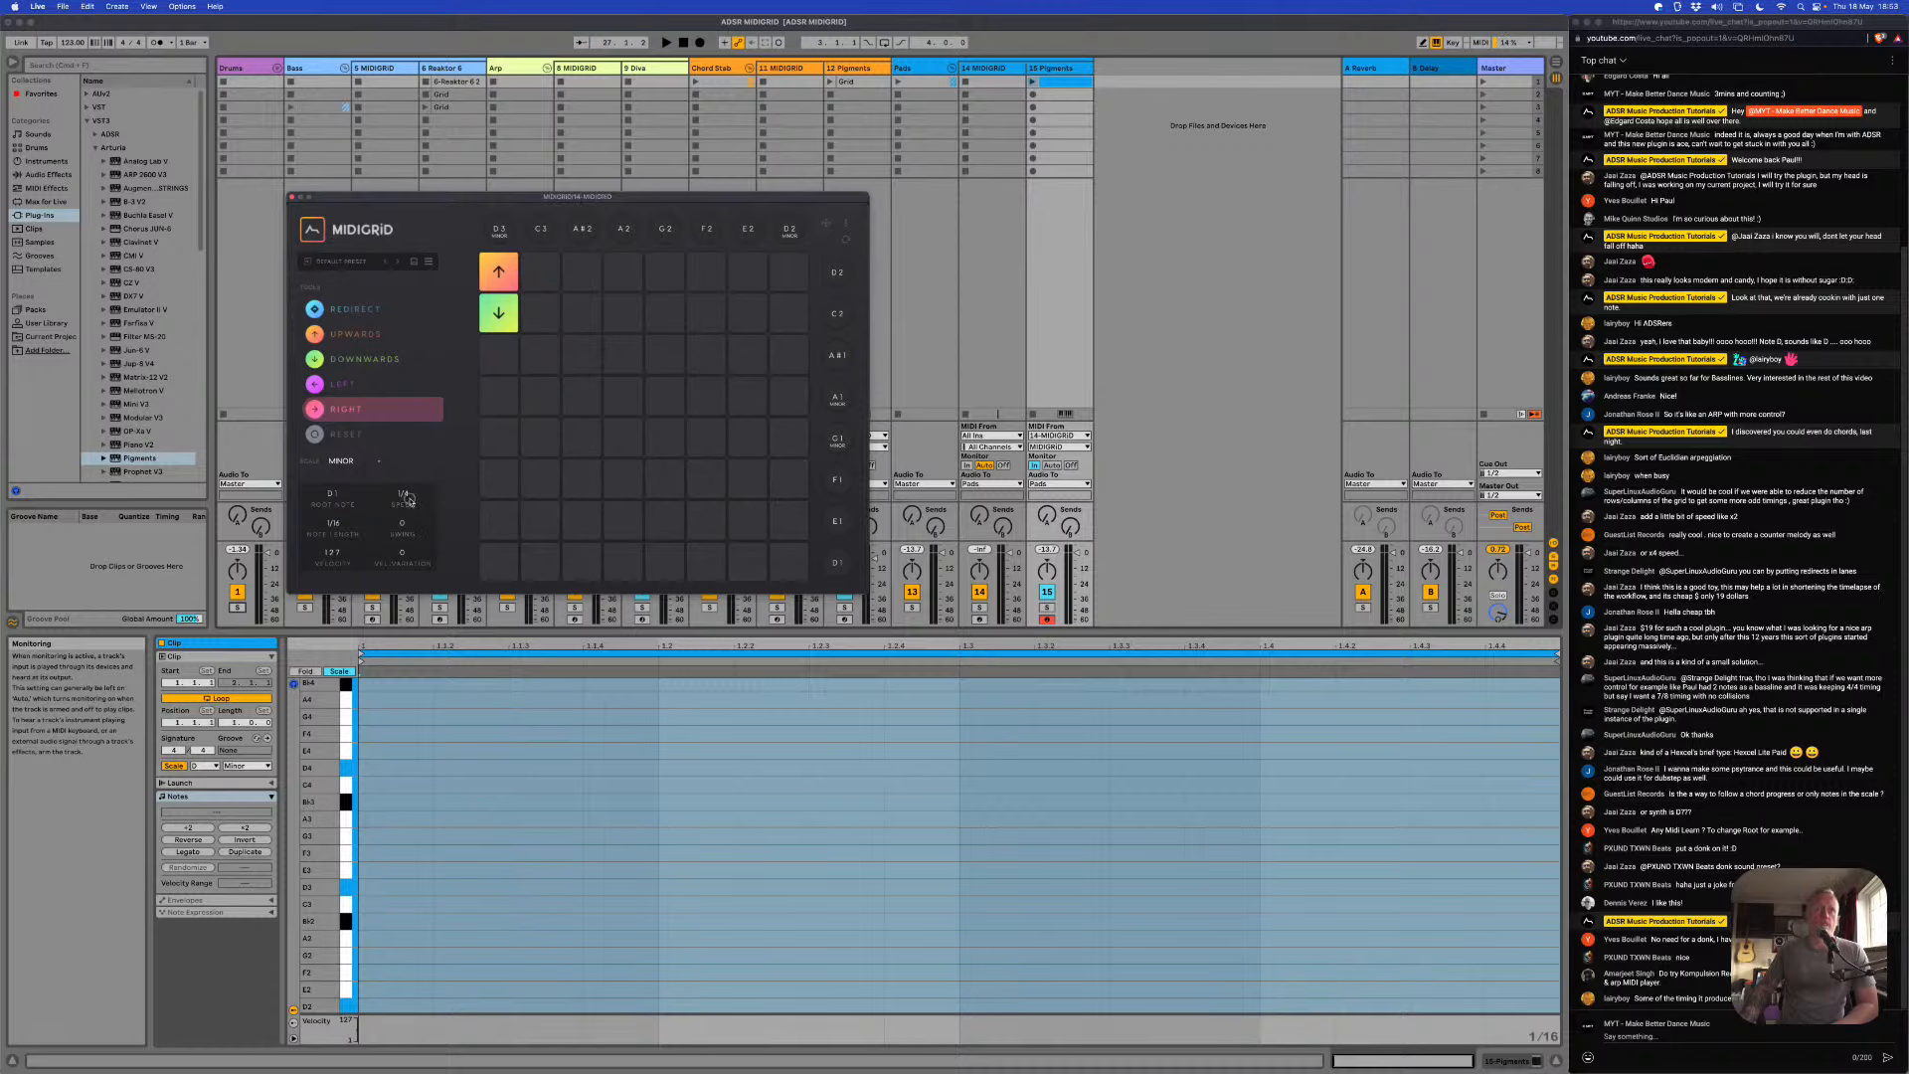
left_click_drag(413, 500, 414, 509)
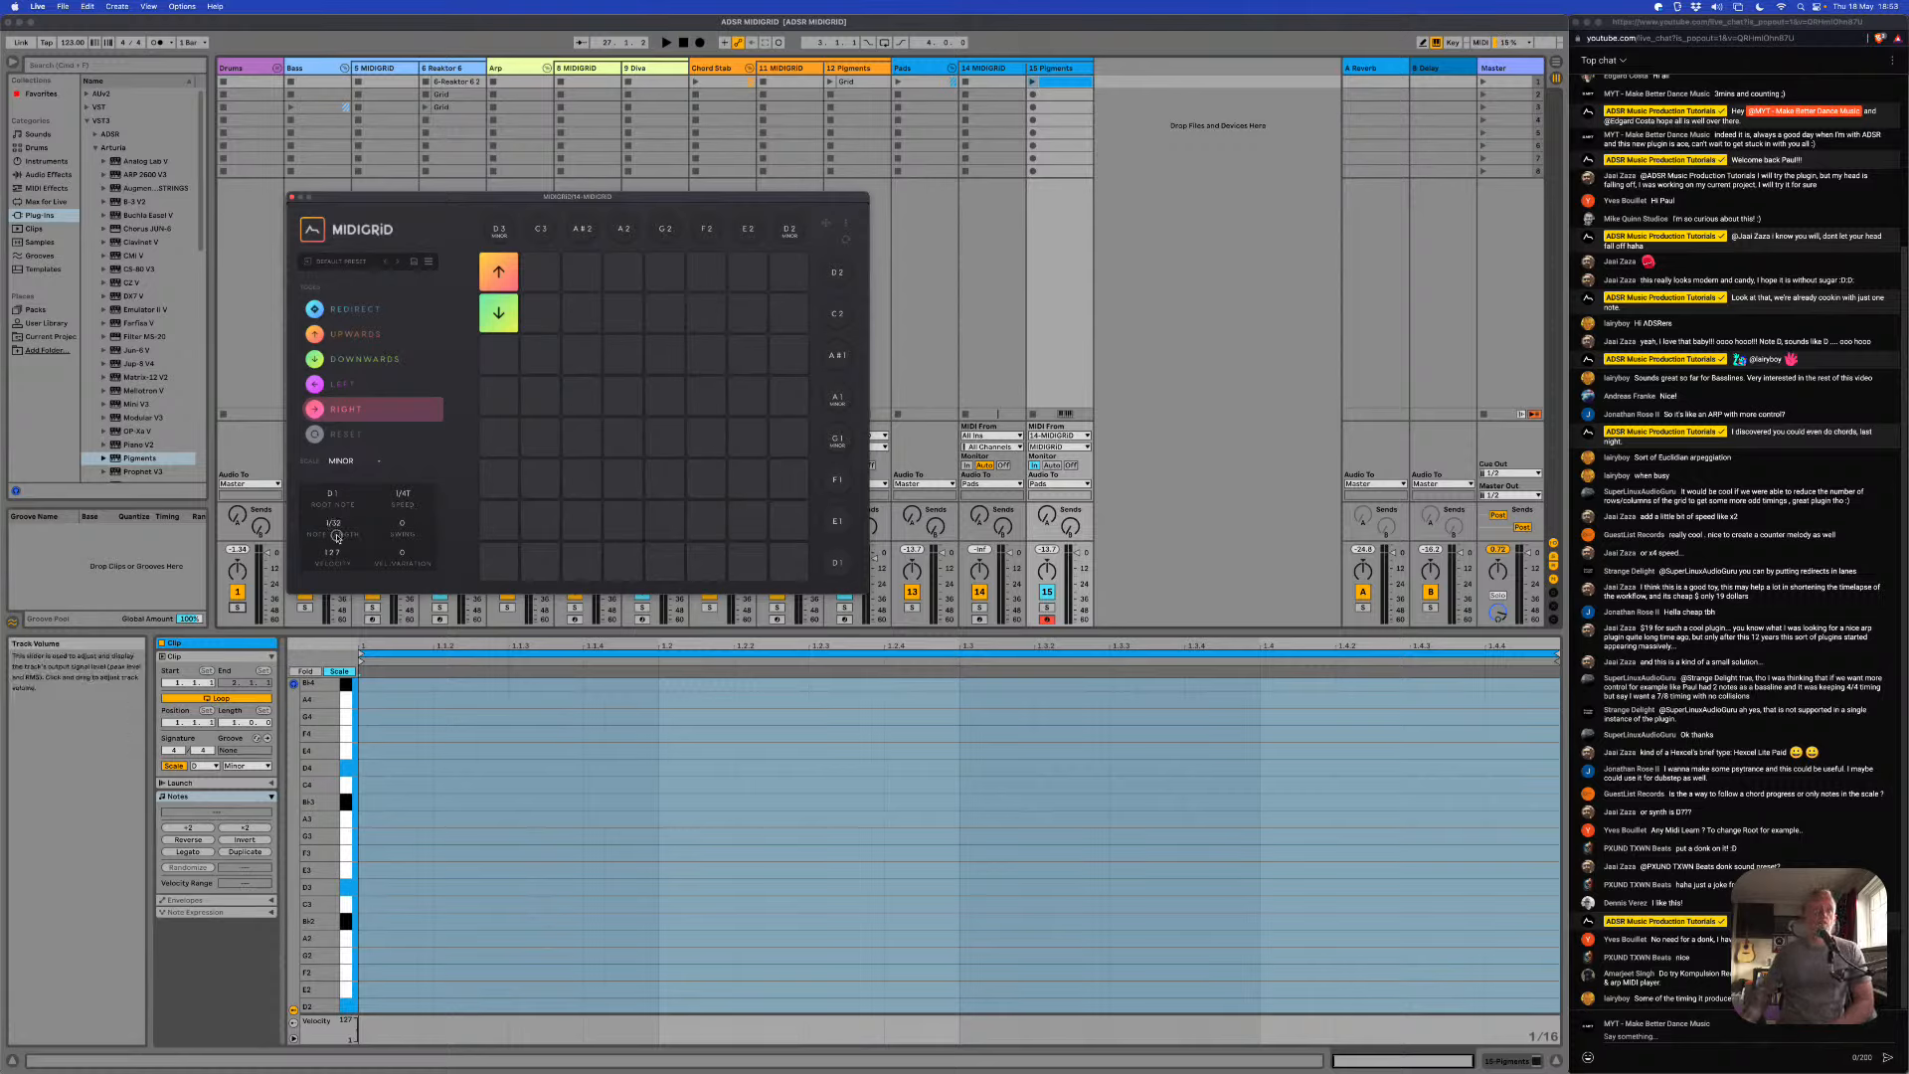
mouse_move(336, 538)
left_mouse_down()
mouse_move(353, 367)
mouse_move(359, 578)
mouse_move(344, 547)
mouse_move(364, 519)
left_mouse_up()
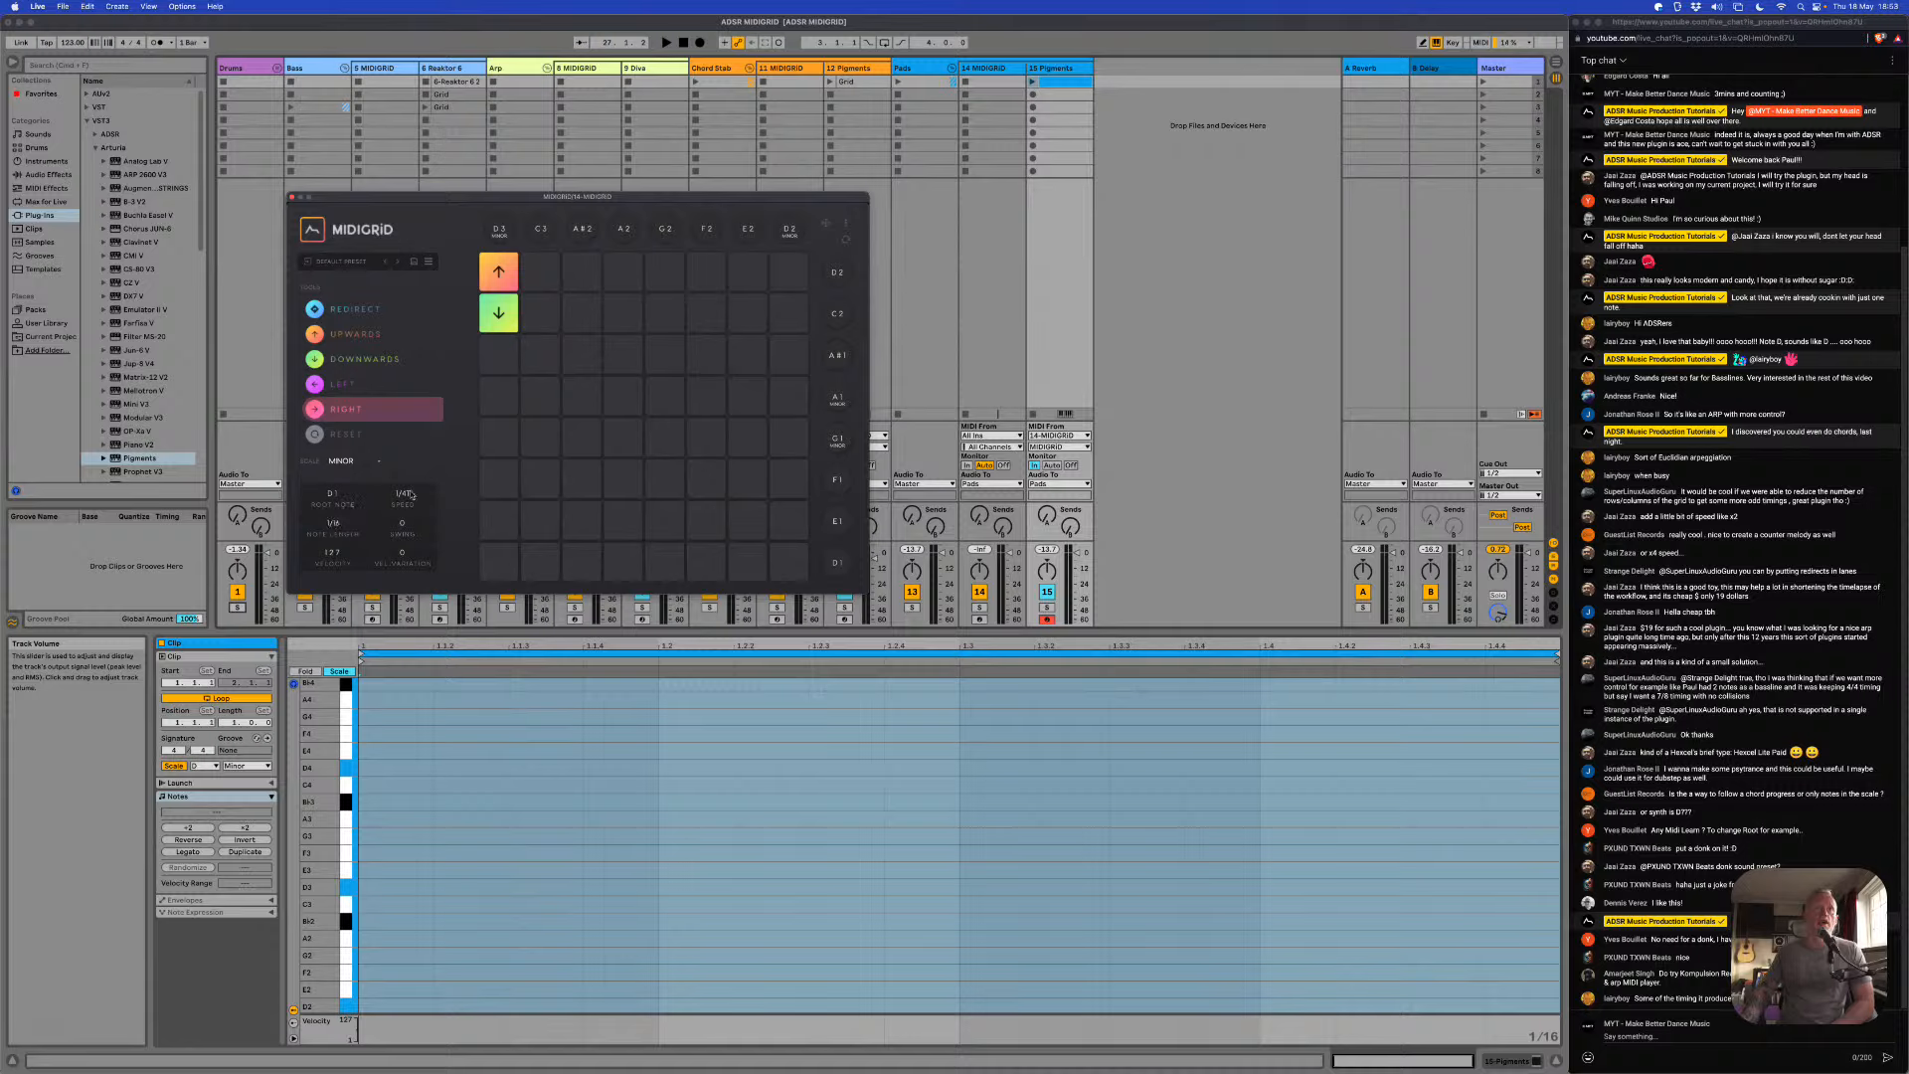